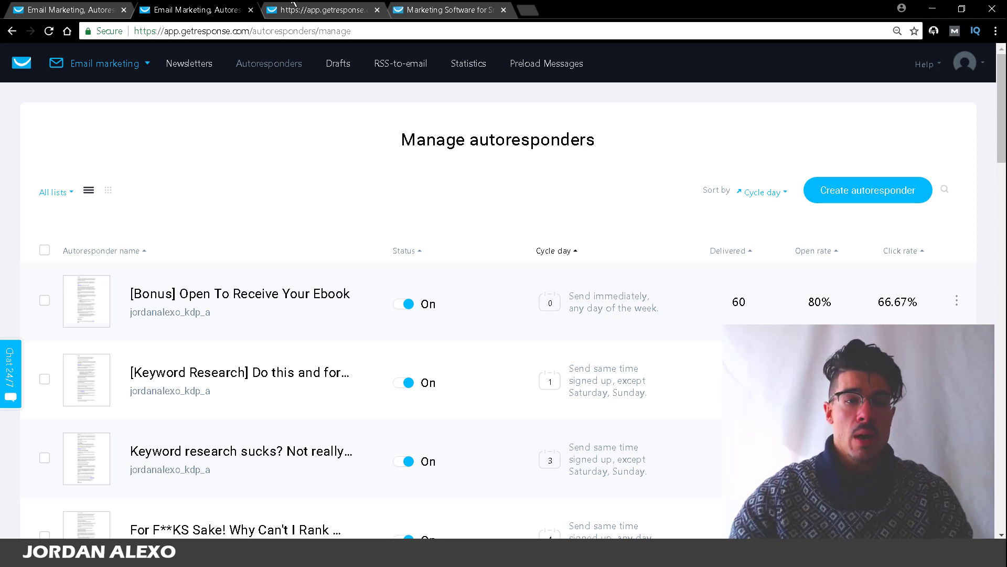
Step: View the landing-page editor, then bring up the getresponse.com marketing homepage
click(291, 10)
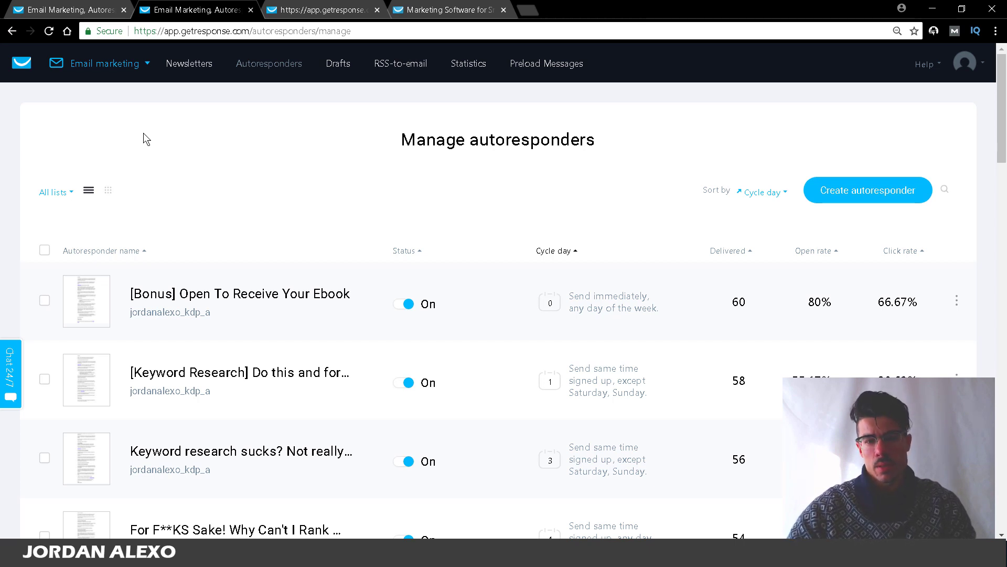
click(446, 9)
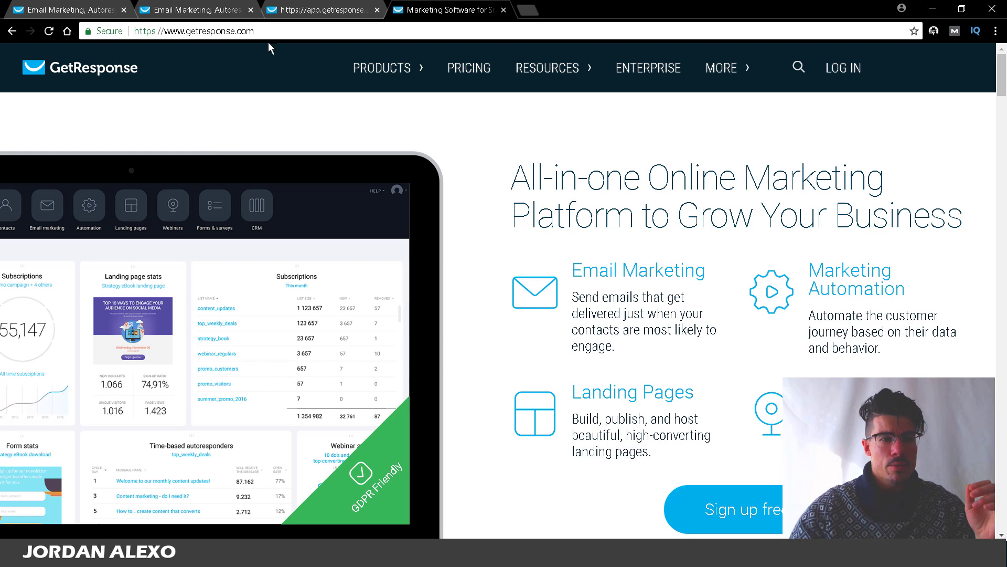
Step: Glance at the 7 STEP FORMULA landing page, then return to Manage autoresponders
click(317, 11)
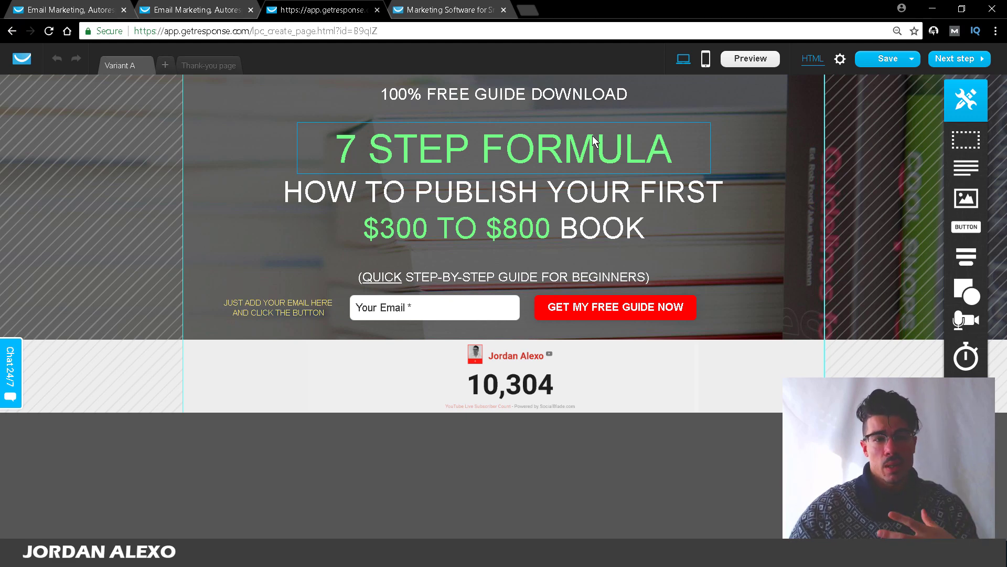
click(189, 6)
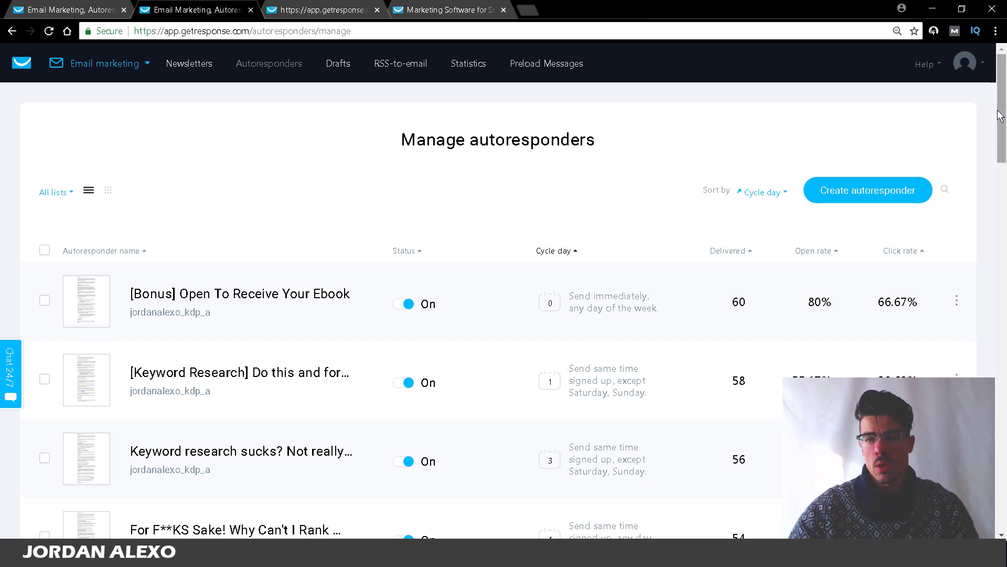
drag(999, 116, 1004, 465)
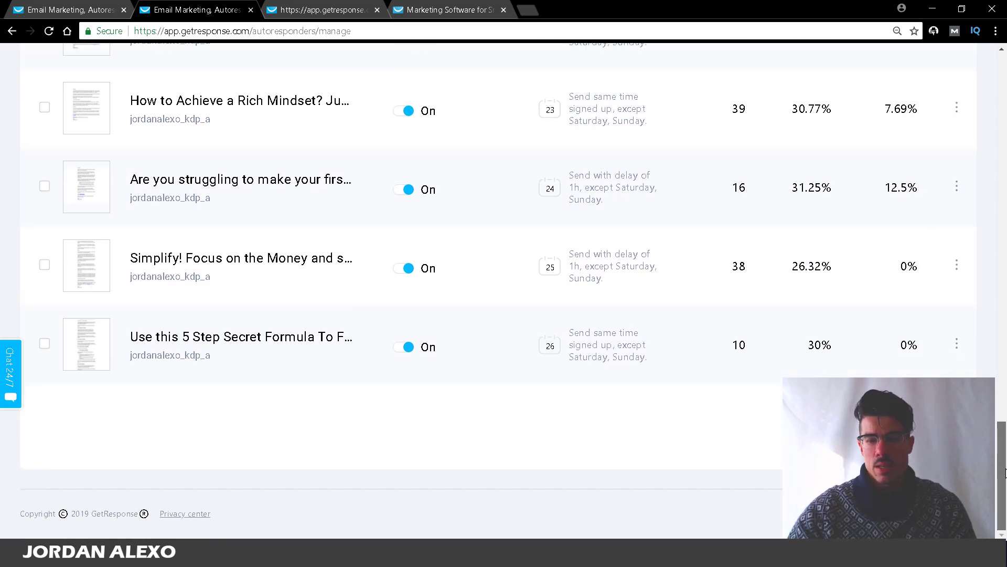
drag(1005, 472, 1005, 128)
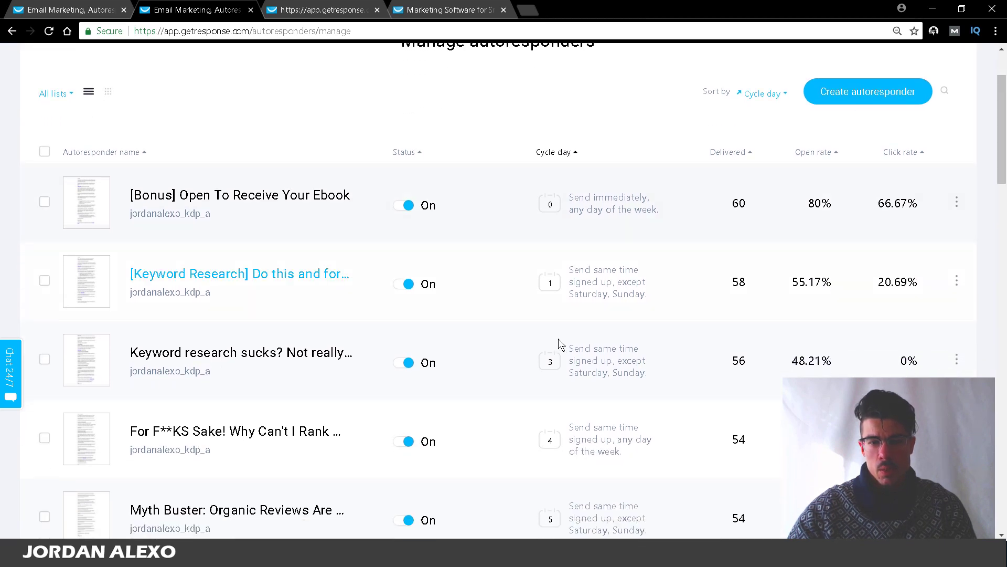
scroll(1006, 215, down, 5)
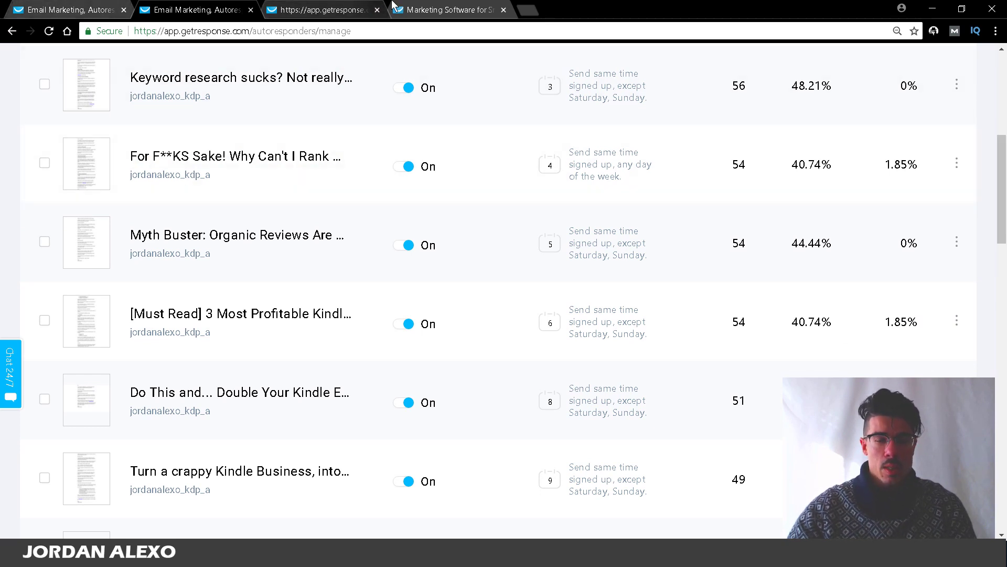
Step: Go to the GetResponse homepage and open its Sign up free trial page
click(422, 6)
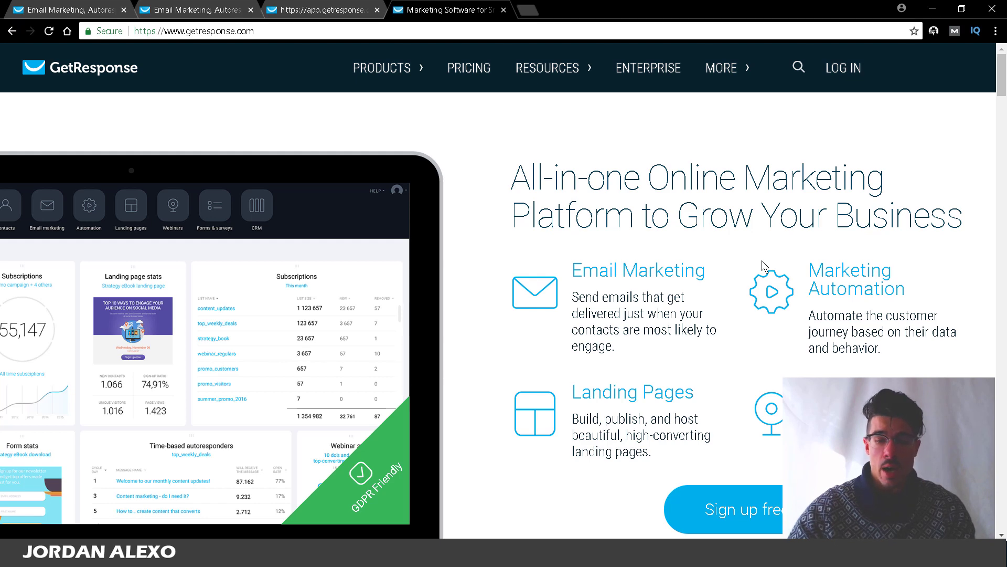
drag(1003, 62, 1003, 83)
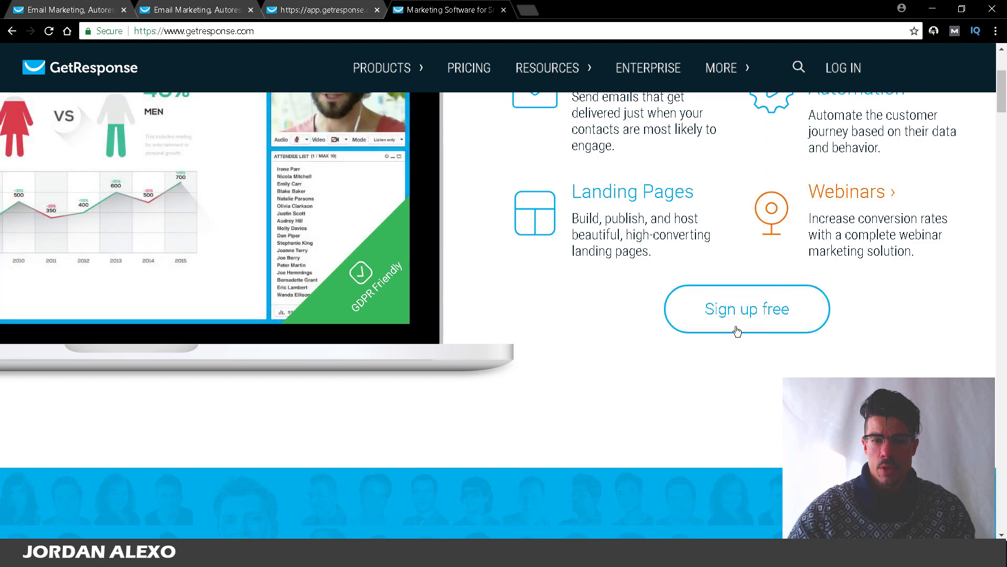
scroll(745, 315, up, 4)
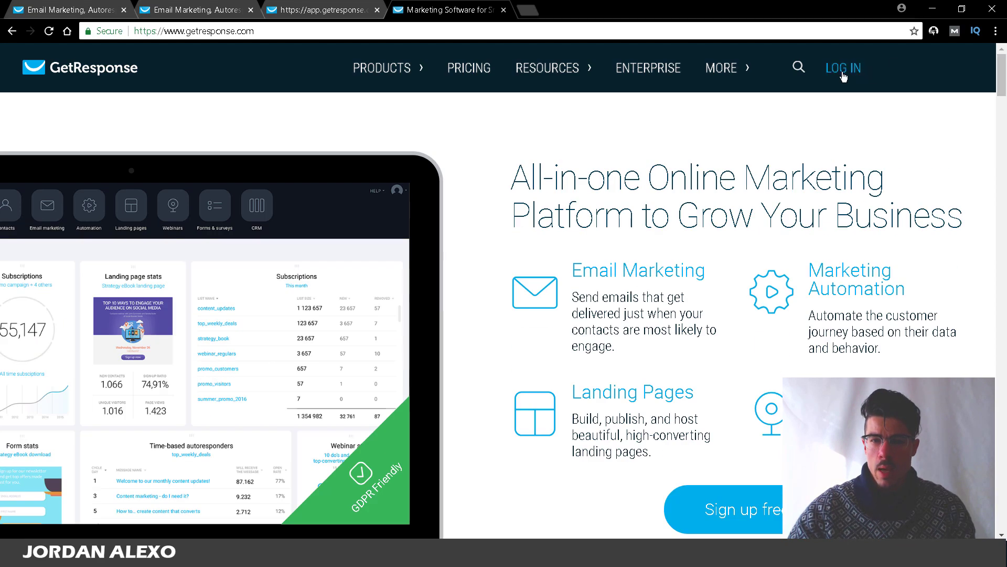
click(752, 496)
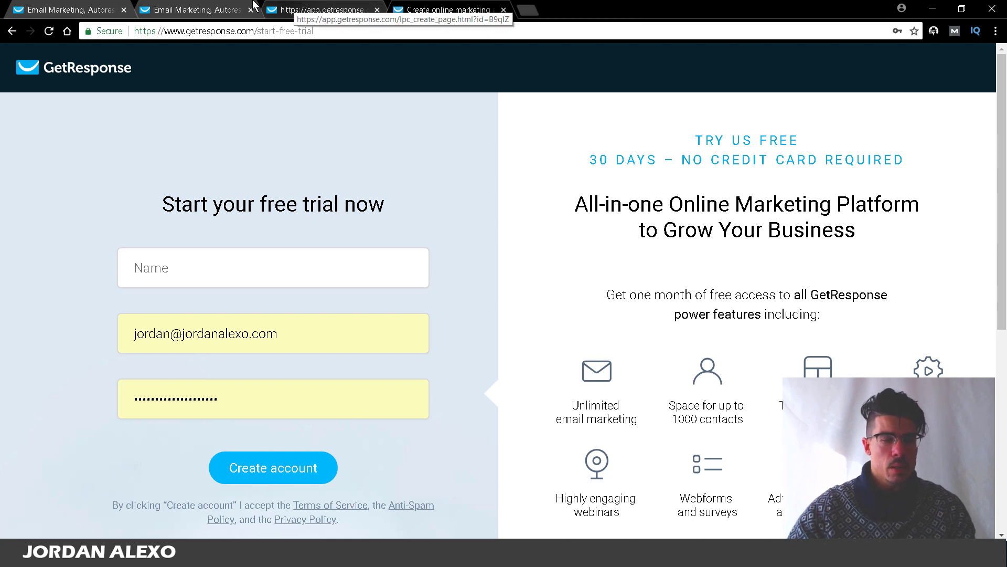
Step: Go from the autoresponder list to the account dashboard via the GetResponse logo
click(195, 5)
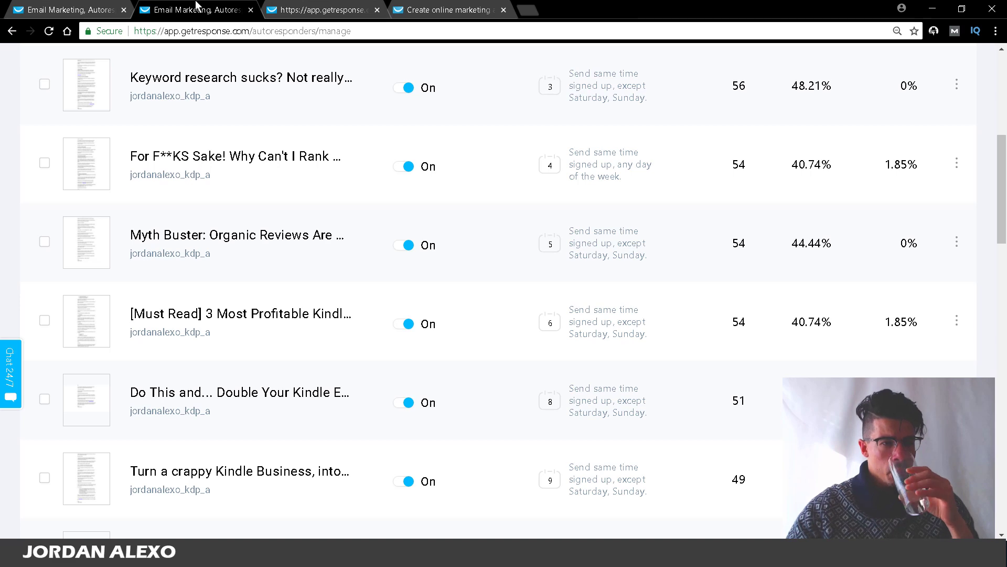
click(99, 4)
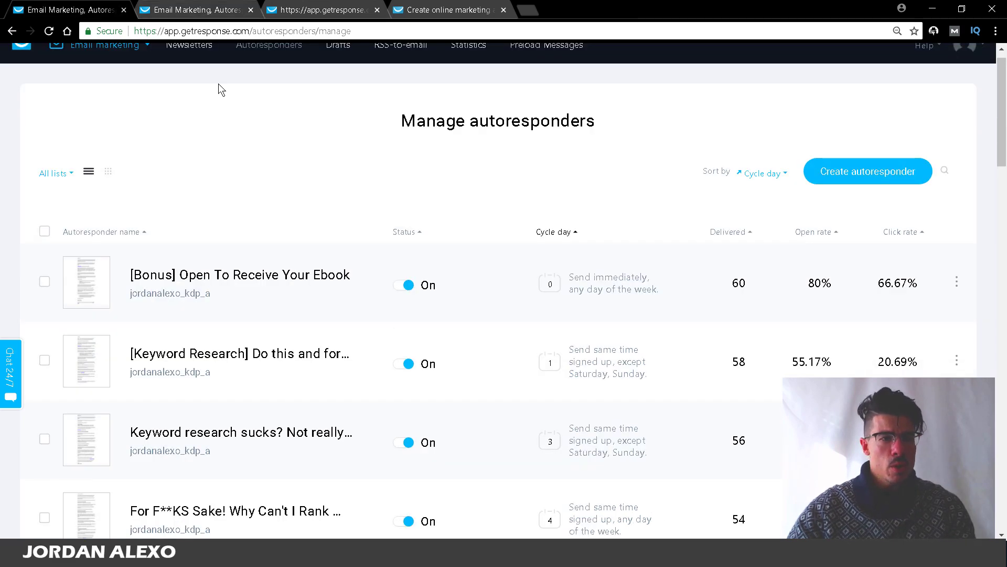
scroll(173, 84, down, 2)
scroll(1002, 132, up, 2)
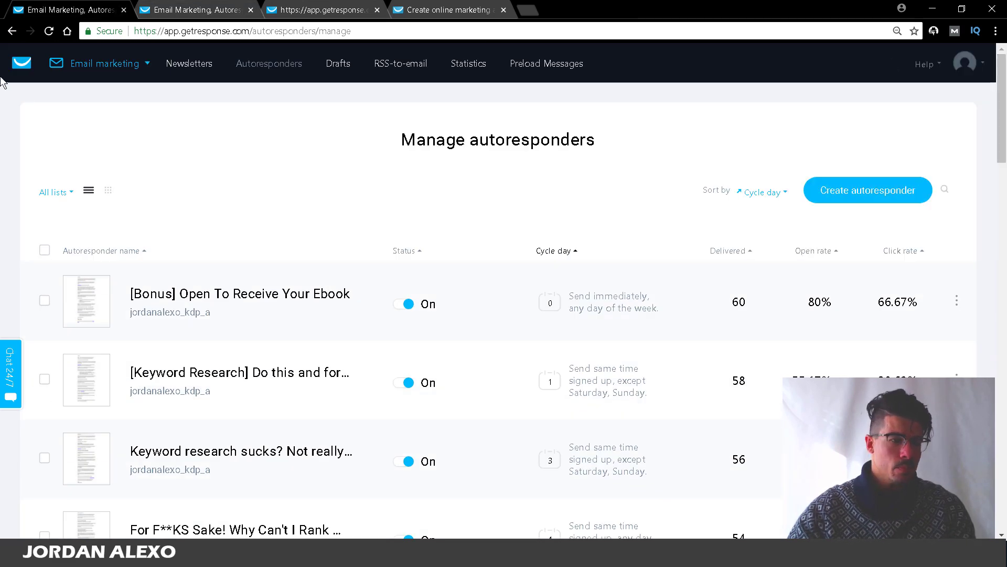
click(18, 63)
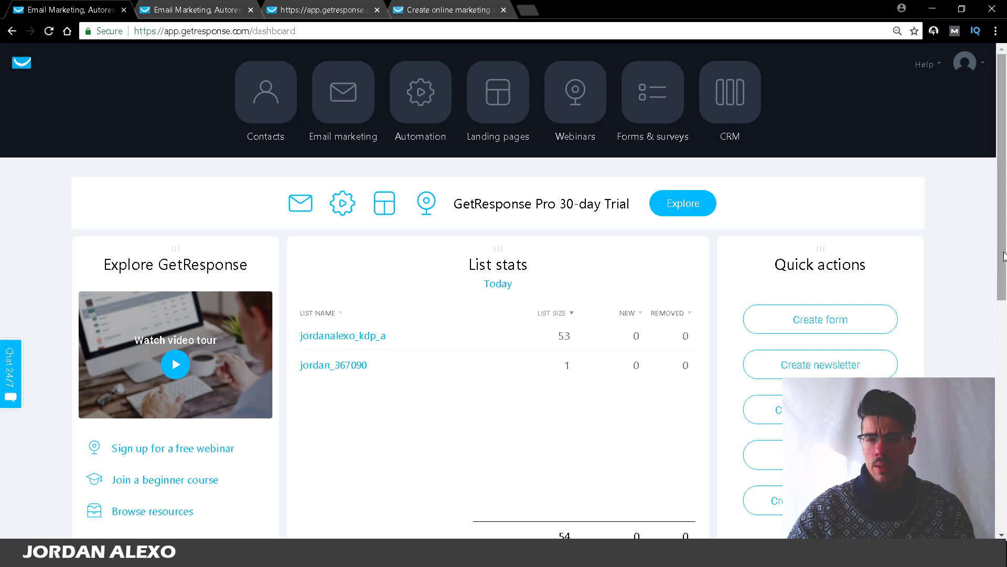
Step: Rearrange dashboard widgets: Quick actions left, List stats middle, Explore GetResponse right
scroll(1003, 257, down, 1)
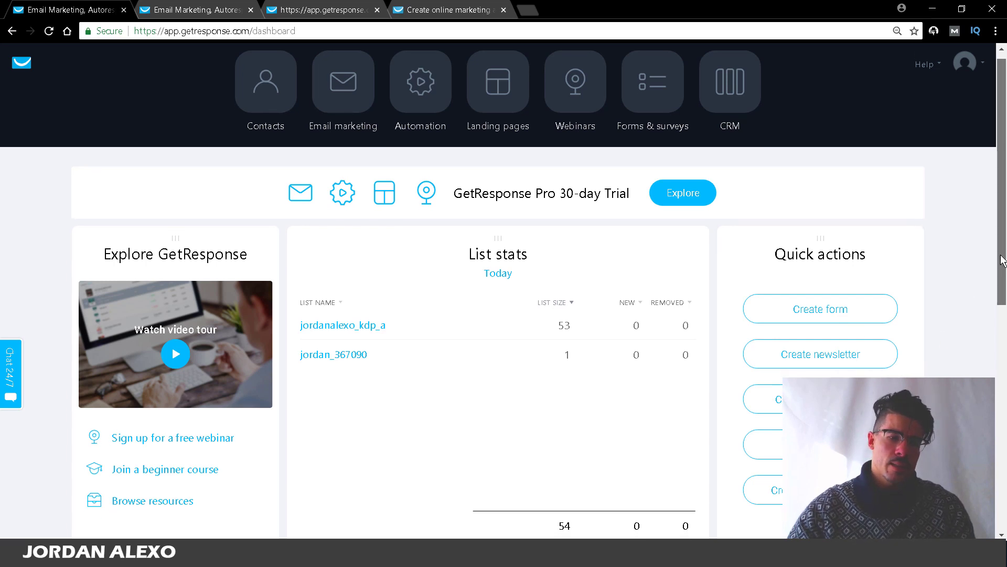
scroll(1003, 257, down, 2)
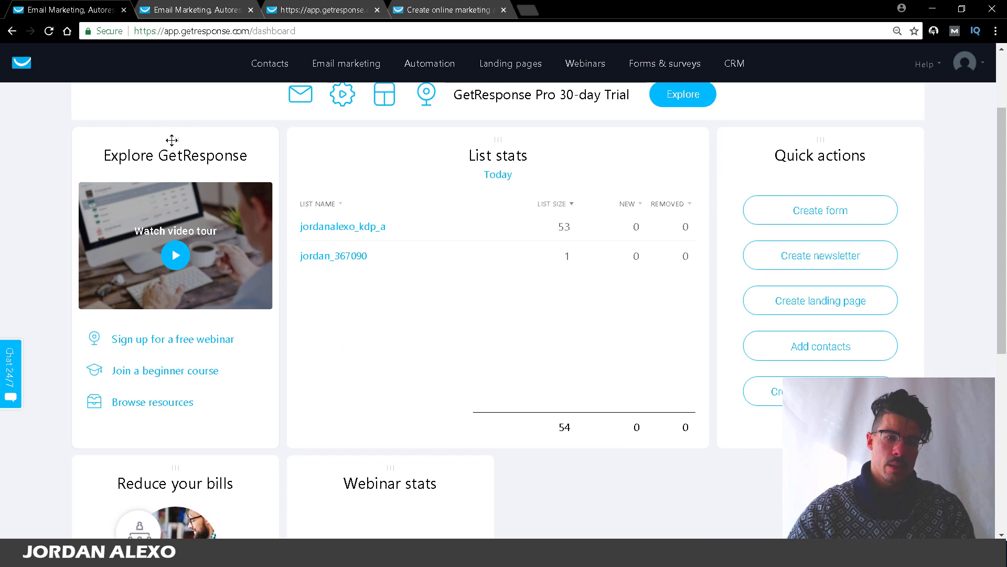
drag(171, 139, 646, 135)
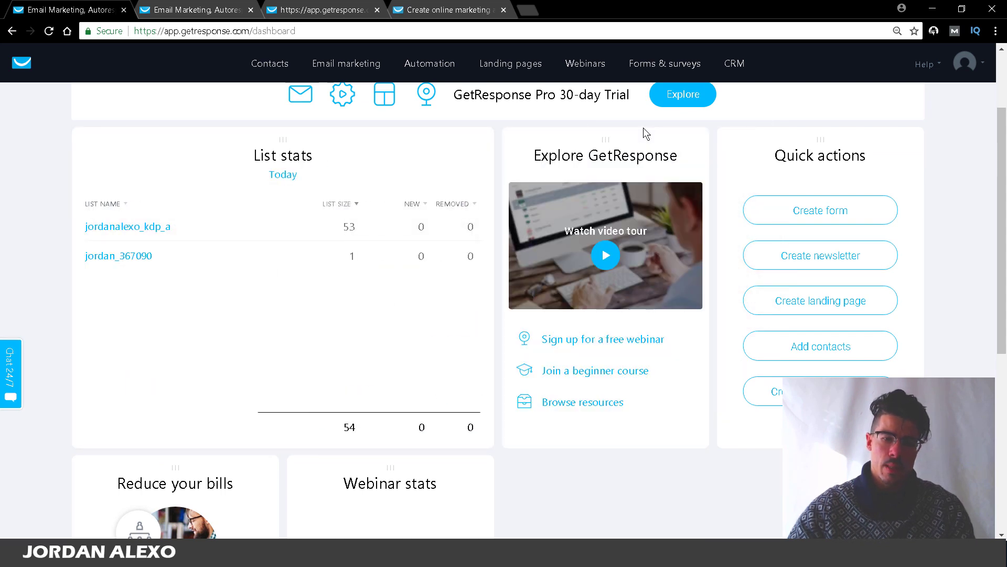
drag(811, 138, 140, 135)
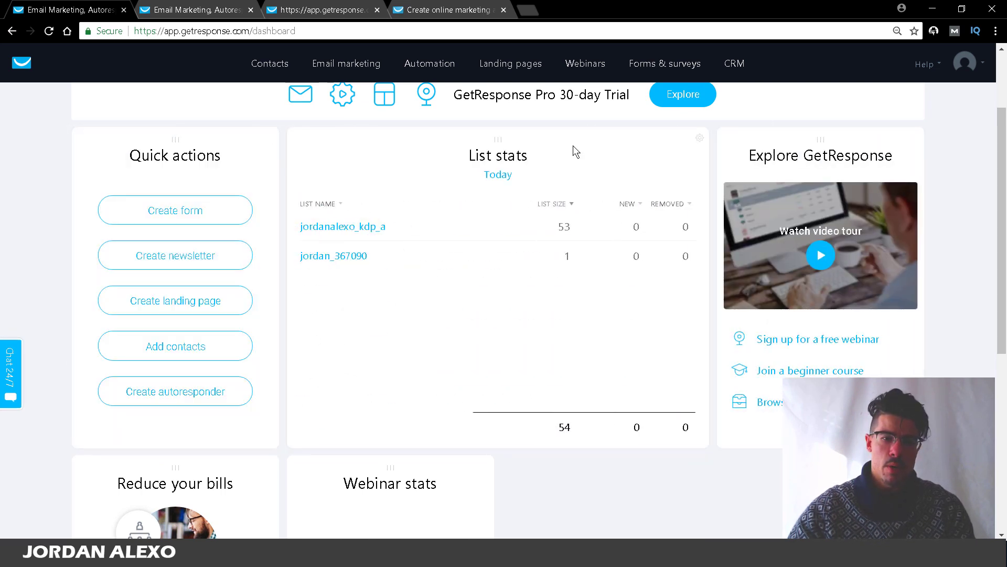
drag(528, 152, 799, 138)
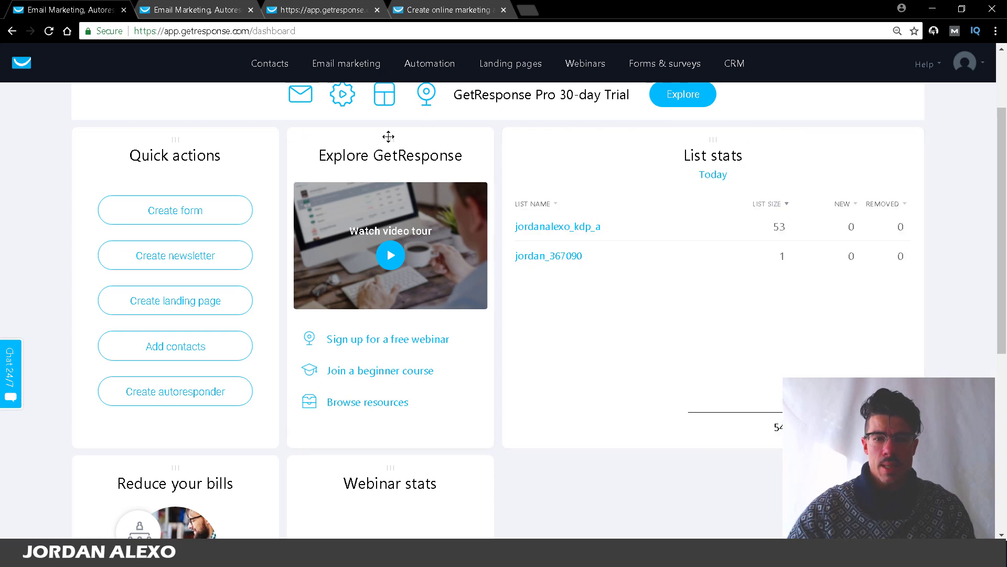
drag(390, 139, 821, 139)
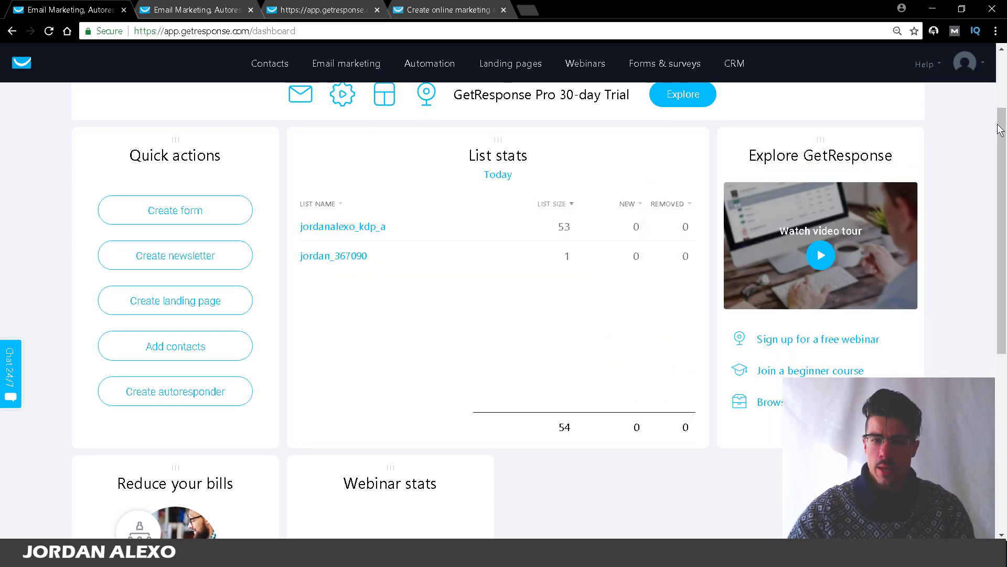
drag(1001, 125, 1001, 128)
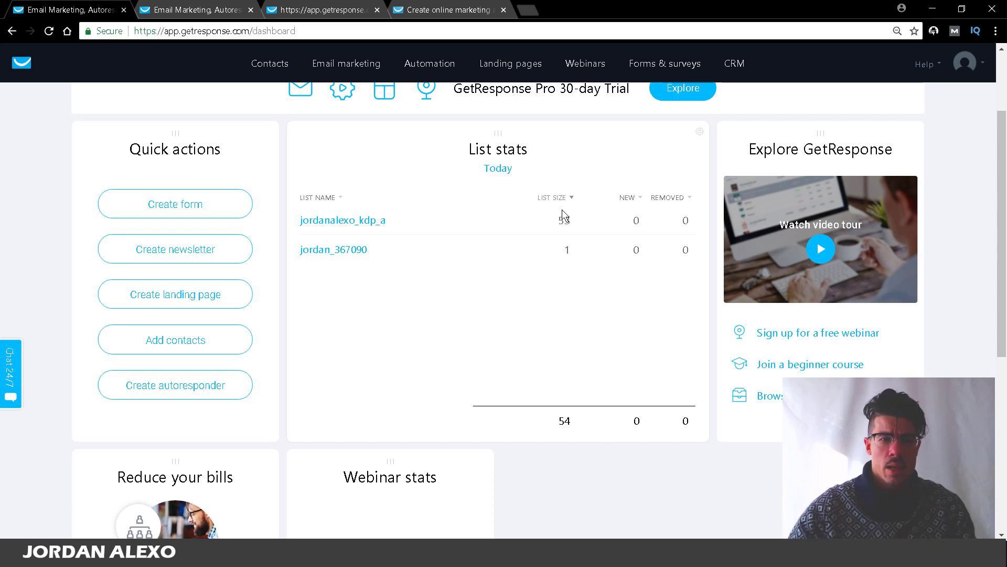
click(306, 7)
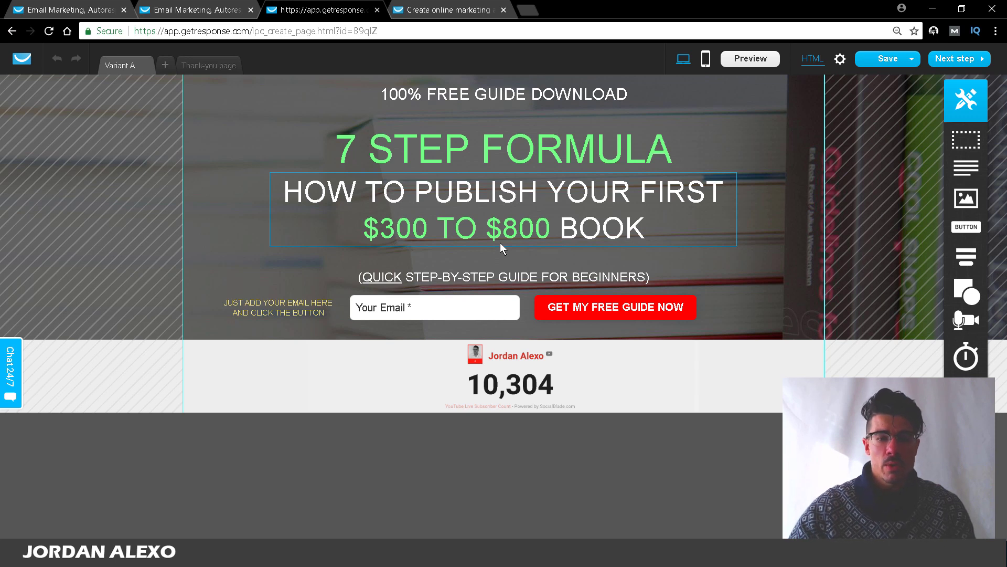
click(212, 9)
click(73, 10)
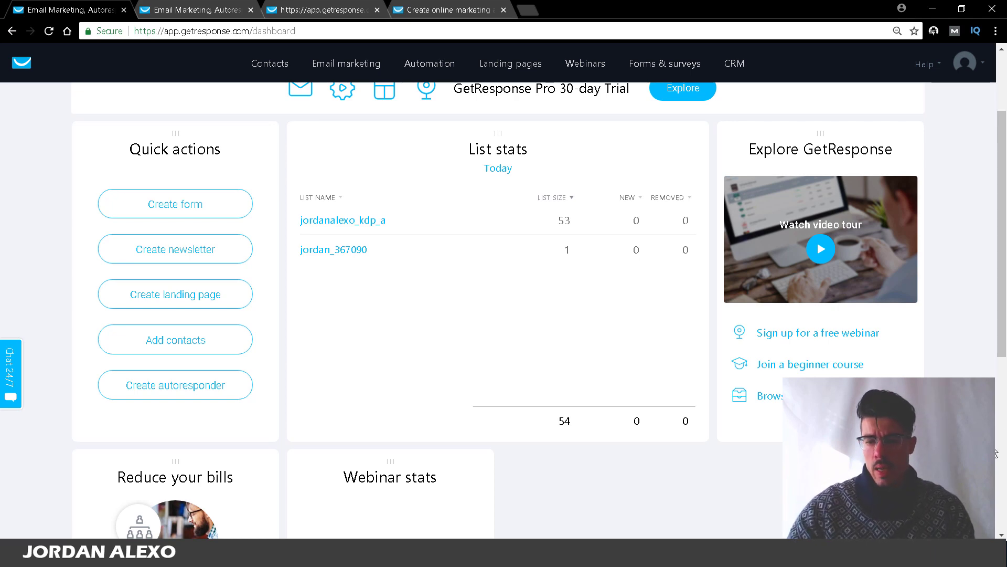
click(498, 551)
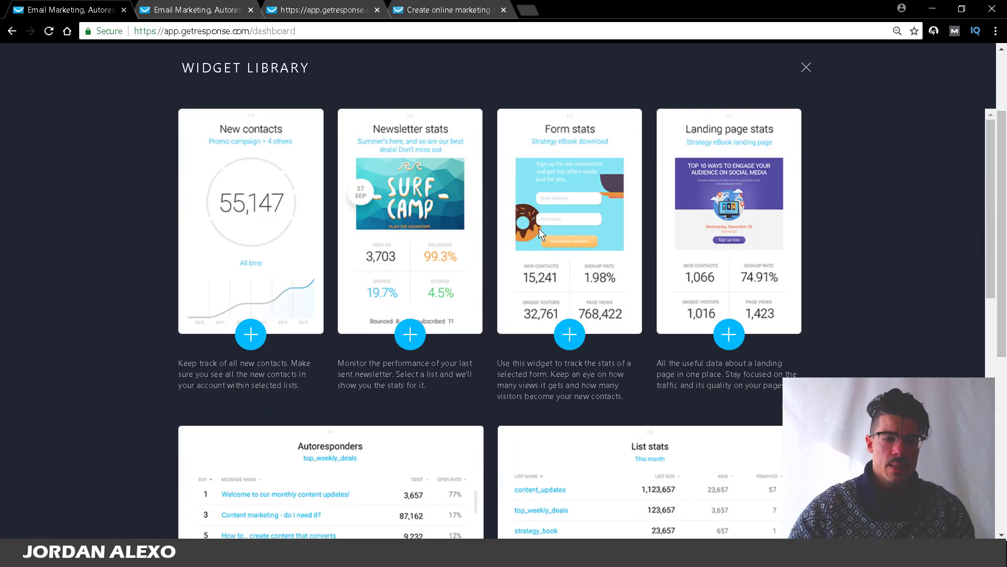
drag(992, 221, 996, 405)
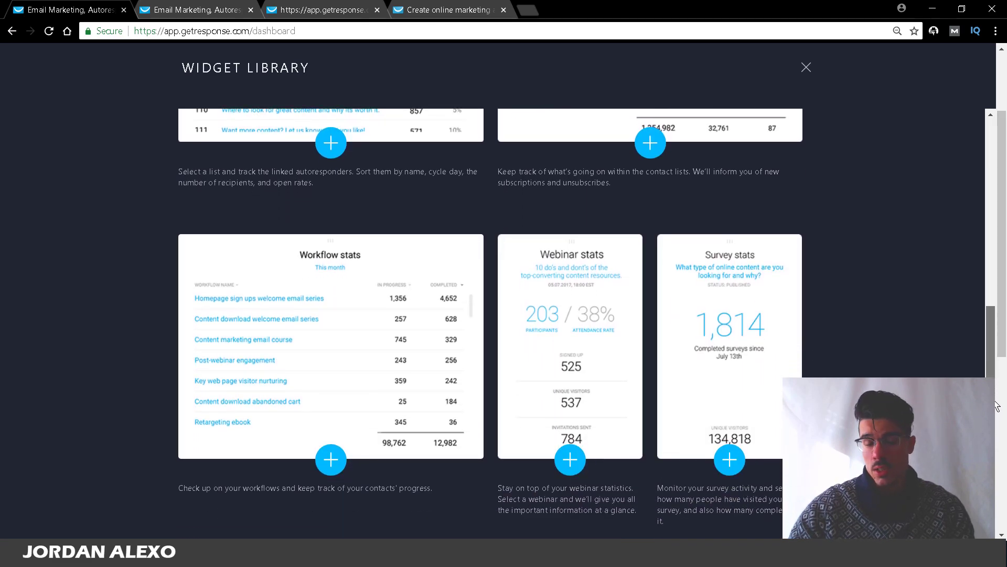
drag(995, 405, 955, 242)
click(807, 68)
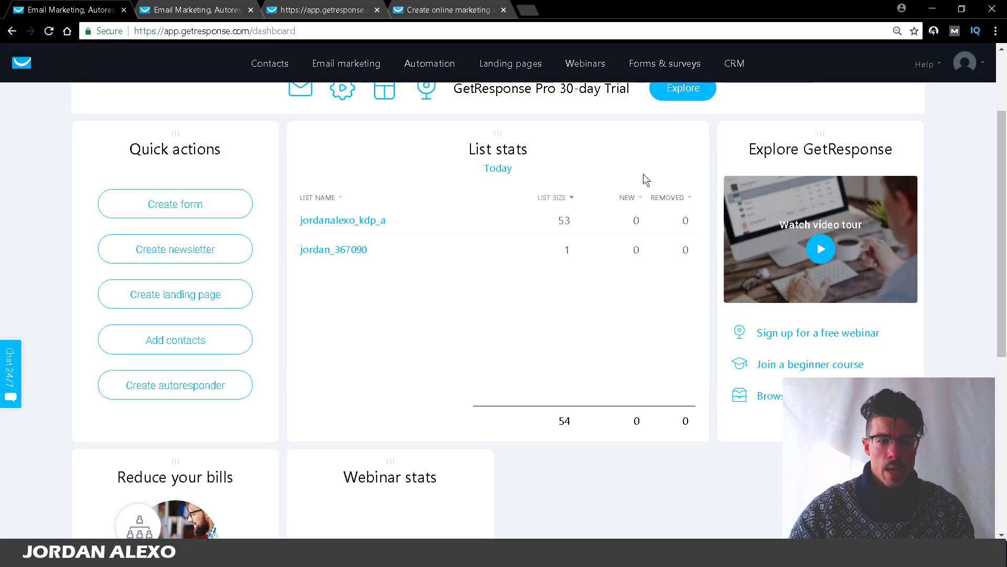
scroll(307, 210, down, 3)
scroll(991, 215, up, 3)
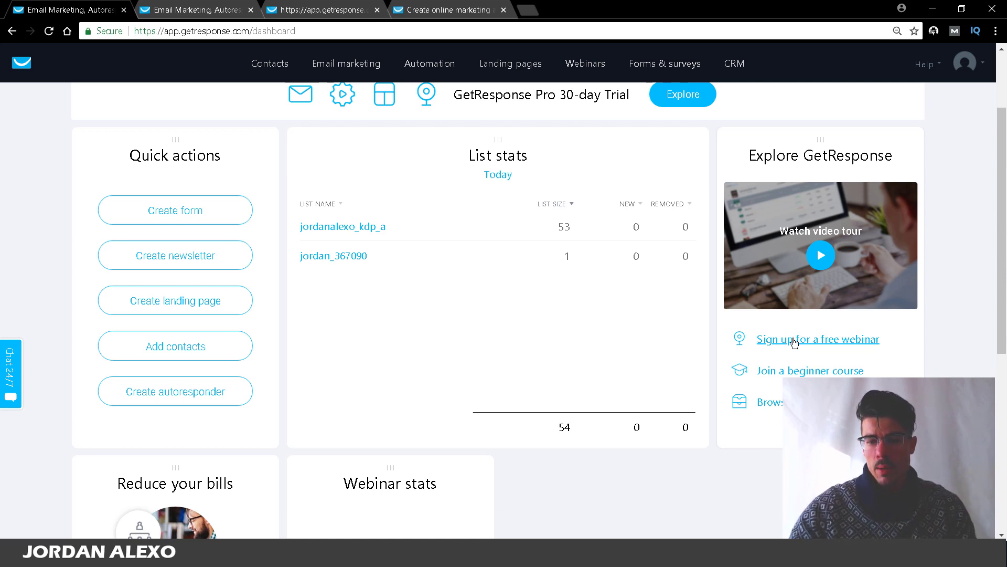
Step: Leave the free webinar page and return to the GetResponse dashboard tab
click(793, 343)
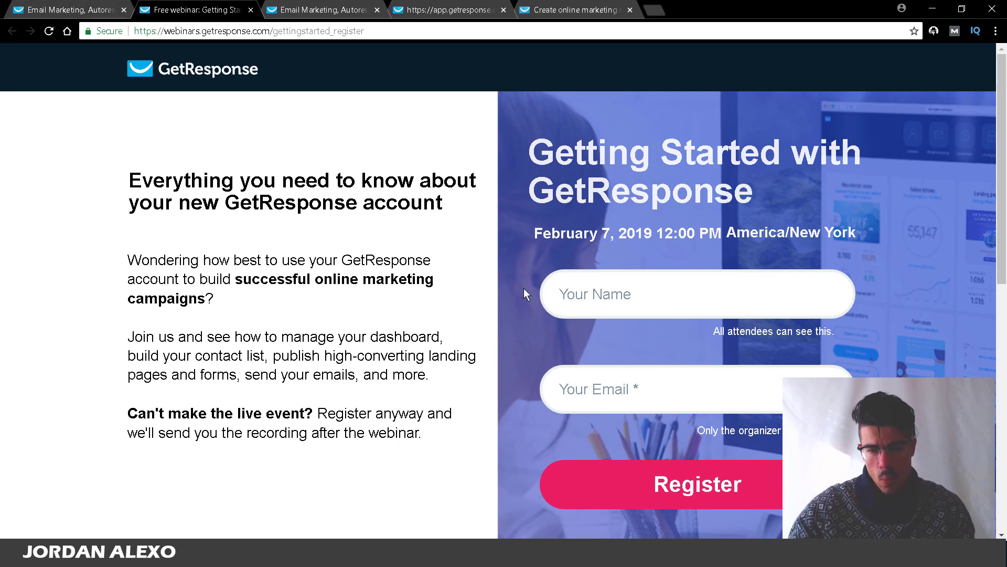
click(251, 10)
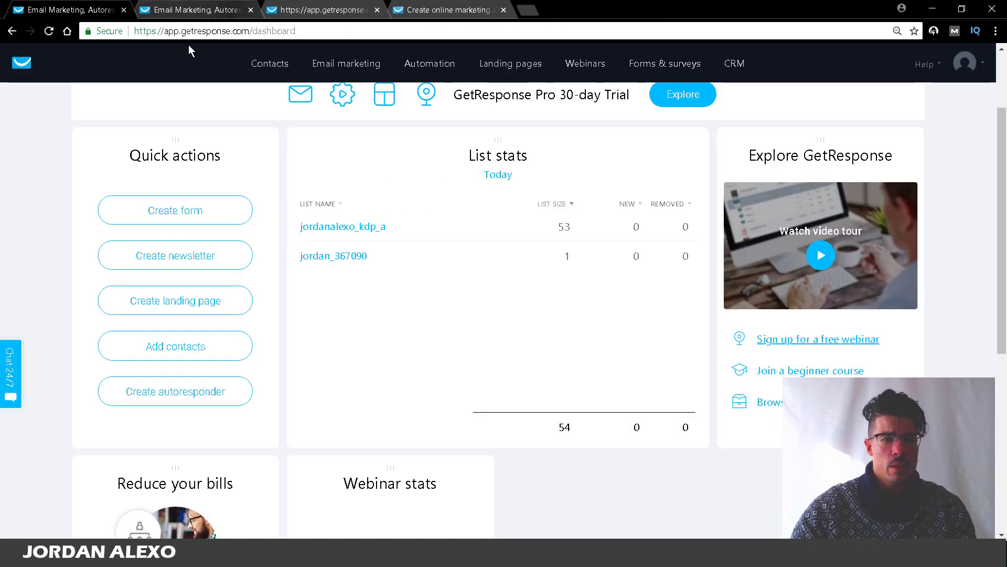
drag(1006, 201, 986, 117)
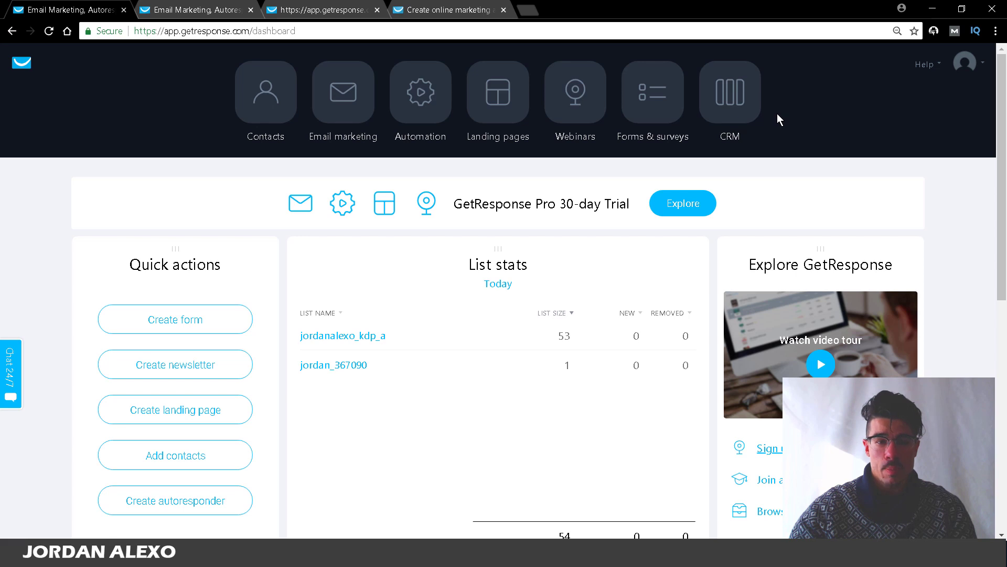
Step: Open Contacts to see the two existing lists with 53 and 1 contacts
click(258, 115)
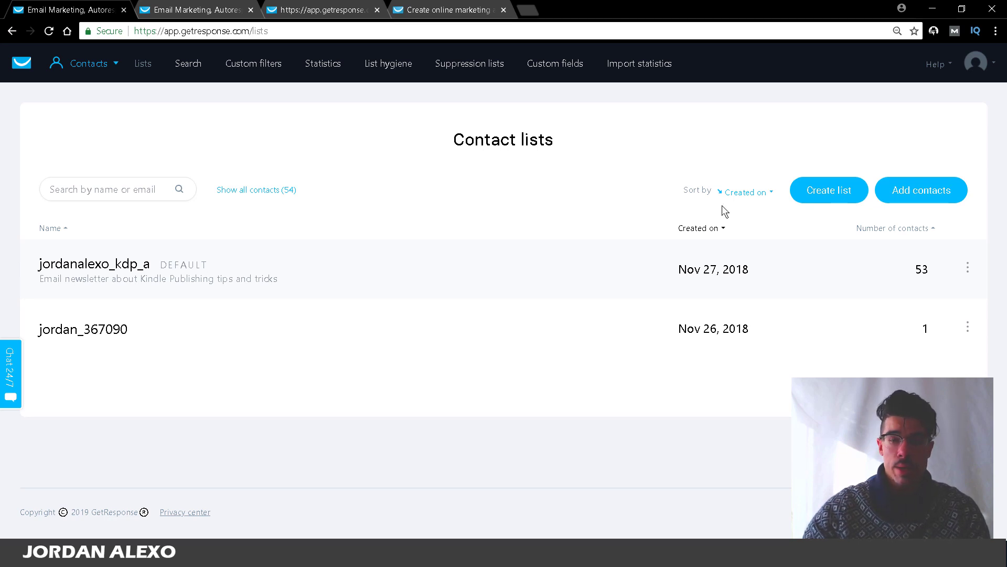
Step: Start a new list, name it paleo_diet_for_beginners, and create it
click(841, 198)
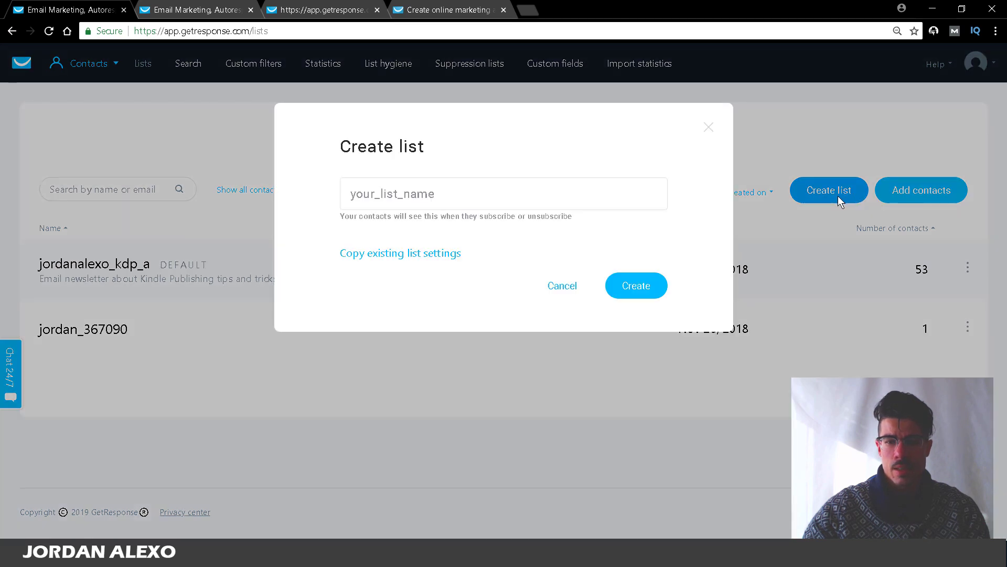
click(608, 196)
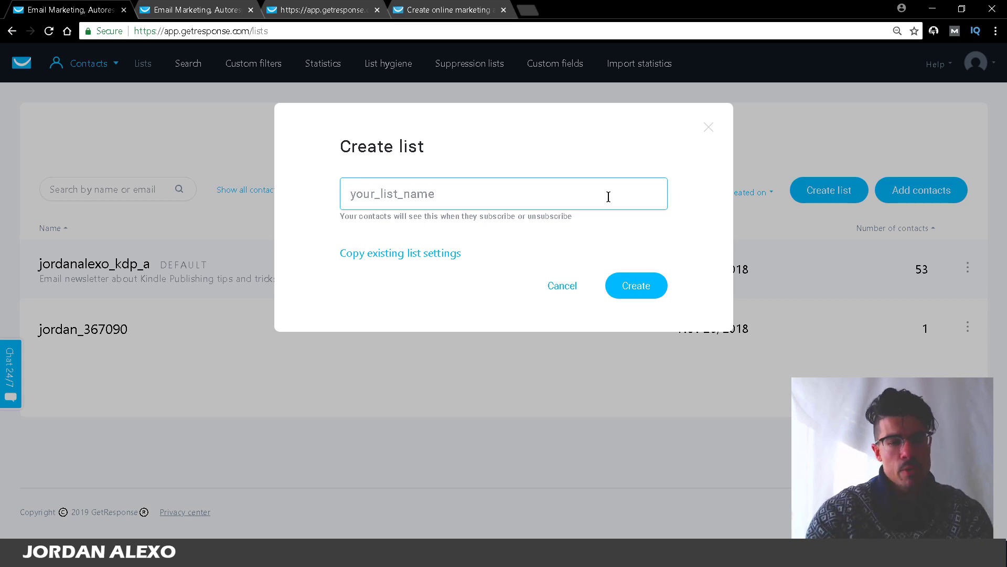
text(paleo)
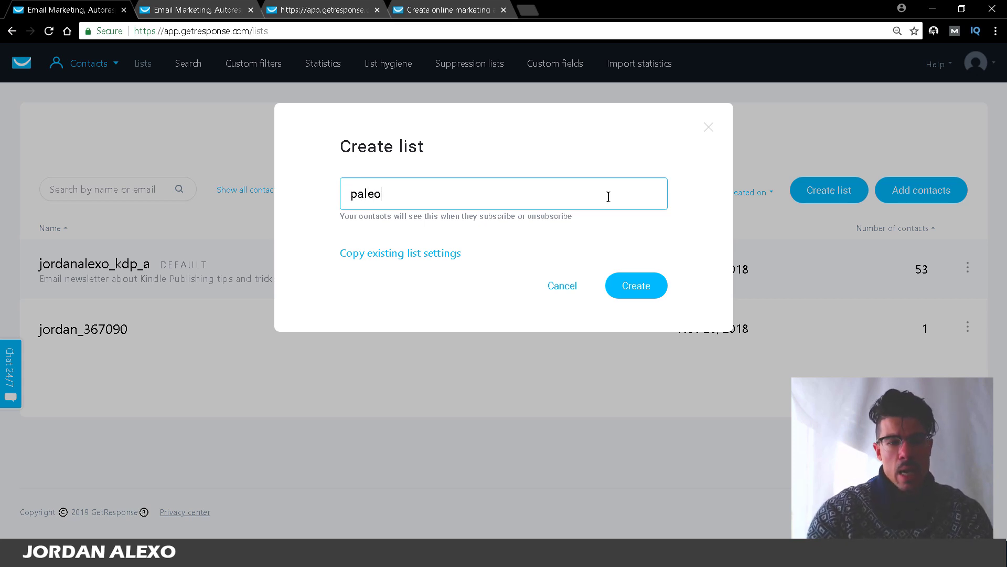
text(_)
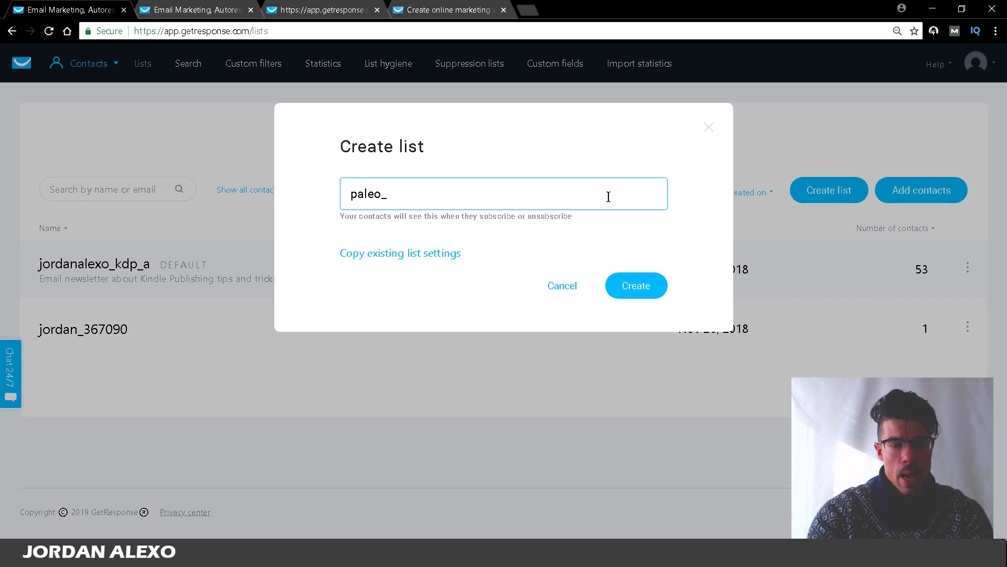
text(diet-)
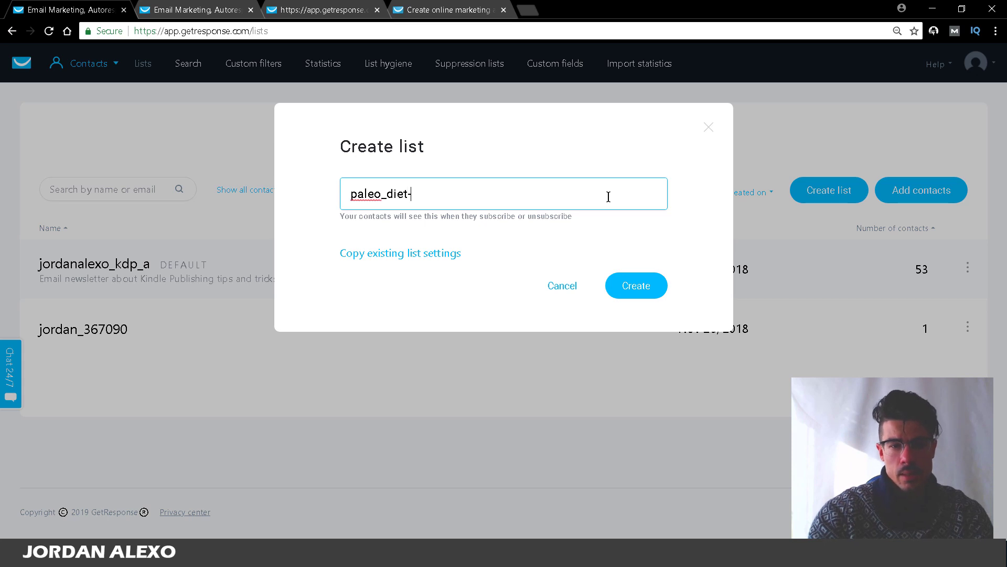
key(BackSpace)
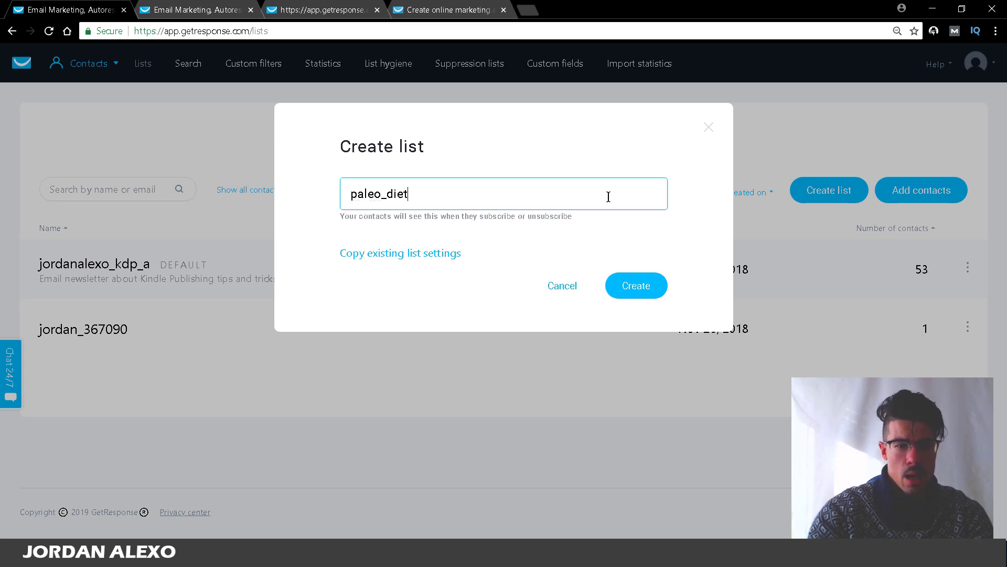
text(_)
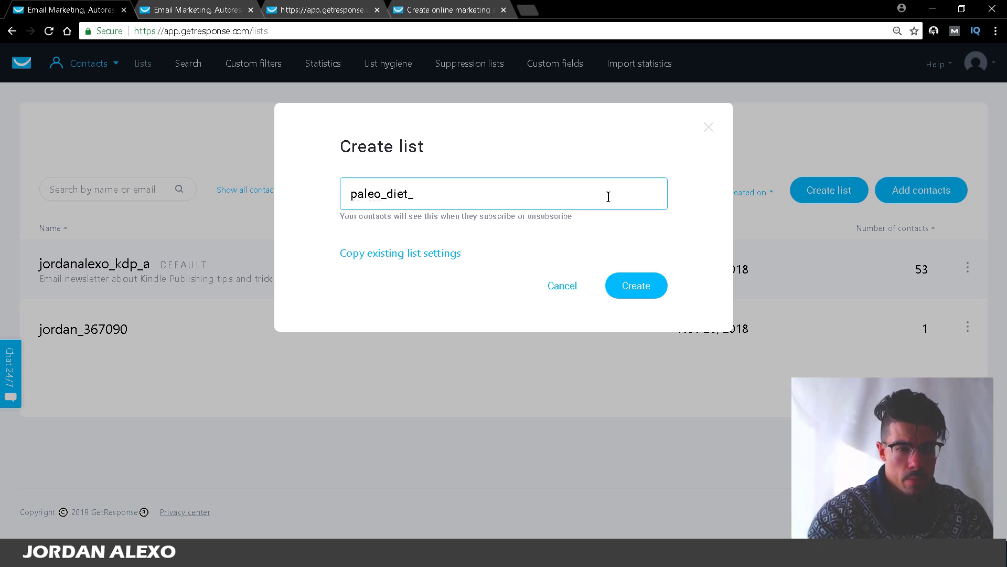
text(list)
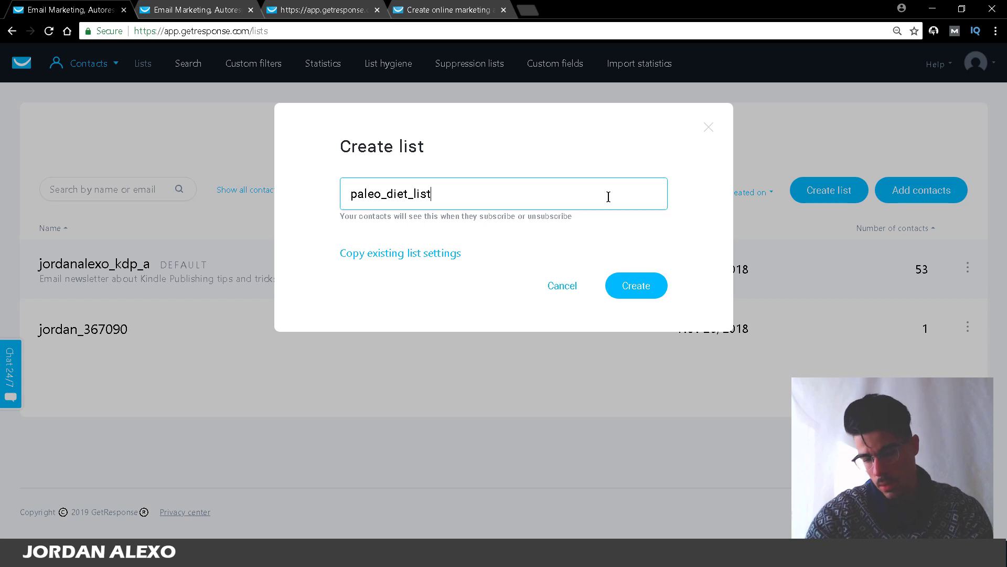
key(BackSpace)
key(BackSpace)
key(BackSpace)
key(BackSpace)
text(fo)
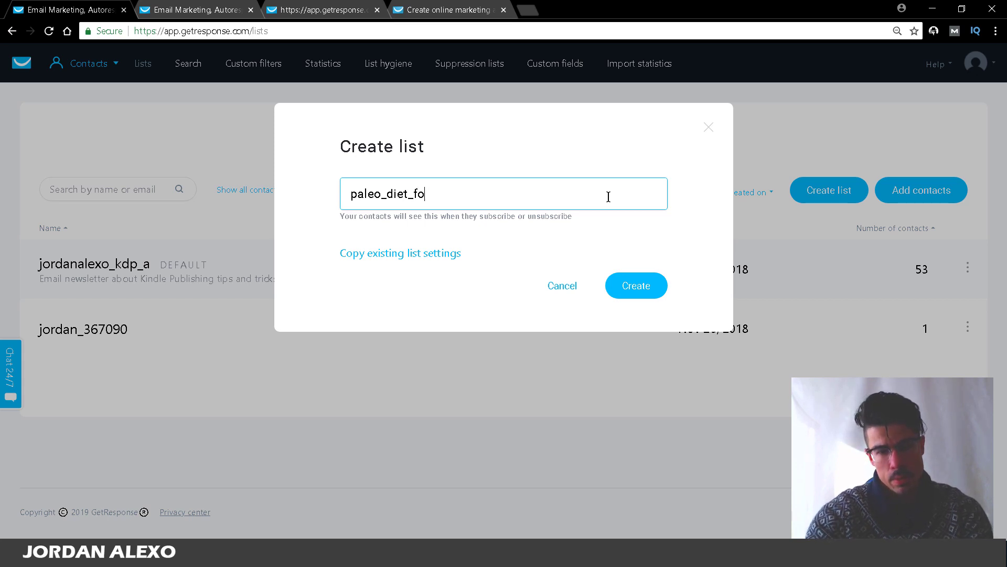
text(r_beginners)
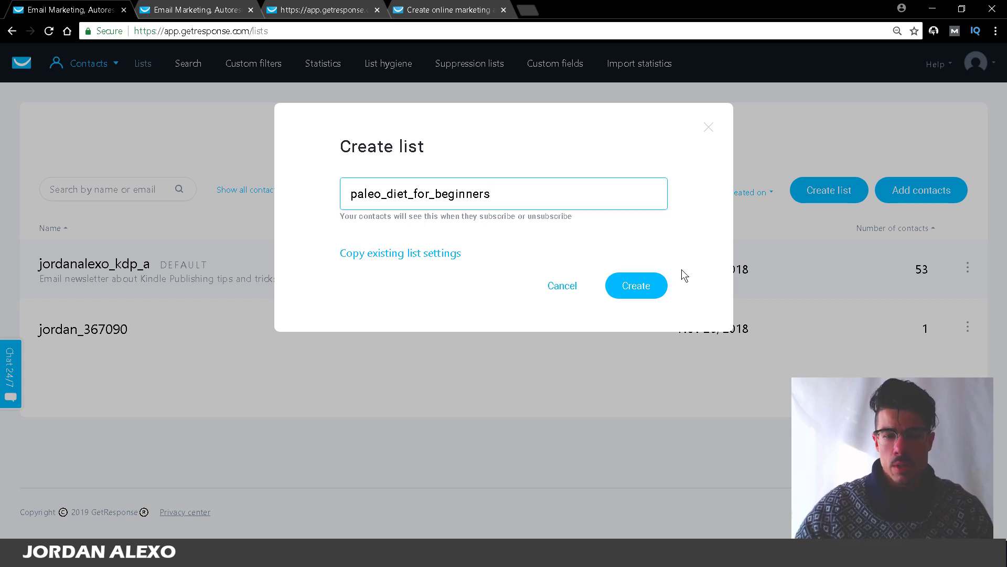
click(662, 287)
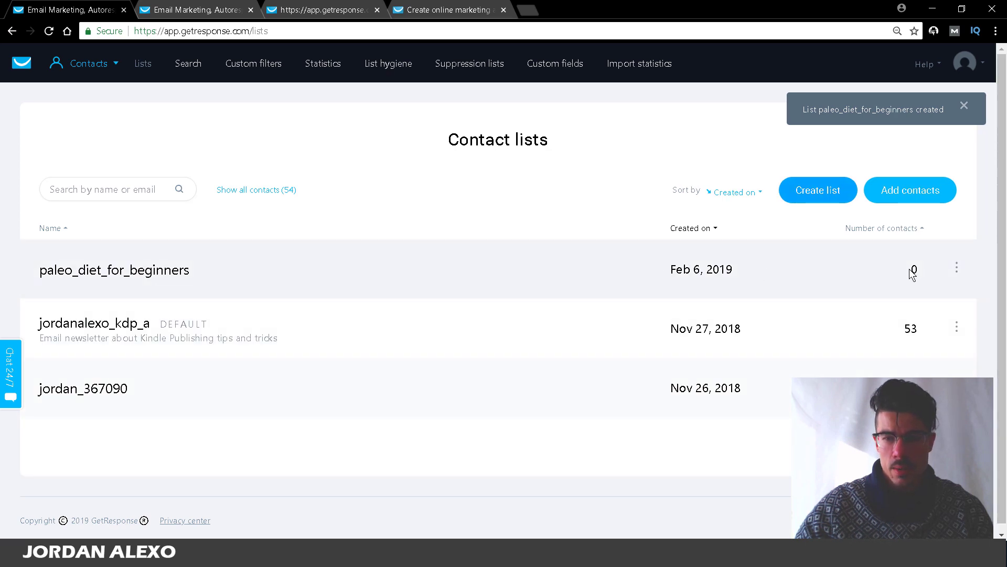
Step: Open the paleo_diet_for_beginners list settings and set its title to 'Paleo Diet For Beginners'
click(955, 268)
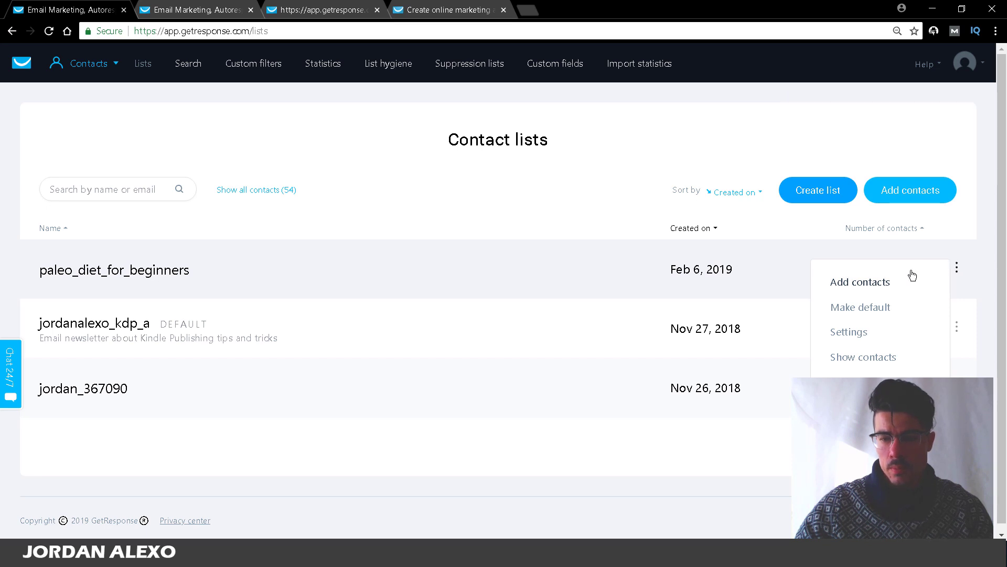
click(853, 331)
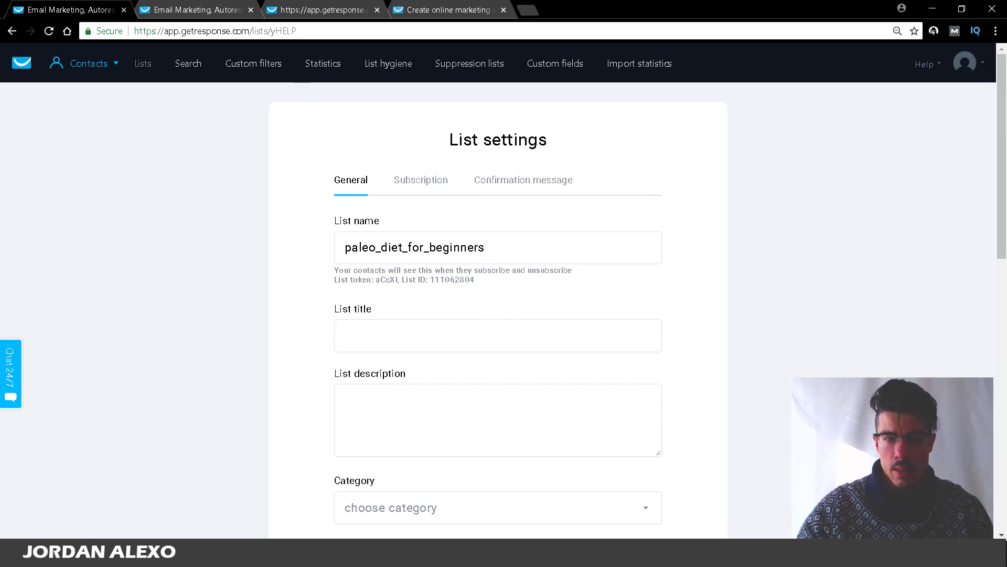
click(438, 340)
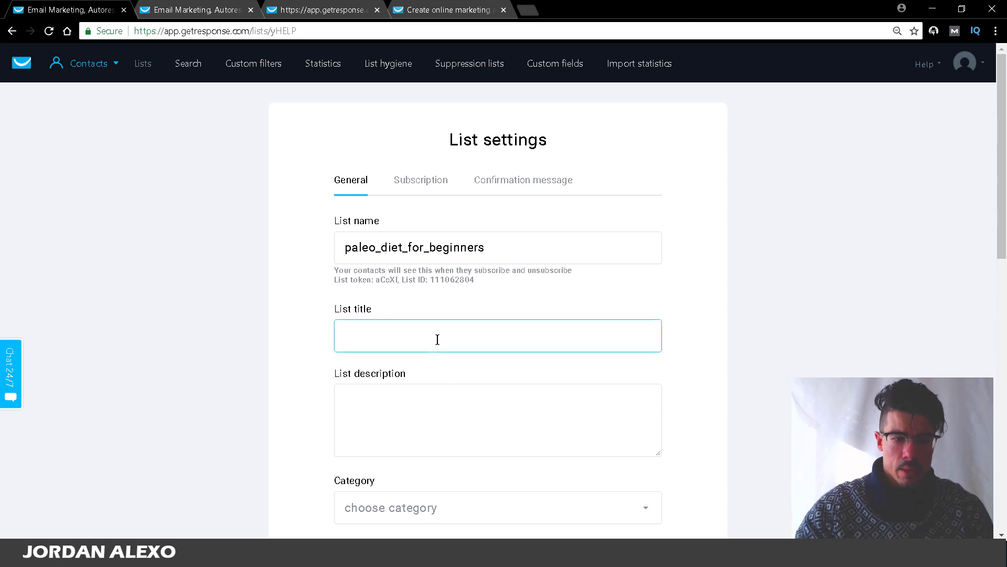
text(PAl)
key(BackSpace)
key(BackSpace)
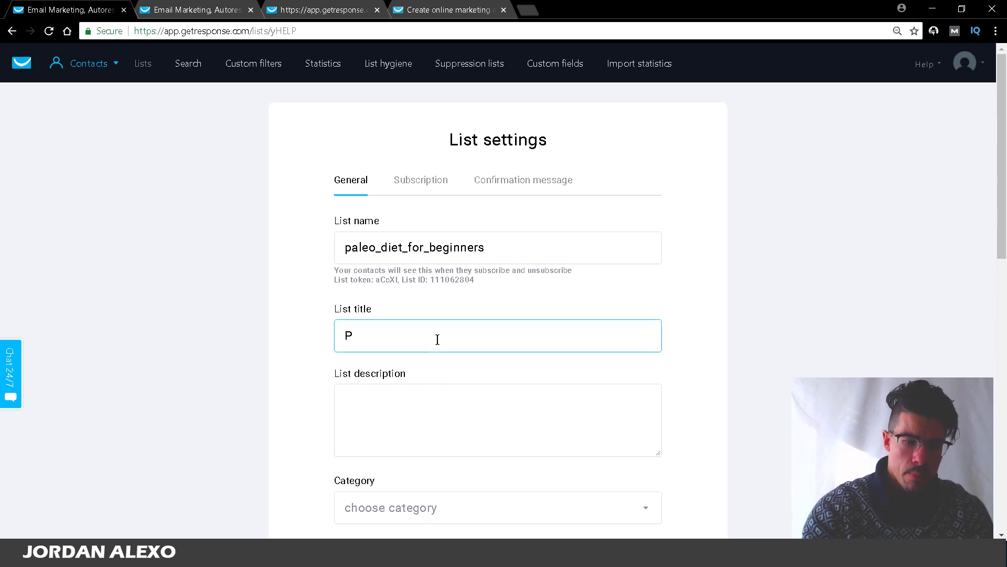
text(aleo Diet )
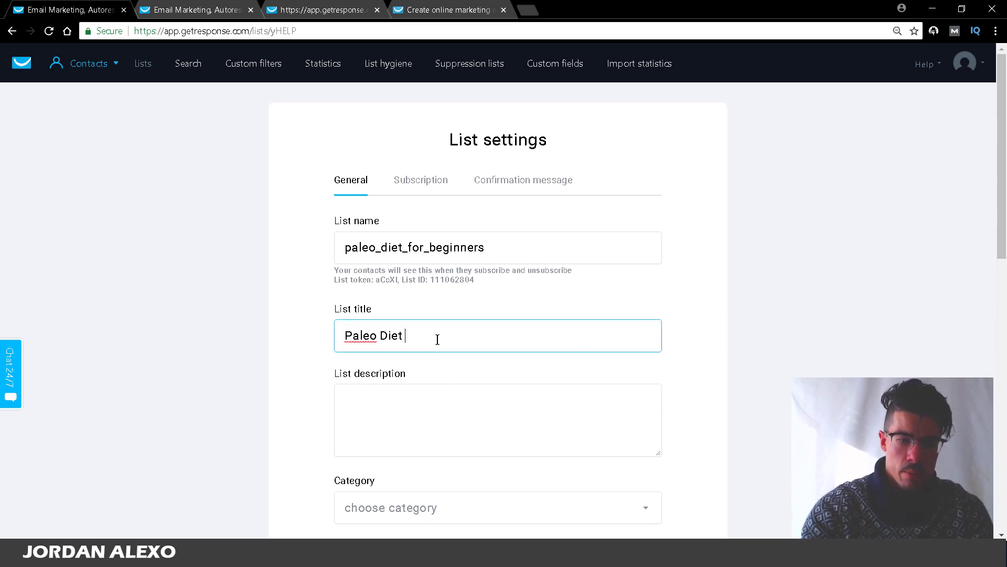
text(For Beginners)
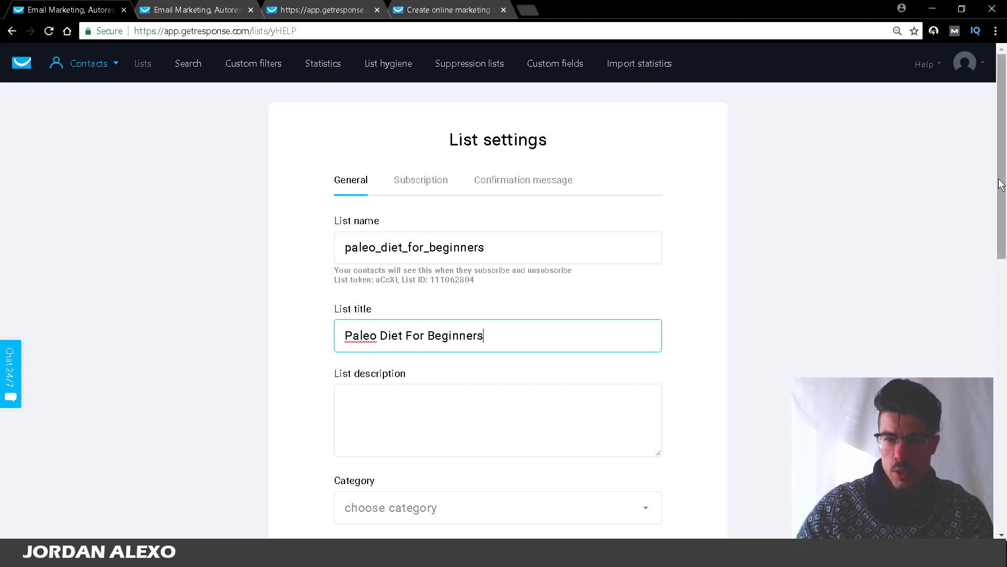
Step: Add the list description 'Several tips about the paleo diet'
scroll(991, 226, down, 2)
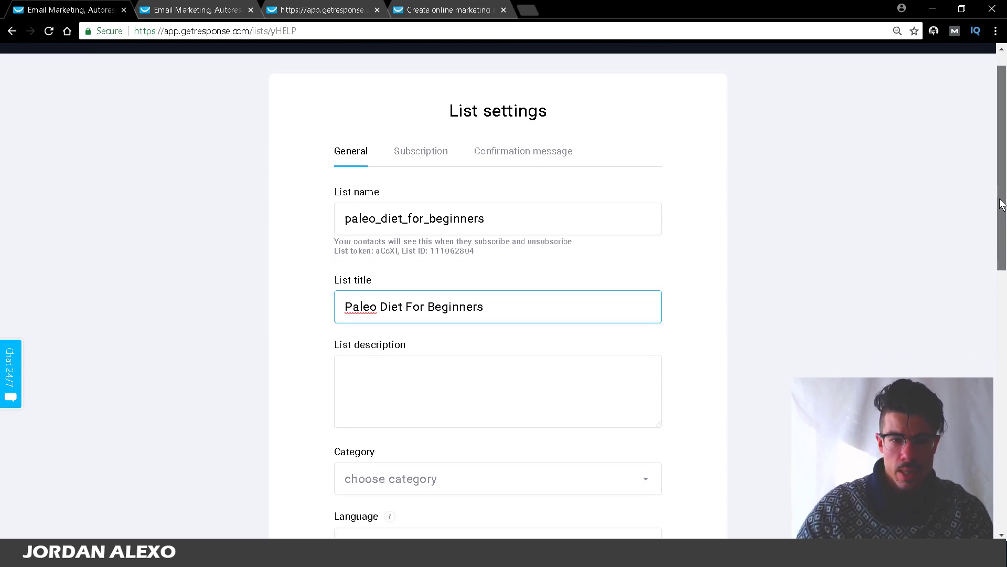
click(532, 263)
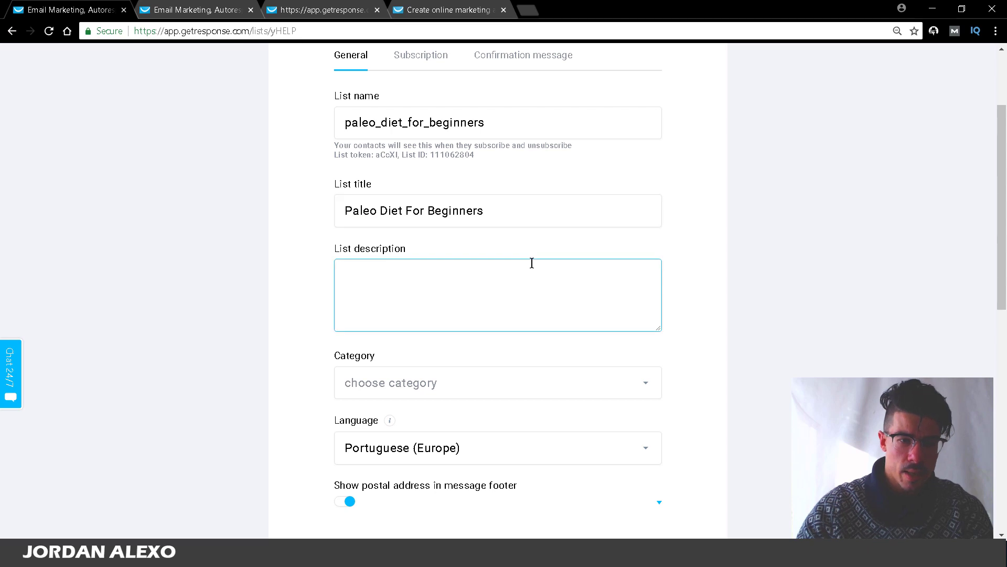
text(Se)
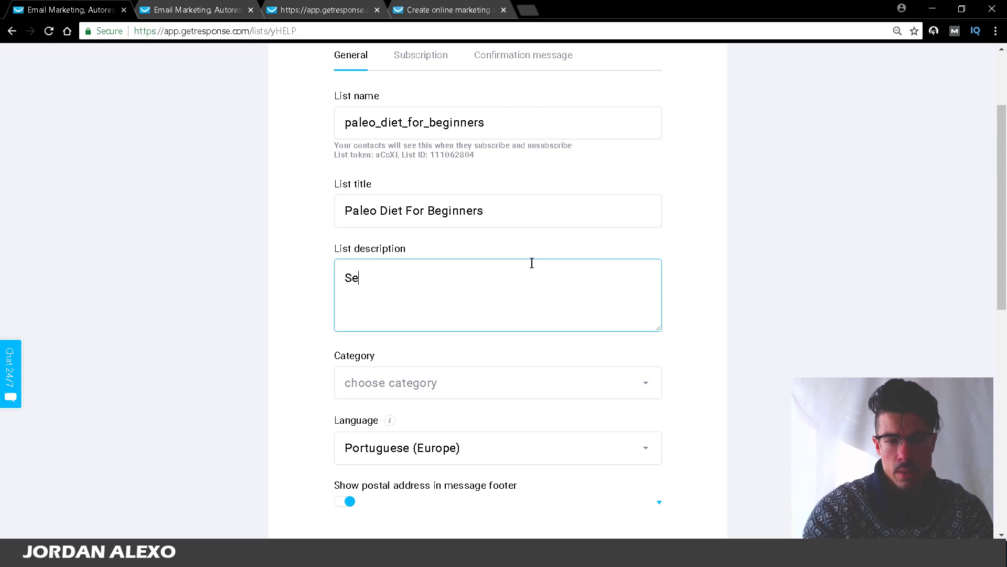
text(veral tips about the)
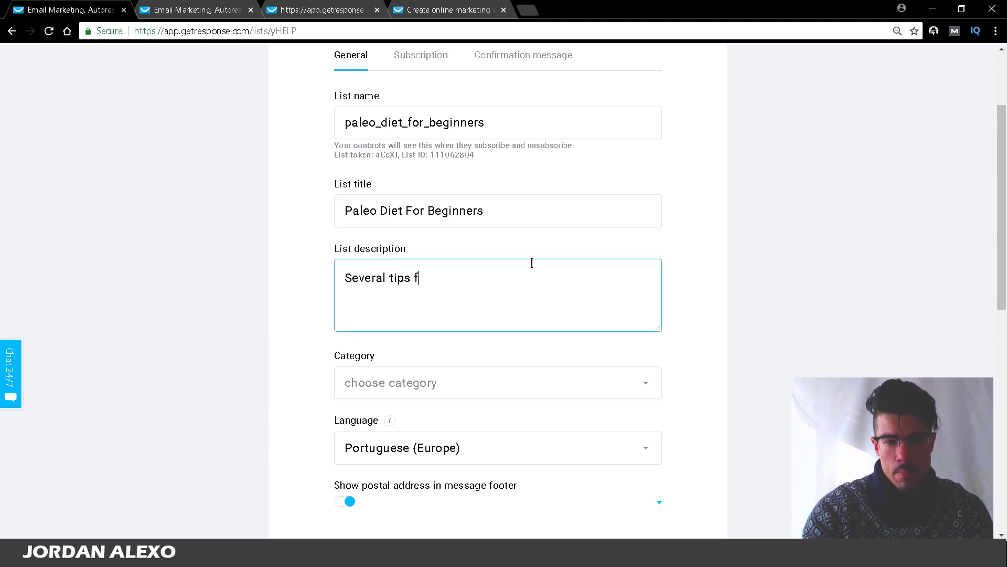
text( paleo diet)
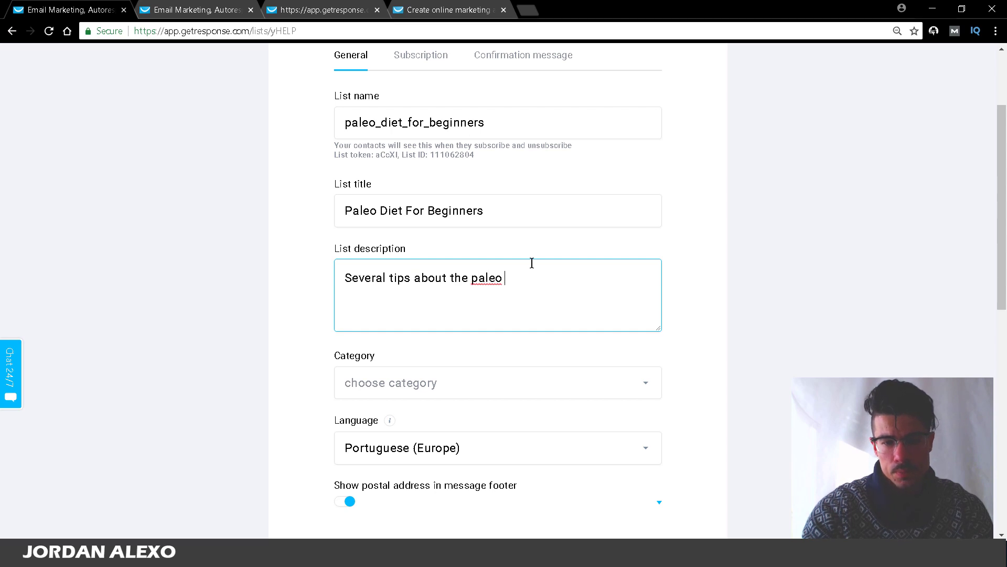
click(422, 386)
drag(1004, 205, 1003, 250)
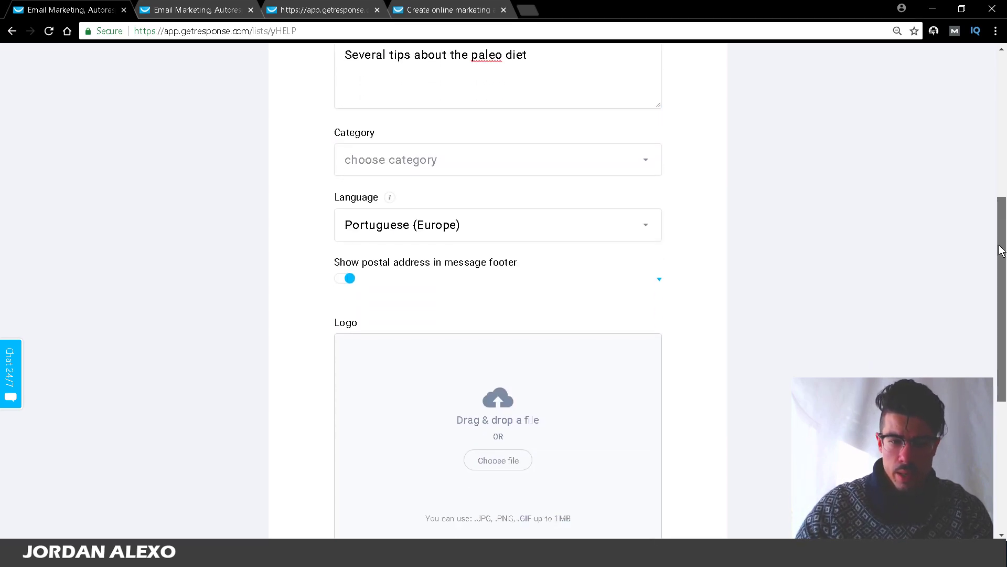
Step: Set the list category to Health Care and the language to English
click(604, 168)
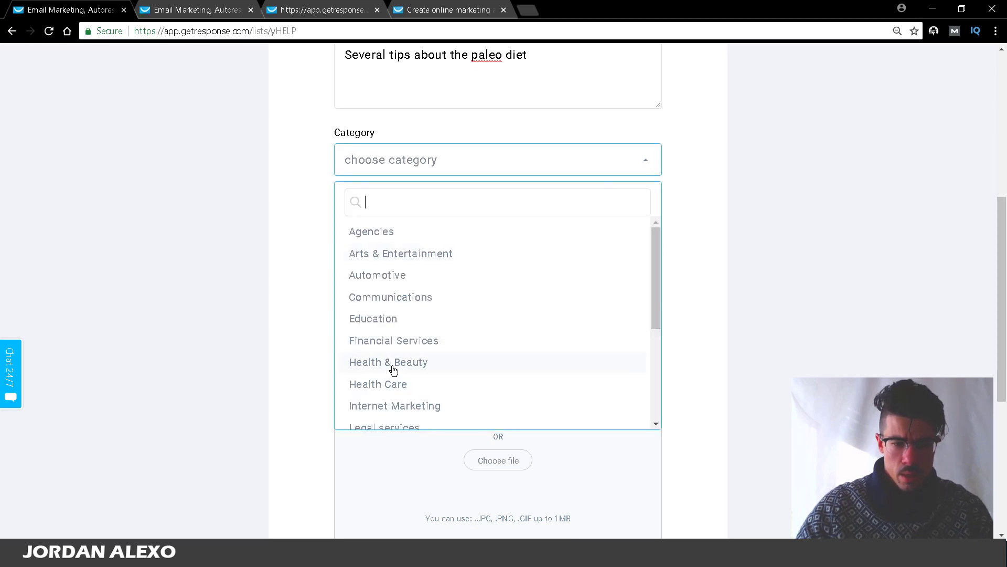
drag(656, 311, 662, 341)
click(465, 318)
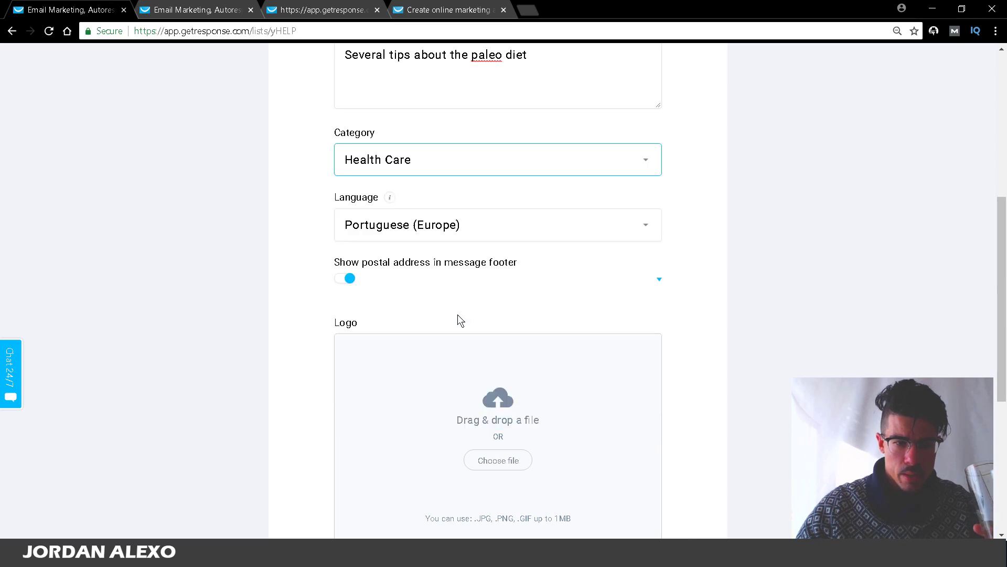
click(477, 226)
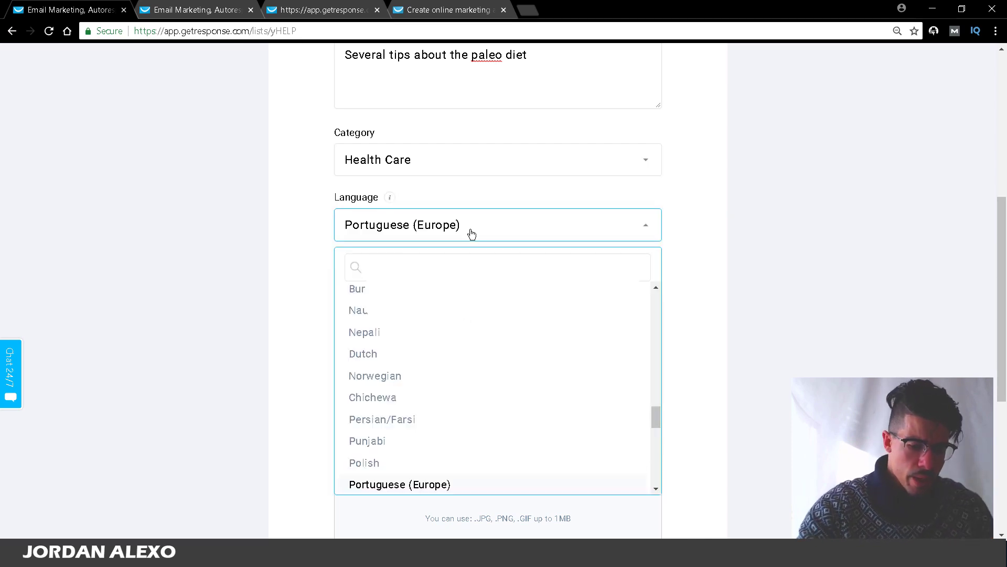
text(english)
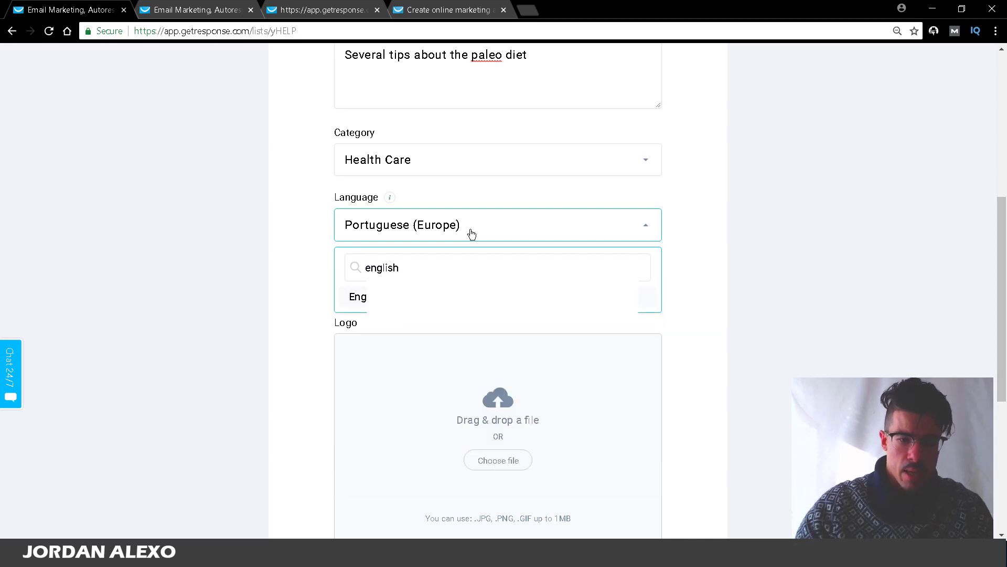
click(358, 297)
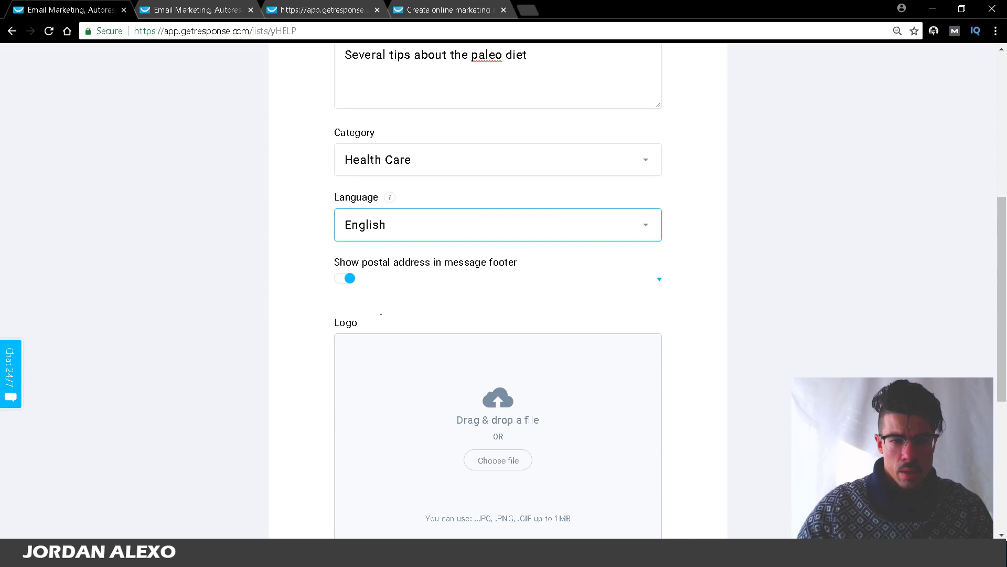
Step: Hide the postal address in message footers and save the general settings
click(352, 283)
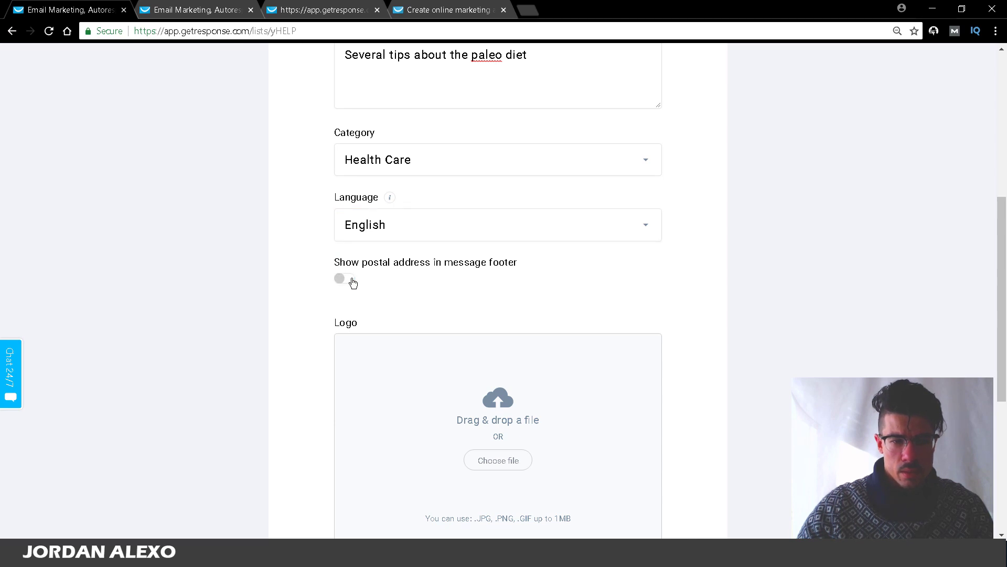
drag(1003, 219, 998, 346)
drag(996, 340, 994, 337)
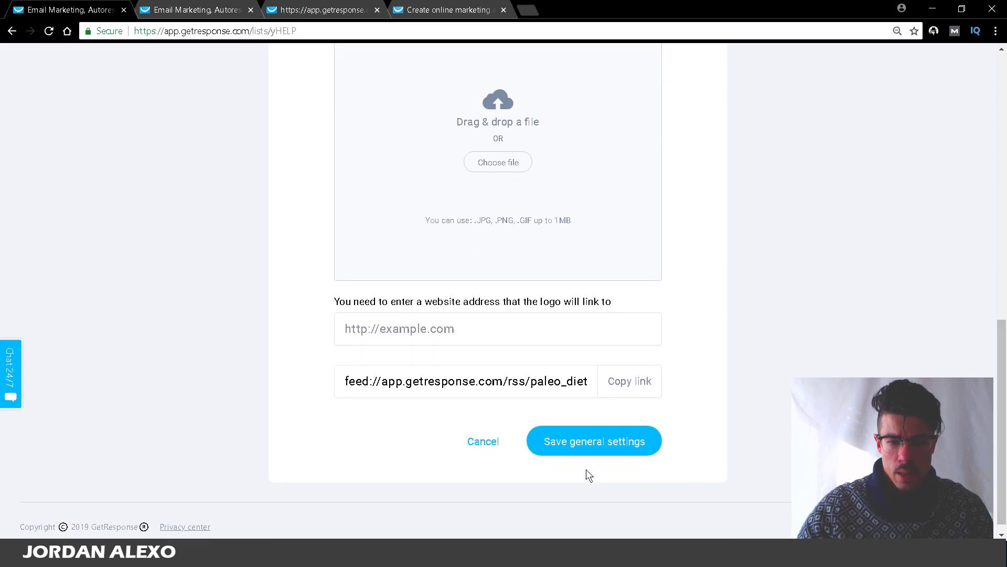
click(589, 450)
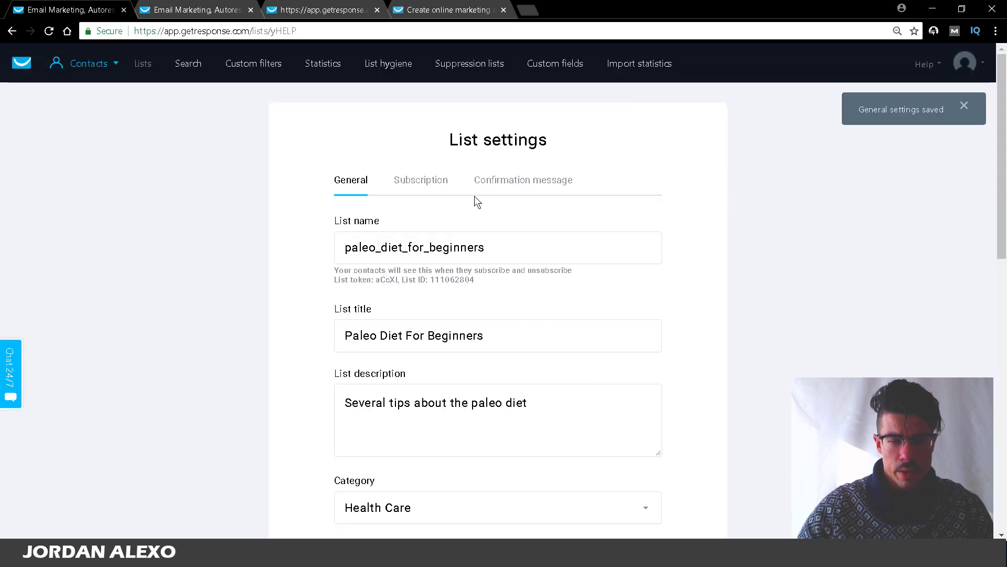
Step: Enable double opt-in for web subscriptions, save, and return to the landing page editor
click(425, 189)
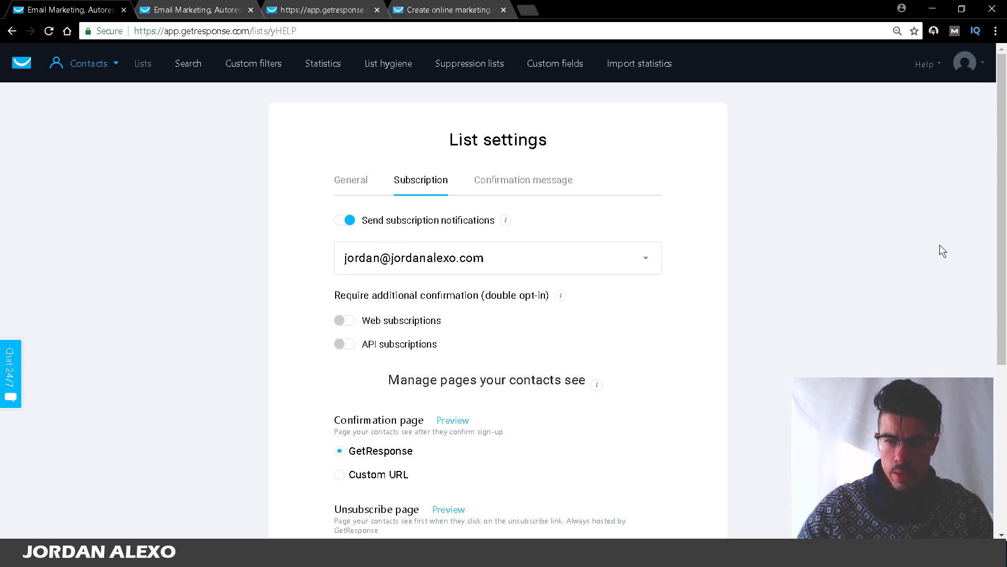
mouse_move(1001, 218)
mouse_down()
mouse_move(992, 336)
mouse_move(996, 214)
mouse_up()
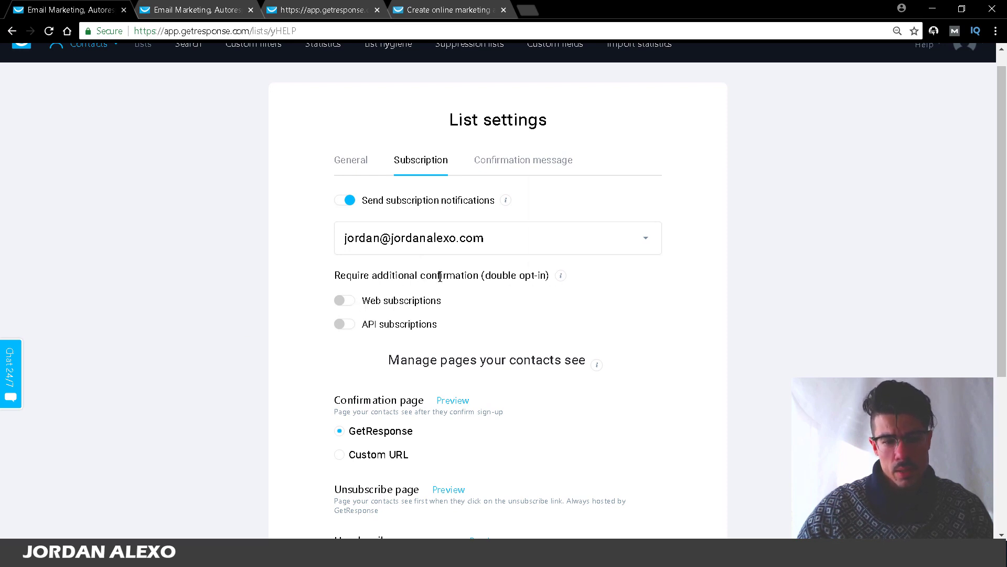
scroll(412, 264, down, 1)
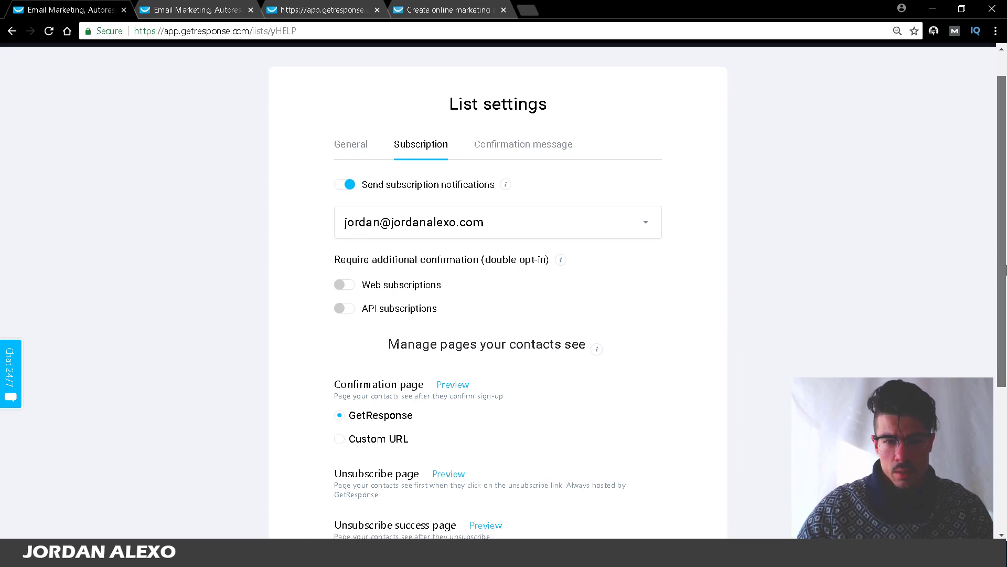
click(412, 263)
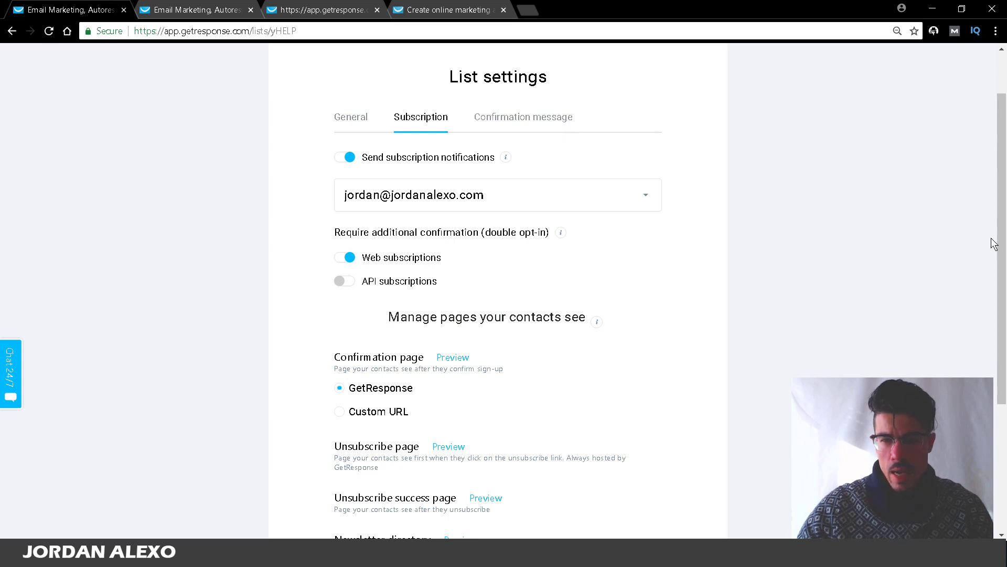
drag(1001, 263, 1002, 394)
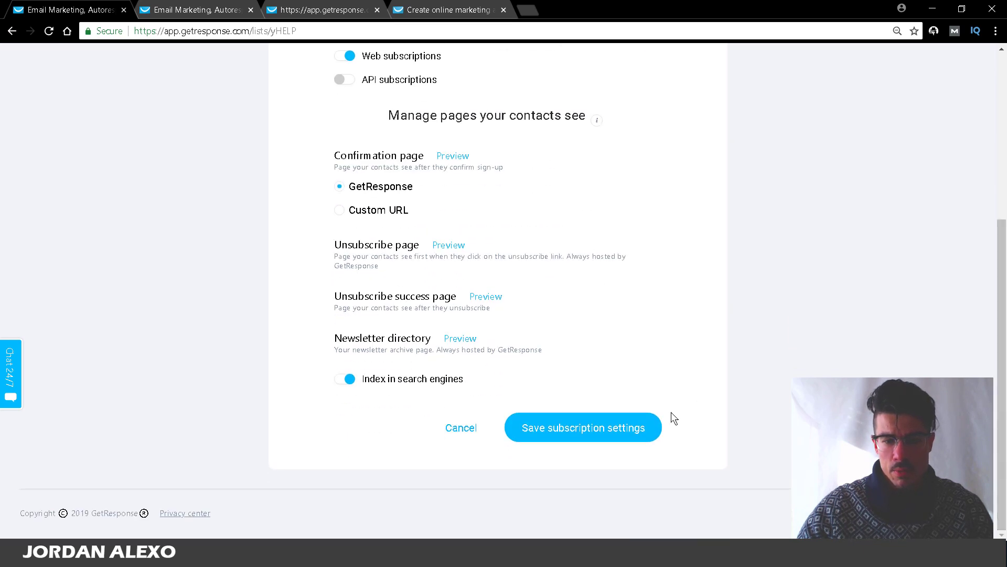
click(636, 427)
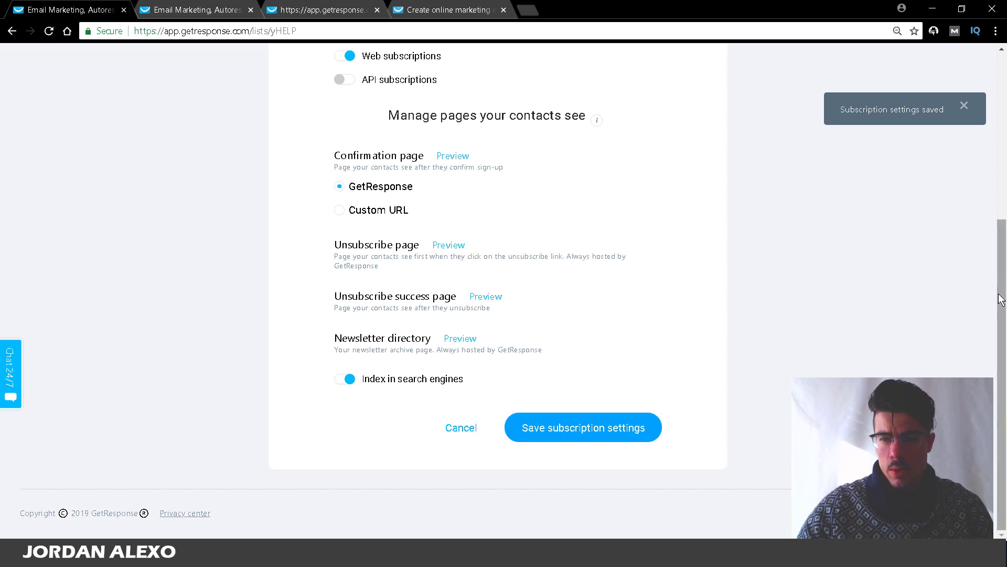
click(296, 9)
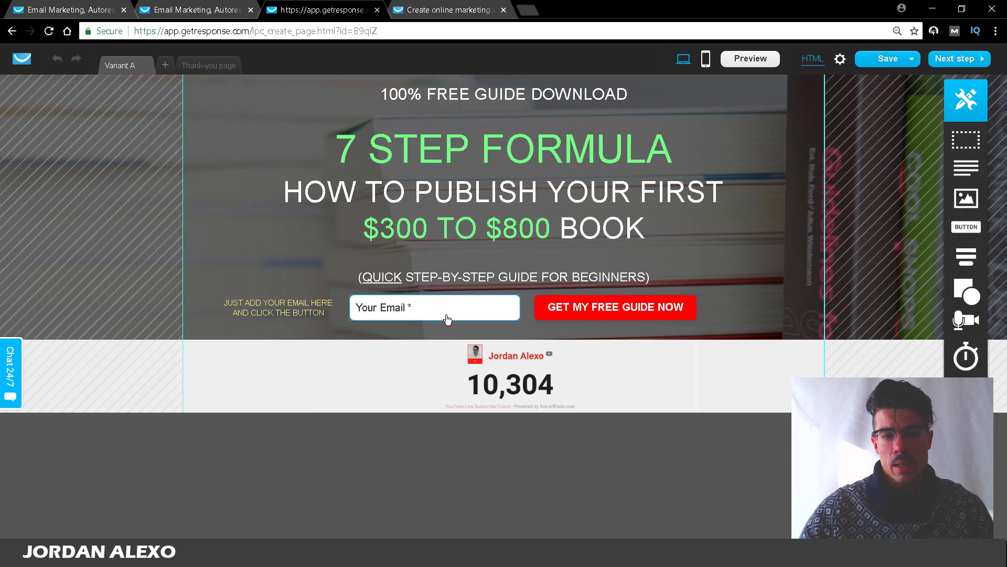
Step: Glance over the free-trial and landing-page-editor tabs, then return to the list's Subscription settings
click(430, 4)
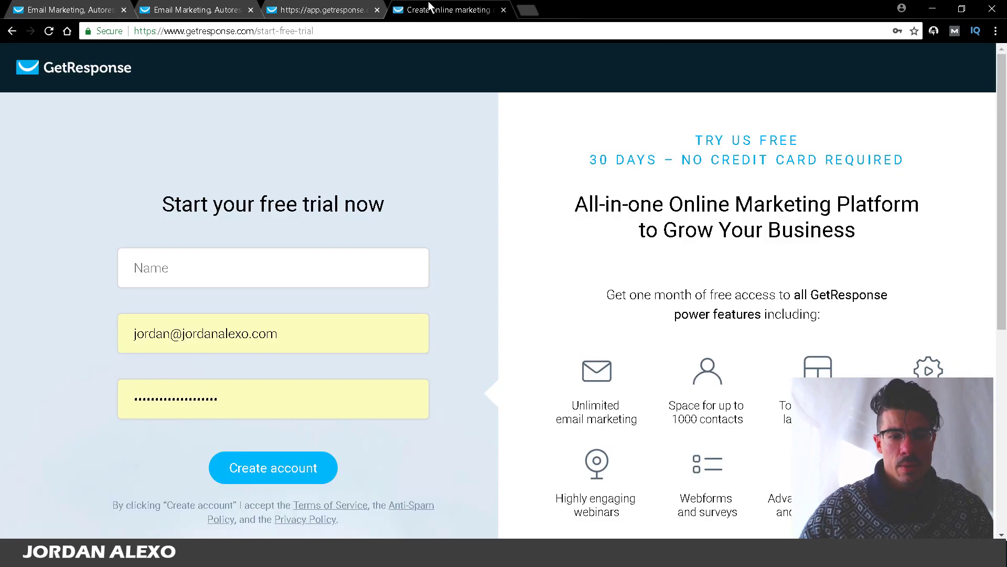
click(361, 8)
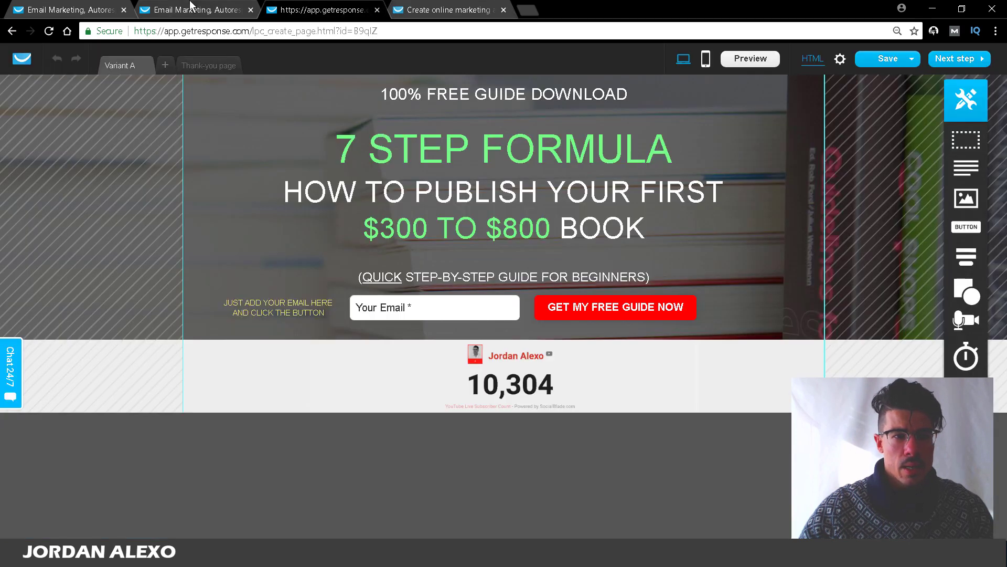
click(190, 6)
click(52, 8)
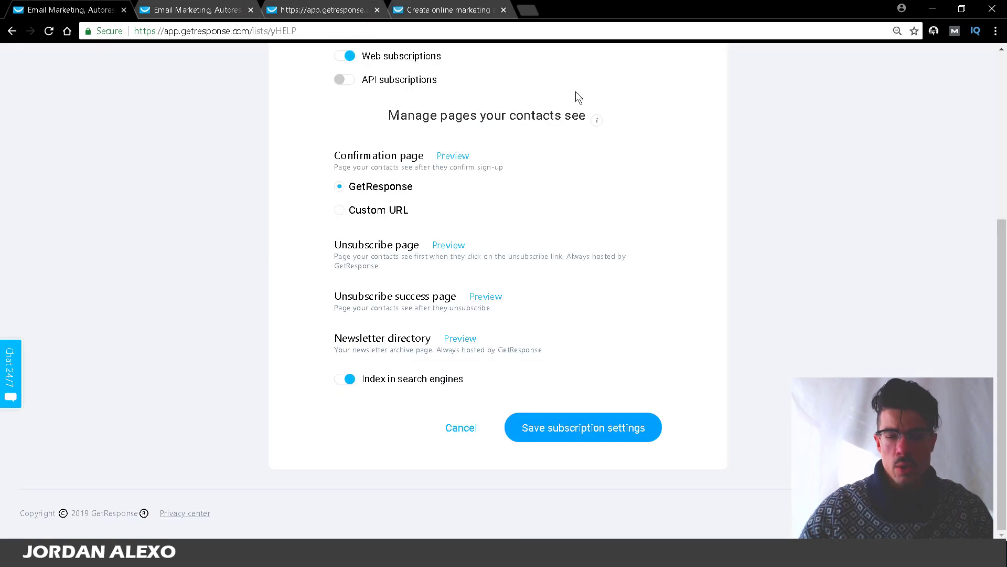
drag(1004, 267, 991, 135)
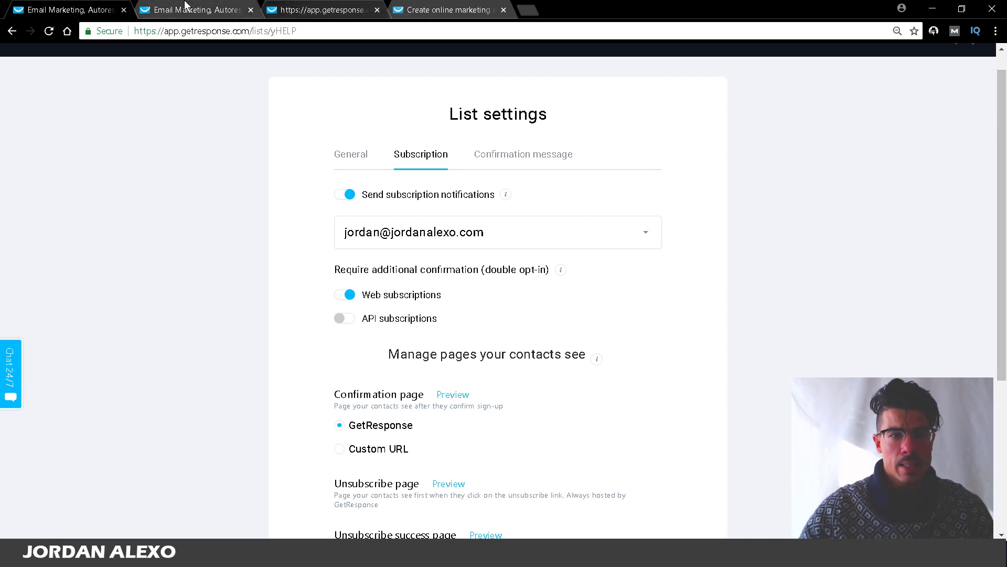
click(342, 6)
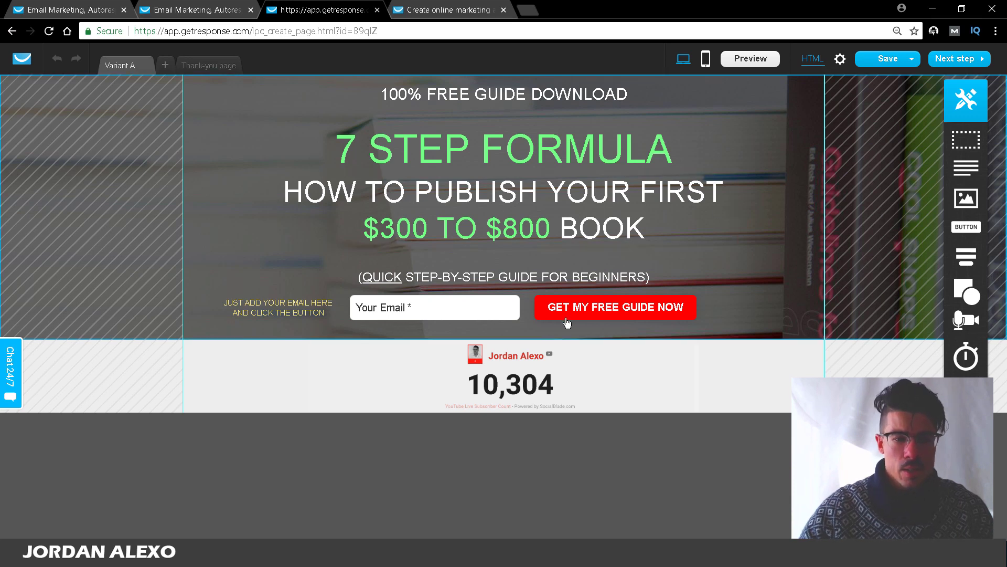
click(59, 6)
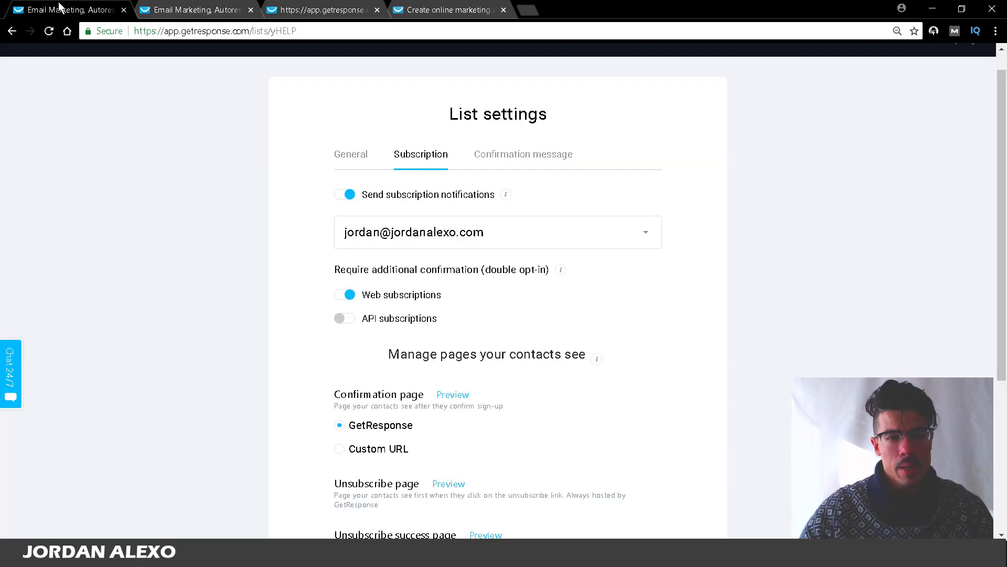
Step: Keep the Database signup body template in Confirmation message and save the confirmation message
click(547, 156)
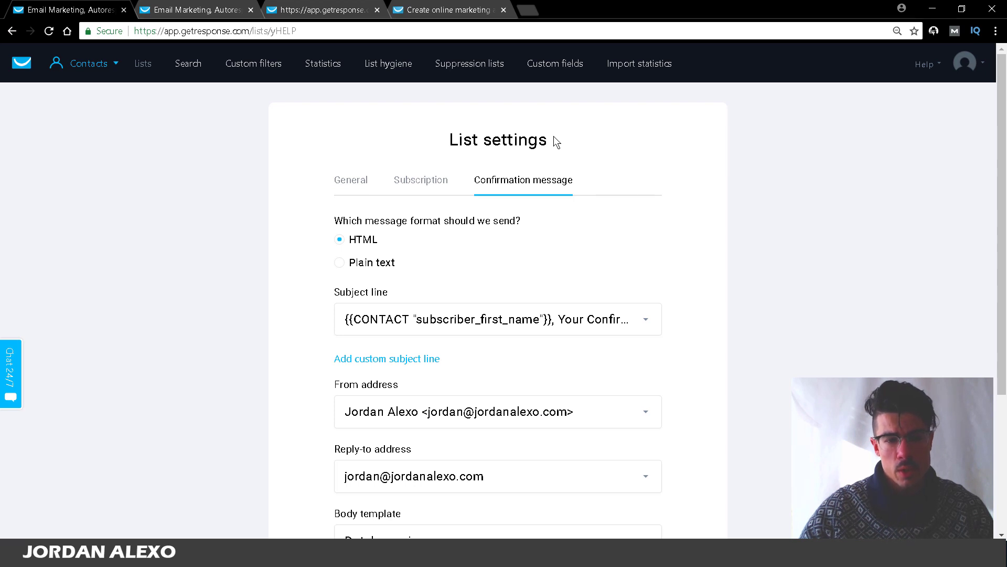
drag(1003, 142, 1002, 219)
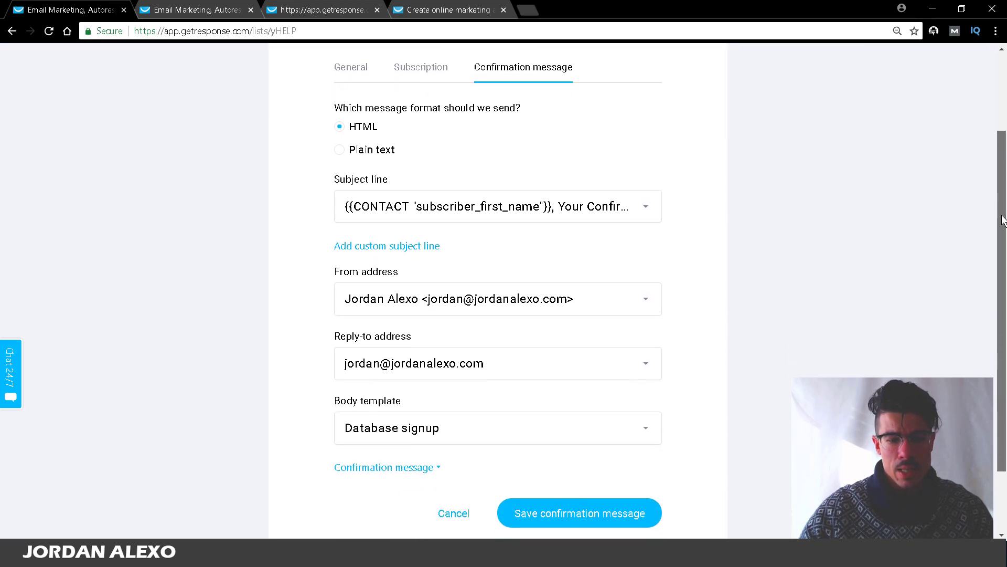
scroll(1002, 221, down, 3)
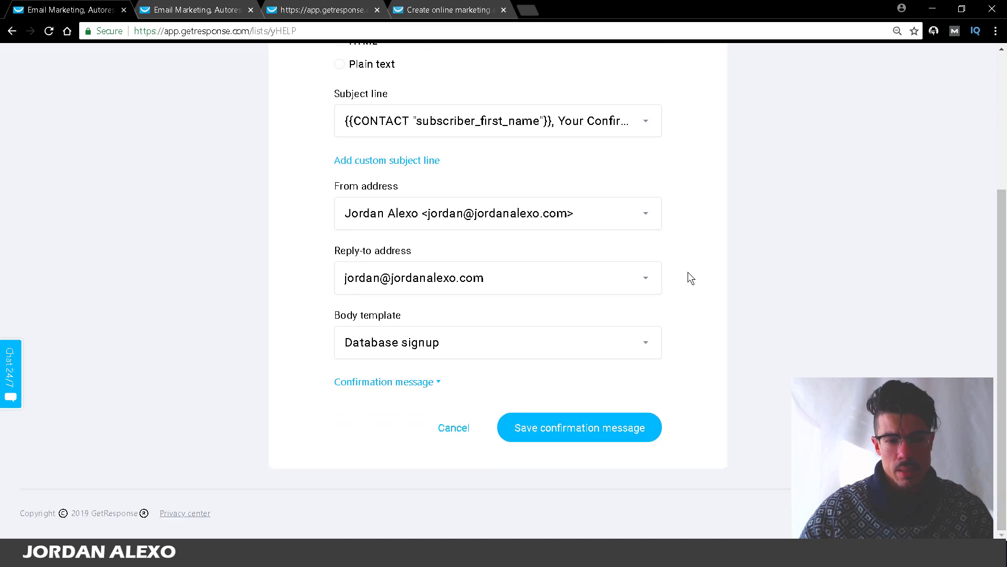
click(639, 330)
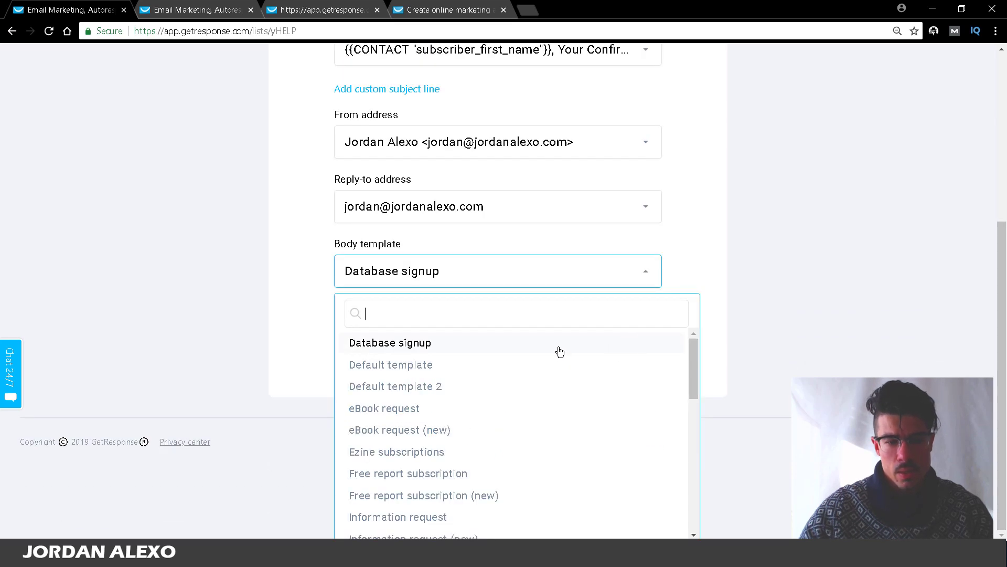
click(559, 350)
click(385, 382)
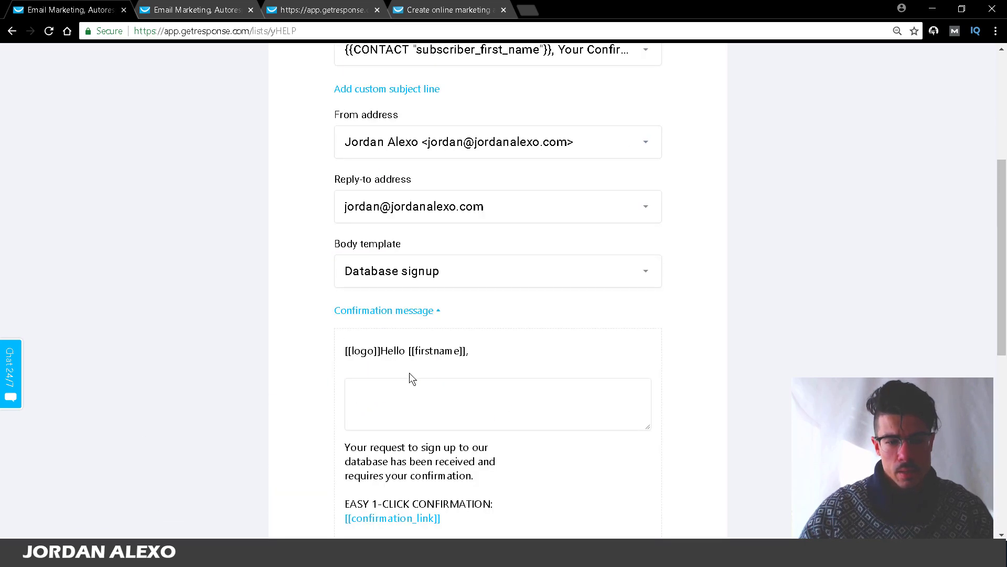
scroll(1002, 222, down, 4)
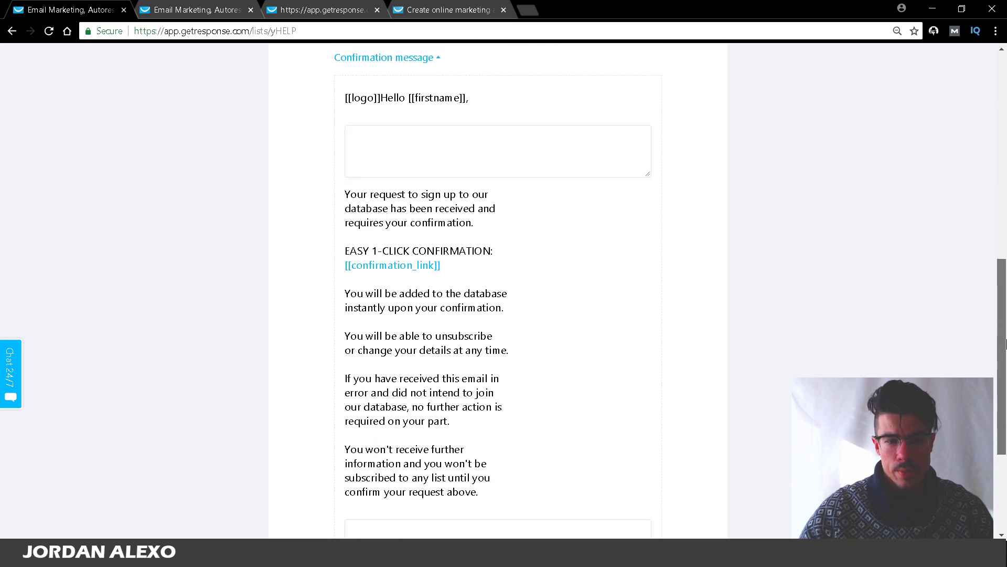
drag(1002, 332, 1002, 342)
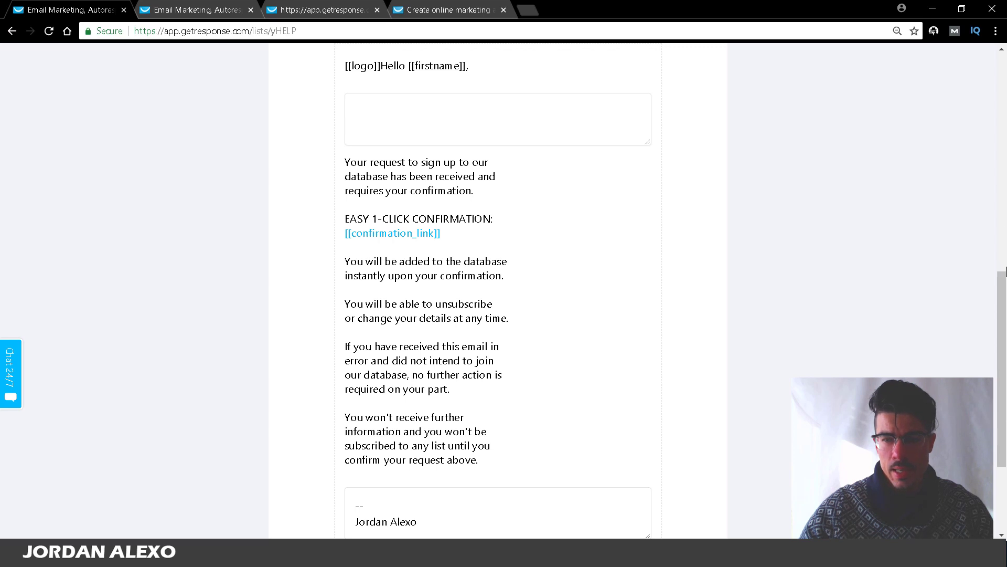
click(1006, 265)
drag(1006, 289, 1006, 498)
click(543, 499)
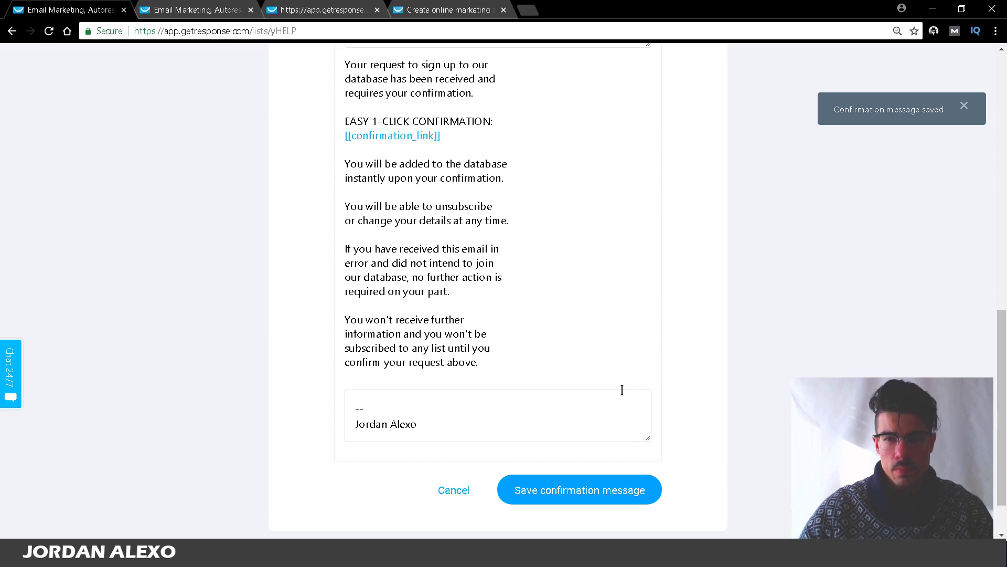
drag(1002, 364, 978, 96)
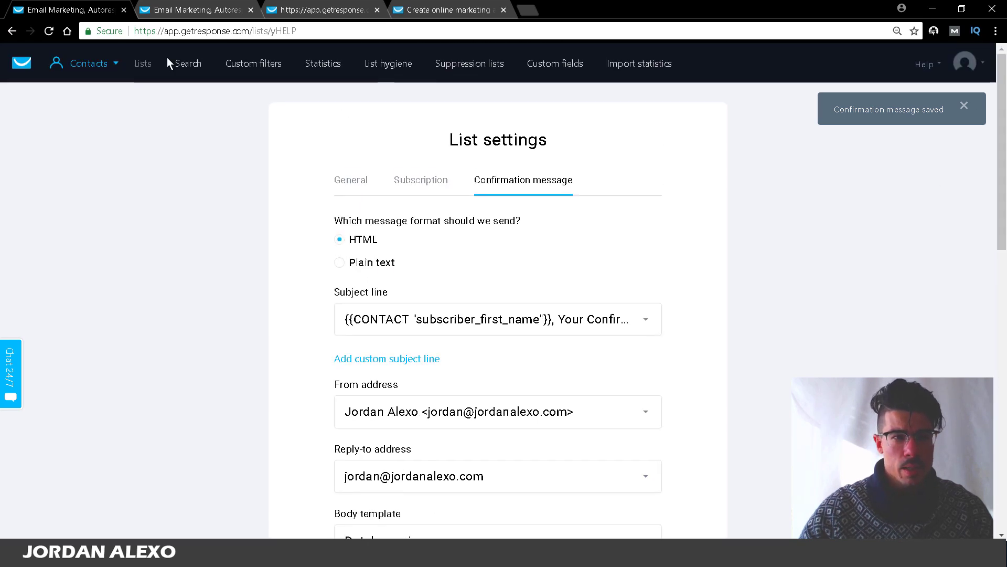
Step: Go to the autoresponders overview and filter it to the paleo_diet_for_beginners list
mouse_move(112, 72)
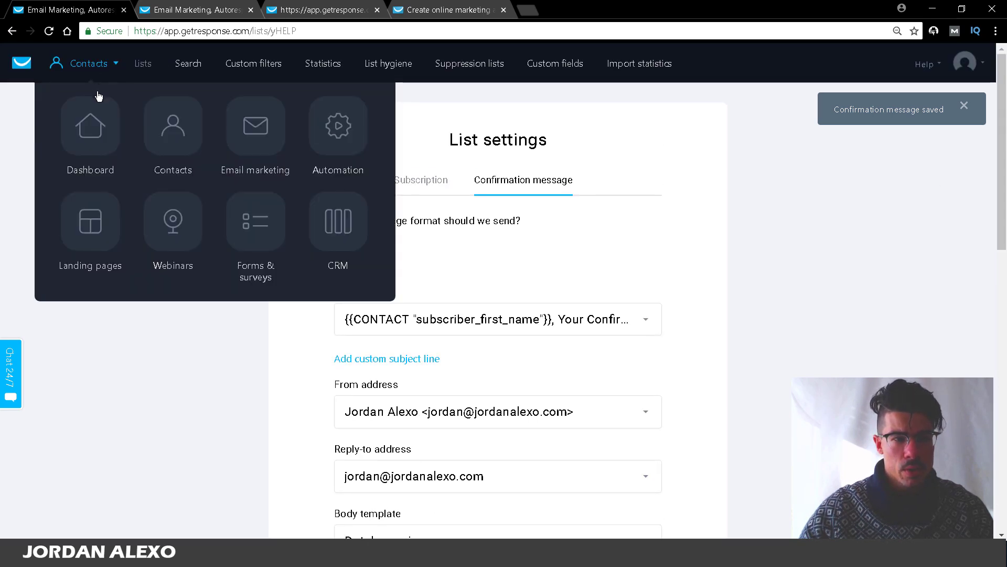
click(107, 125)
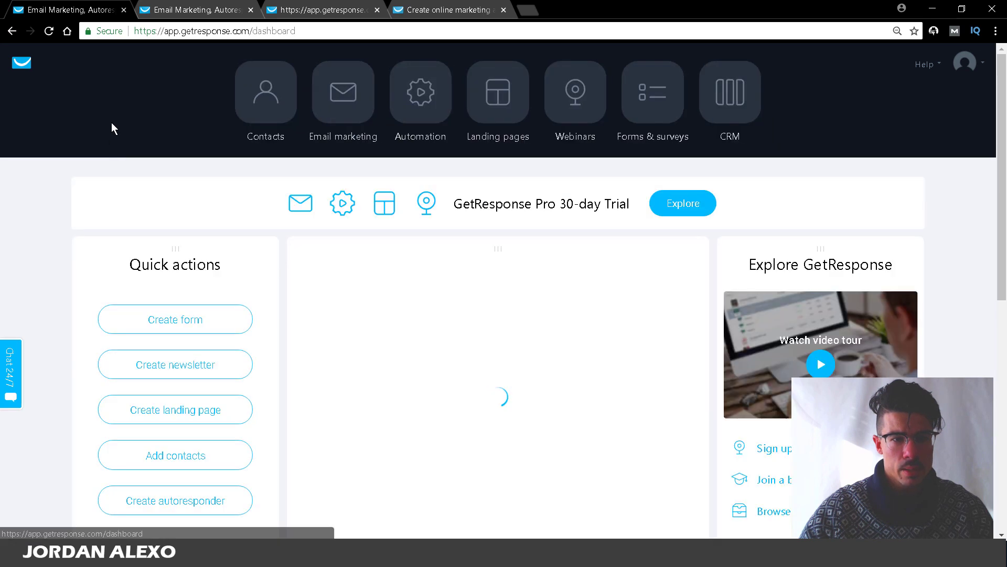
click(359, 86)
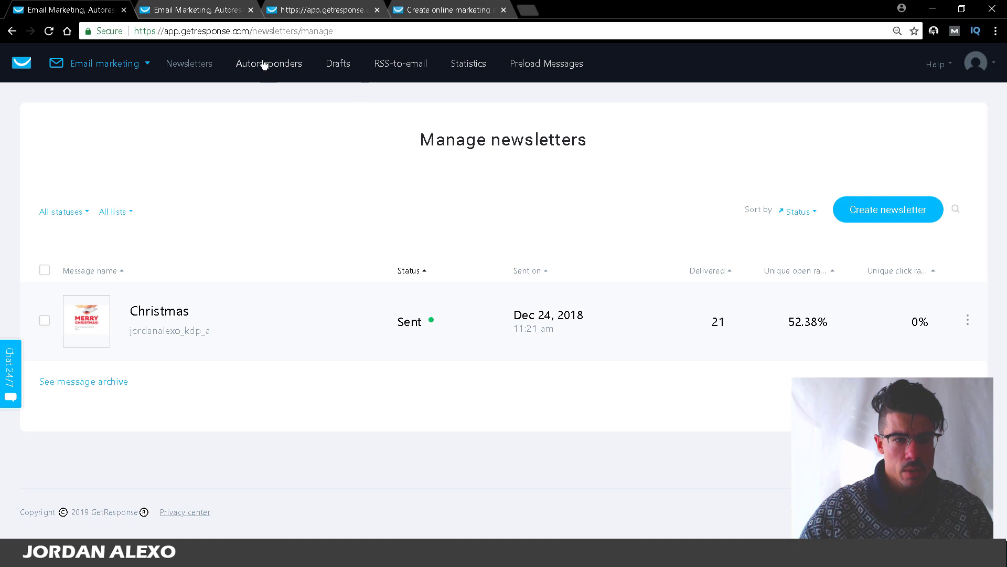
click(265, 65)
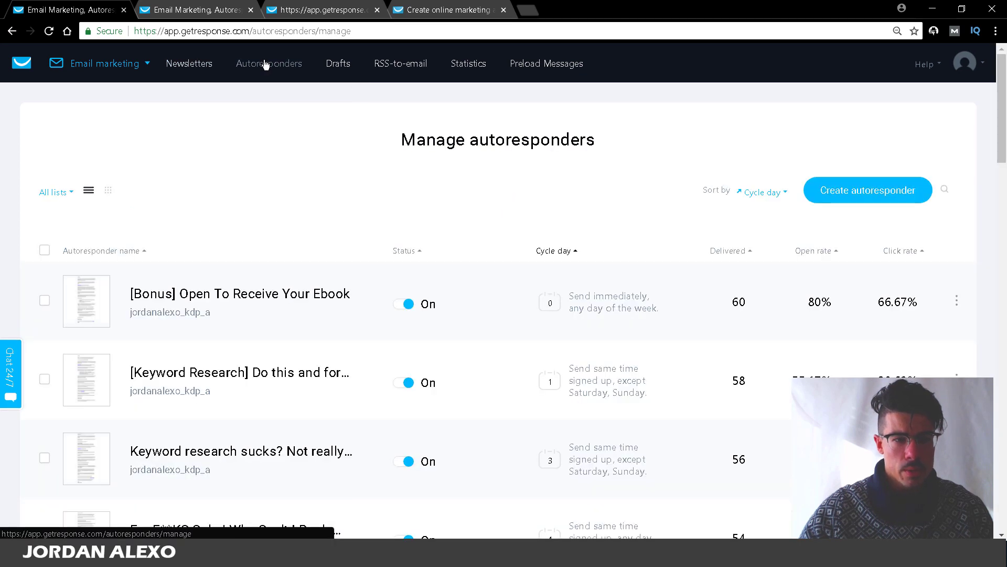
click(43, 198)
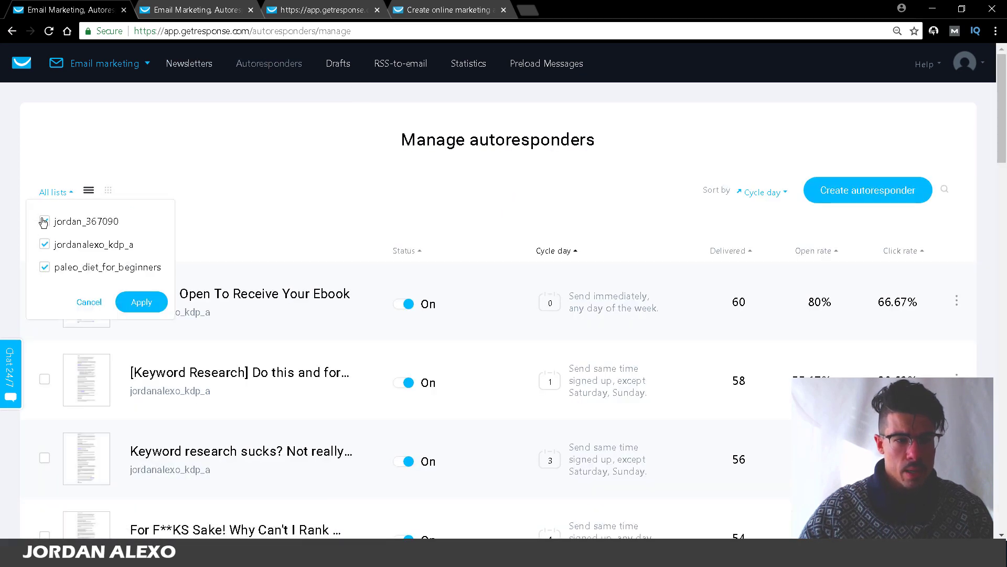
click(44, 221)
click(44, 244)
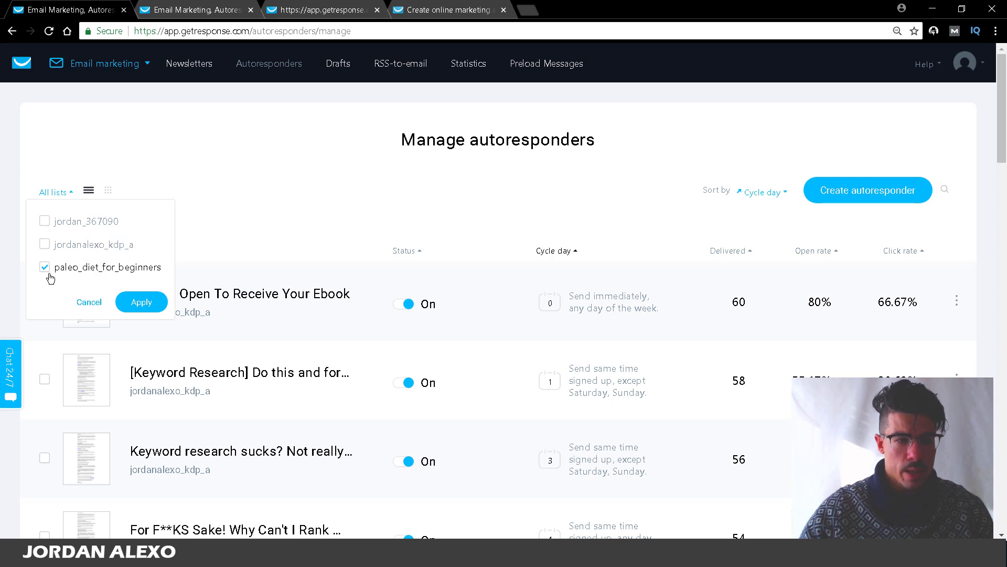
click(165, 303)
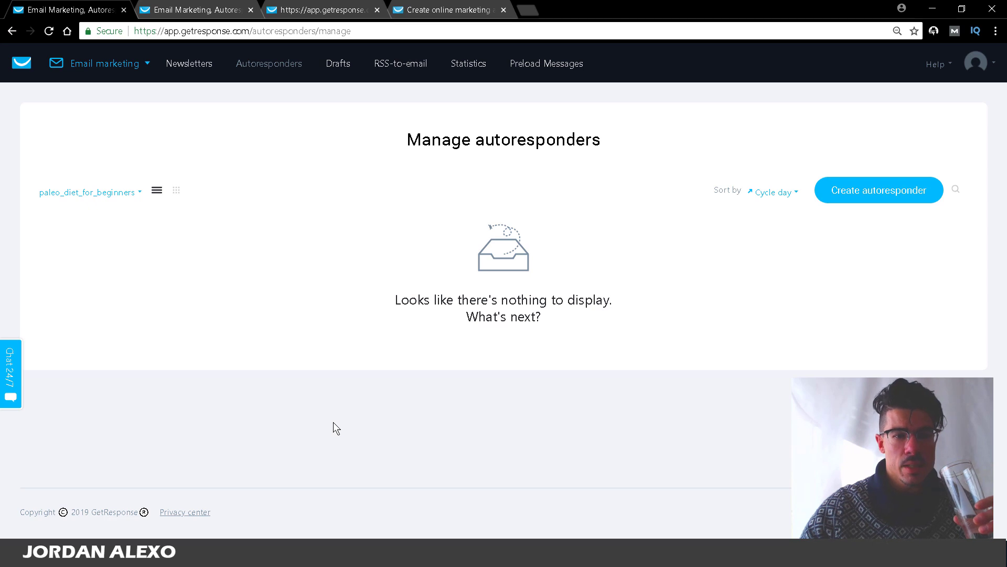
Step: Change the list filter so only the KDP list's autoresponders are shown
click(124, 193)
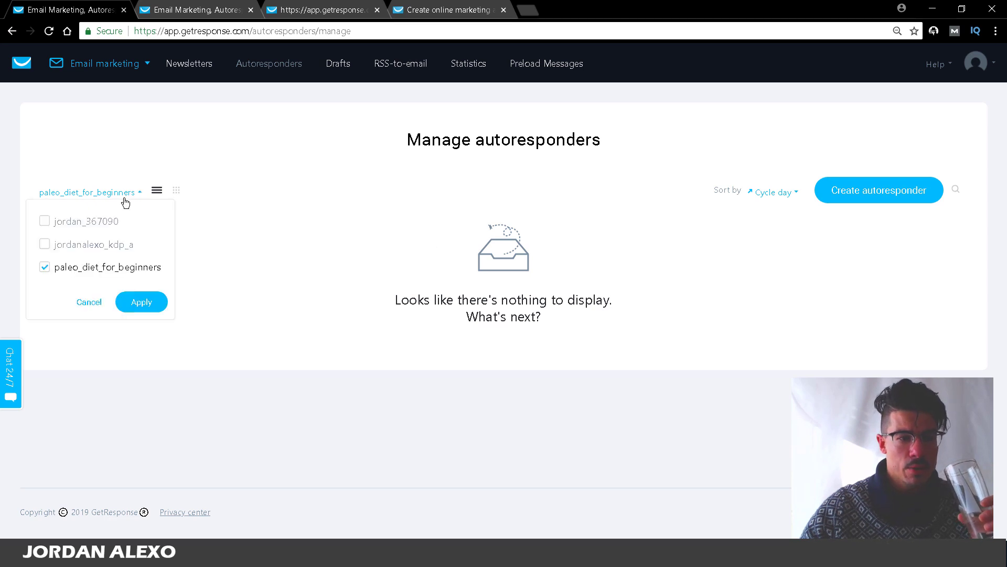
click(96, 246)
click(74, 267)
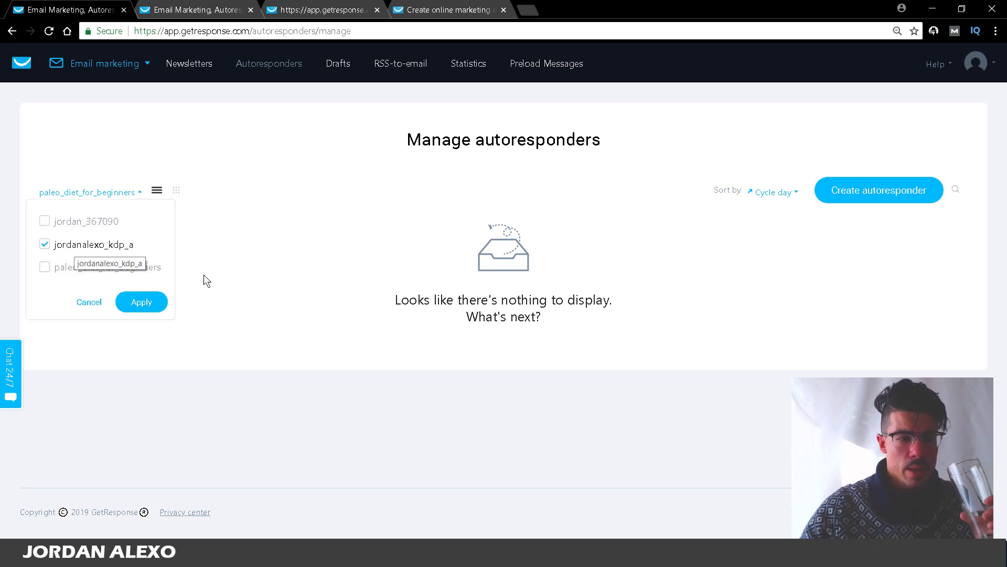
click(141, 303)
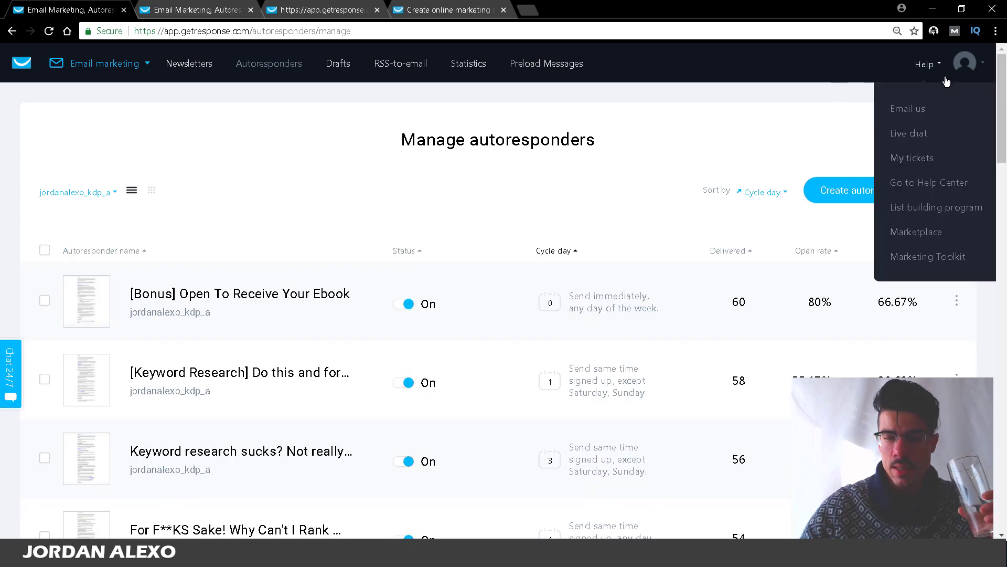
drag(1003, 86, 986, 68)
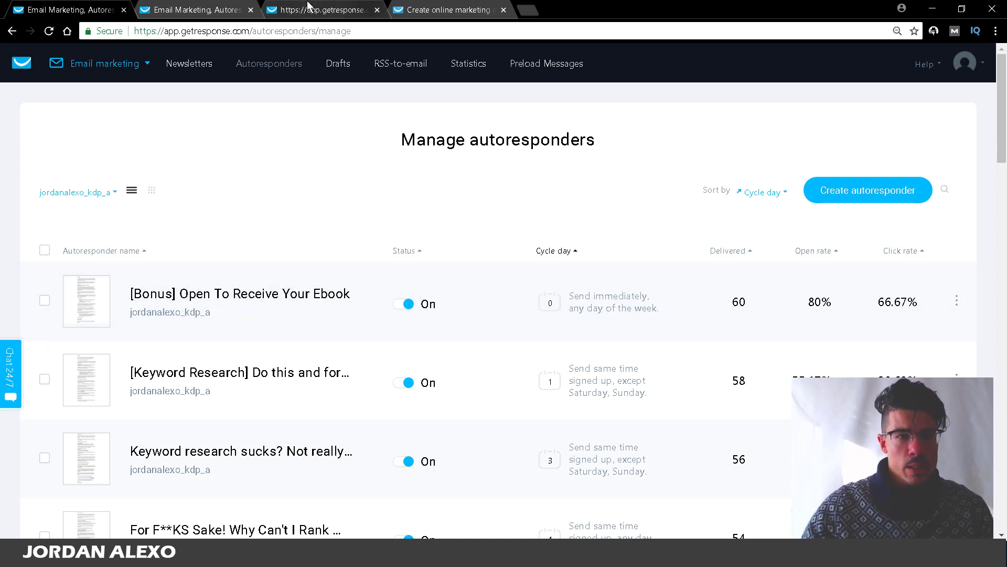
Step: In the landing page editor, show the Thank-you page with the Welcome Message video
click(321, 9)
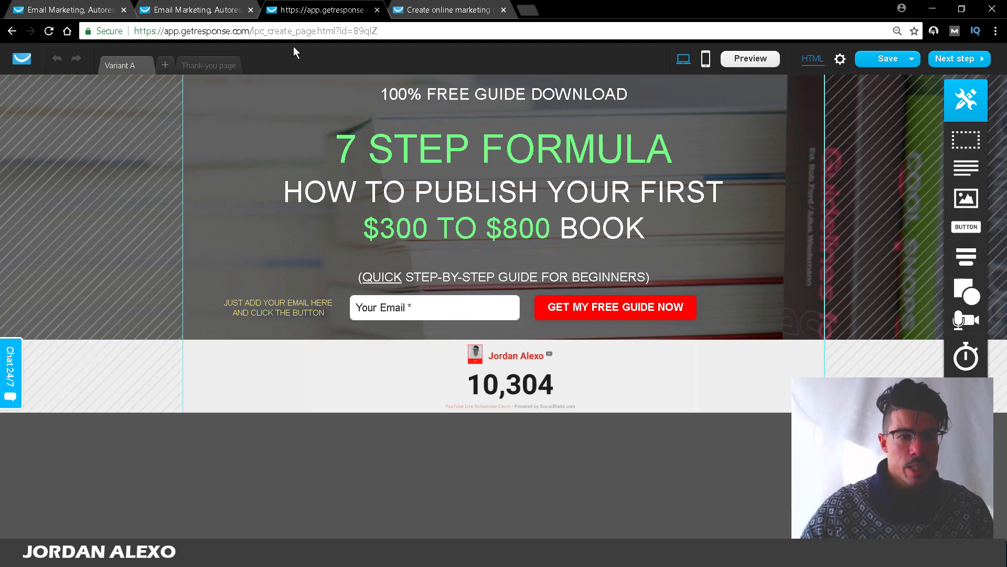
click(239, 64)
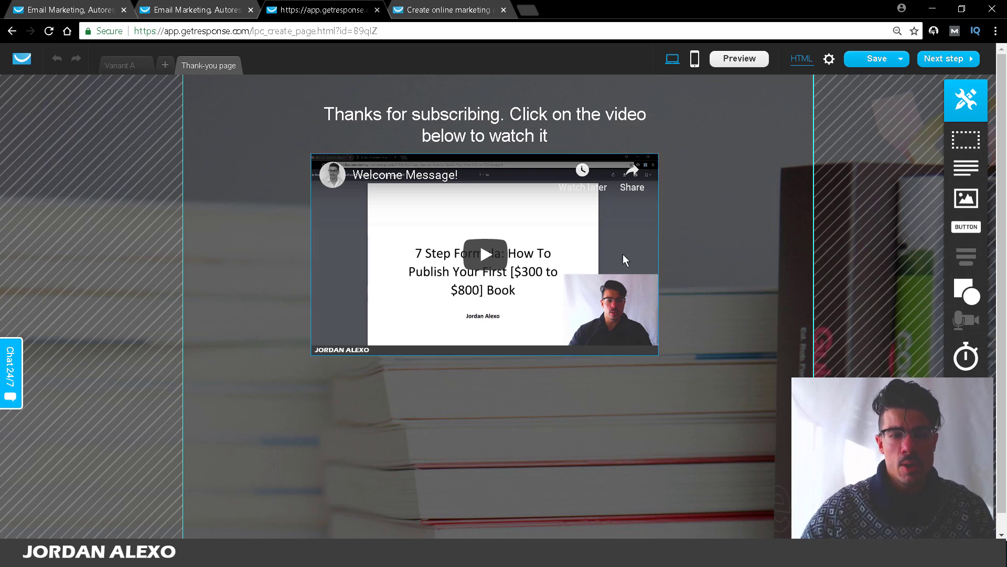
Step: Go back to the Variant A page with the 7 STEP FORMULA headline
scroll(480, 222, down, 1)
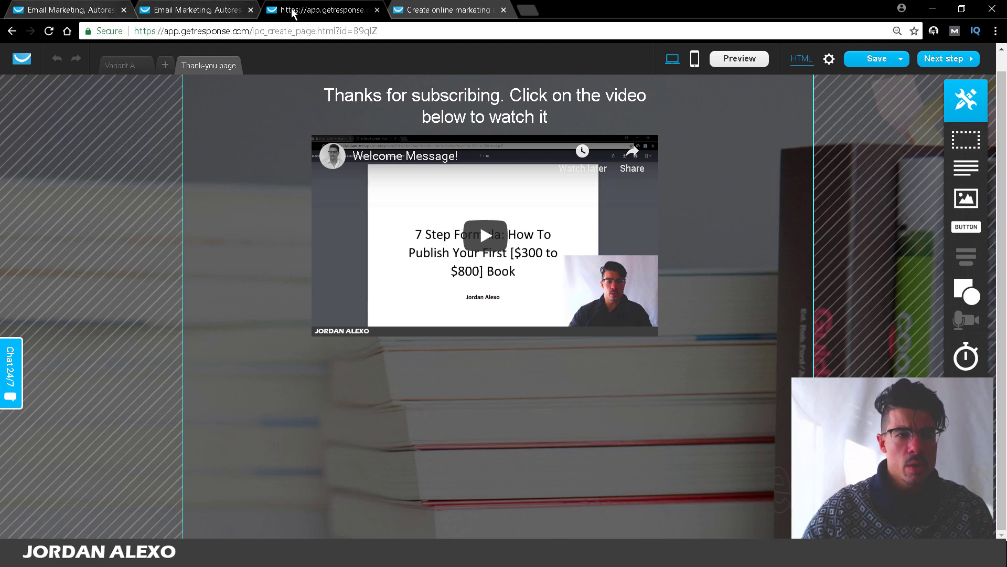
click(129, 70)
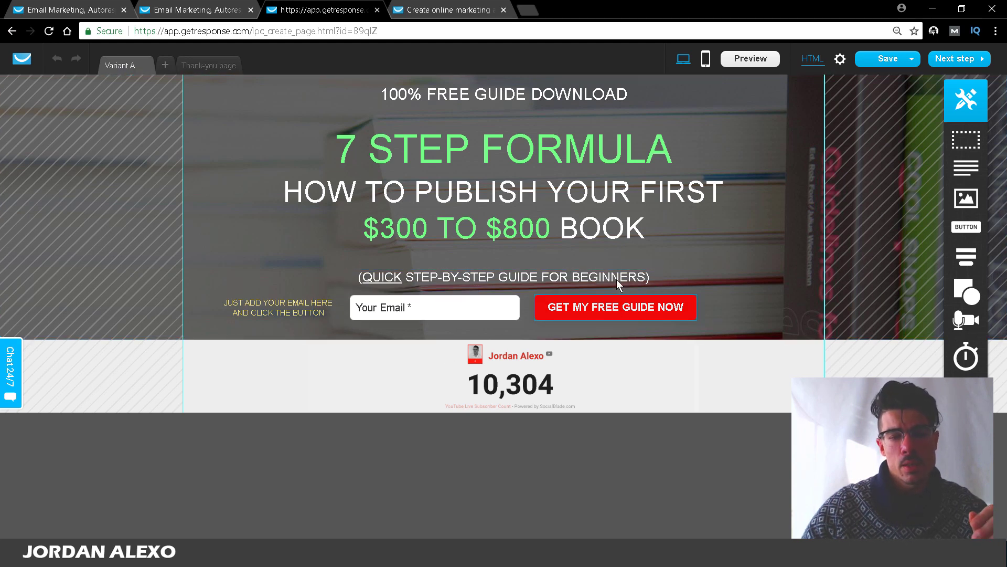
Step: Review Manage autoresponders, then open Manage newsletters listing the sent Christmas newsletter
click(68, 5)
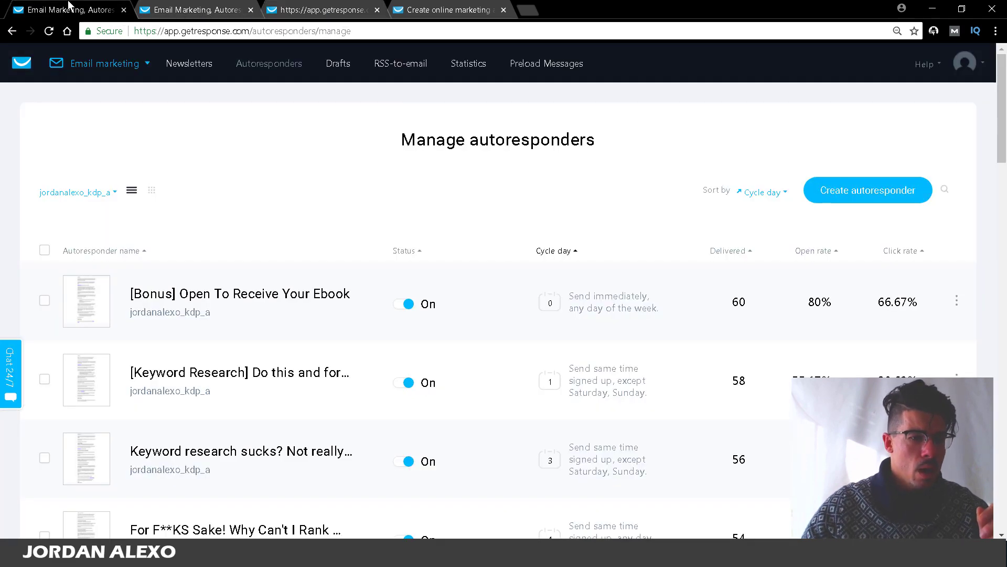
scroll(504, 293, down, 15)
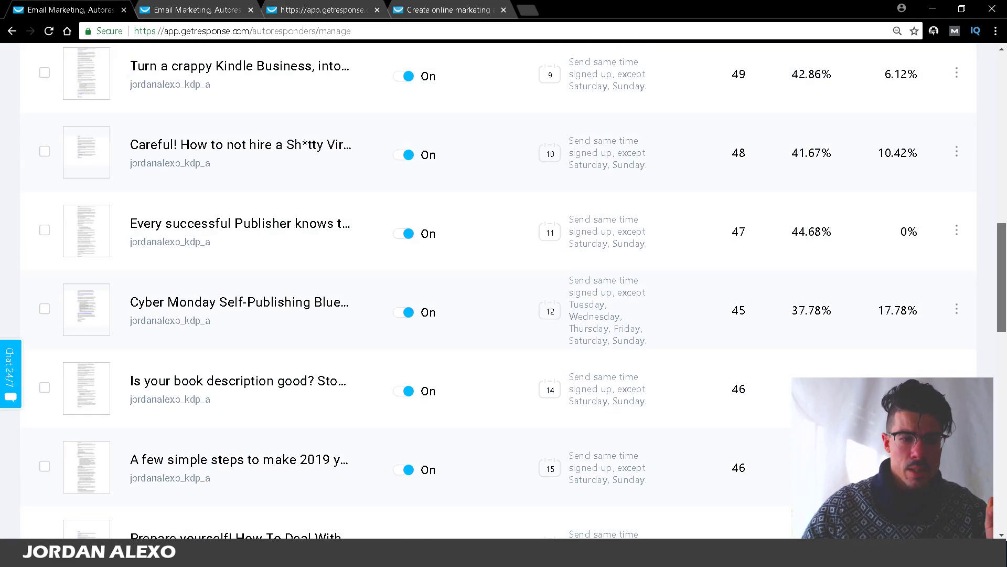
drag(1003, 281, 1003, 121)
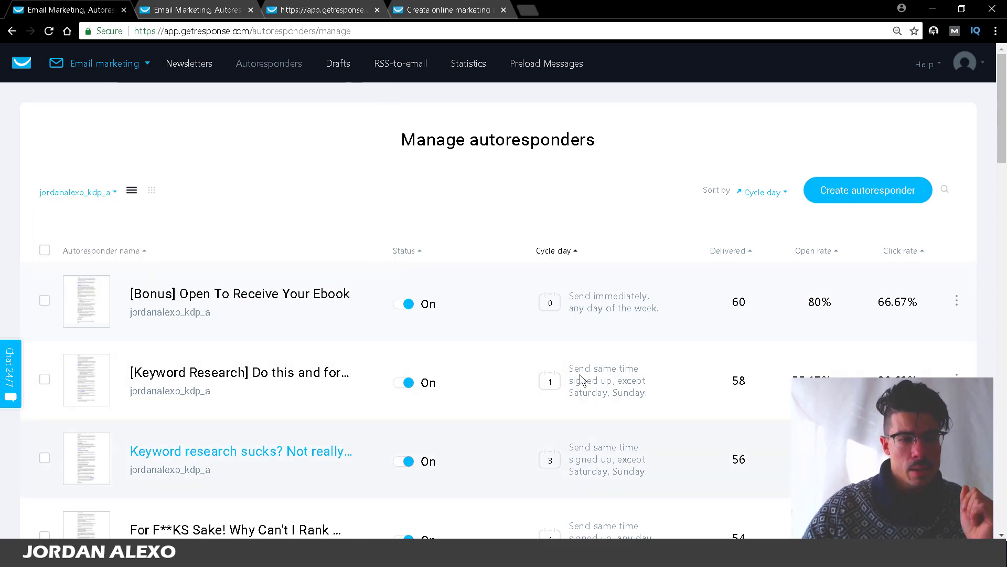
drag(1003, 126, 977, 99)
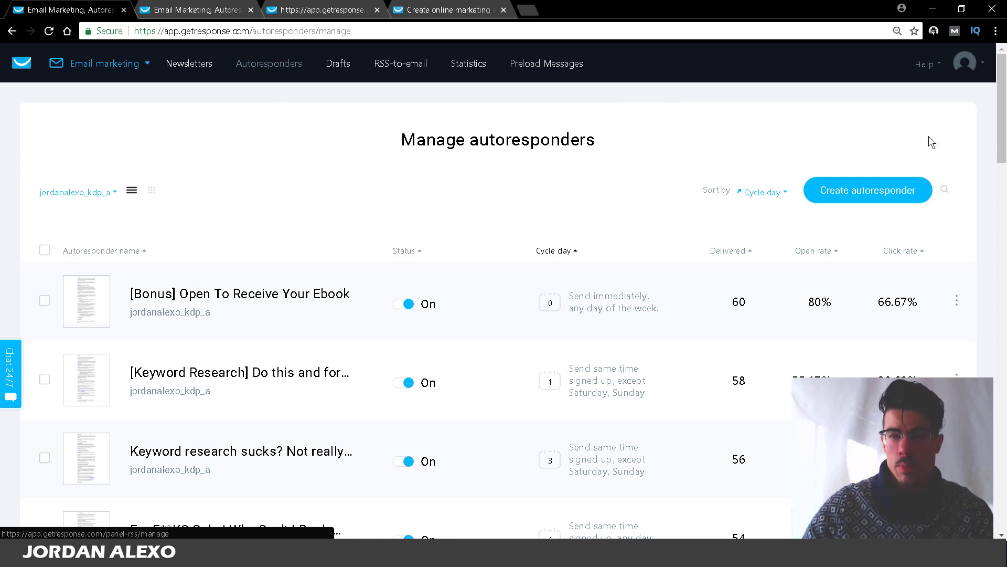
drag(1000, 99, 1005, 149)
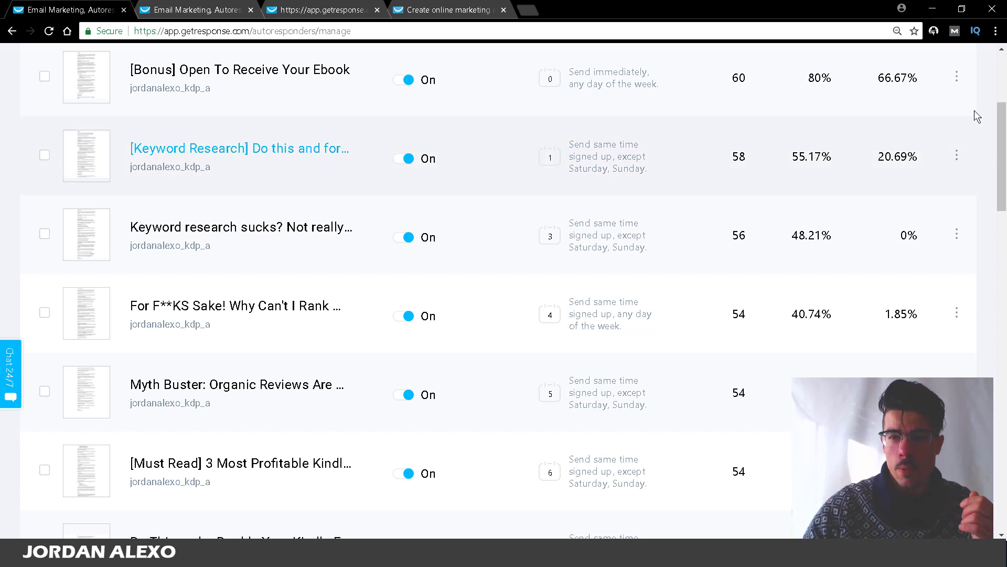
scroll(1003, 112, up, 1)
scroll(1003, 112, up, 4)
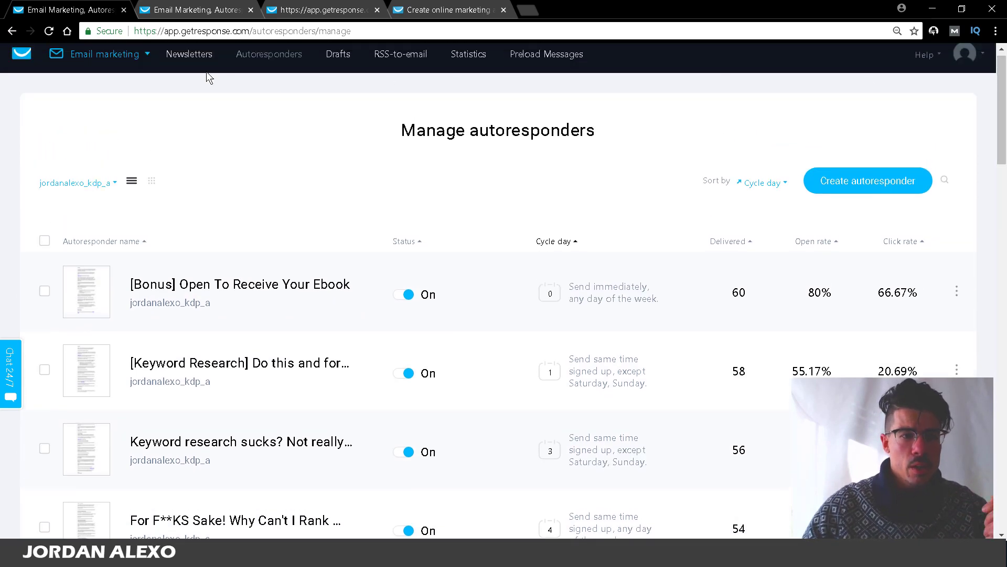
click(196, 60)
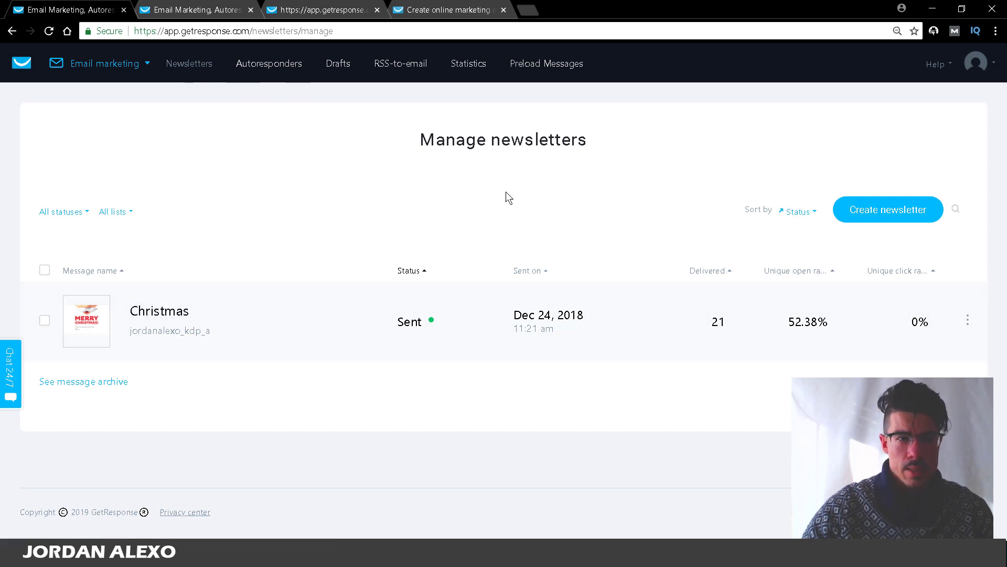
Step: Filter autoresponders to paleo_diet_for_beginners only and start a new autoresponder
click(274, 64)
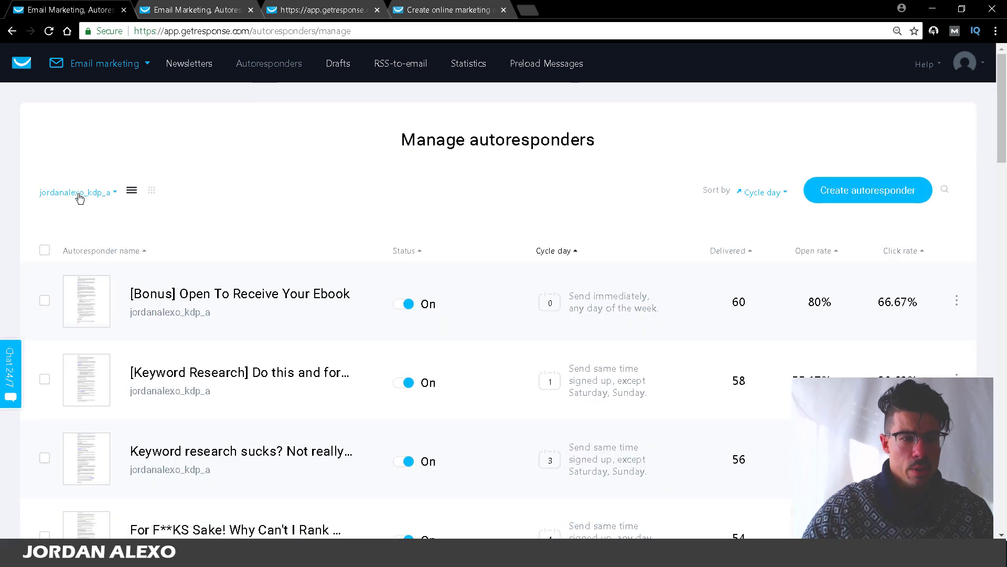
click(79, 197)
click(62, 245)
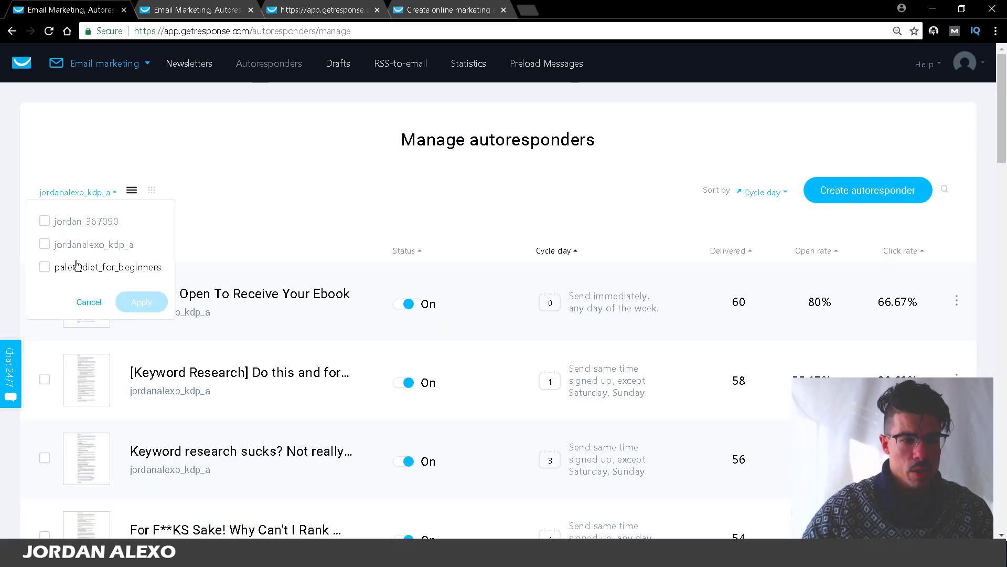
click(63, 267)
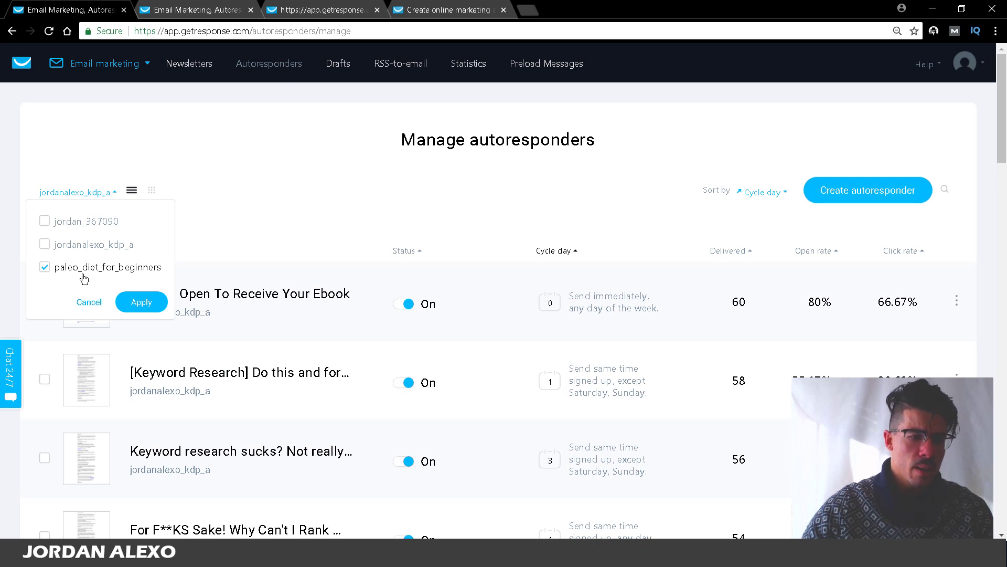
click(135, 304)
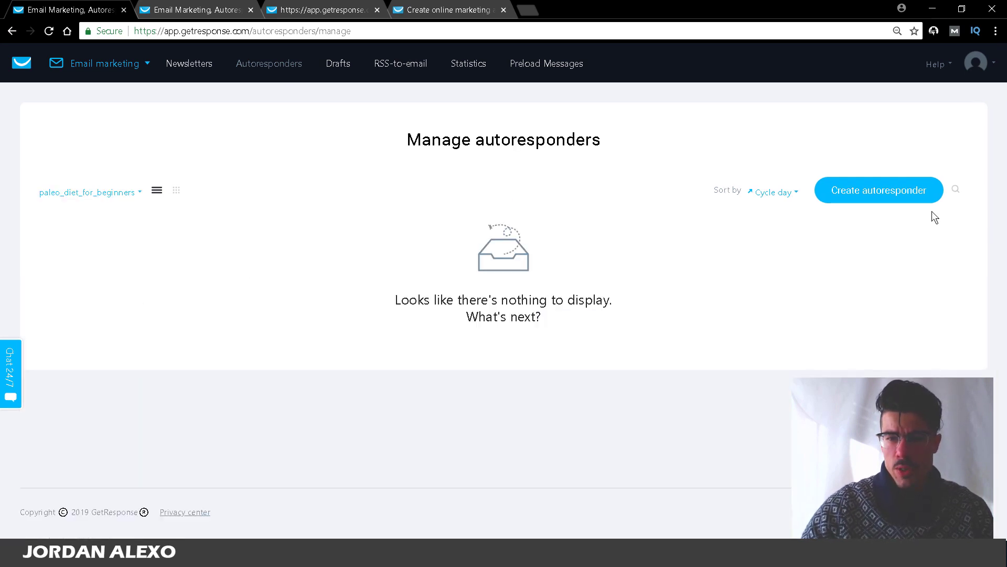
click(856, 195)
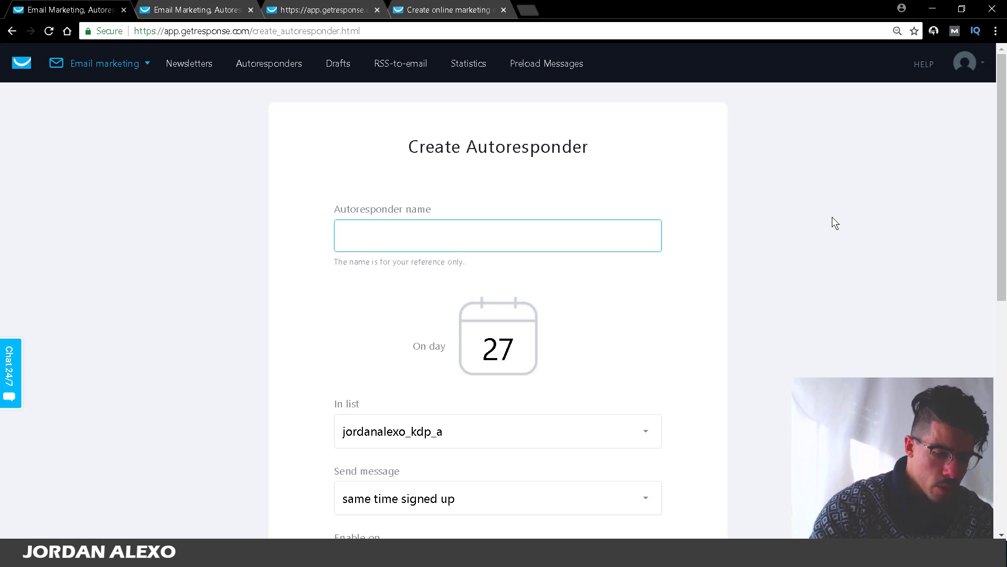
Step: Enter 'bonus welcoming message' and assign the autoresponder to the paleo_diet_for_beginners list
text(00 -)
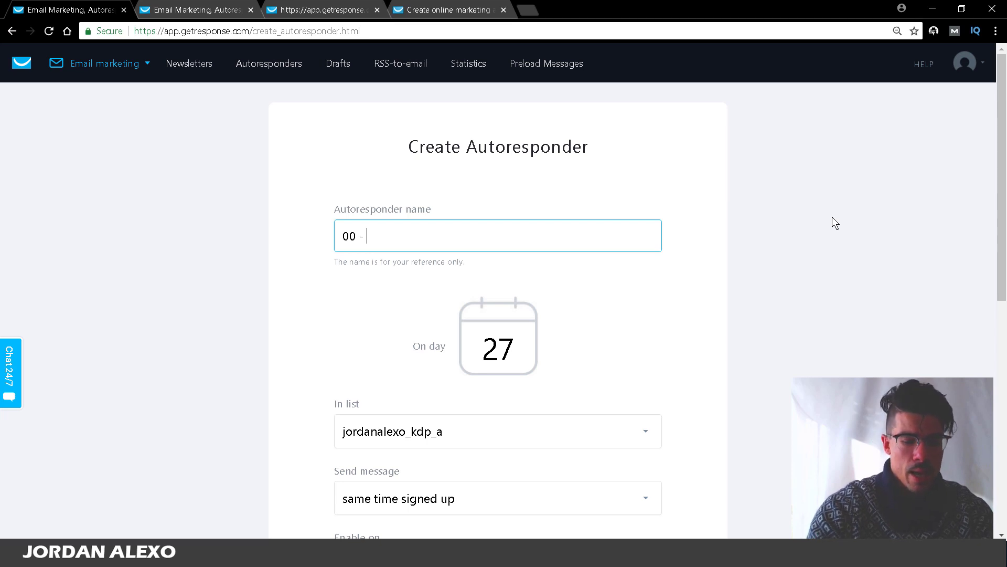
text(bonus)
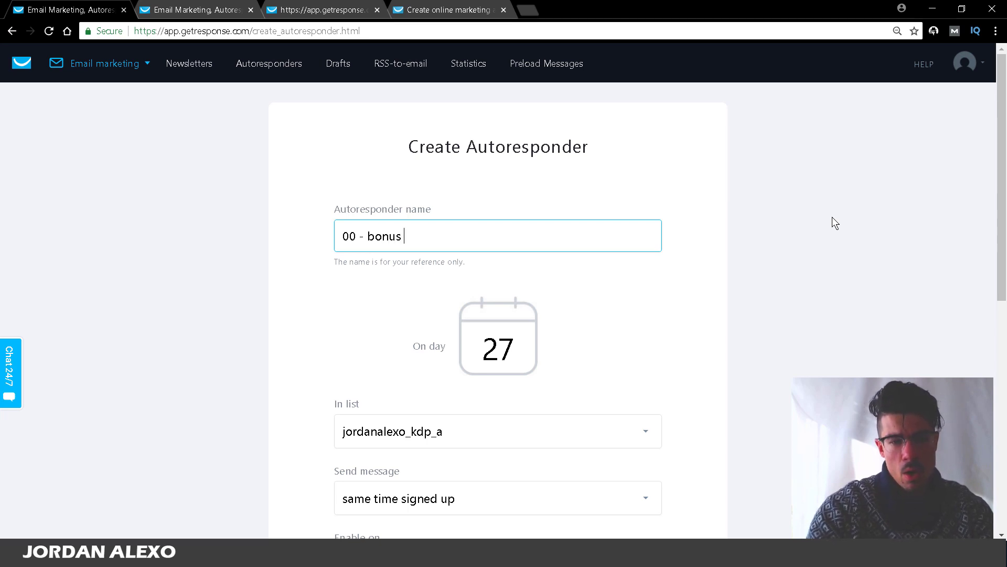
text( welcoming mes)
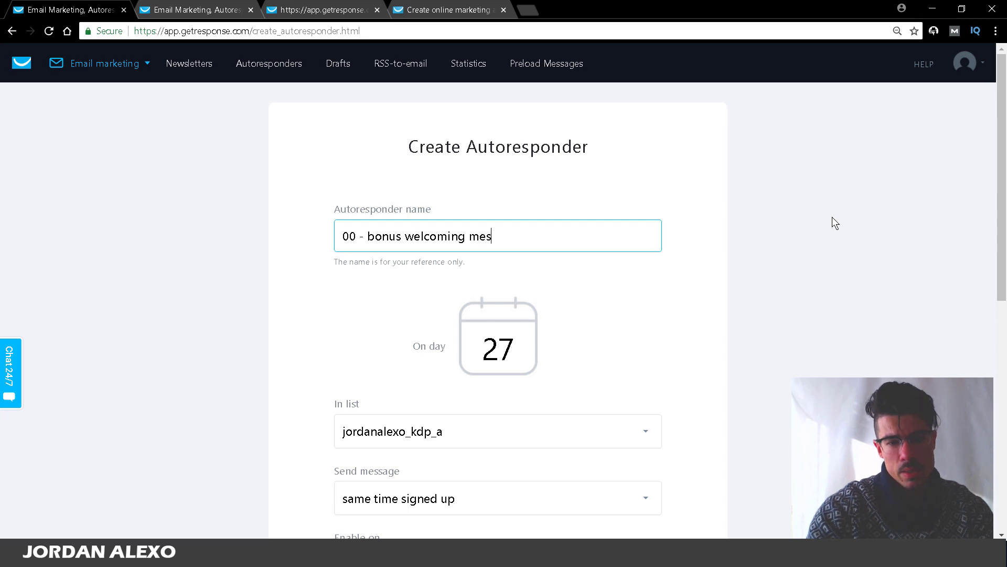
text(sage)
drag(1000, 171, 992, 247)
scroll(259, 277, down, 1)
click(390, 241)
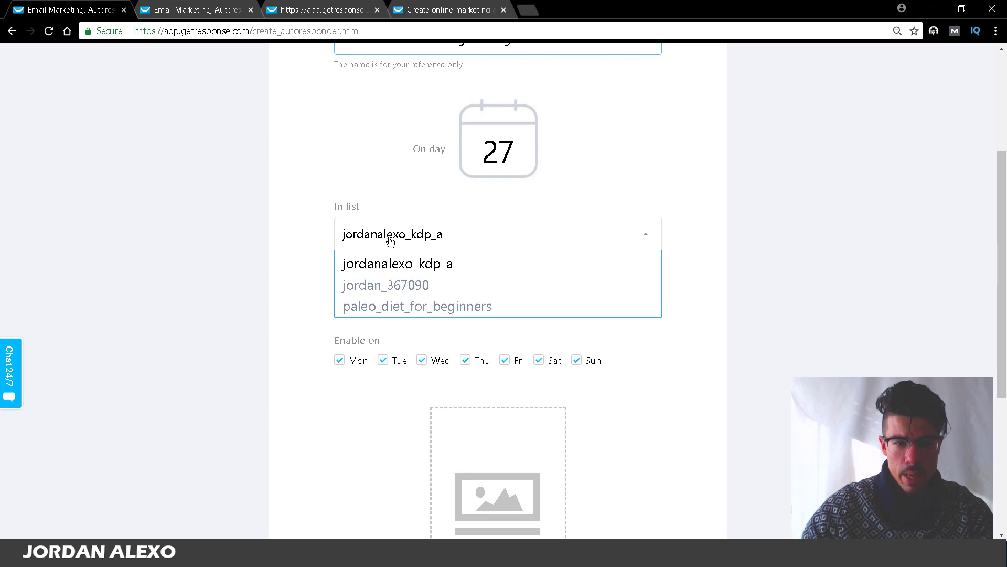
click(377, 305)
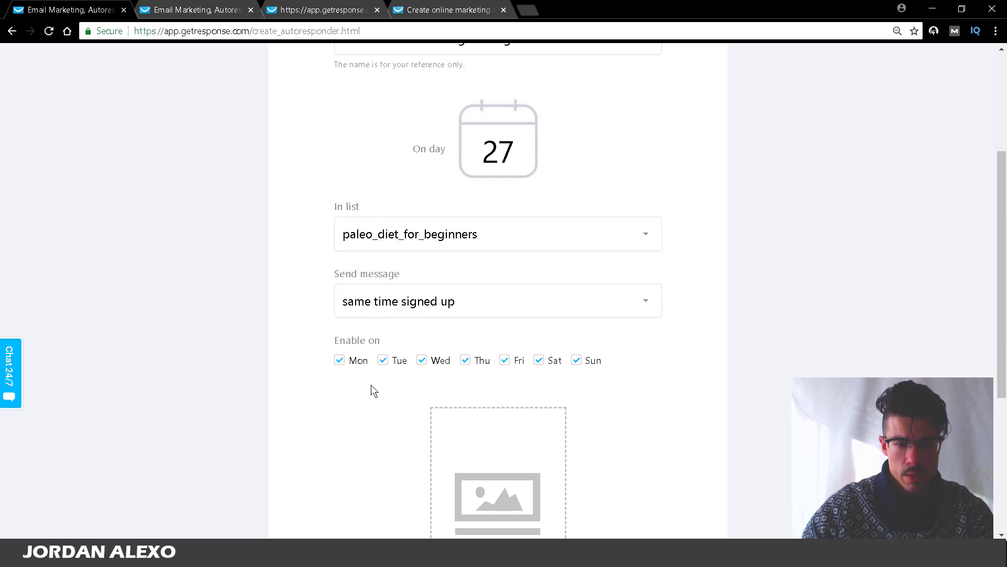
Step: Leave sending enabled on every day, Monday through Sunday, including Saturday
drag(1002, 249, 951, 314)
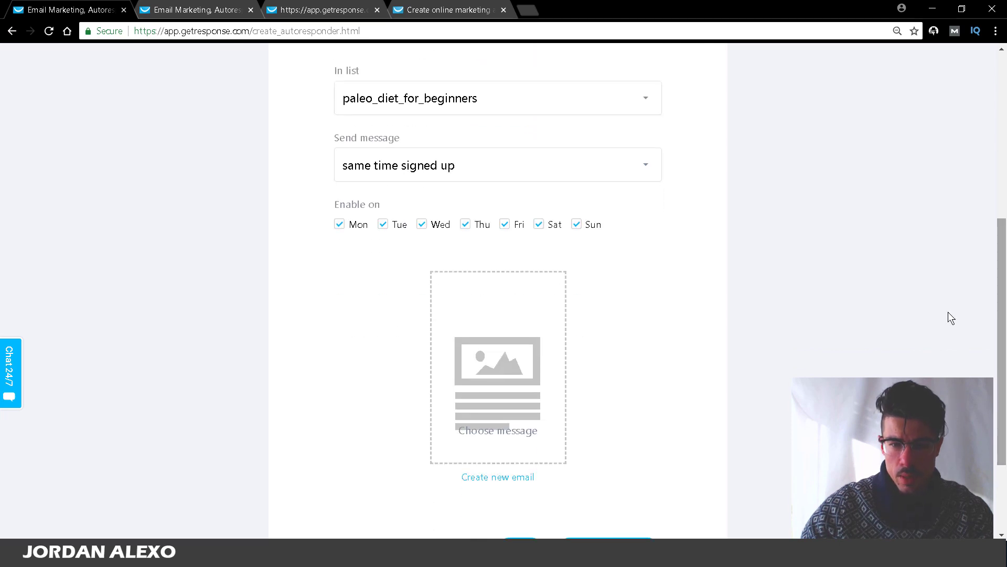
click(539, 221)
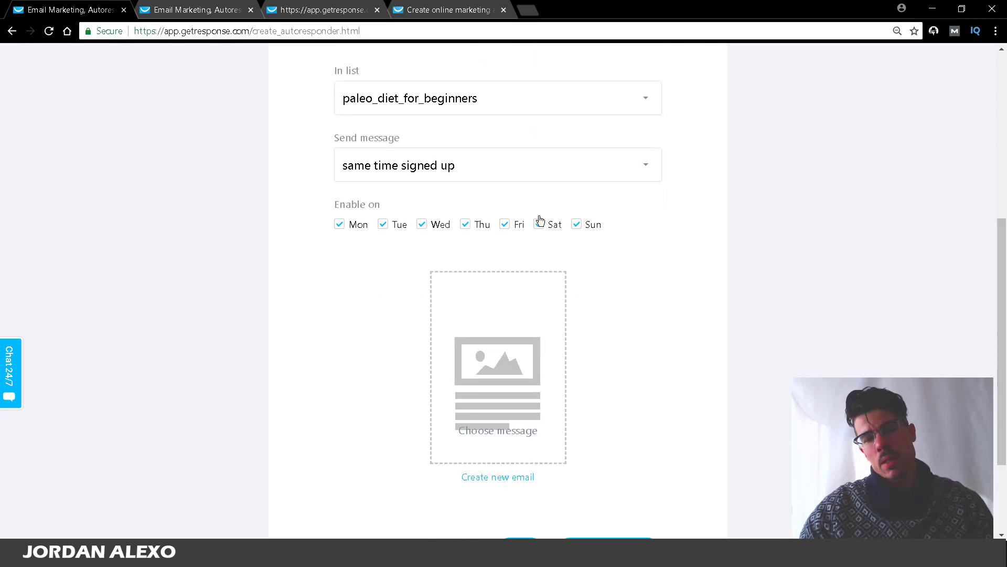
click(540, 222)
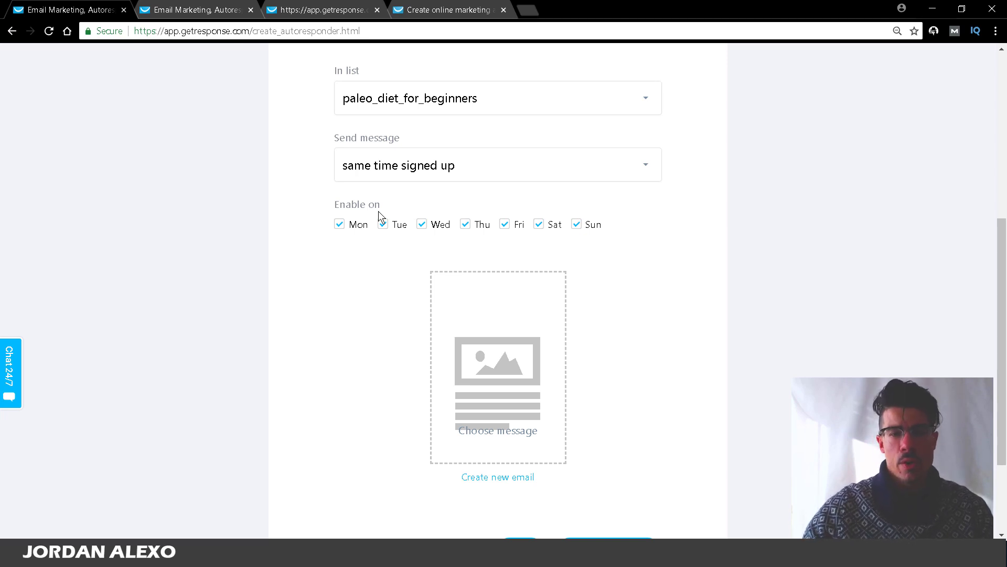
click(538, 228)
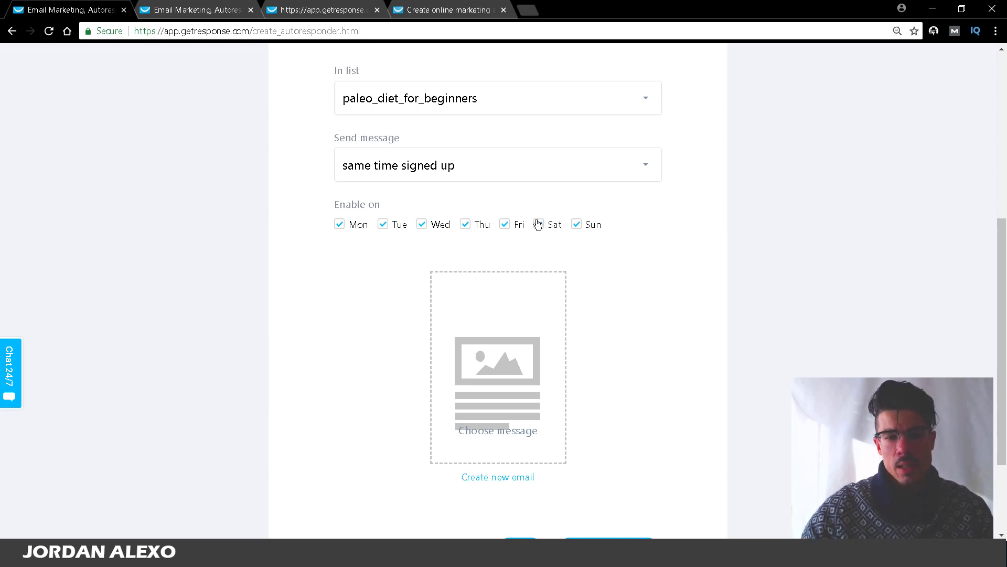
click(590, 228)
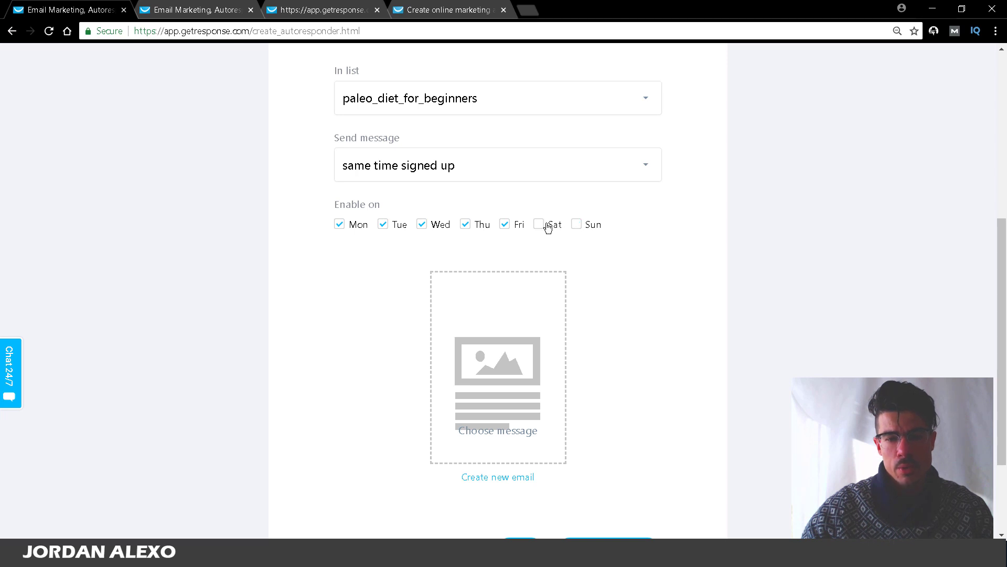
click(540, 226)
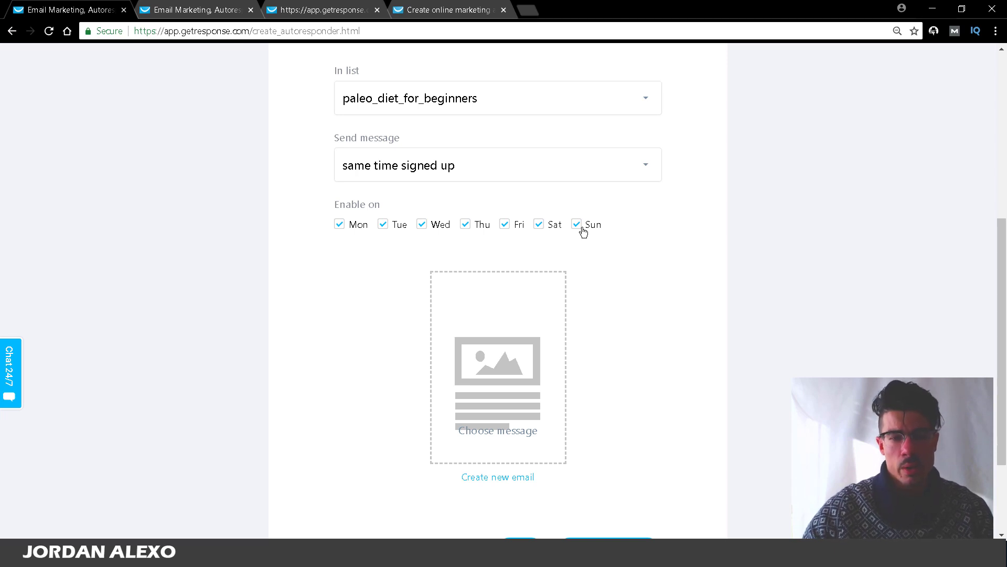
click(552, 227)
click(577, 225)
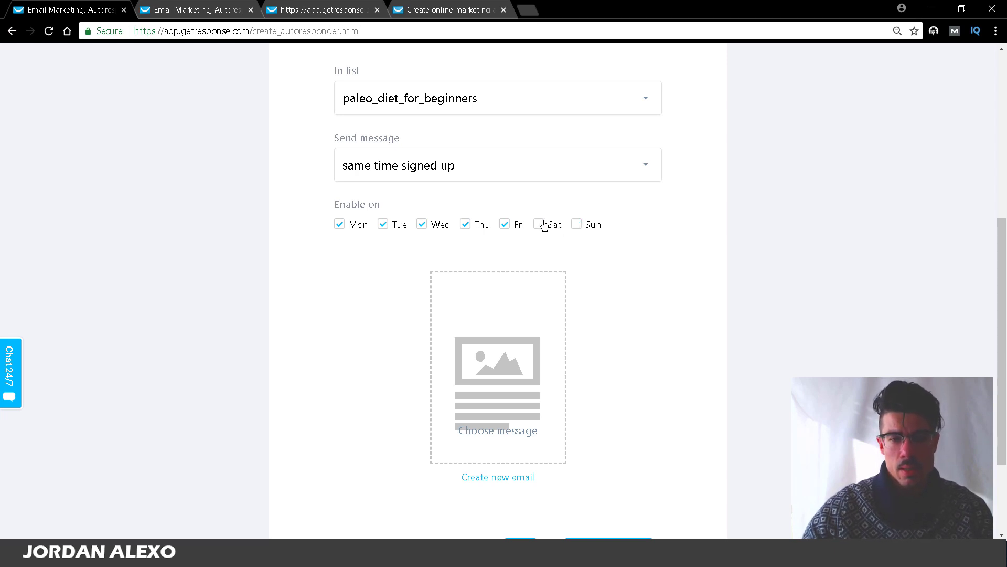
click(544, 225)
scroll(632, 280, up, 3)
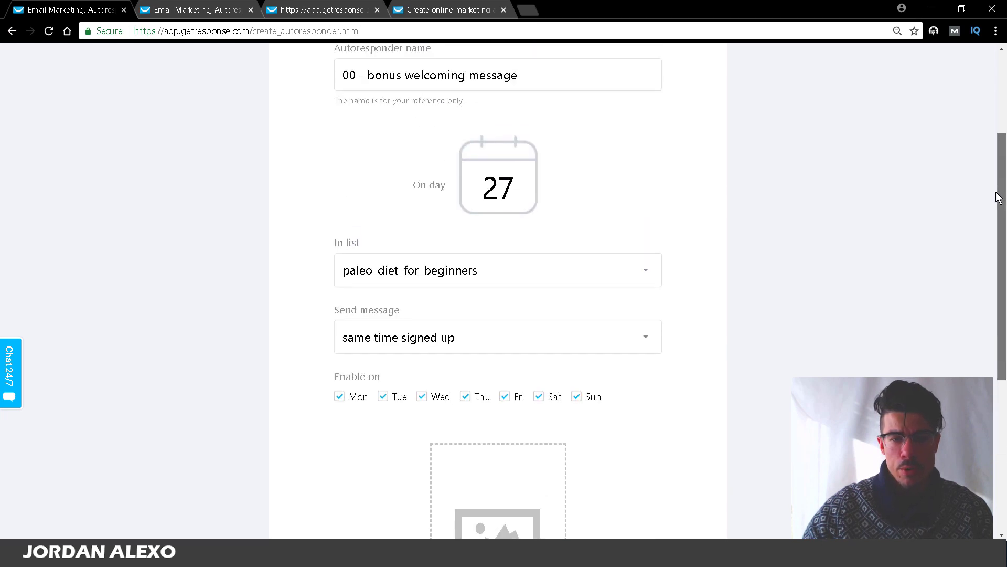
scroll(725, 208, down, 2)
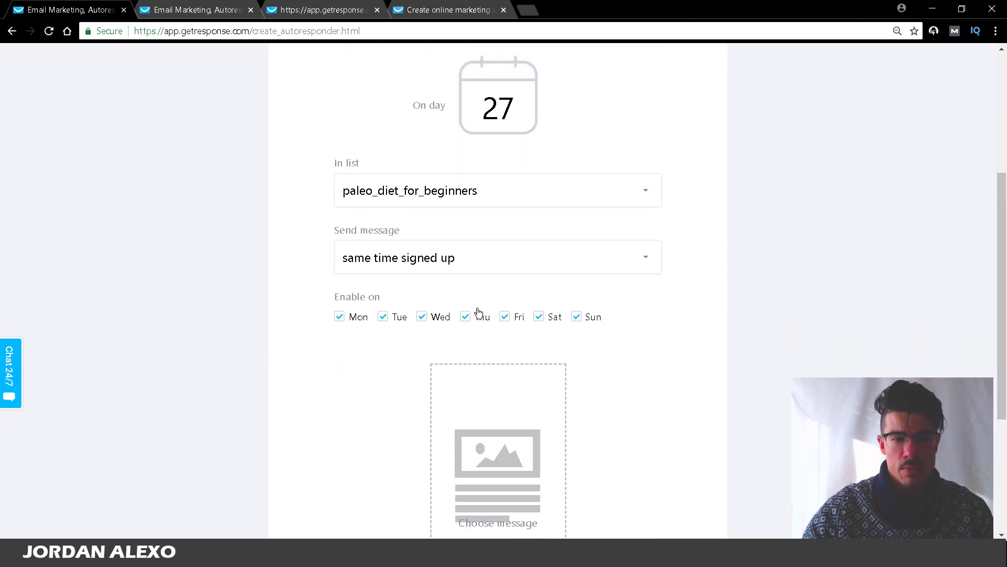
scroll(997, 218, up, 3)
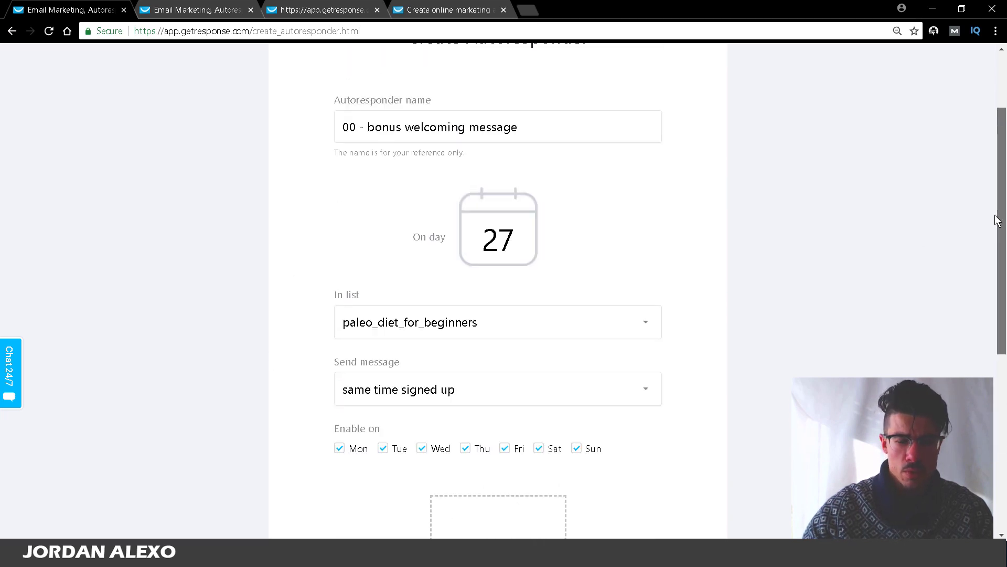
scroll(991, 281, down, 4)
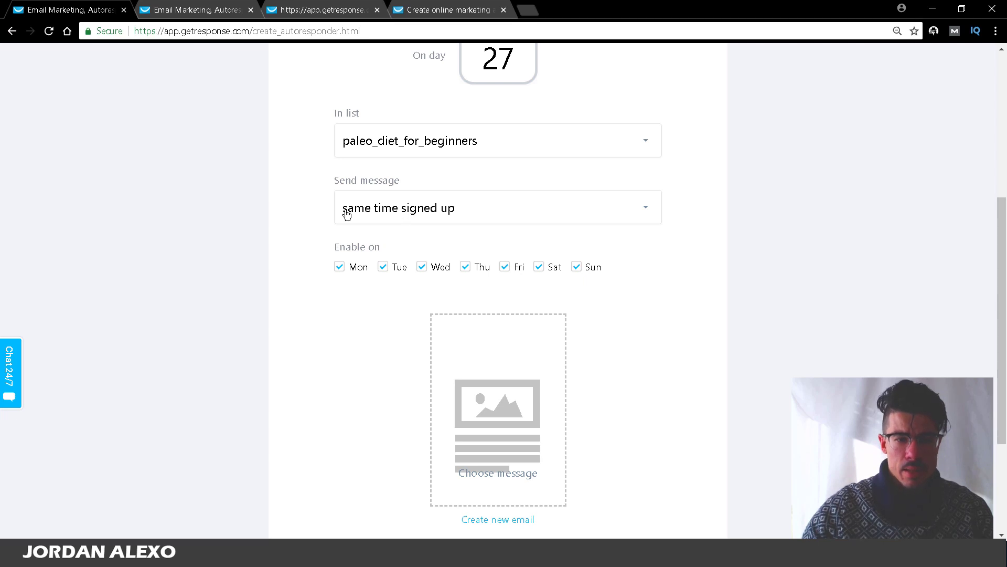
Step: Send the message at the same time someone signs up, then create a new email
click(353, 216)
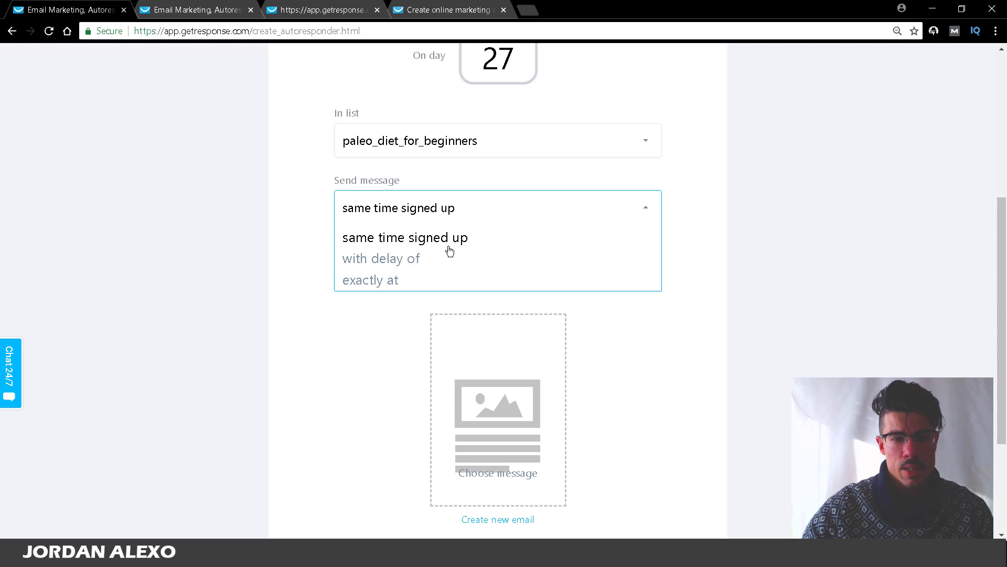
click(387, 238)
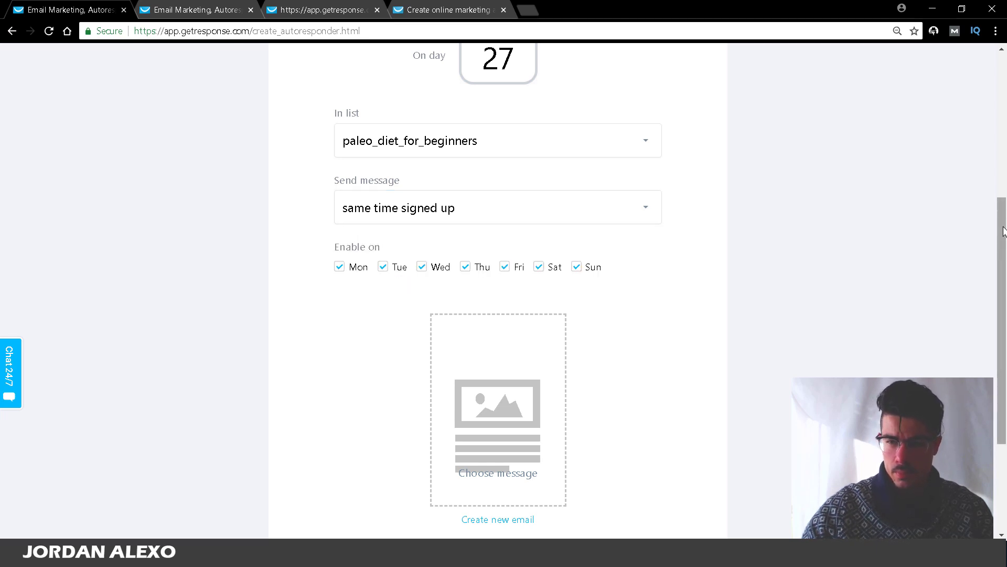
drag(1003, 268, 1002, 341)
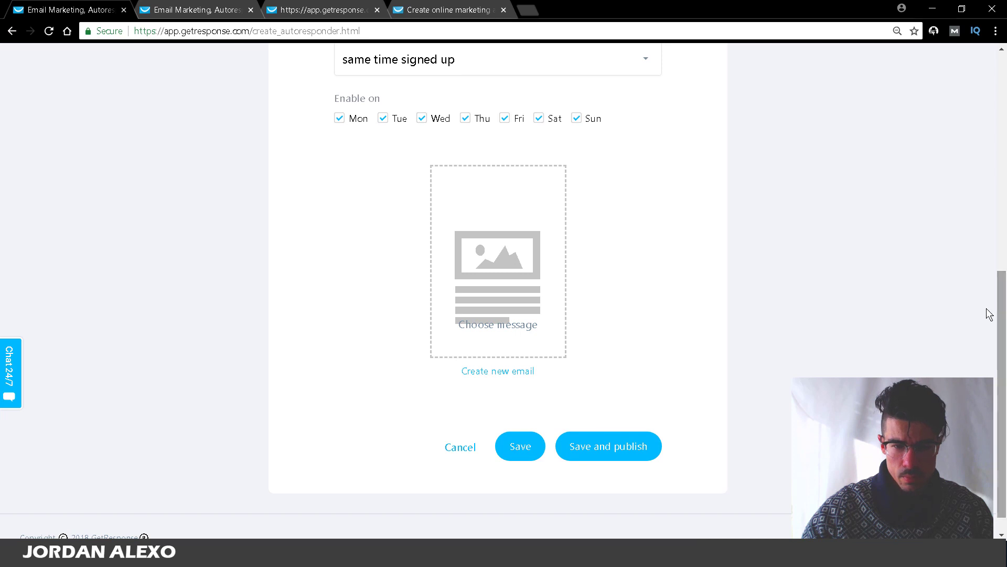
click(481, 371)
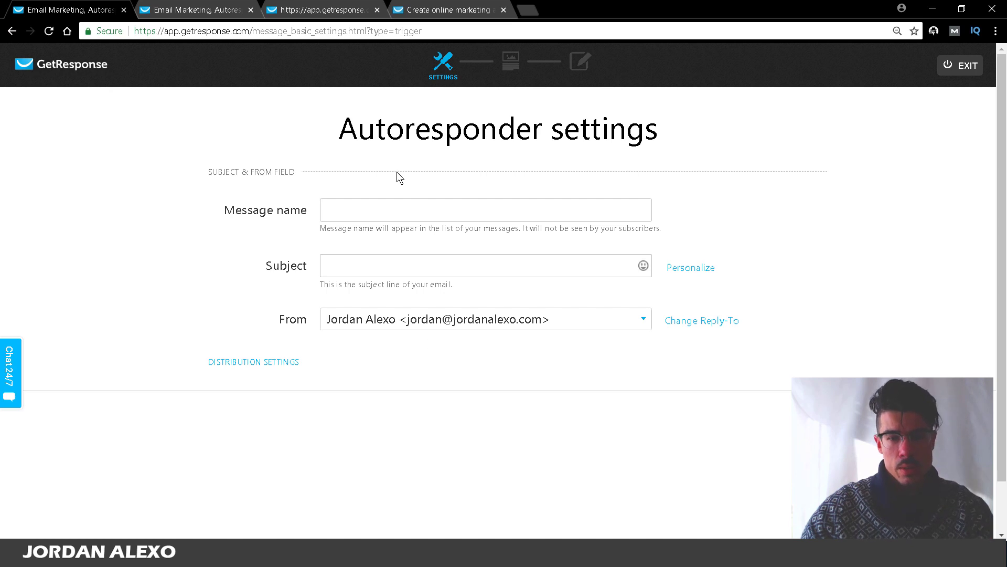
Step: Enter 'Bonus welcoming message' as the message name and move into the Subject field
click(397, 208)
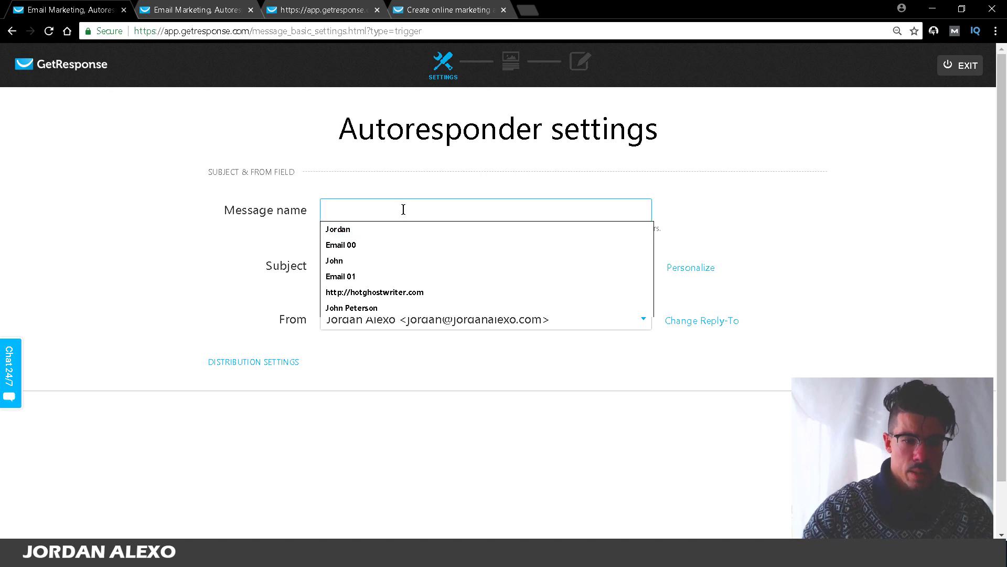
text(()
key(BackSpace)
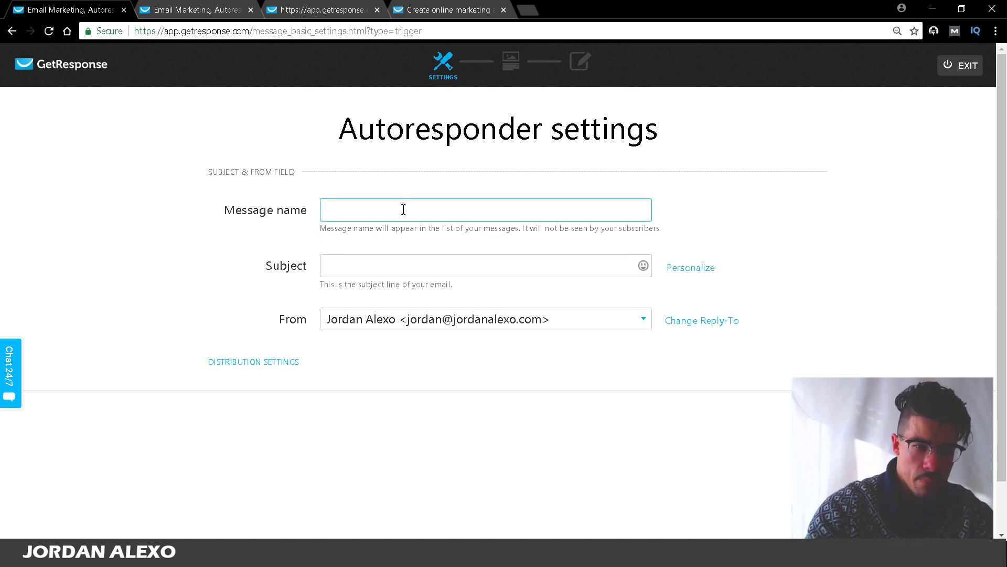
text(Bonus w)
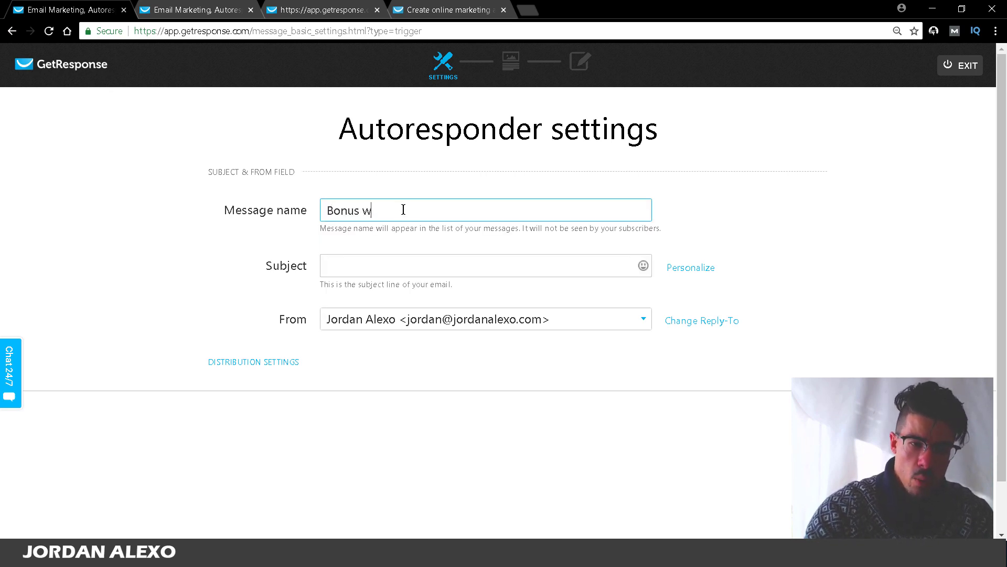
text(elcoming message)
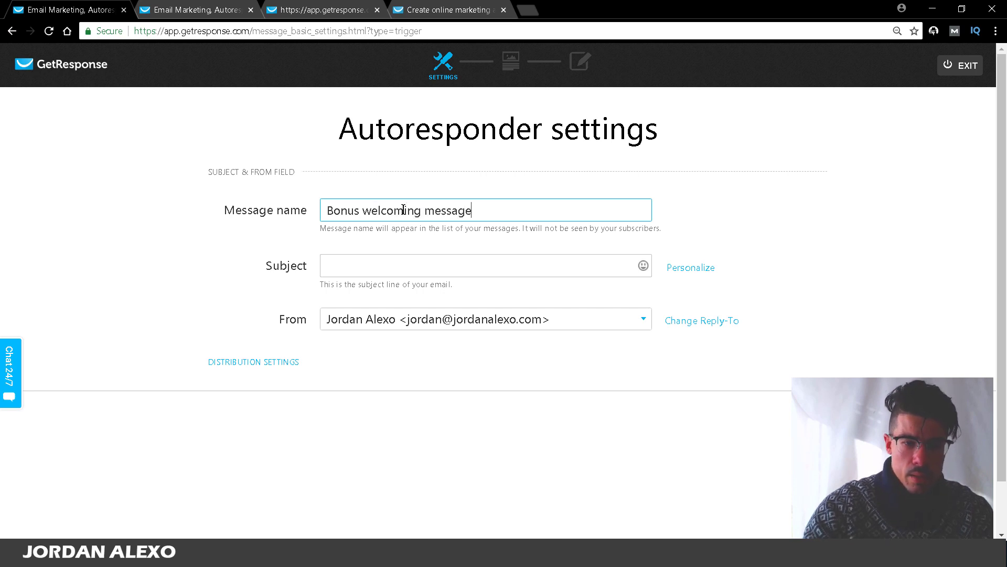
click(374, 255)
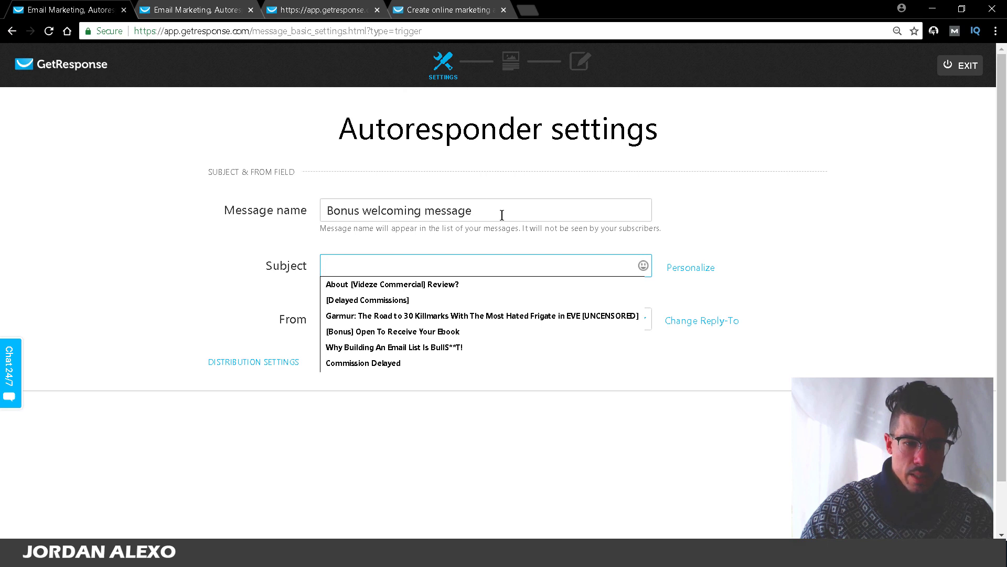
click(227, 285)
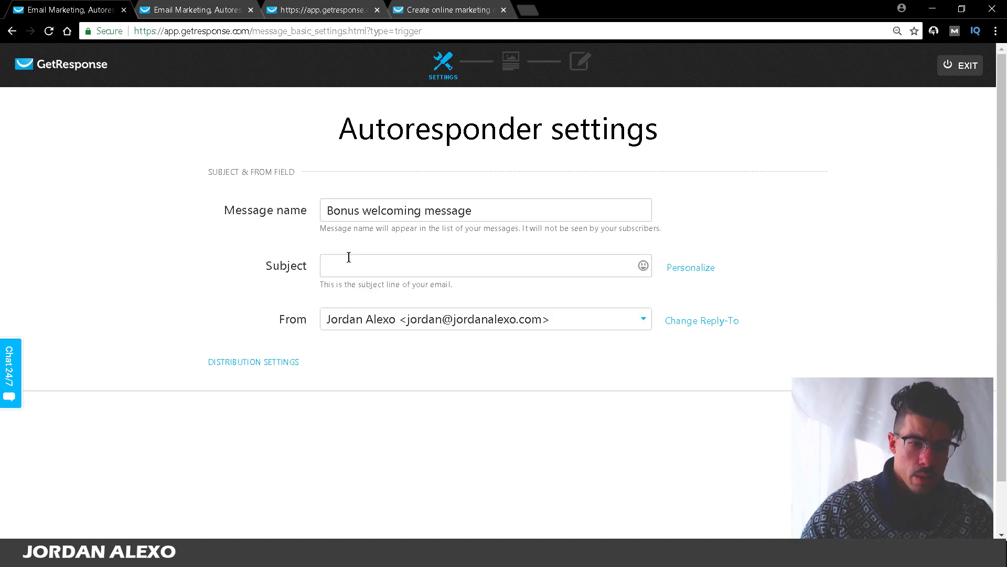
click(349, 257)
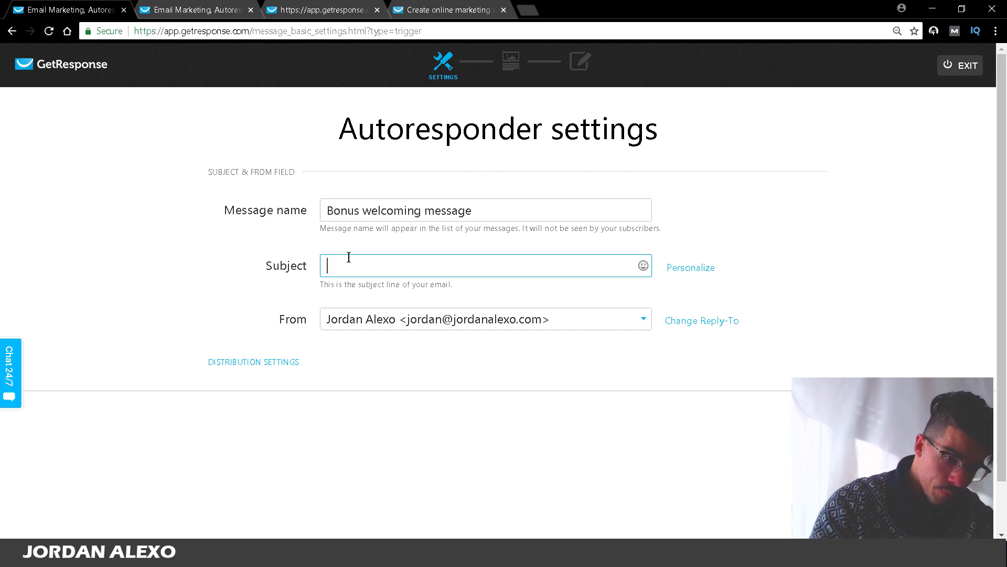
Step: Set the subject to '[Bonus] Get Your 5 Steps Paleo Guide Here' and continue to template selection
text([Bonus)
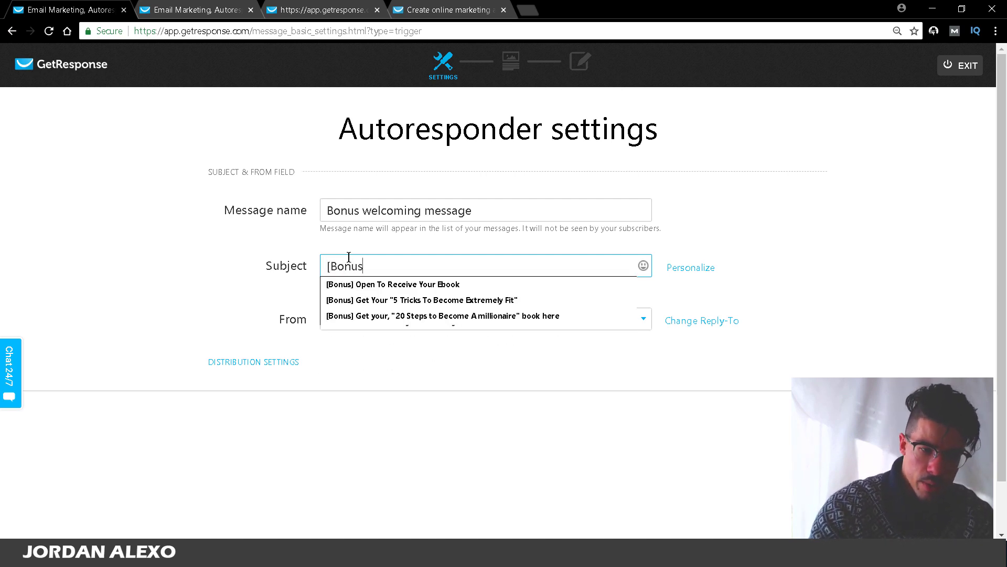
text(])
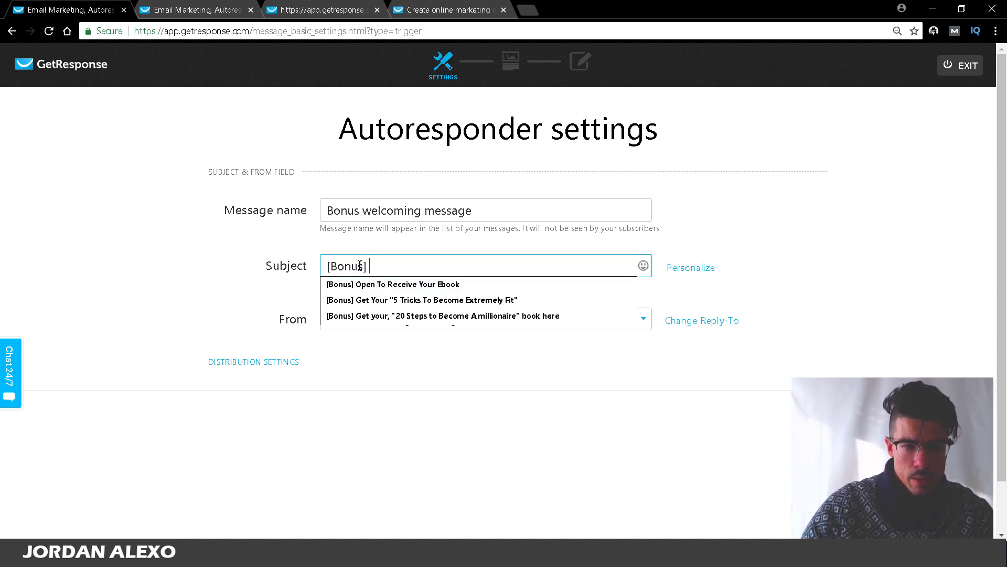
text(Get Y)
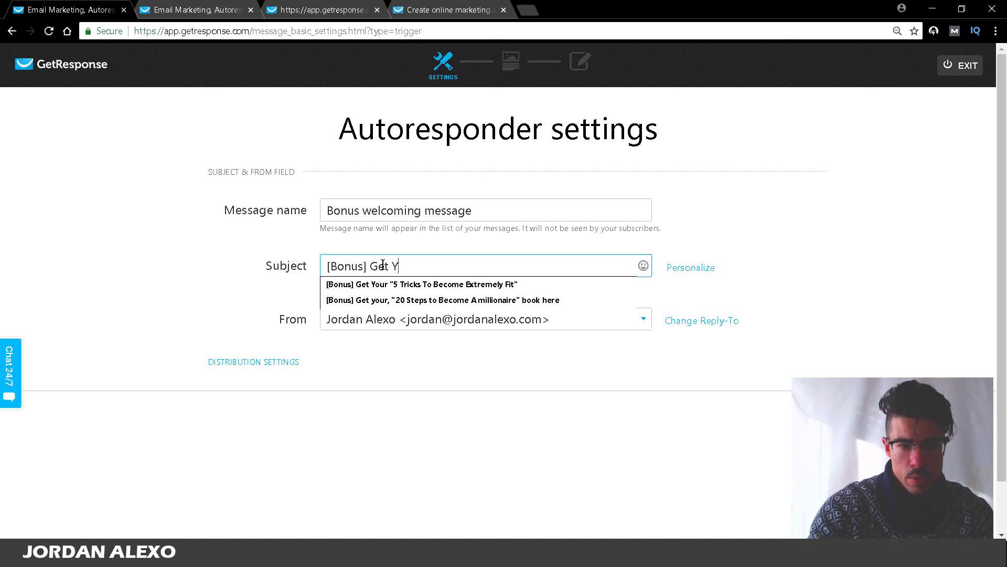
text(our)
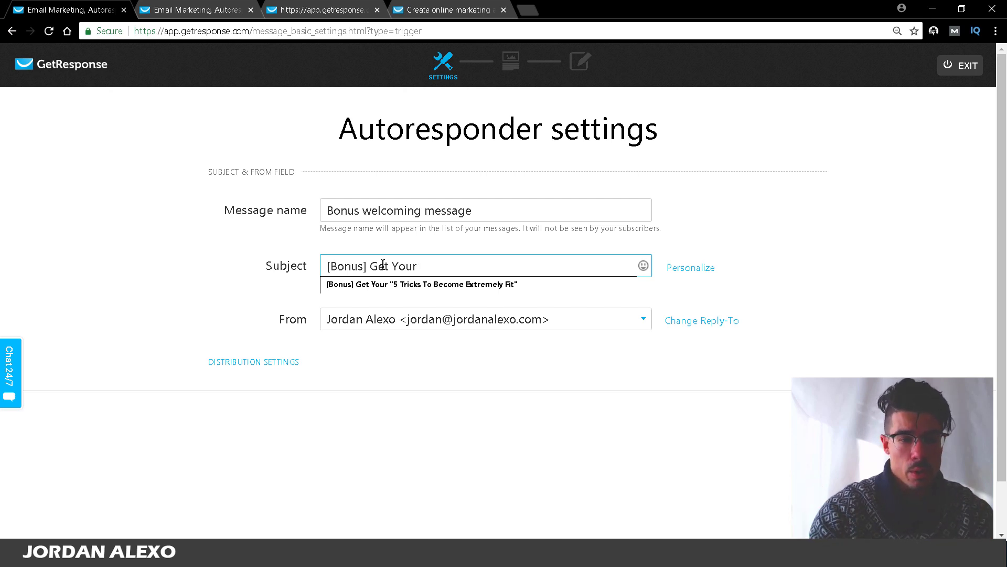
key(BackSpace)
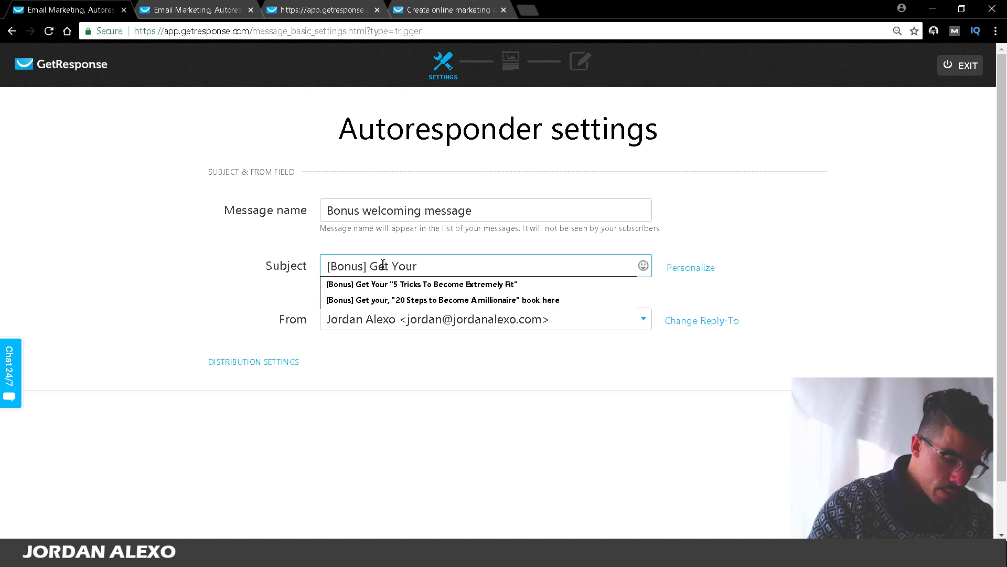
text(,)
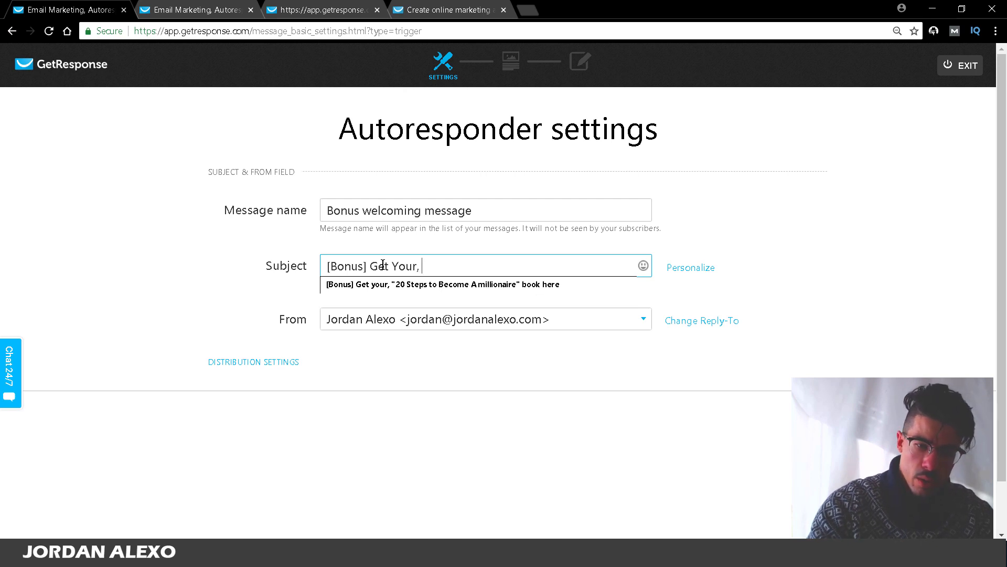
text( ")
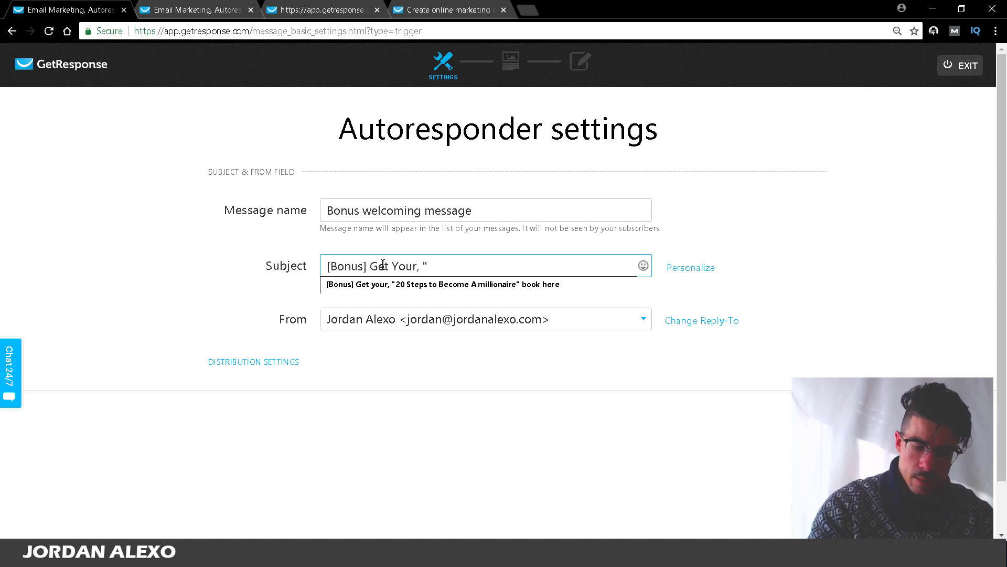
text(%)
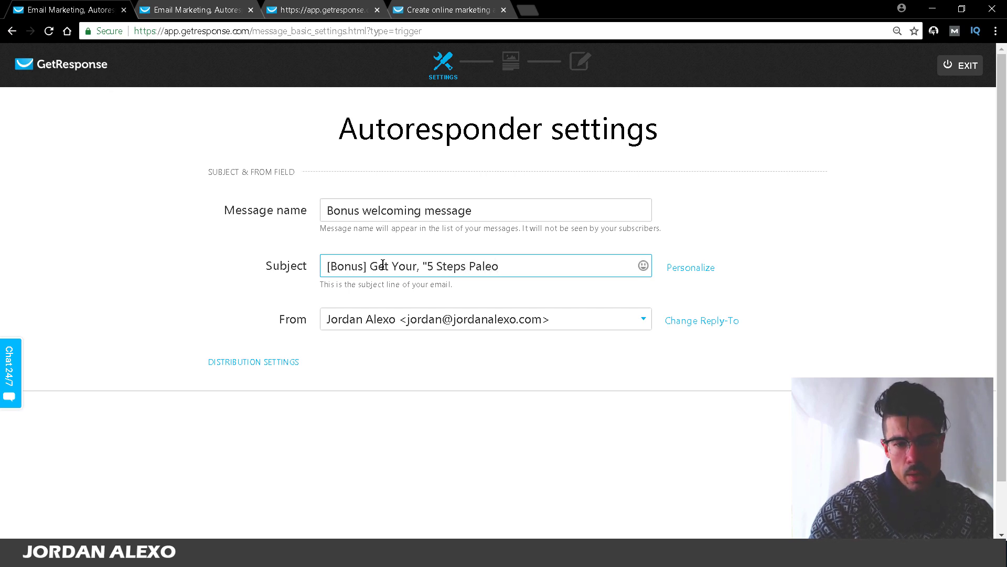
text(@)
key(BackSpace)
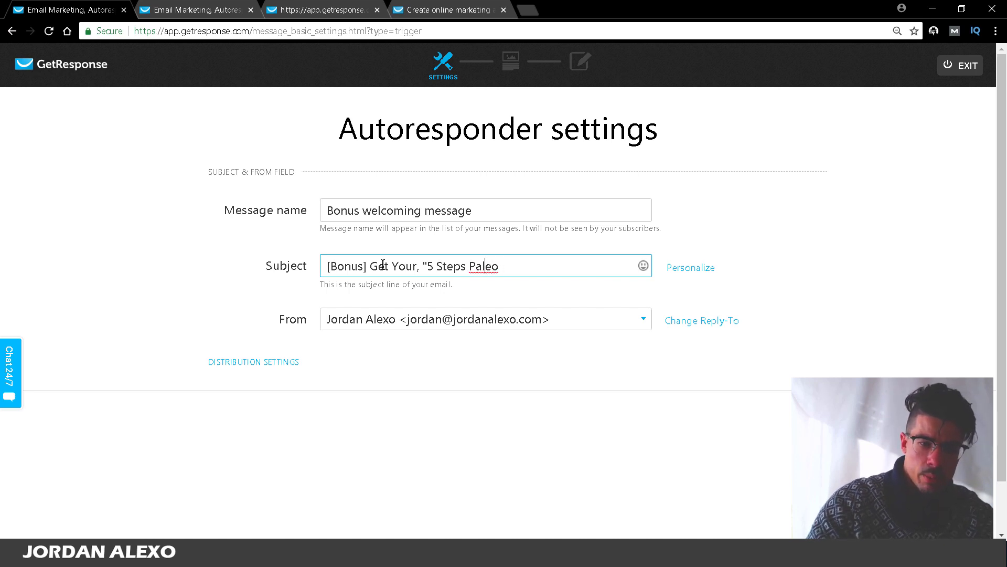
key(BackSpace)
key(BackSpace)
key(BackSpace)
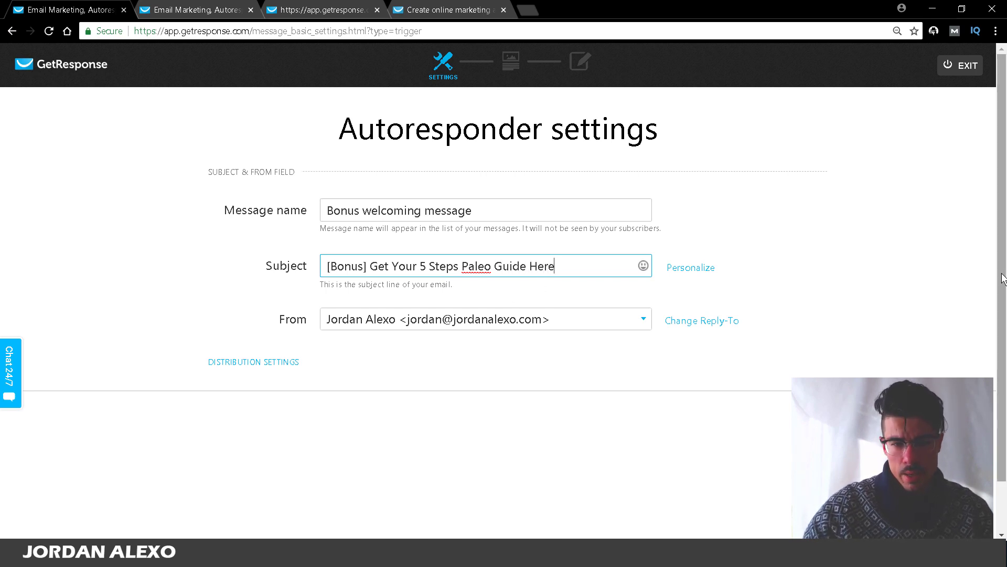
scroll(1002, 278, down, 1)
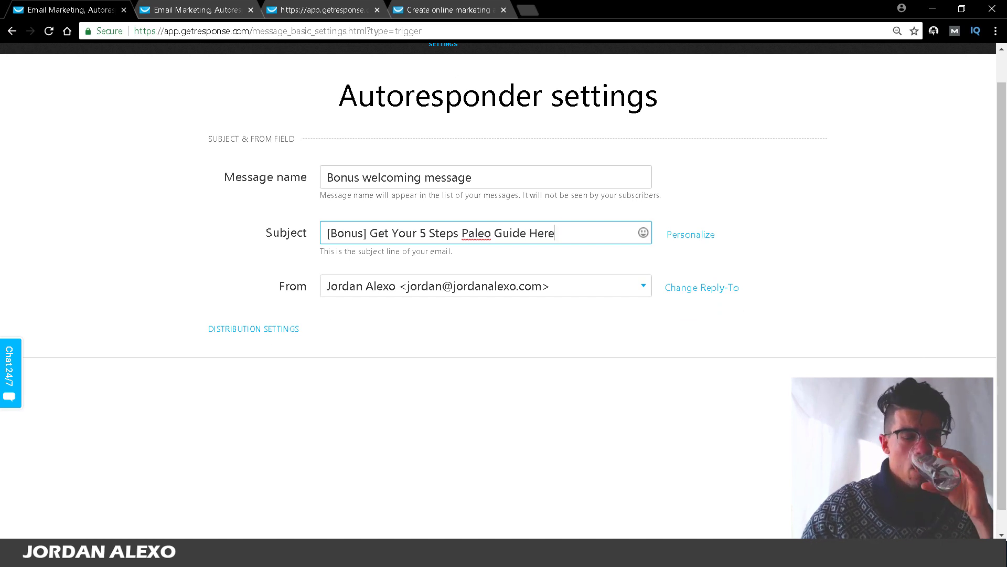
click(924, 393)
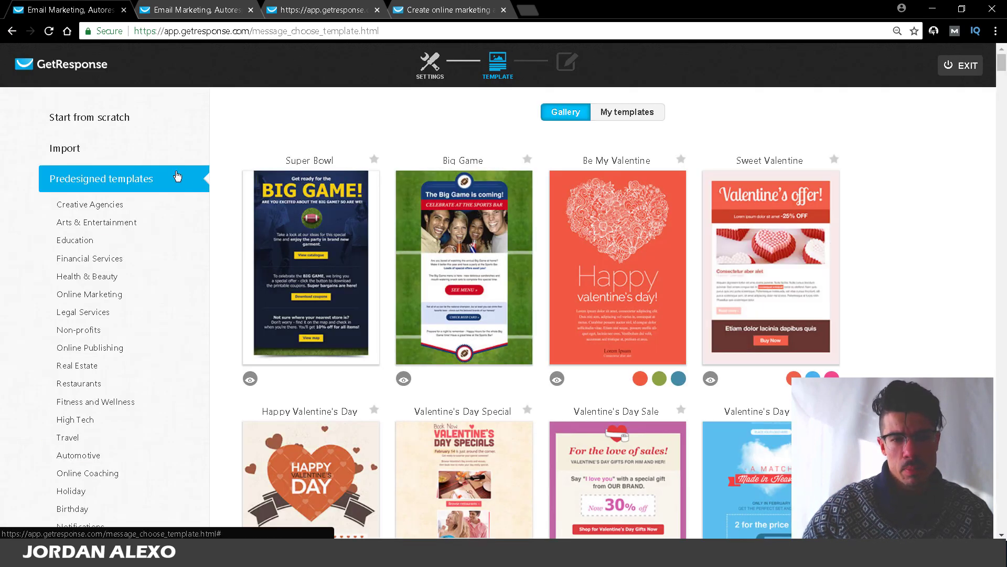
Step: Use the Welcome Newsletter 1 template for the email and delete its 'Your logo here' block
mouse_move(273, 270)
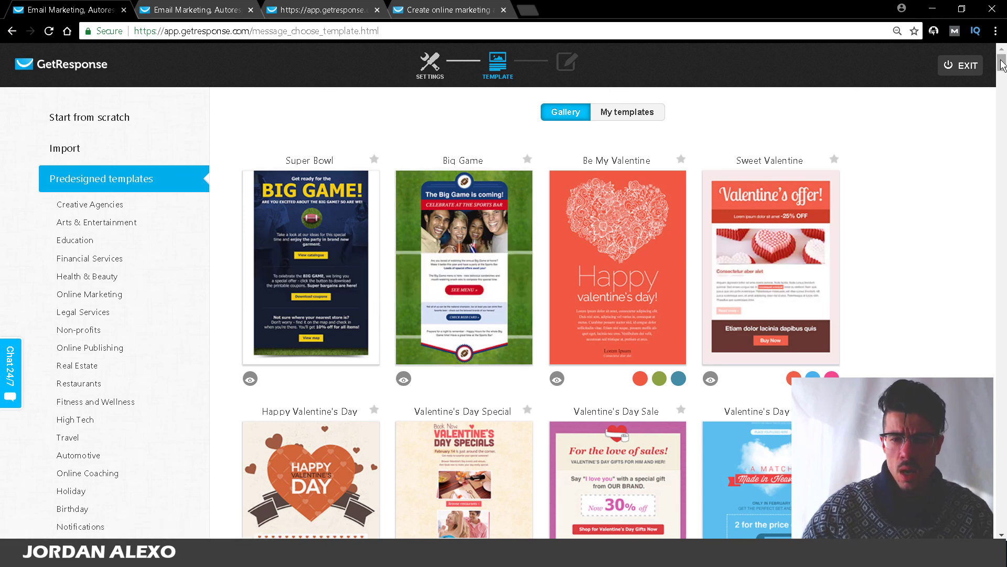
drag(1002, 65, 1003, 167)
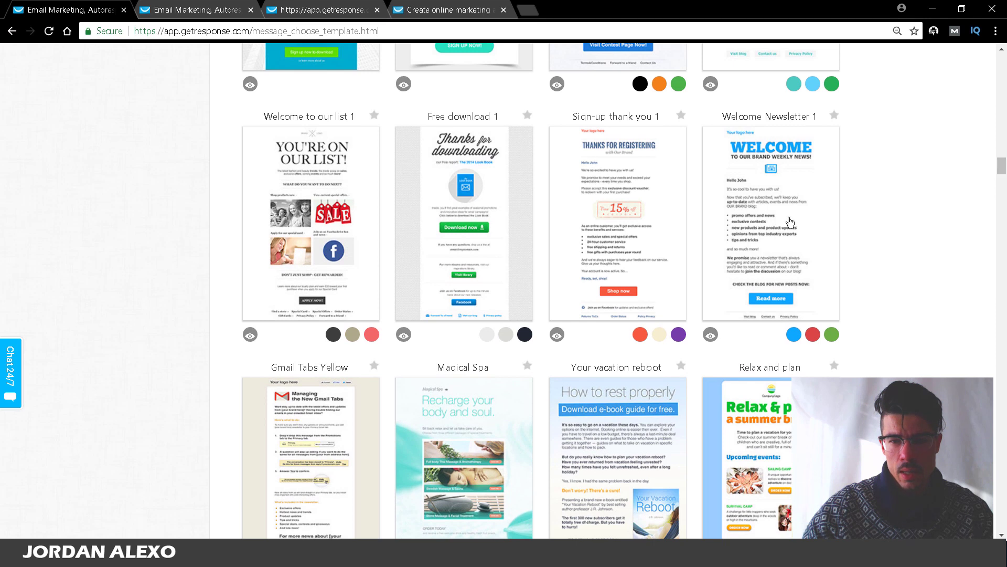
mouse_move(754, 220)
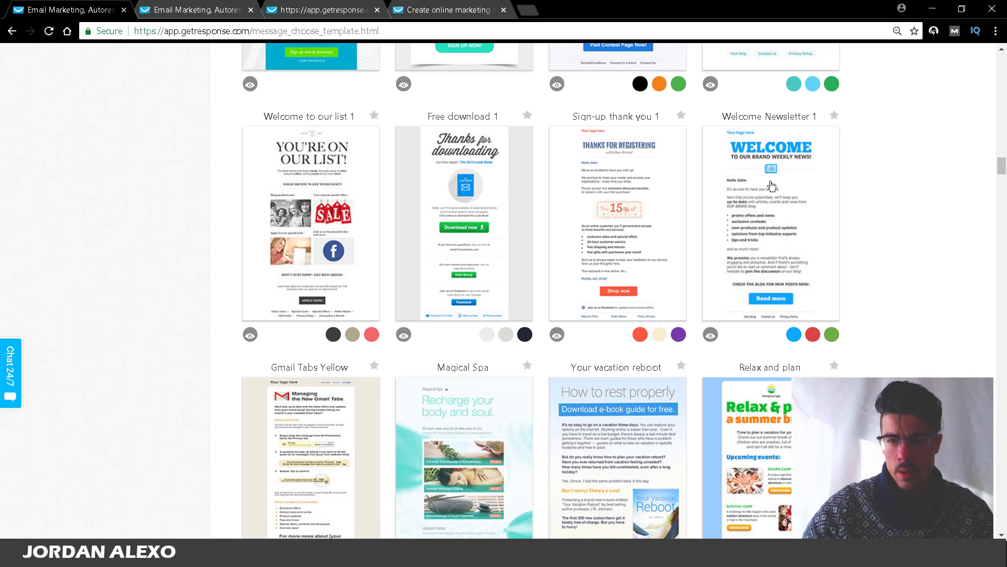
click(739, 225)
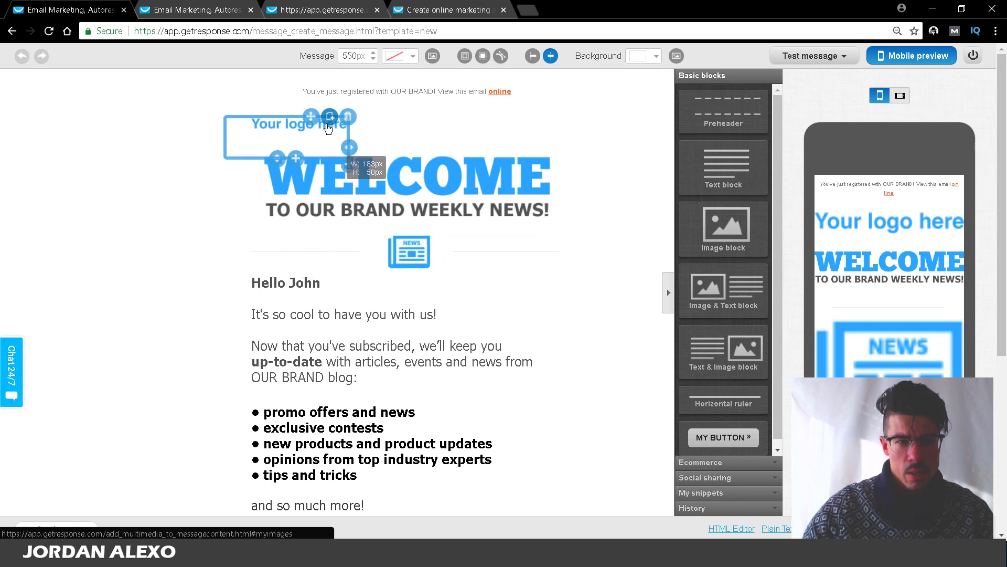
click(349, 118)
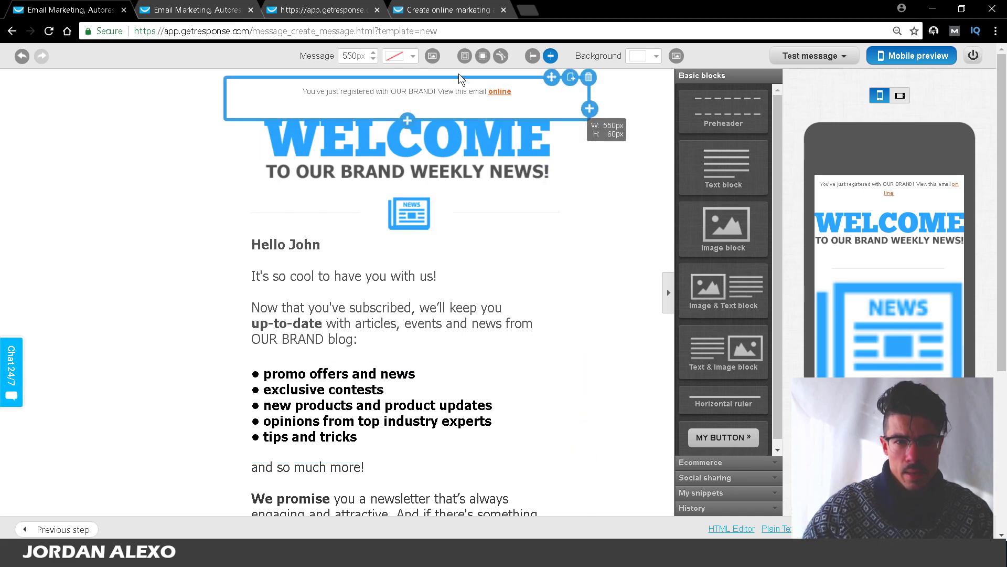
Step: Delete the 'You've just registered with OUR BRAND!' preheader line at the top
drag(551, 77, 522, 89)
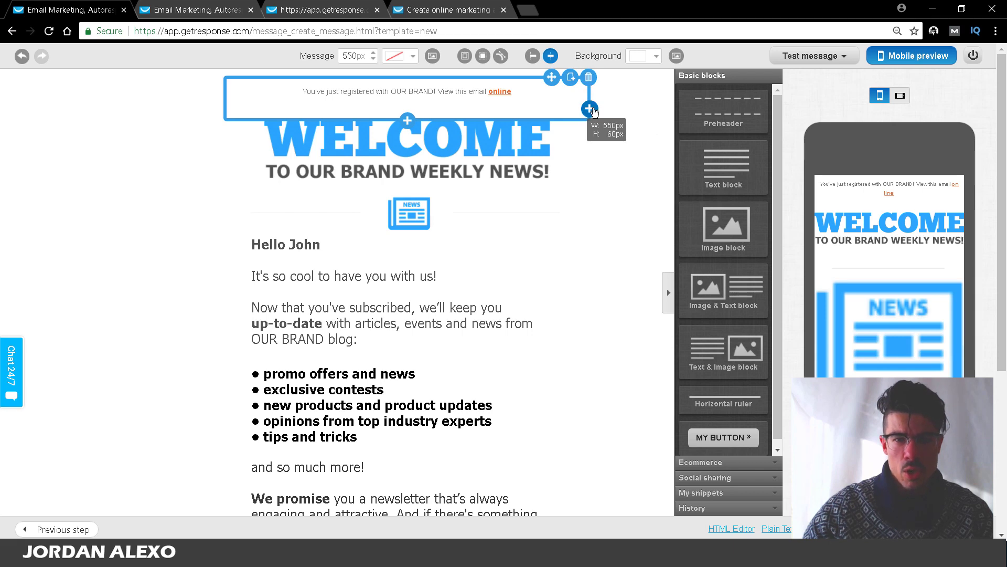
click(588, 78)
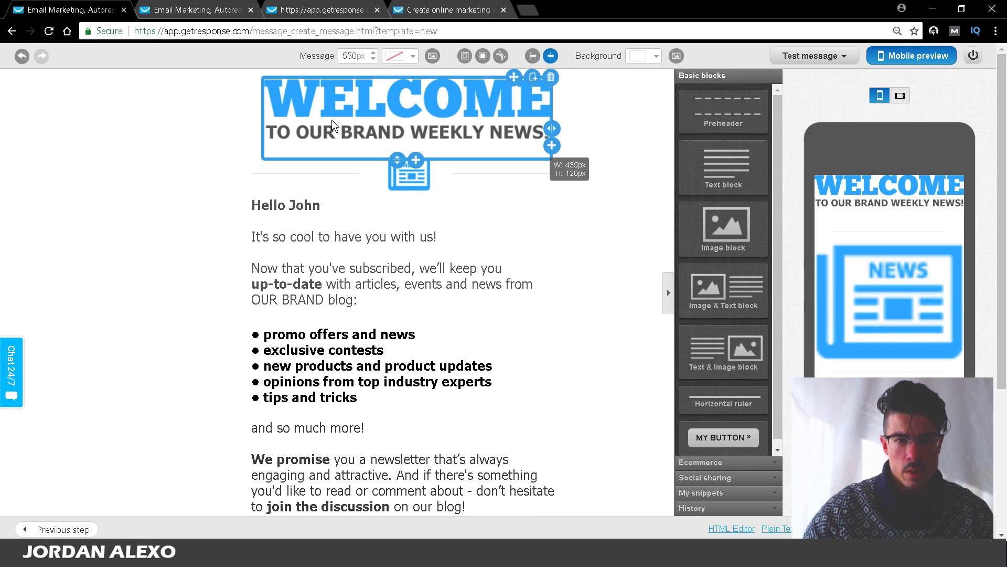
Step: Try a family-on-the-beach Shutterstock photo as the WELCOME header's background
click(403, 108)
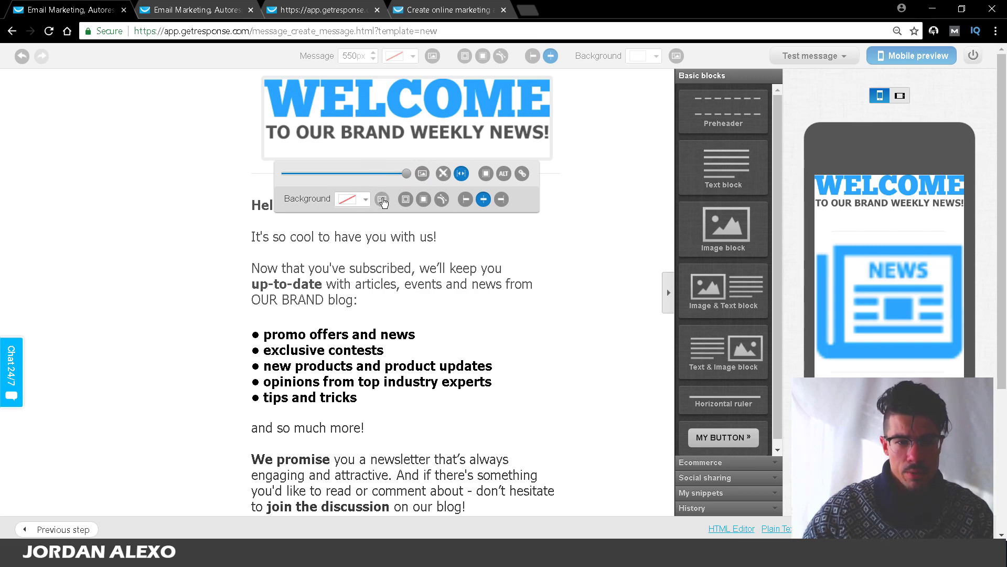
click(383, 200)
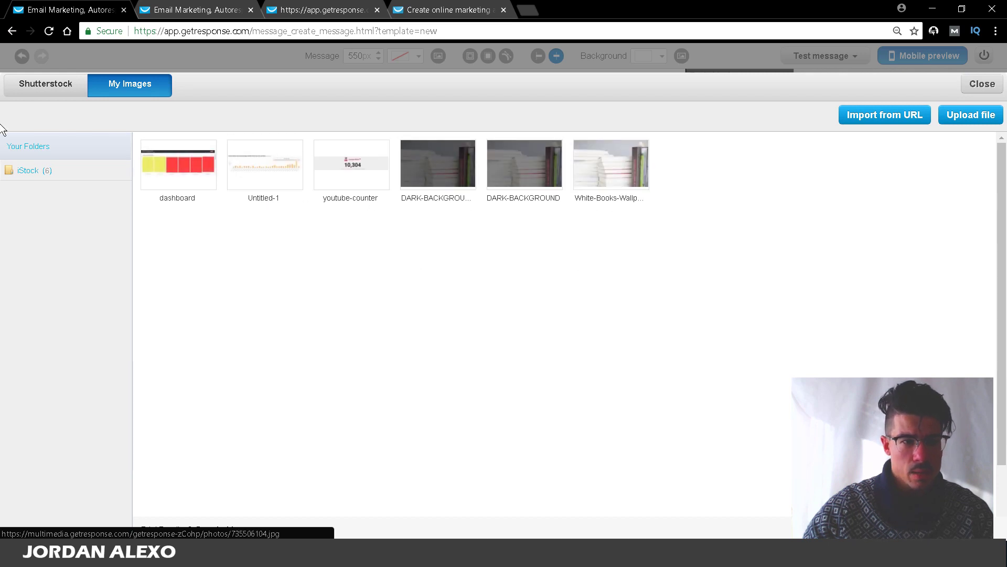
click(50, 90)
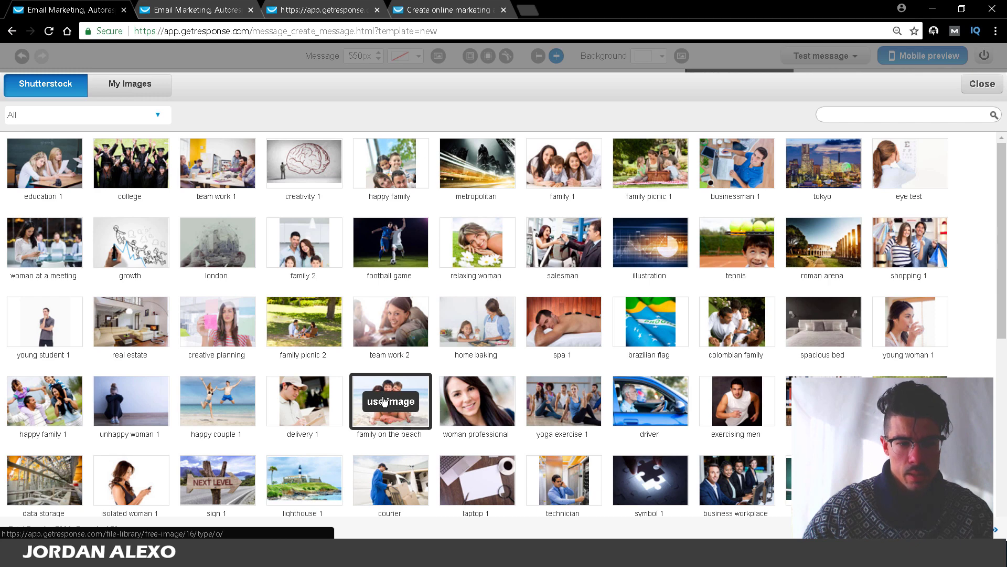
click(390, 401)
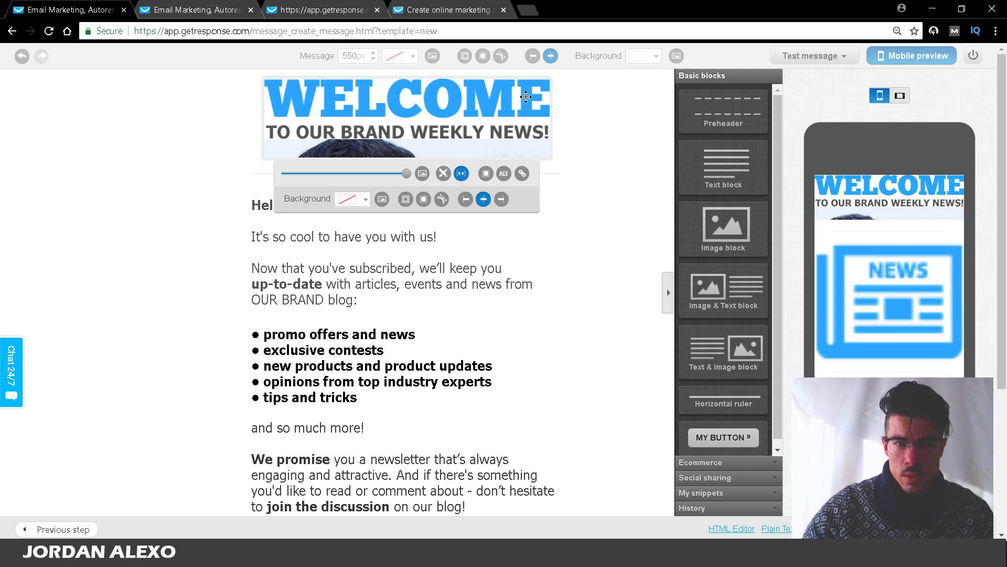
Step: Delete the WELCOME header block
drag(525, 97, 293, 126)
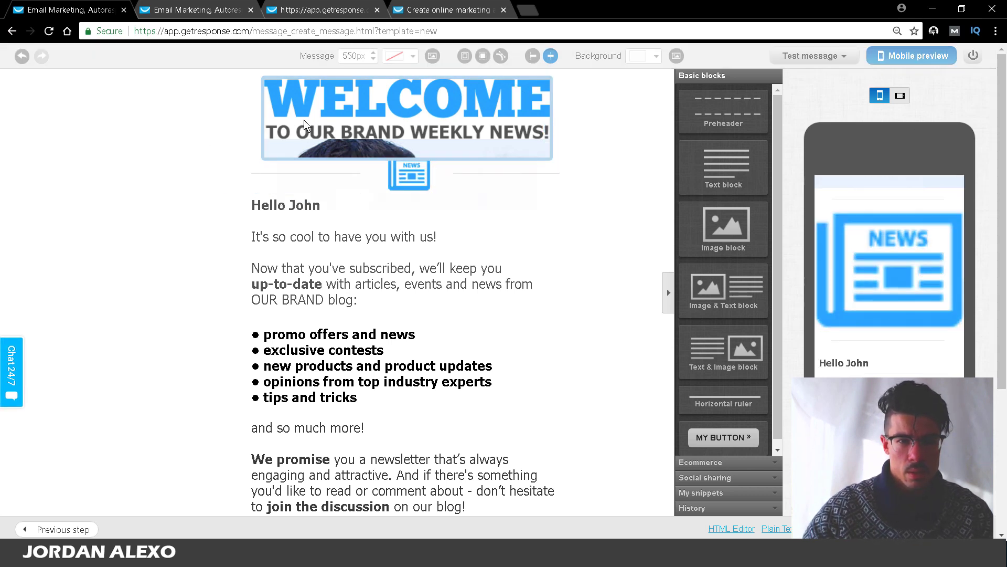
click(494, 333)
click(128, 235)
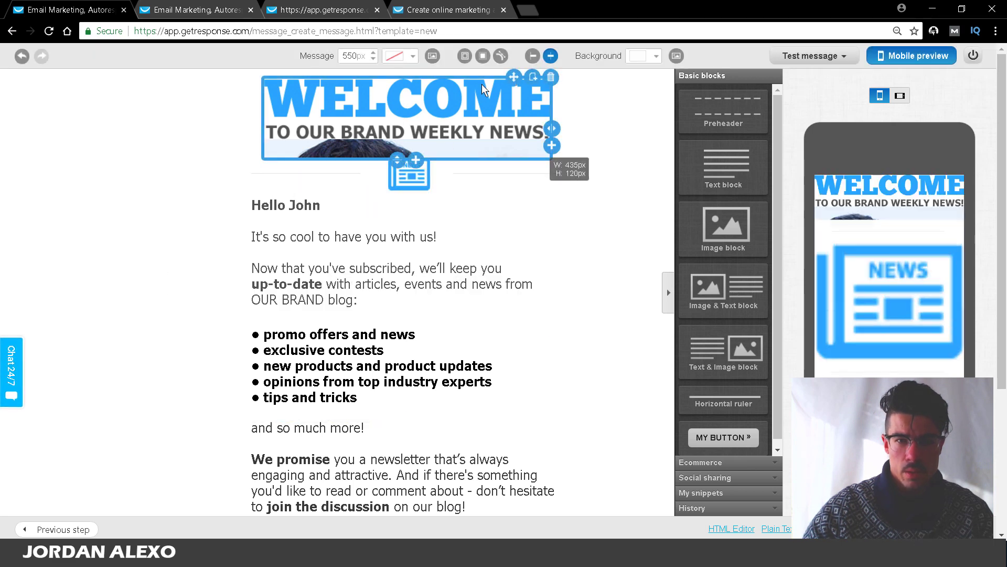
click(551, 77)
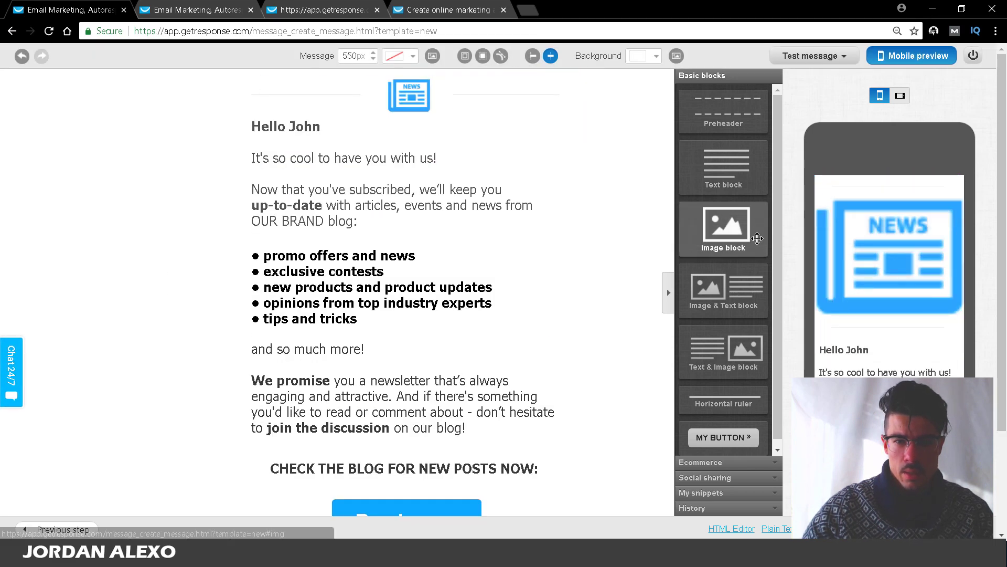
Step: Add a new image block at the top of the email and delete the small NEWS icon
drag(757, 239, 506, 124)
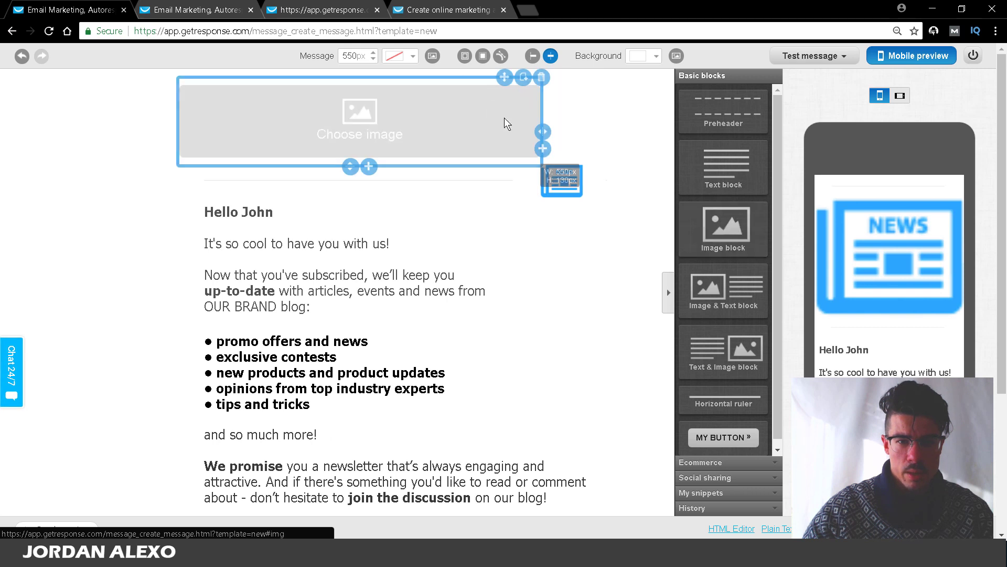
click(561, 184)
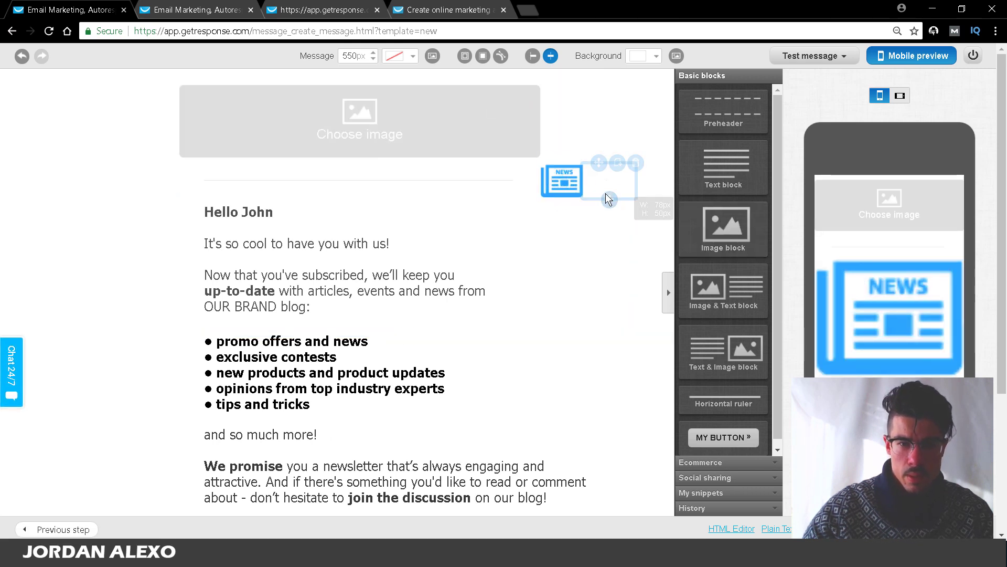
click(544, 179)
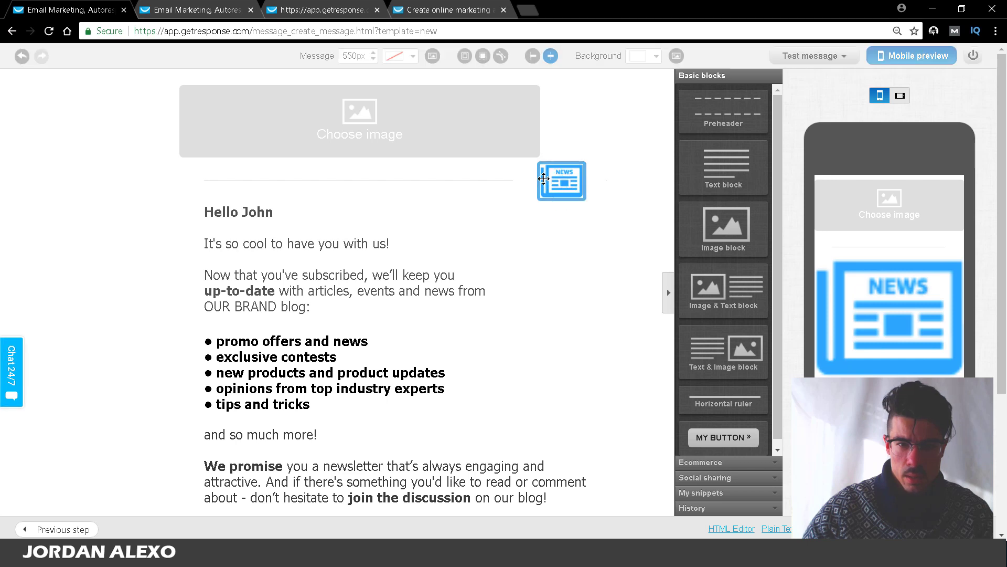
click(580, 285)
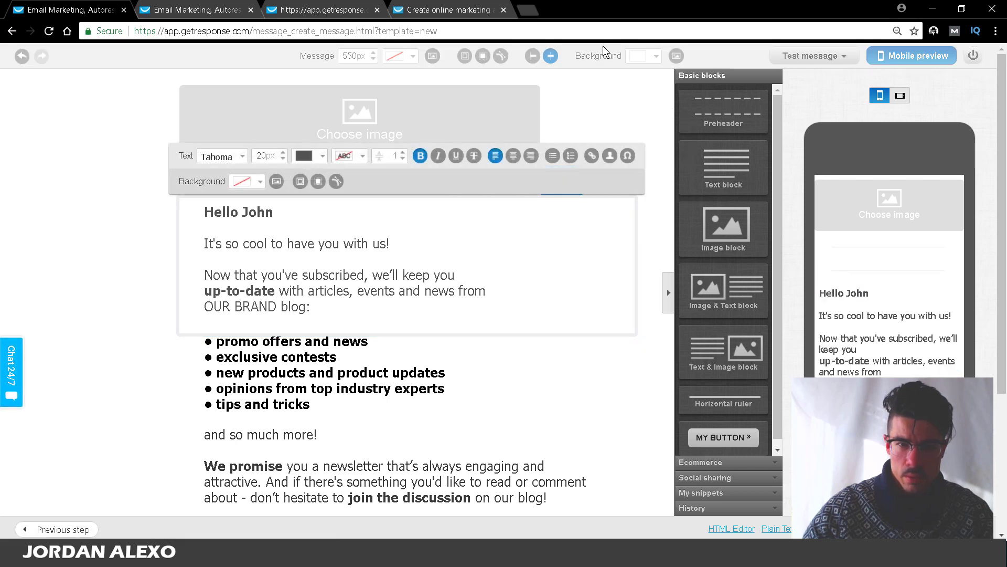
click(551, 180)
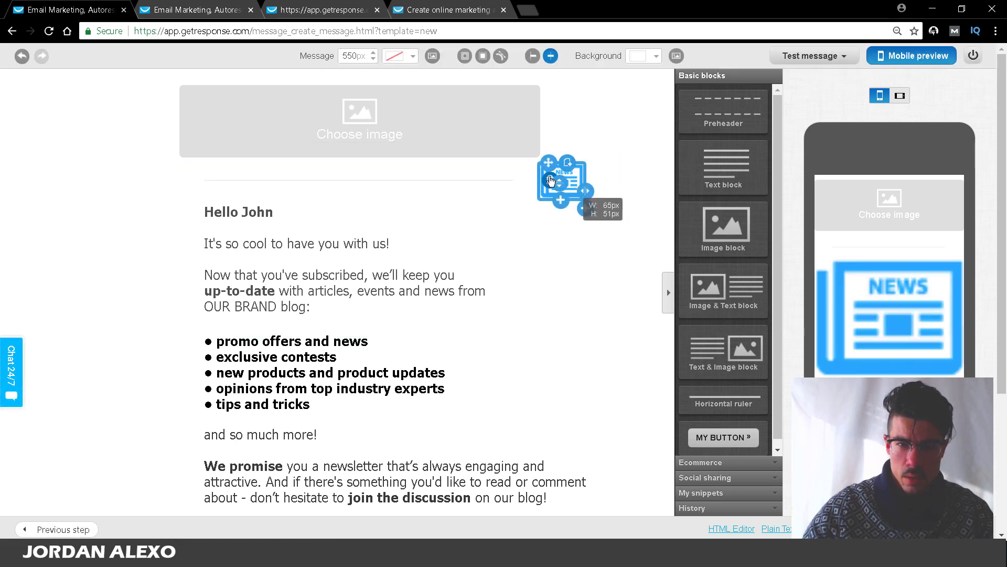
click(550, 181)
Step: Fill the new image block with the family-on-the-beach stock photo, zoomed in slightly
click(268, 101)
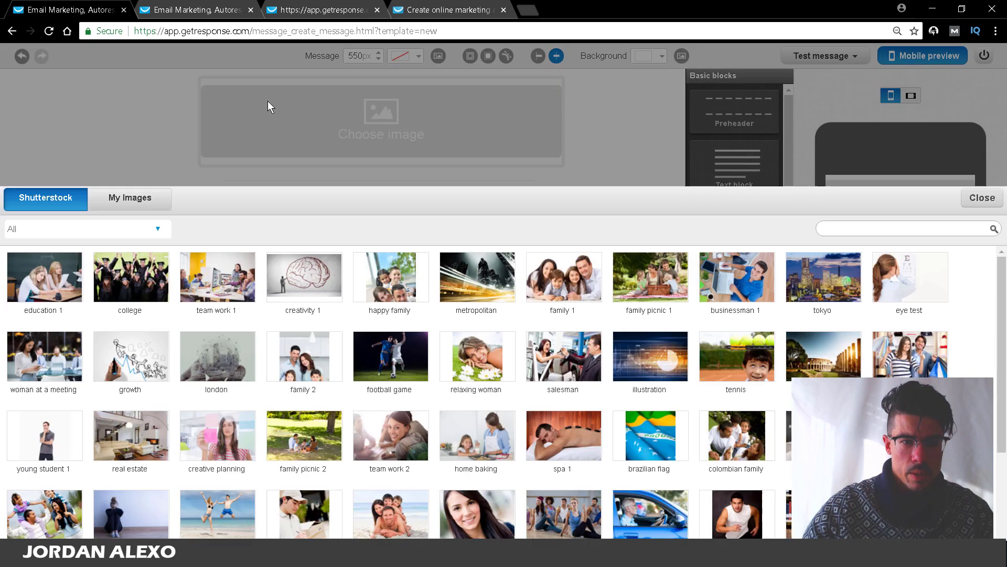
click(409, 416)
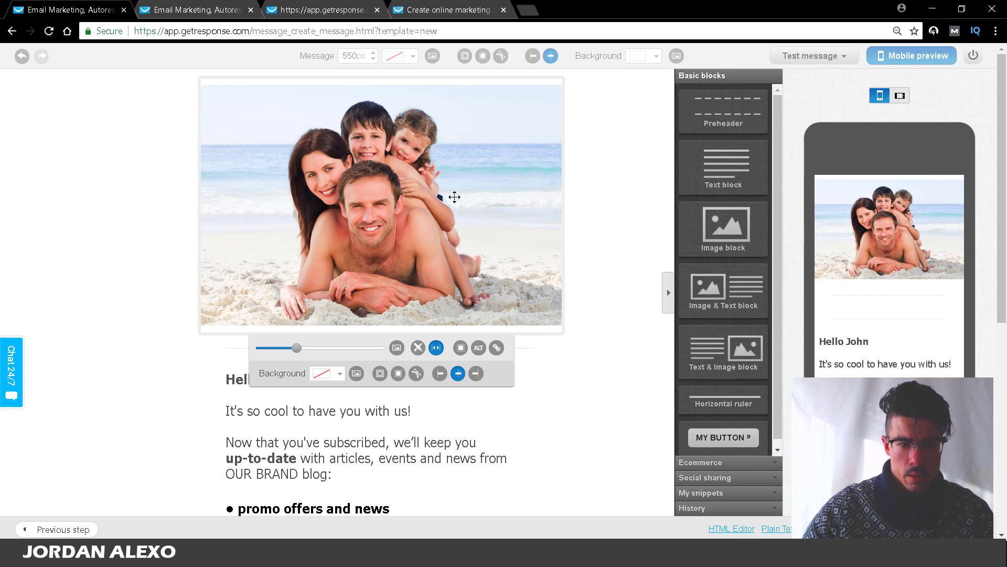
mouse_move(297, 354)
mouse_down()
mouse_move(288, 355)
mouse_move(299, 357)
mouse_up()
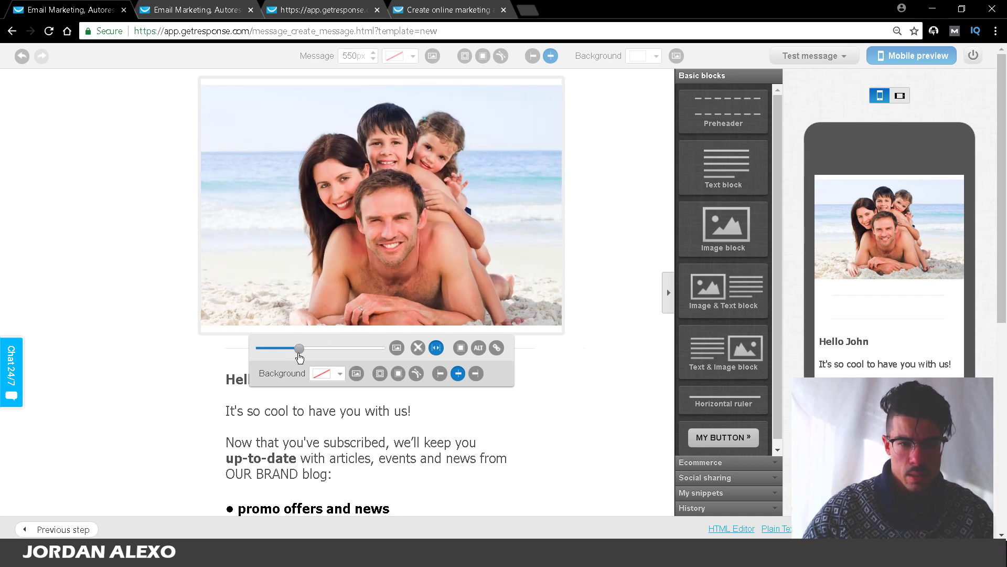
click(570, 382)
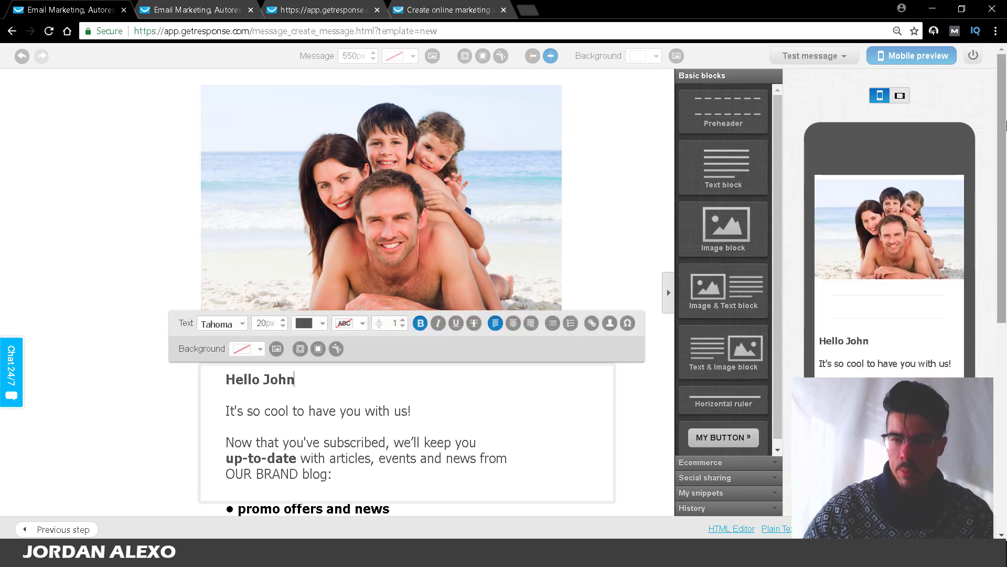
Step: Cut the greeting down to 'Hello,' by replacing the text through the OUR BRAND blog line
scroll(1005, 195, down, 3)
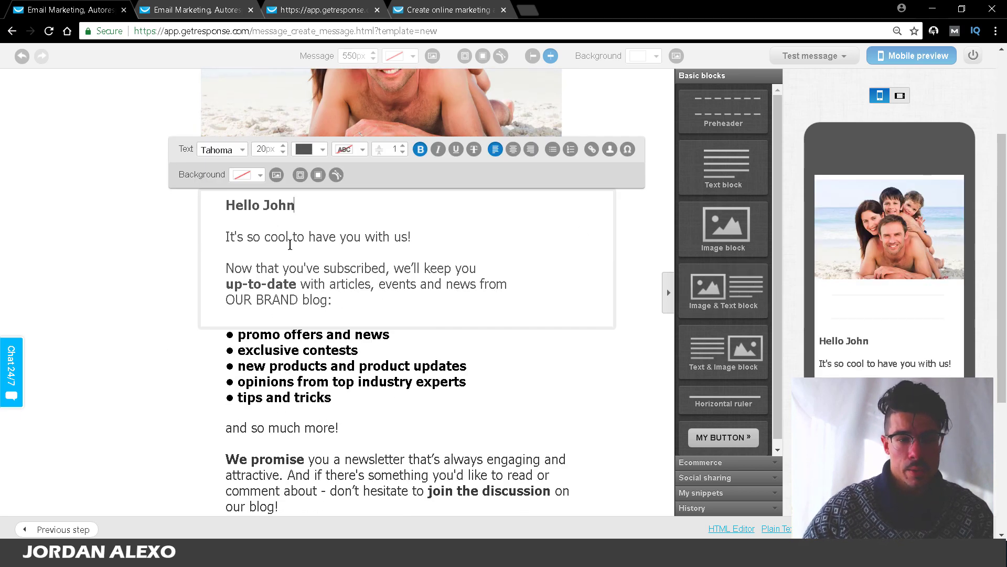
drag(331, 300, 260, 205)
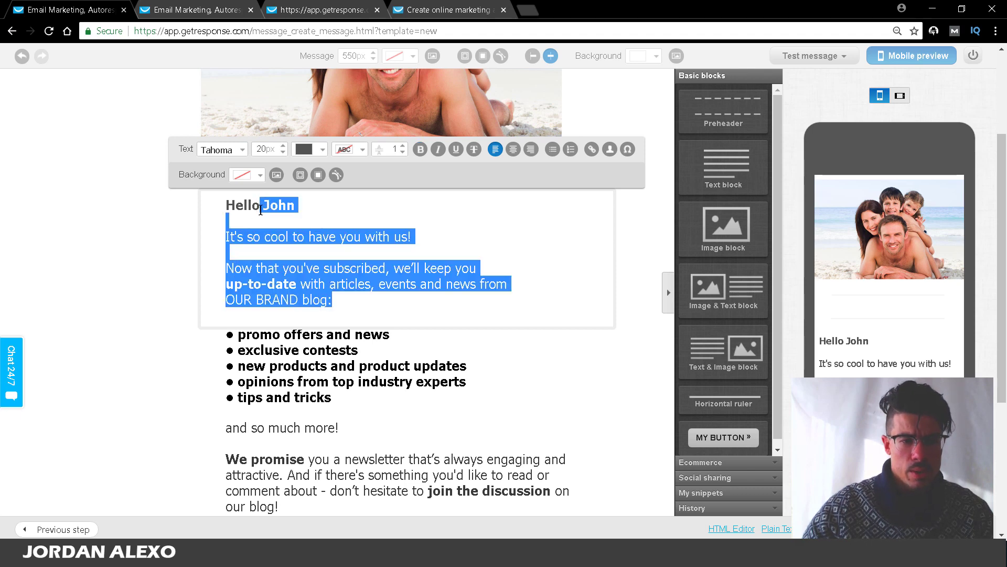
text(,)
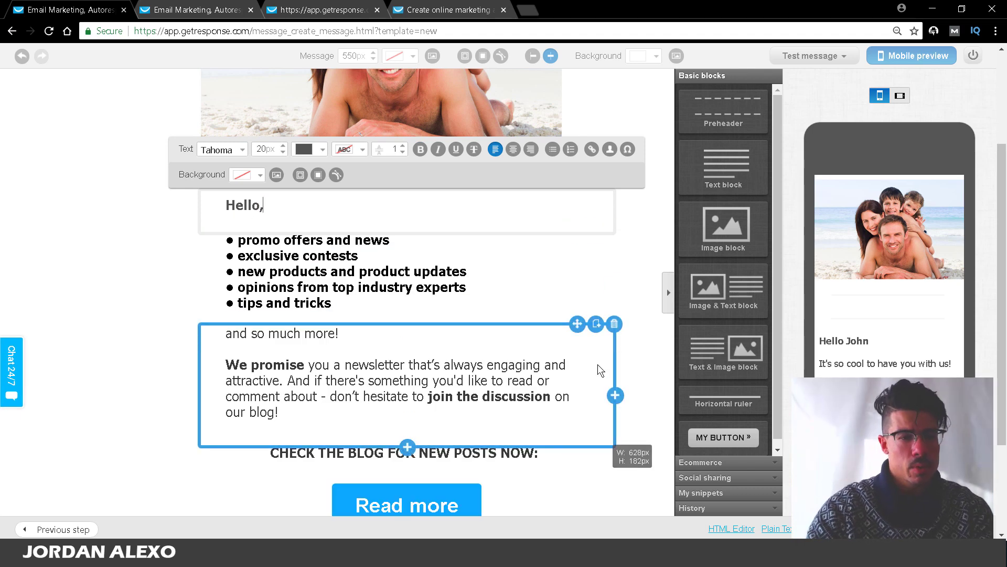
key(Return)
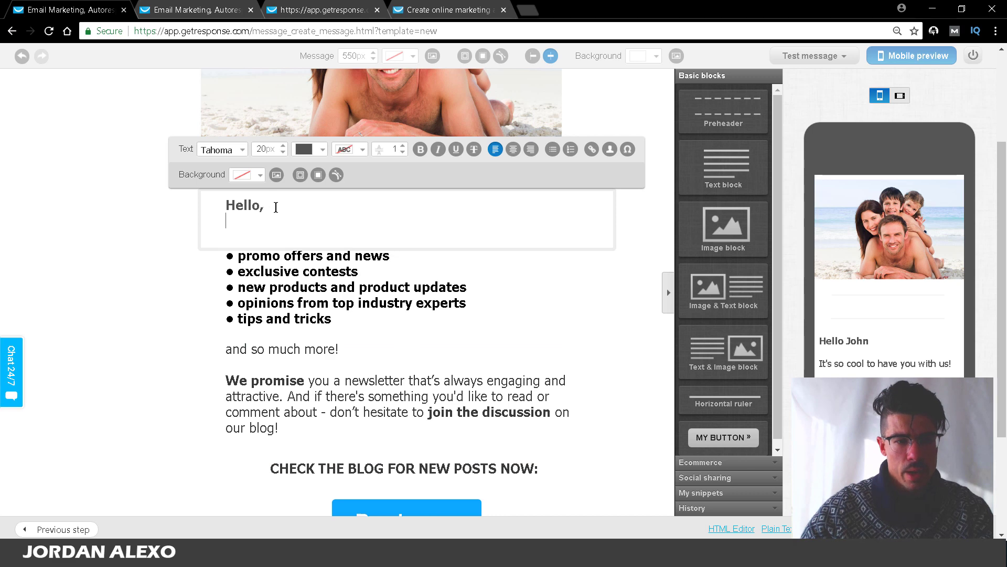
Step: Delete the topic bullets, 'and so much more', CHECK THE BLOG text and Read more button
click(614, 245)
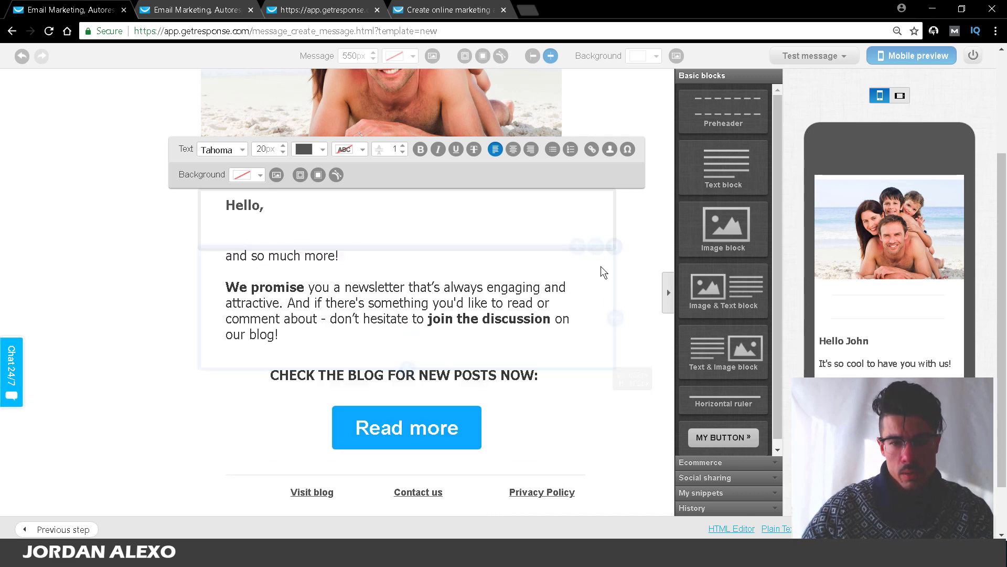
click(614, 244)
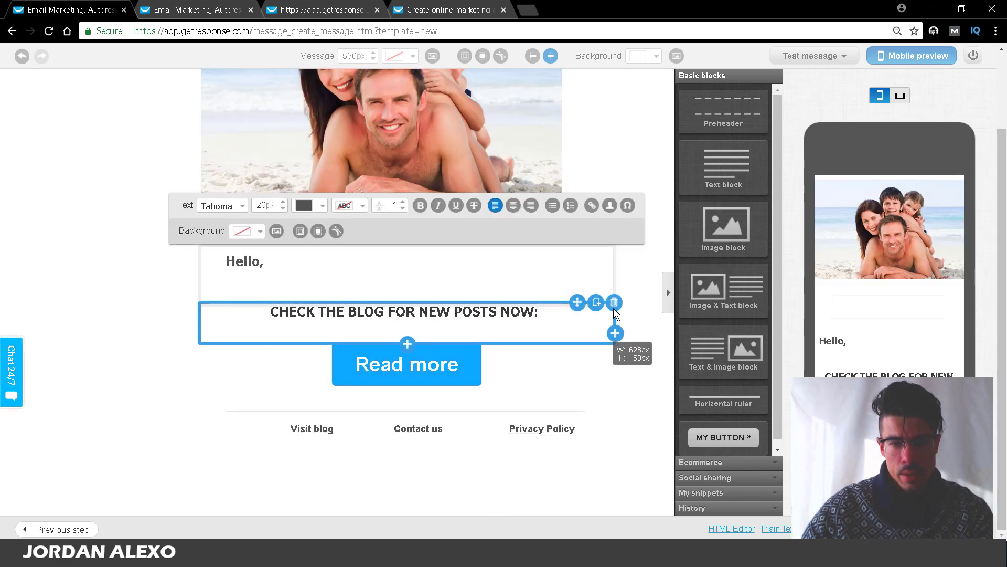
click(614, 303)
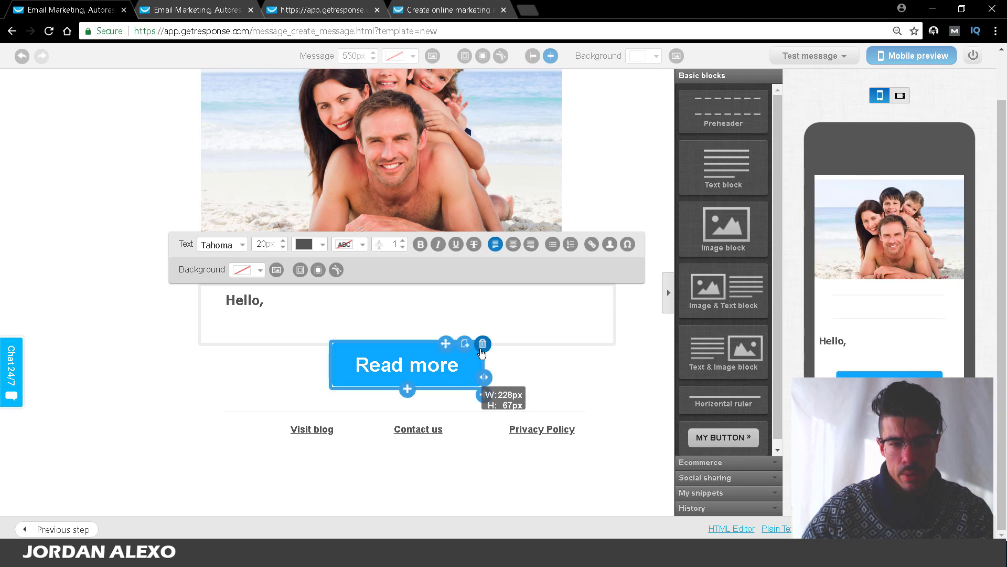
click(480, 341)
click(354, 384)
key(Return)
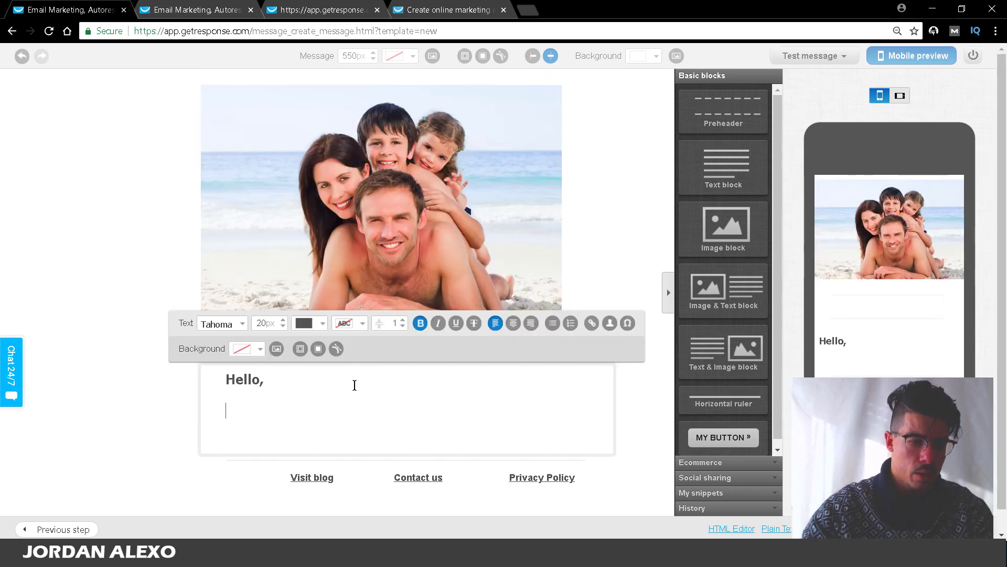
Step: Write 'Thanks. Warm welcome!…free bonus. All you need to do is...' with 'Click here' on its own line
text(Thankjs f)
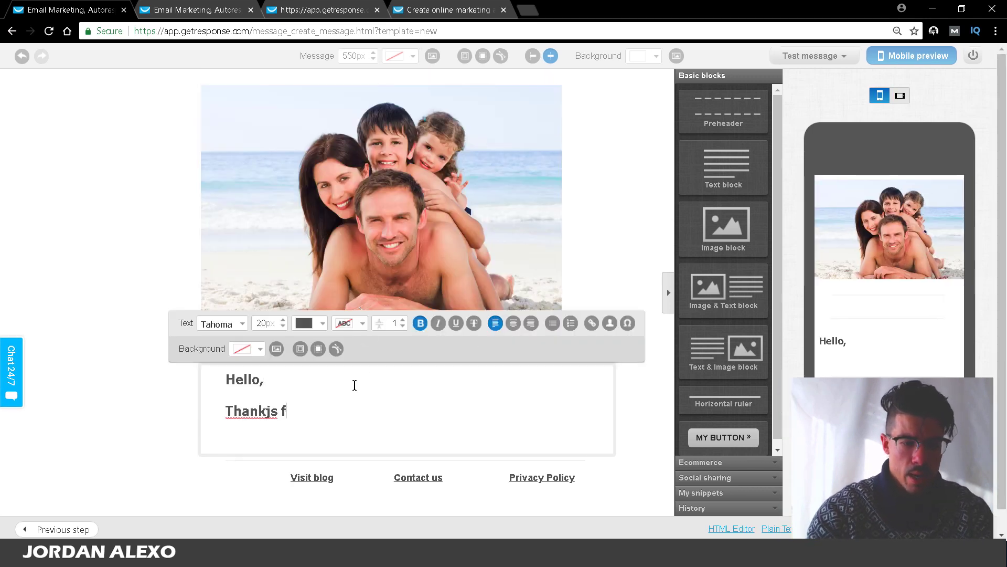
key(BackSpace)
key(BackSpace)
key(BackSpace)
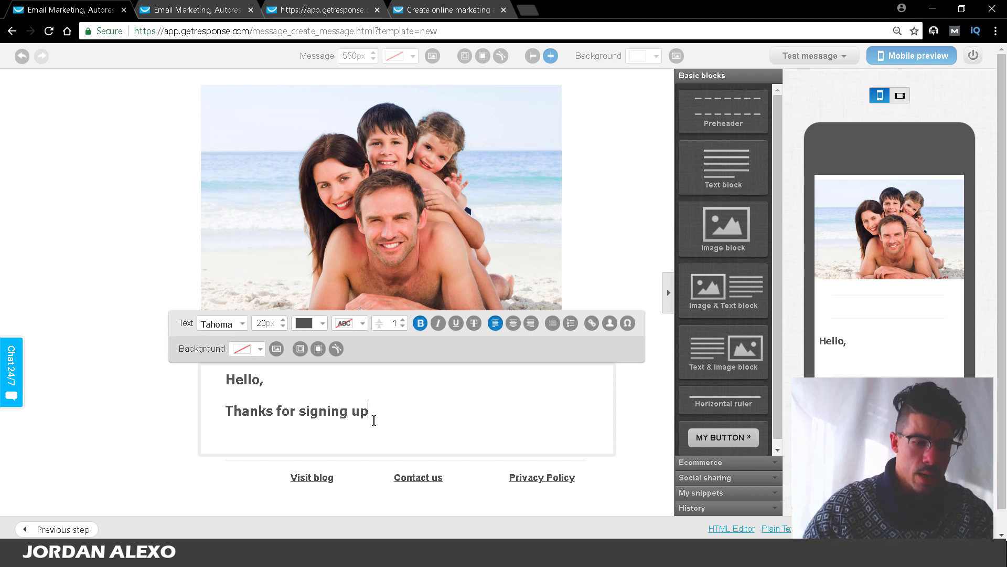
text(.)
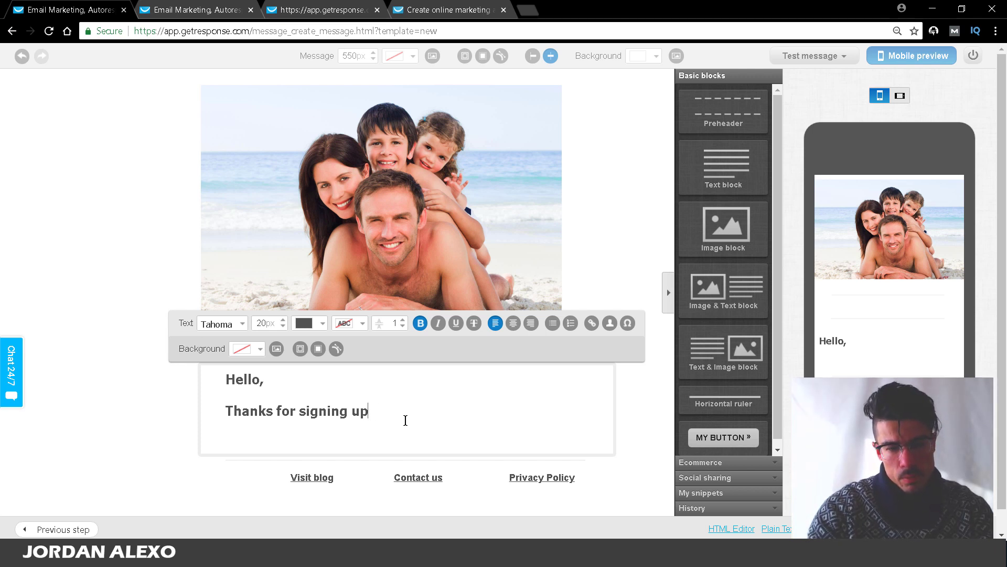
text(. Warm wel)
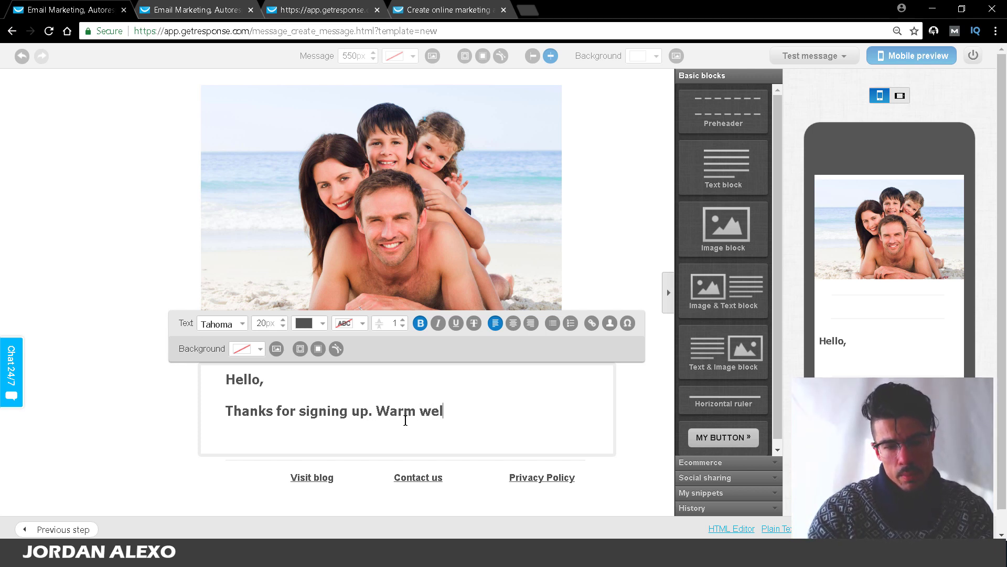
text(come ! Your )
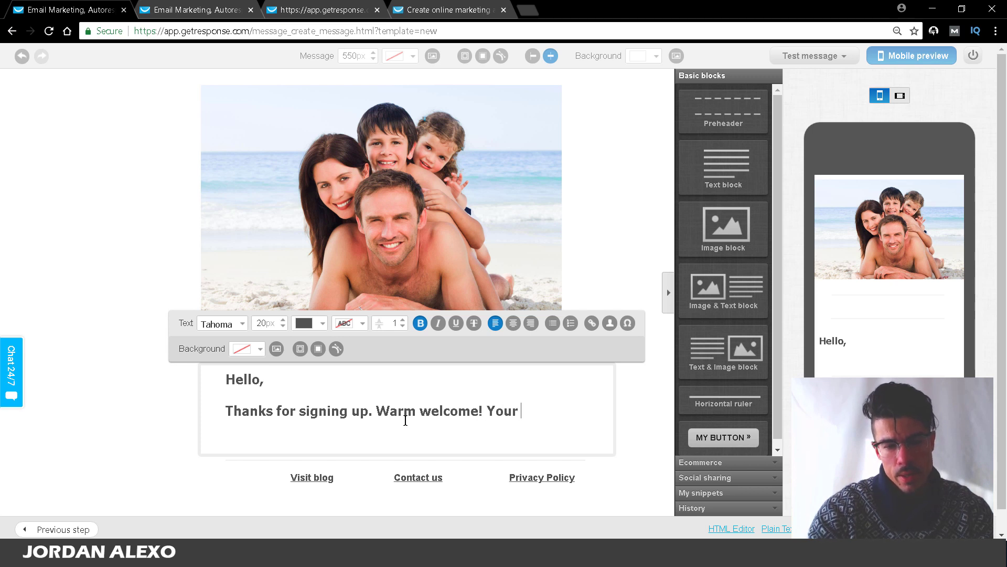
text(life is about ch)
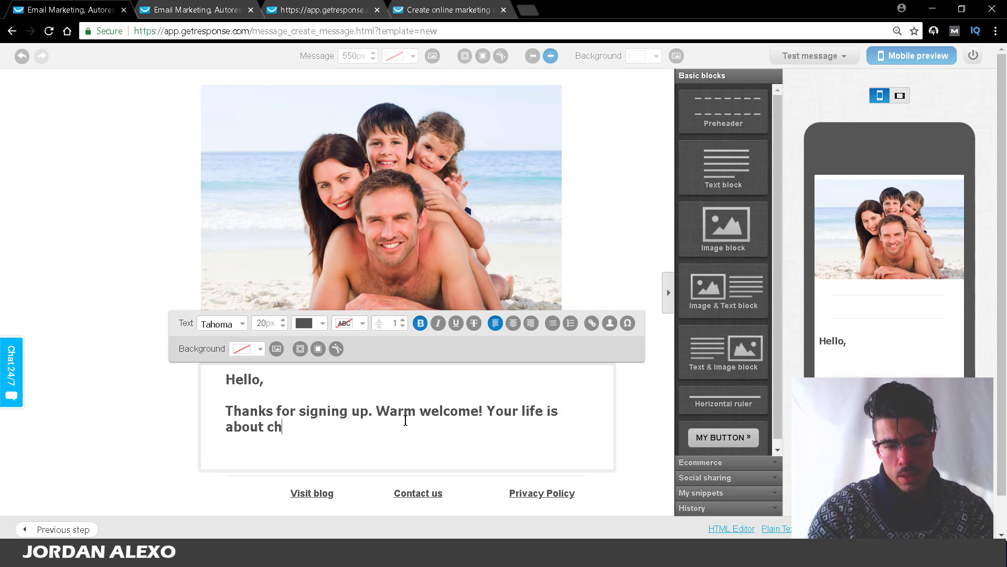
text(ange. In thi)
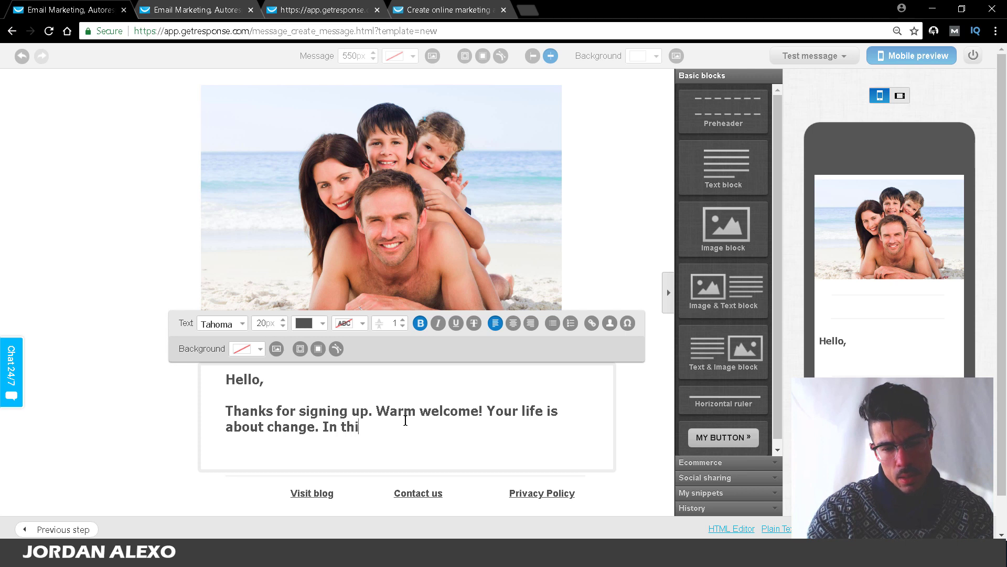
text(s email, you have your fr)
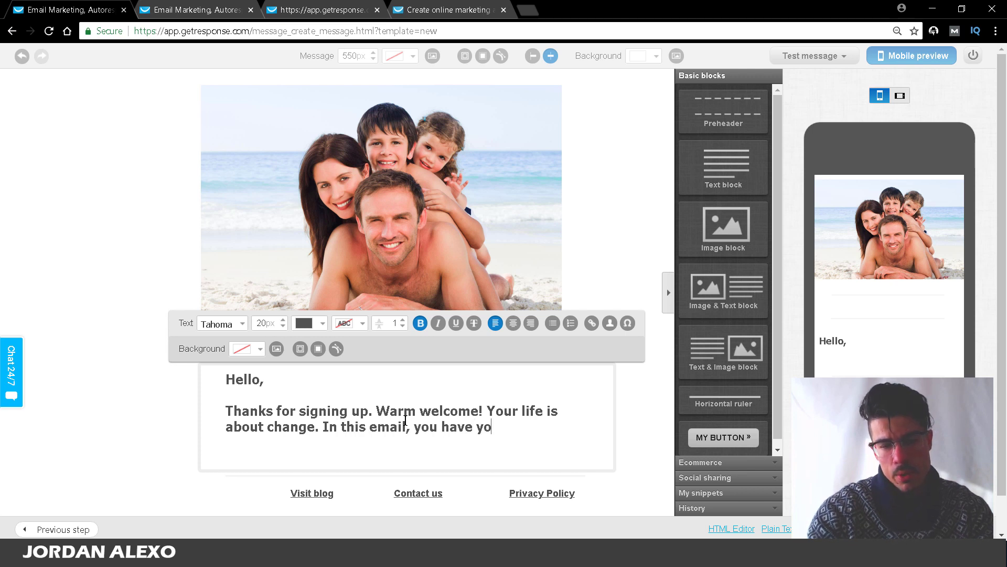
key(BackSpace)
key(BackSpace)
text(bonu)
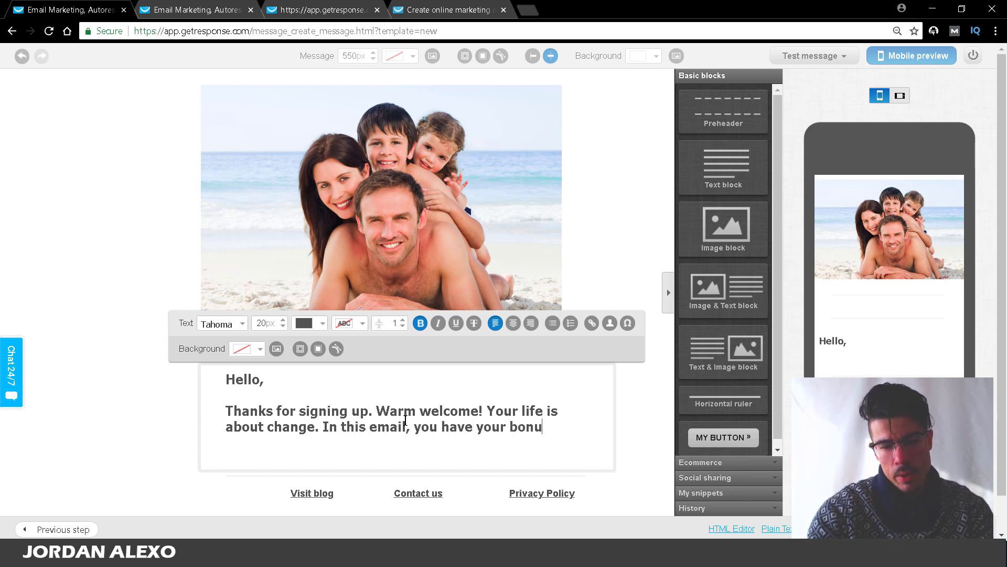
text(s. Al)
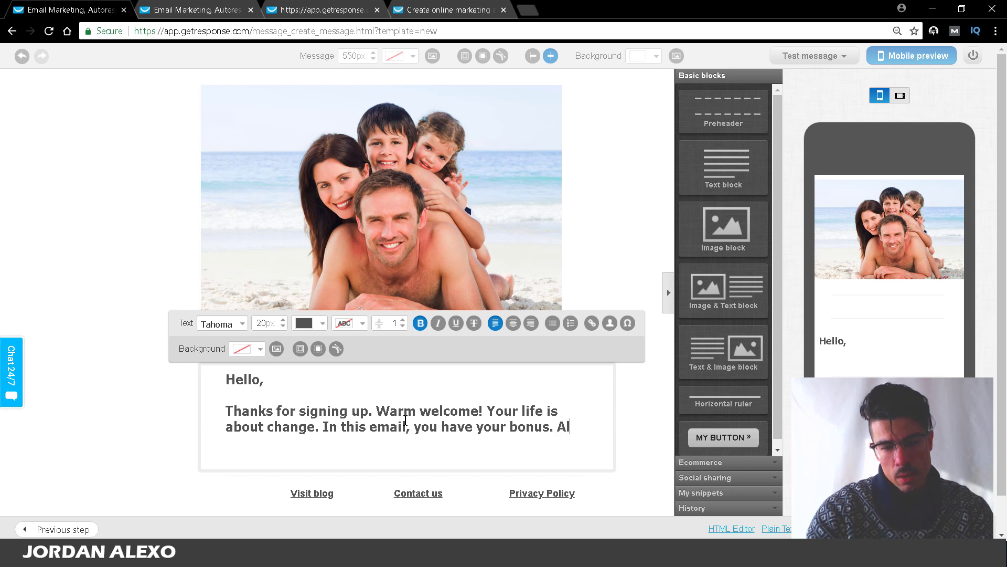
text(l you need to do)
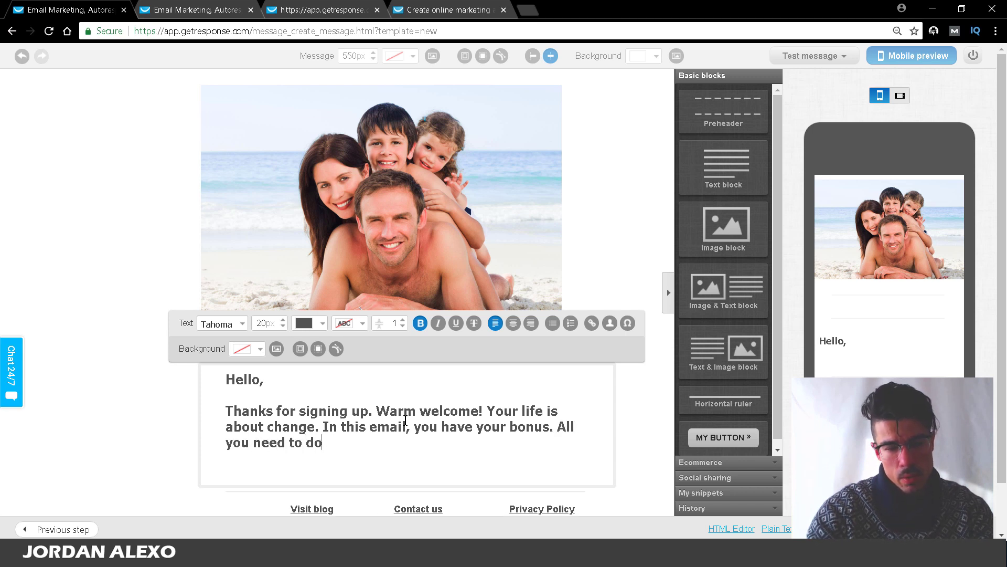
text(.)
key(BackSpace)
text(is click here)
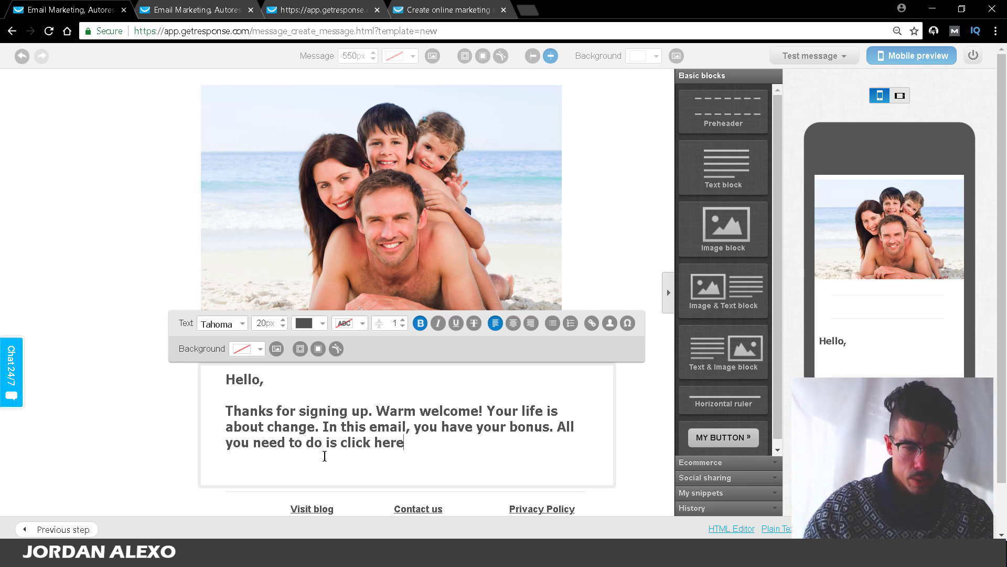
key(BackSpace)
text(..)
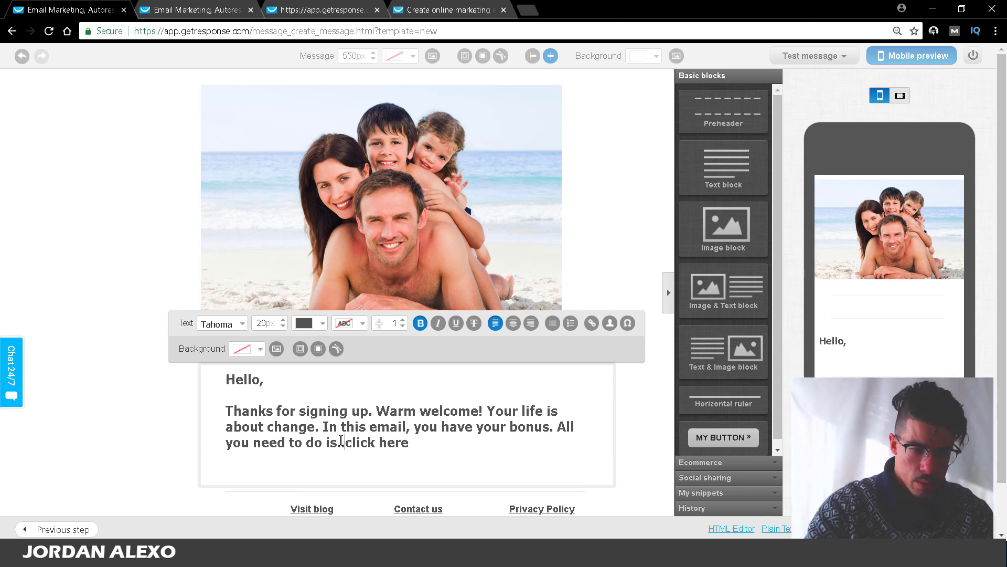
text(-)
key(BackSpace)
text(.)
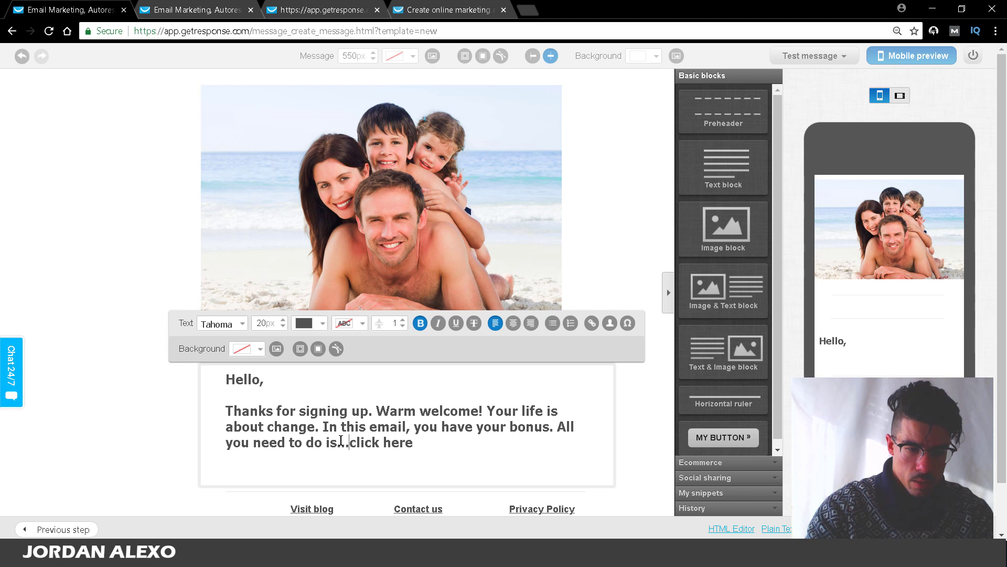
key(Return)
key(Return)
key(Delete)
text(C)
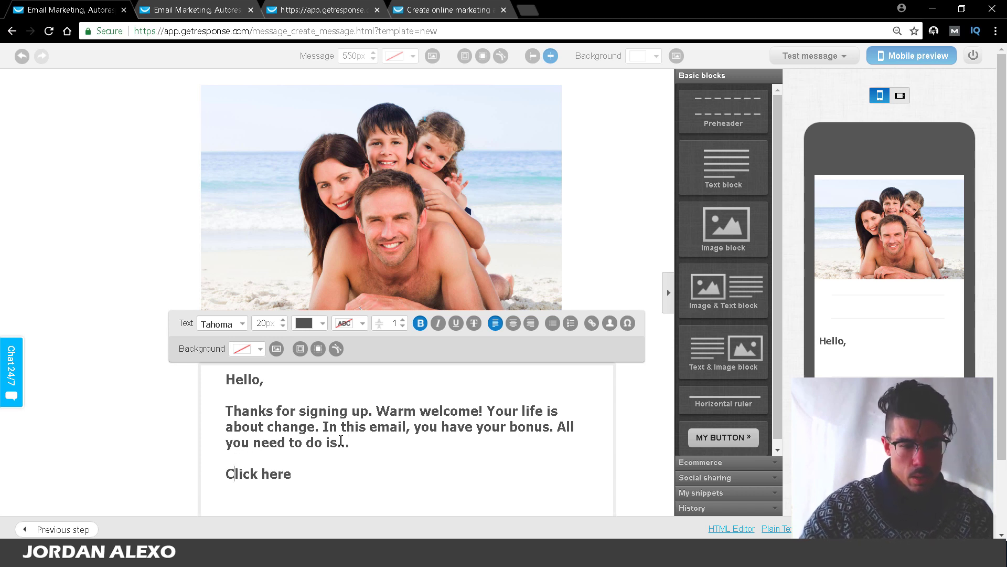
drag(299, 471, 204, 468)
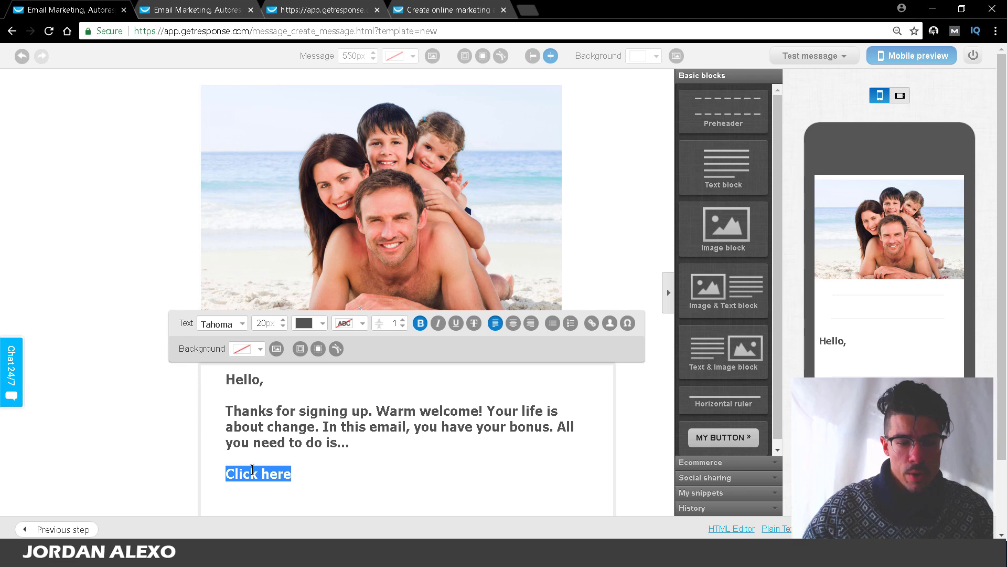
Step: Make the greeting and welcome paragraph regular weight instead of bold
drag(351, 443, 226, 380)
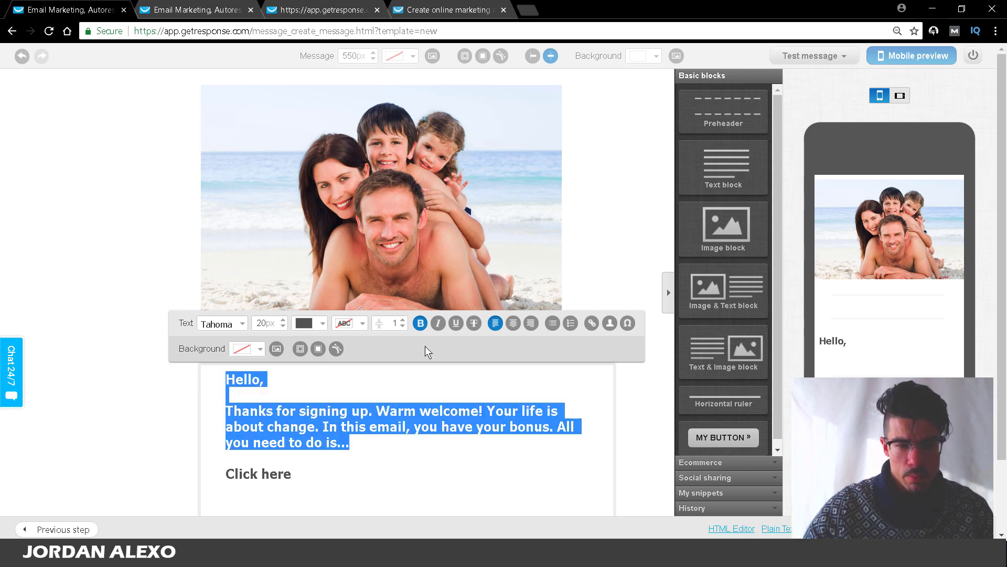
click(420, 323)
click(338, 482)
Step: Enlarge the 'Click here' line to 33px and centre it
drag(337, 483, 226, 475)
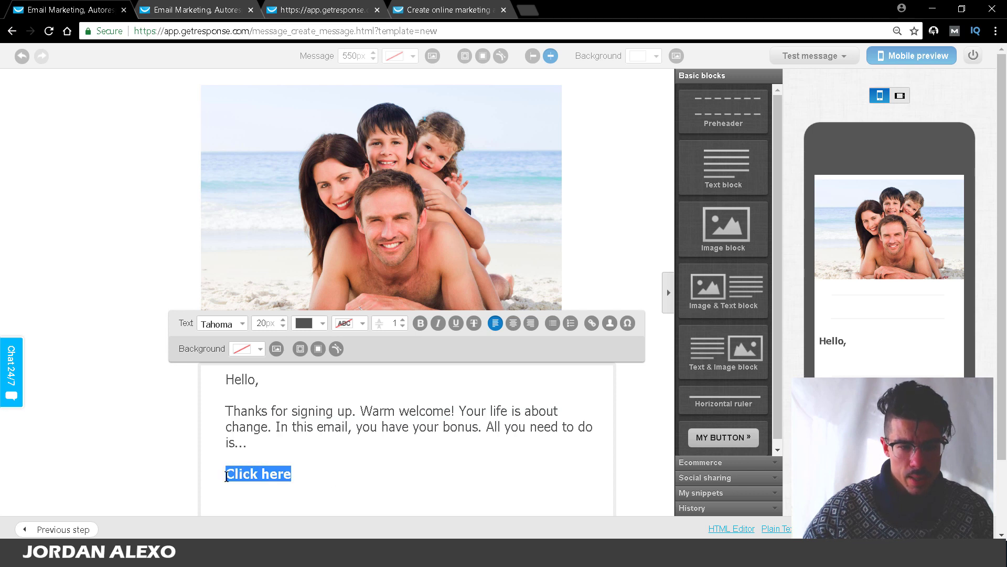
click(282, 321)
click(282, 321)
click(282, 321)
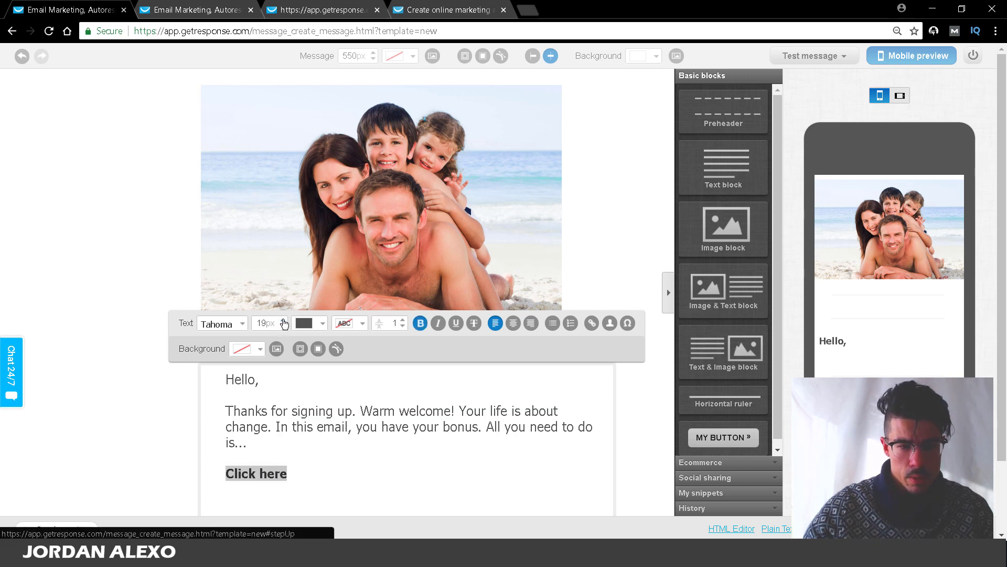
click(282, 321)
click(282, 321)
click(283, 321)
click(283, 321)
click(283, 321)
click(284, 321)
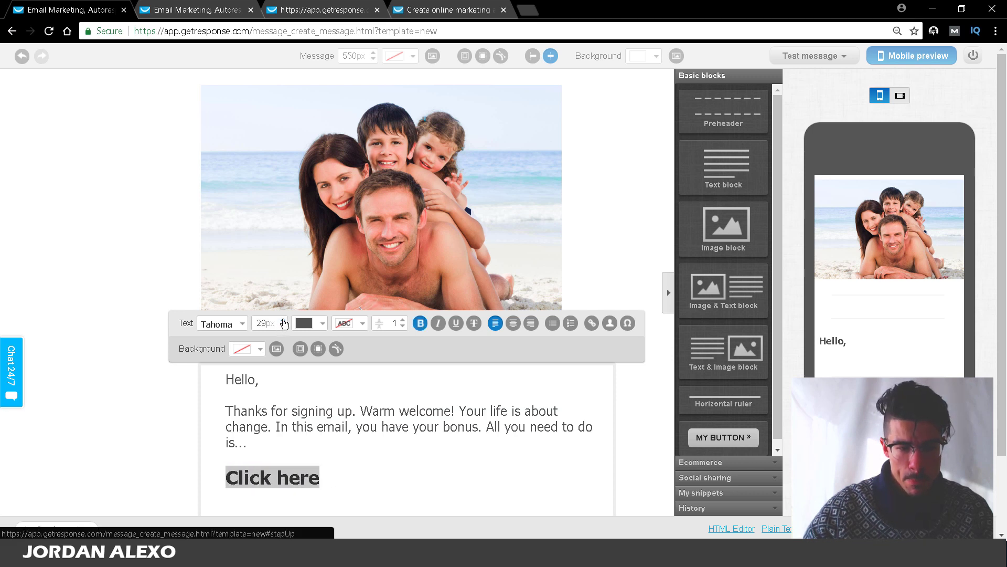
click(283, 321)
click(283, 322)
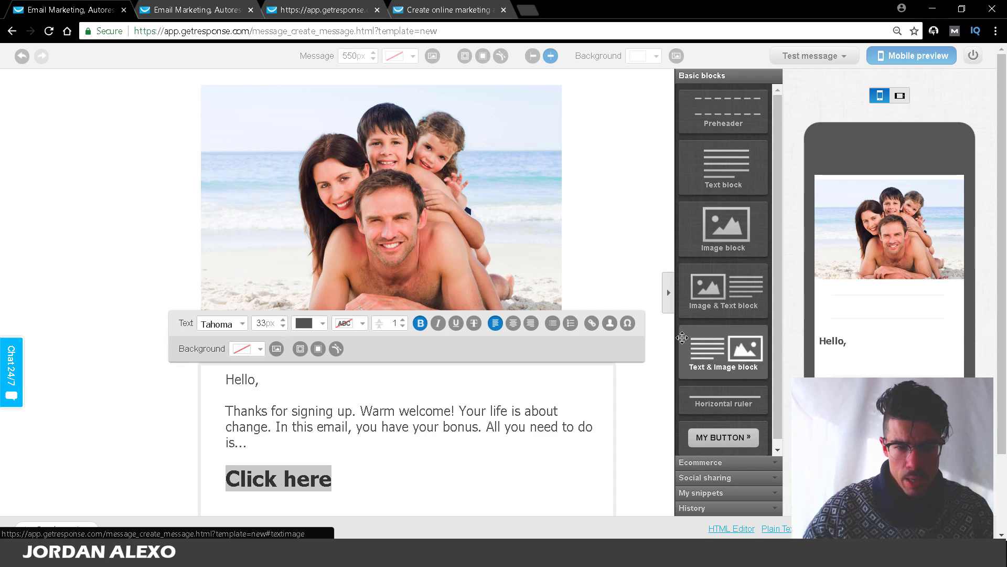
click(513, 322)
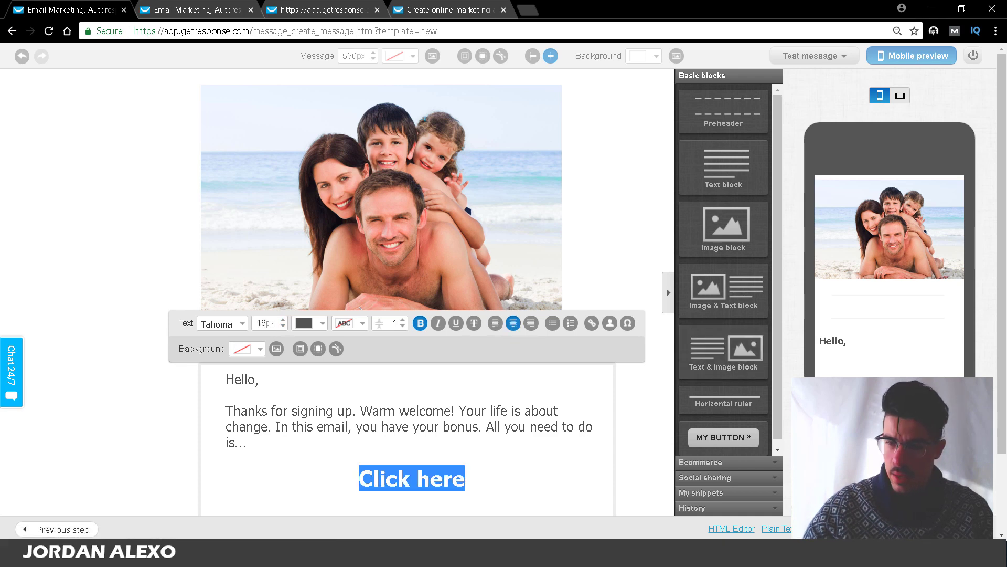
scroll(577, 367, down, 3)
click(472, 342)
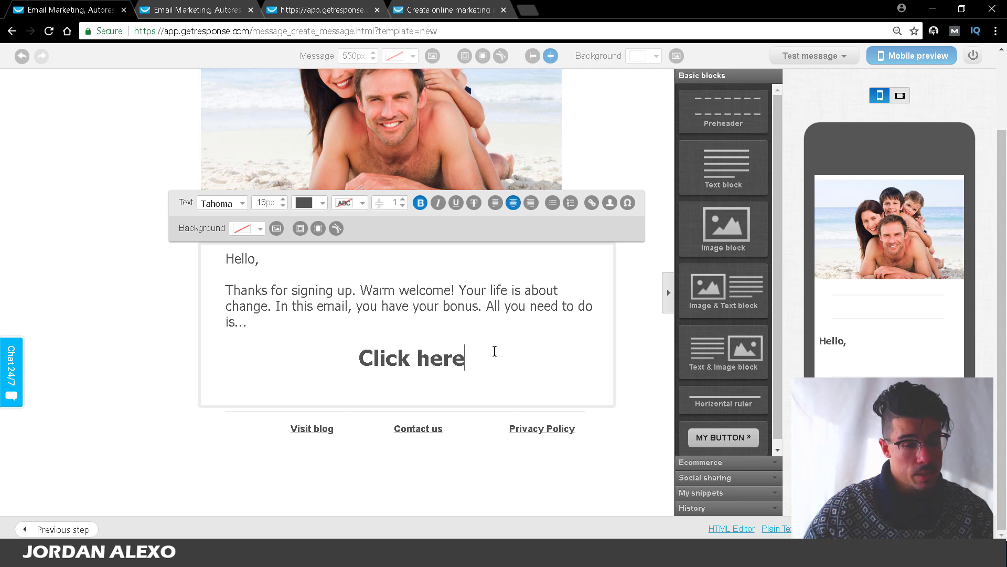
Step: Link 'Click here' to the website's home page URL and add a blank line beneath it
drag(484, 352, 359, 358)
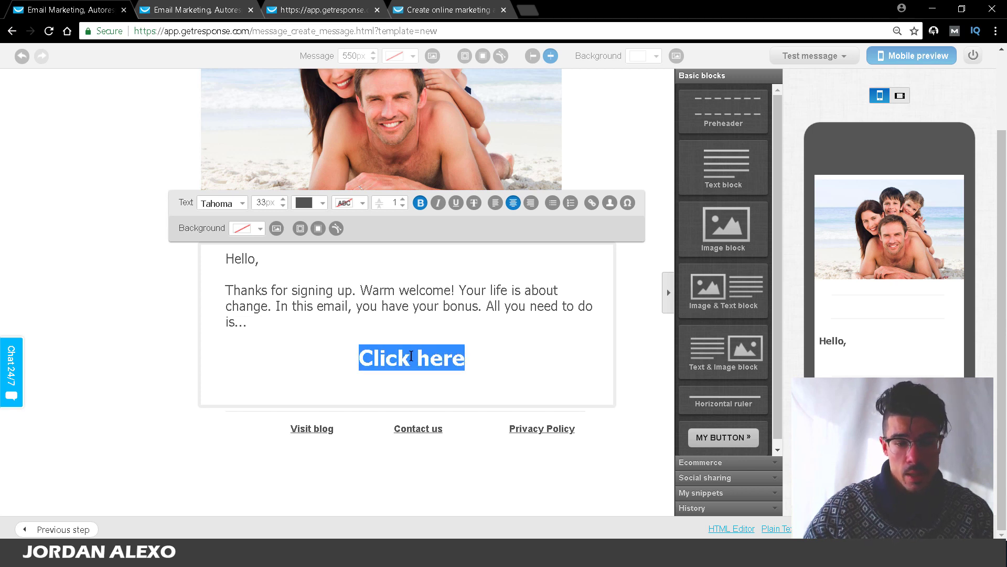
click(466, 358)
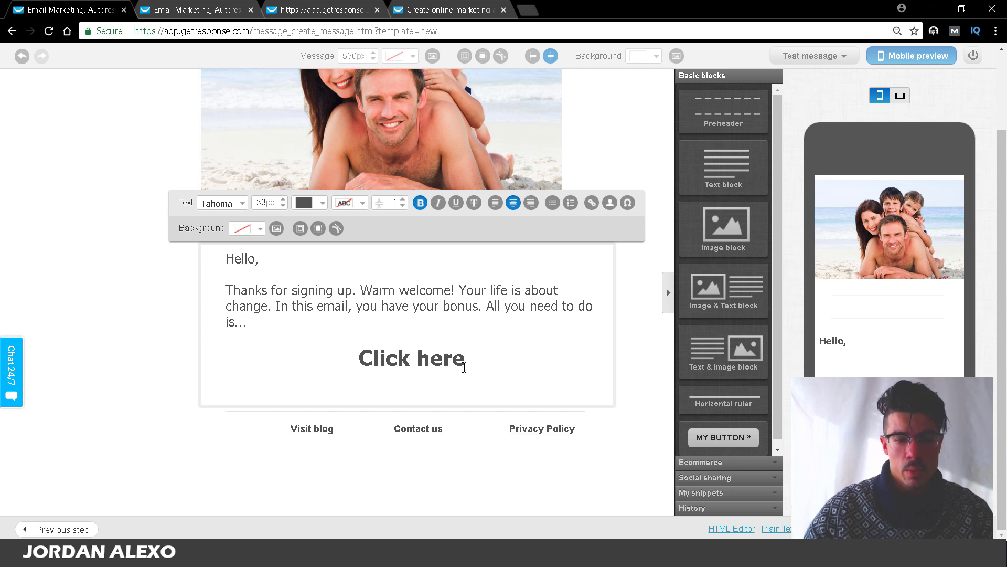
drag(465, 357, 363, 356)
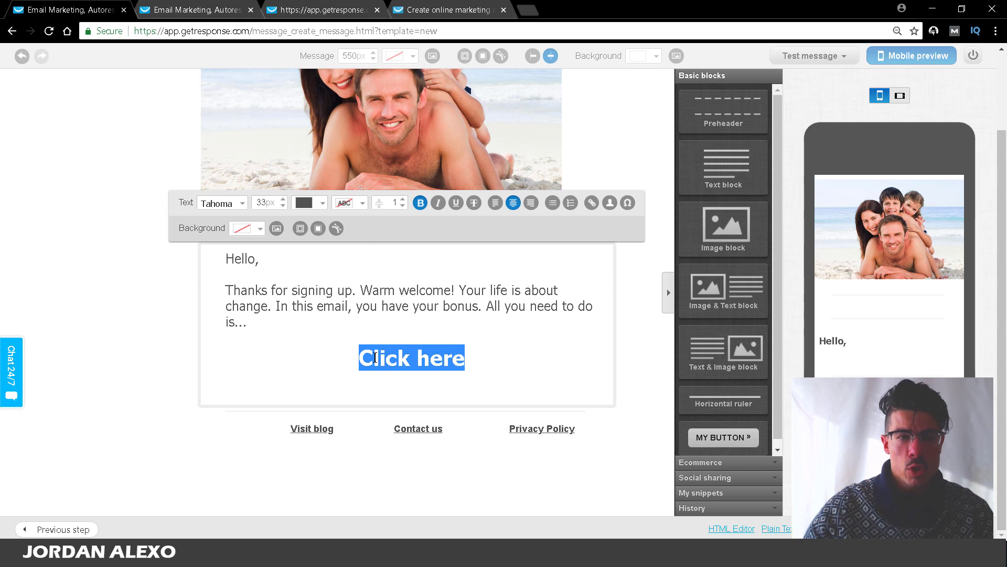
click(593, 203)
click(413, 273)
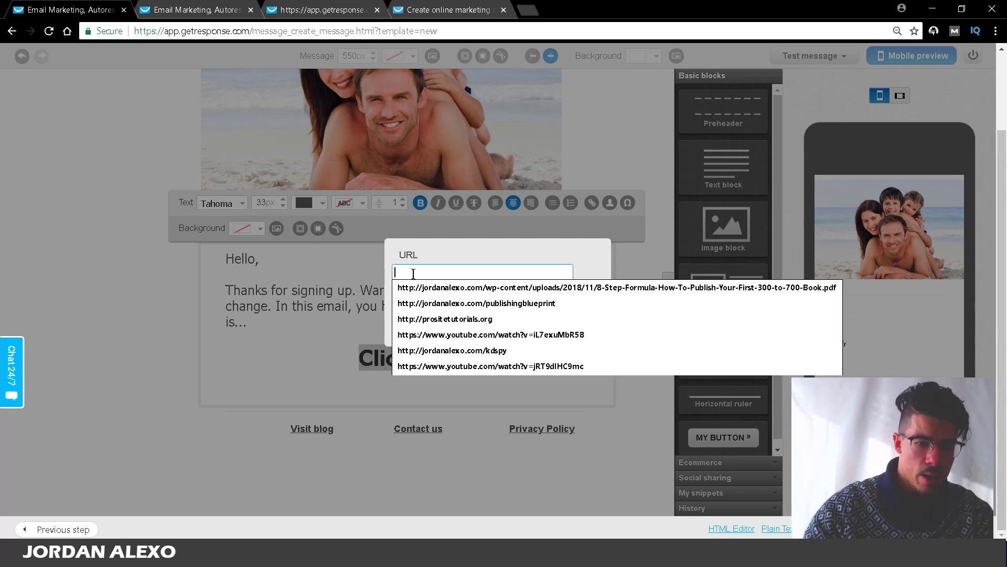
click(419, 303)
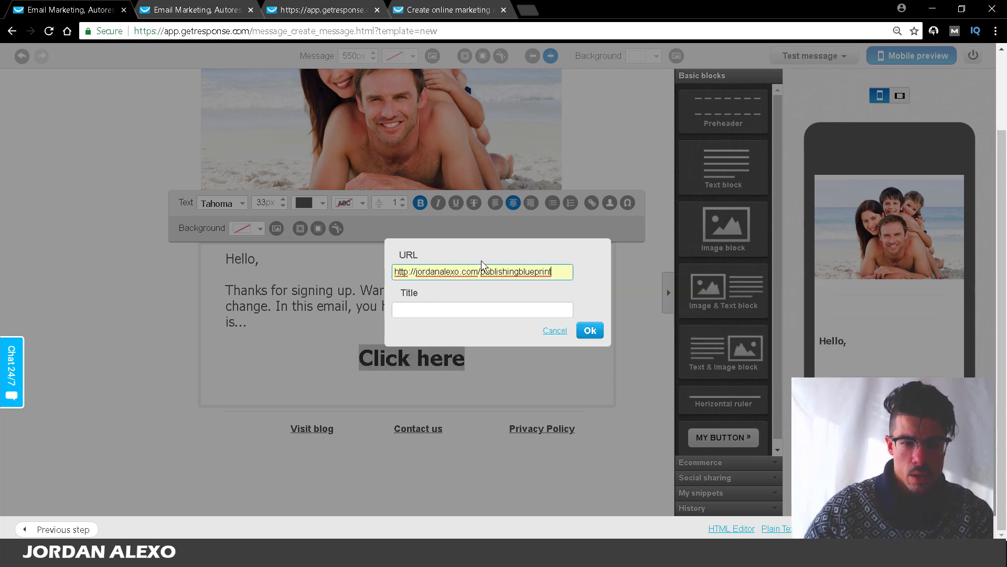
drag(480, 267, 846, 263)
key(BackSpace)
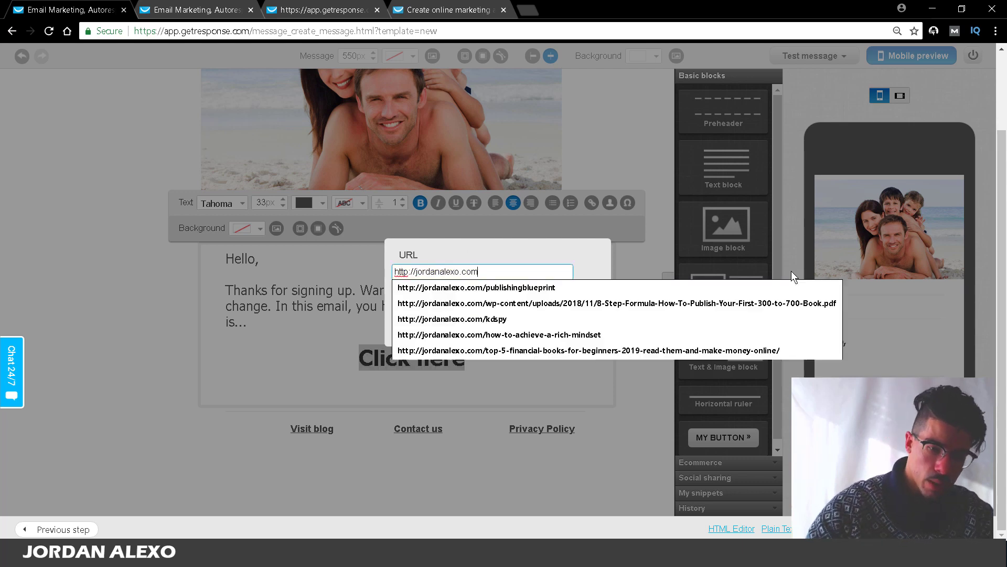
click(546, 253)
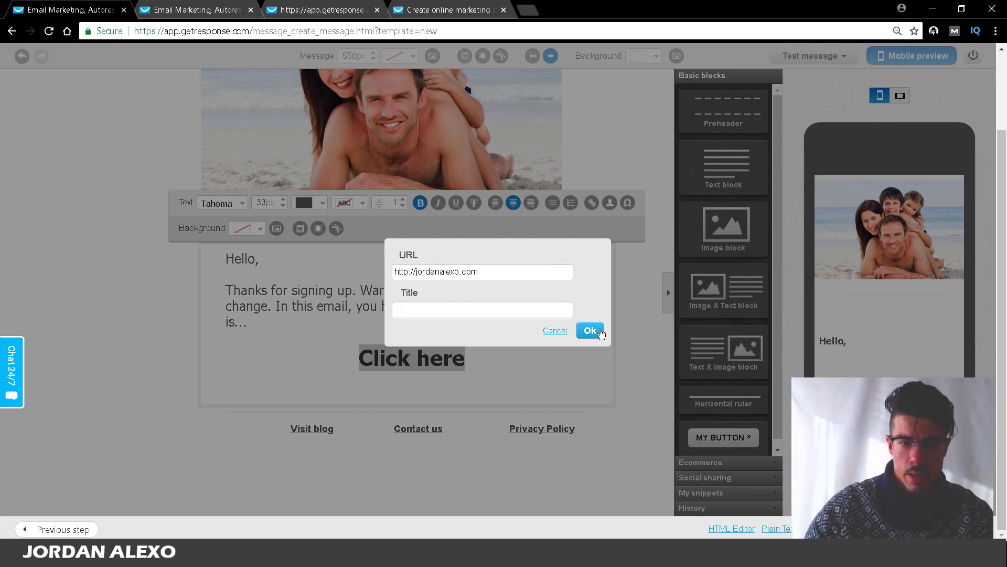
click(595, 330)
click(535, 350)
key(Return)
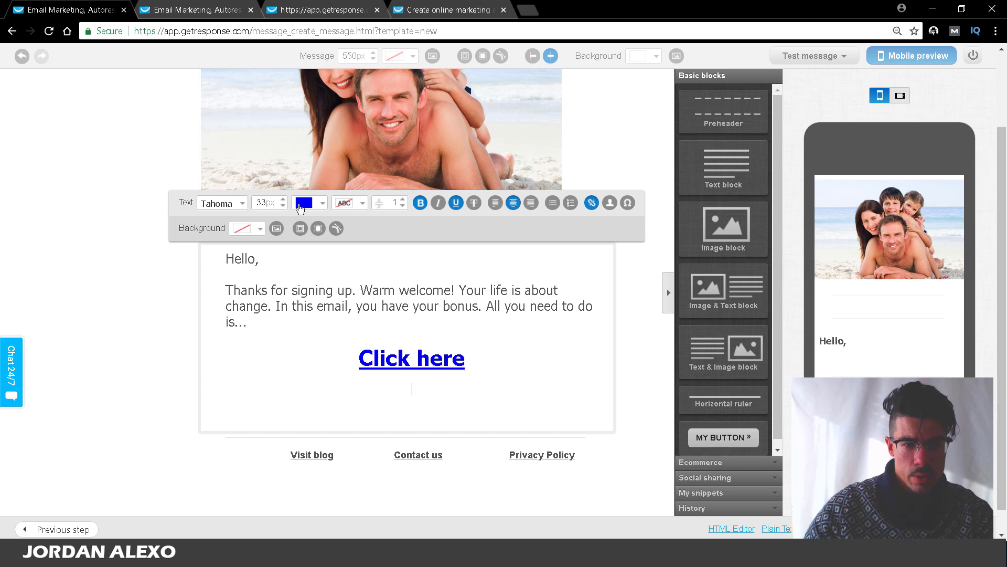
Step: Paste a copy of the welcome paragraph on a new line below 'Click here'
drag(306, 318, 279, 361)
key(ctrl+c)
click(308, 403)
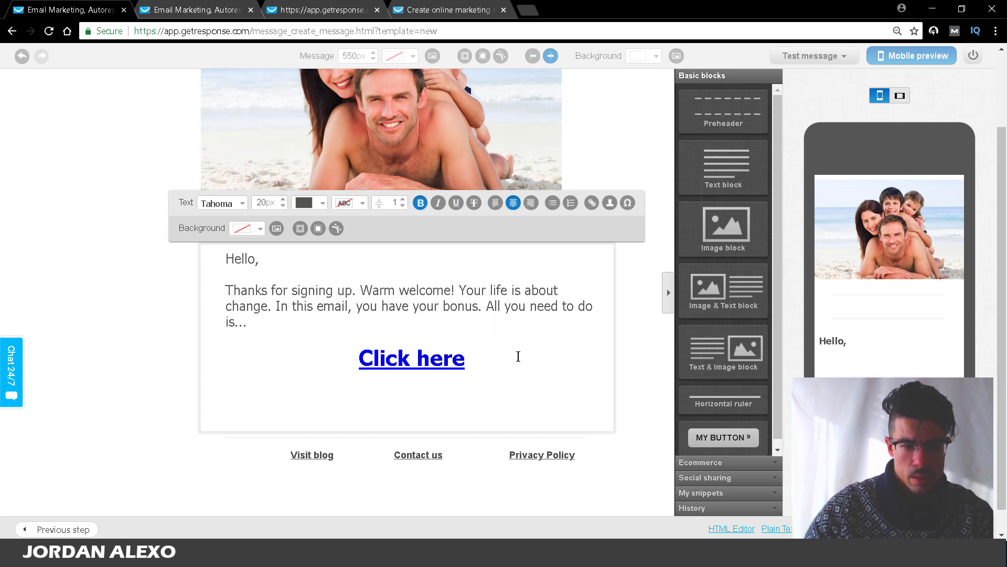
key(ctrl+v)
key(ctrl+z)
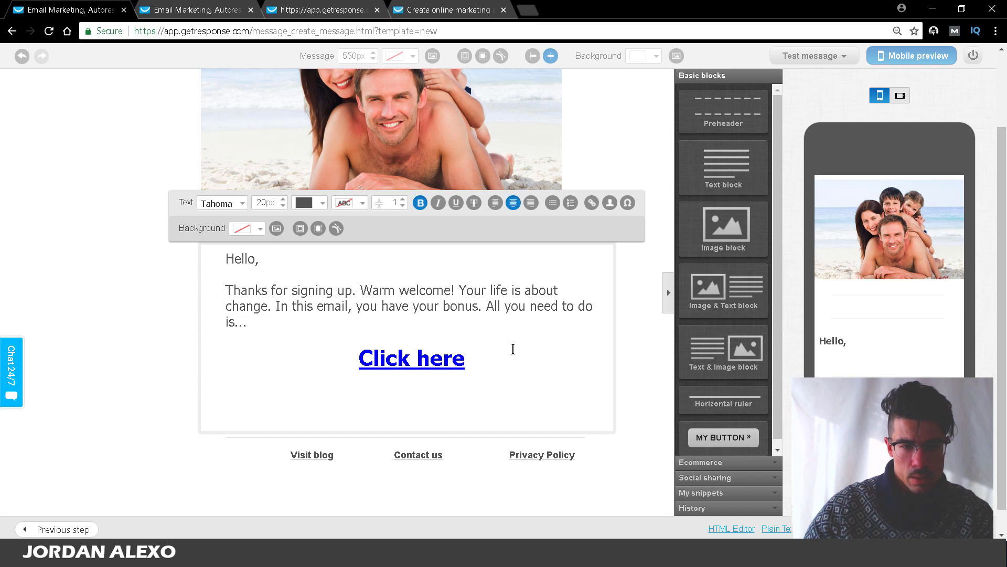
triple_click(281, 304)
key(ctrl+c)
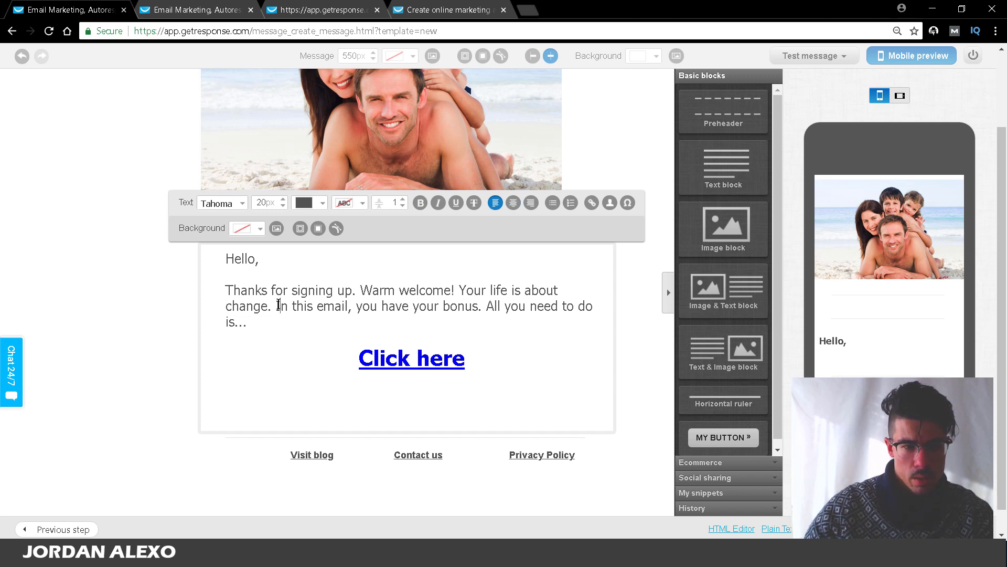
click(341, 359)
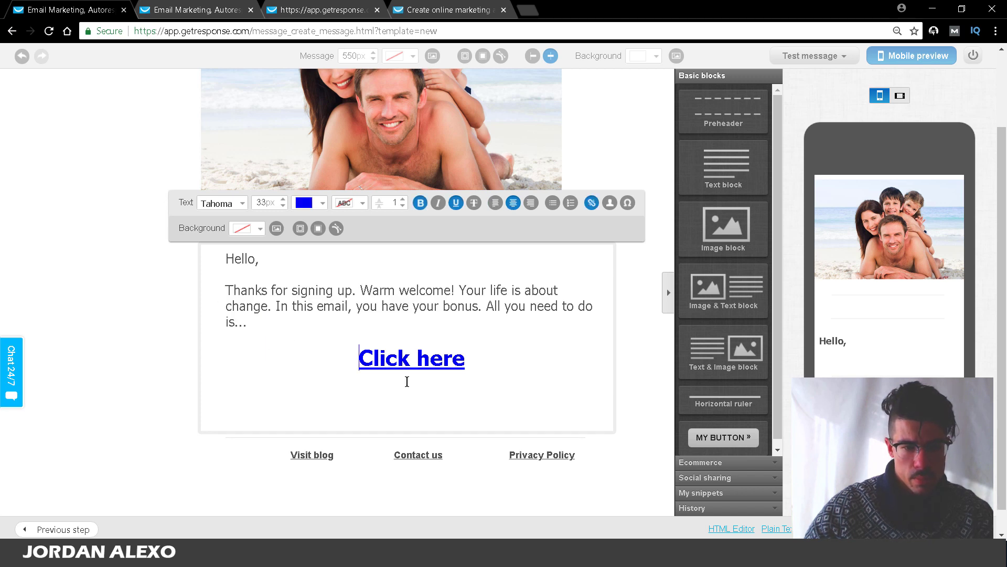
click(475, 368)
key(Return)
key(ctrl+v)
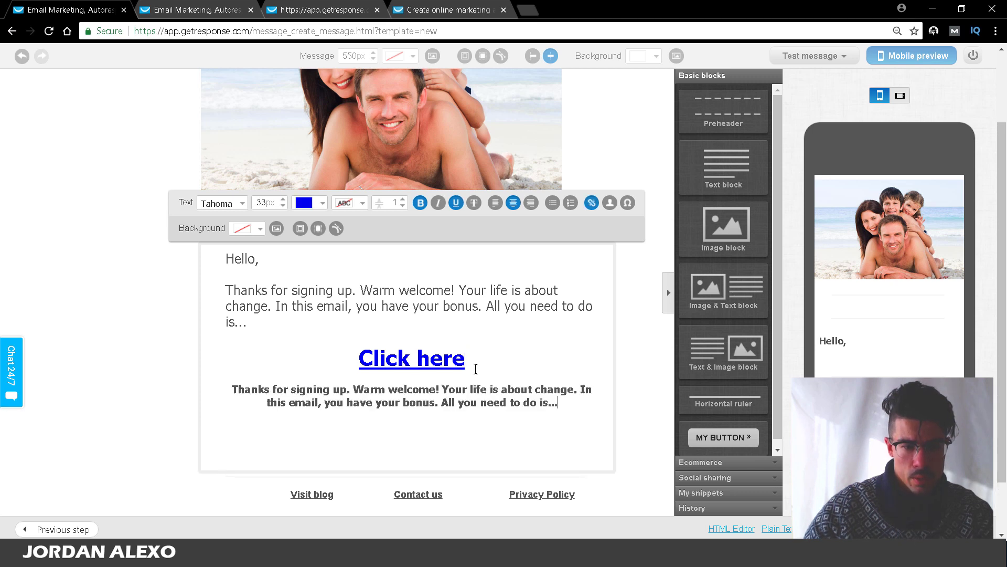
Step: Set the pasted paragraph to 20px regular-weight text
drag(561, 404, 217, 385)
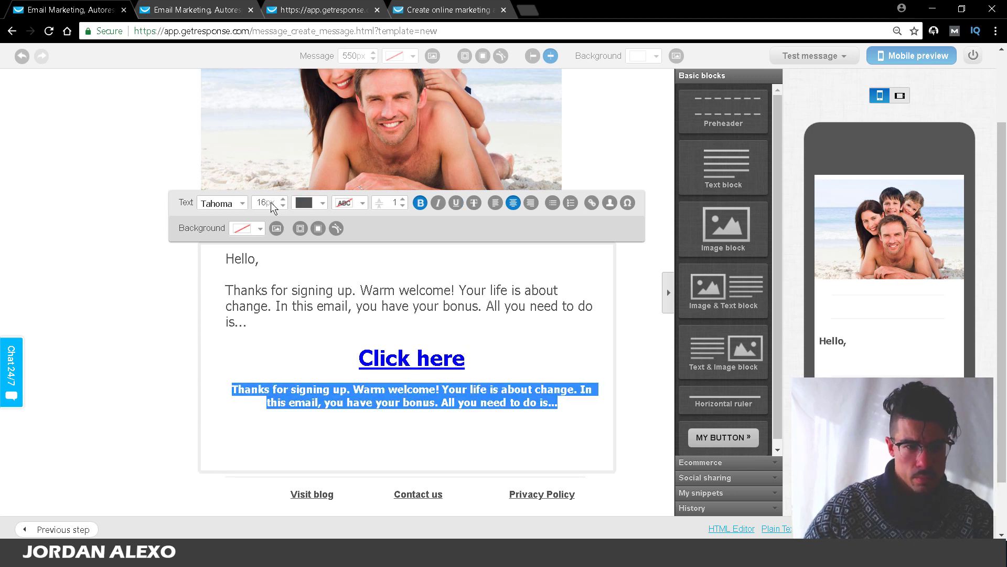
click(272, 204)
click(282, 199)
click(282, 199)
click(282, 200)
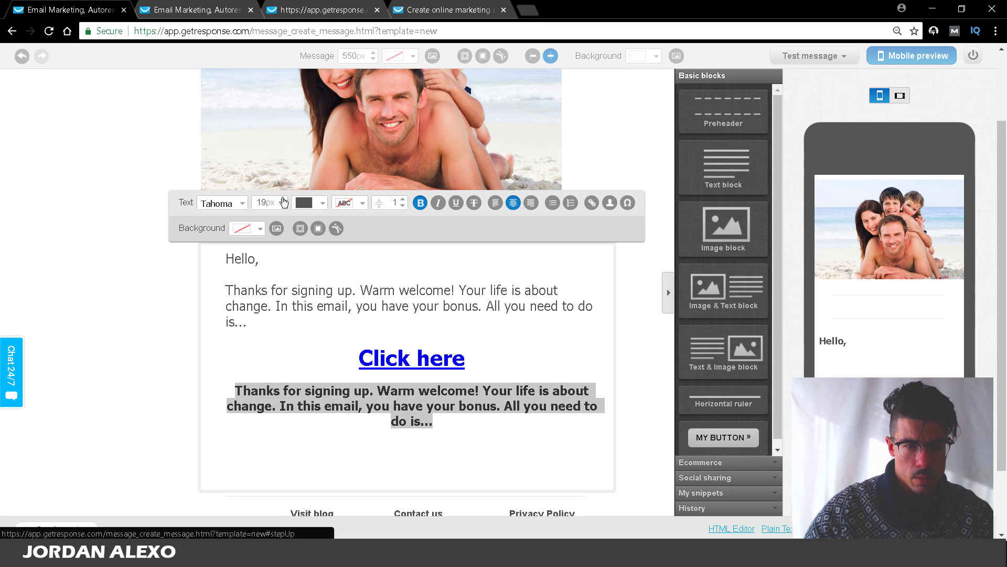
click(283, 199)
click(420, 202)
click(394, 421)
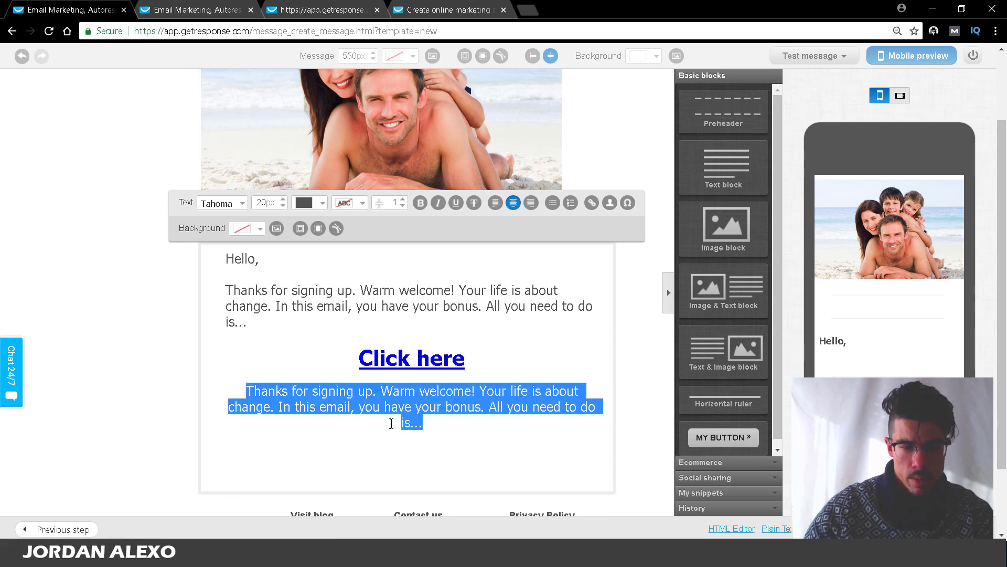
Step: Replace the pasted paragraph with 'If you have any question just send it here:' and the author's e-mail address
drag(419, 421, 247, 391)
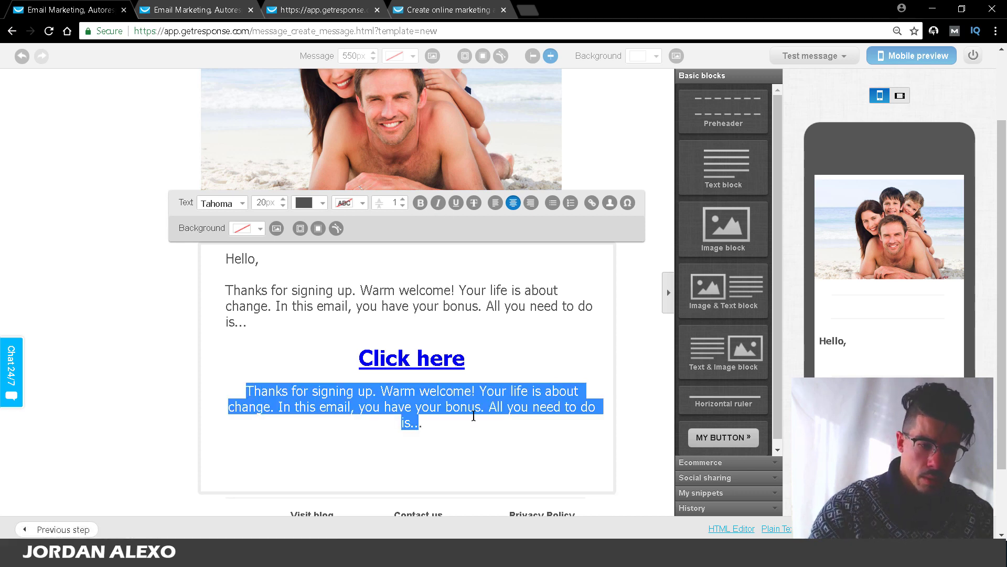
key(BackSpace)
text(If you have nay a)
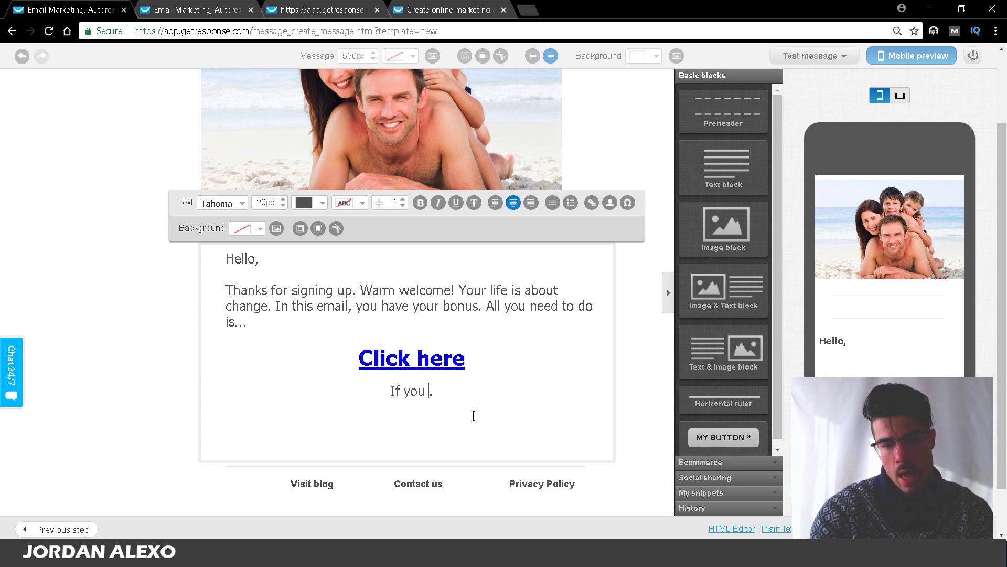
key(BackSpace)
key(BackSpace)
key(BackSpace)
key(BackSpace)
key(BackSpace)
text(any question f)
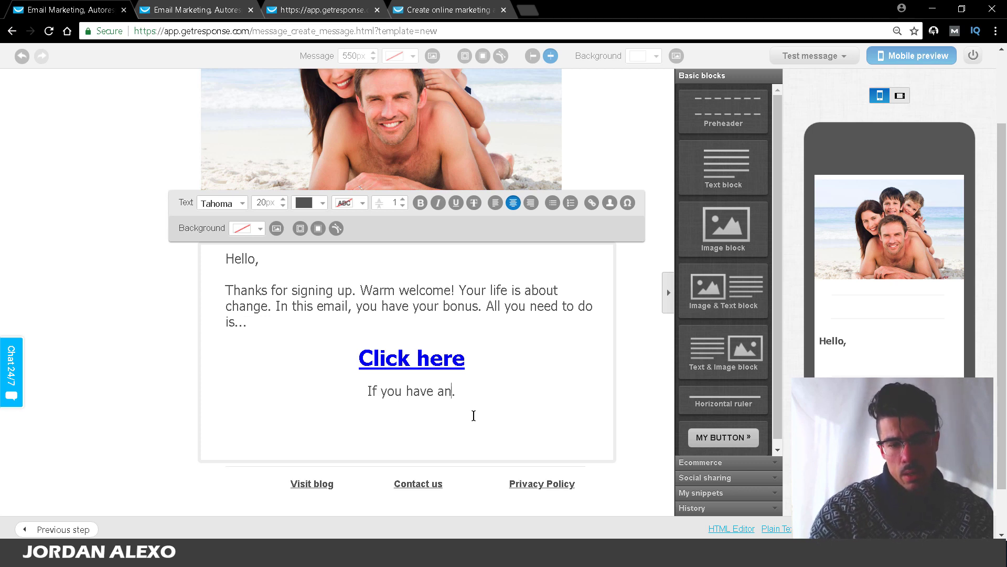
text(eel)
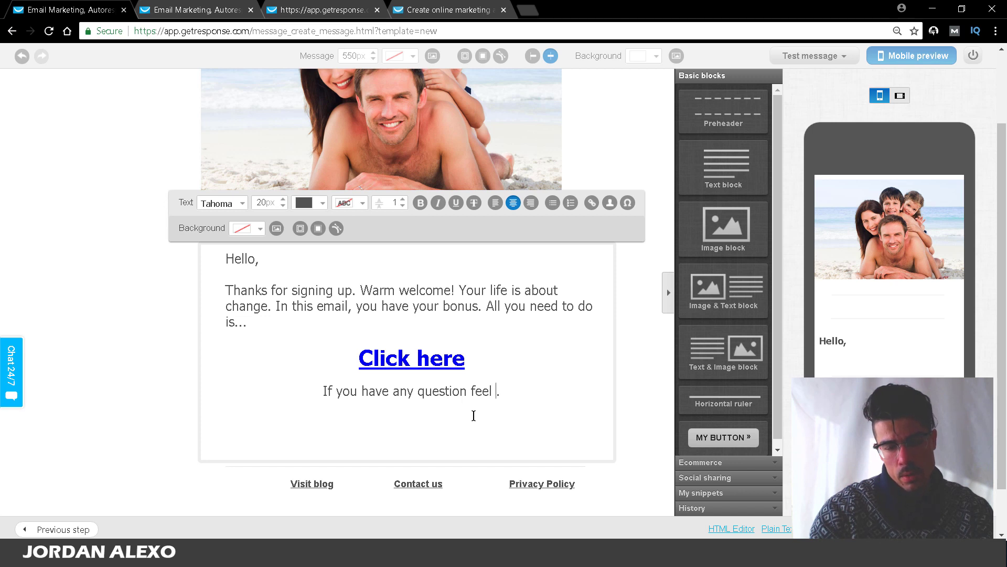
text( fre)
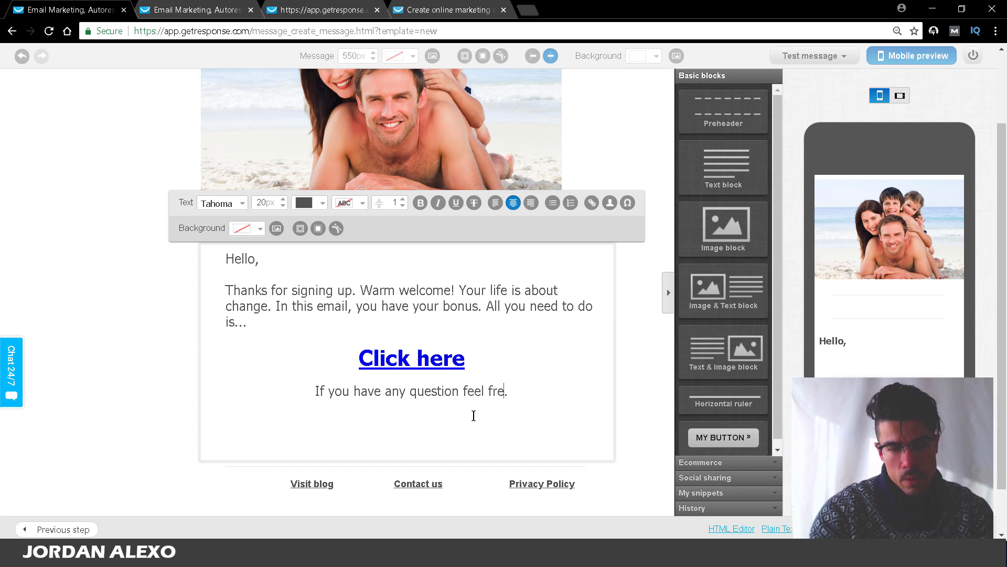
text(e to)
key(BackSpace)
key(BackSpace)
key(BackSpace)
key(BackSpace)
key(BackSpace)
key(BackSpace)
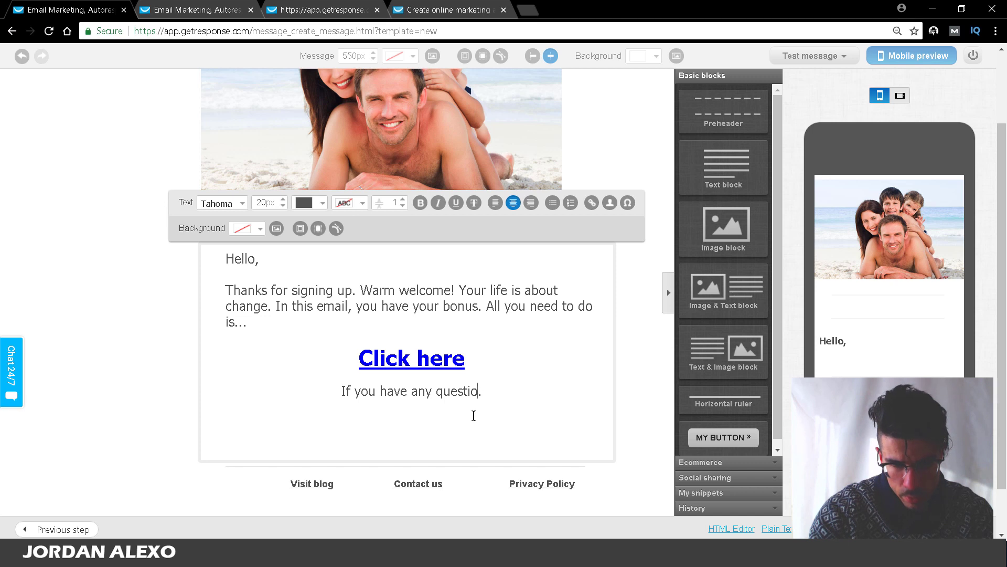
text(nd i)
text(t)
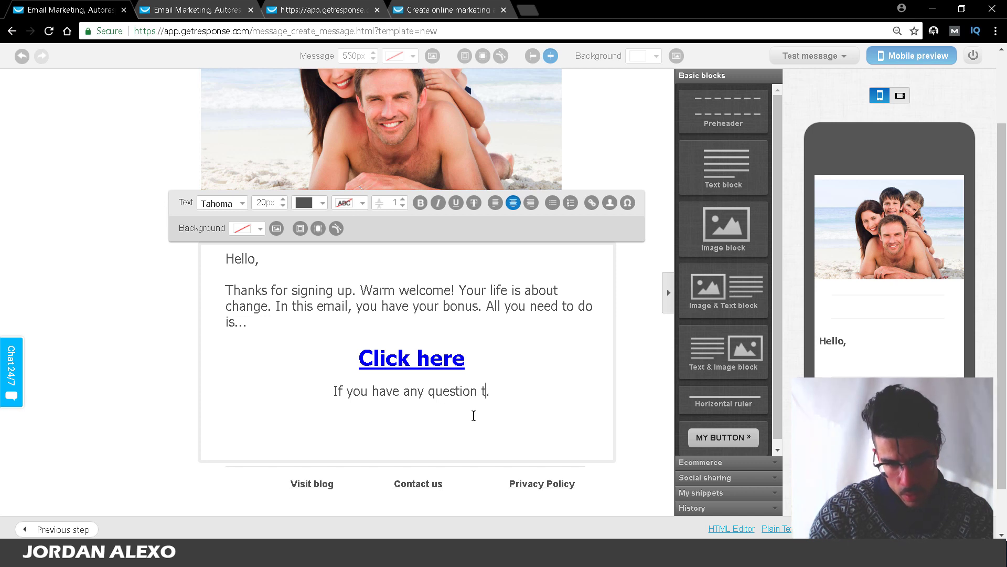
key(BackSpace)
text(just send it )
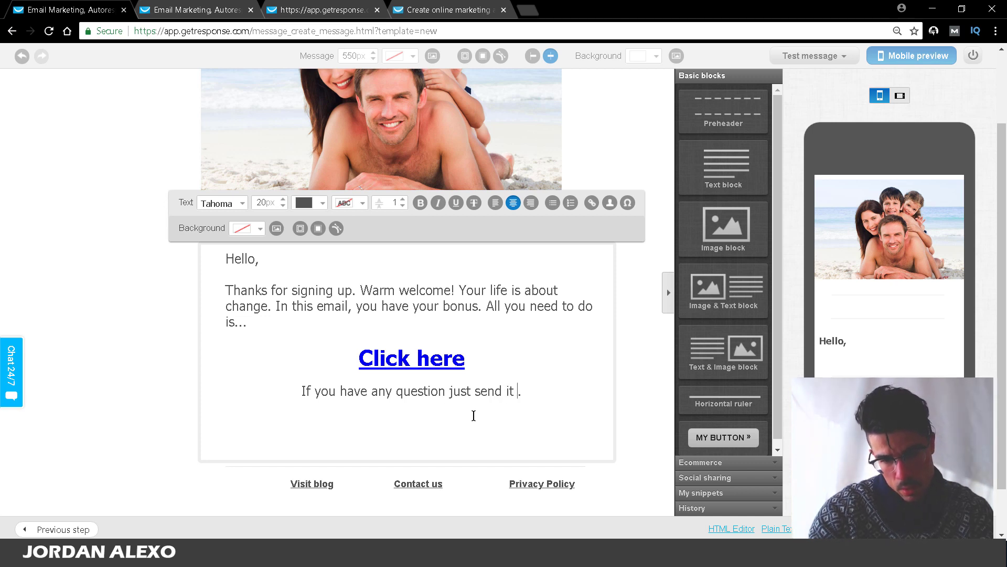
text(here: jho)
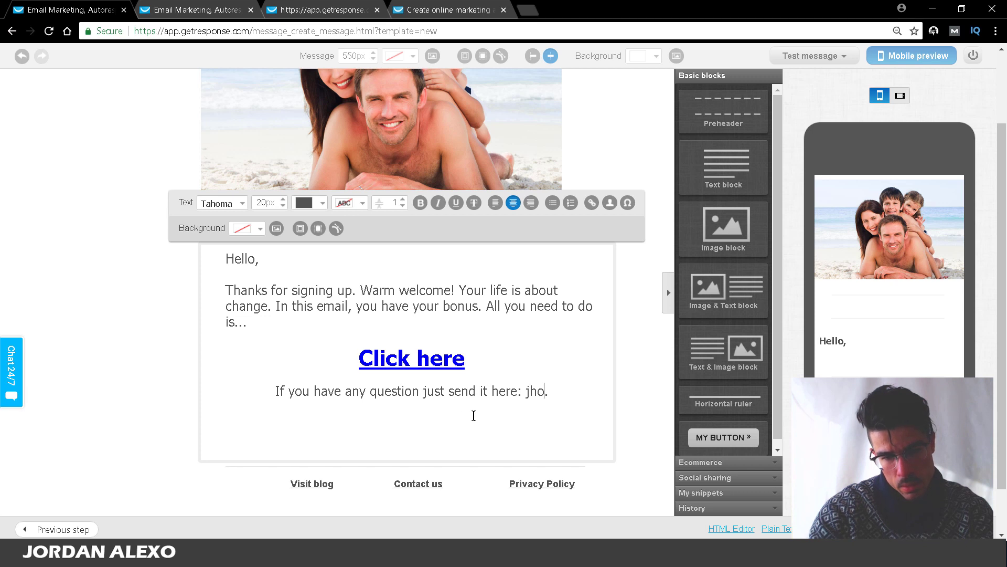
key(BackSpace)
key(BackSpace)
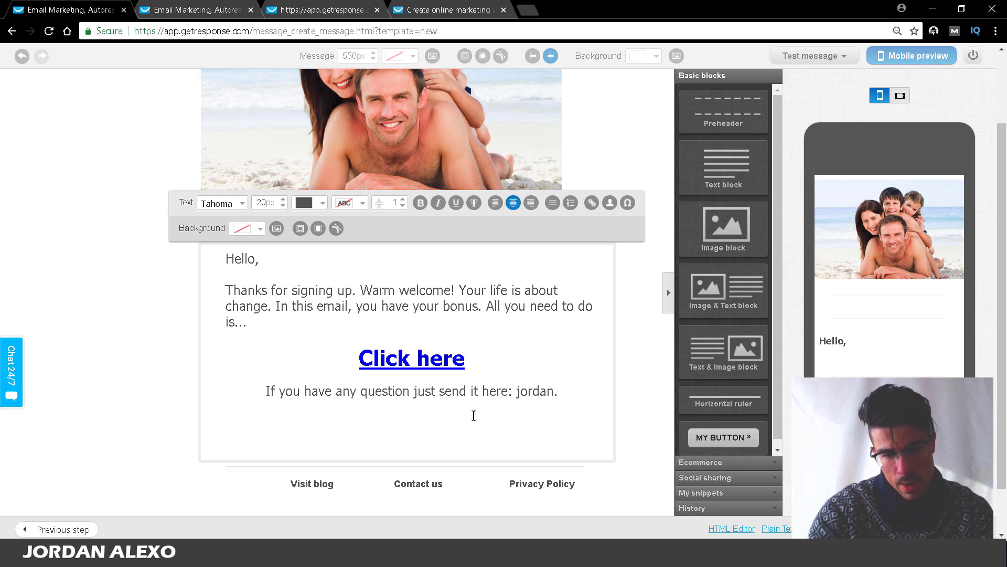
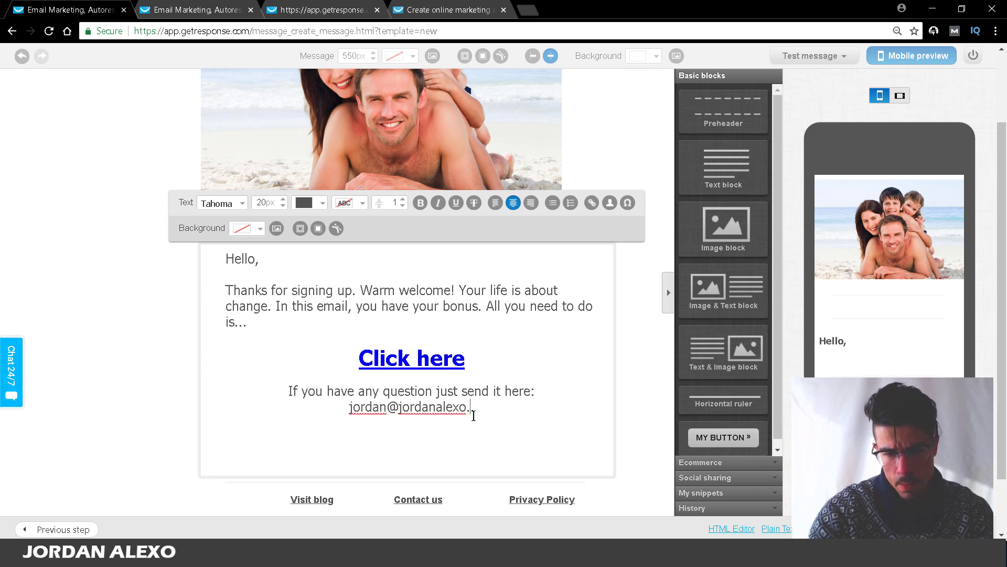
Step: Add a 'Best,' sign-off with the sender's name on the line below it, under the e-mail line
click(514, 414)
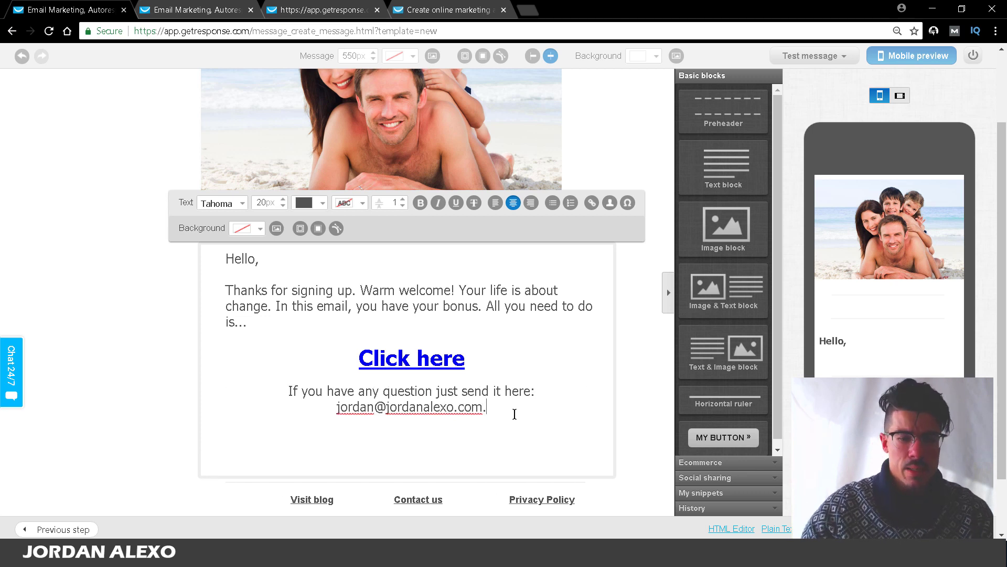
key(Return)
key(Return)
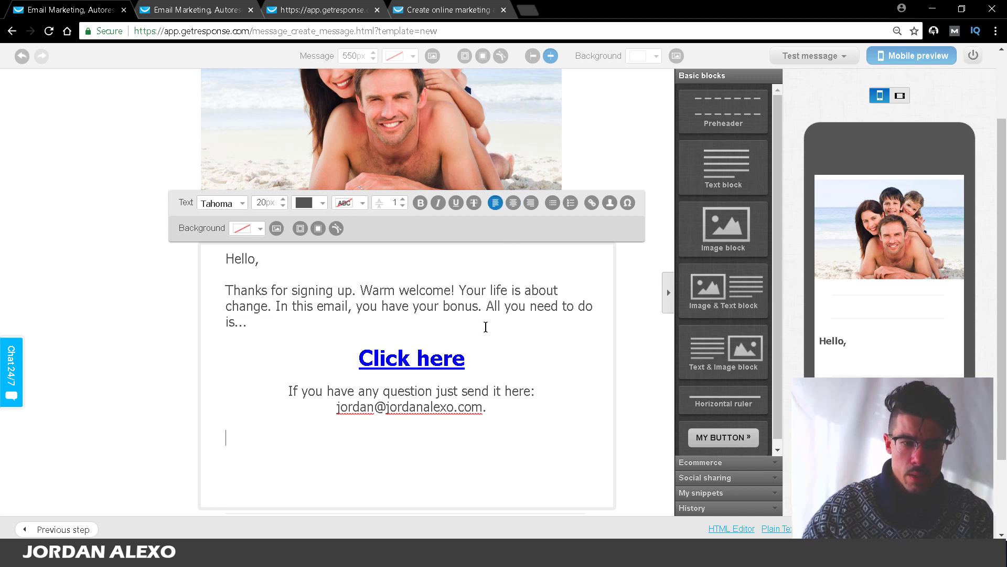
text(Best,)
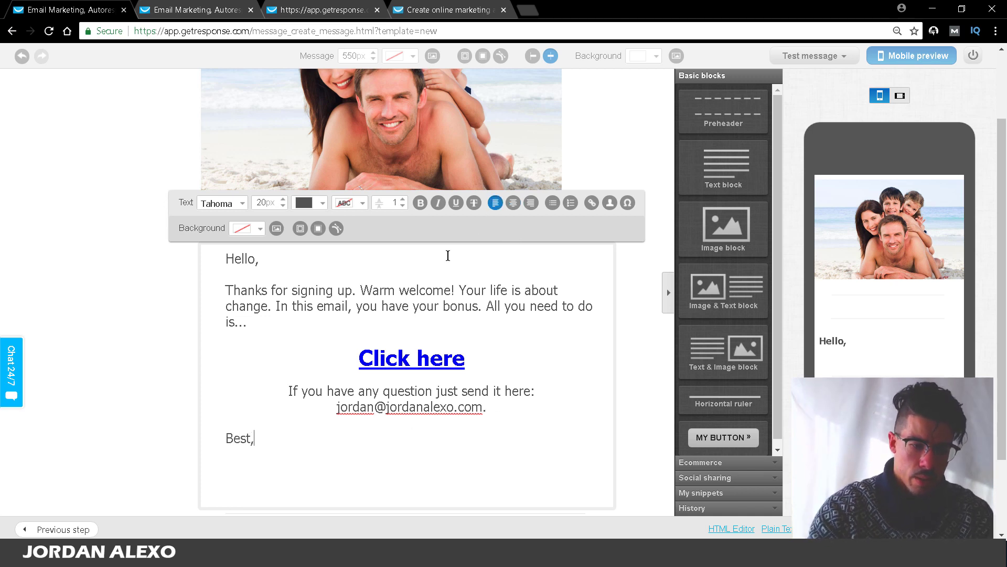
key(Return)
text(Jor)
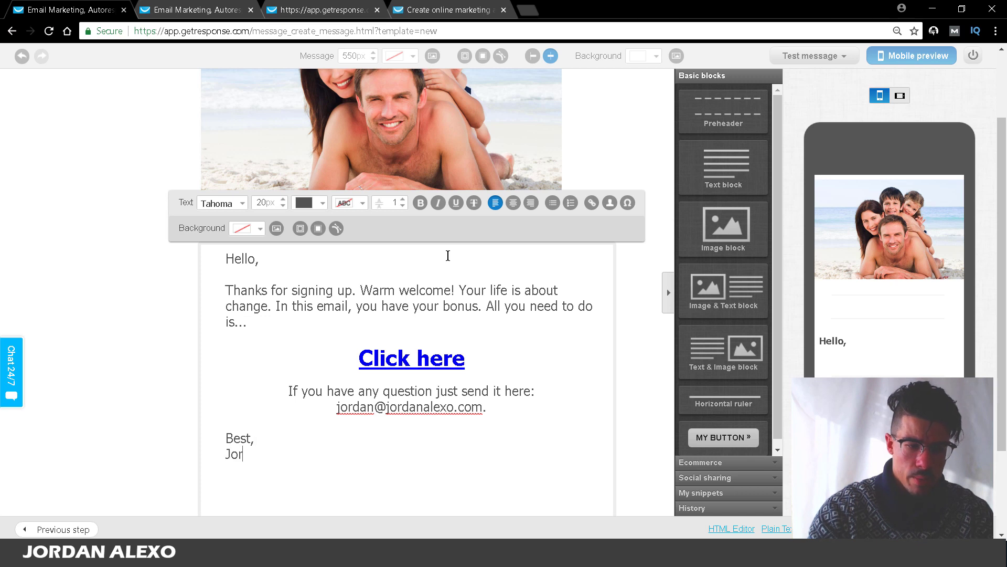
text(dan Alexo)
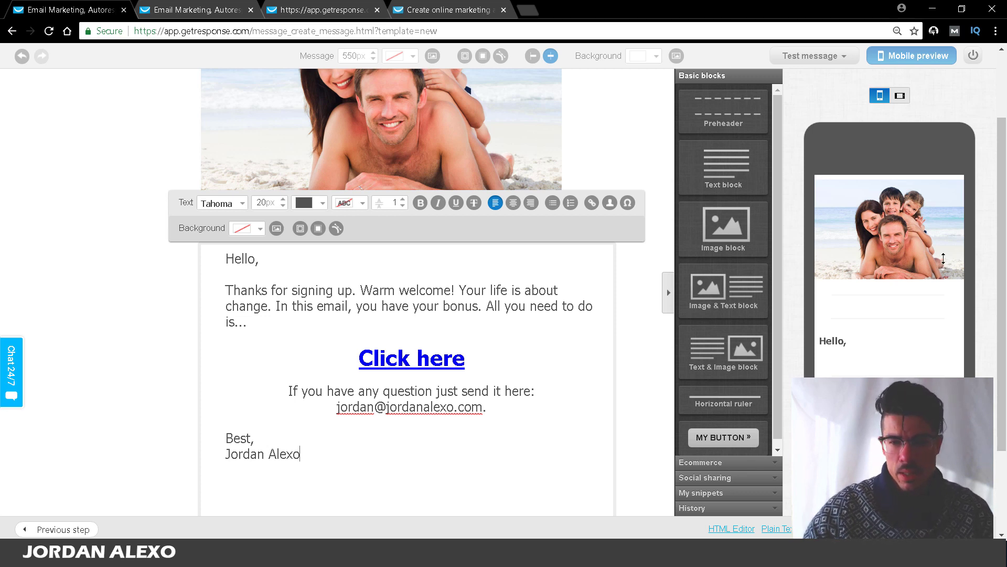
drag(1004, 212, 1006, 254)
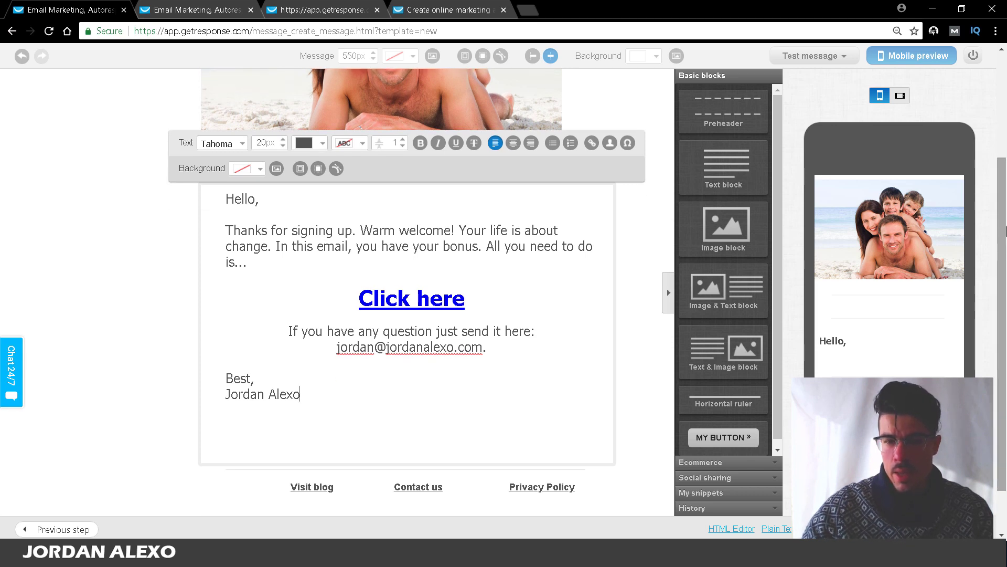
drag(1004, 280, 1000, 256)
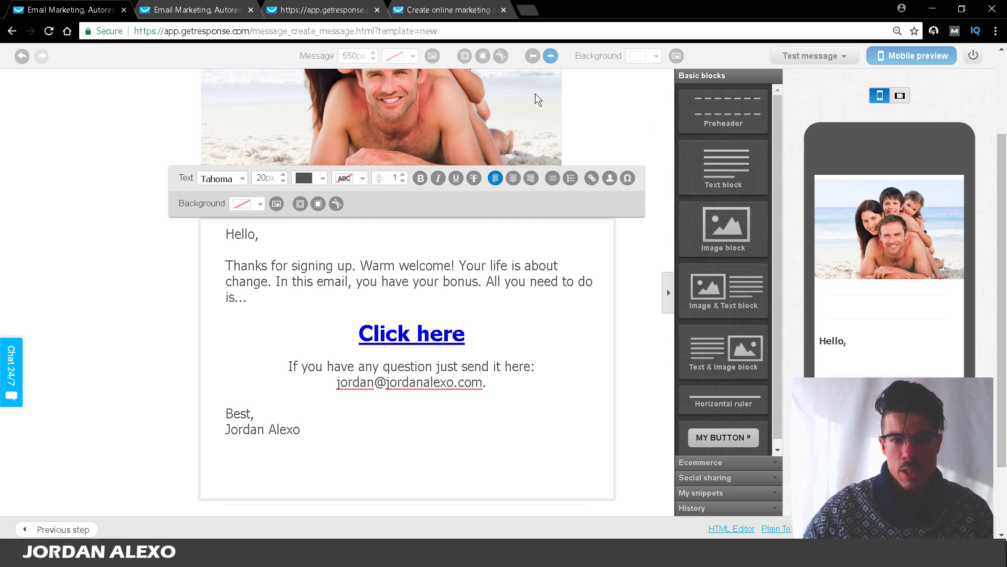
Step: Insert a horizontal divider line between the header image and the 'Hello,' greeting
click(505, 109)
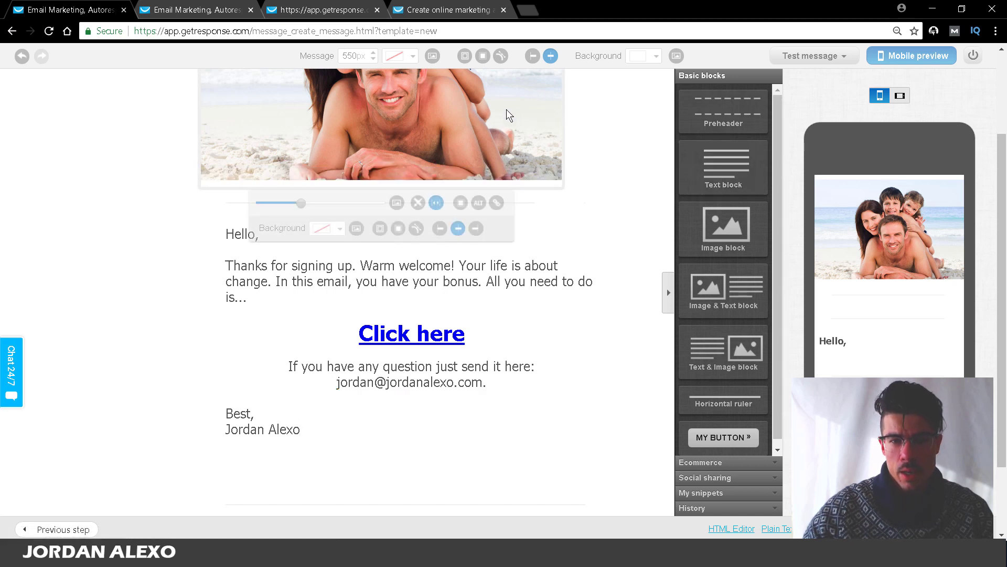
click(578, 232)
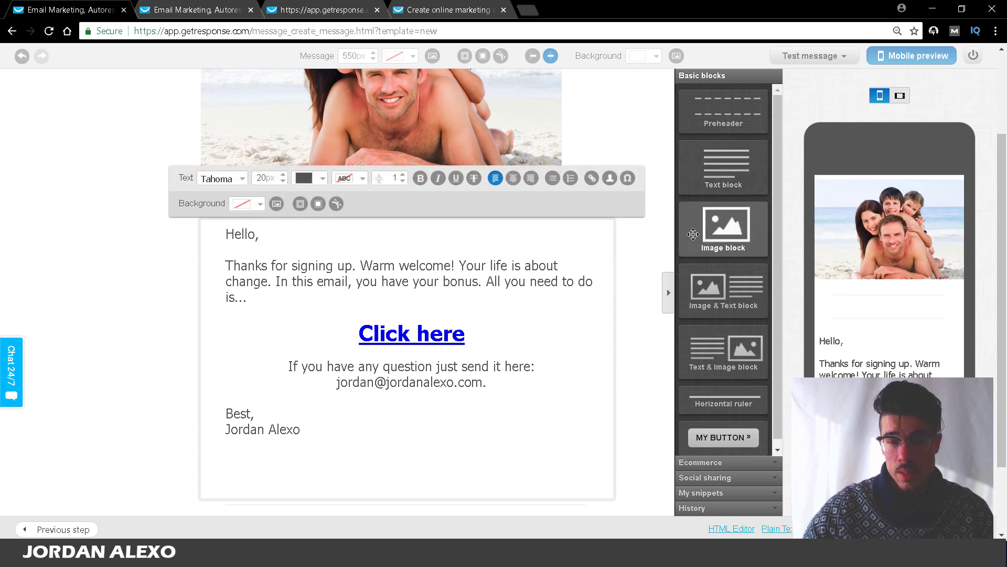
click(543, 118)
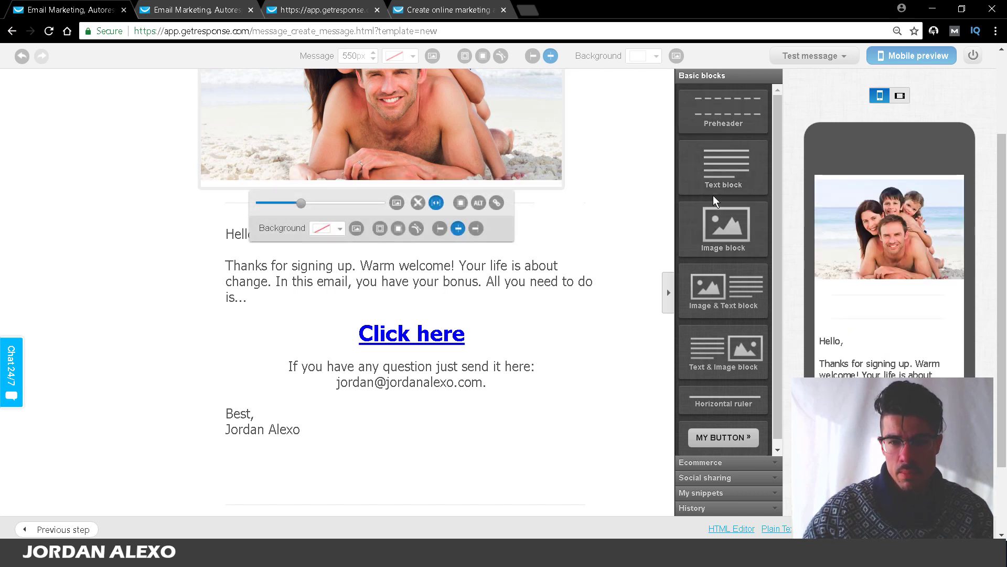
scroll(775, 299, down, 1)
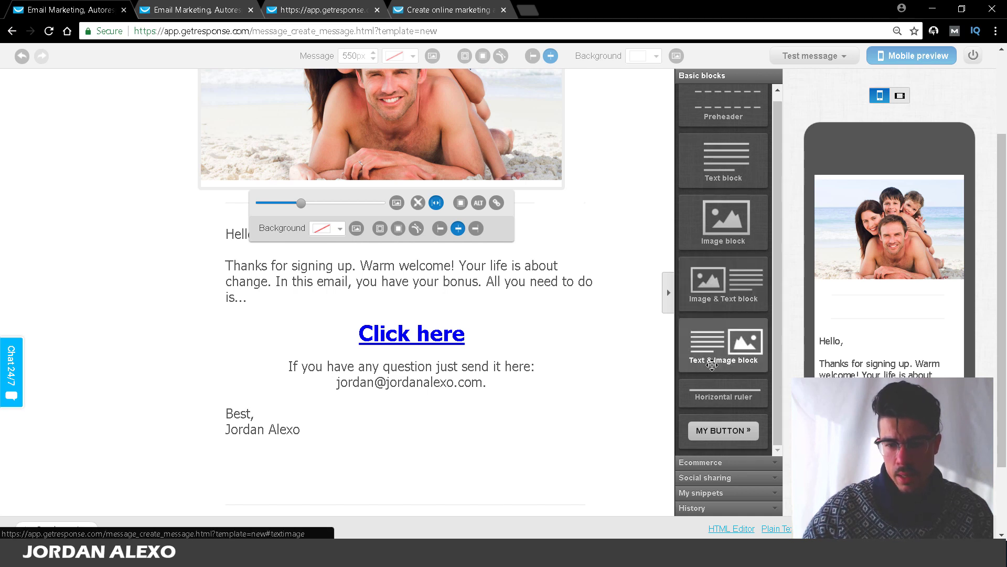
mouse_move(748, 394)
mouse_down()
mouse_move(327, 400)
mouse_move(387, 461)
mouse_up()
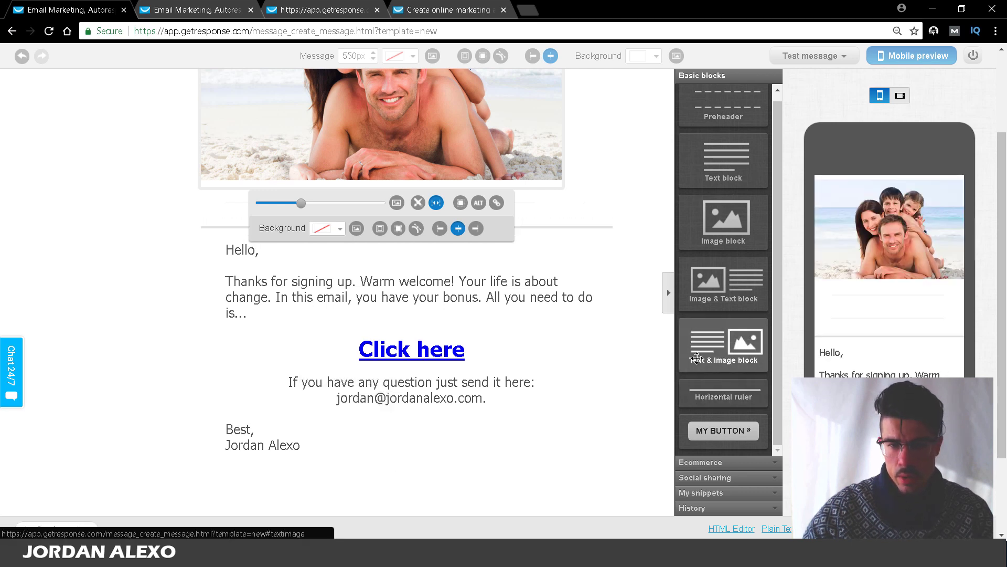
Step: Check the Visit blog, Contact us and Privacy Policy footer links unchanged, then show Social sharing blocks
scroll(606, 355, down, 2)
click(420, 429)
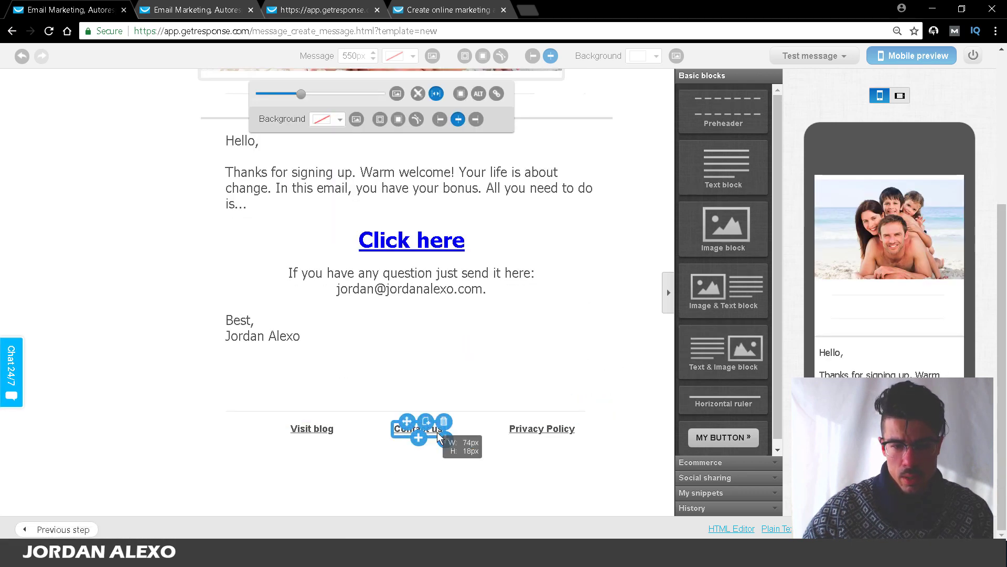
mouse_move(315, 428)
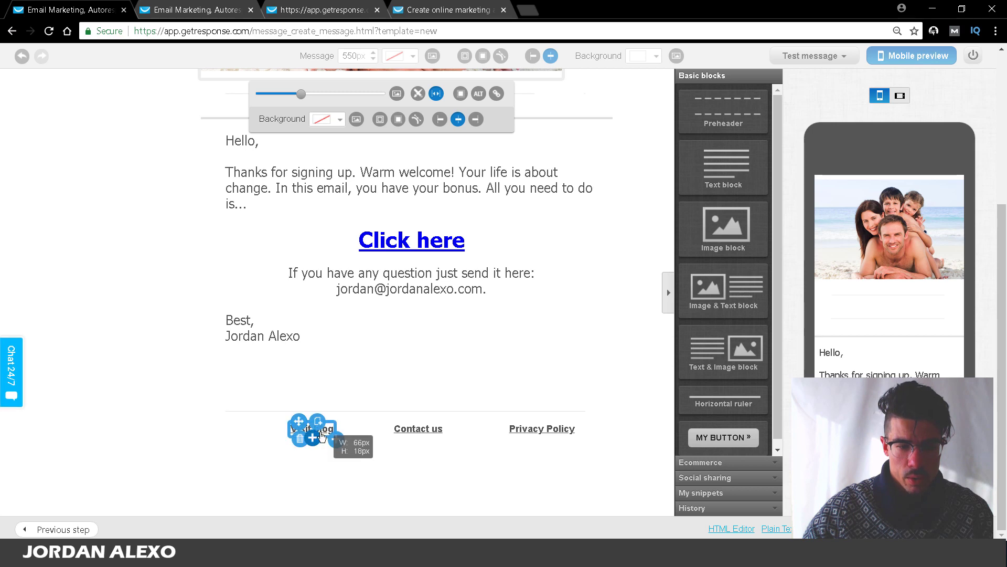
click(327, 431)
click(325, 431)
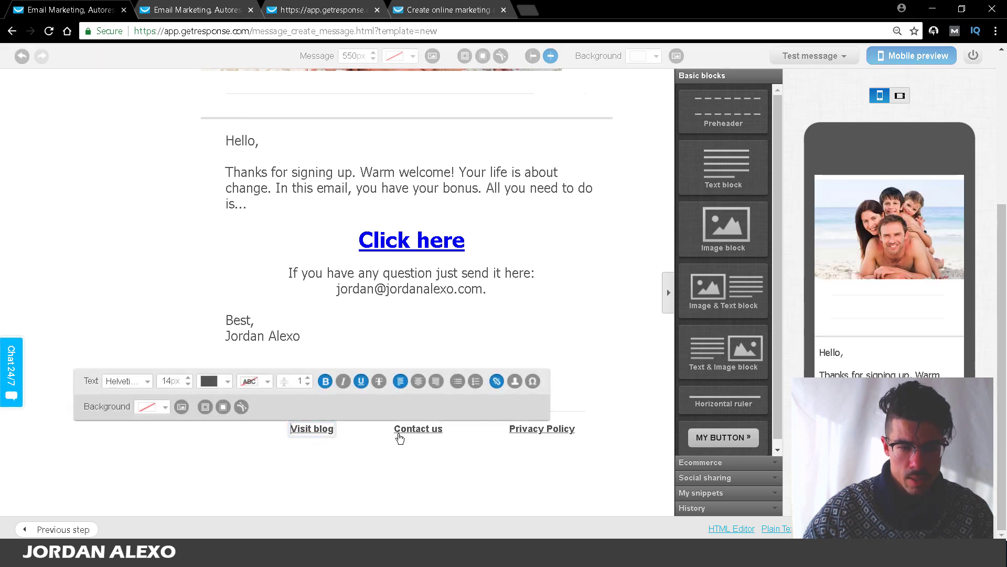
click(497, 381)
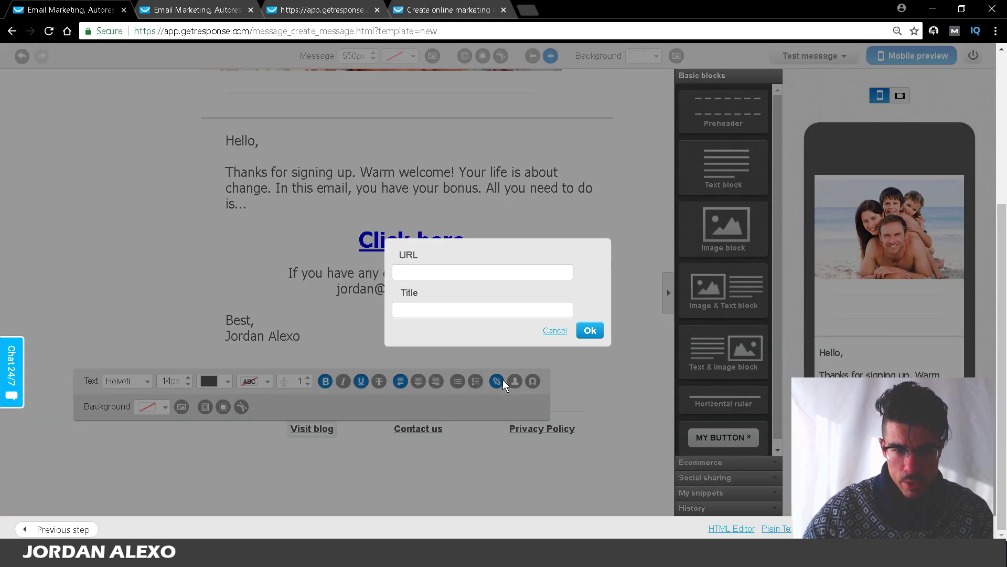
click(548, 332)
click(423, 429)
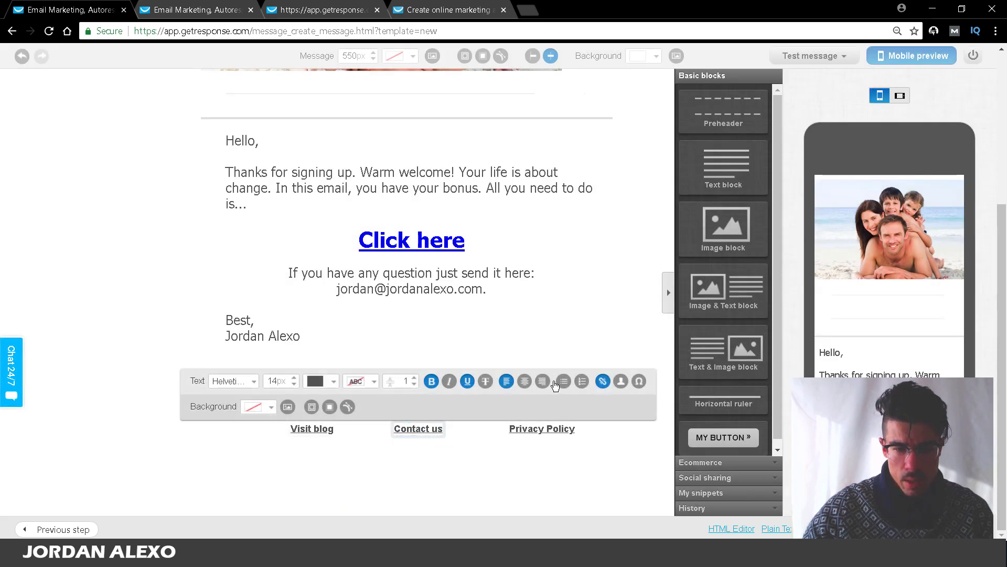
click(540, 429)
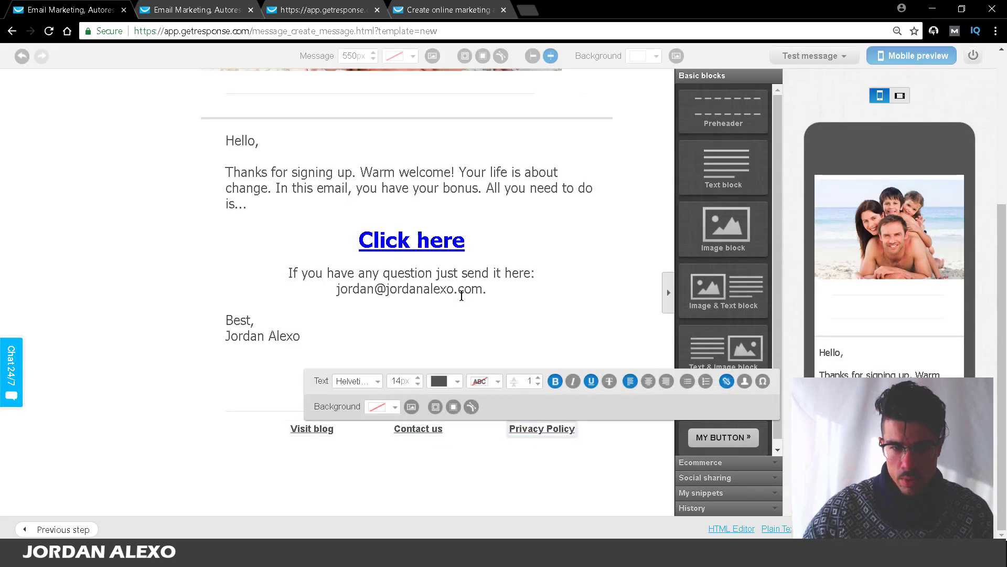
click(462, 295)
click(746, 478)
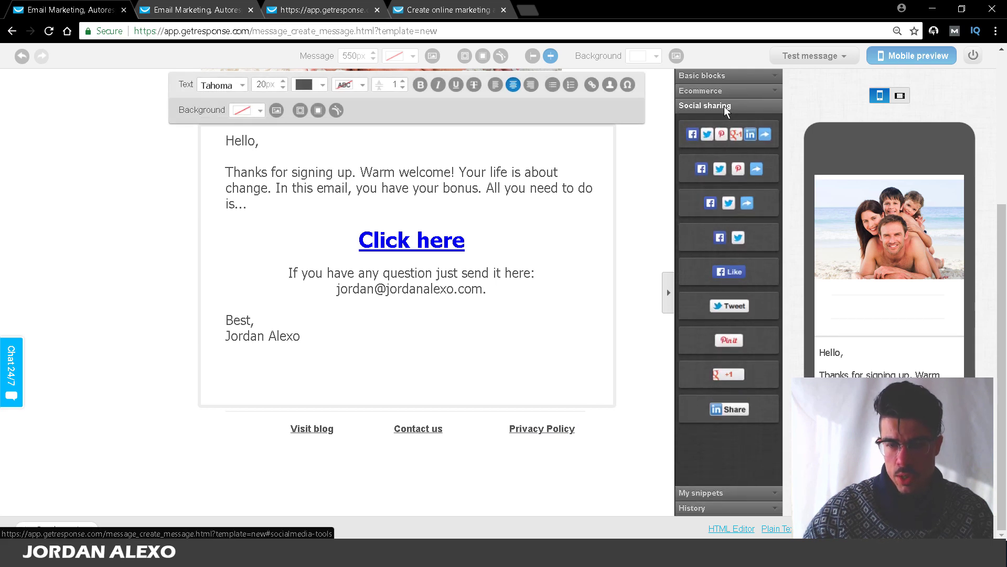
Step: Add a row of share buttons and a Like button below the message body
drag(715, 133, 274, 432)
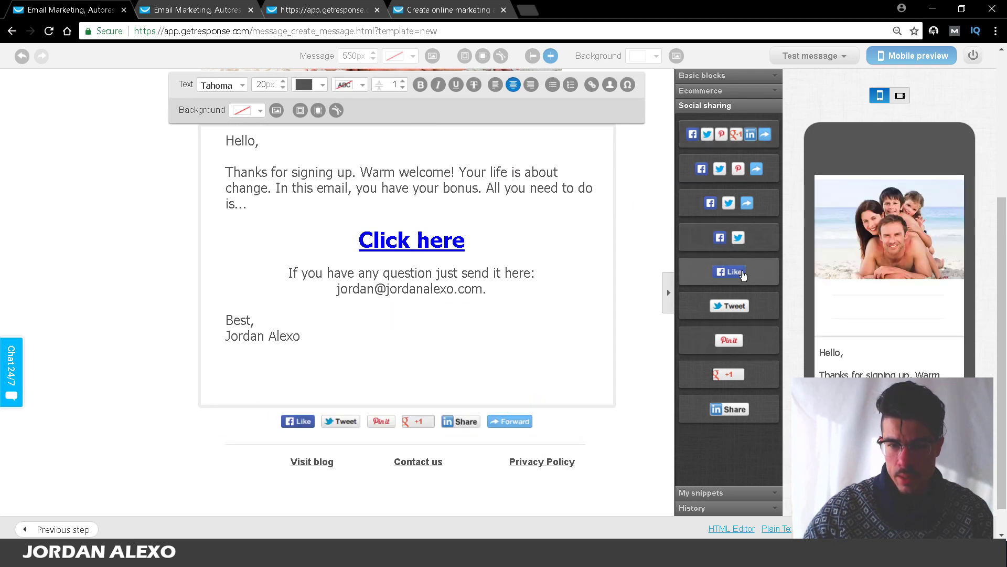
drag(742, 275, 355, 409)
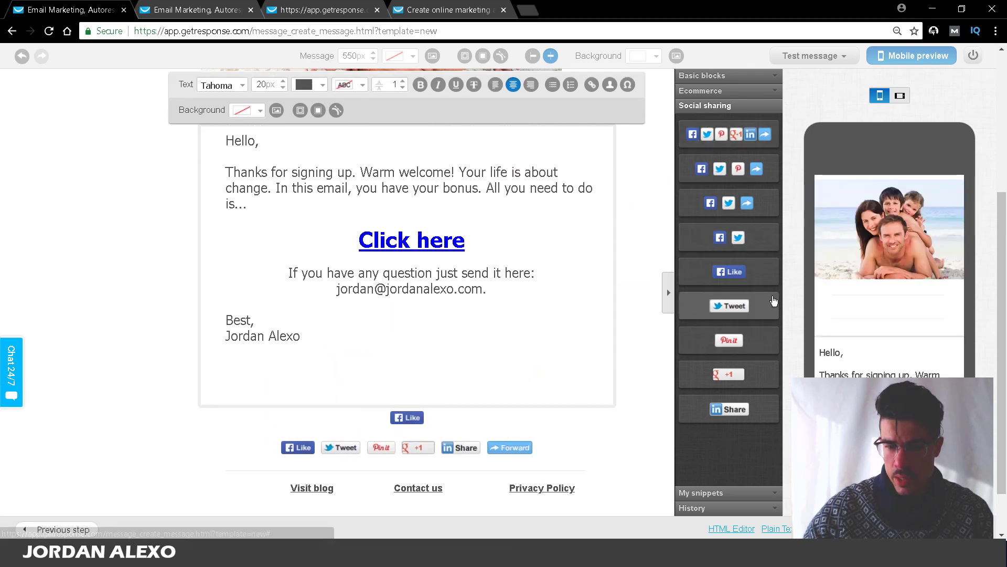
click(731, 92)
click(731, 82)
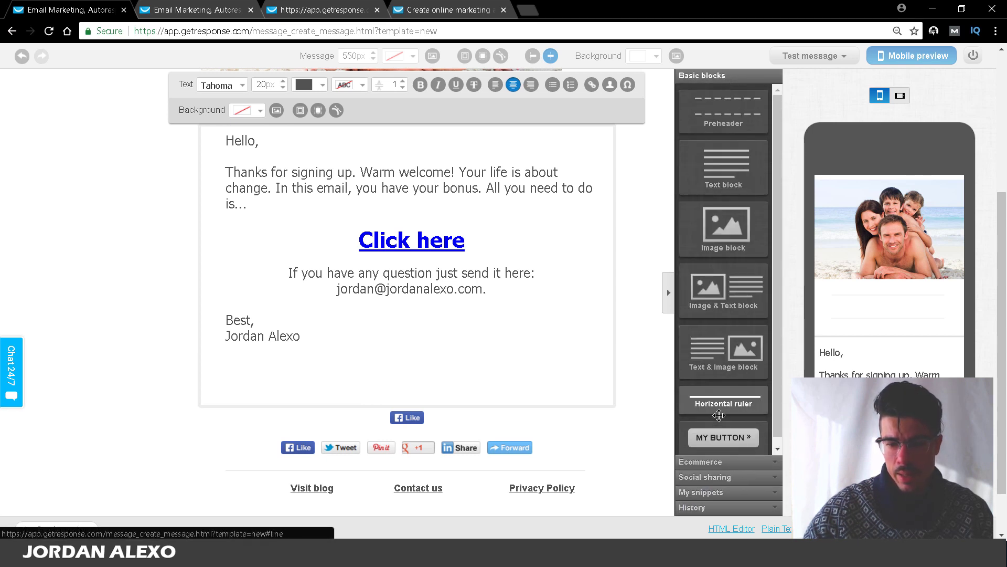
Step: Add a green MY BUTTON call-to-action block and delete the duplicate button
drag(724, 437, 413, 385)
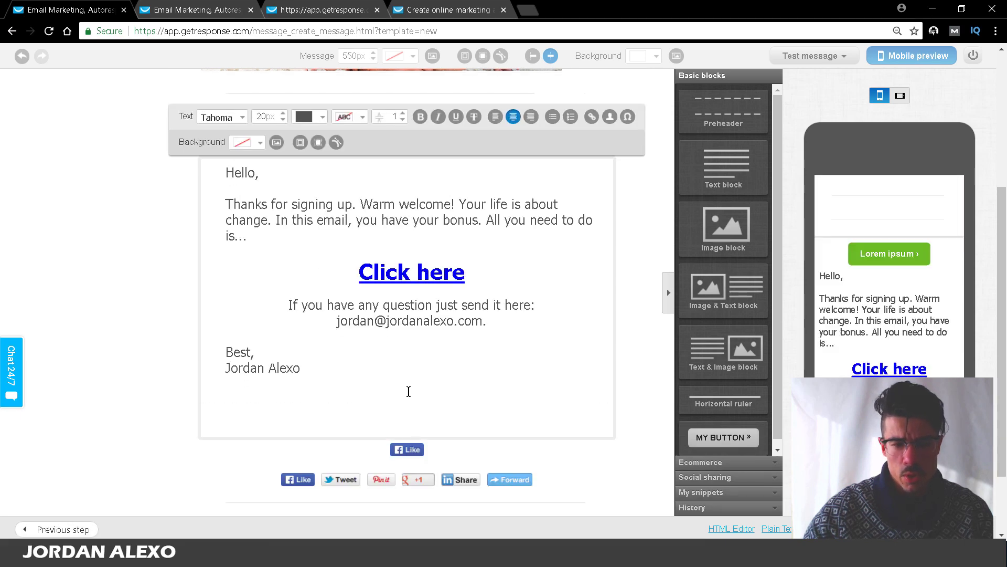
drag(724, 437, 442, 421)
click(411, 454)
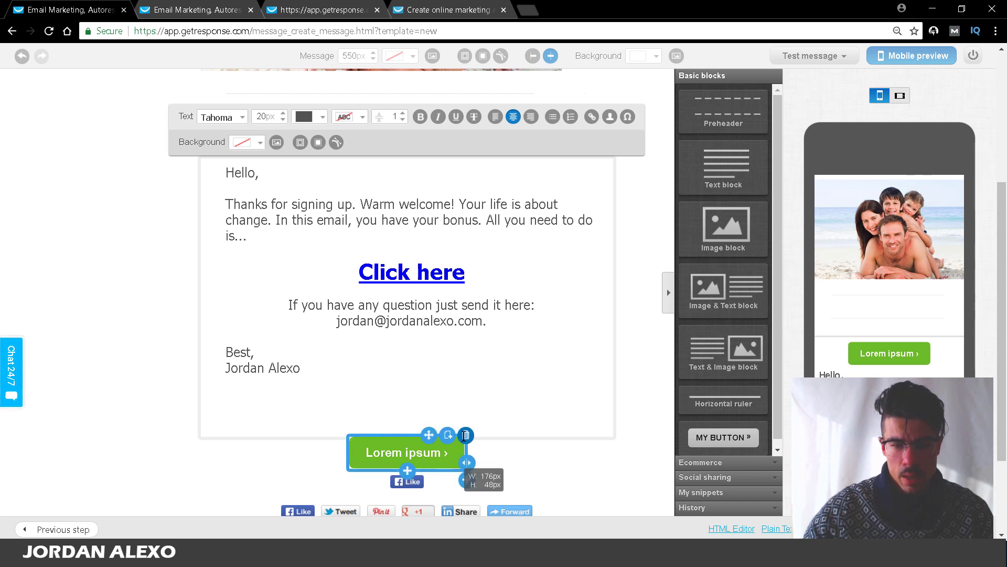
click(465, 435)
click(356, 270)
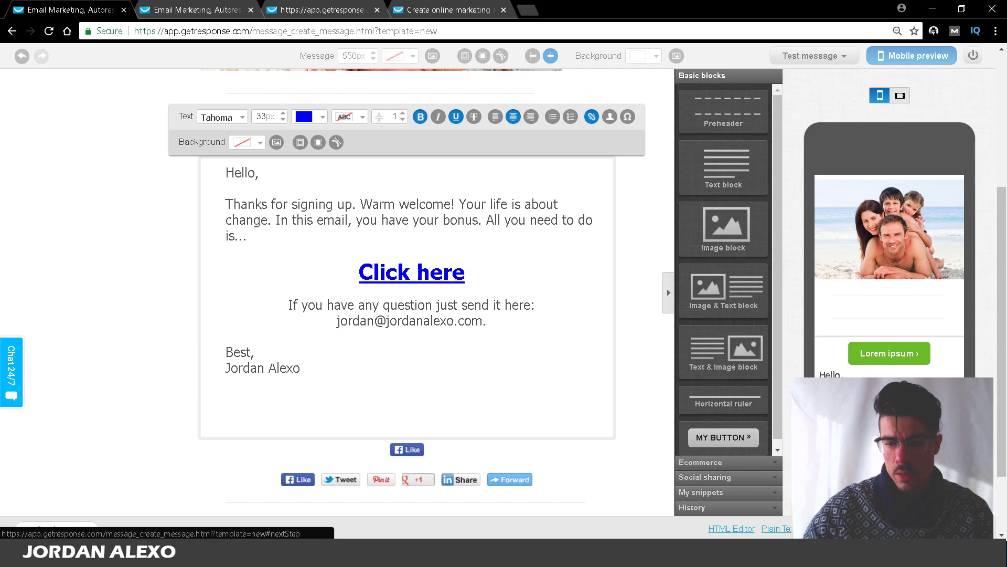
Step: Save and publish the 'Bonus welcoming message' autoresponder so it shows as On
click(944, 529)
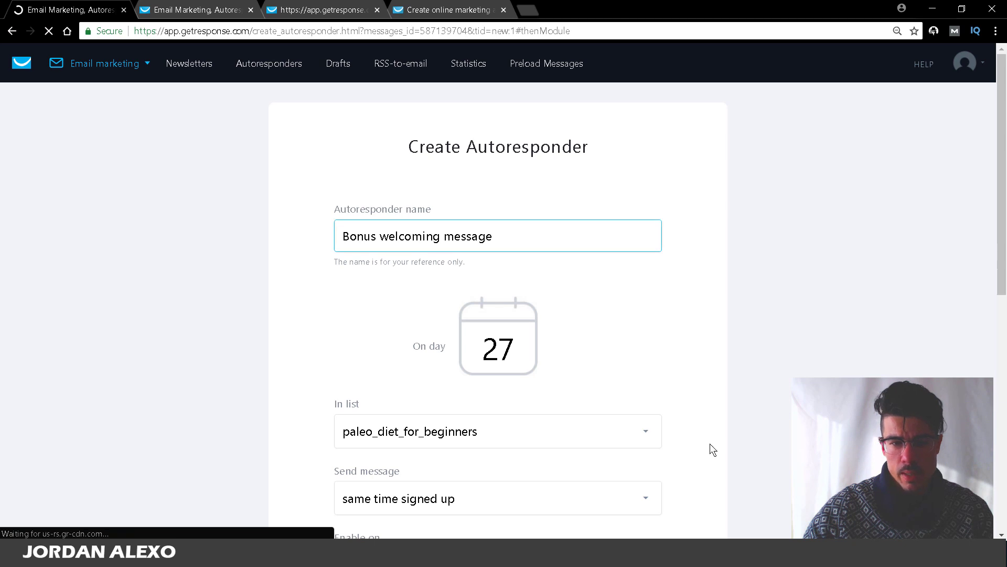
drag(1002, 233, 1001, 457)
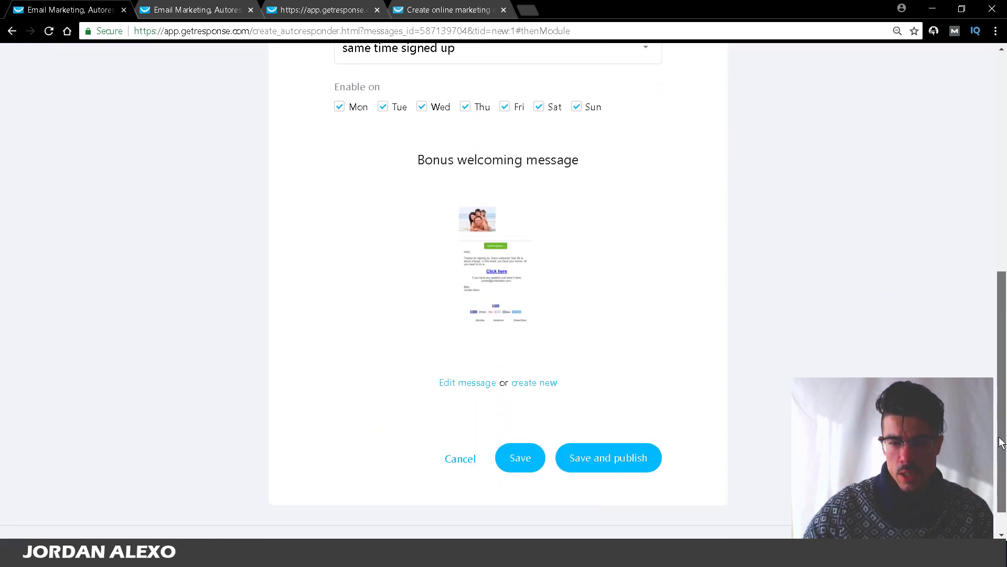
click(614, 459)
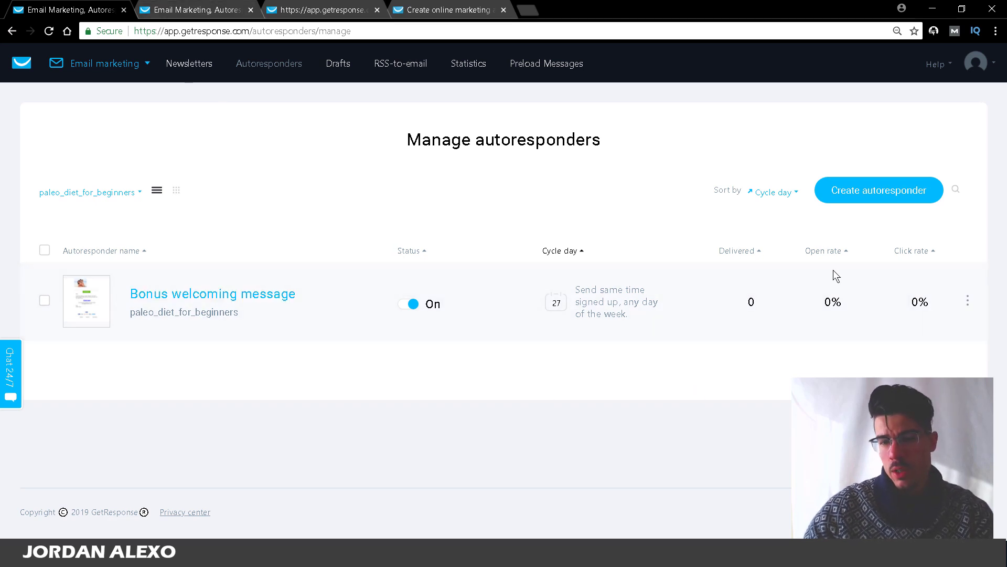
Step: Create a new autoresponder named '01 Message' on the paleo_diet_for_beginners list
mouse_move(1002, 83)
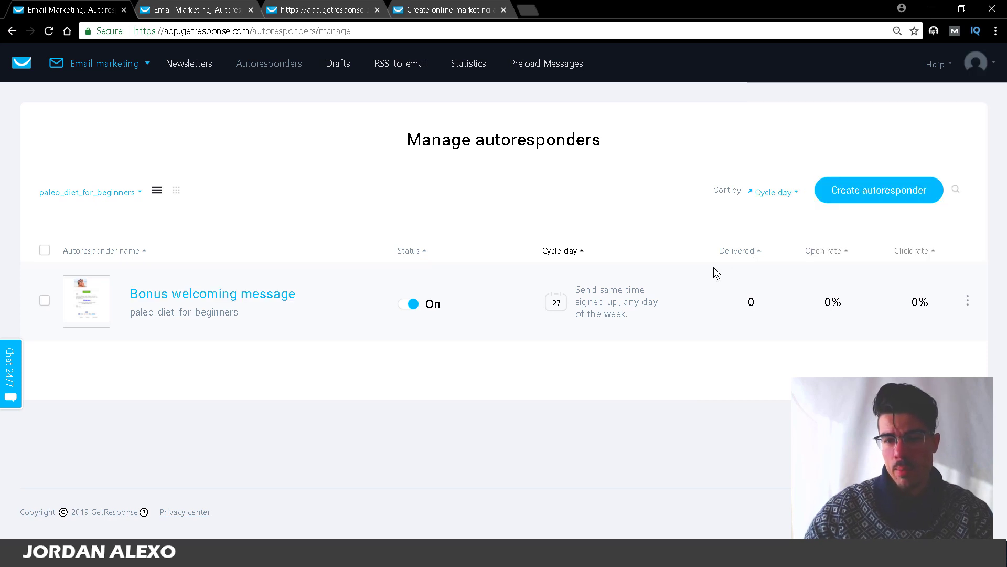
click(872, 200)
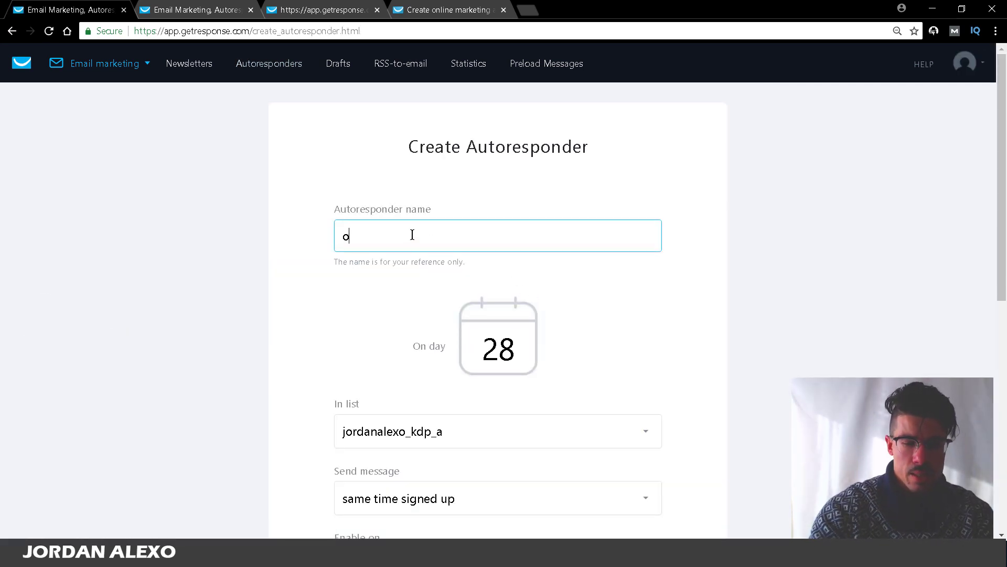
text(01 Message)
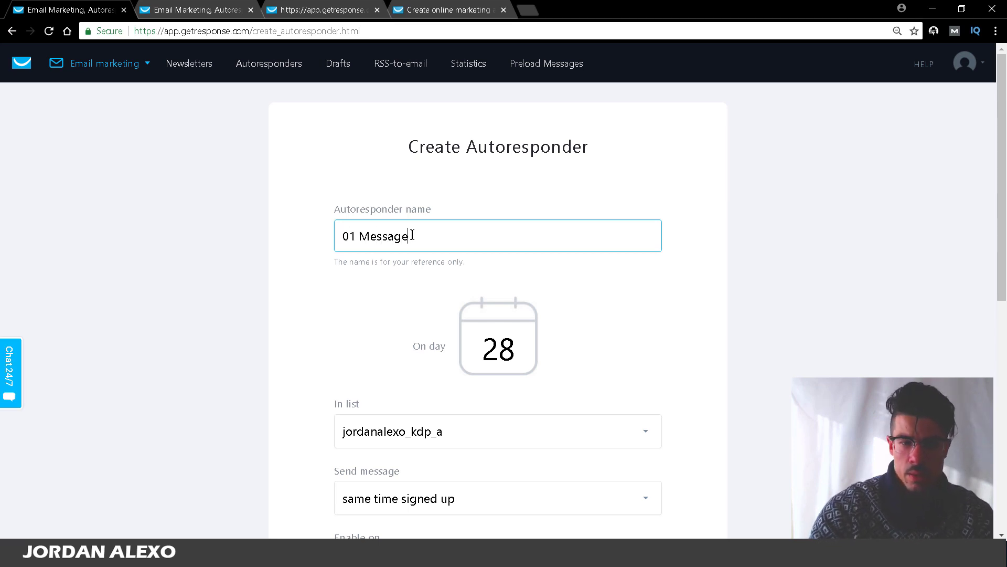
scroll(367, 225, down, 4)
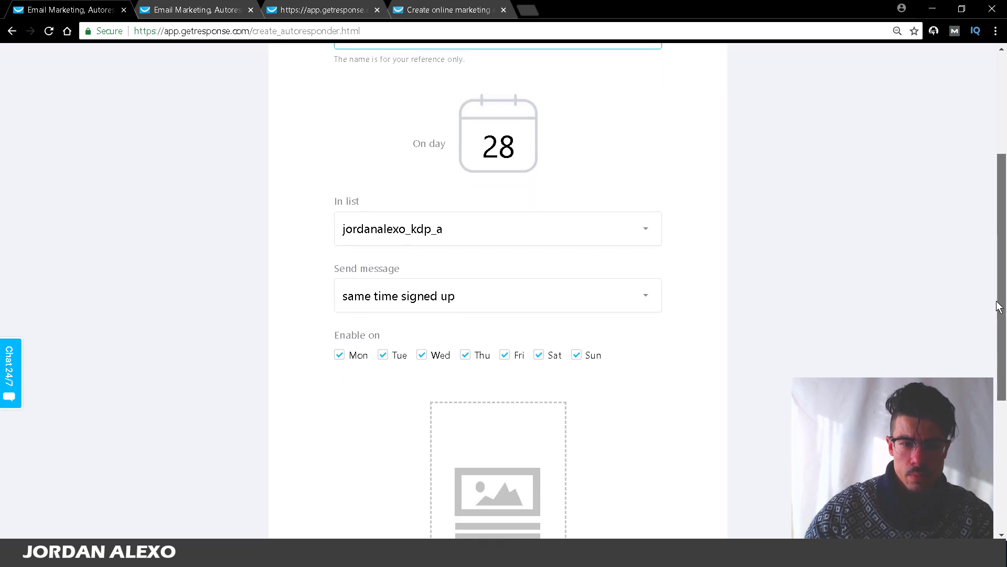
click(372, 240)
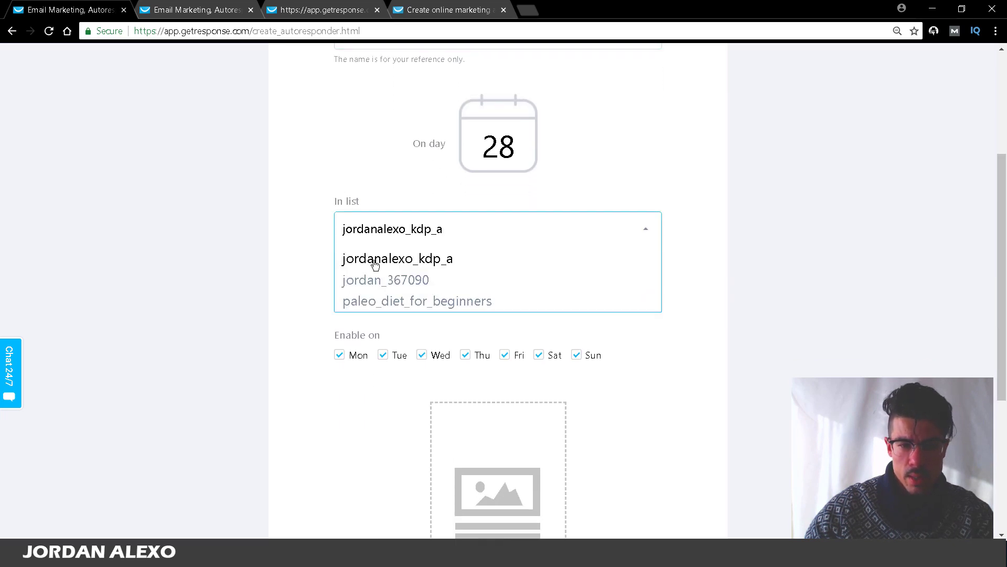
click(376, 302)
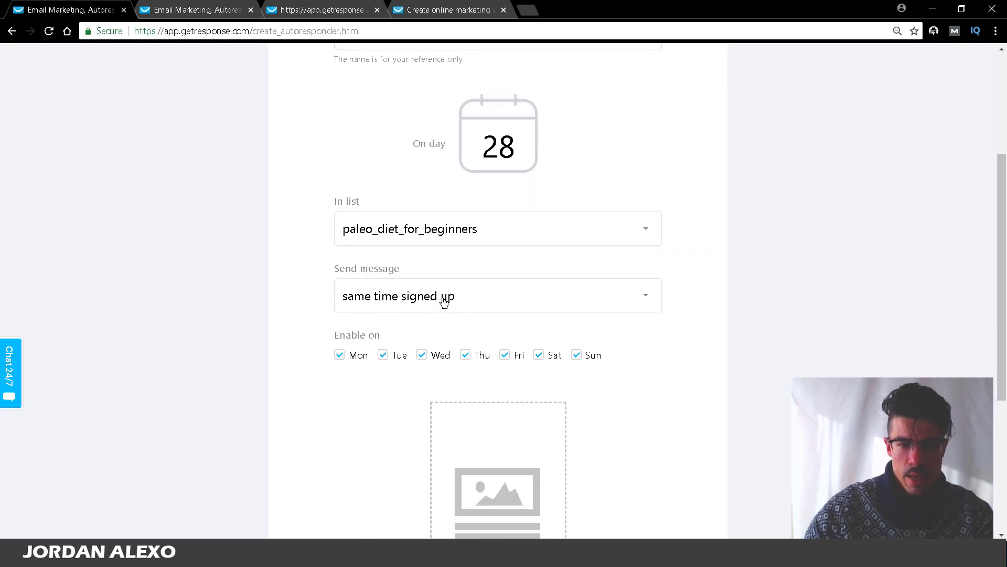
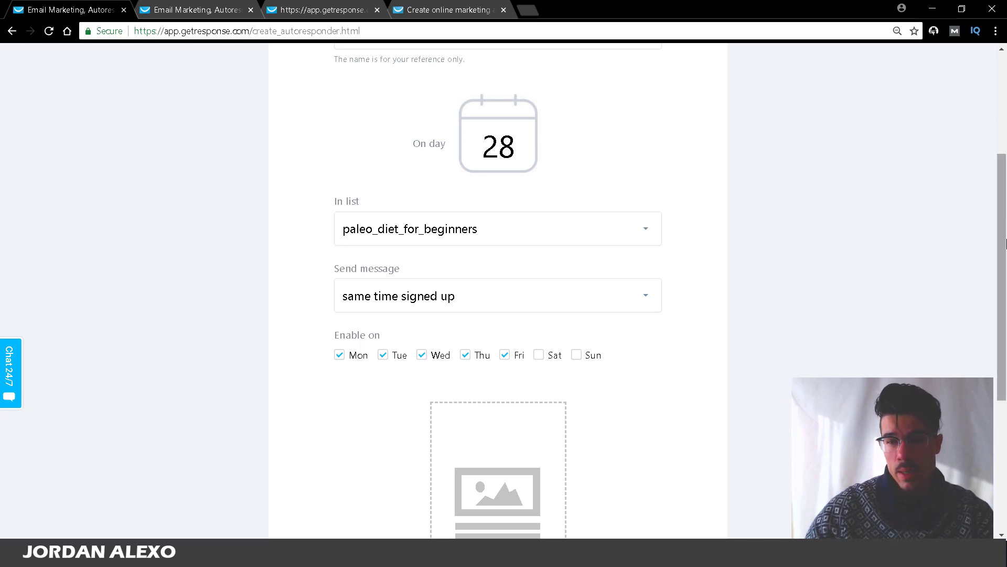
Step: Set the day-28 autoresponder to send with a delay of 1 hour
drag(1006, 243, 1003, 280)
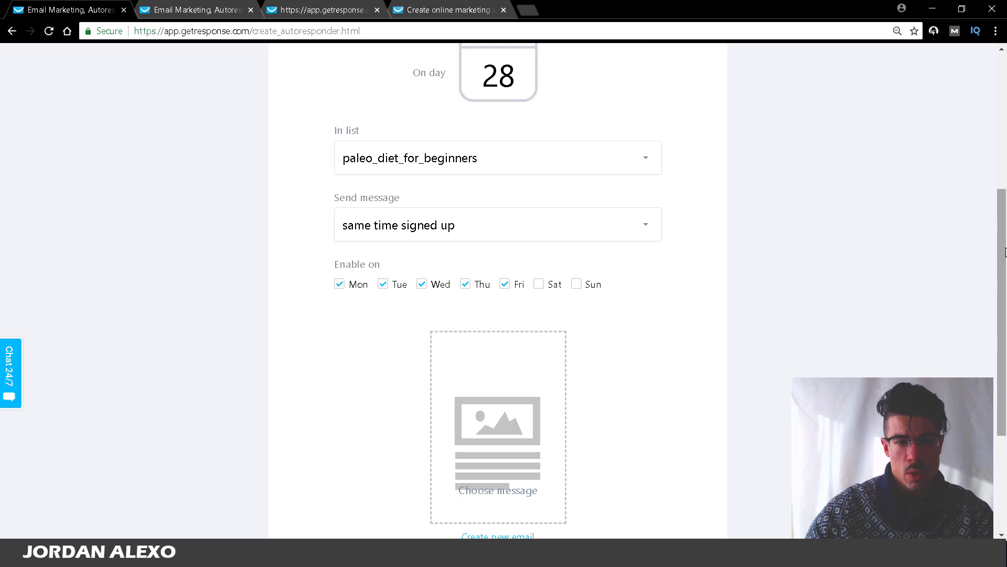
click(371, 227)
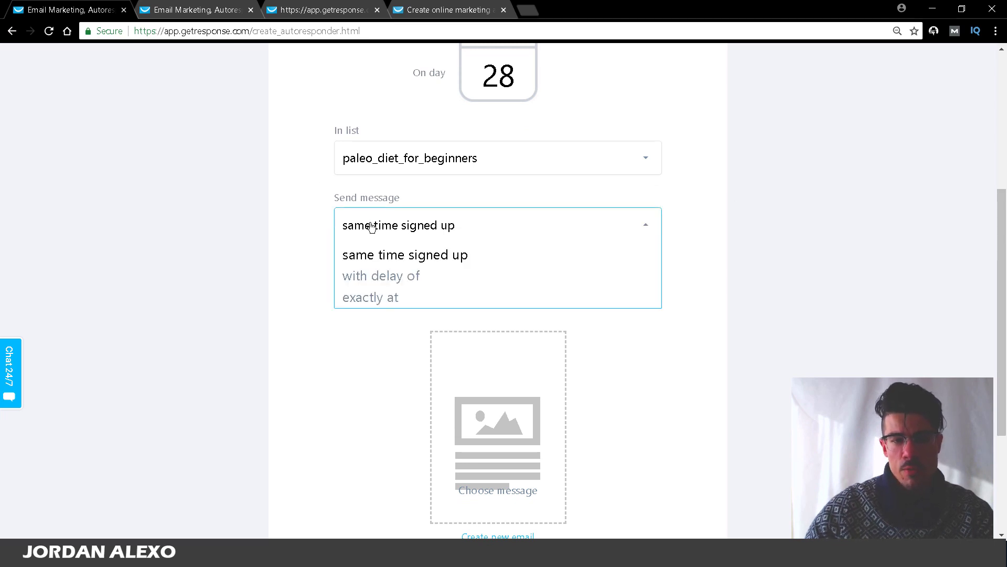
click(376, 277)
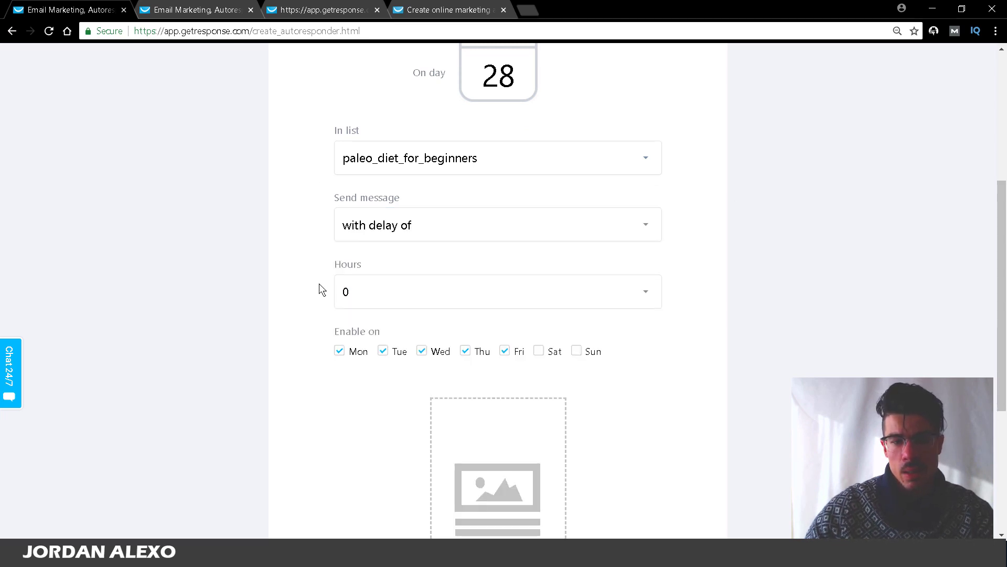
click(645, 294)
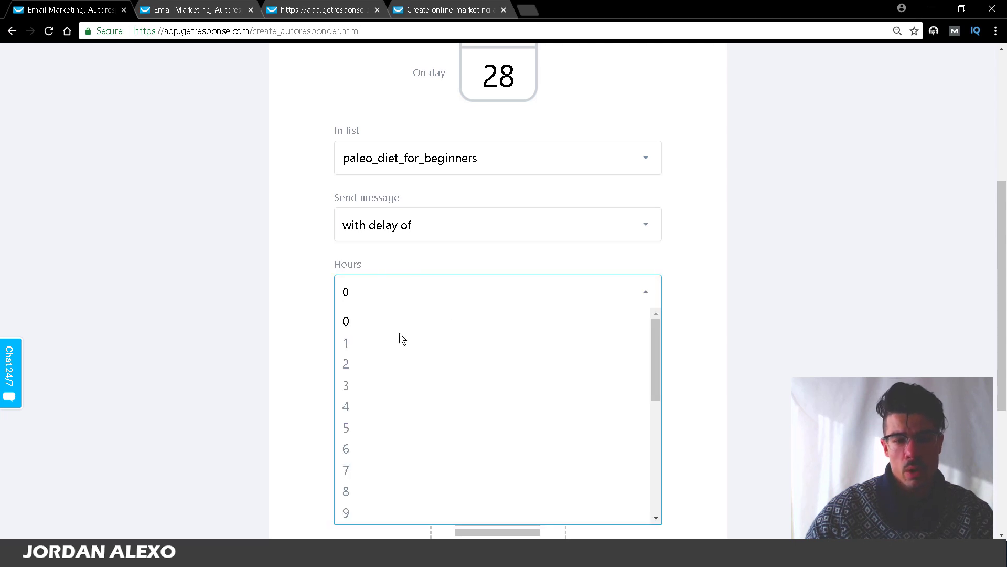
click(388, 344)
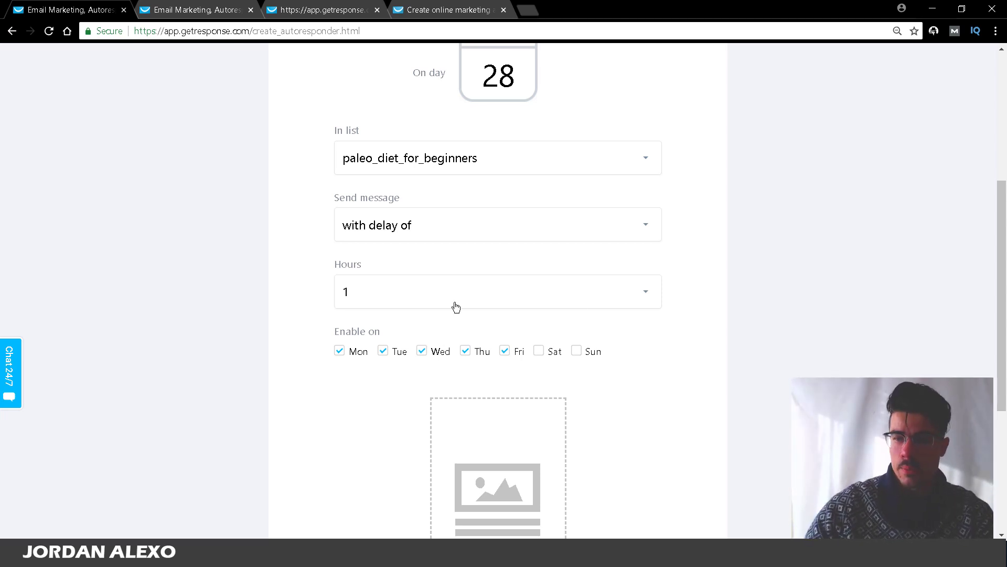
Step: Bring up the message picker listing the saved Christmas newsletter
scroll(941, 271, down, 2)
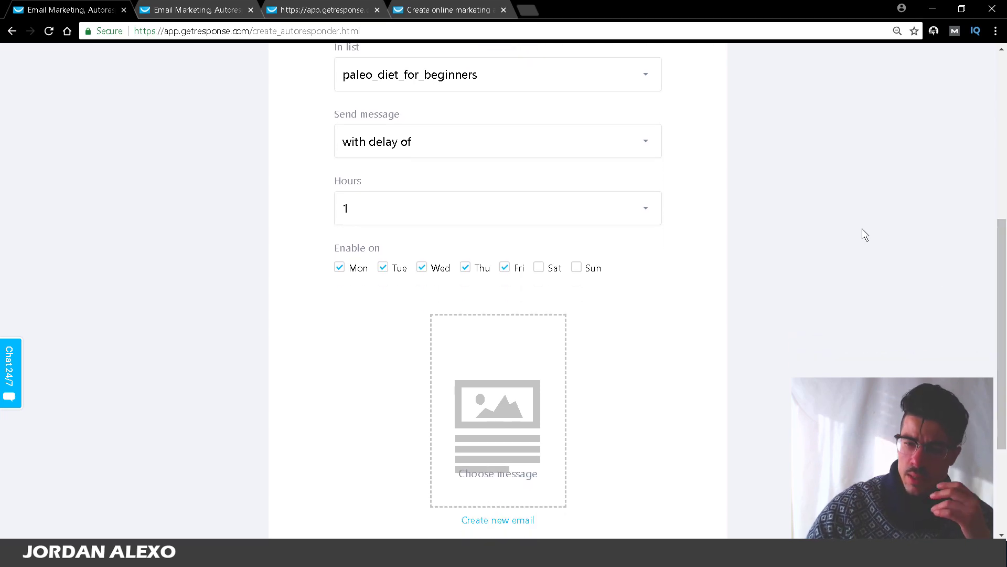
drag(862, 222, 439, 228)
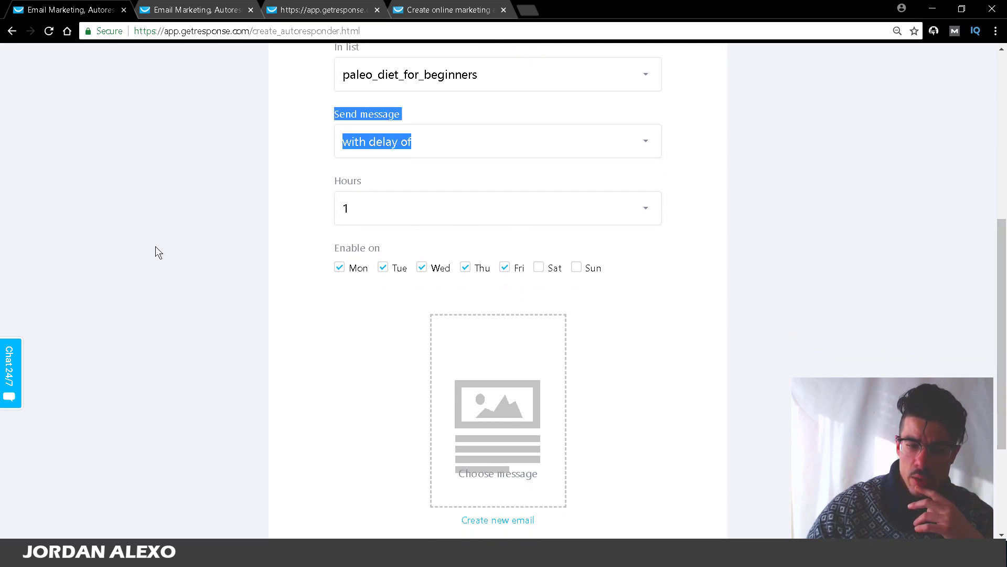
click(732, 96)
click(470, 441)
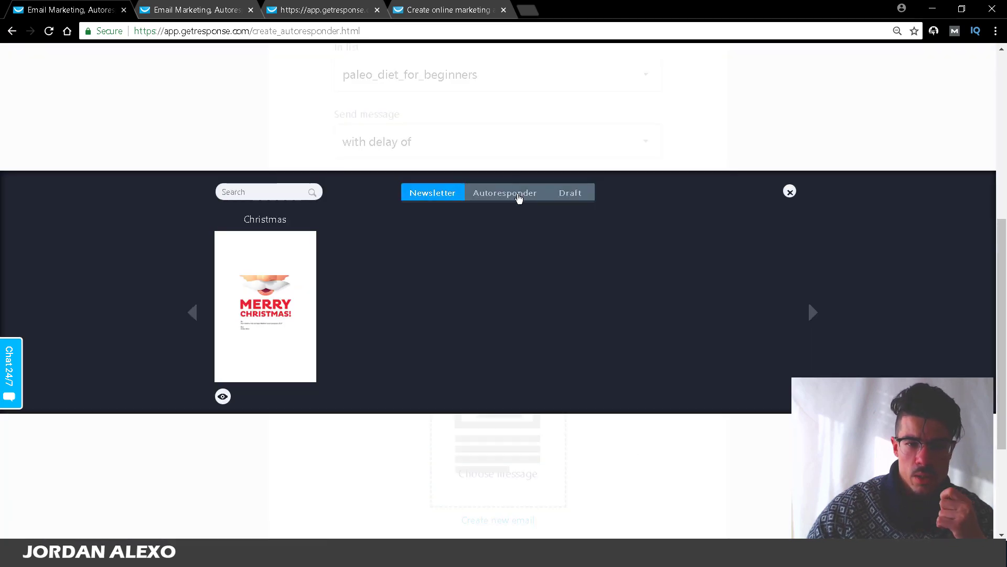
Step: Attach the existing Bonus welcoming message from the Autoresponder list and start editing it
click(507, 198)
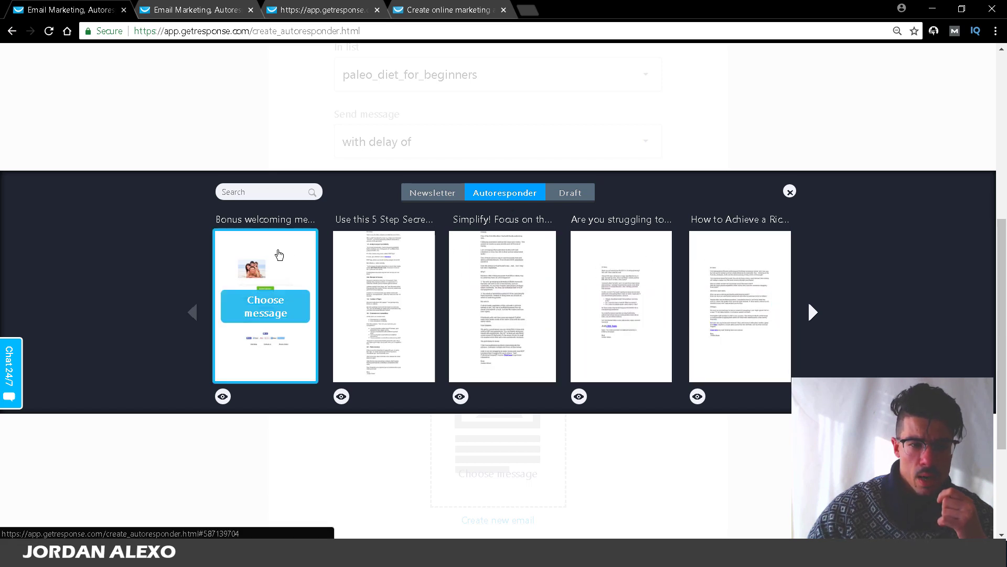
click(266, 307)
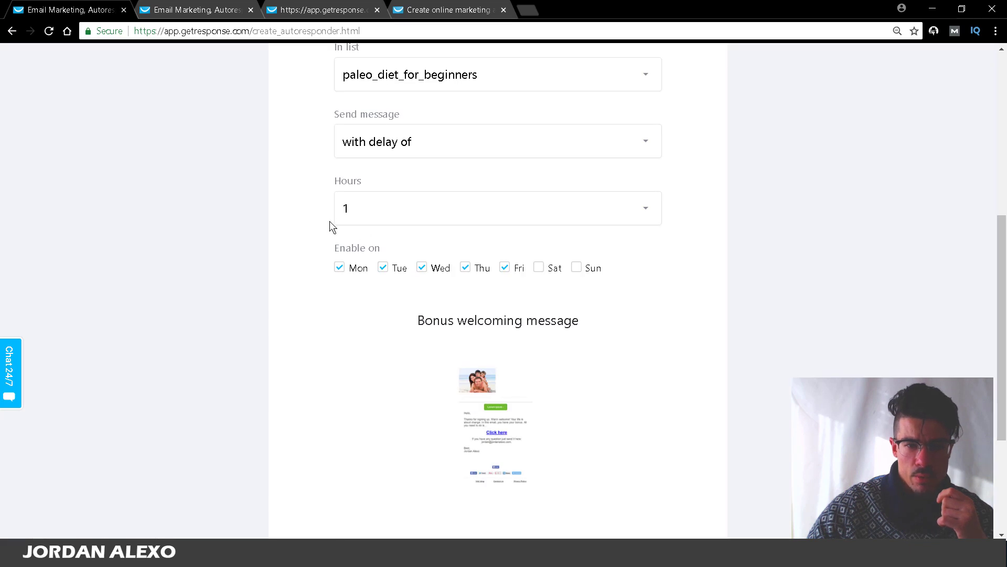
scroll(577, 388, down, 3)
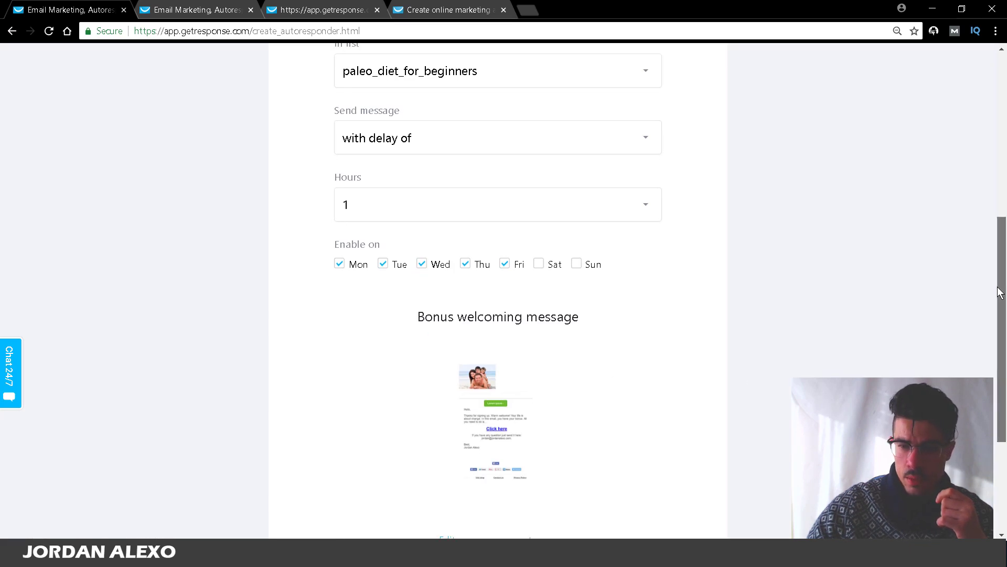
click(491, 382)
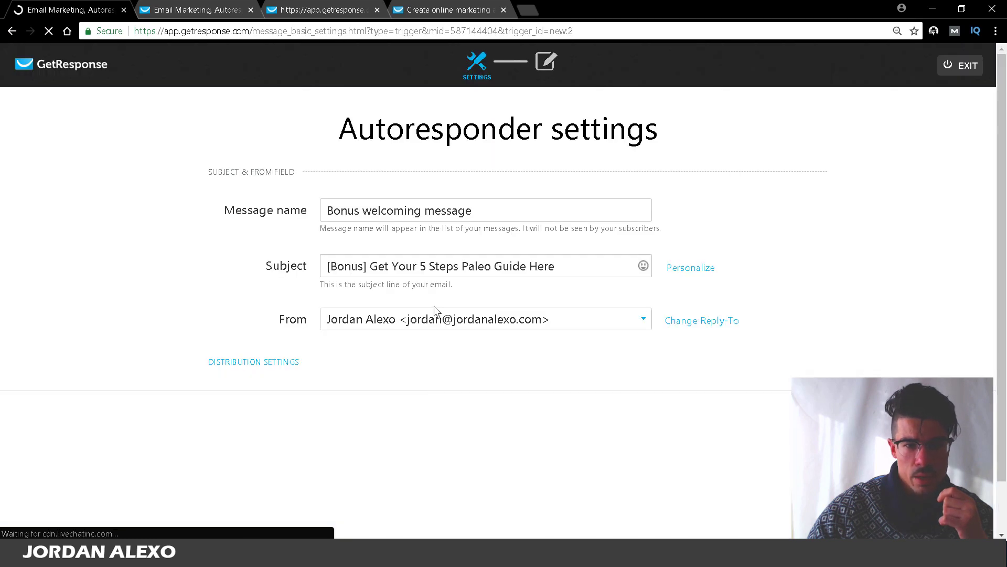
Step: Rename the message 'Change it' with subject 'second message' and continue to the editor
click(490, 211)
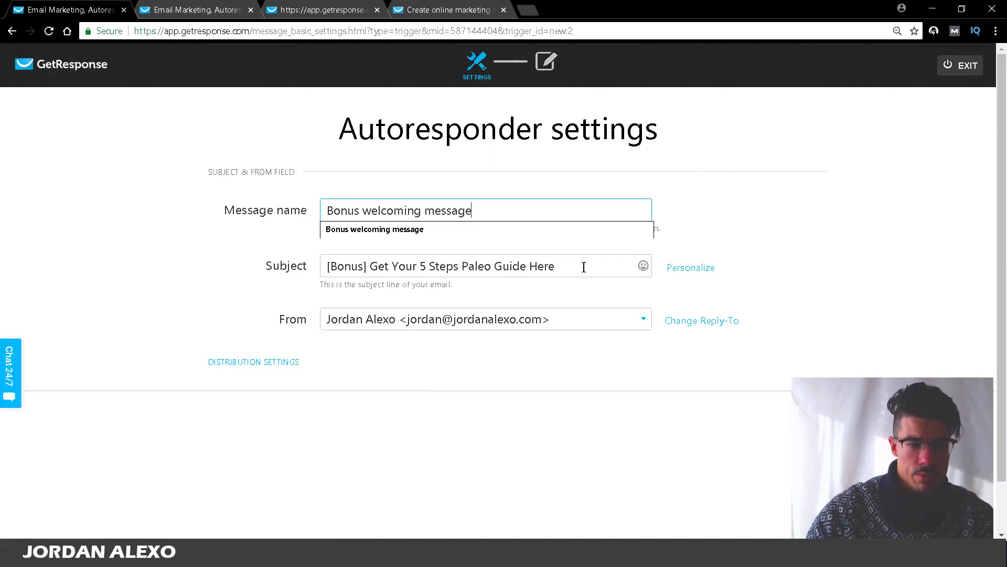
key(ctrl+a)
text(Change it)
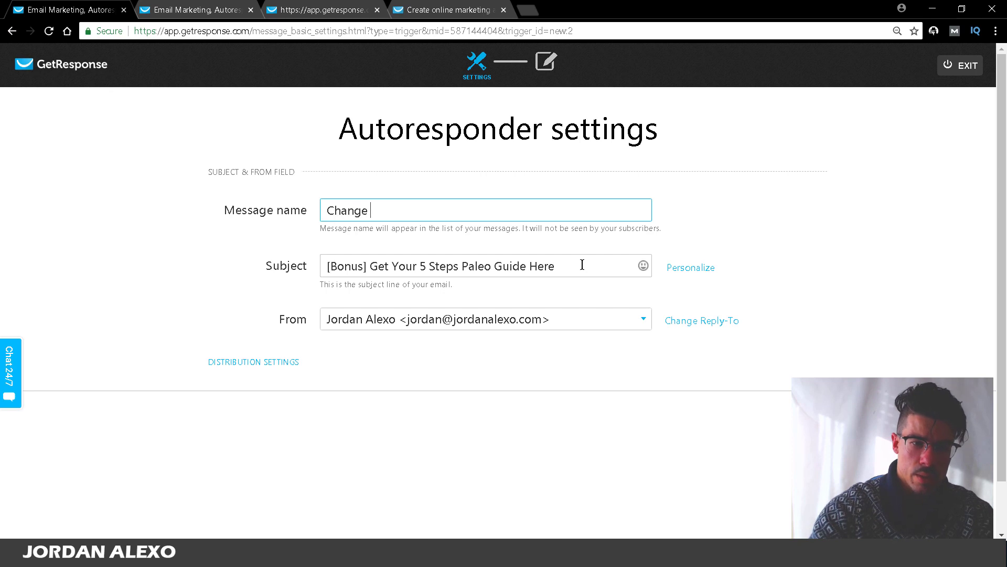
key(Tab)
text(S)
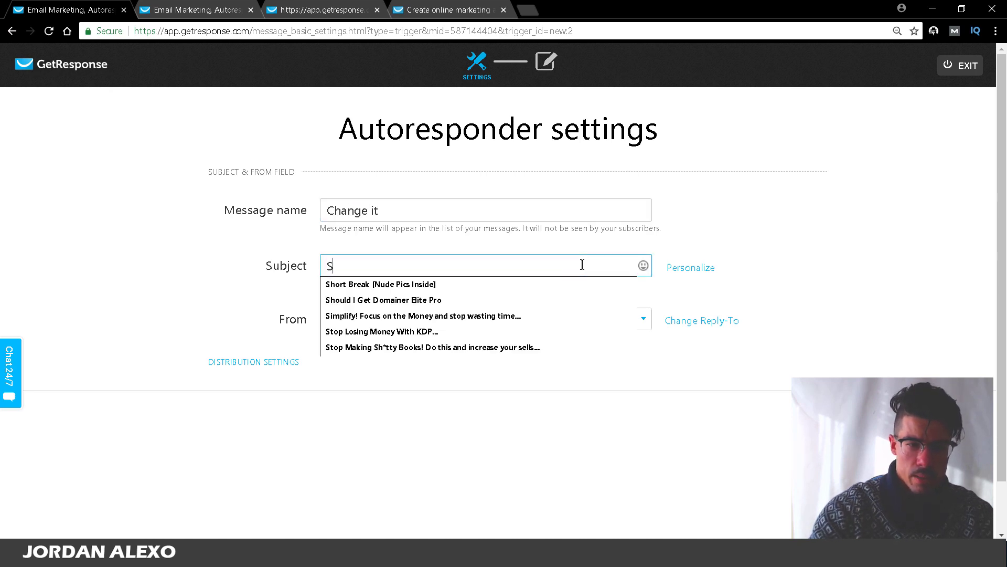
key(BackSpace)
text(2)
key(BackSpace)
text(second )
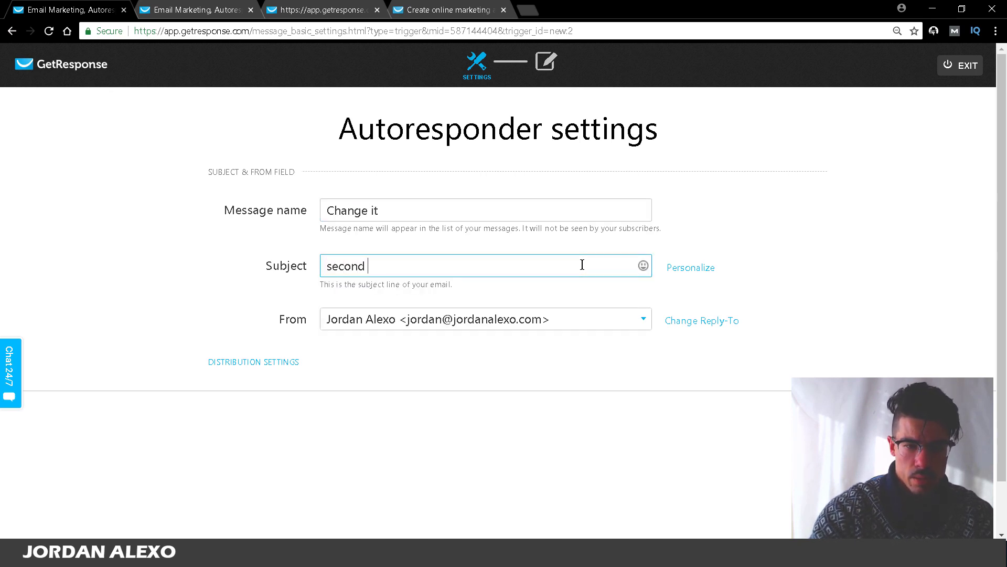
text(message)
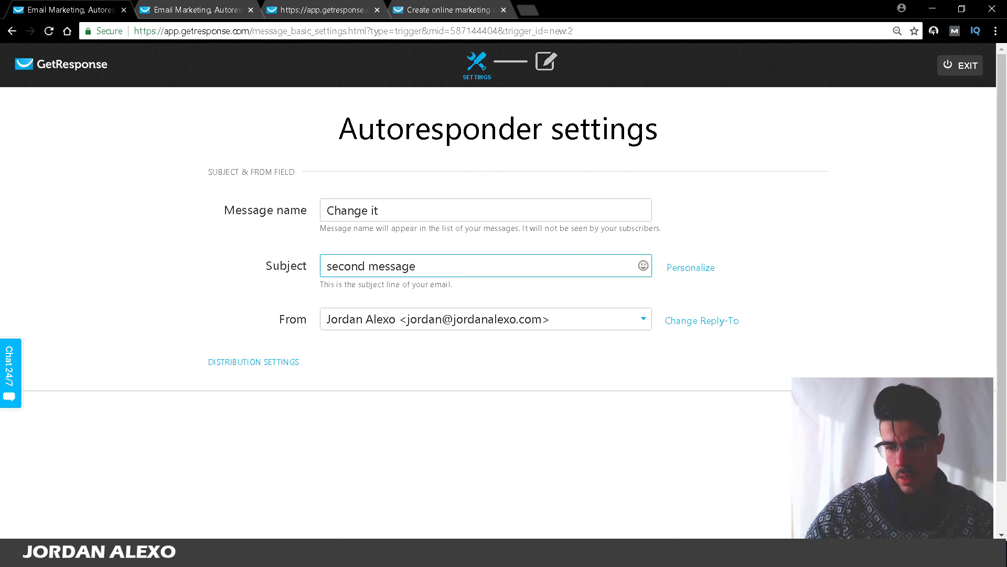
key(Return)
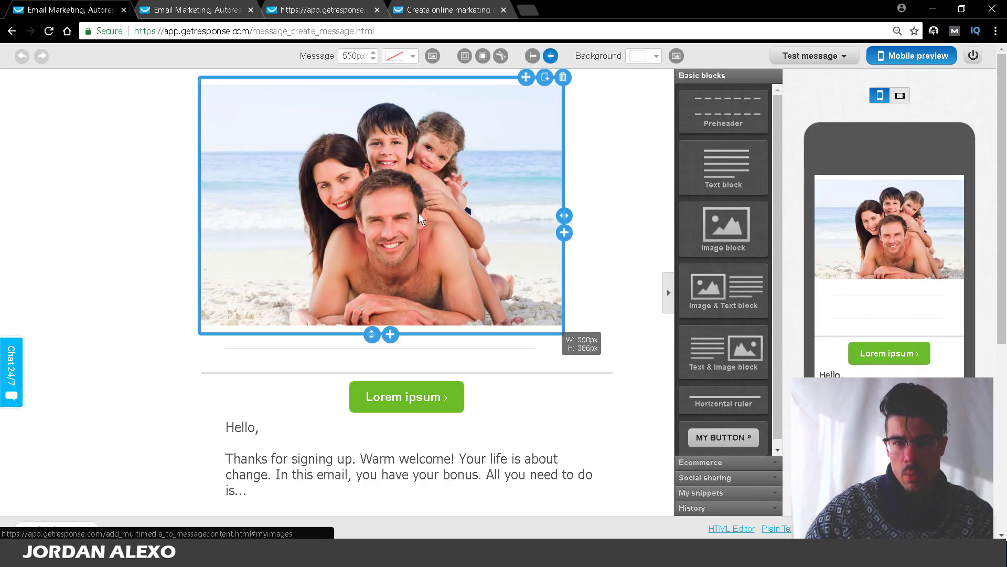
Step: Remove the beach photo and green Lorem ipsum button, and clear the welcome text
click(562, 79)
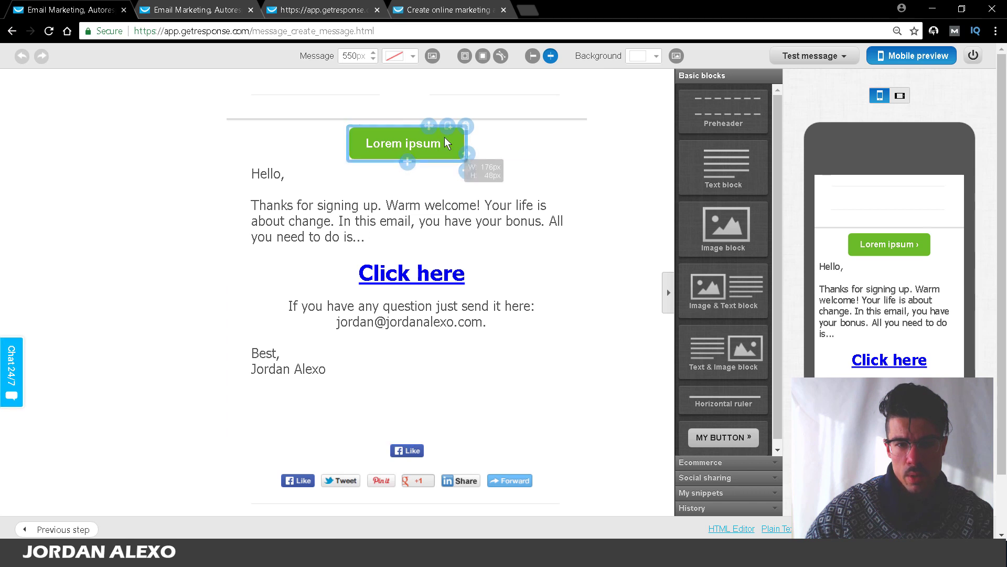
click(465, 129)
double_click(367, 173)
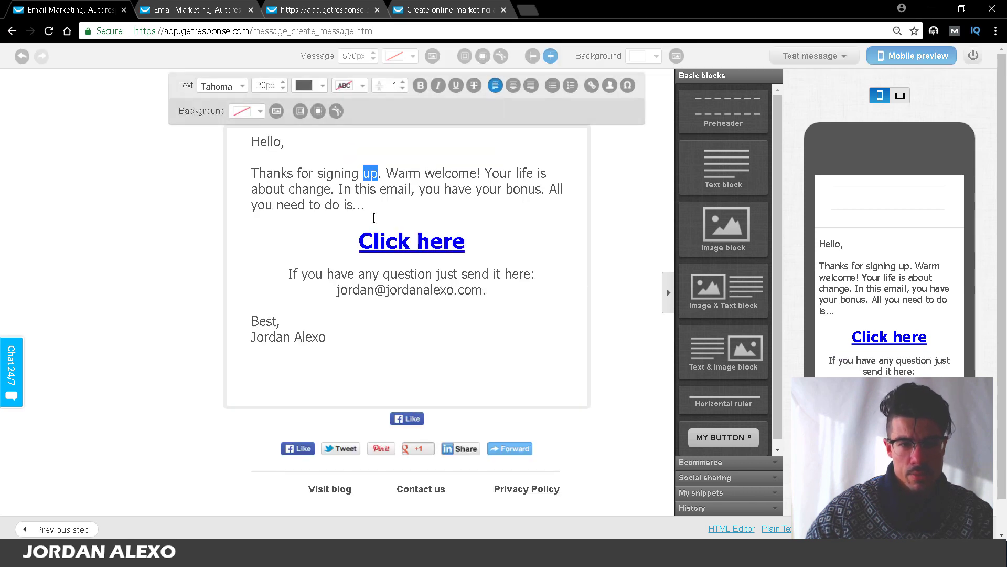
key(ctrl+a)
key(BackSpace)
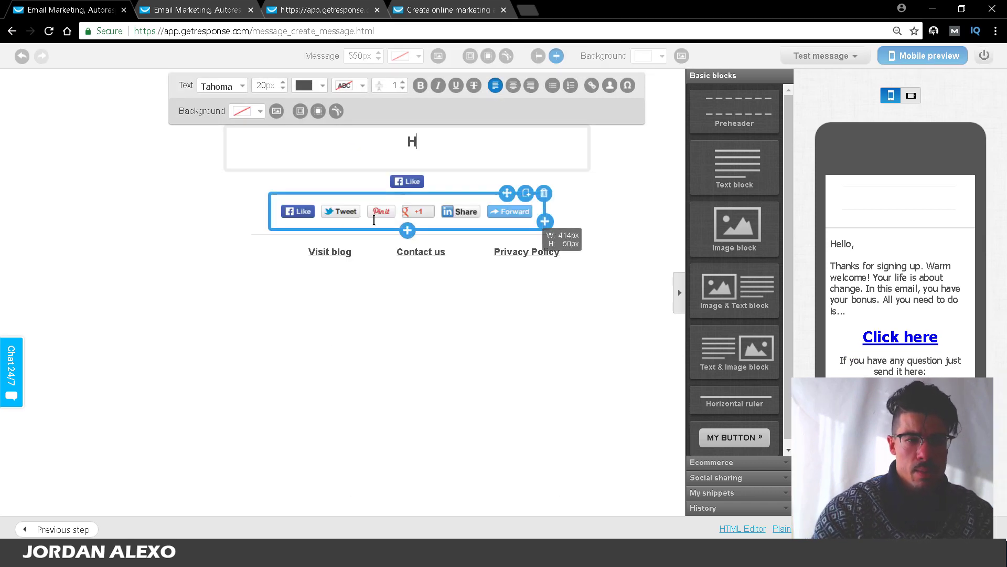
Step: Write the greeting 'Hey there,' followed by 'Today is going to be great!'
text(hey)
key(BackSpace)
key(BackSpace)
key(BackSpace)
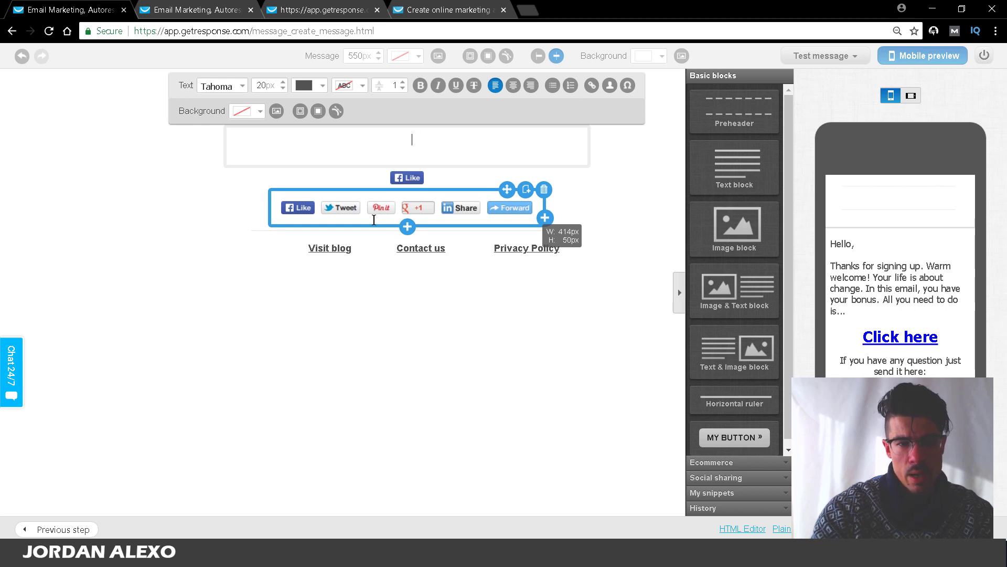
text(Hey there,)
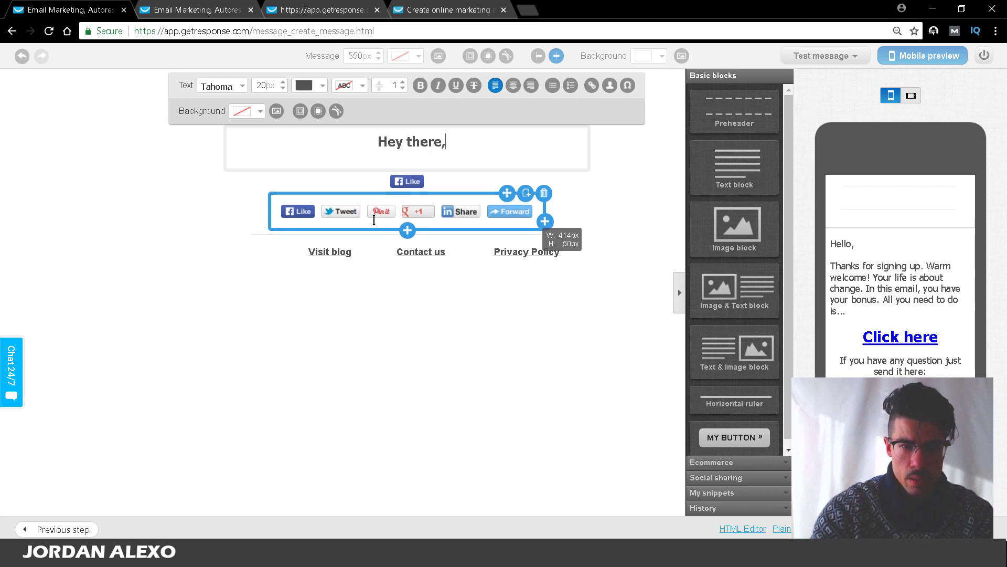
key(Return)
text(Today, i)
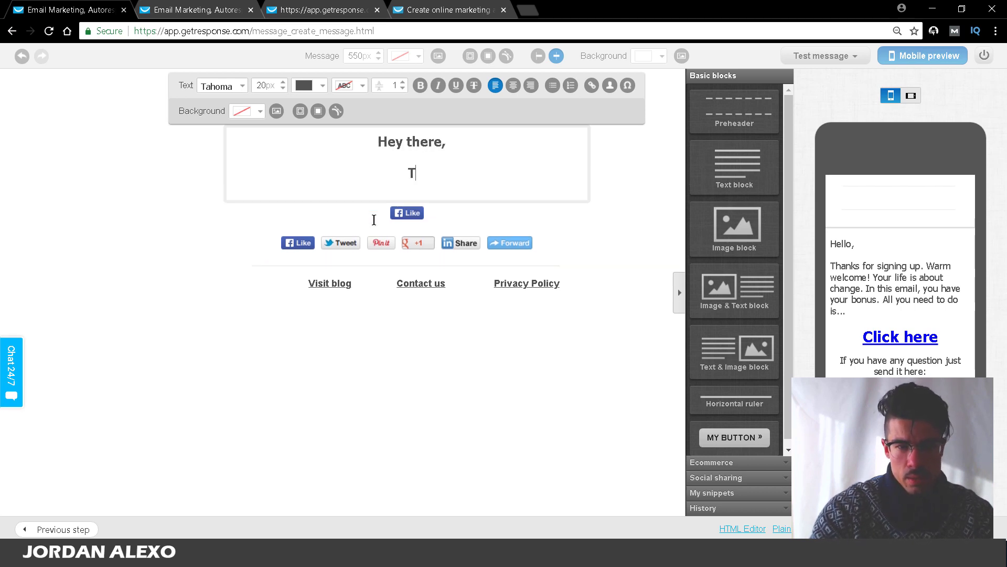
key(BackSpace)
key(BackSpace)
key(BackSpace)
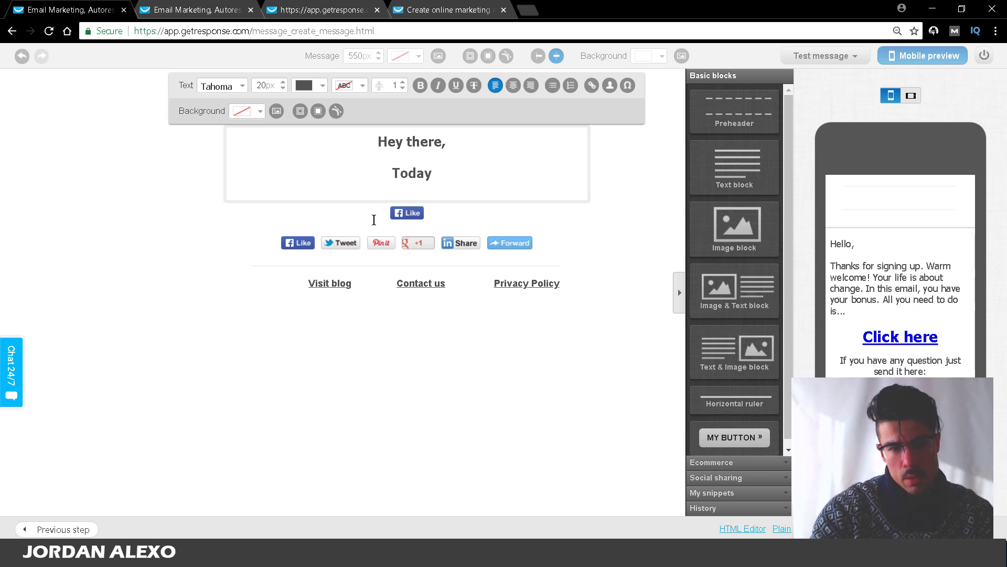
text(is going to be g)
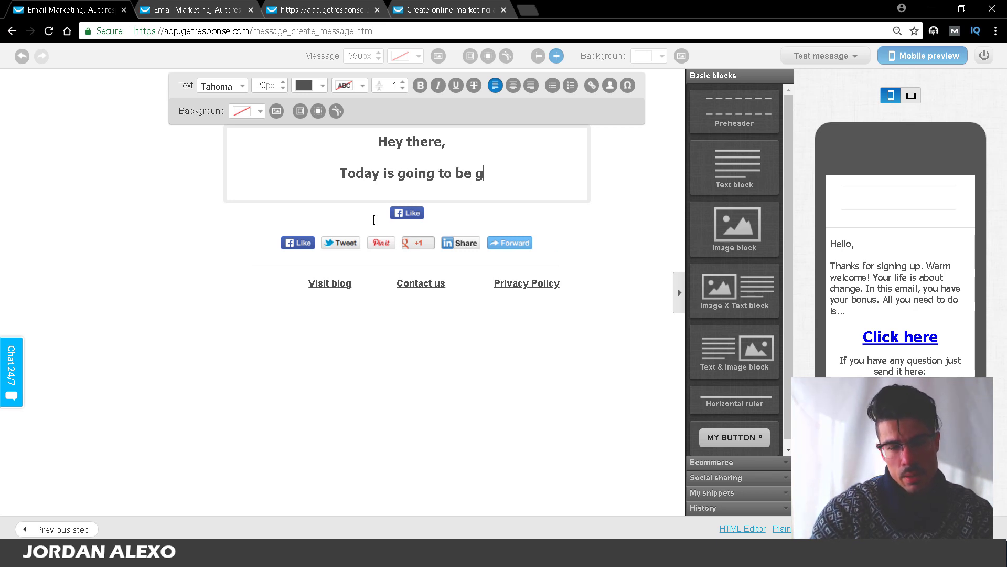
text(reat! I am abou tto)
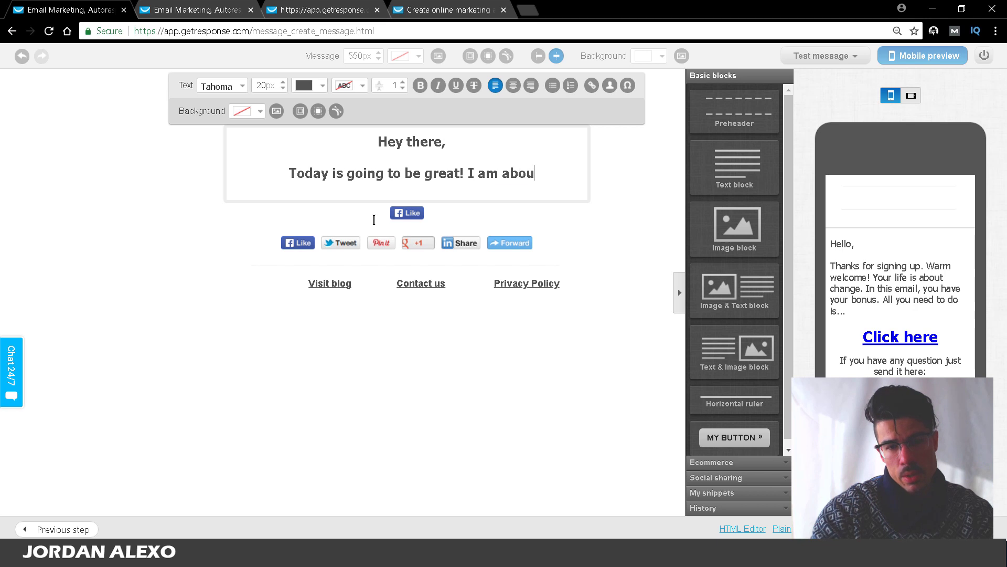
Step: Complete the sentence 'I am about to share with you 5 secrets about the paleo diet.'
key(BackSpace)
key(BackSpace)
key(BackSpace)
text(t to s)
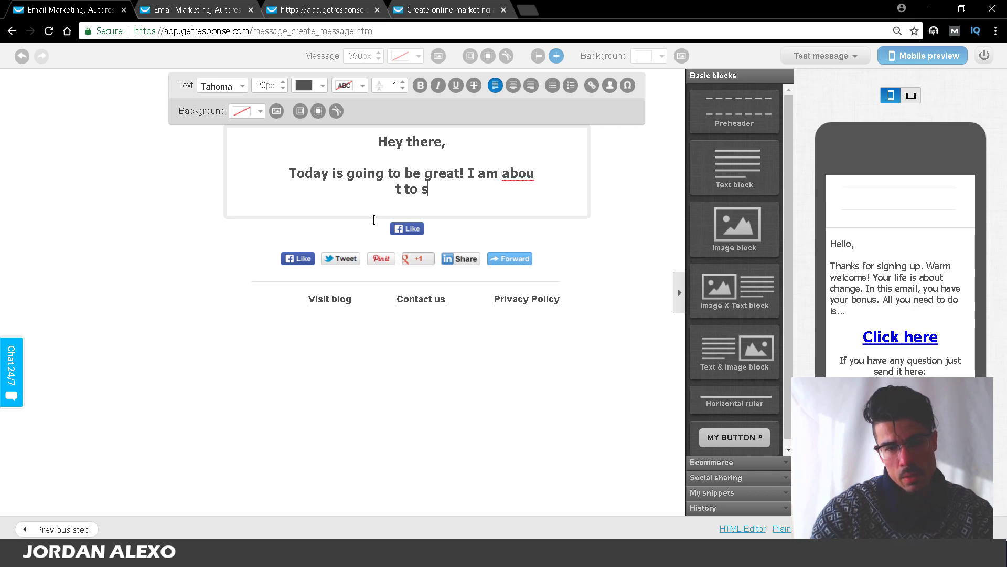
key(BackSpace)
key(BackSpace)
text(t to )
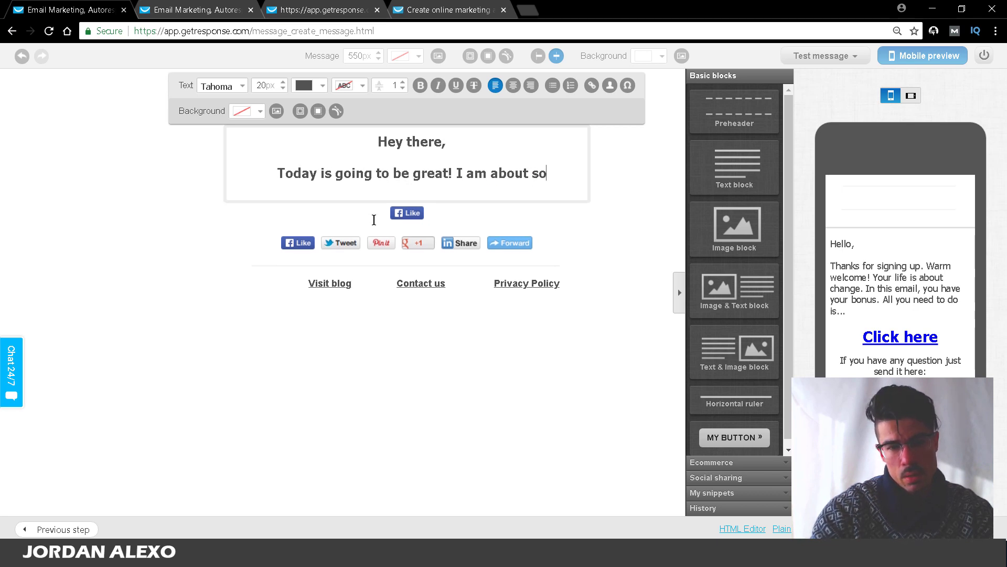
text(share with)
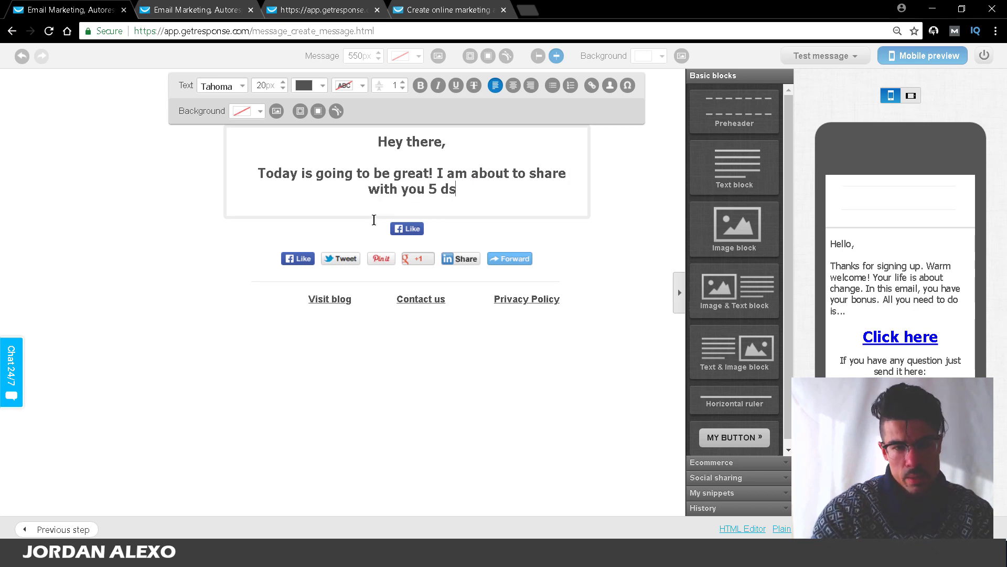
text(you 5 e)
key(BackSpace)
text(secrets a)
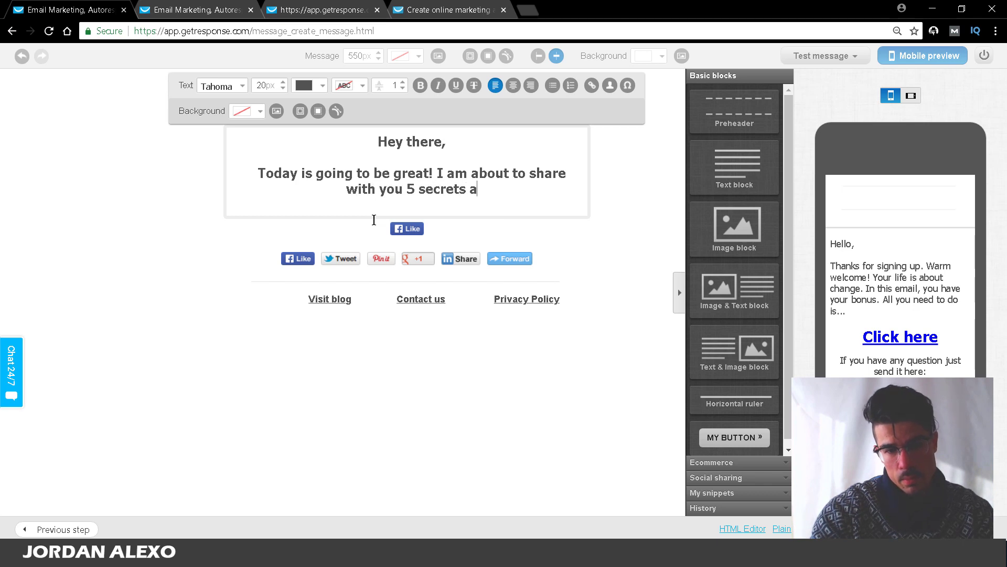
text(bout the paleo de)
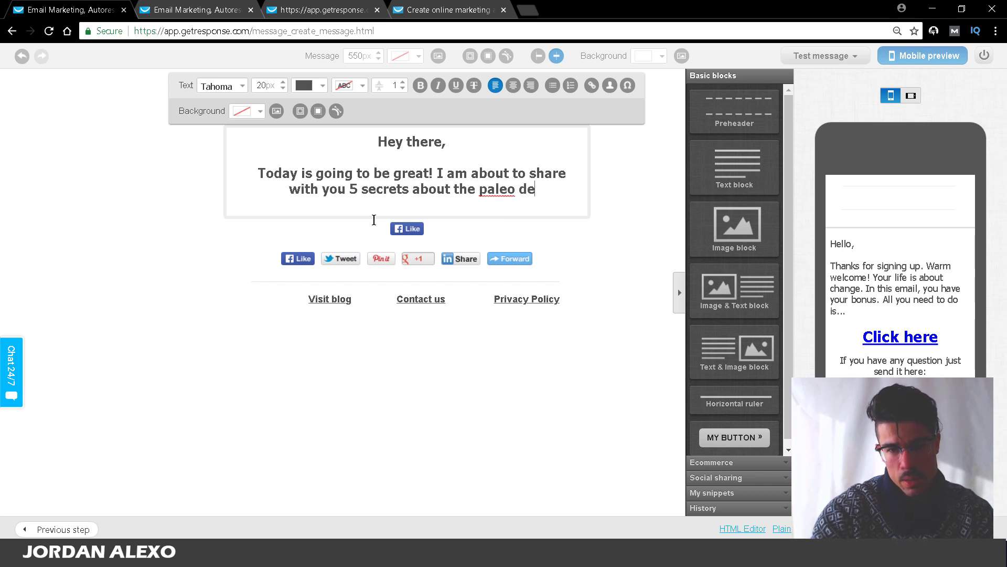
key(BackSpace)
text(iet.)
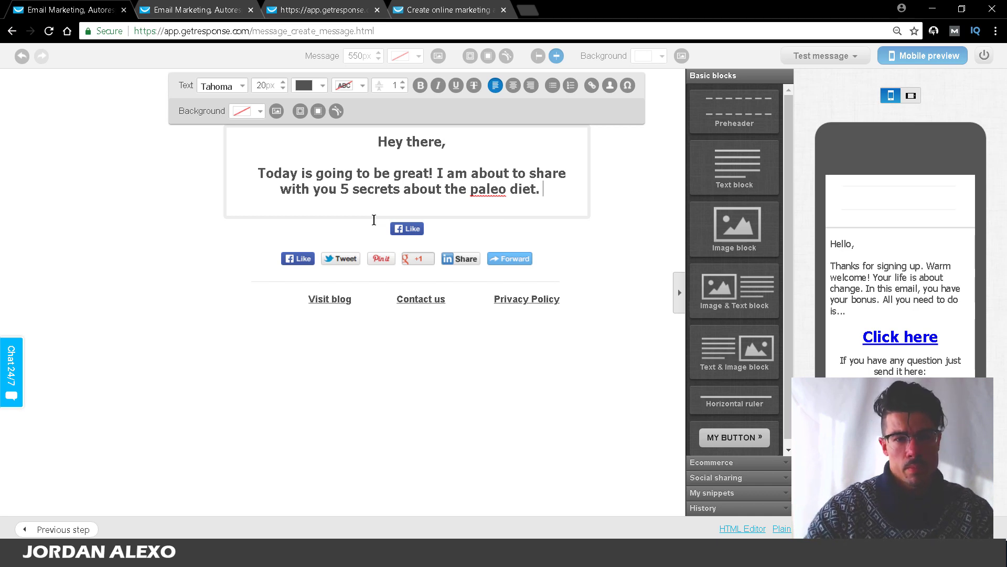
Step: Add a new line, toggle numbered list formatting on and off, and save the email
key(Return)
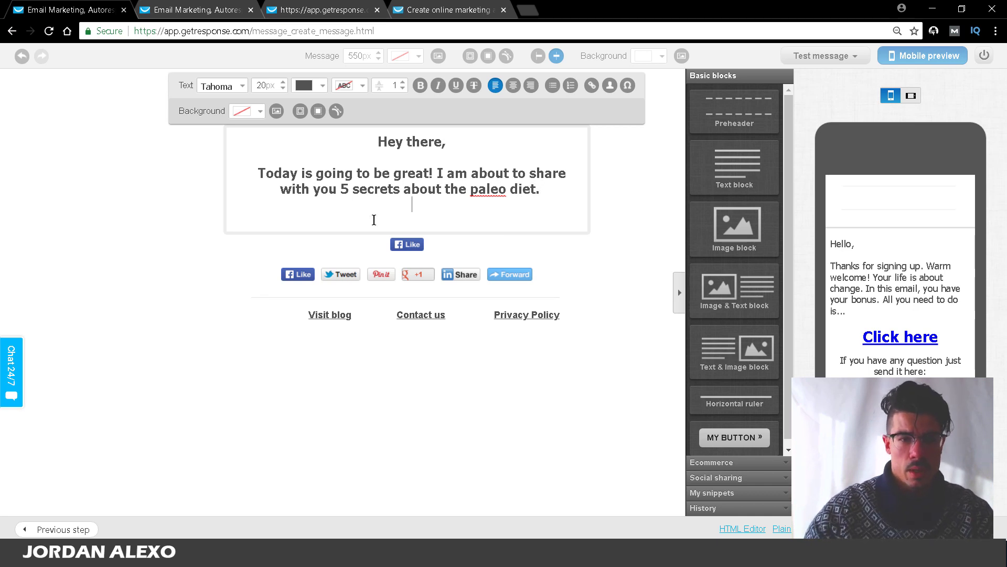
click(572, 85)
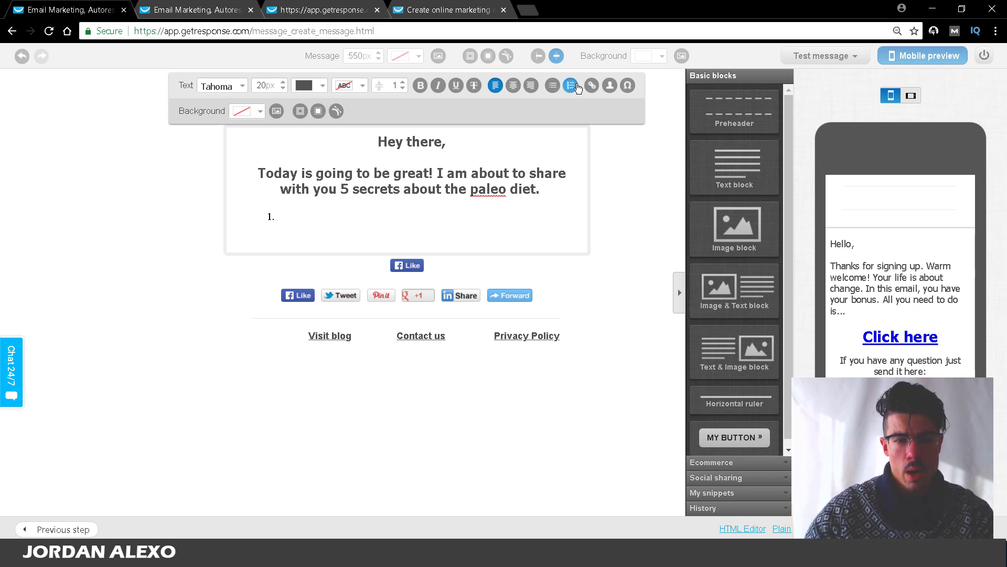
click(576, 86)
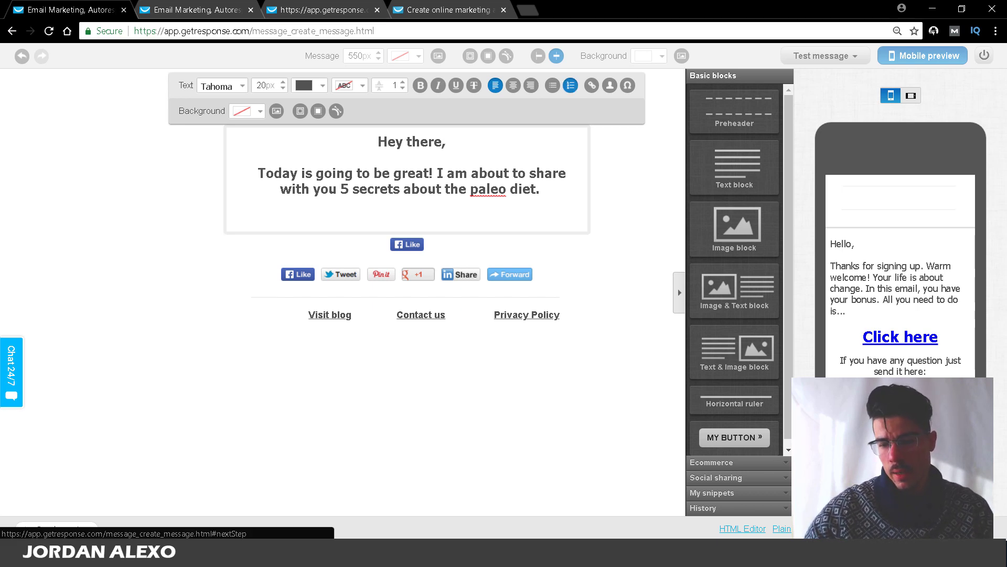
click(959, 528)
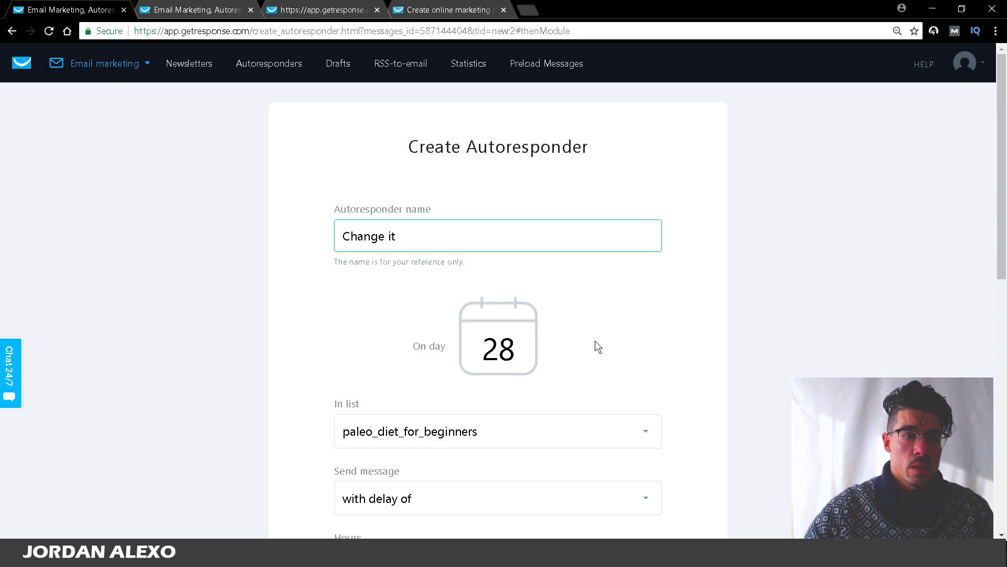
Step: Save and publish the 'Change it' autoresponder and return to the autoresponders list
click(1002, 346)
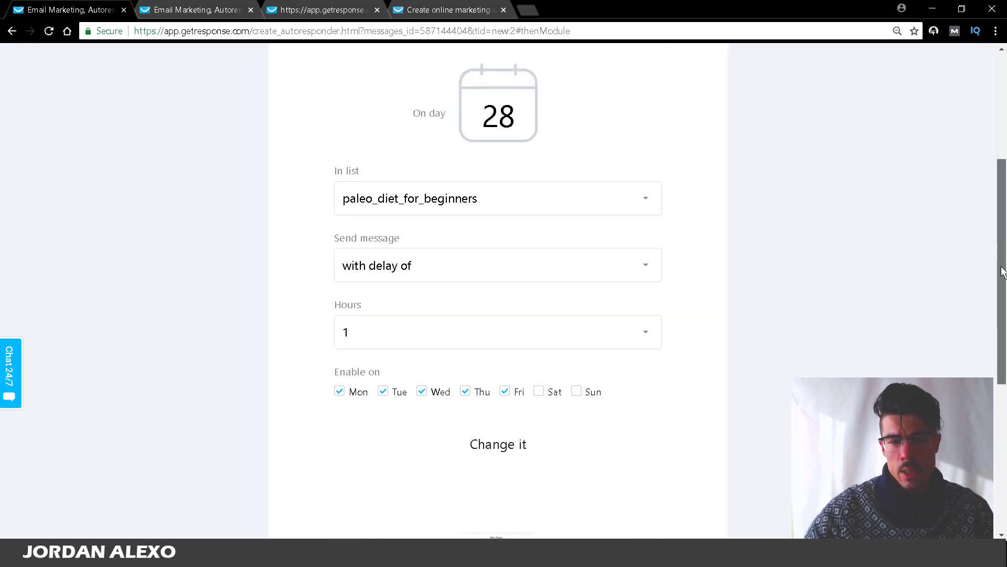
drag(1003, 347, 1003, 408)
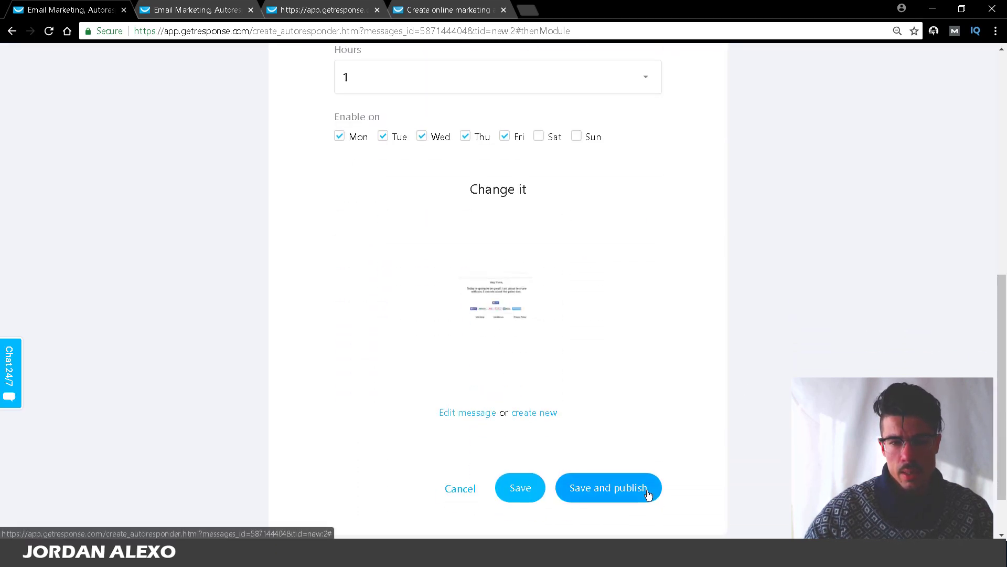
click(533, 299)
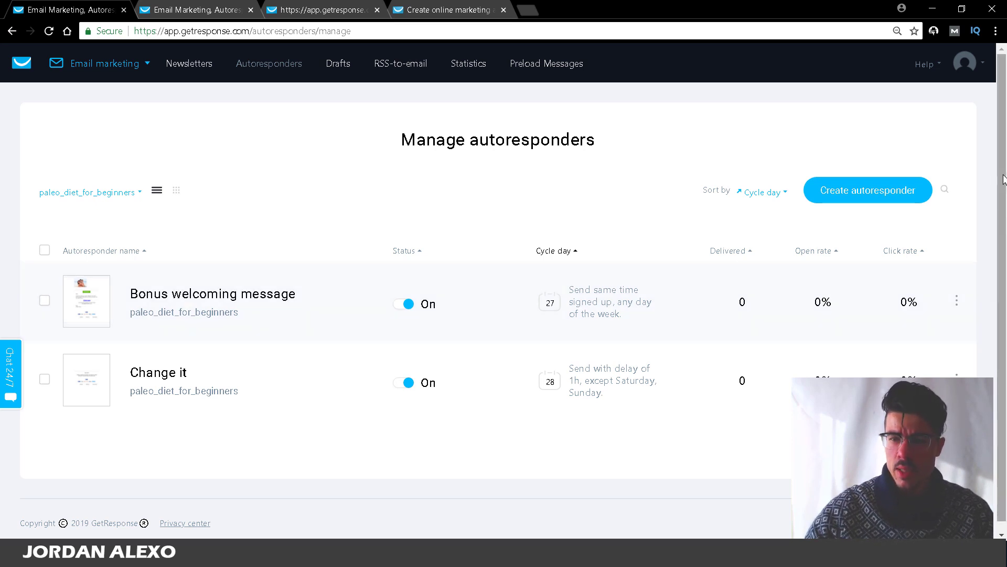
scroll(1003, 178, down, 1)
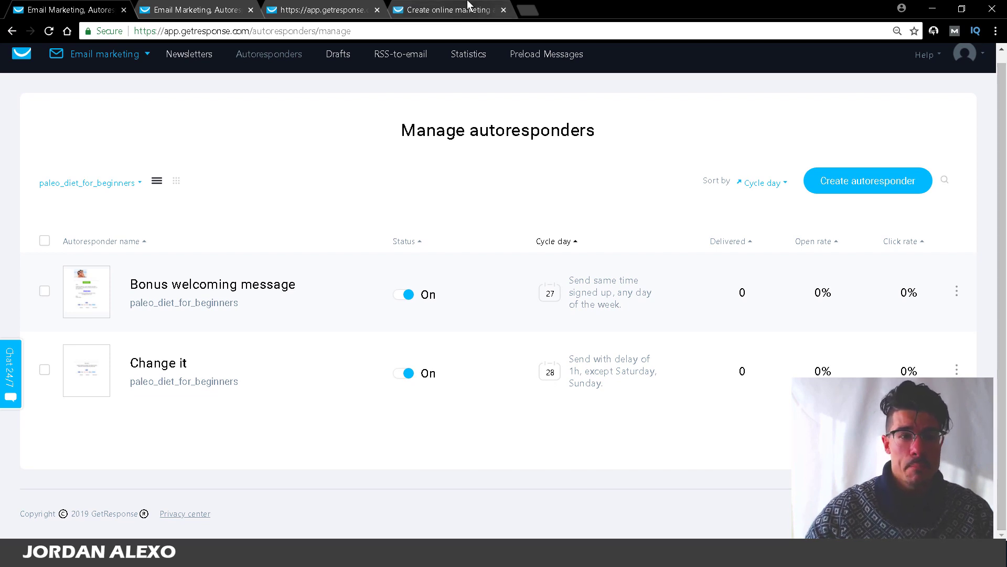
click(370, 8)
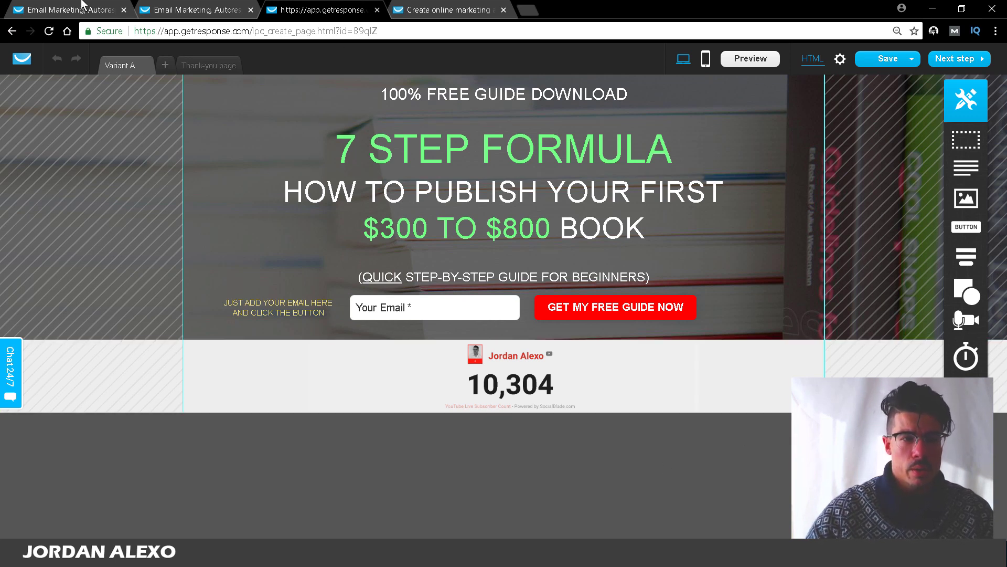
click(64, 7)
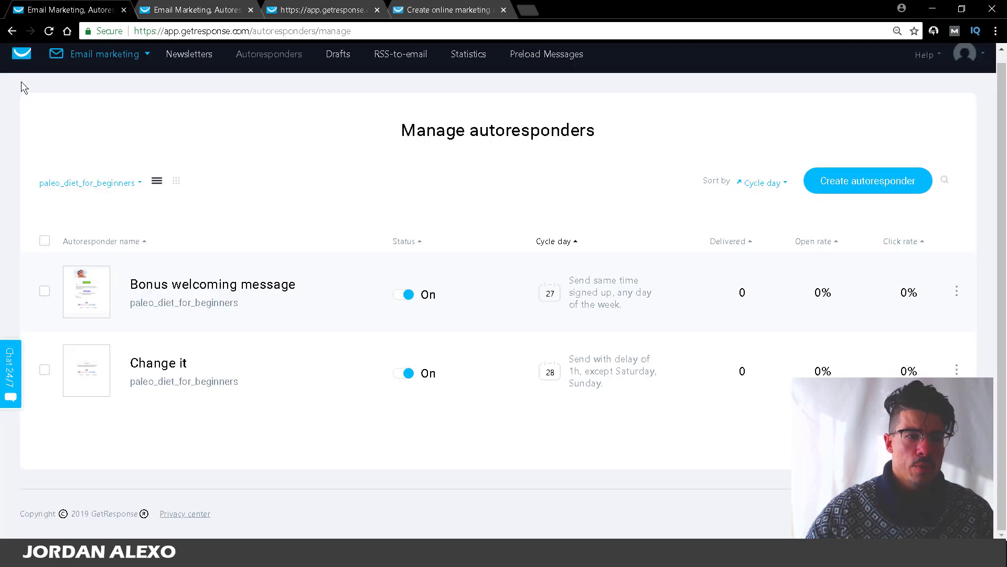
Step: Switch to the Landing pages section and open the template gallery for a new page
click(90, 56)
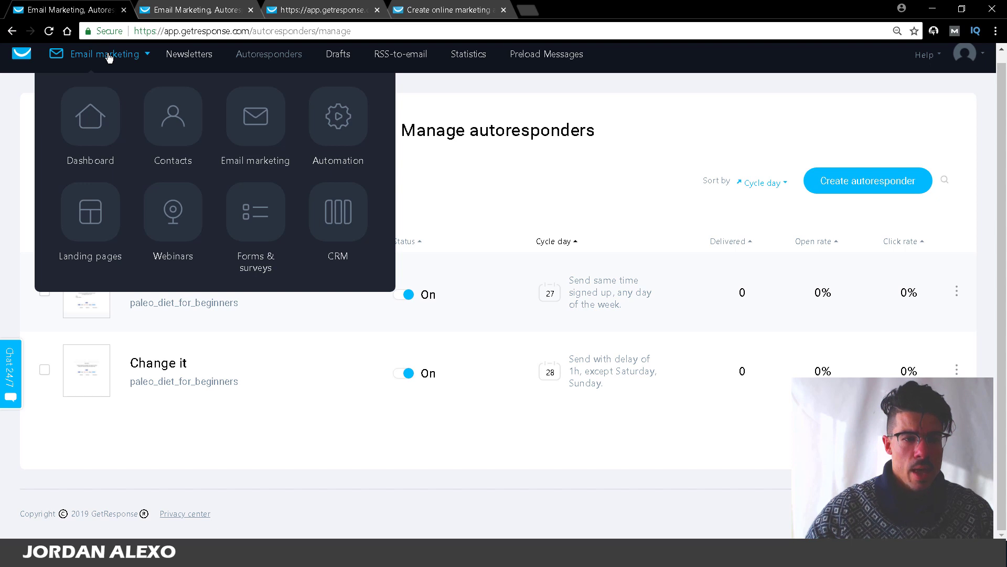
click(90, 212)
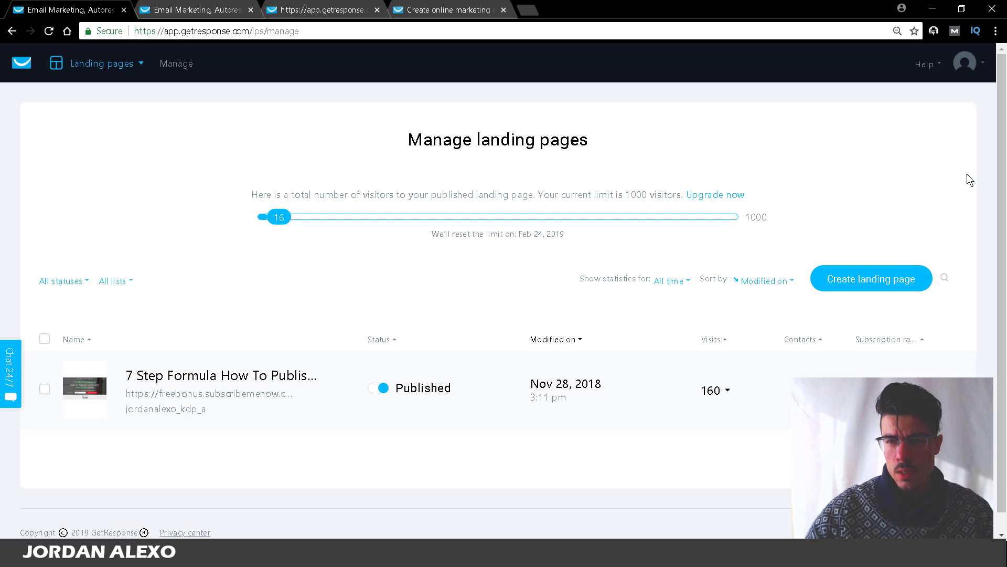
scroll(943, 222, down, 1)
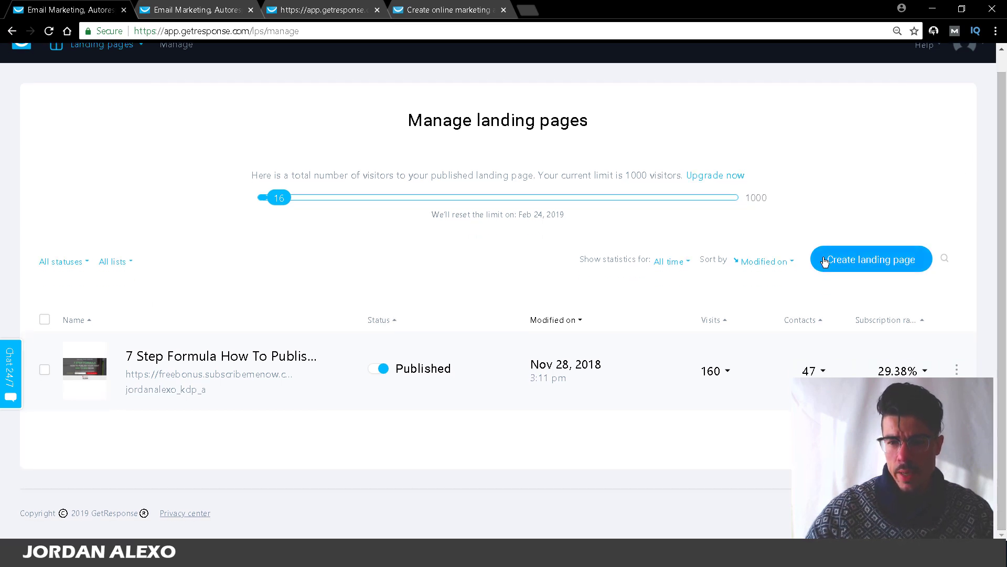
click(886, 252)
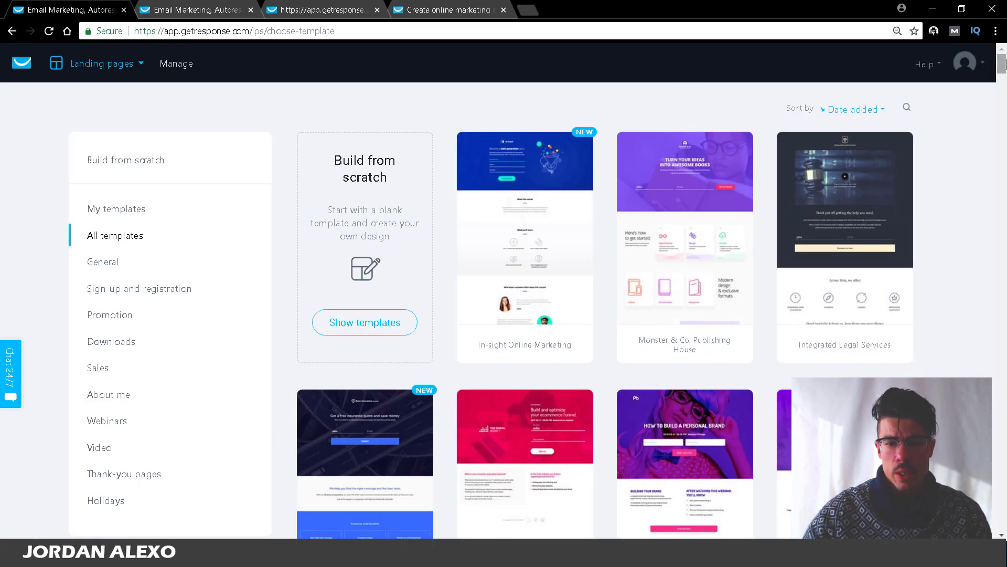
Step: Filter to Sign-up and registration templates and select Weight Loss Made Easy
scroll(1004, 64, down, 6)
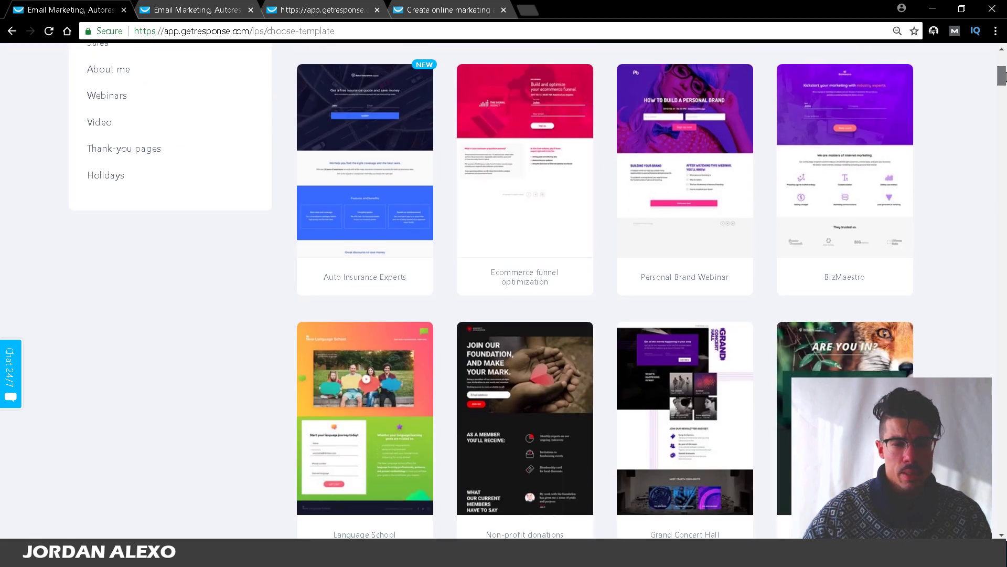
scroll(1004, 65, up, 5)
mouse_move(1004, 64)
mouse_down()
mouse_move(1004, 280)
mouse_move(1005, 61)
mouse_up()
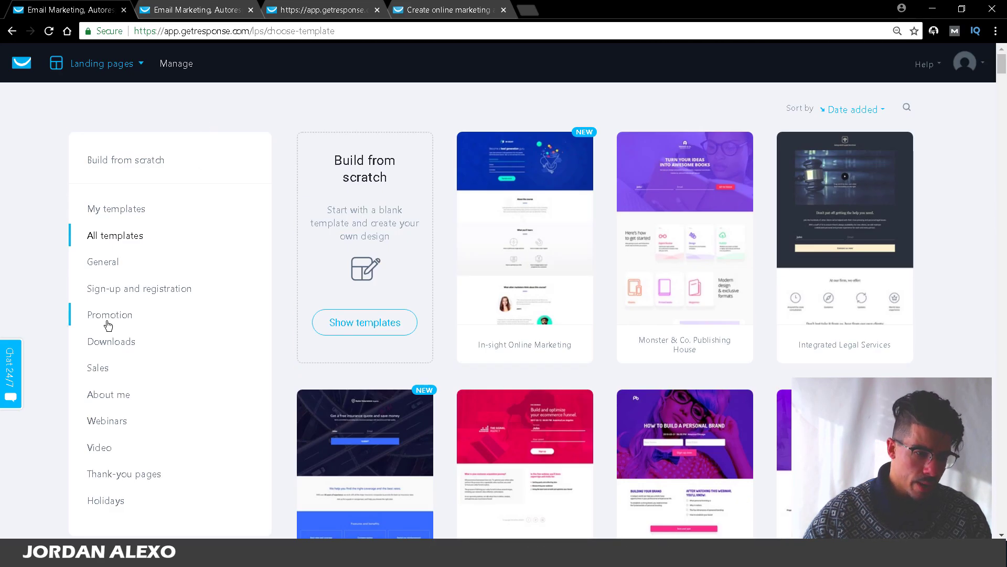
click(98, 289)
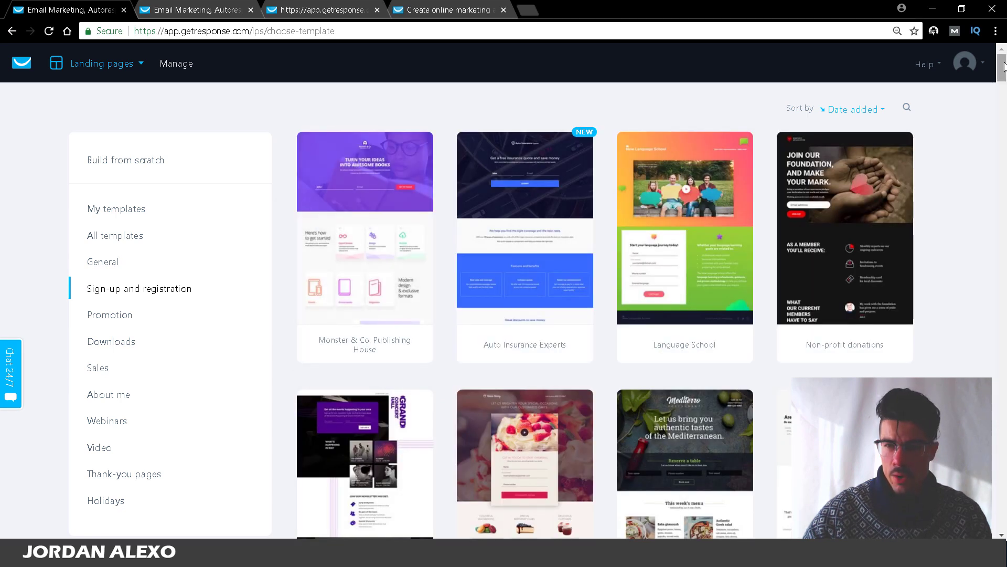
drag(1003, 66, 1003, 94)
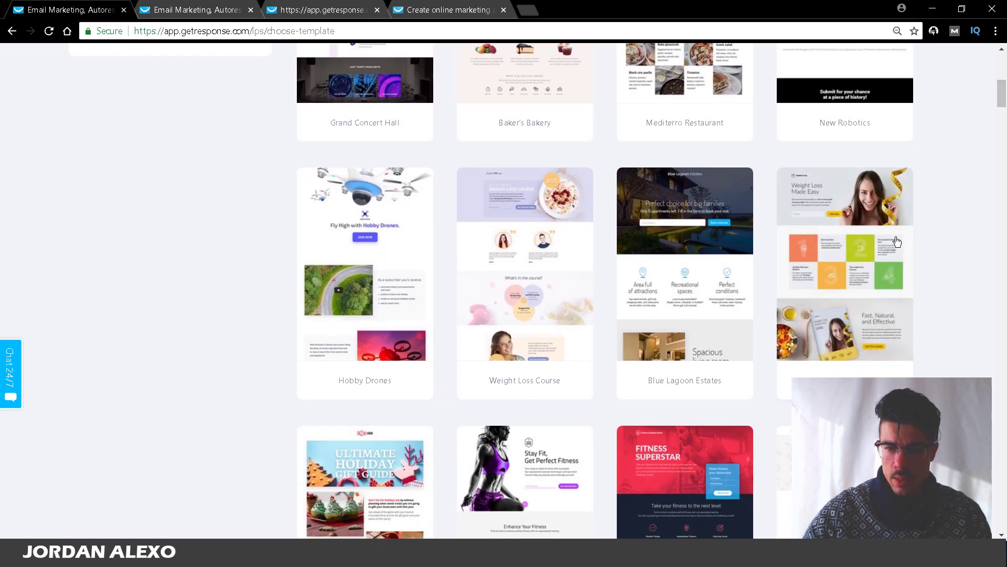
click(875, 244)
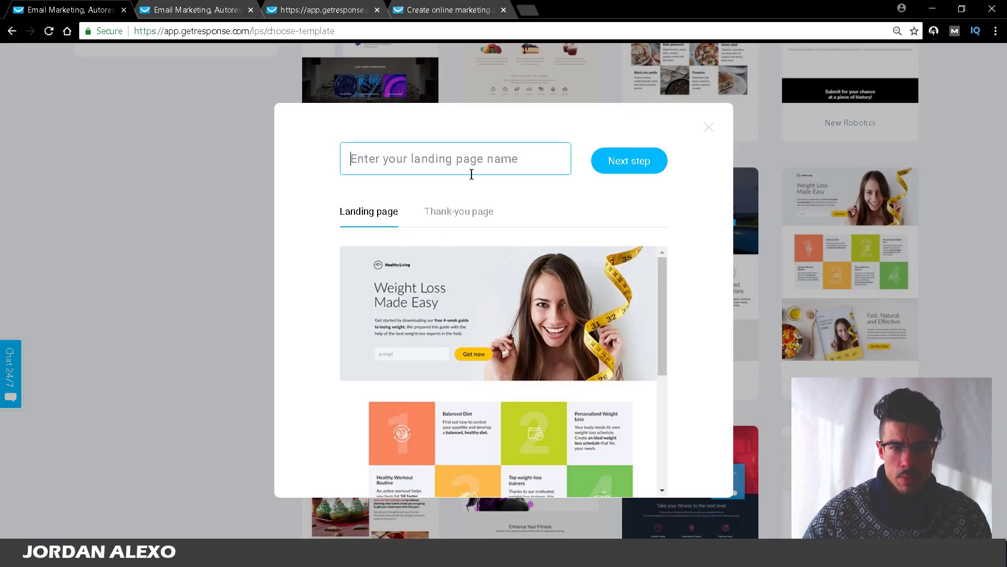
Step: Name the page 'Paleo Diet For Beginners', preview its thank-you page, and create it
text(PA)
key(BackSpace)
key(BackSpace)
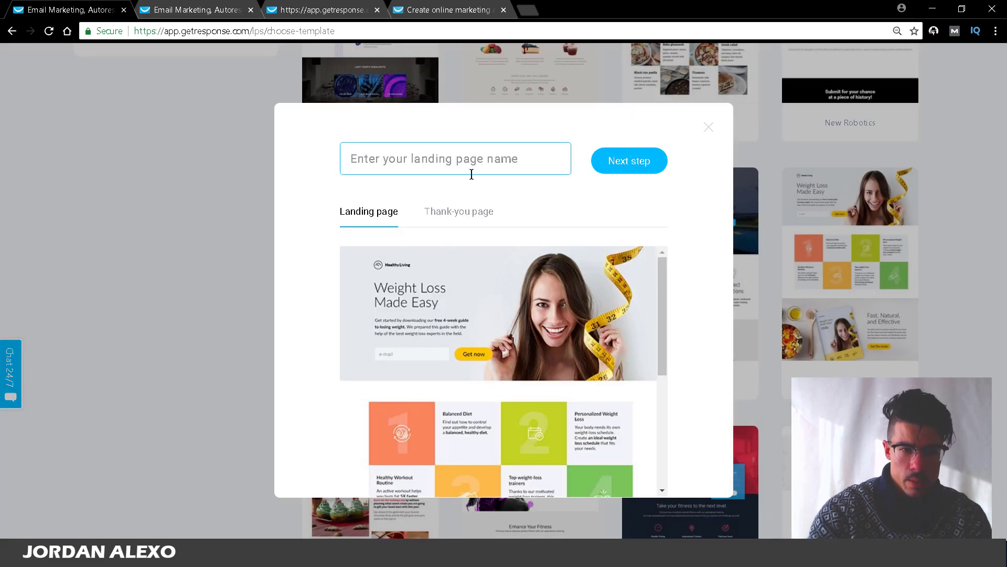
text(Paleo D)
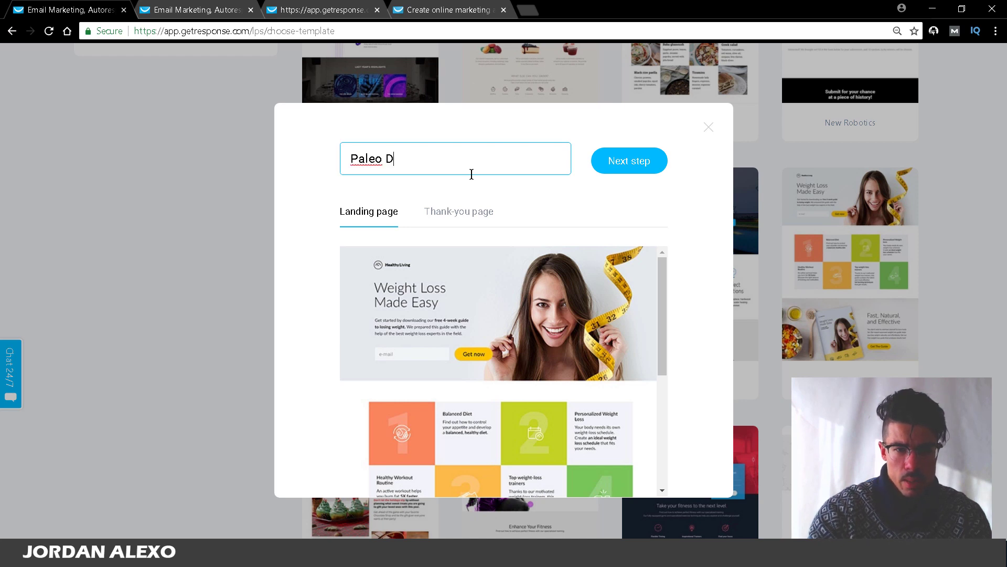
text(iet For Be)
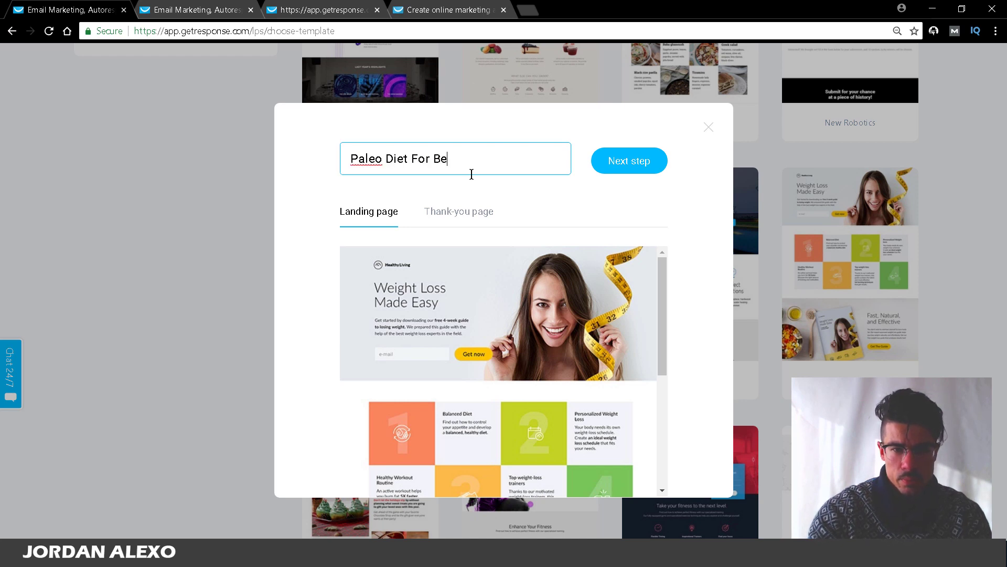
text(hgnners)
click(473, 213)
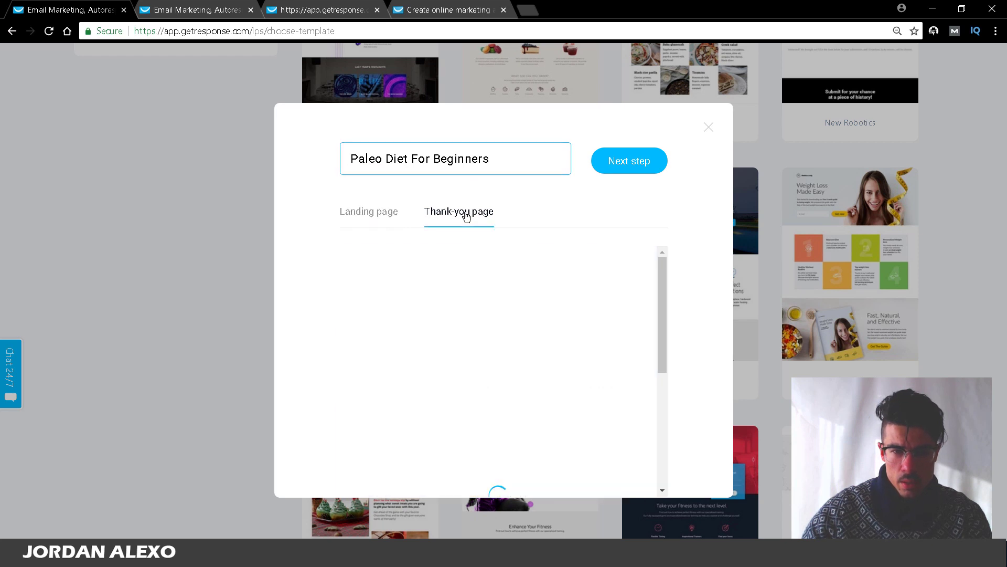
click(368, 211)
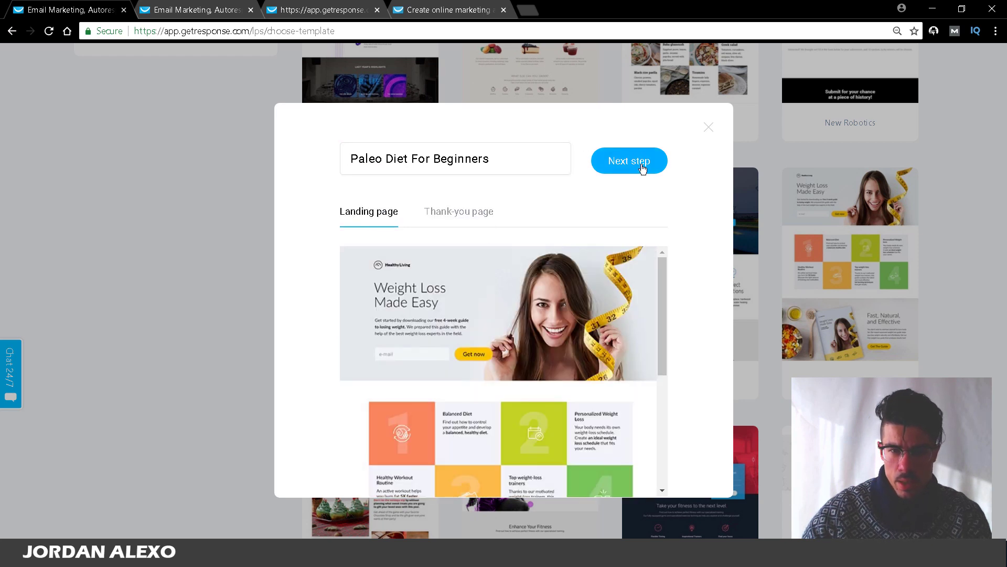
click(643, 167)
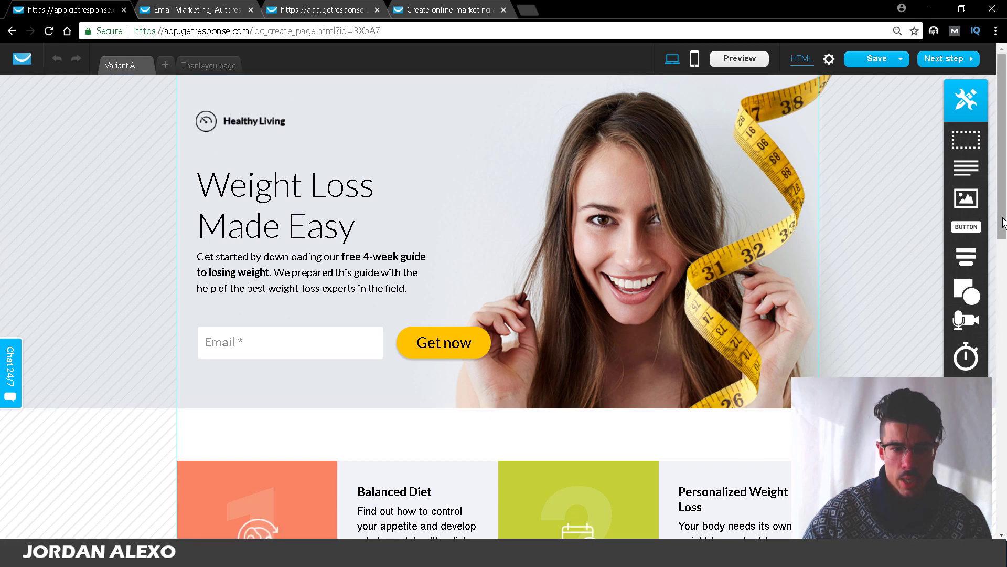
Step: Delete the feature tiles, the Fast, Natural, and Effective section, and the book cover image
scroll(1003, 223, down, 3)
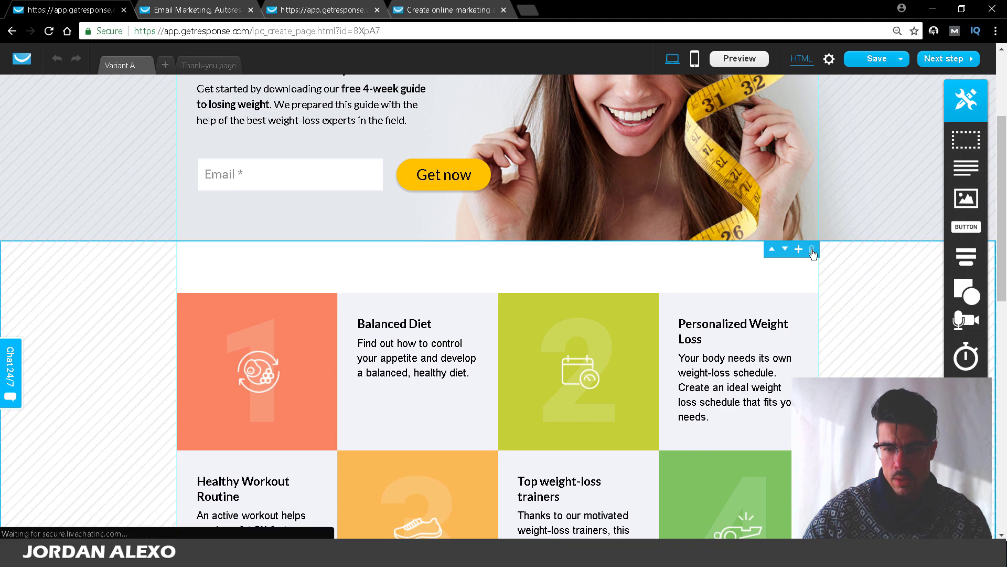
click(811, 250)
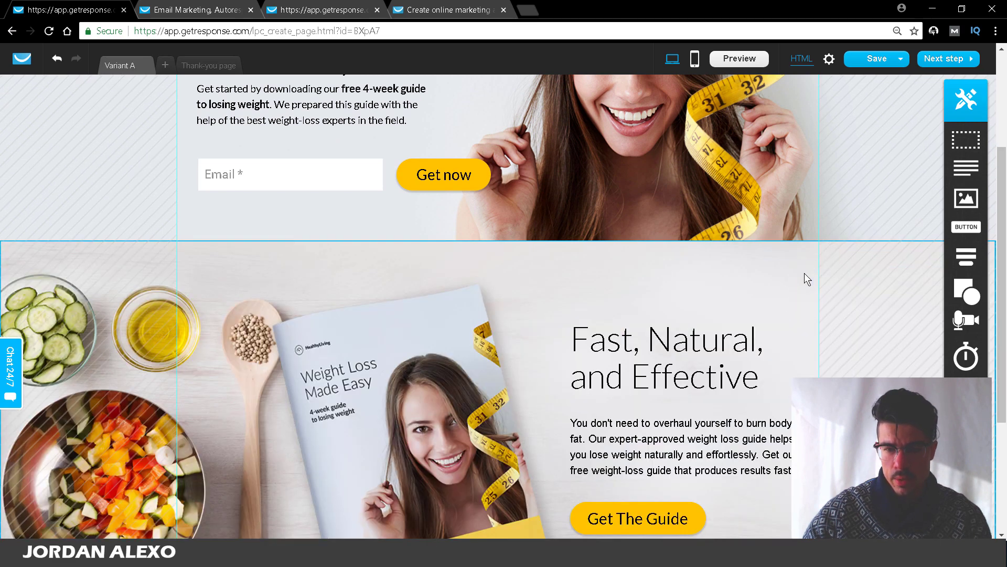
click(812, 250)
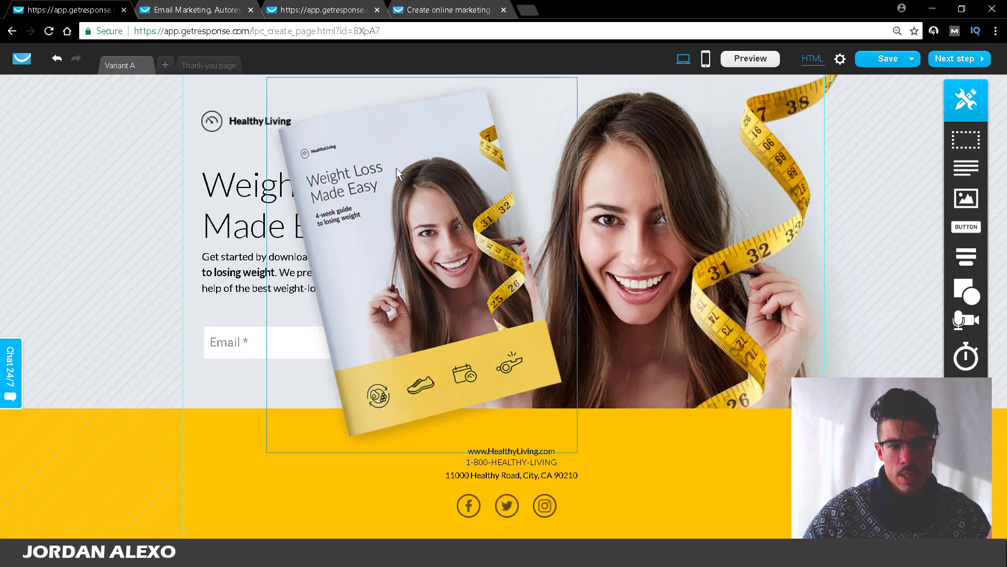
click(336, 193)
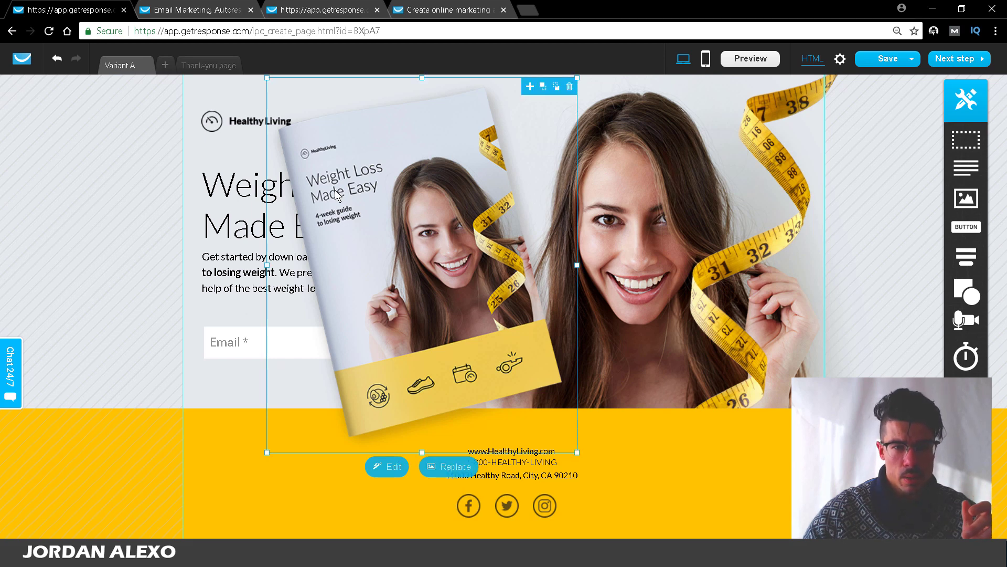
click(570, 88)
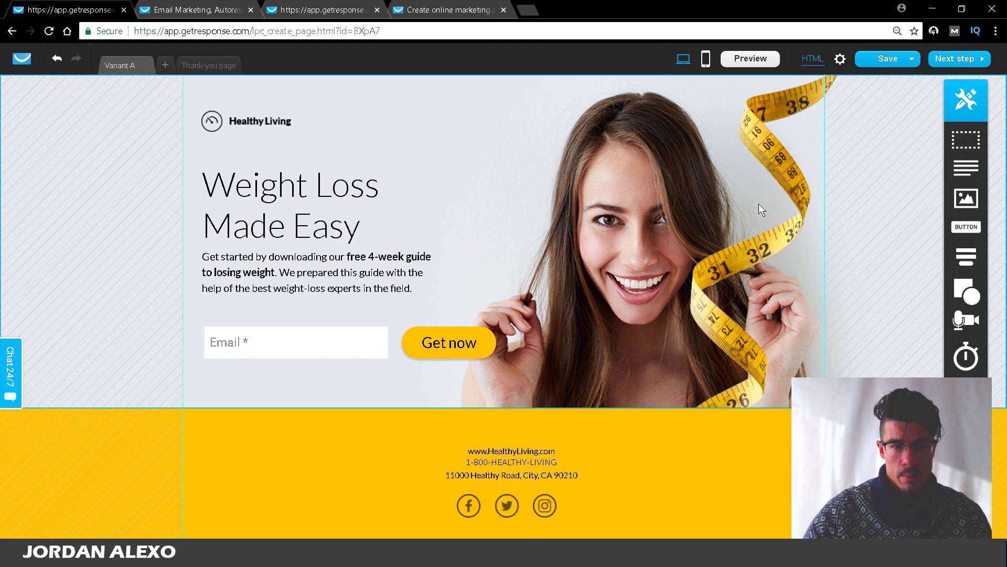
click(728, 179)
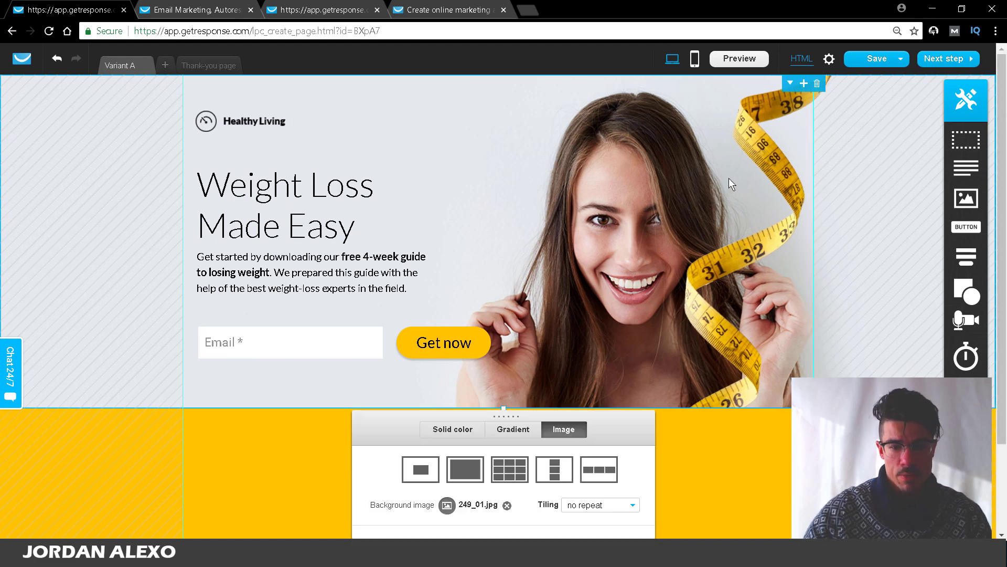
scroll(542, 474, down, 2)
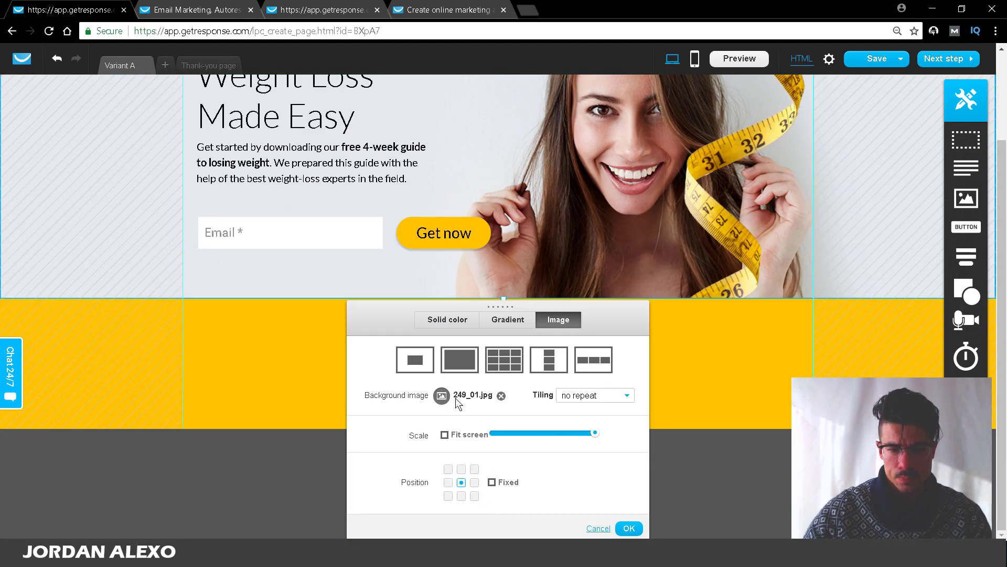
click(490, 326)
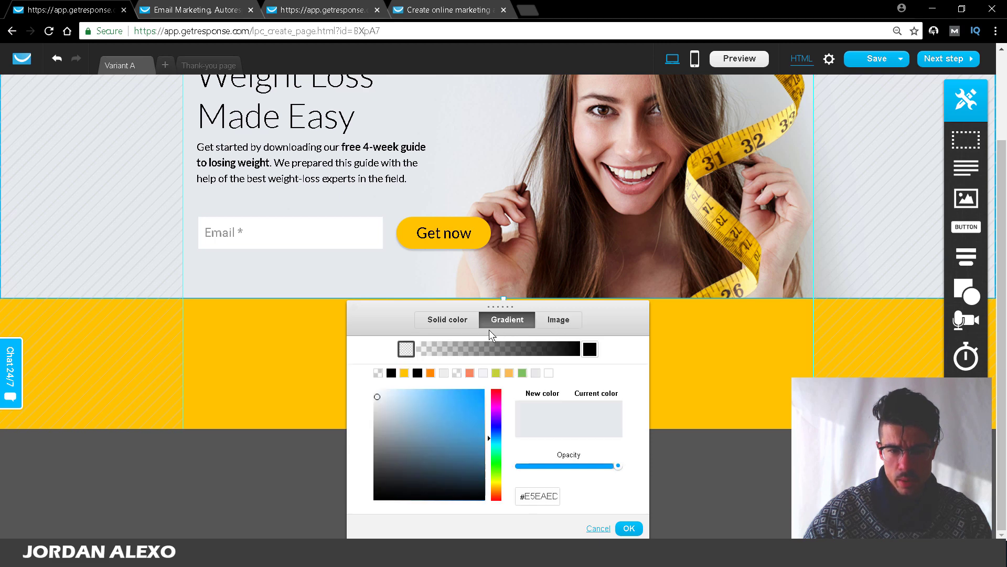
click(461, 322)
click(503, 322)
click(560, 322)
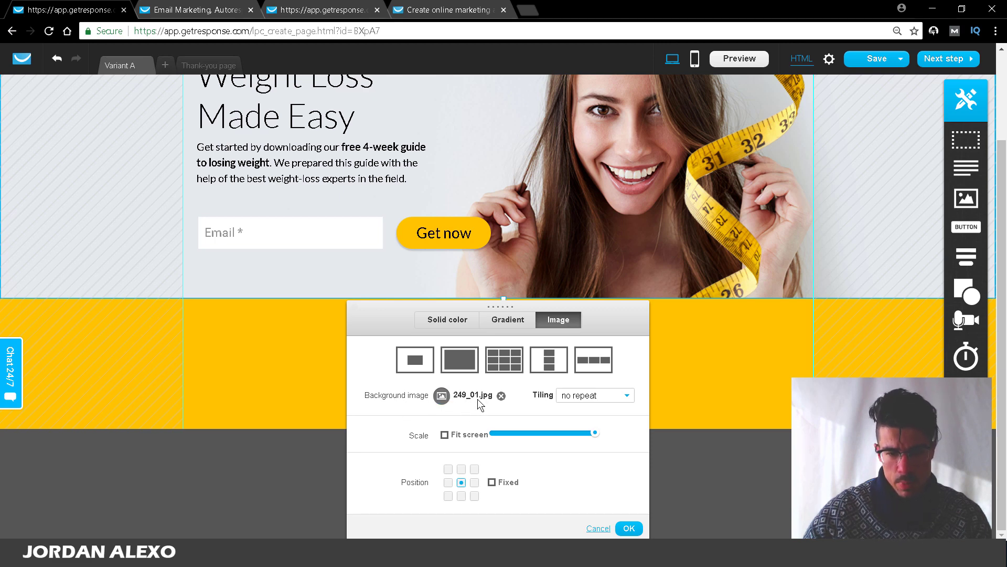
click(440, 397)
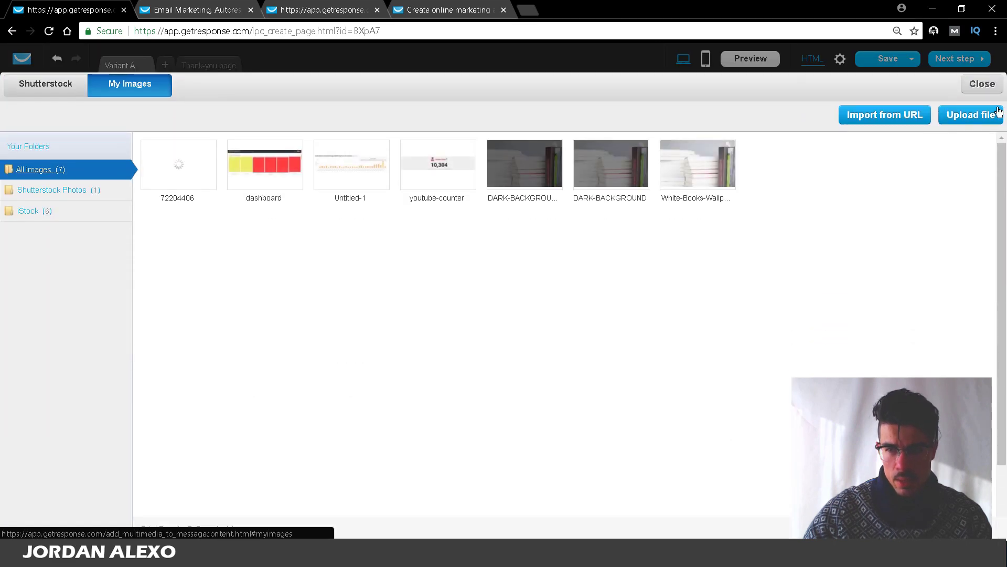
click(988, 86)
scroll(780, 378, up, 2)
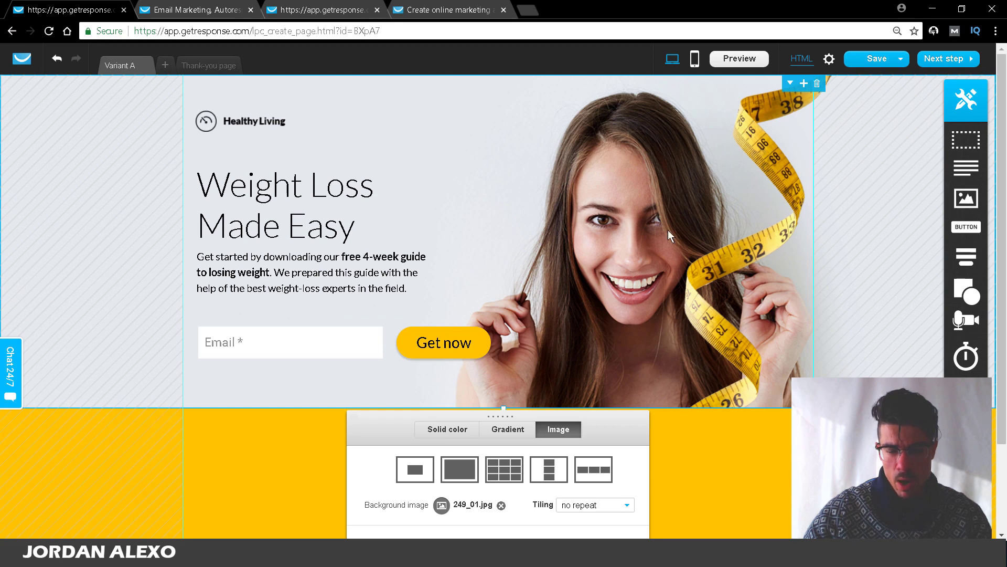
scroll(473, 398, down, 2)
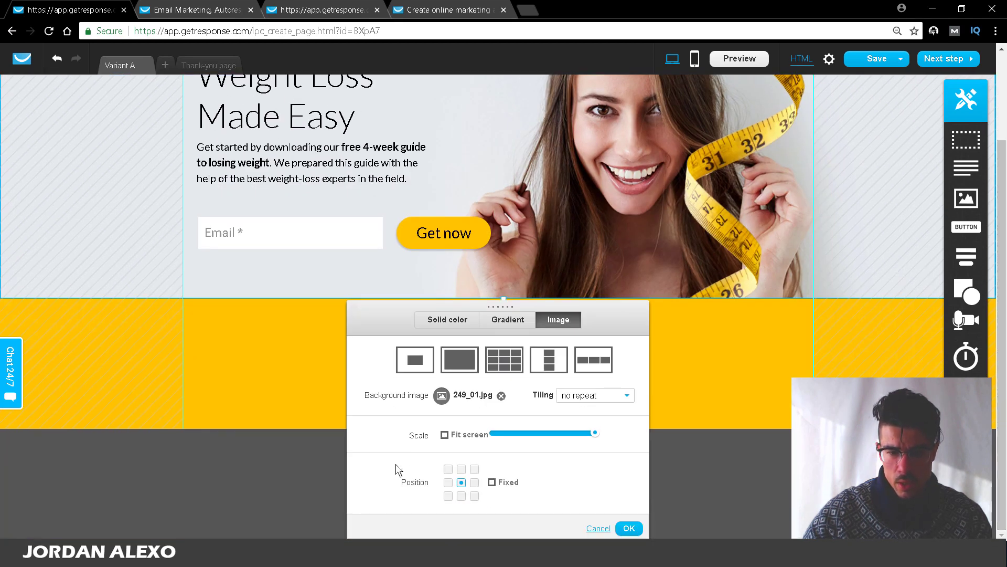
click(442, 397)
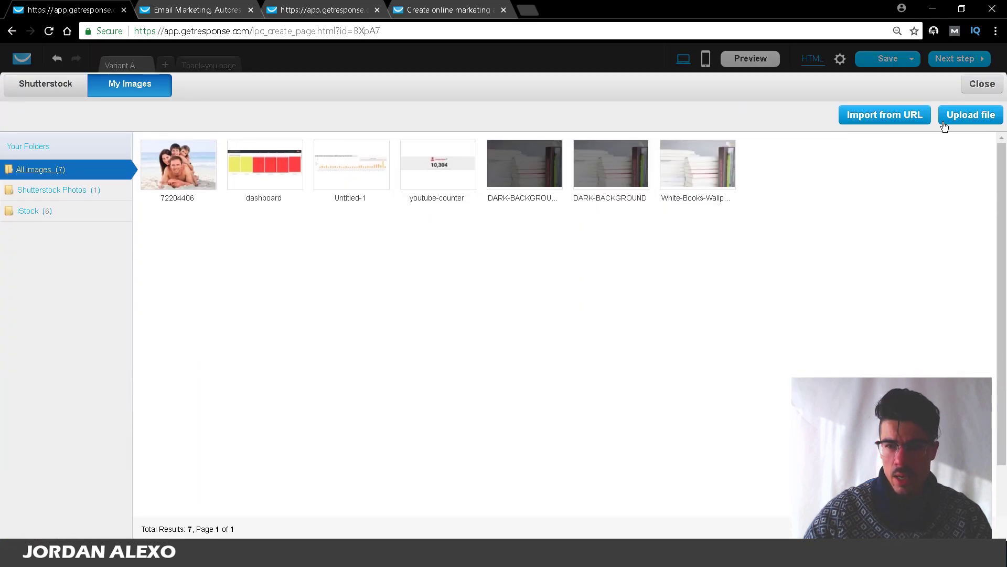
click(980, 86)
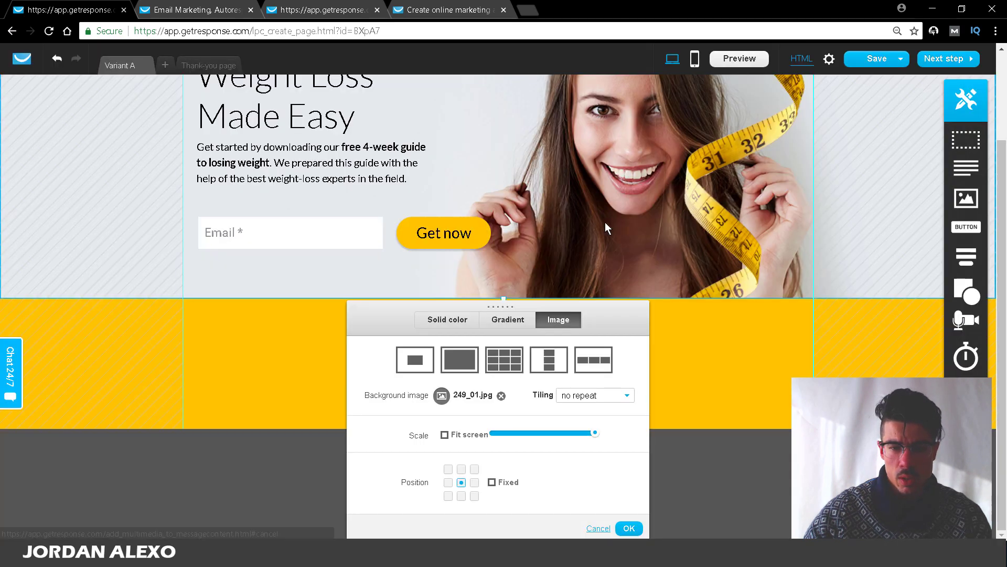
click(736, 396)
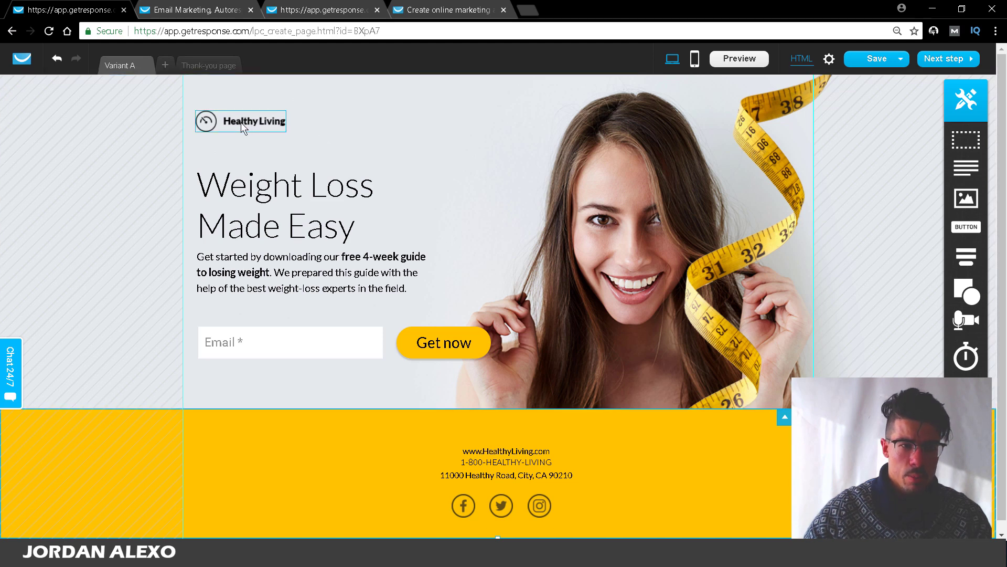
Step: Delete the Healthy Living logo and place a duplicate of the headline above the original
click(241, 122)
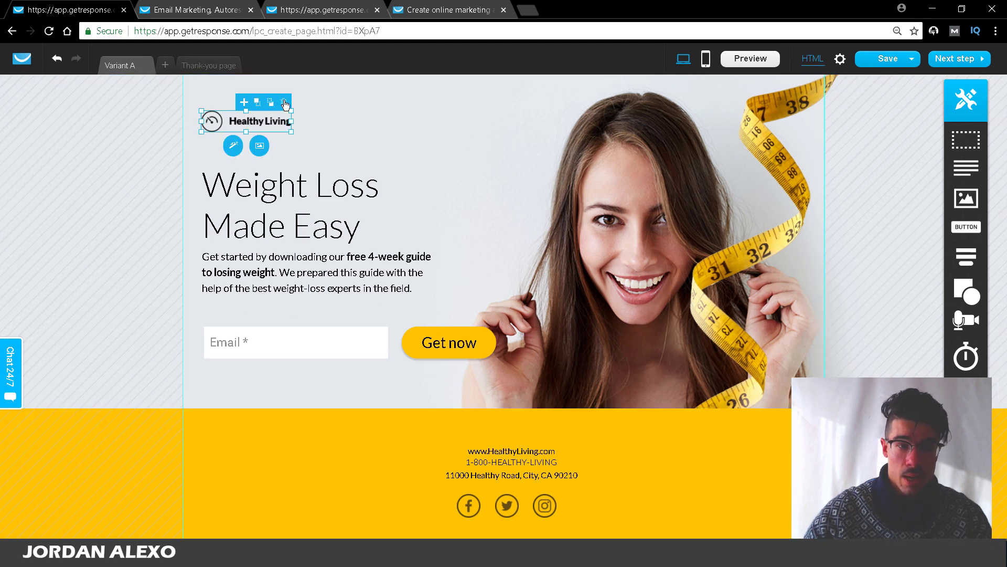
click(286, 104)
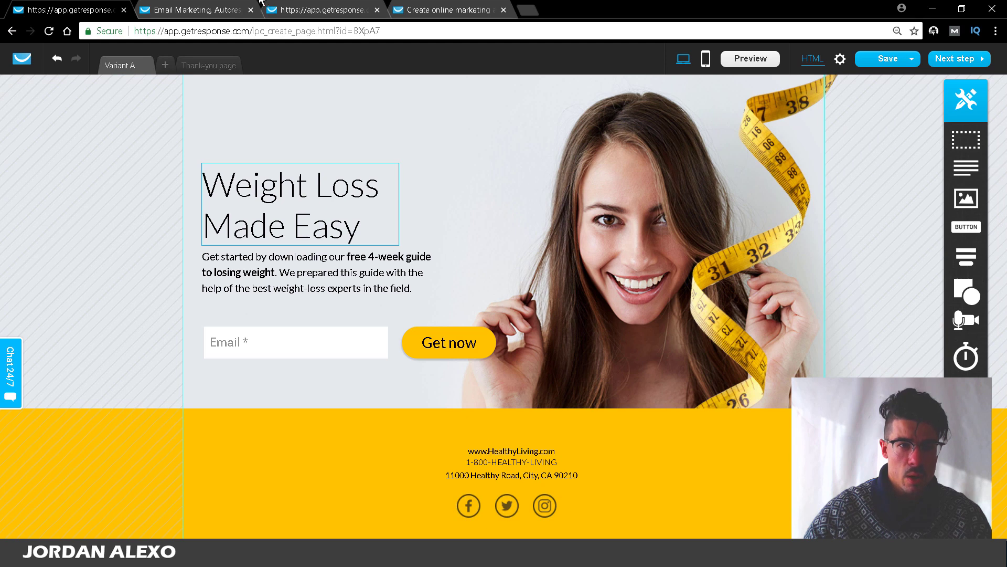
click(314, 231)
double_click(314, 226)
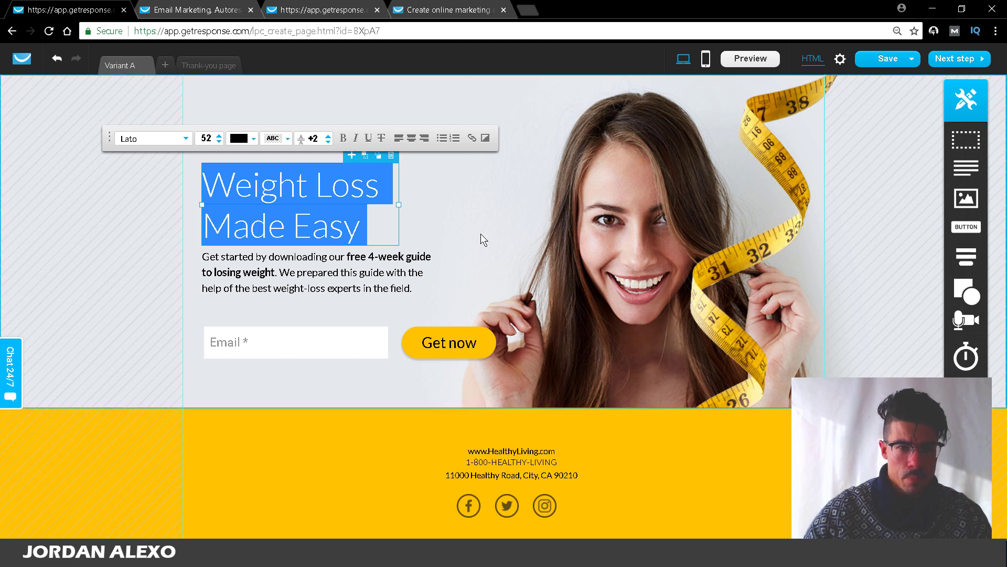
key(Escape)
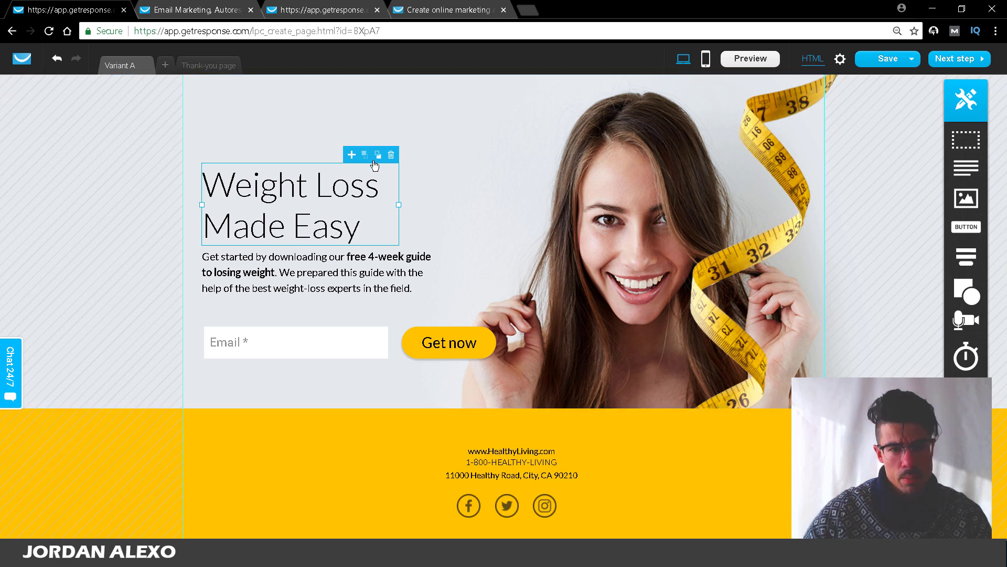
drag(346, 155, 351, 162)
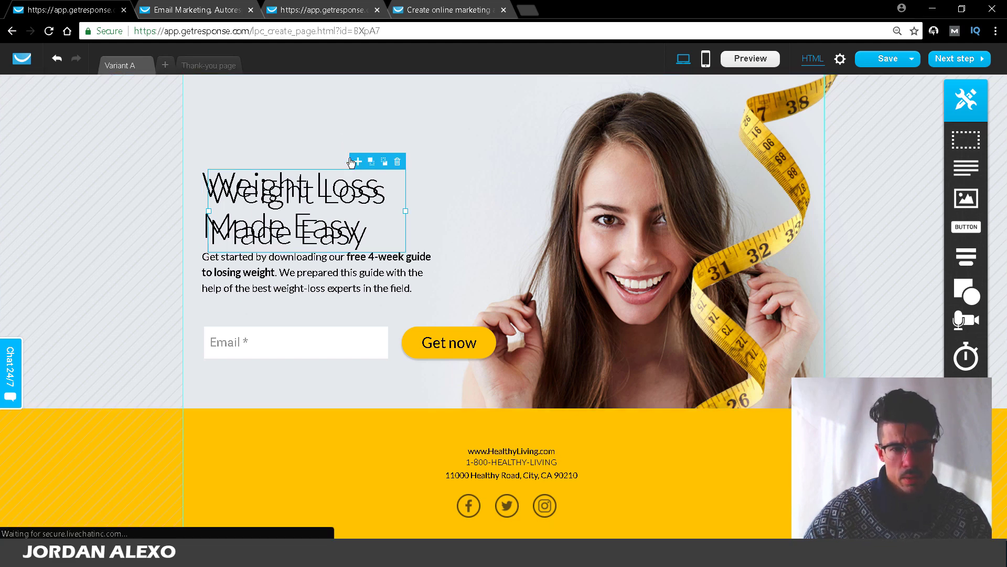
drag(336, 199, 334, 114)
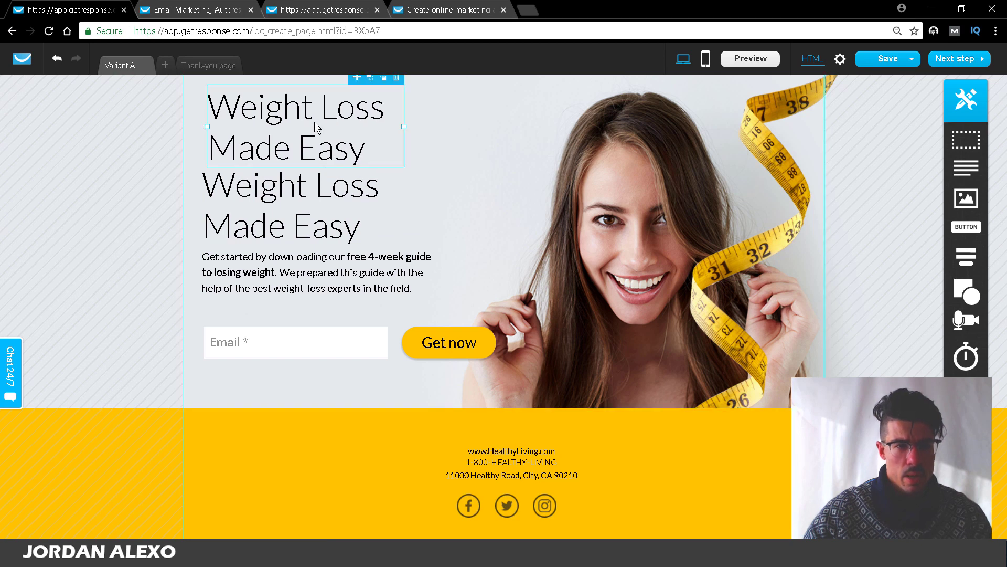
double_click(314, 122)
Step: Paste '100% FREE GUIDE DOWNLOAD' into the duplicate, widen it, and make it bold and centred
click(326, 12)
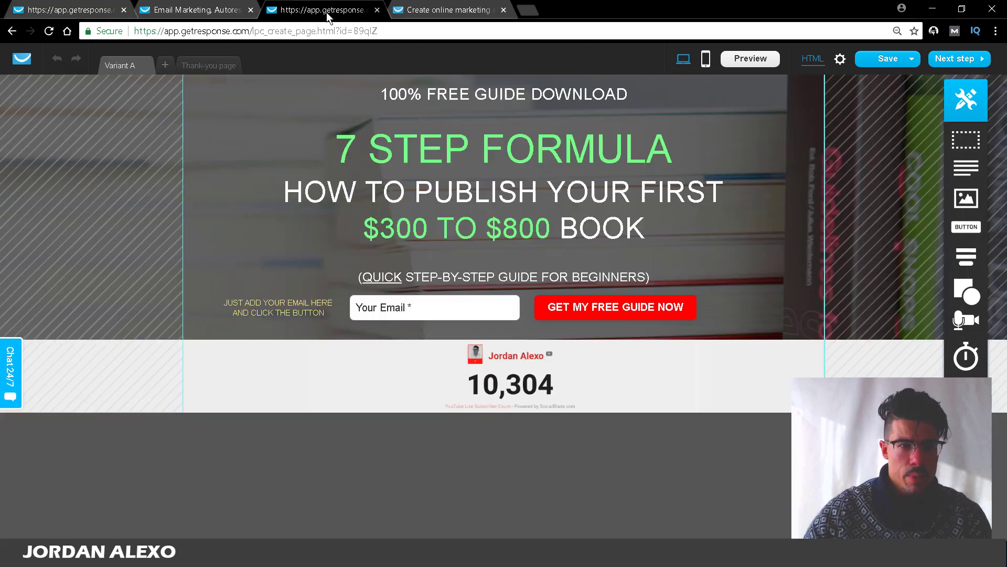
double_click(624, 96)
key(ctrl+c)
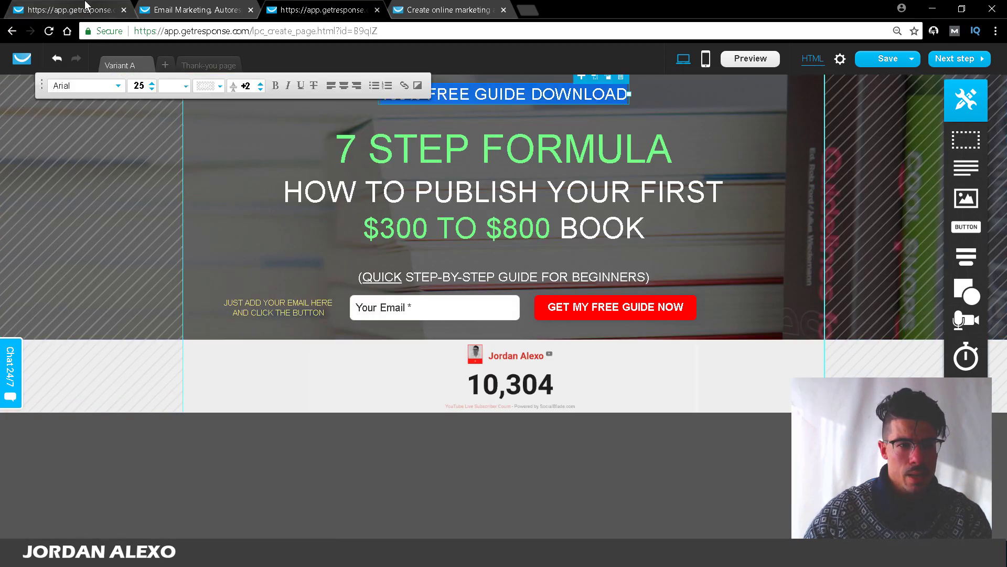
click(87, 6)
key(ctrl+v)
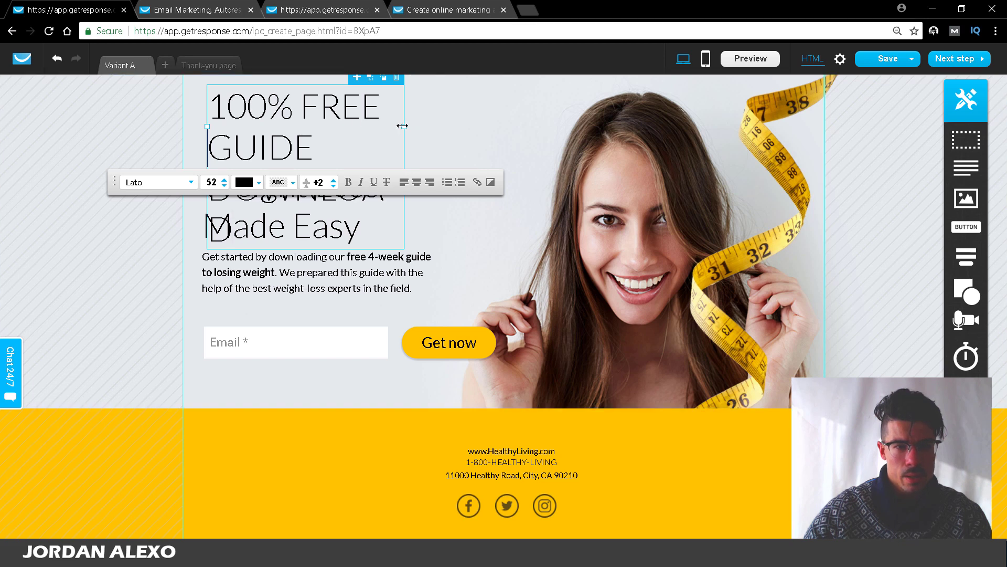
drag(402, 125, 565, 125)
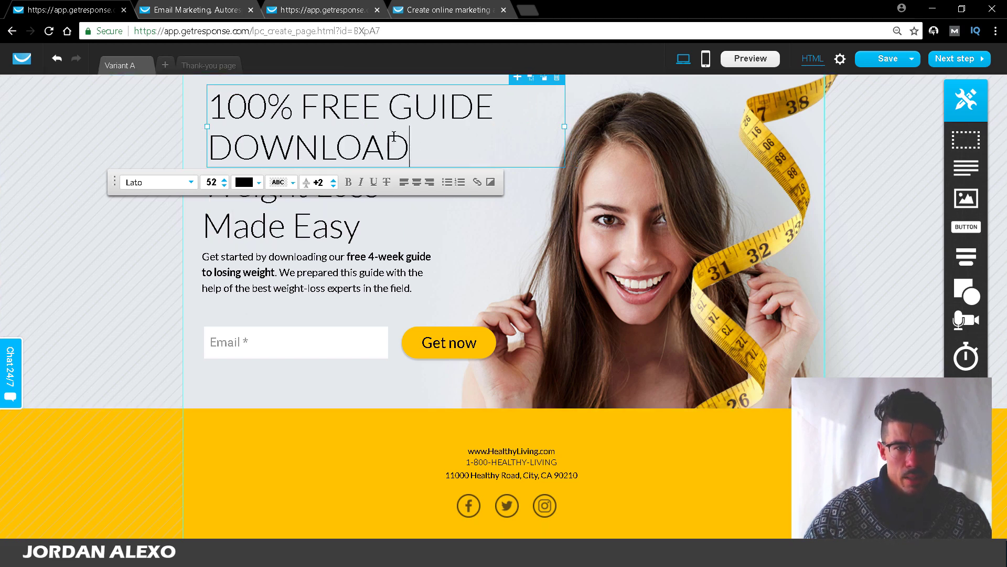
drag(409, 149, 210, 102)
click(348, 182)
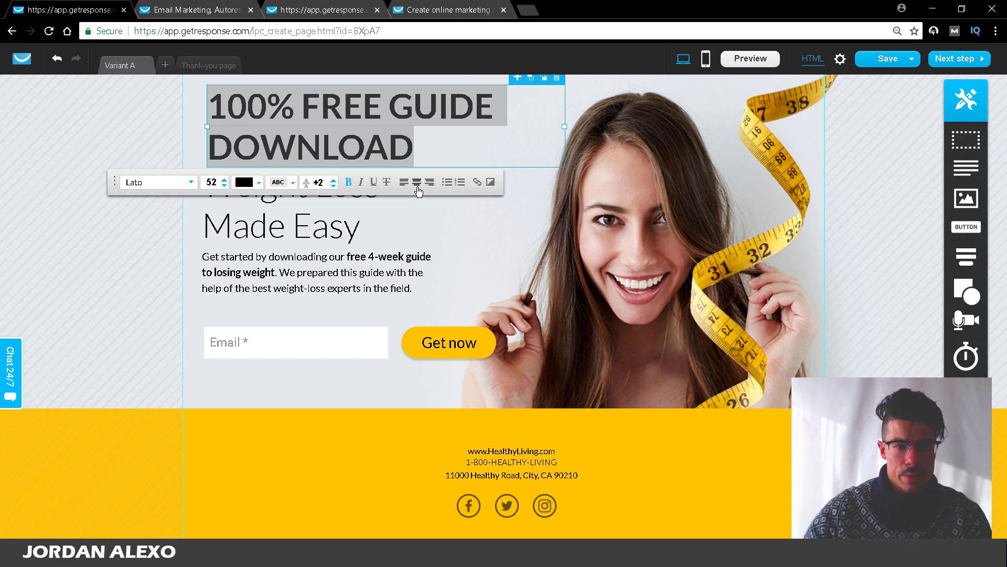
click(418, 188)
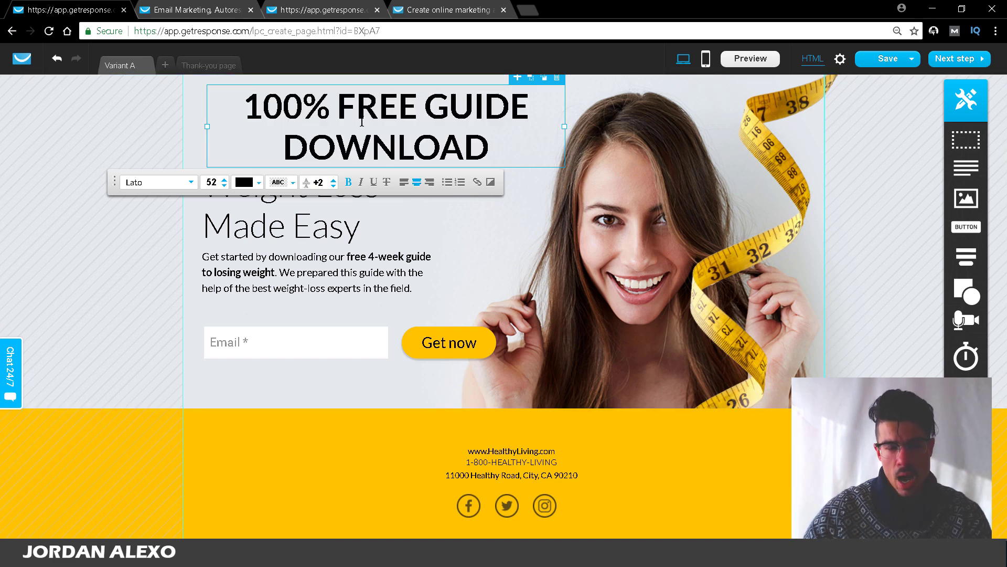
click(495, 311)
Step: Resize and reposition the new heading and reduce its font size to 40
drag(452, 118, 417, 116)
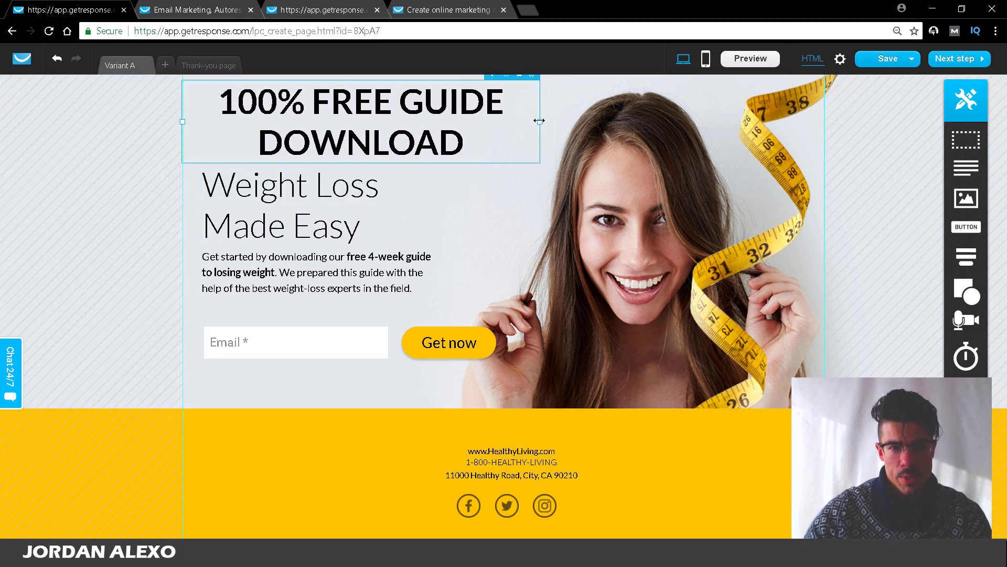
drag(539, 120, 490, 121)
double_click(398, 135)
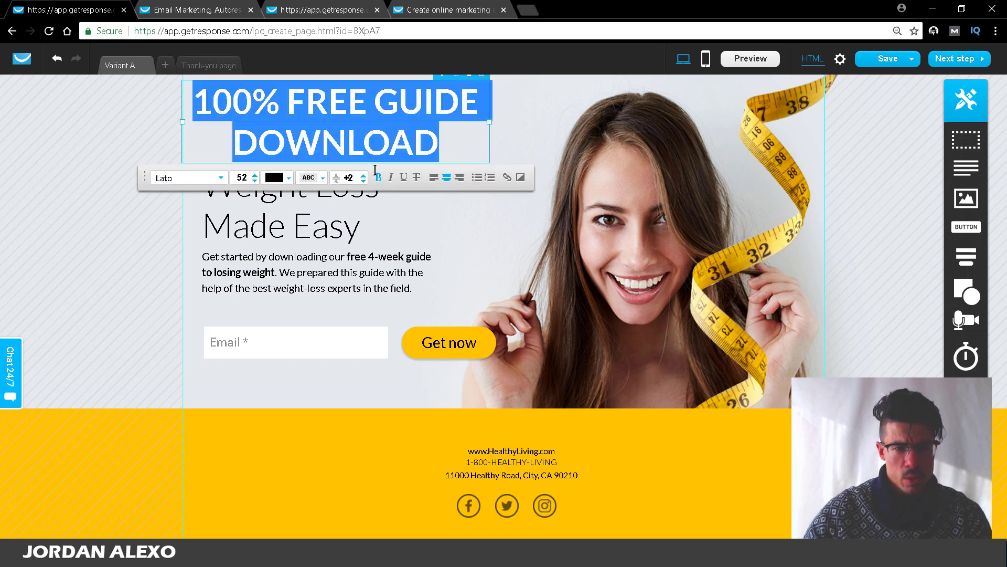
click(255, 181)
click(255, 181)
click(255, 181)
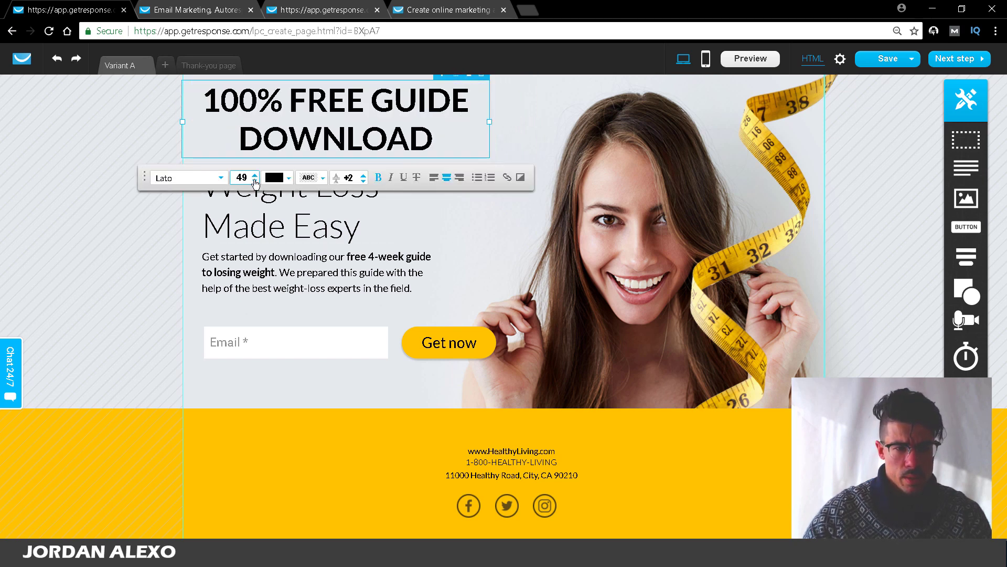
triple_click(255, 181)
triple_click(254, 181)
triple_click(255, 180)
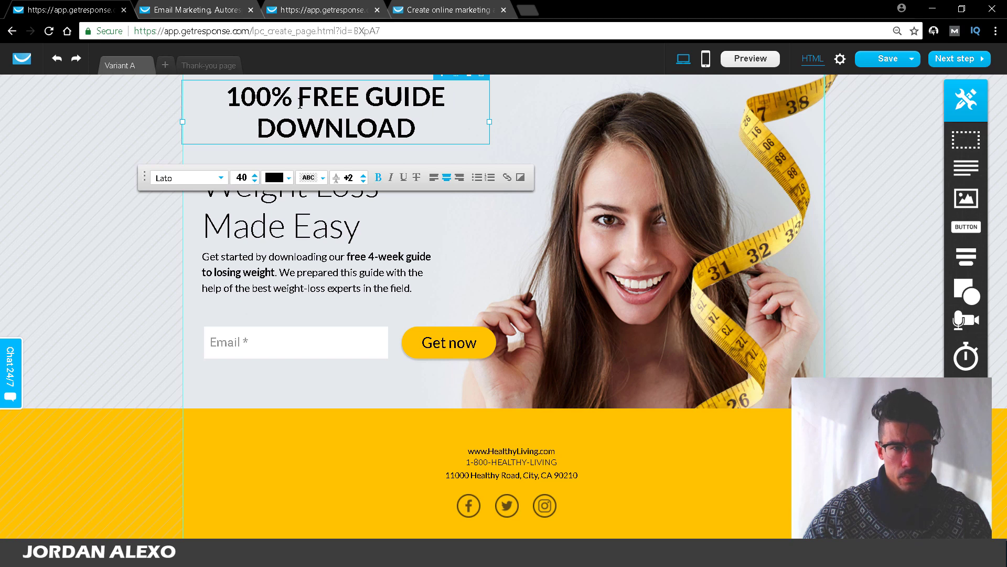
click(505, 264)
drag(372, 99, 362, 111)
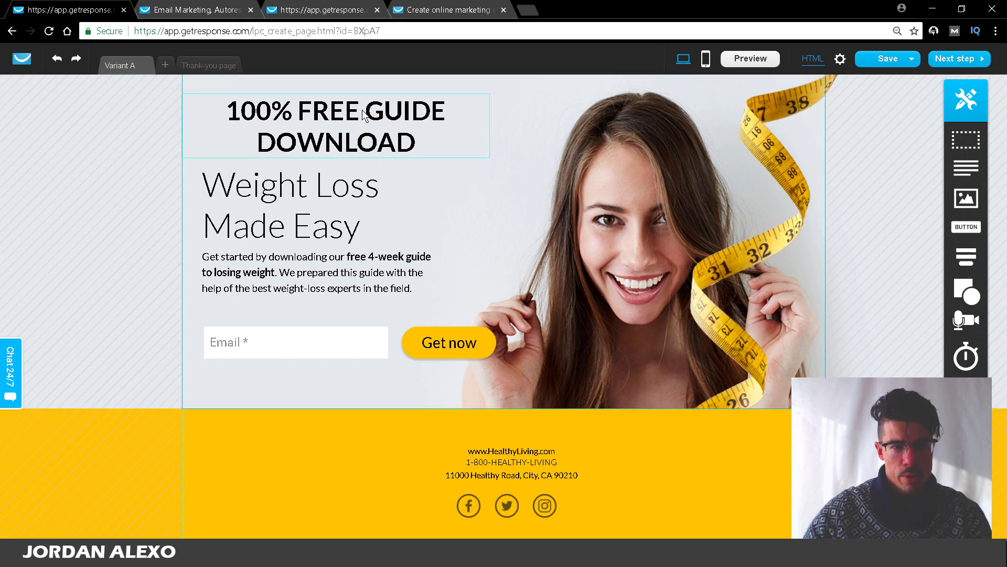
click(314, 217)
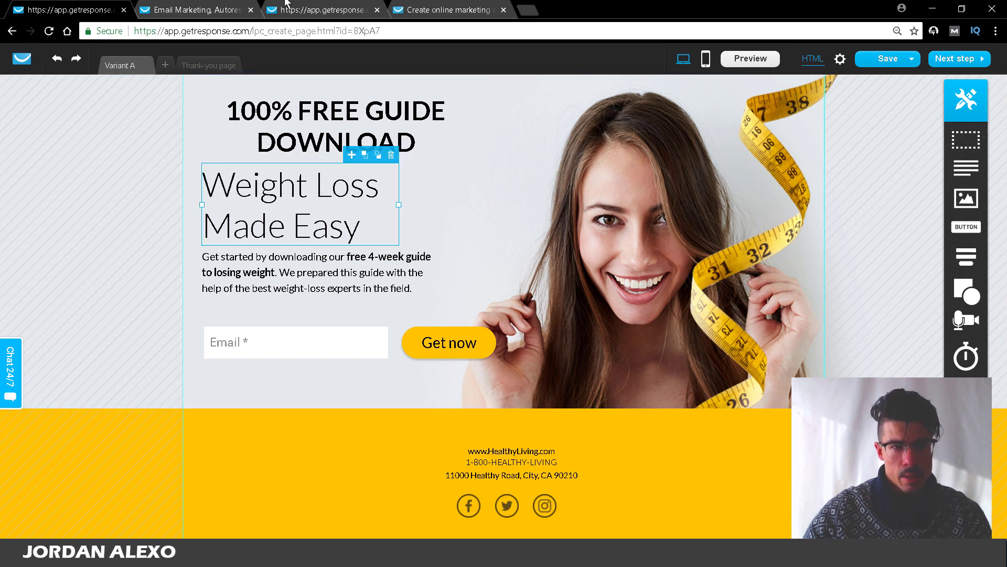
Step: Replace the Weight Loss Made Easy headline text with '5 STEP FORMULA'
click(286, 4)
click(371, 153)
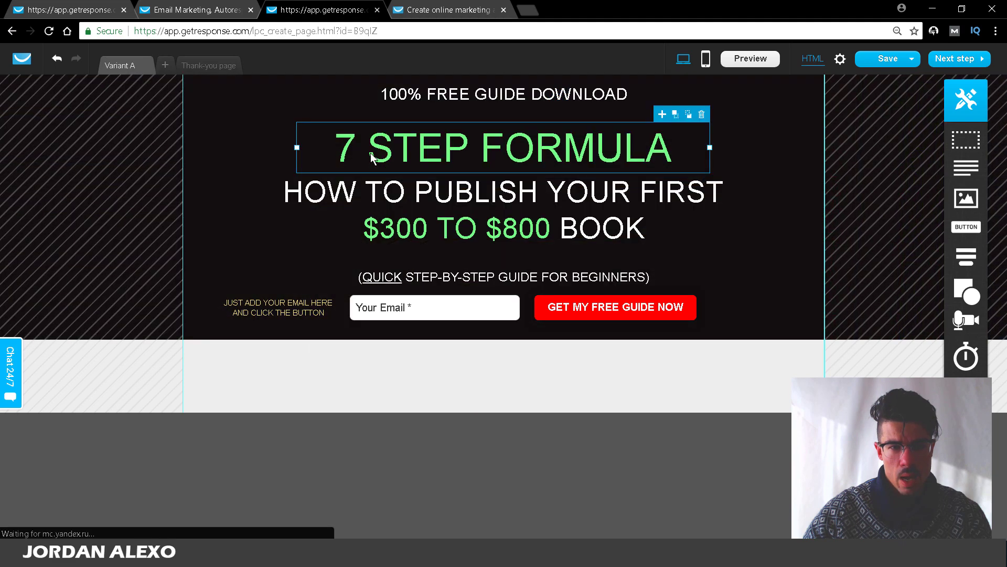
click(194, 10)
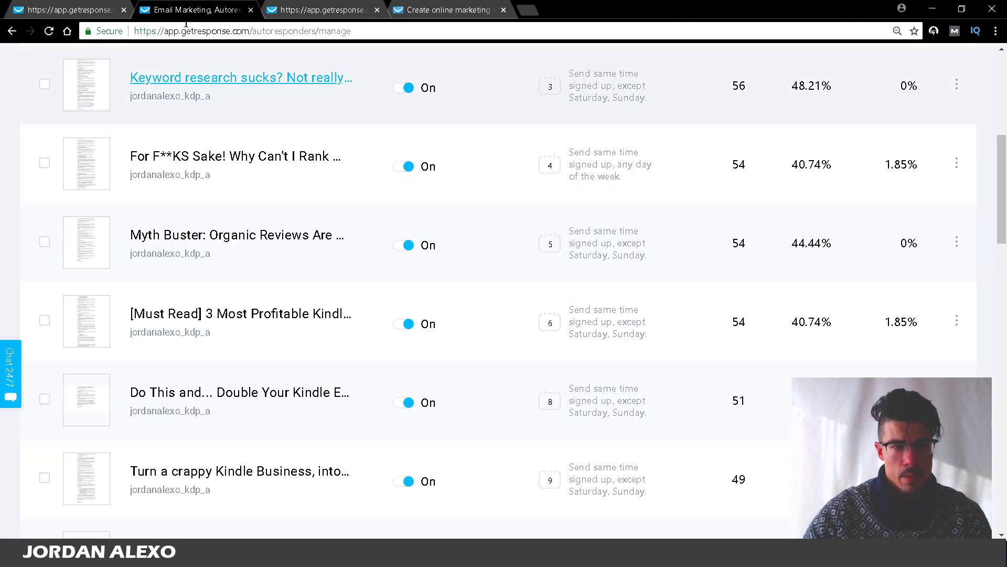
click(94, 10)
double_click(338, 192)
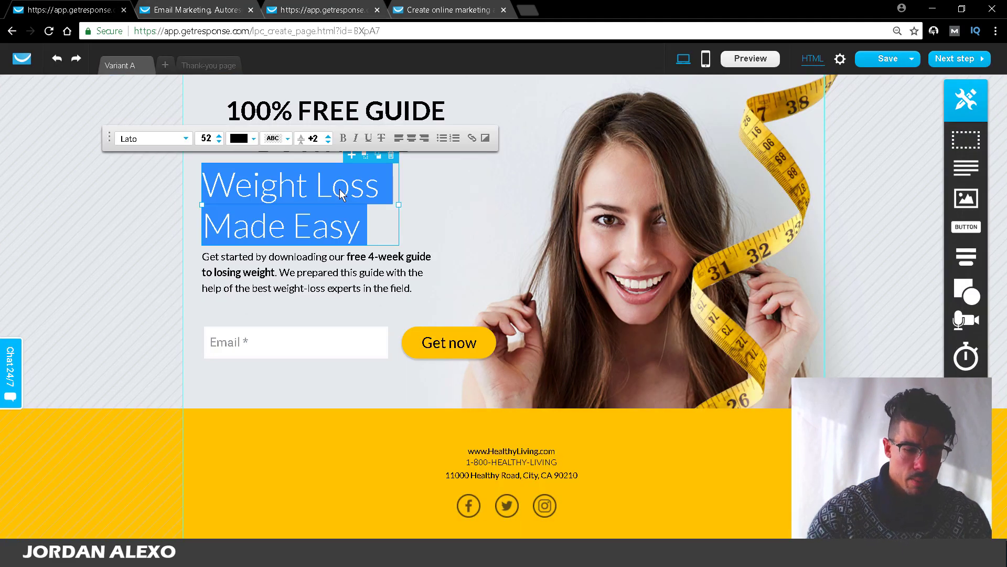
text(5 ste)
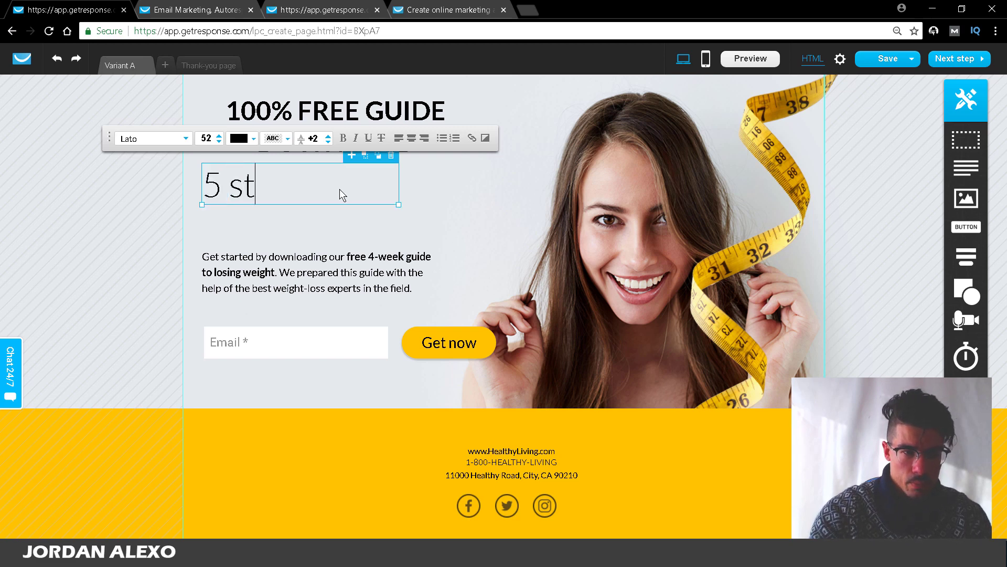
key(BackSpace)
key(BackSpace)
key(BackSpace)
key(BackSpace)
text(STEPO)
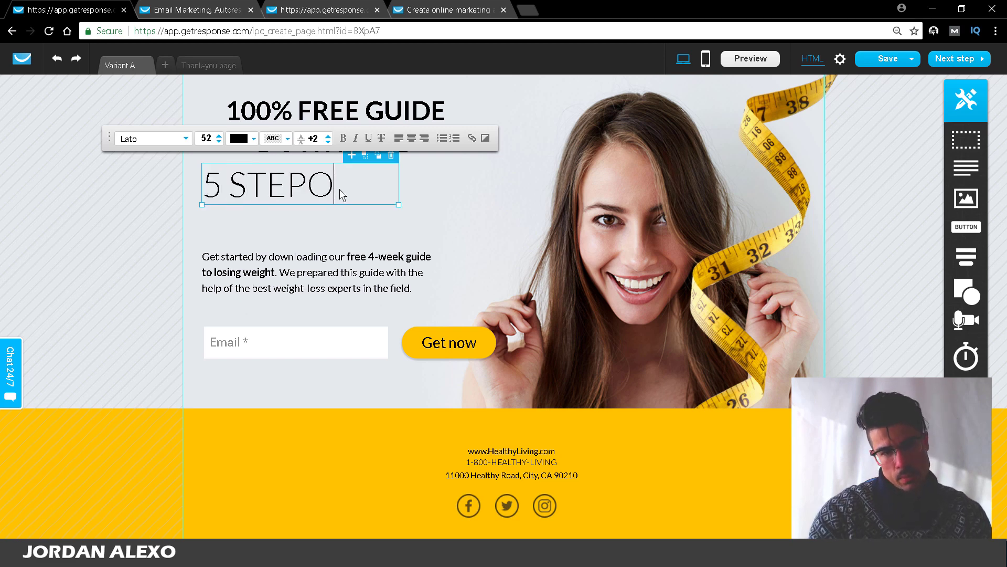
key(BackSpace)
text(FORMULA)
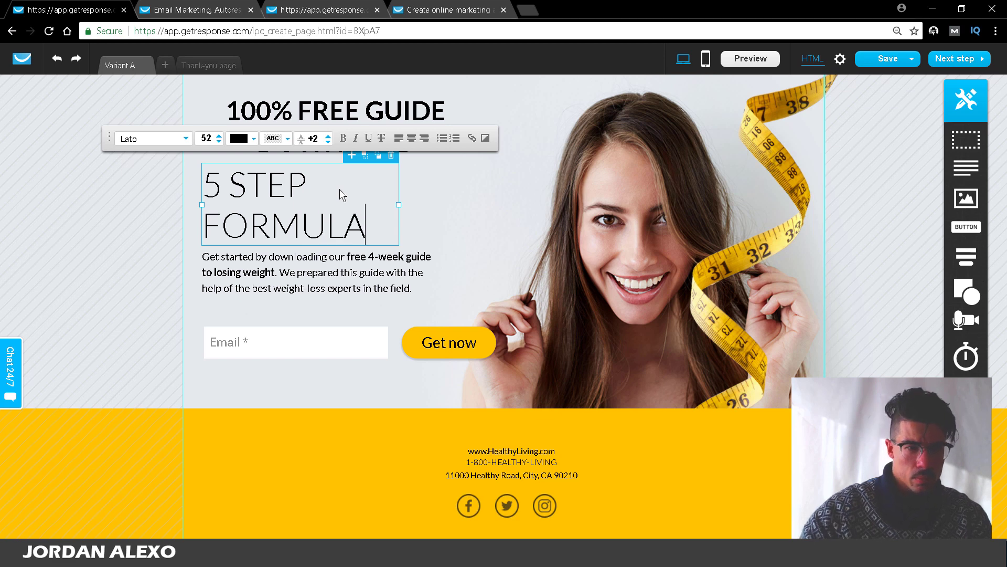
Step: Widen the 5 STEP FORMULA headline to fit one line and make it bold
drag(399, 205, 499, 197)
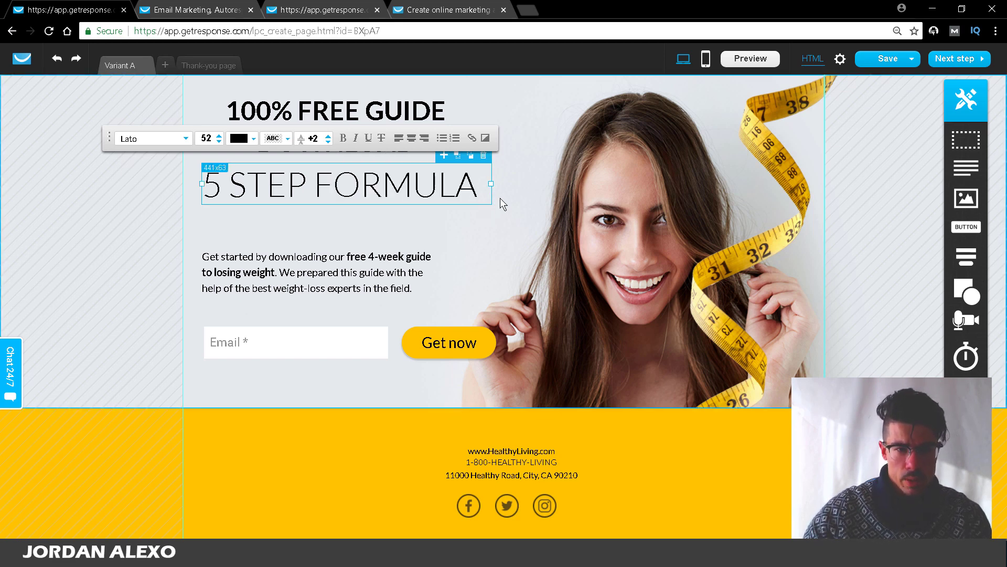
click(371, 171)
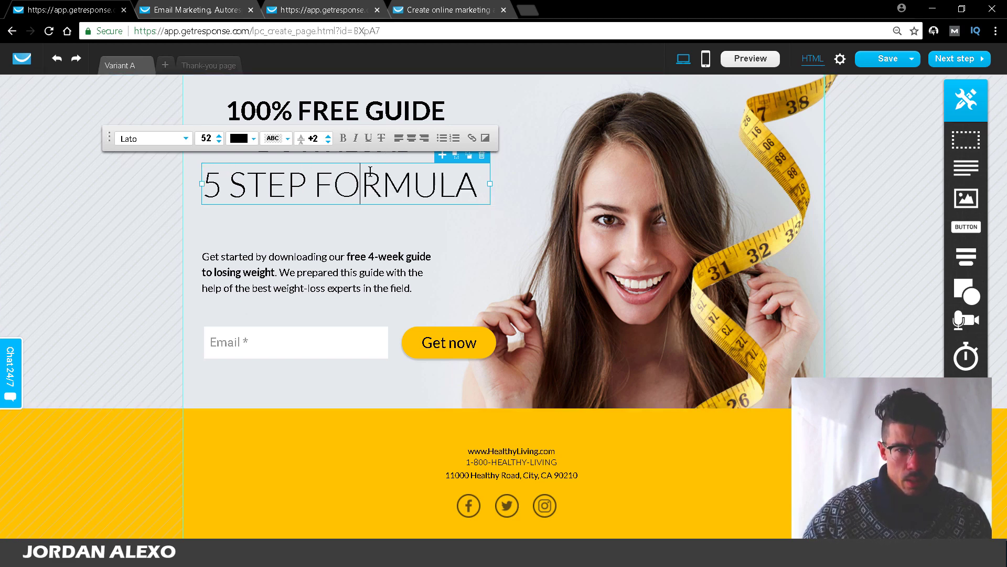
triple_click(371, 171)
click(343, 138)
click(341, 258)
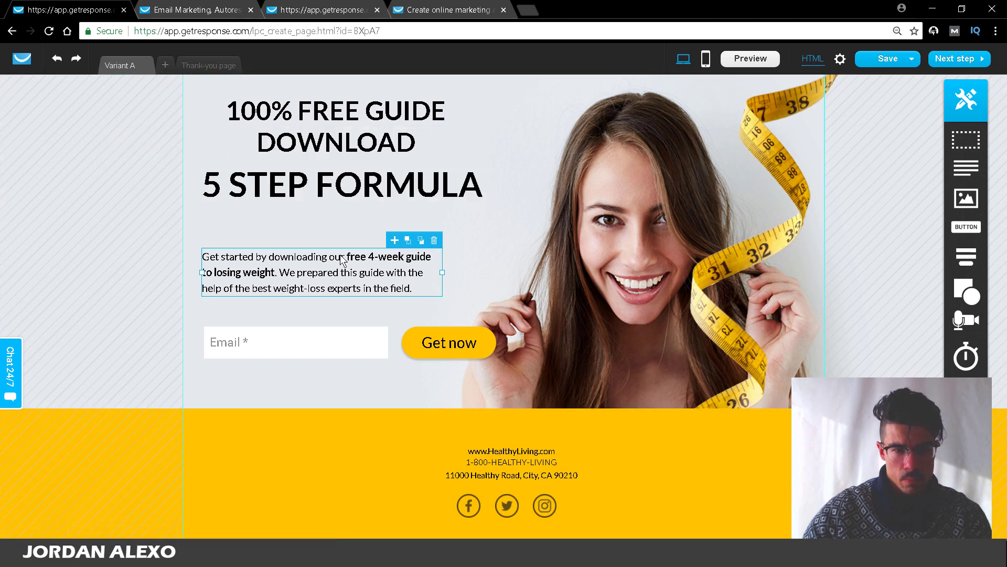
Step: Try green, then cyan, as the 5 STEP FORMULA headline text colour
click(337, 184)
triple_click(337, 183)
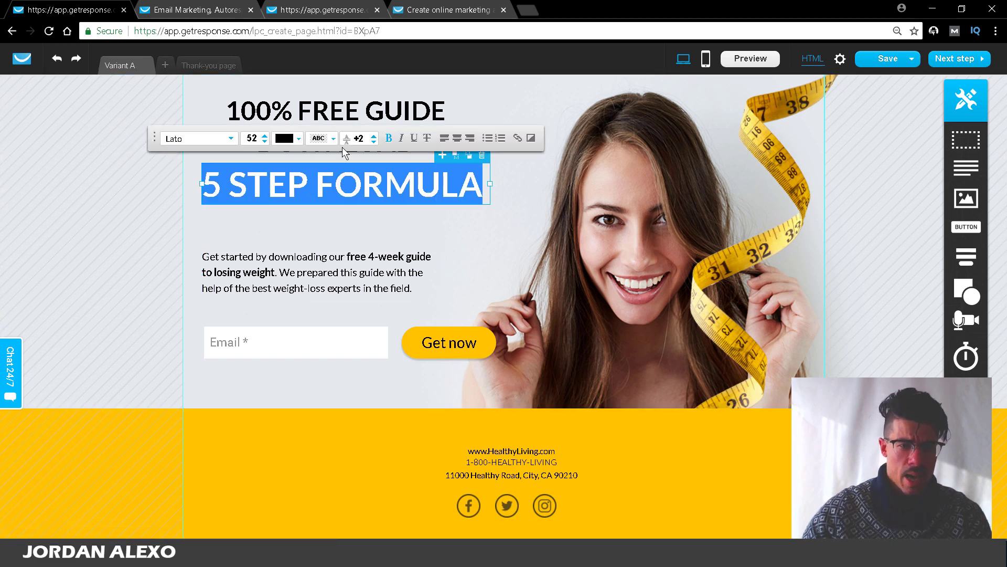
click(286, 139)
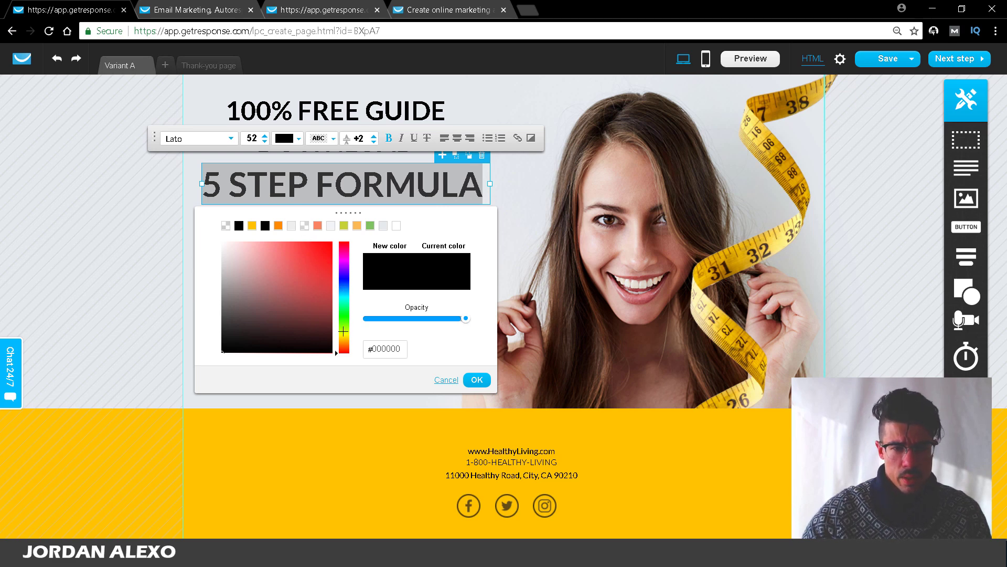
drag(343, 331, 347, 312)
drag(327, 249, 345, 211)
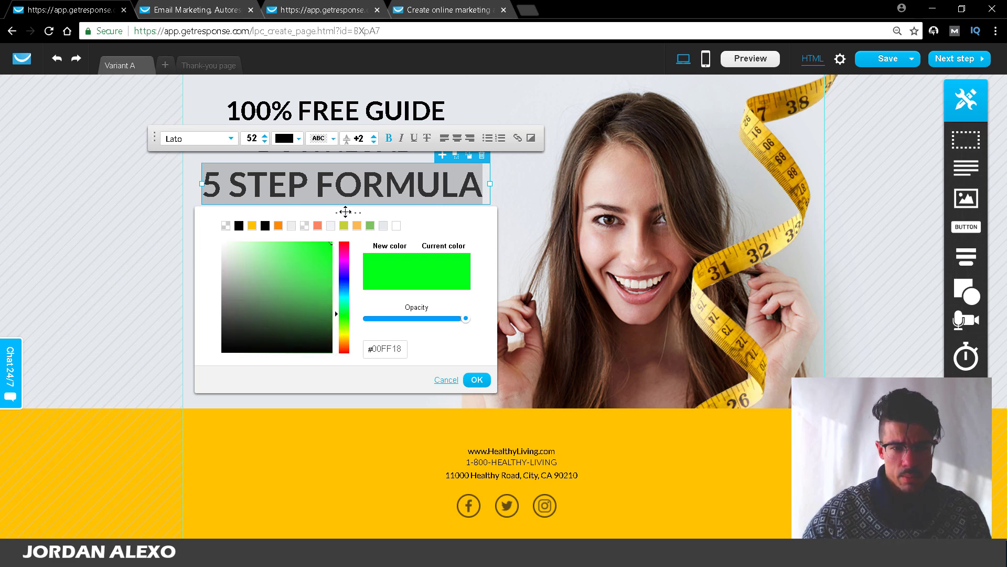
drag(339, 314, 346, 295)
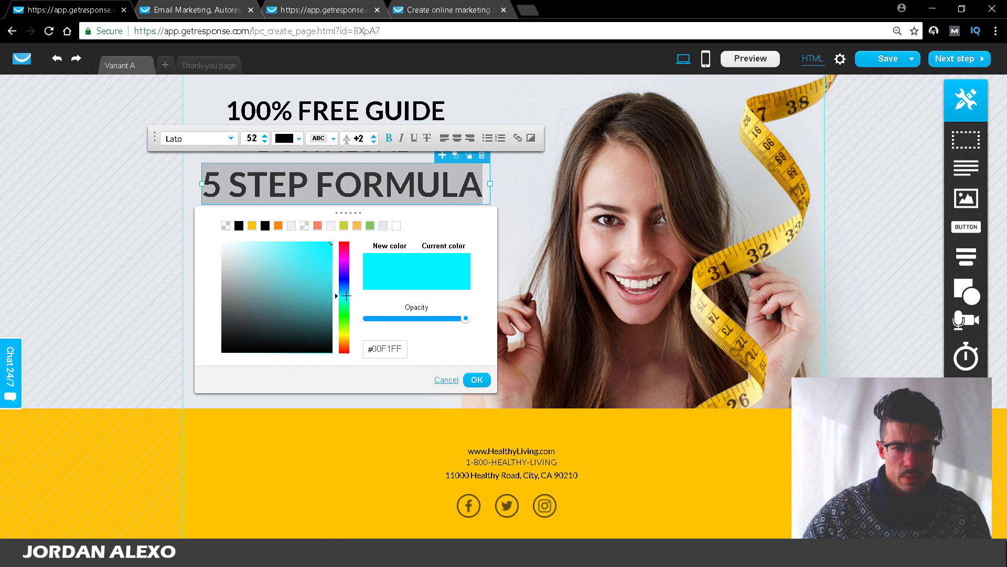
mouse_move(328, 344)
mouse_down()
mouse_move(348, 182)
mouse_move(485, 425)
mouse_up()
click(477, 379)
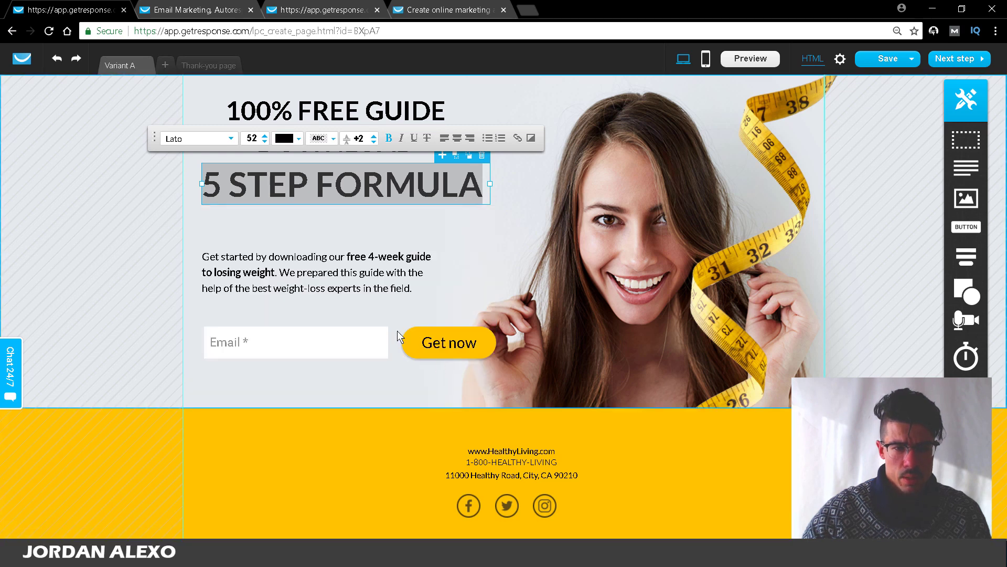
click(387, 287)
triple_click(332, 175)
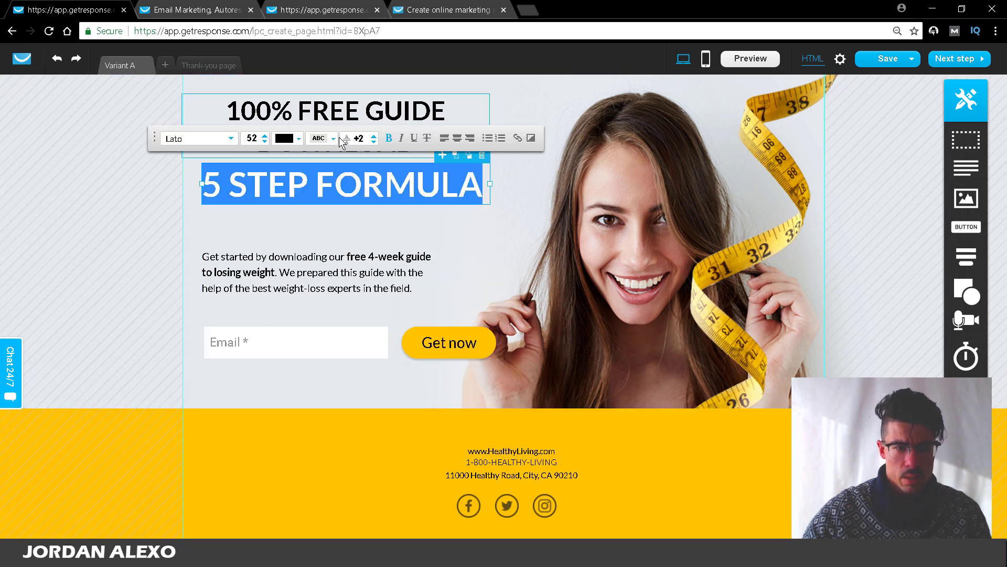
click(287, 138)
click(344, 298)
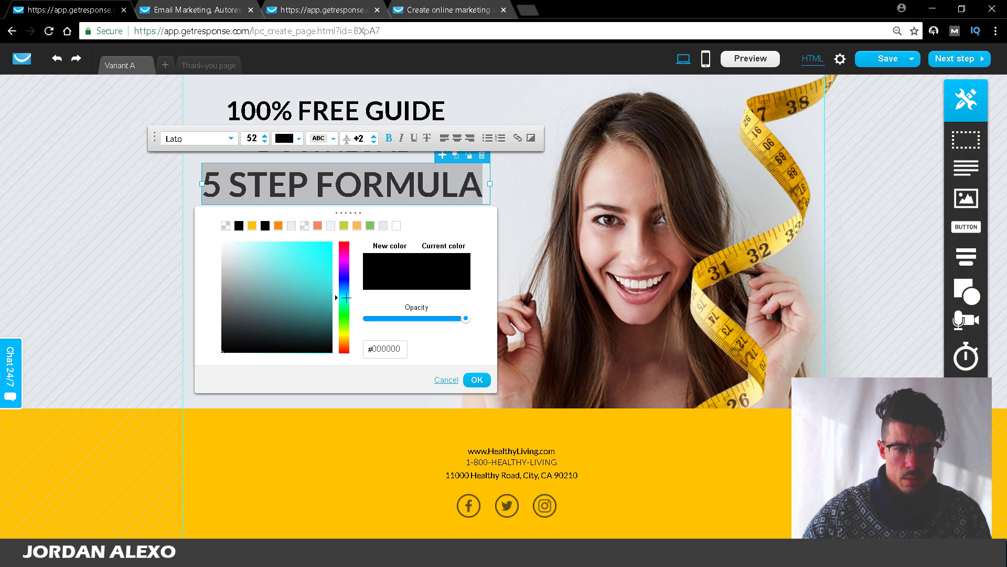
drag(312, 286, 351, 227)
click(477, 380)
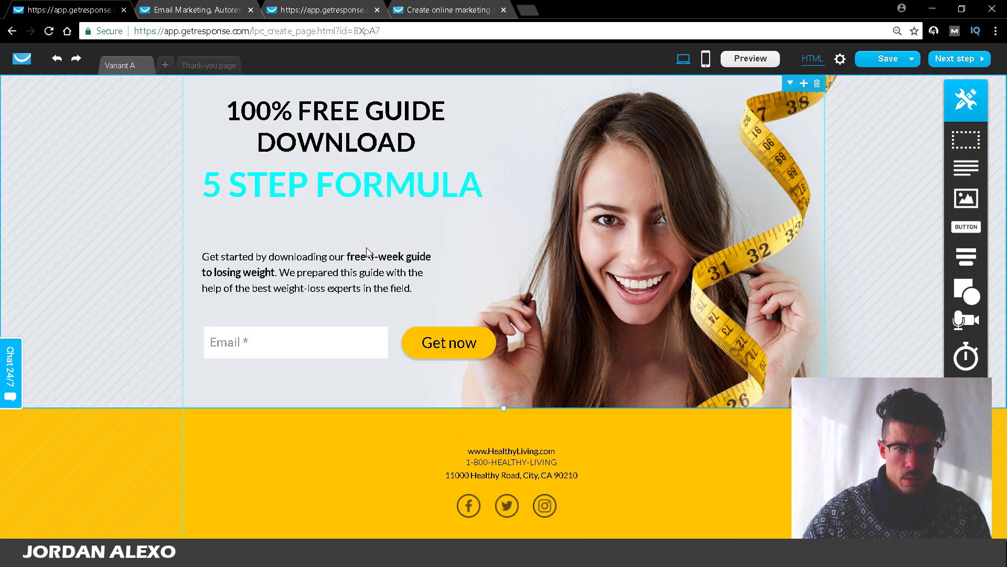
Step: Recolour the headline dark red, then brighten it to #C70000
triple_click(347, 184)
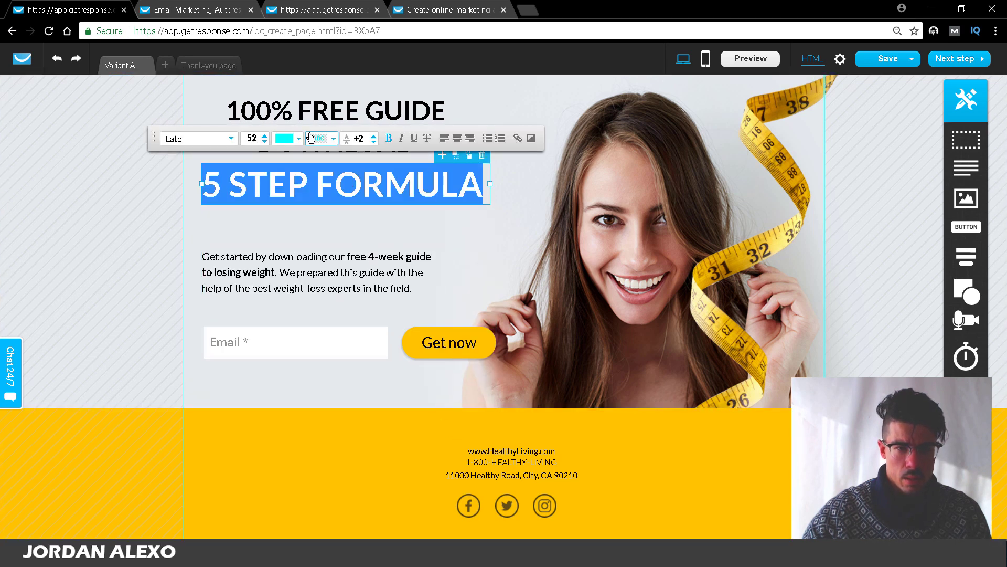
click(310, 138)
click(344, 243)
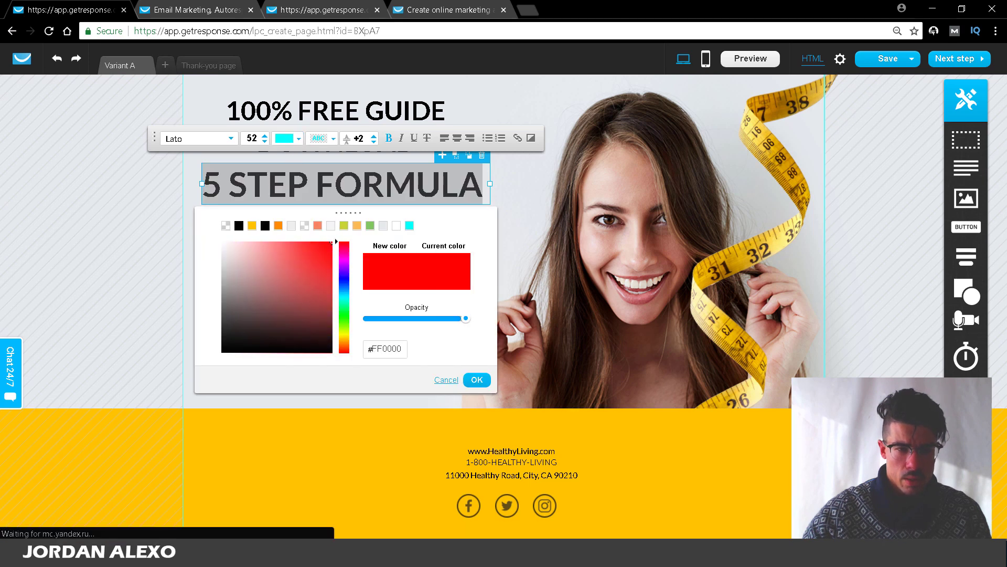
click(330, 286)
click(477, 380)
click(407, 276)
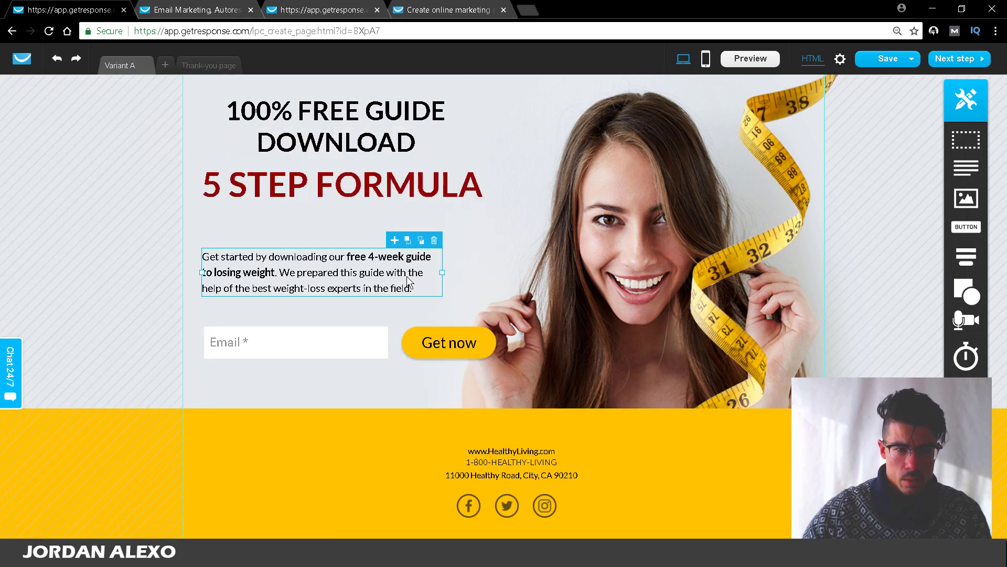
click(376, 197)
double_click(376, 196)
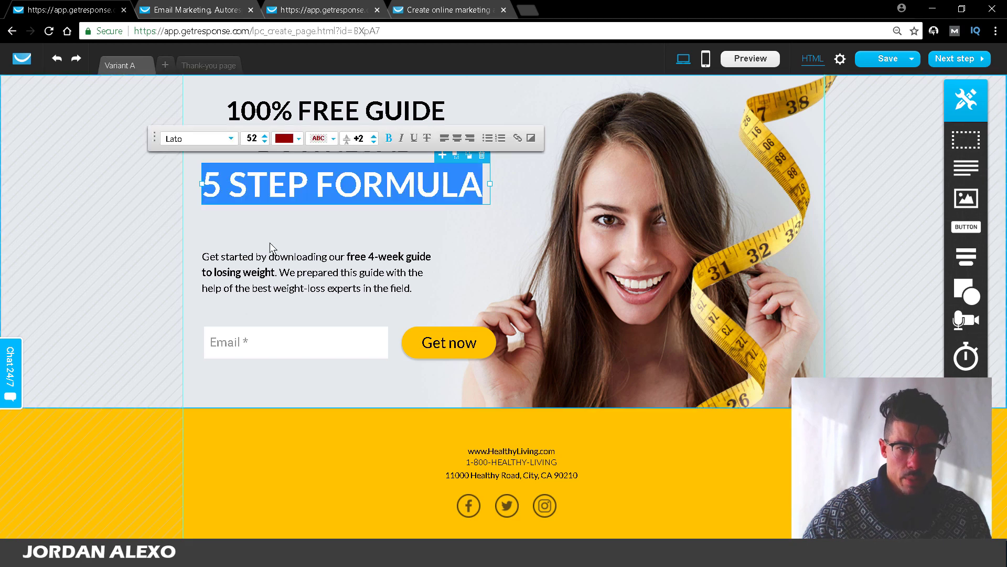
click(284, 138)
drag(330, 289, 334, 266)
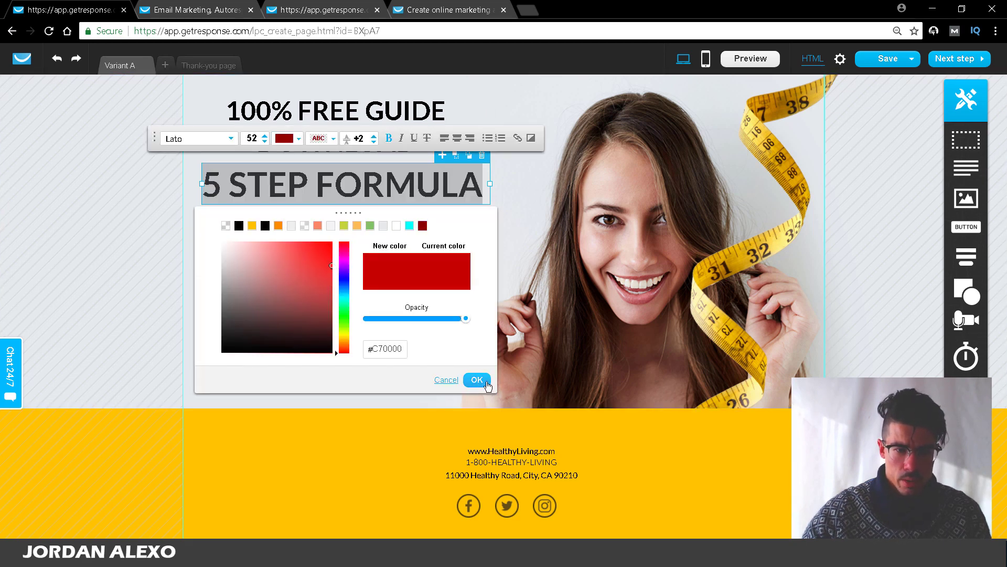
click(476, 379)
click(327, 286)
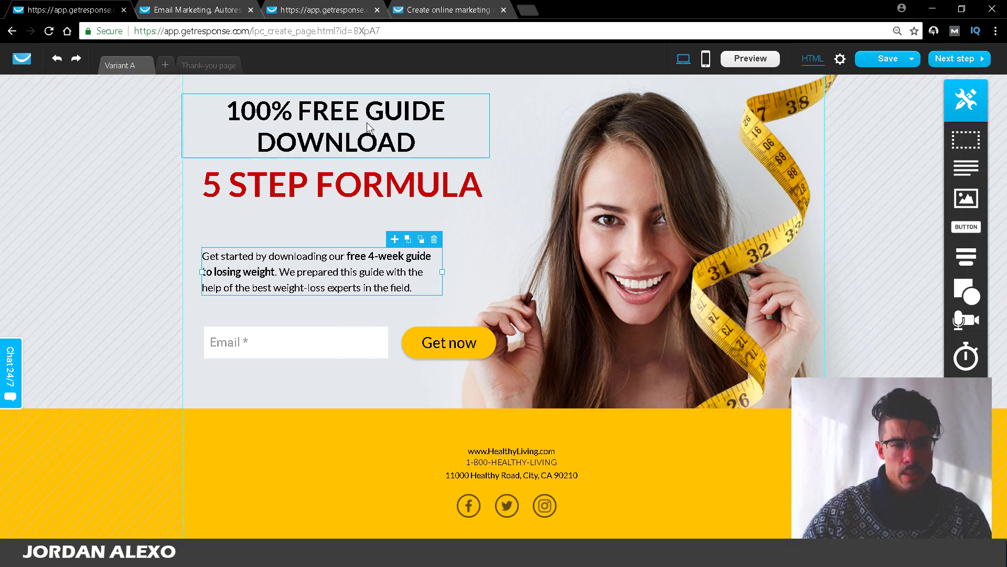
Step: Start replacing the intro paragraph with 'HOW TO LOSE 15 POUNDS' and view the 7 STEP FORMULA page tab
double_click(271, 287)
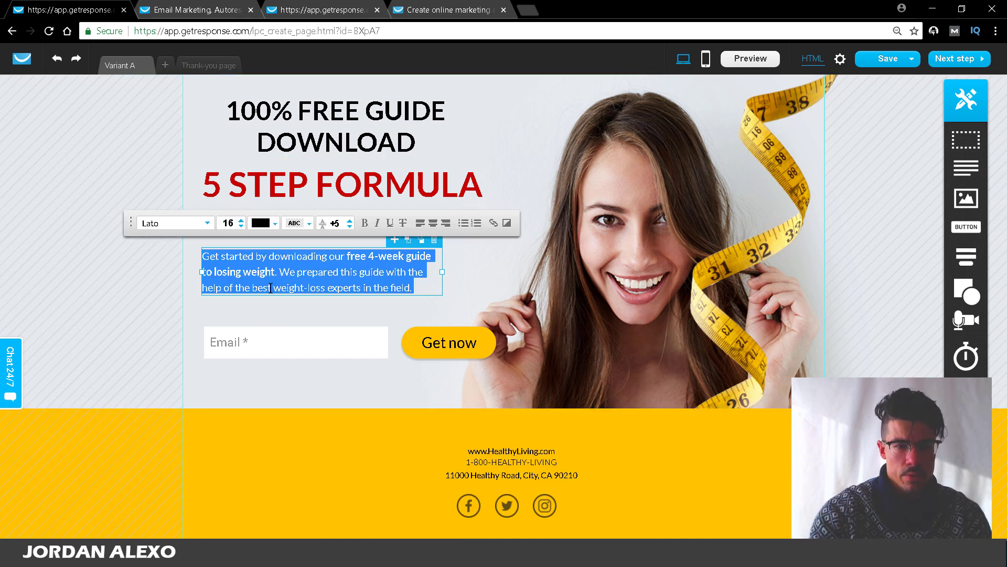
text(HOW)
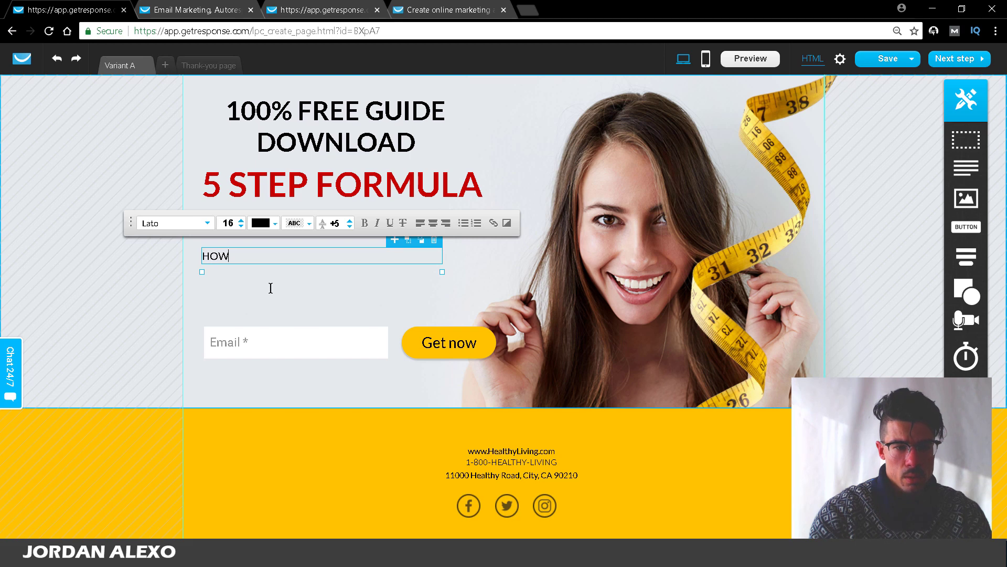
text( TO LOSE )
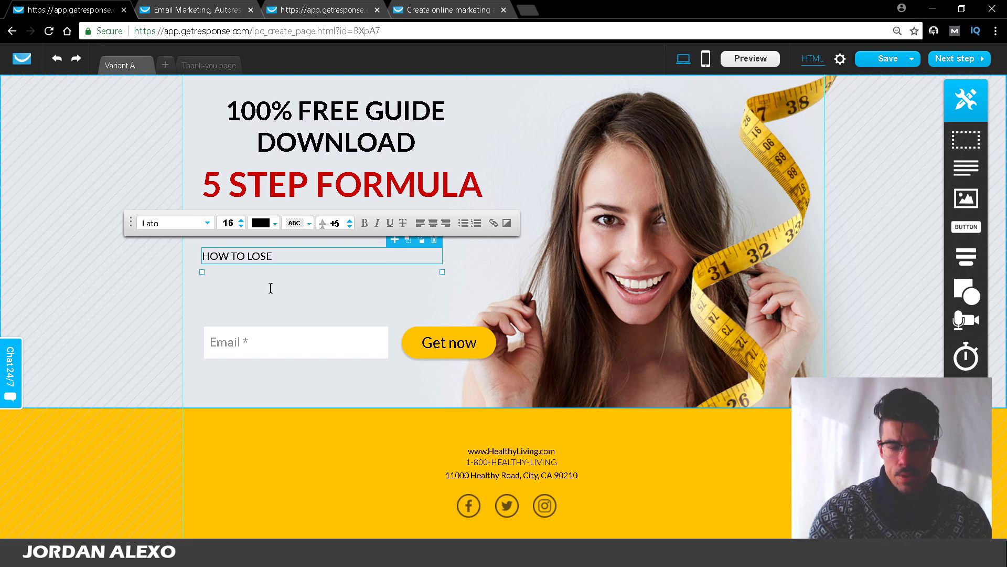
text(15 POUNDS)
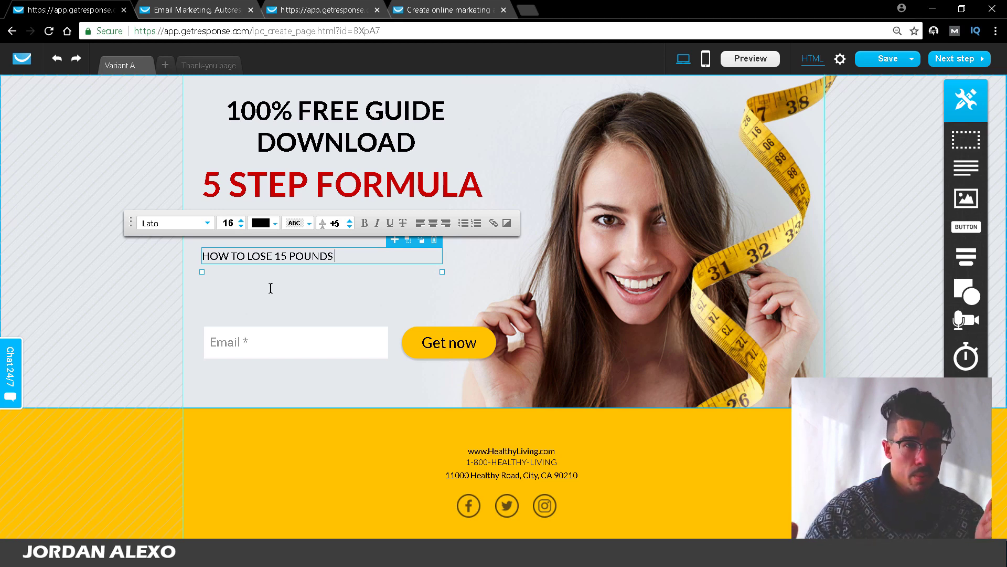
click(296, 10)
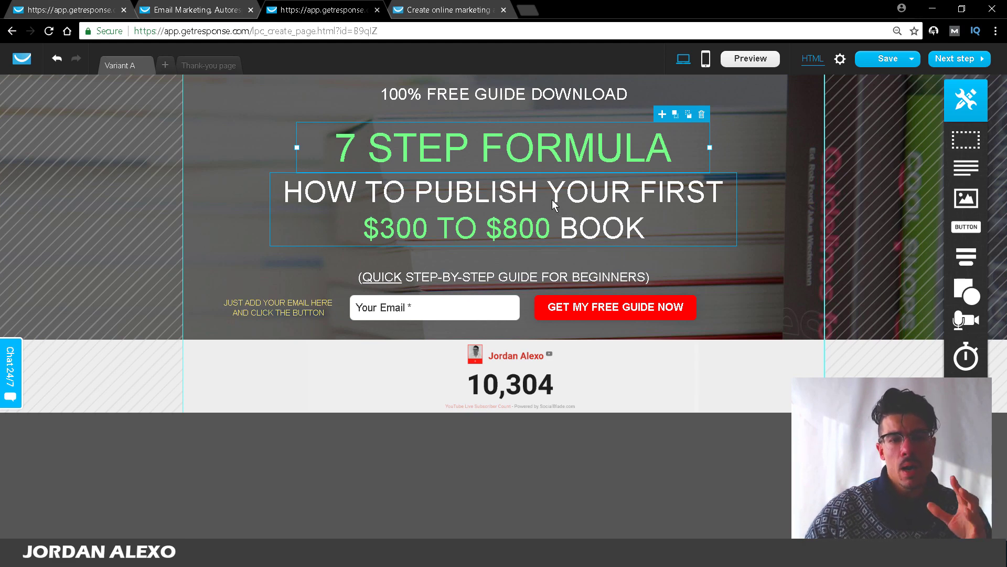
Step: Switch browser tabs back to the weight-loss landing page editor
click(181, 11)
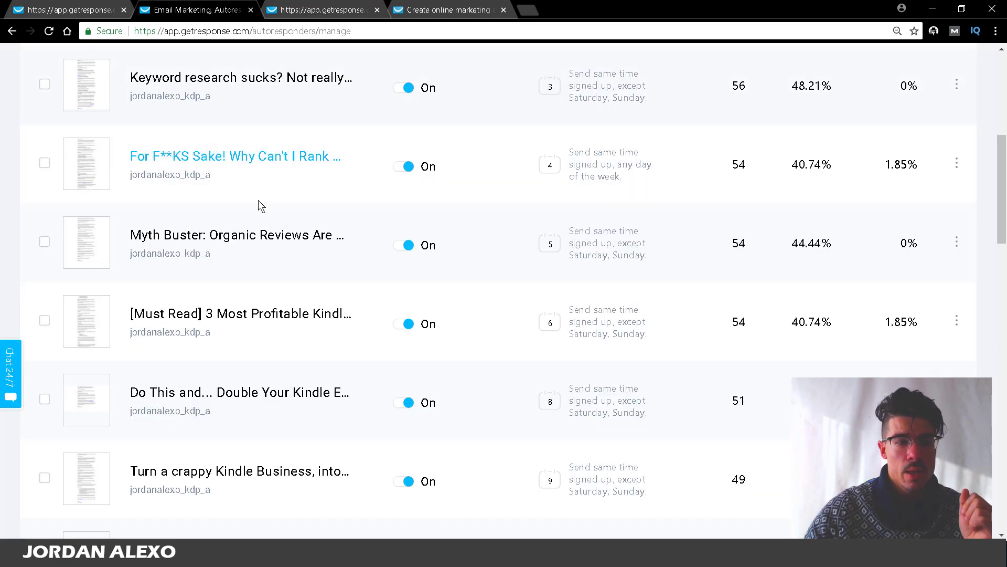
click(98, 5)
click(352, 6)
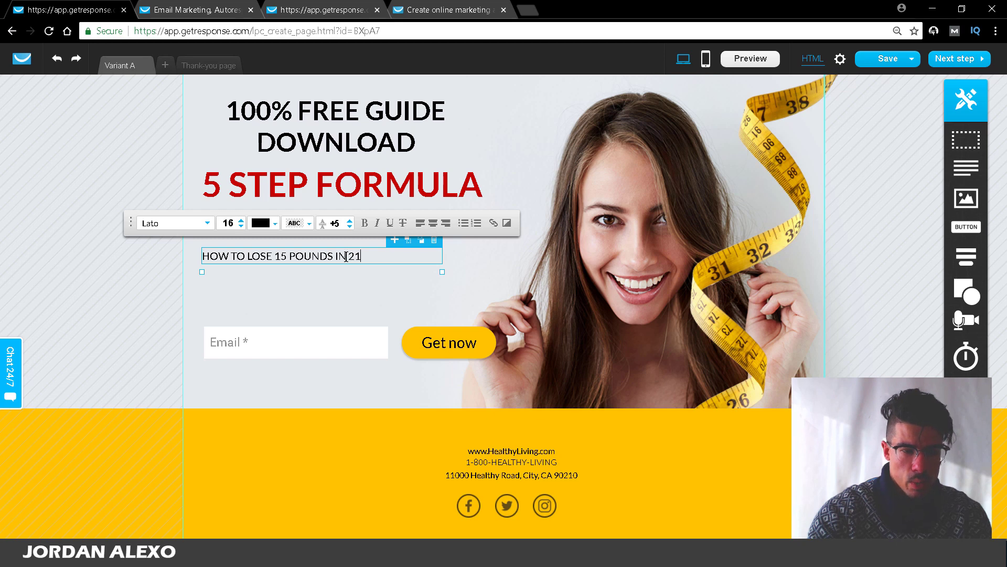
Step: Centre the subheading and reword its ending to 'IN 21 DAYS FOLLOWING THE PALEO DIET'
text(WITHOU)
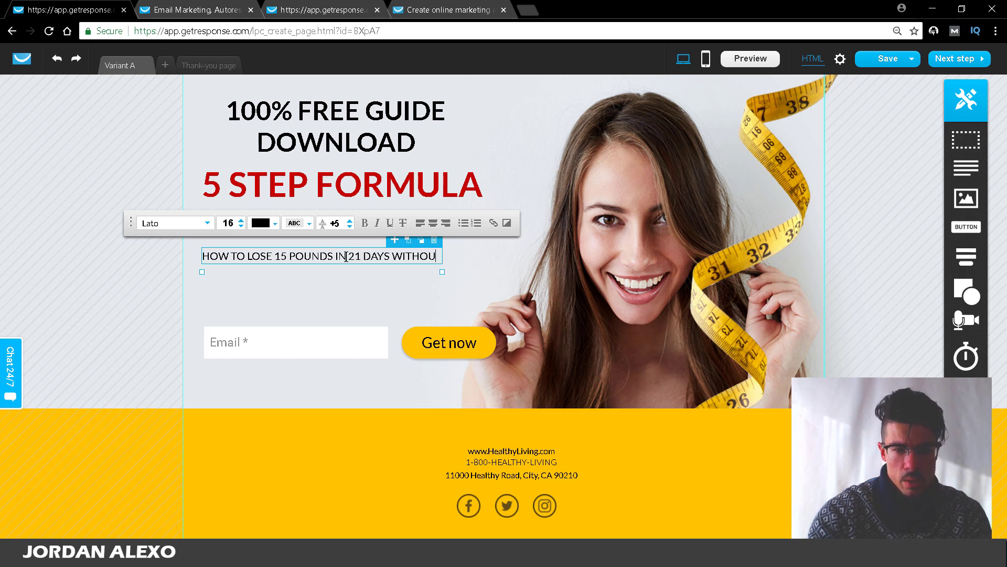
text(T DOING )
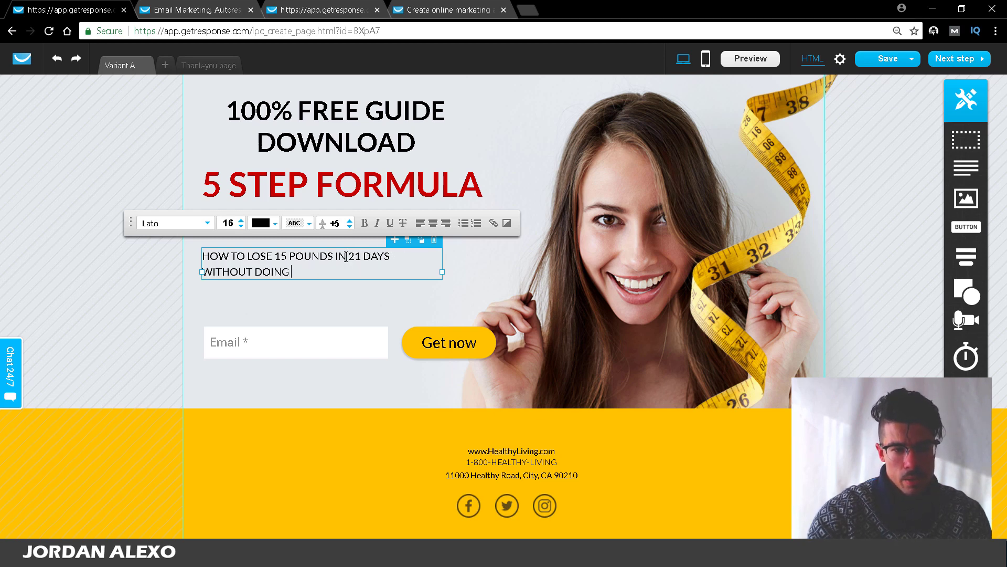
text(EXERC)
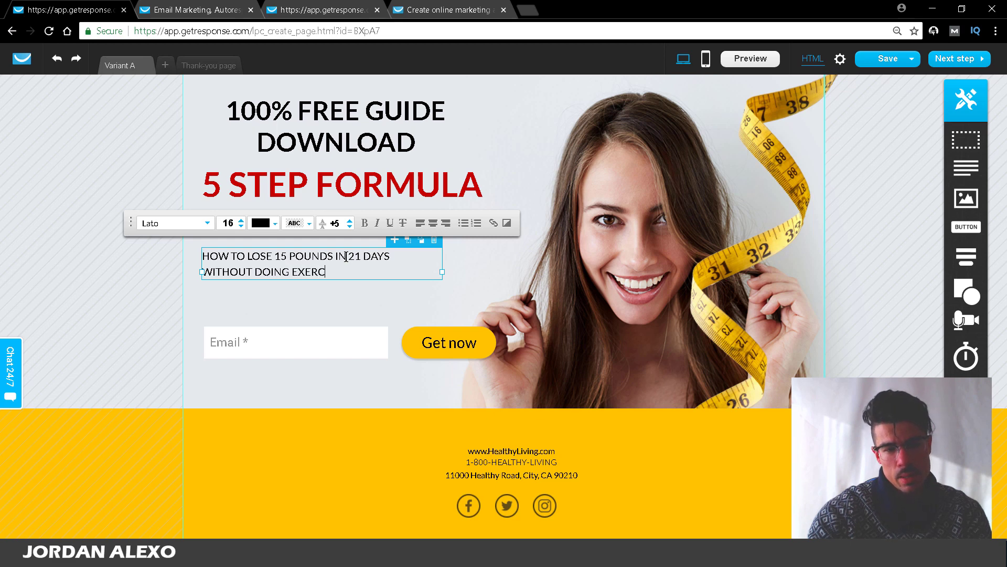
text(IU)
key(ctrl+a)
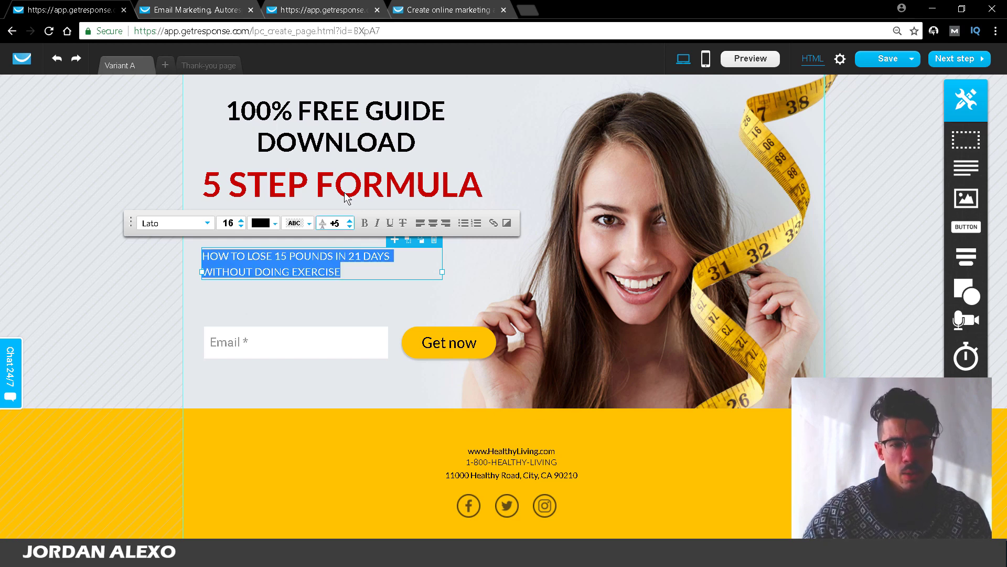
click(433, 223)
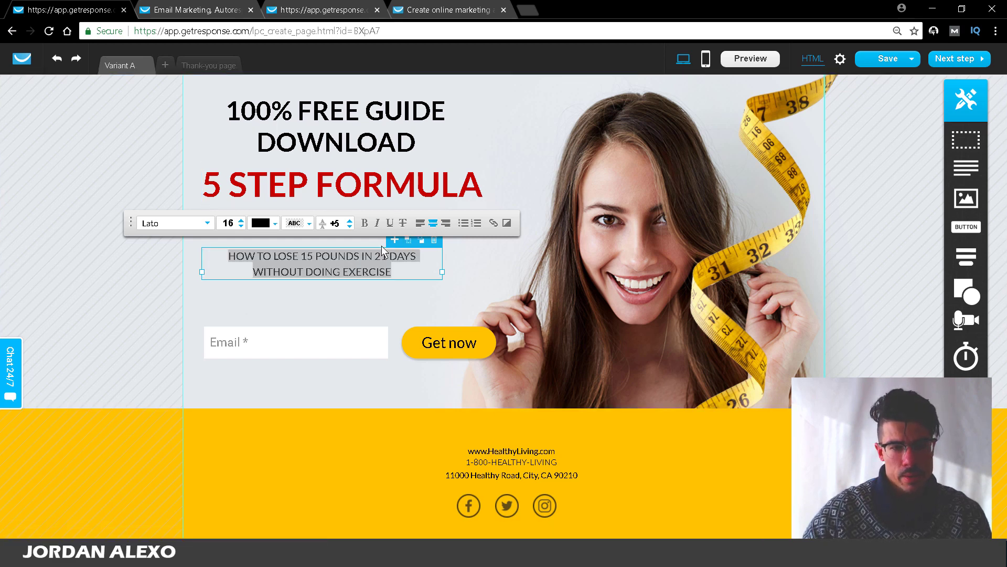
click(394, 266)
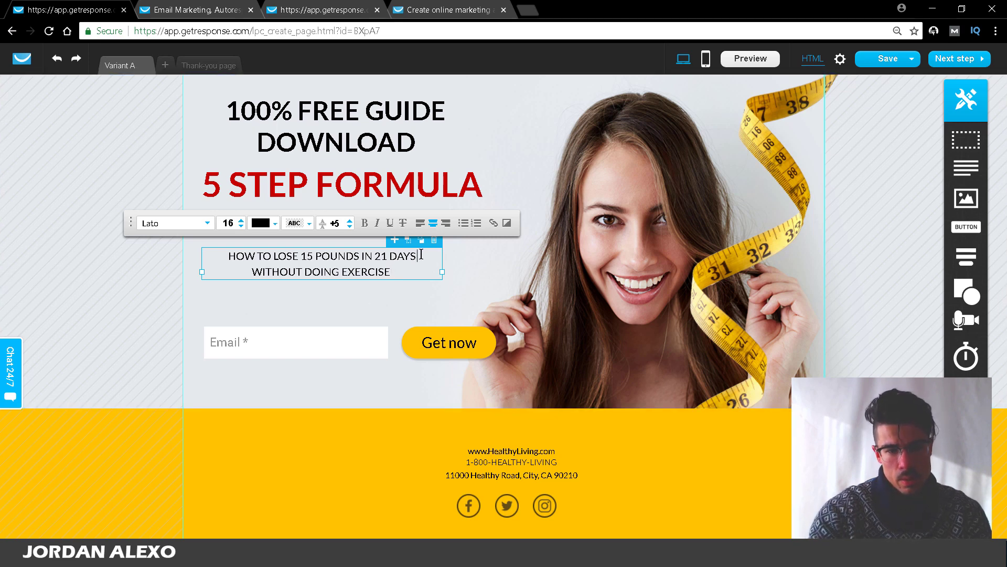
text(WI)
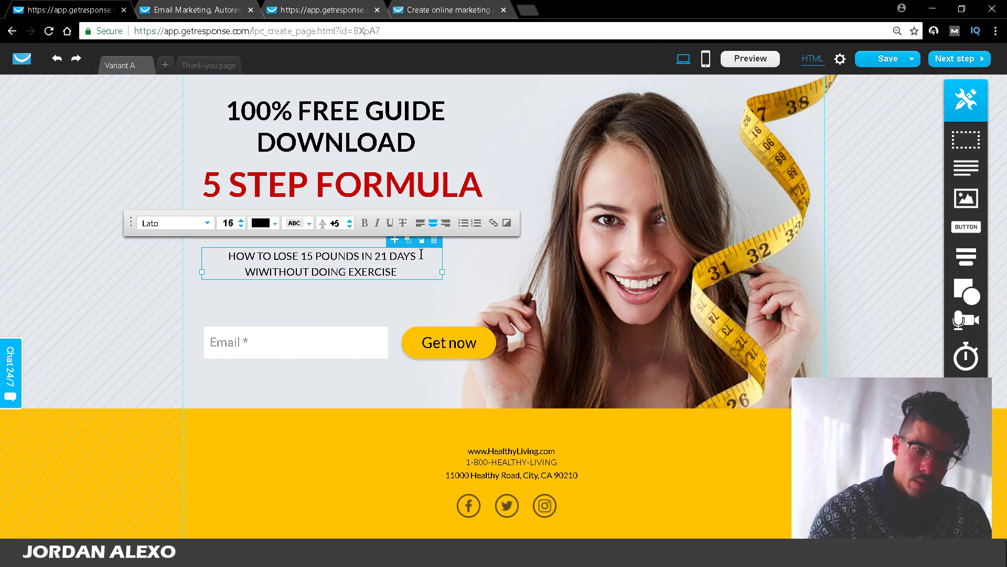
text(TH THE PALEO D)
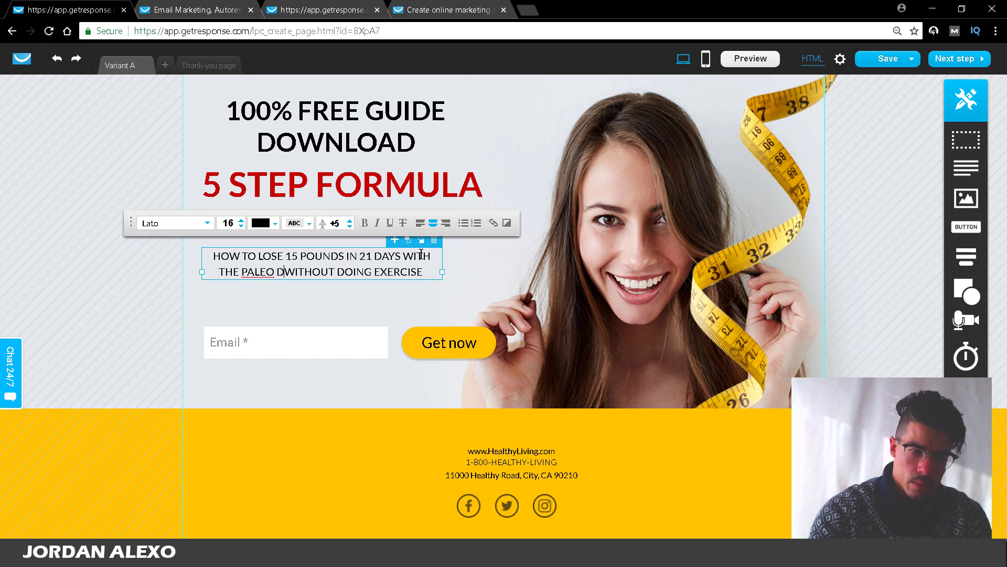
text(IET)
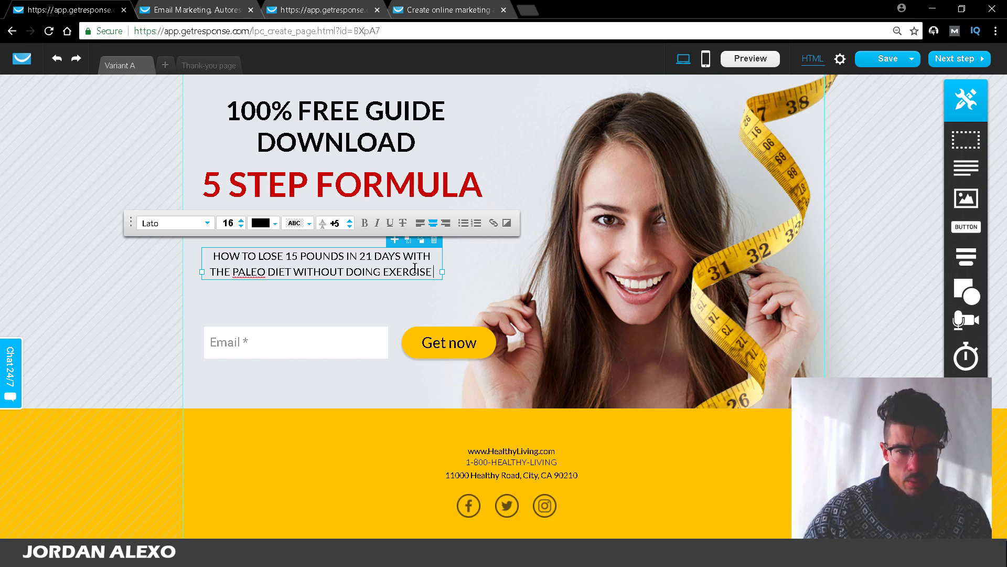
drag(433, 272, 295, 270)
key(BackSpace)
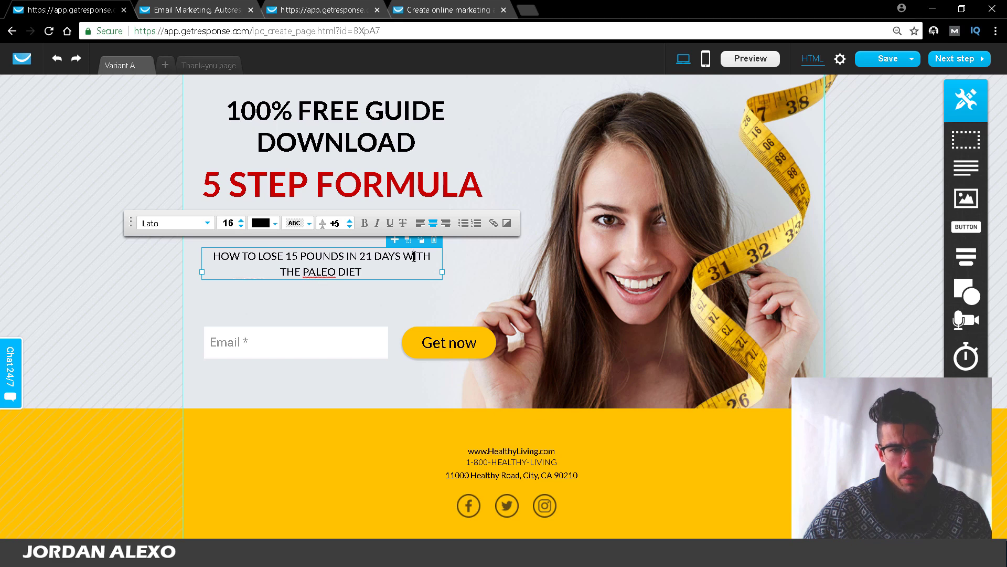
double_click(413, 256)
text(FOLLOW)
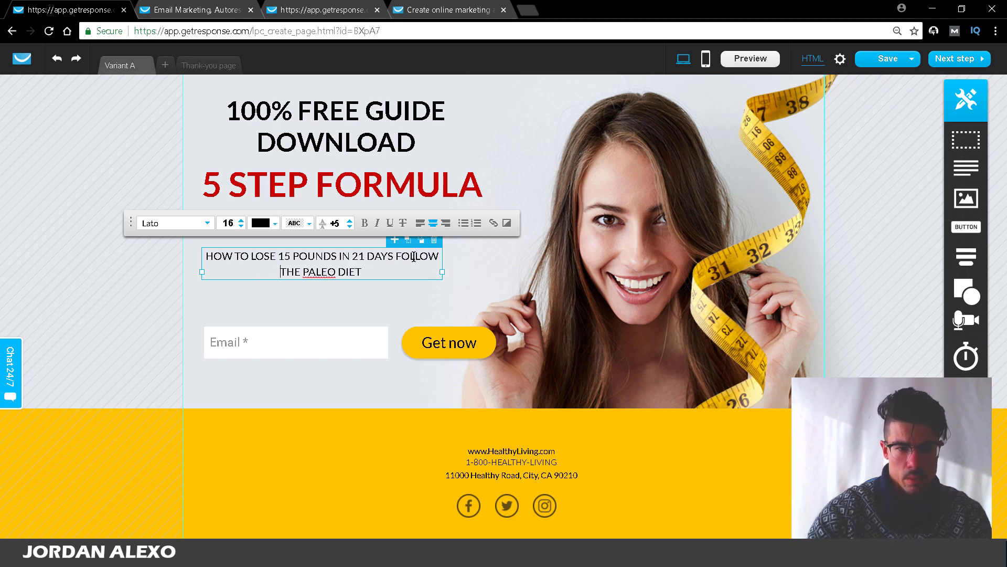
click(436, 255)
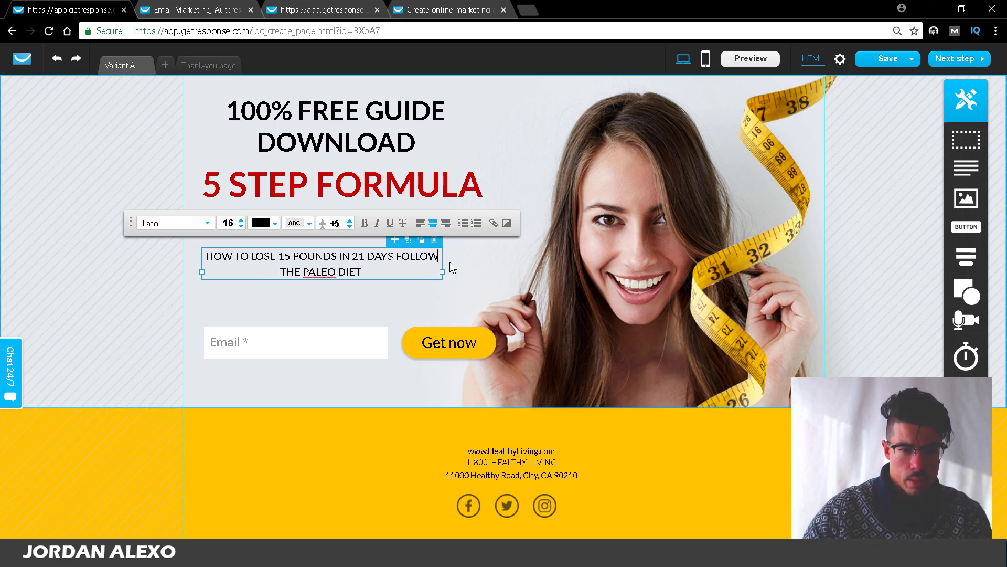
text(ING)
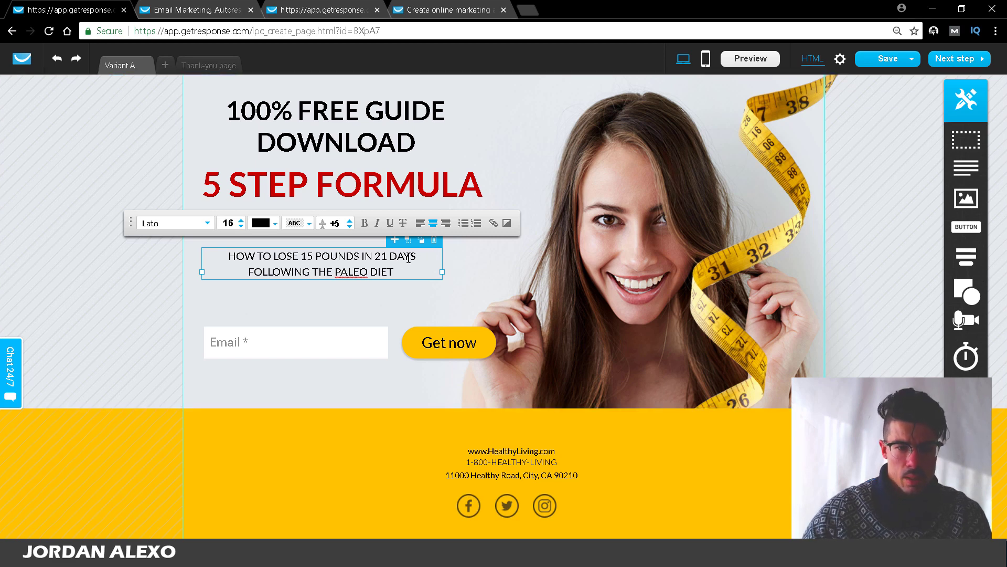
Step: Raise the subheading font size to 25 and widen its box so it wraps onto two lines
triple_click(409, 257)
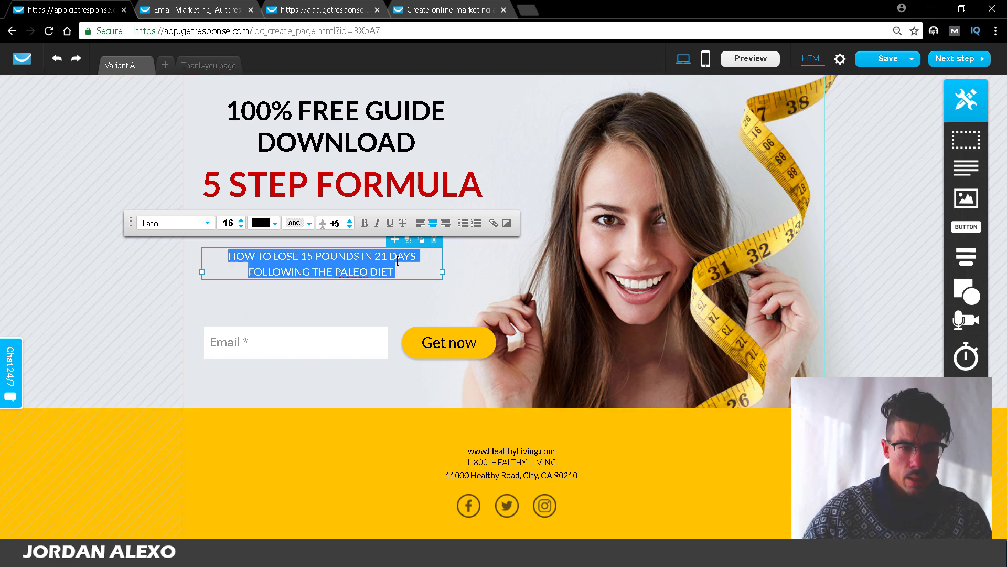
click(241, 222)
click(241, 221)
click(241, 222)
click(241, 222)
click(241, 222)
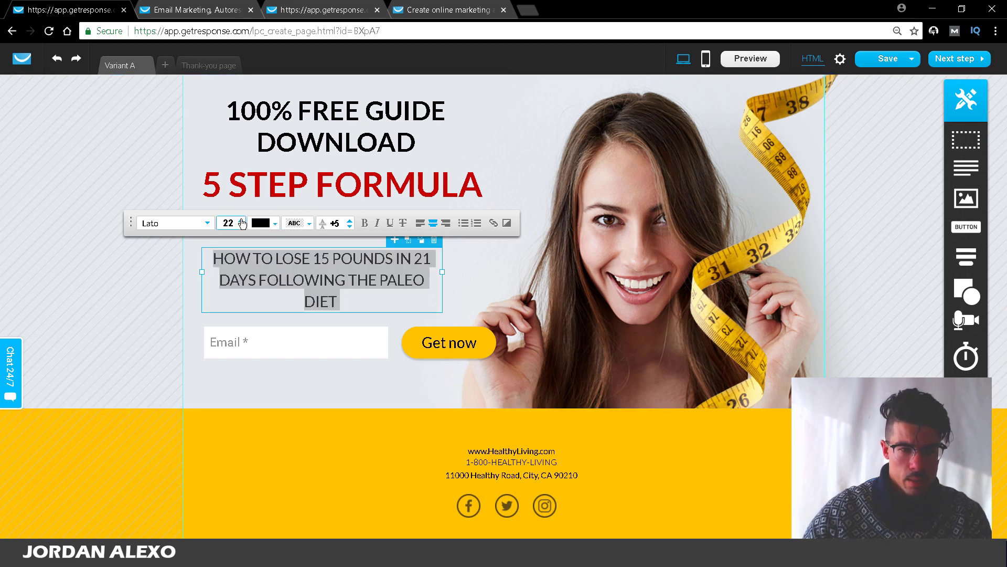
click(242, 222)
click(241, 221)
click(241, 222)
click(242, 222)
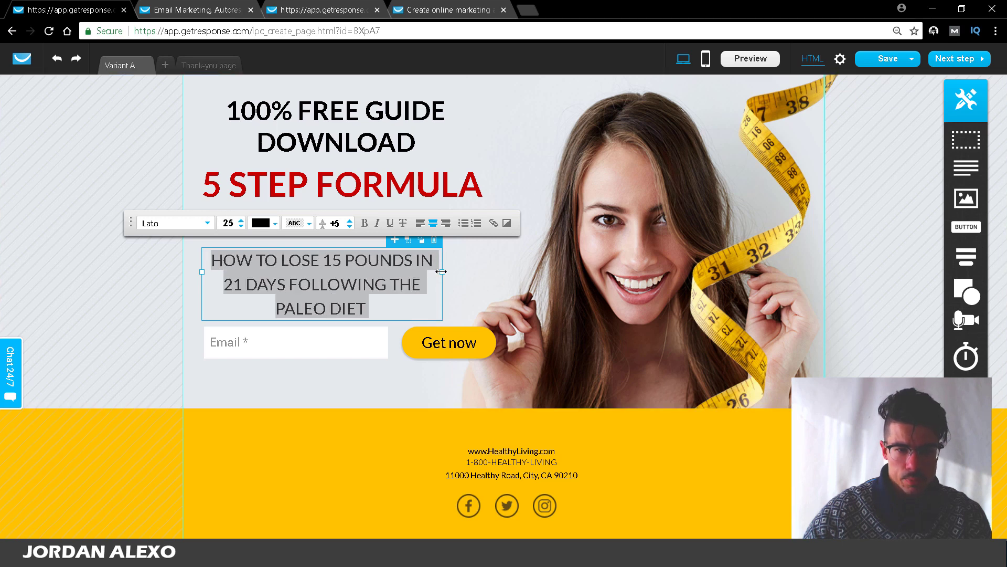
drag(443, 271, 523, 251)
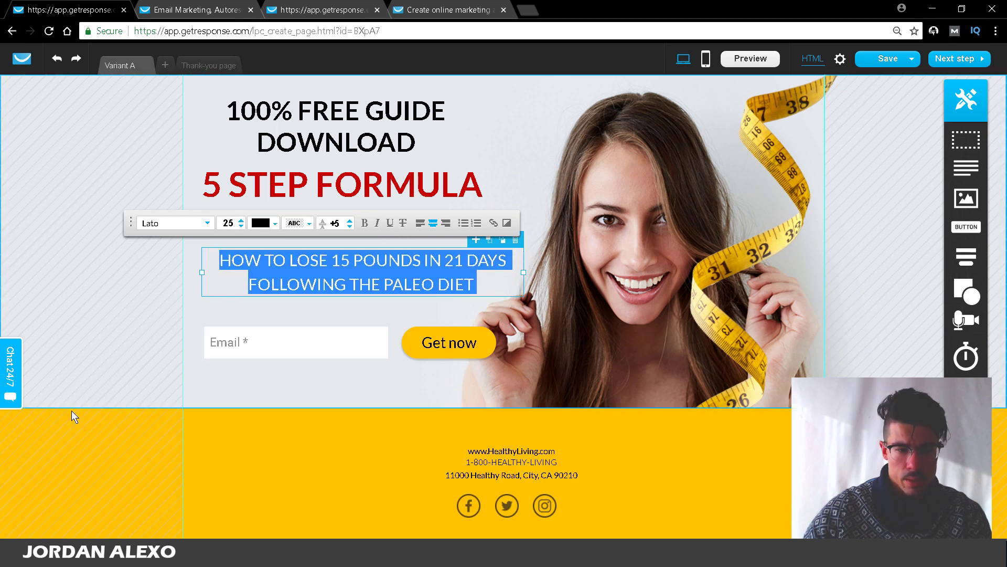
click(80, 370)
Step: Move the subheading under 5 STEP FORMULA and copy the beginner's guide line from the other page
mouse_move(341, 291)
mouse_down()
mouse_move(319, 240)
mouse_move(332, 246)
mouse_move(318, 248)
mouse_move(320, 237)
mouse_up()
click(338, 11)
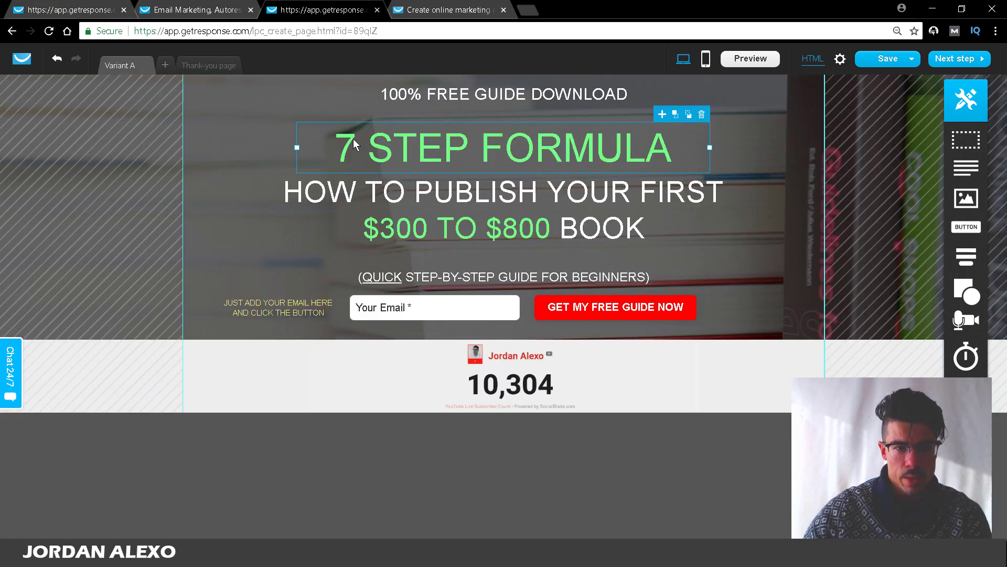
click(417, 282)
double_click(417, 281)
key(ctrl+c)
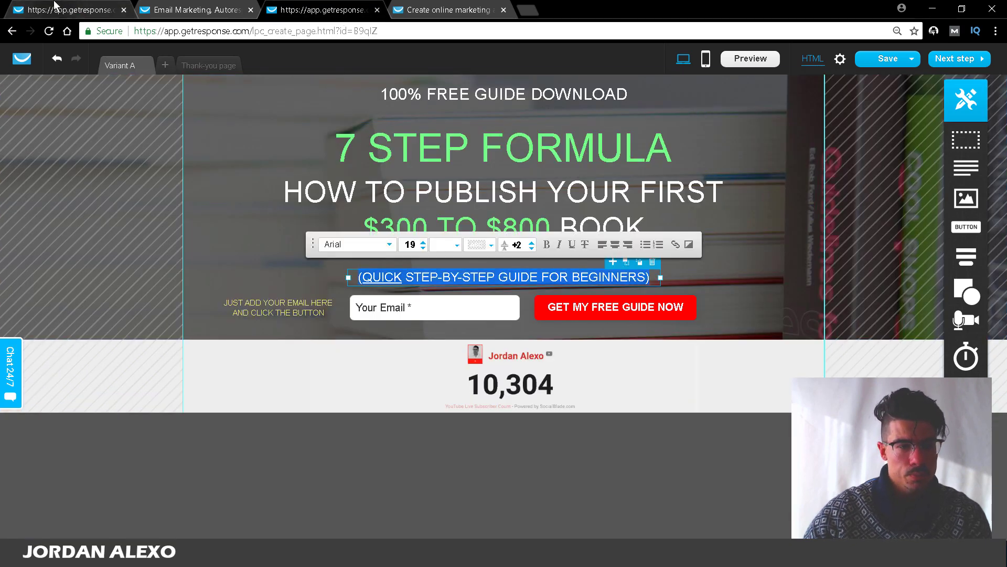
click(58, 9)
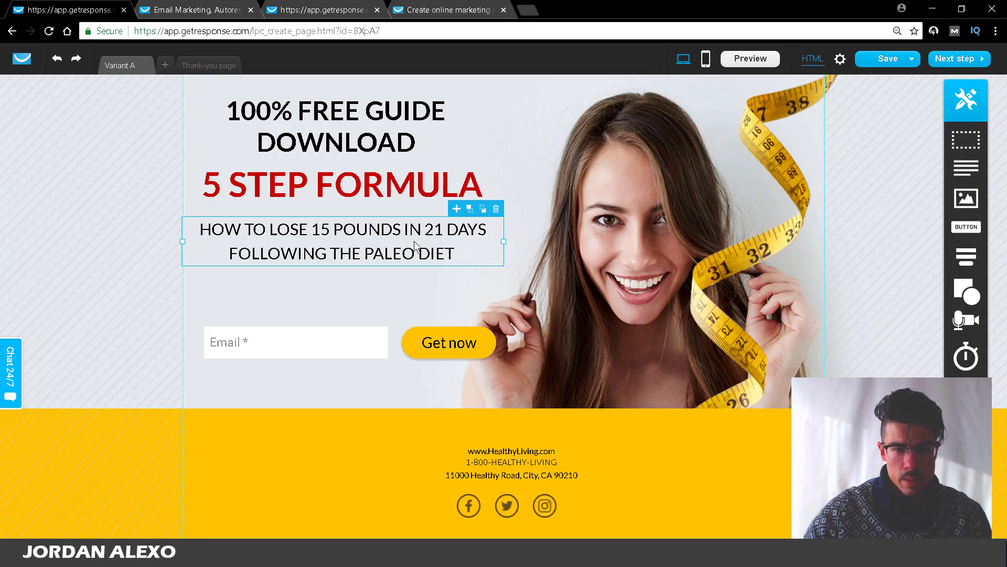
Step: Duplicate the subheading block and paste '(QUICK STEP-BY-STEP GUIDE FOR BEGINNERS)' into the copy
click(456, 209)
drag(380, 244, 208, 276)
double_click(375, 287)
key(ctrl+v)
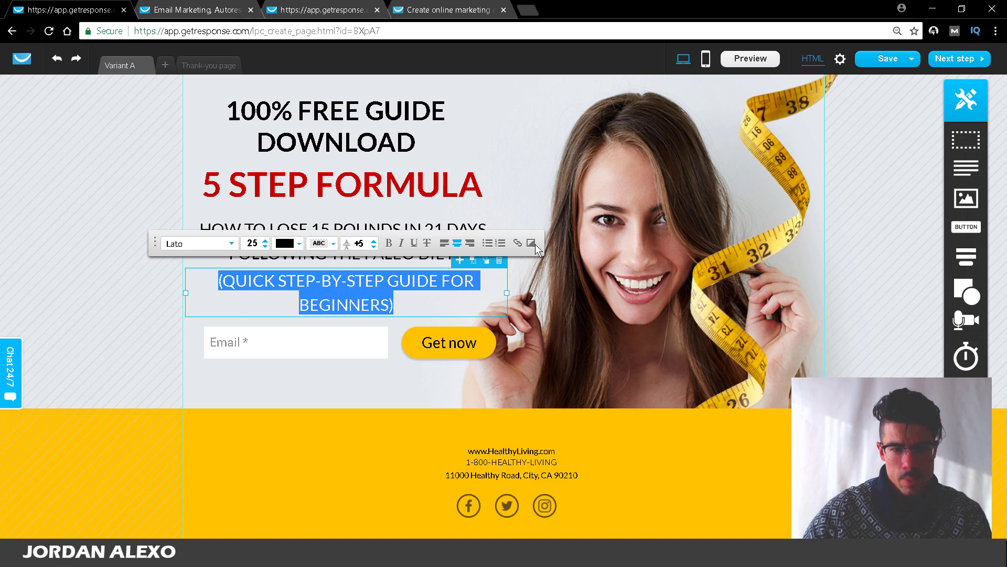
Step: Set the beginner's guide line to font size 19 and move it lower
click(263, 246)
click(263, 246)
click(264, 246)
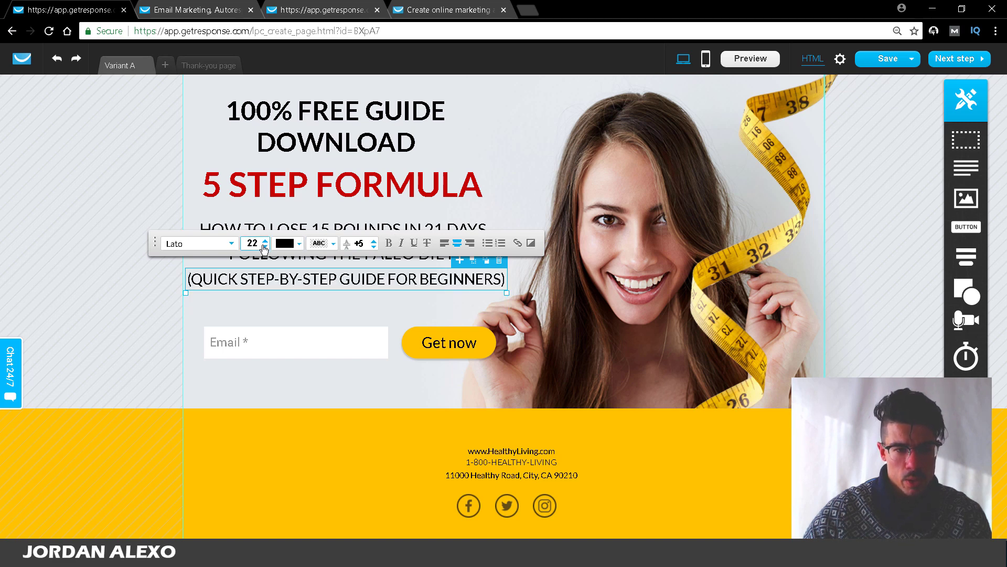
click(264, 246)
click(263, 246)
click(265, 246)
click(265, 246)
click(265, 246)
click(265, 247)
click(266, 247)
click(266, 247)
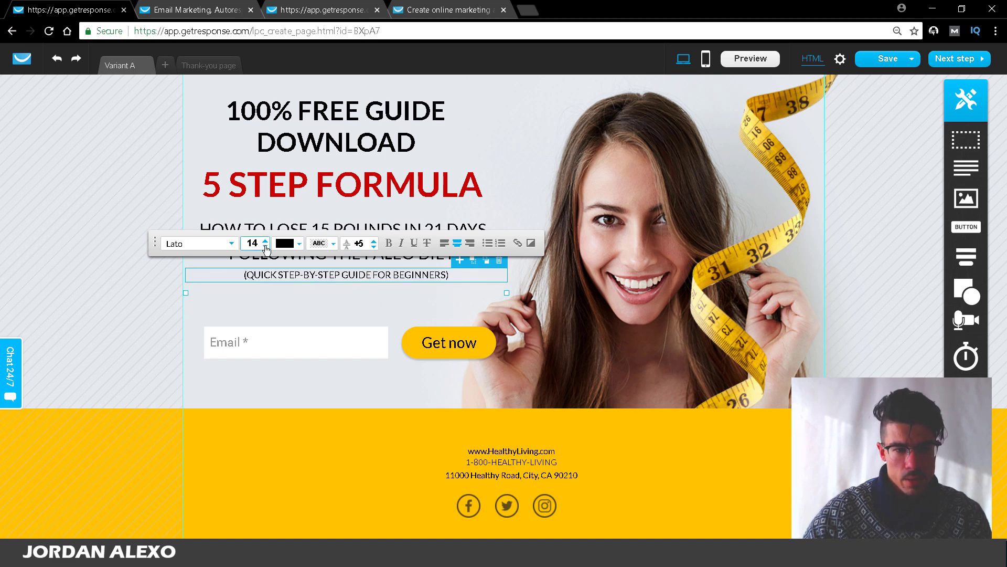
click(265, 246)
click(266, 246)
click(266, 240)
click(266, 241)
click(265, 240)
click(266, 240)
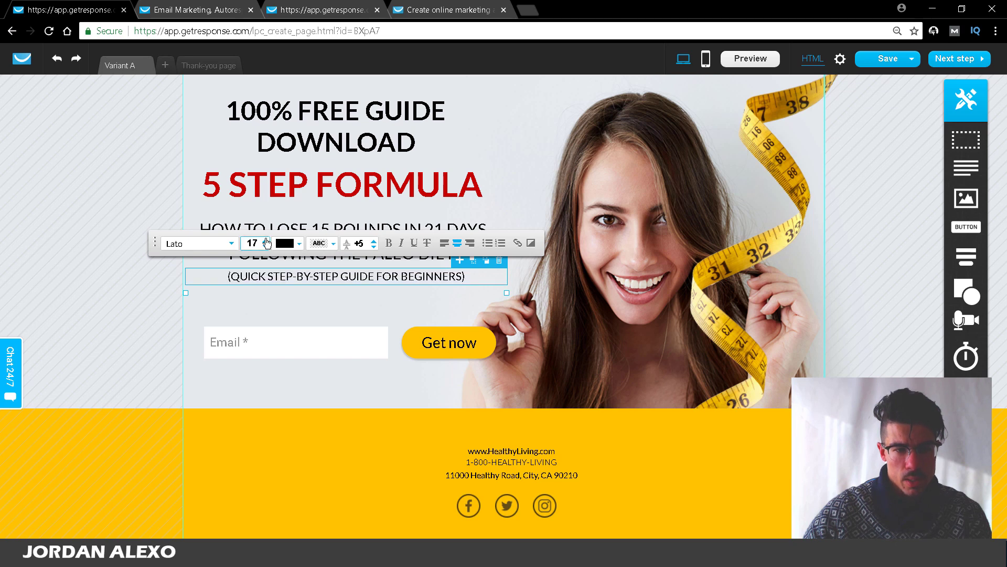
click(267, 241)
click(266, 240)
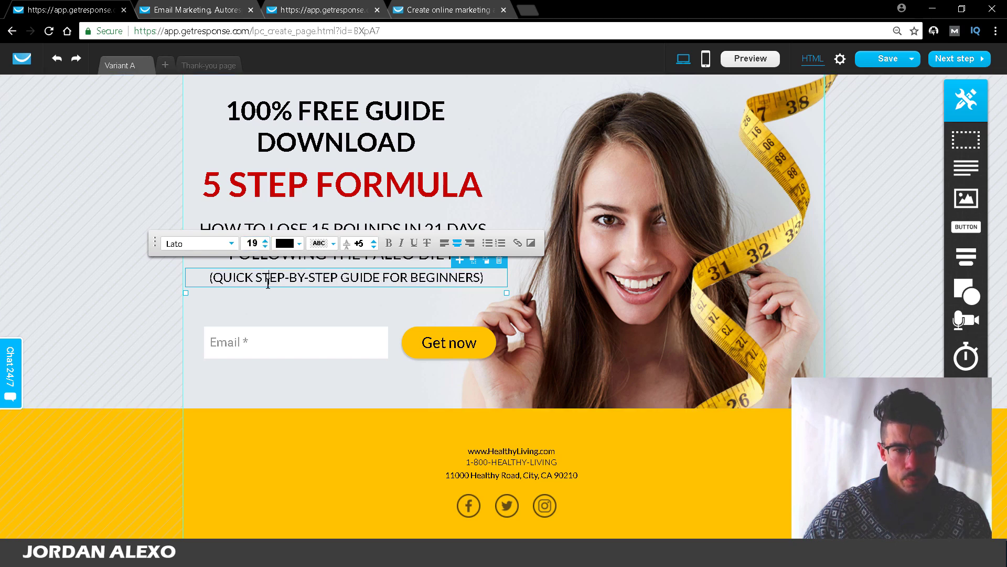
click(310, 307)
click(322, 276)
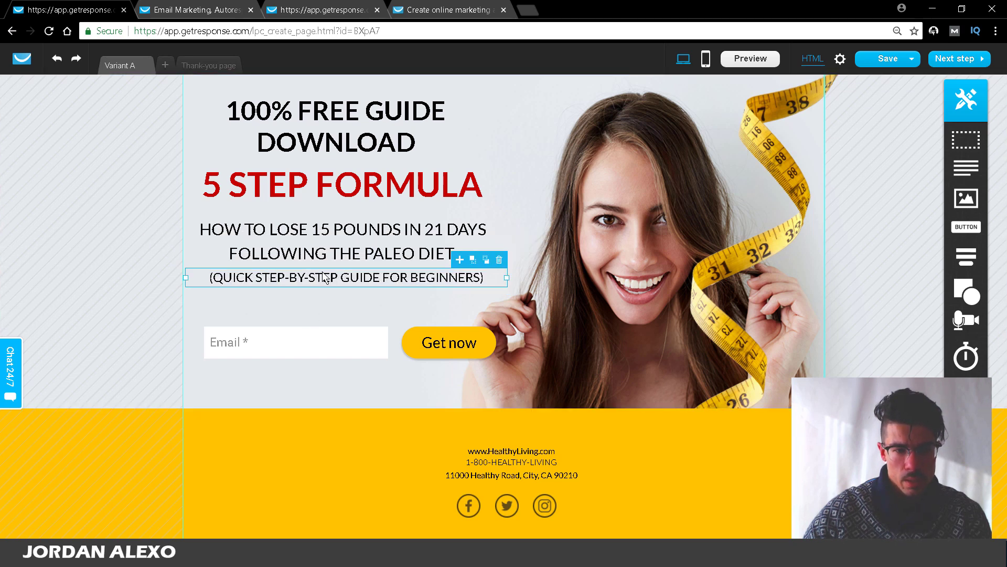
drag(322, 276, 320, 293)
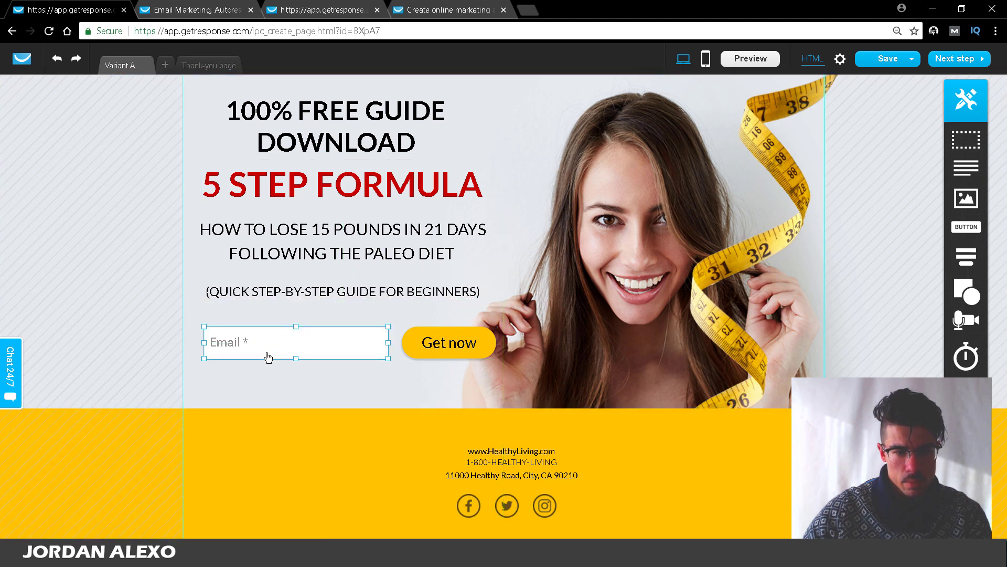
Step: Align the email field with the Get now button and shift the beginner's line, 5 STEP FORMULA and FREE GUIDE heading down
drag(264, 345, 262, 338)
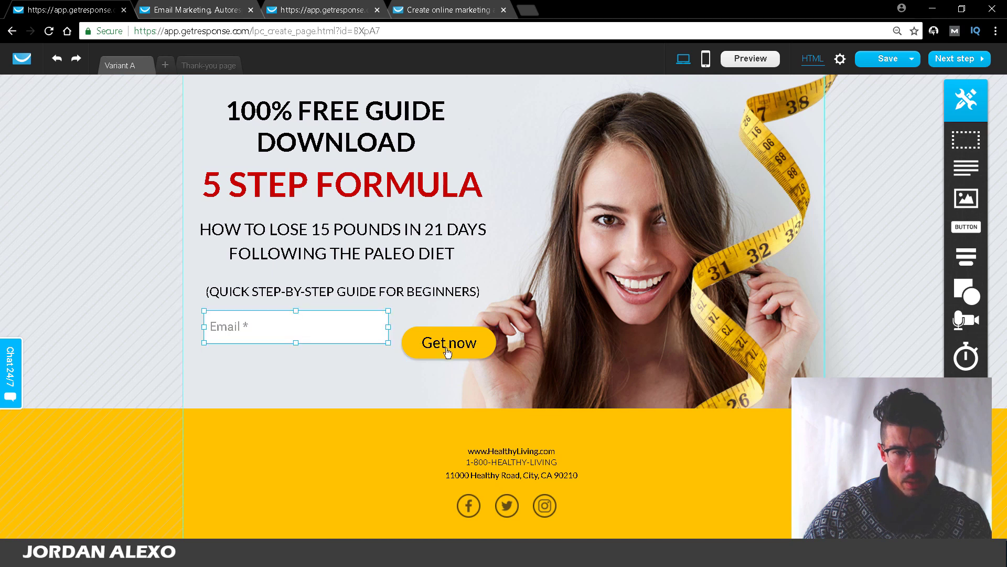
drag(451, 344, 449, 317)
click(335, 329)
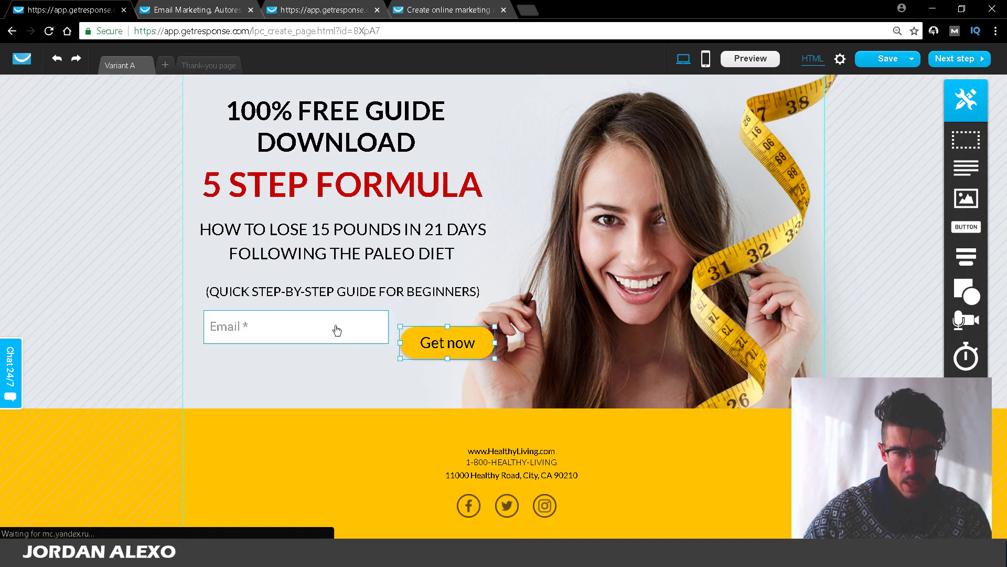
click(335, 293)
drag(335, 292, 334, 299)
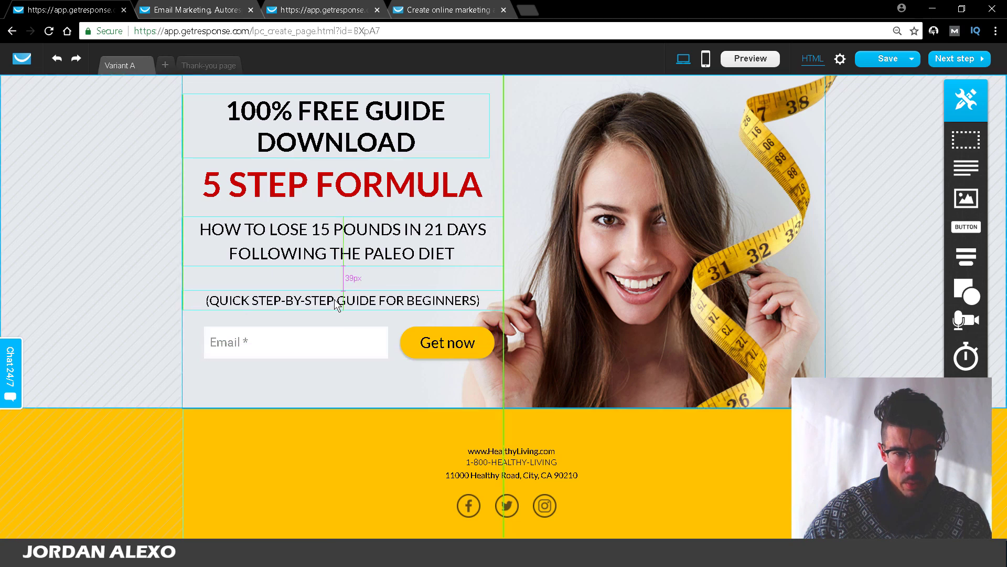
click(331, 252)
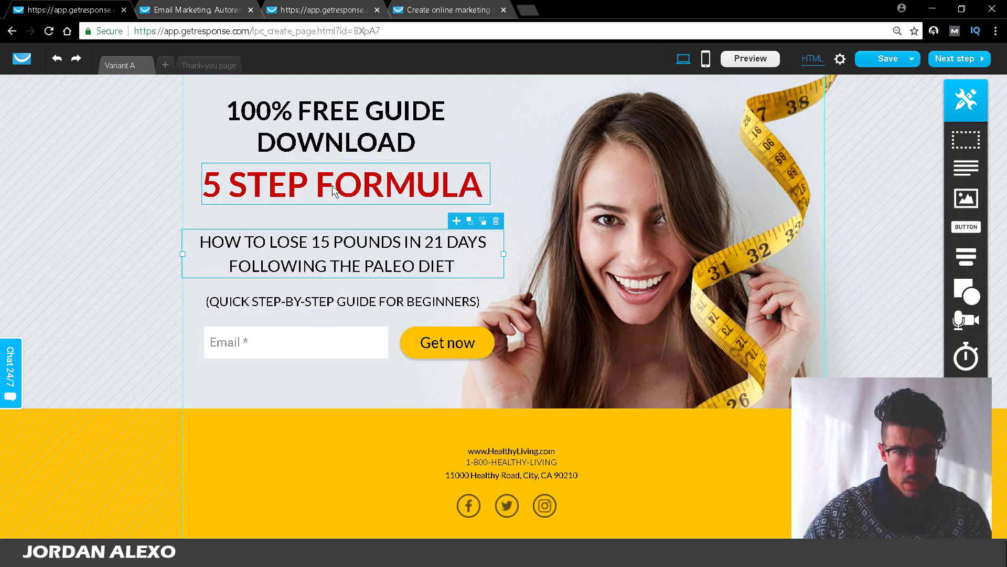
drag(333, 189, 334, 203)
drag(334, 137, 335, 154)
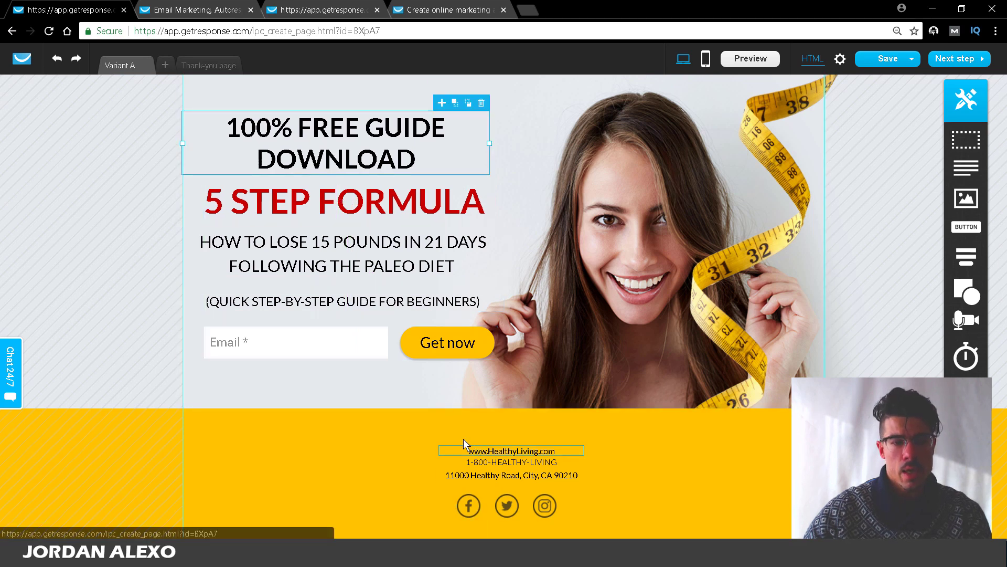
Step: Make the Paleo diet subheading bold
double_click(350, 263)
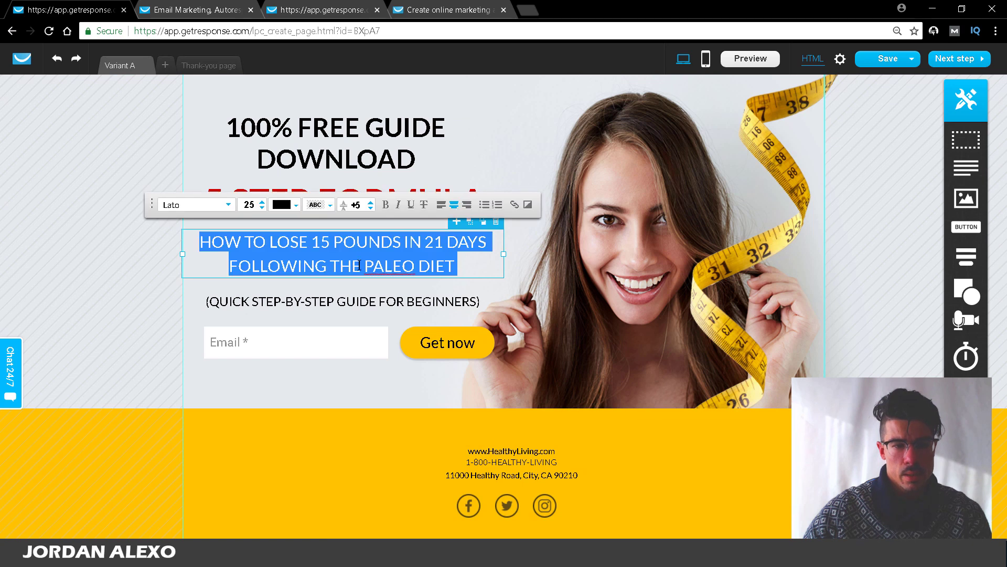
click(385, 205)
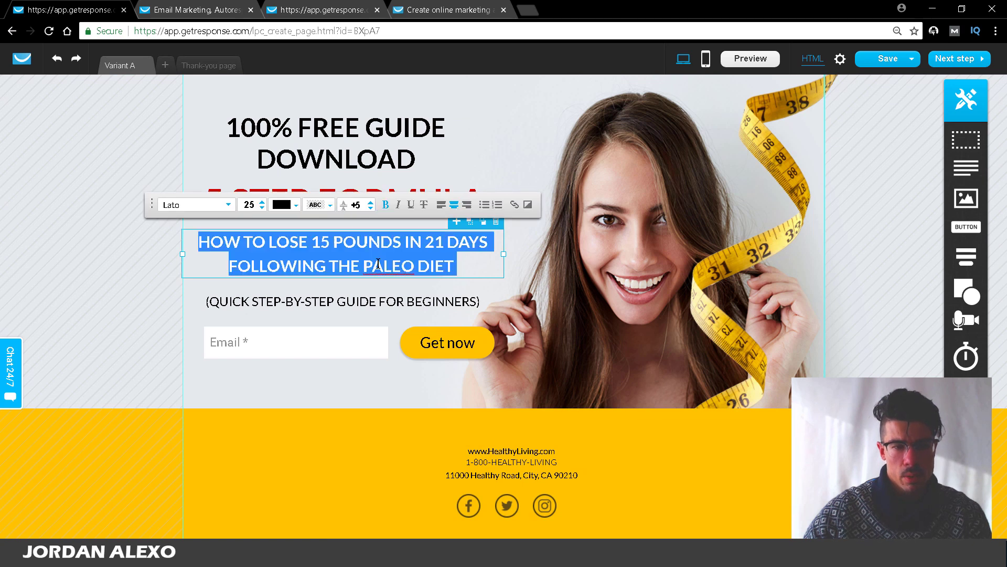
click(381, 306)
click(339, 250)
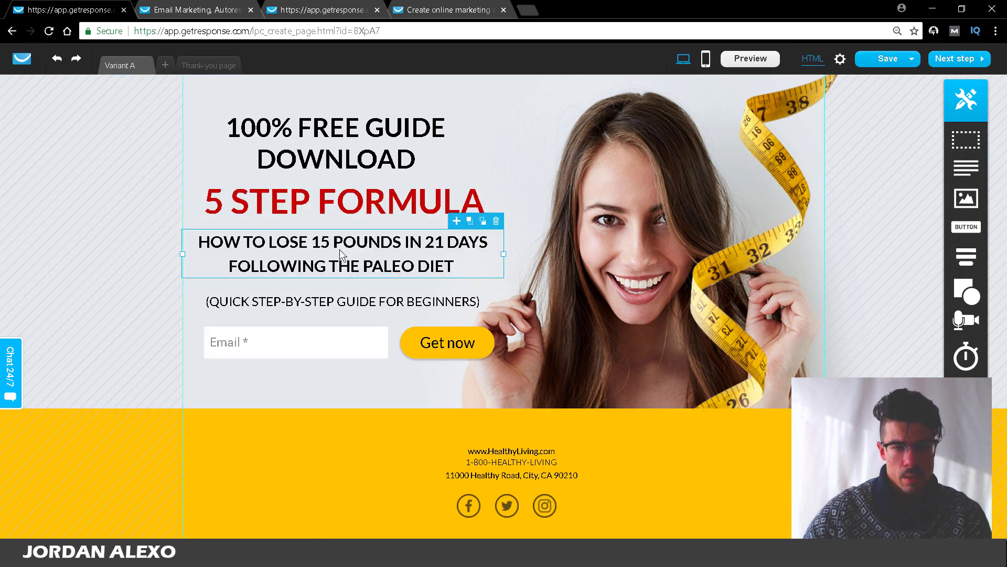
click(451, 356)
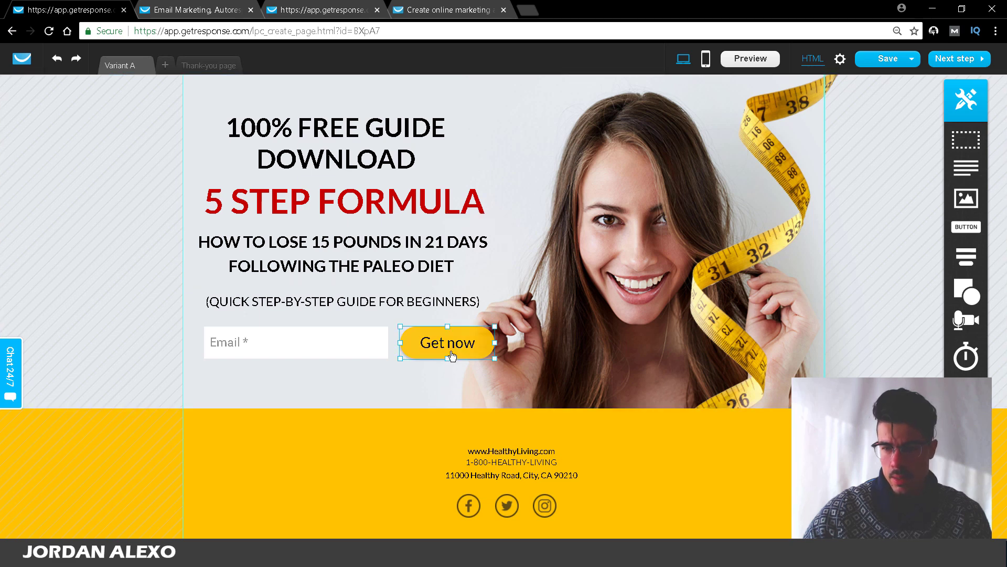
Step: Drag the Get now button's right edge outward so it spans beside the Email field
double_click(452, 355)
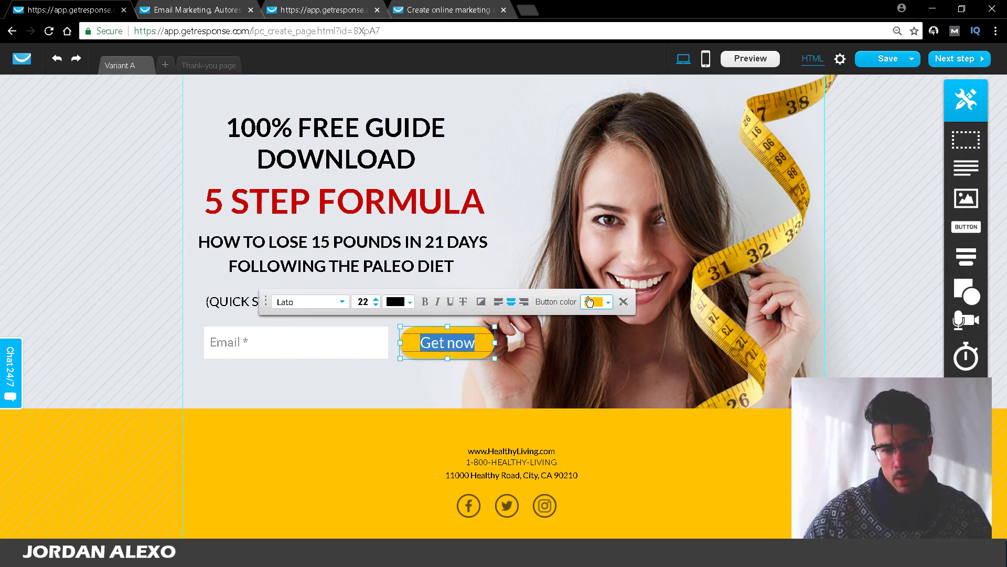
click(508, 394)
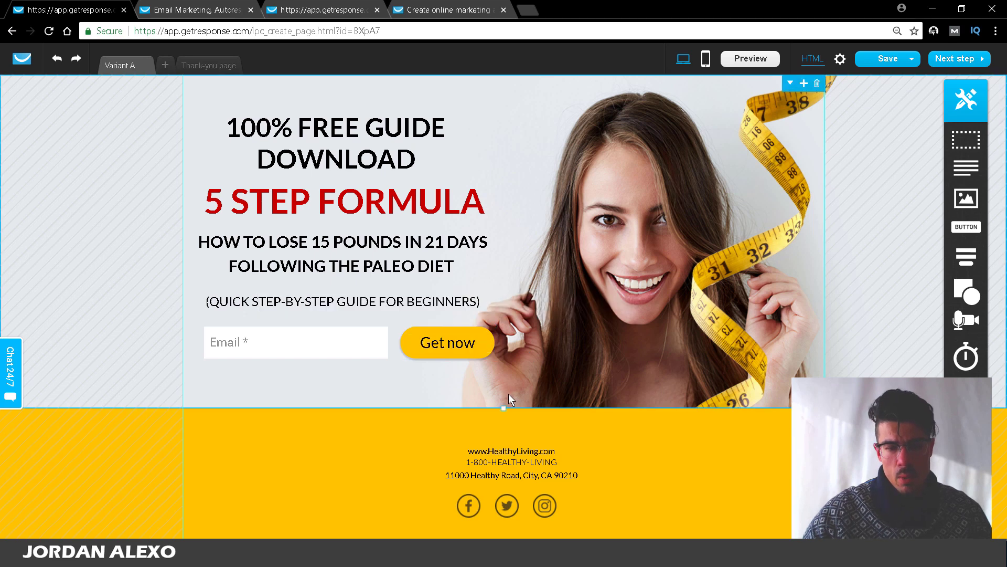
double_click(469, 341)
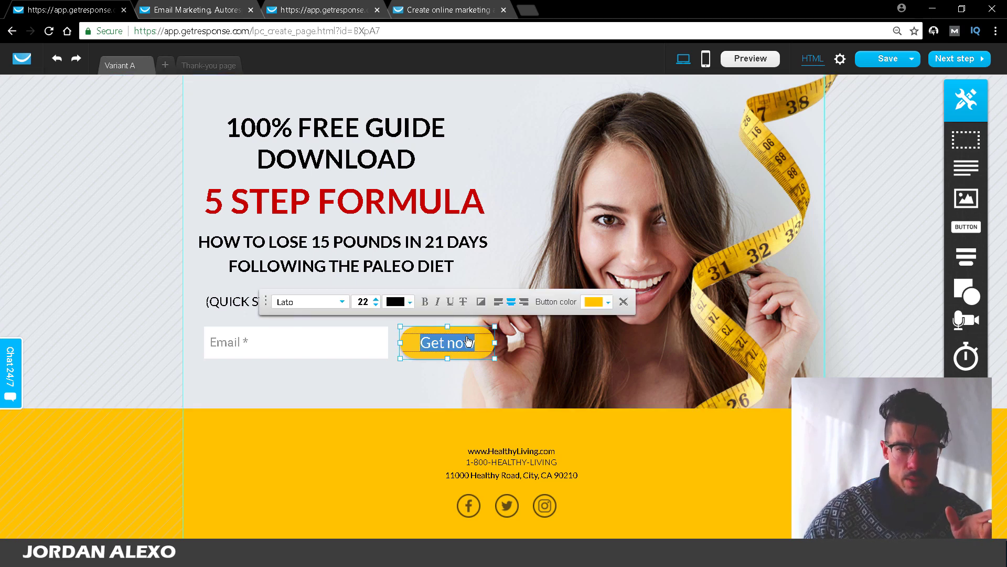
drag(495, 342, 625, 342)
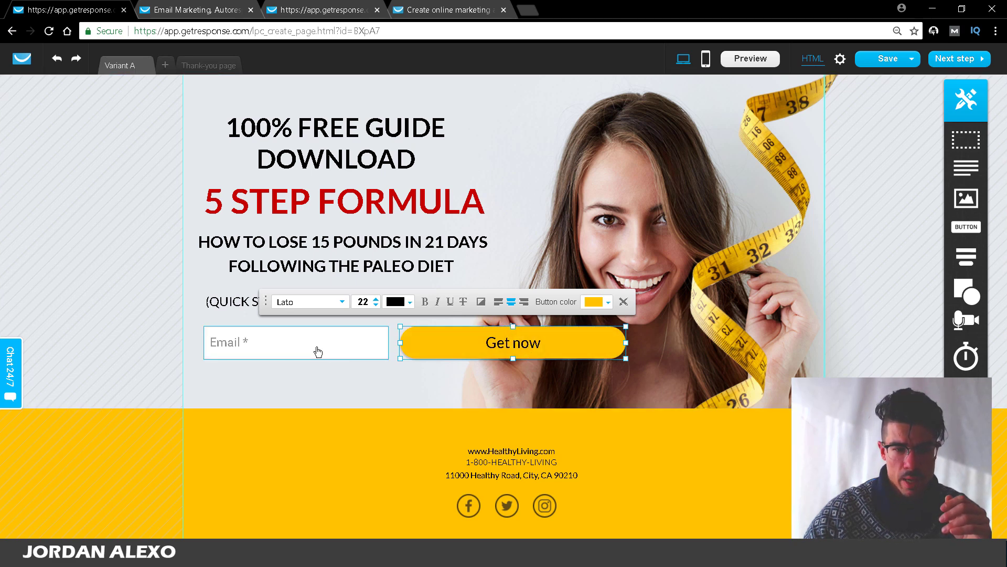
click(308, 394)
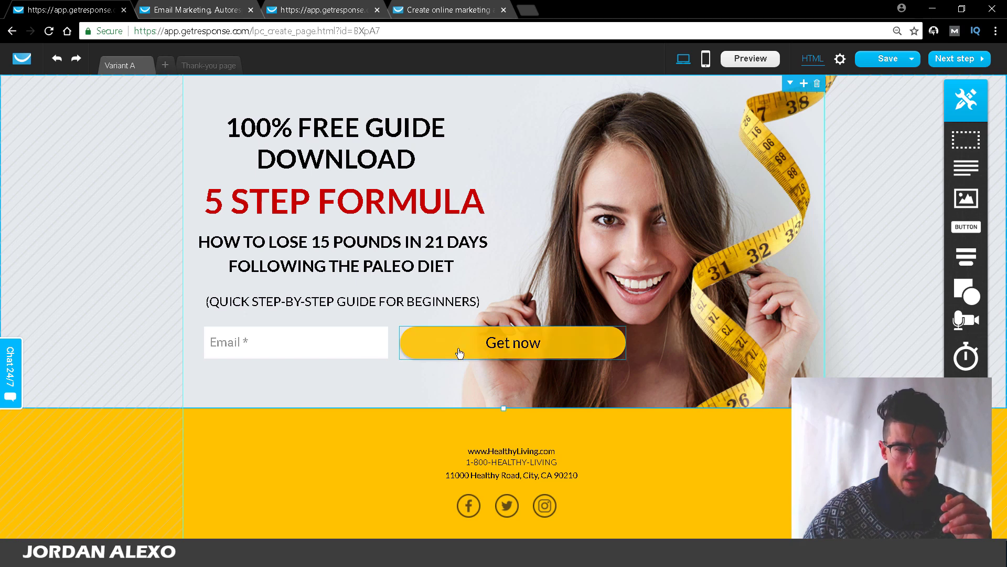
click(280, 344)
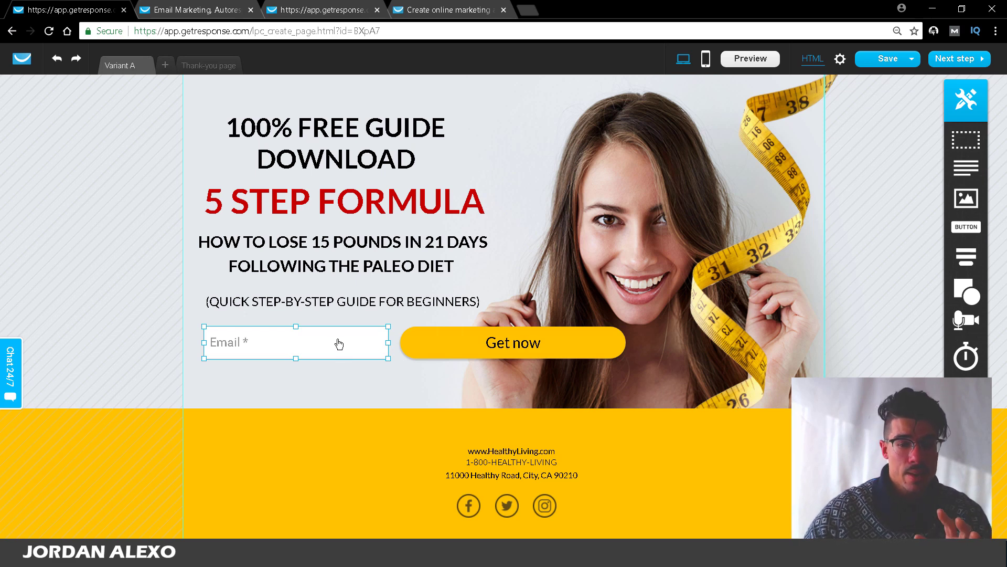
Step: Relabel the sign-up button 'GET MY FREE GUIDE NOW' in capitals
click(461, 349)
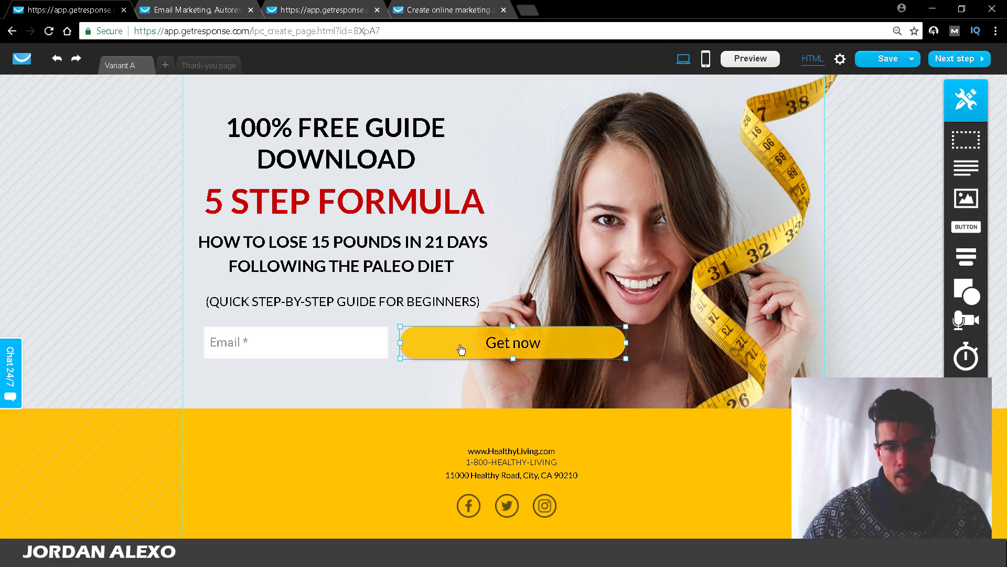
double_click(507, 346)
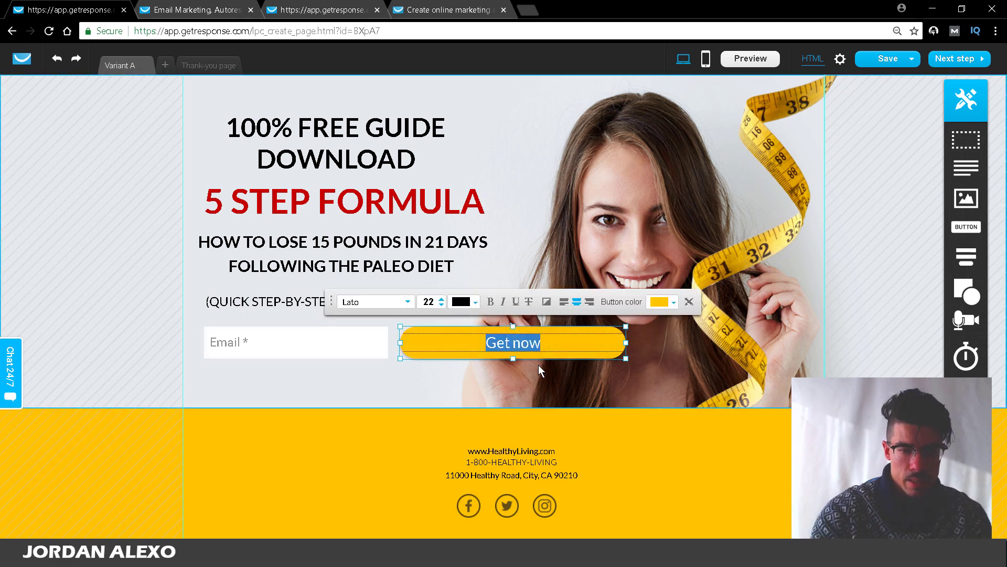
text(Get)
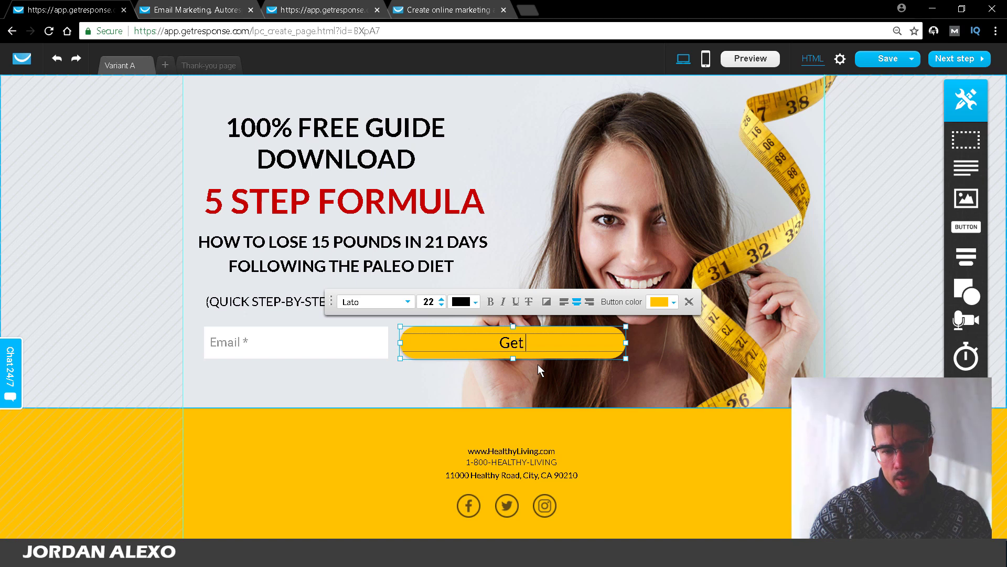
key(BackSpace)
key(BackSpace)
key(BackSpace)
text(ET)
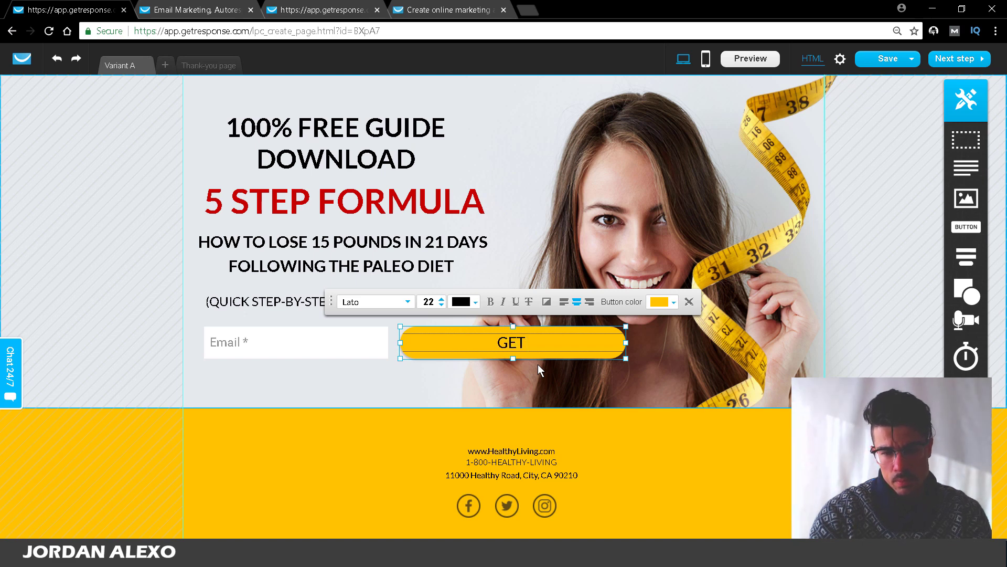
text( MY FREE GUIDE N)
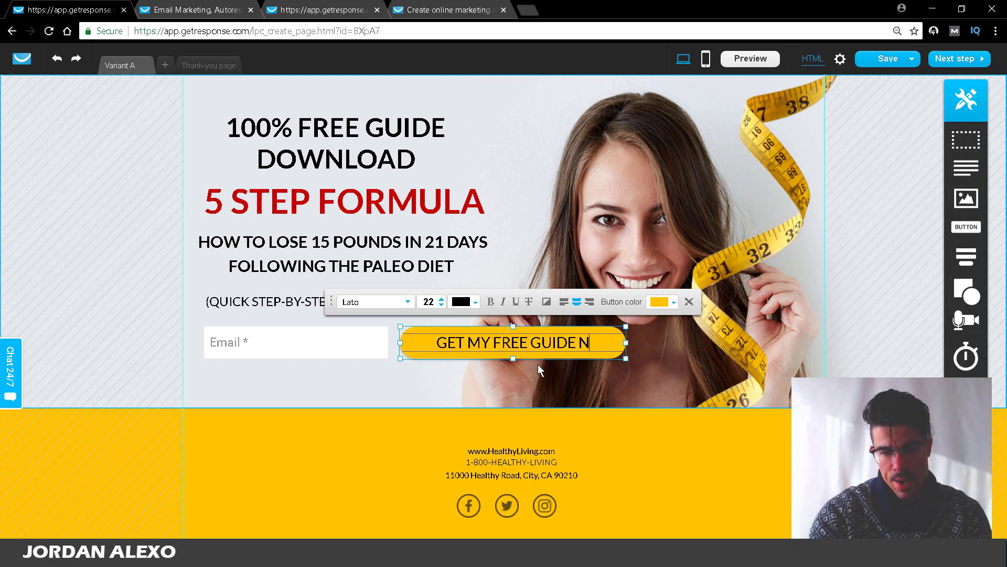
text(OW)
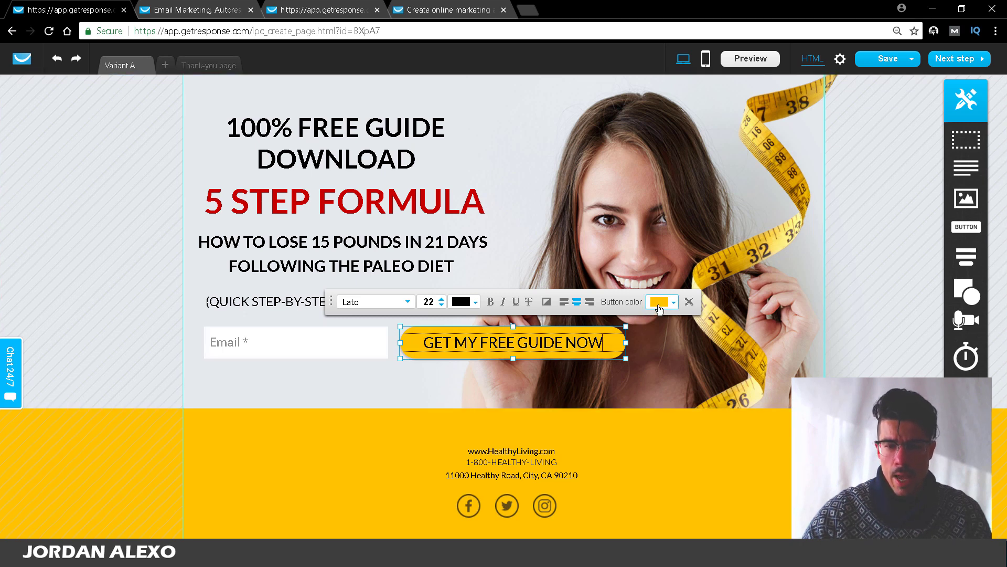
Step: Change the sign-up button colour from yellow to bright green #00FF2A
click(659, 304)
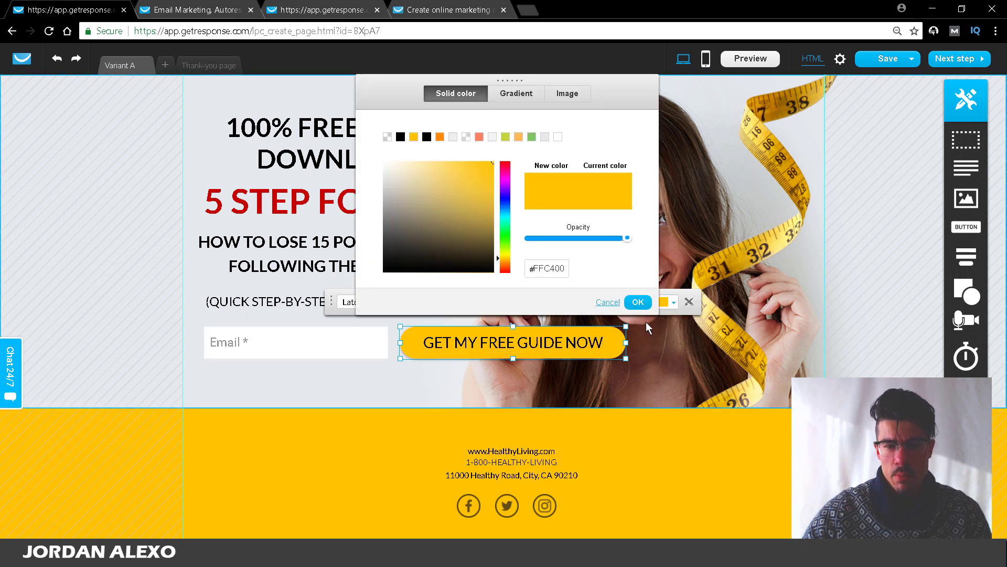
click(506, 242)
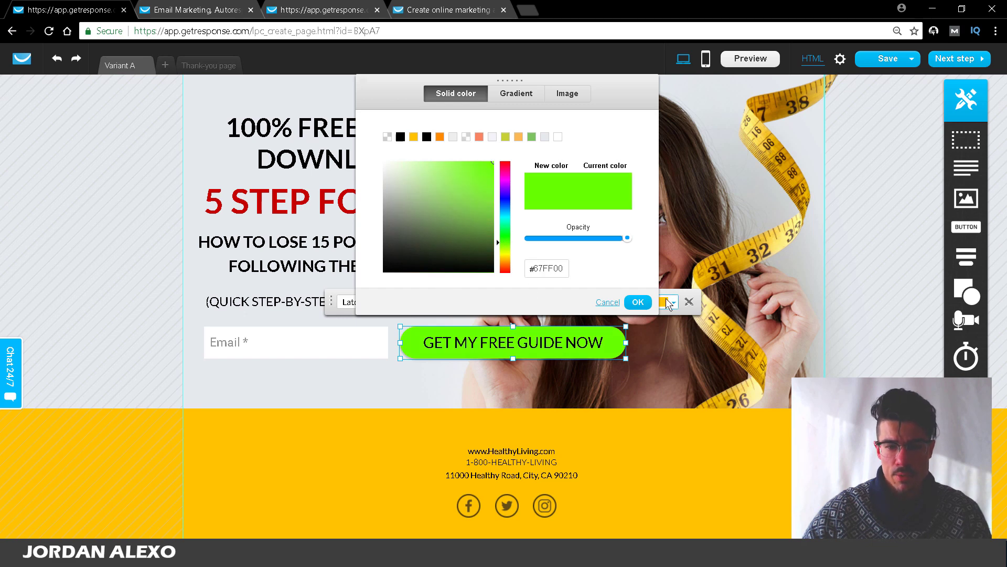
click(608, 302)
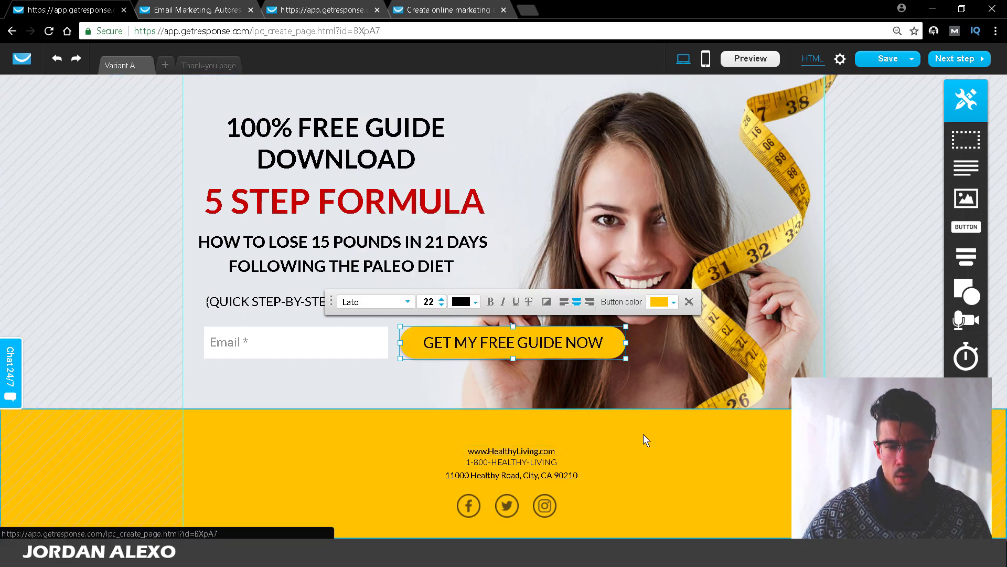
click(643, 433)
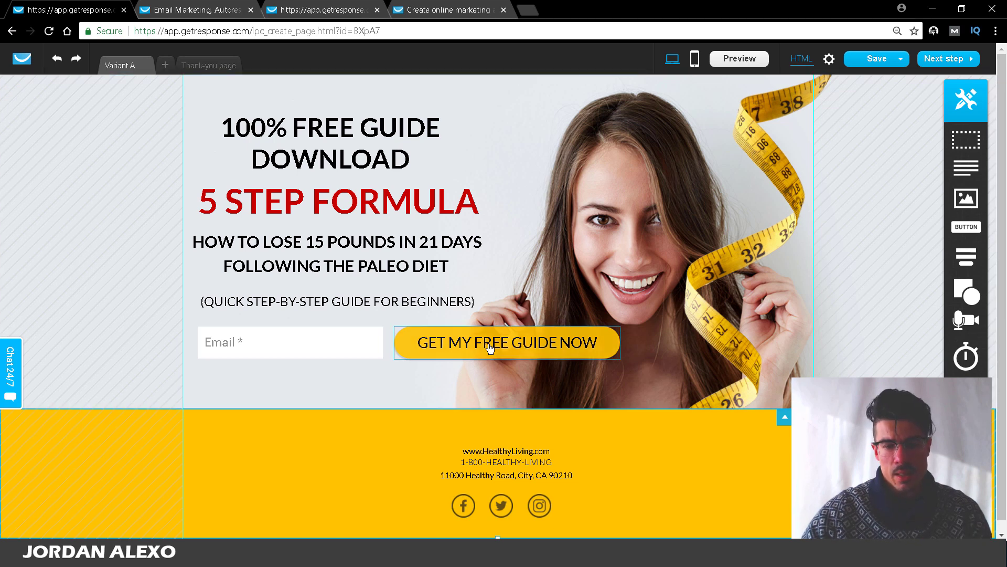
double_click(559, 337)
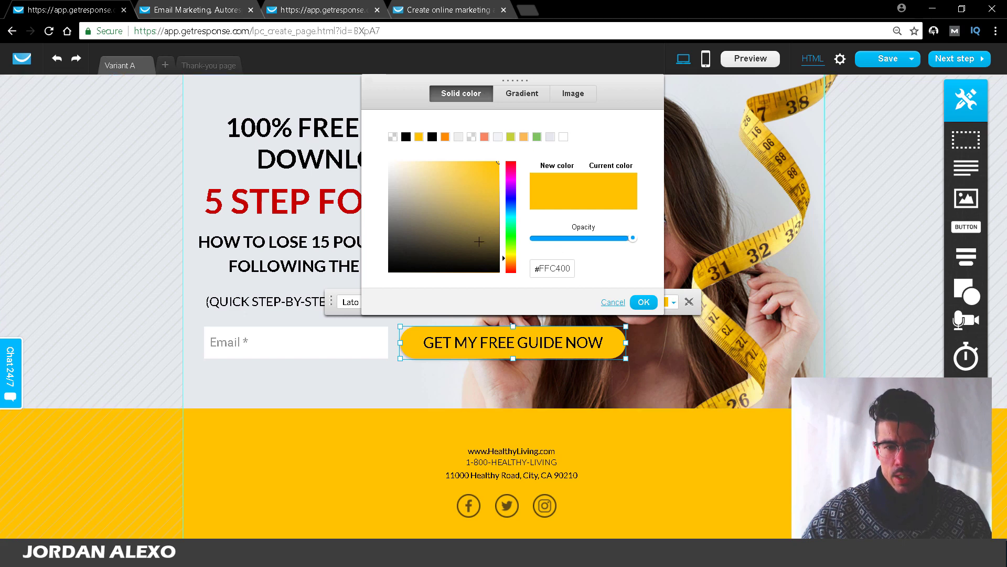
click(498, 241)
click(508, 242)
click(514, 233)
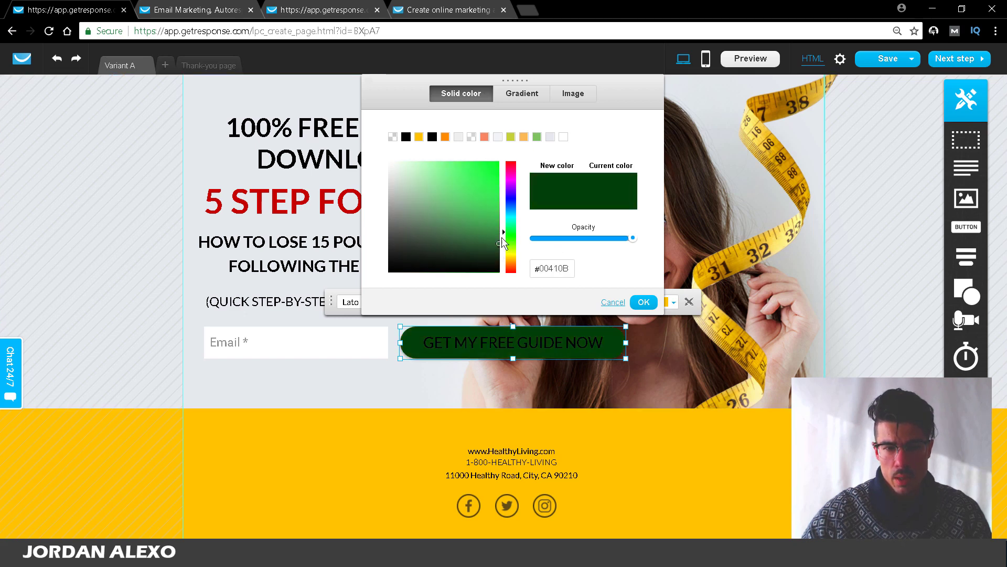
drag(493, 237, 538, 115)
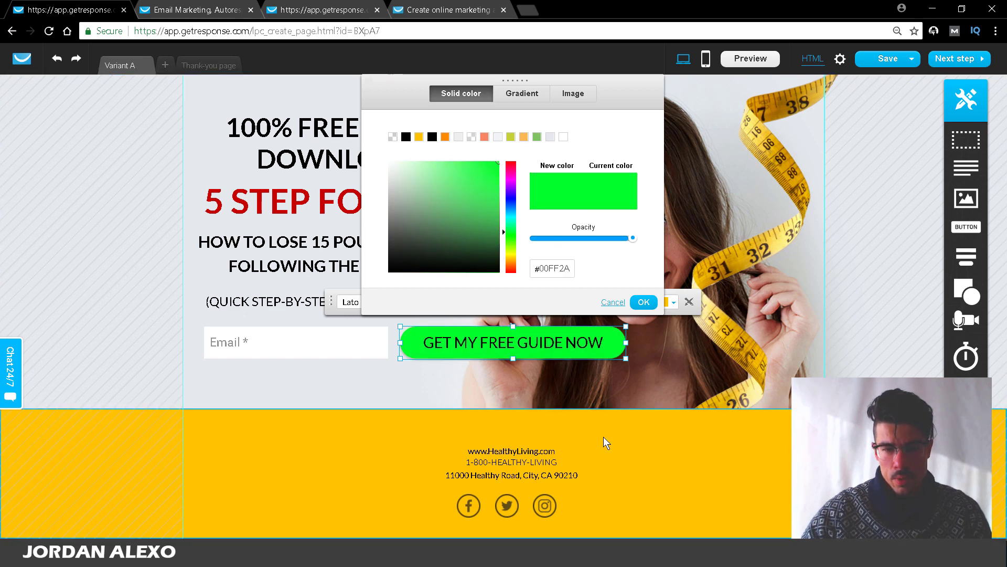
click(644, 302)
click(634, 468)
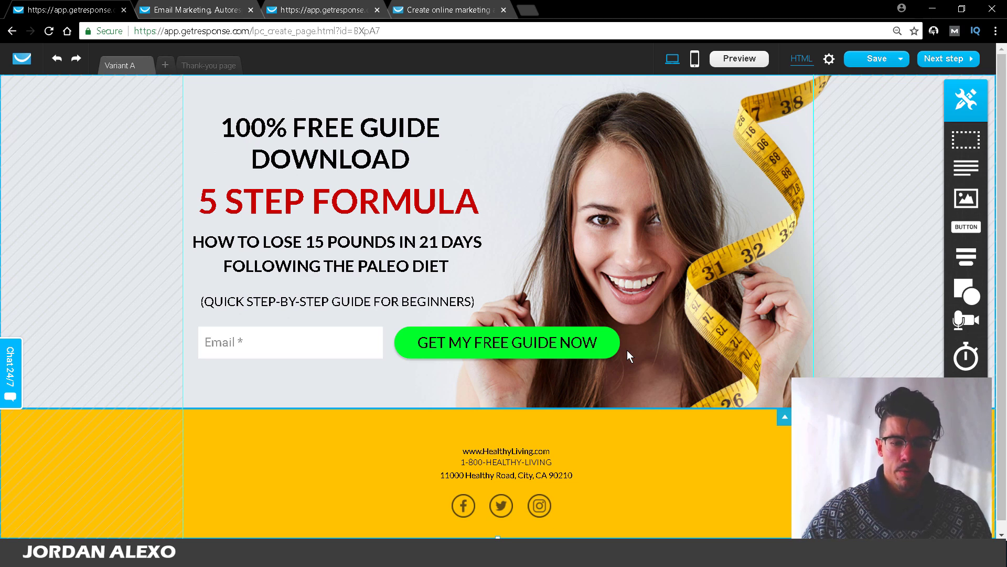
Step: Set the footer background to dark grey #333
double_click(775, 459)
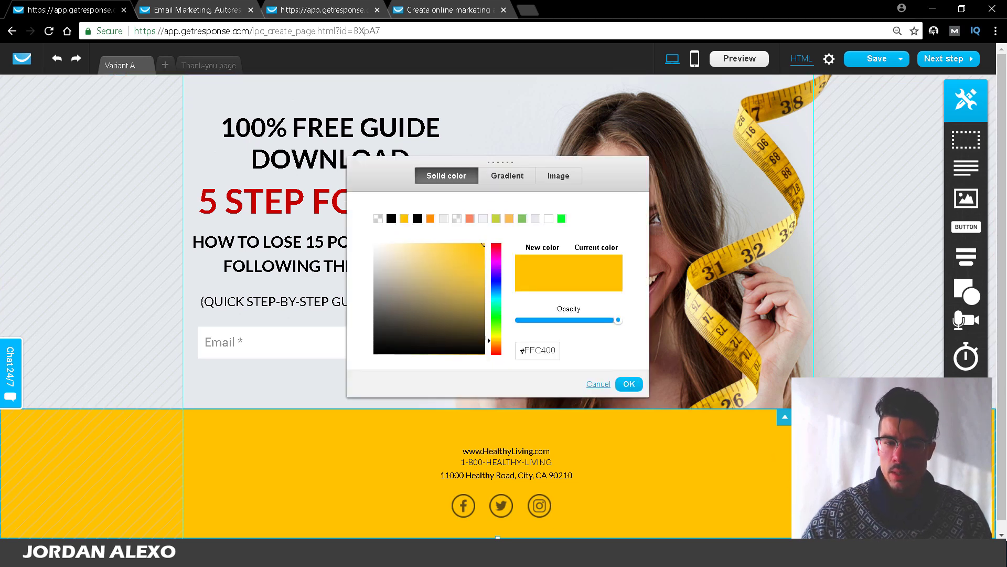
mouse_move(429, 306)
mouse_down()
mouse_move(323, 368)
mouse_move(369, 309)
mouse_up()
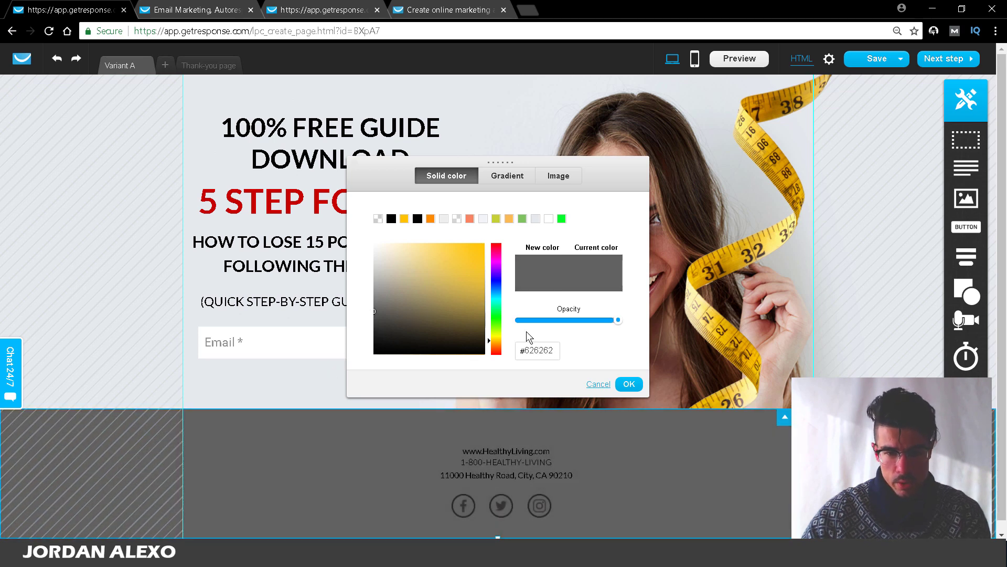
double_click(539, 349)
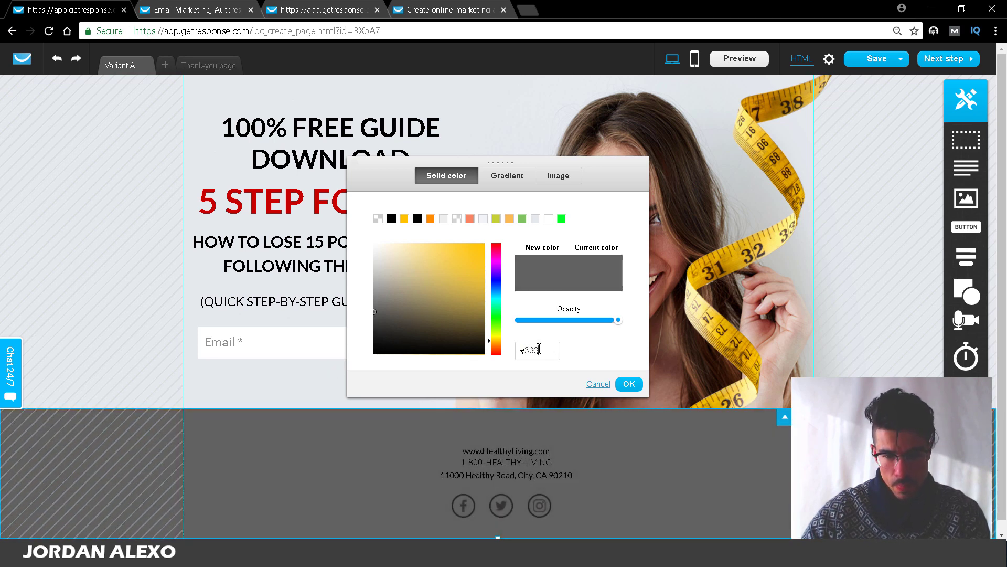
text(333)
click(631, 384)
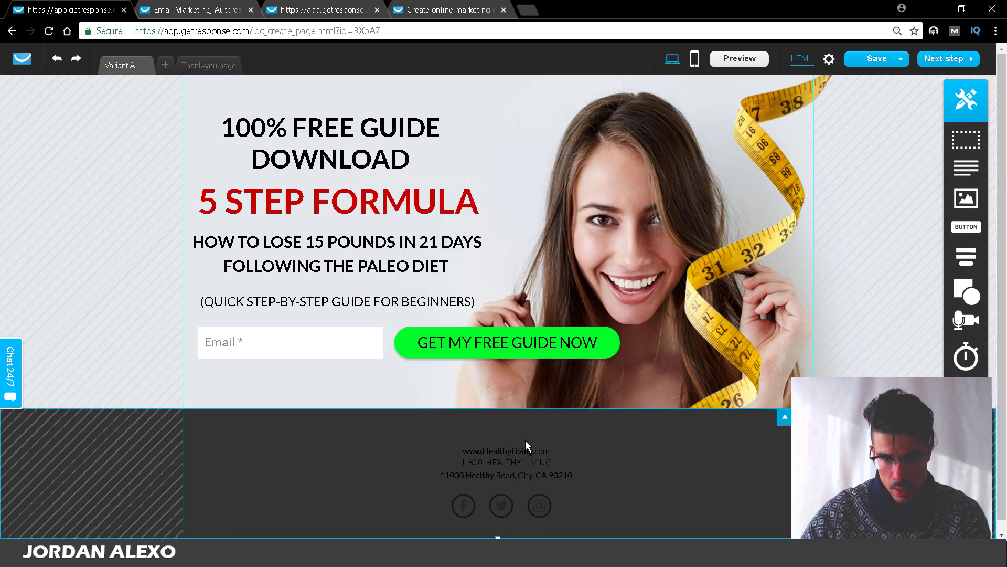
click(524, 450)
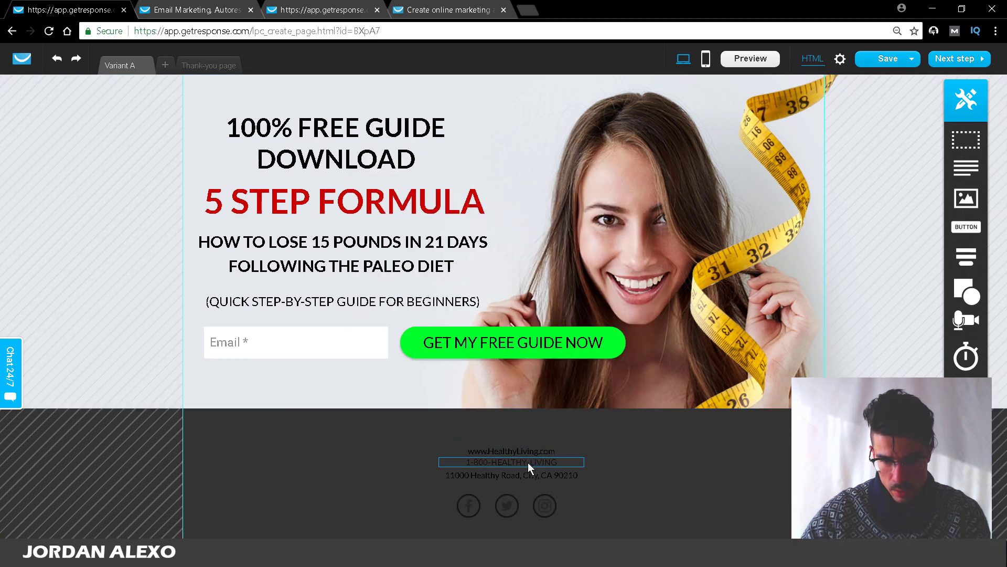
double_click(564, 450)
click(576, 438)
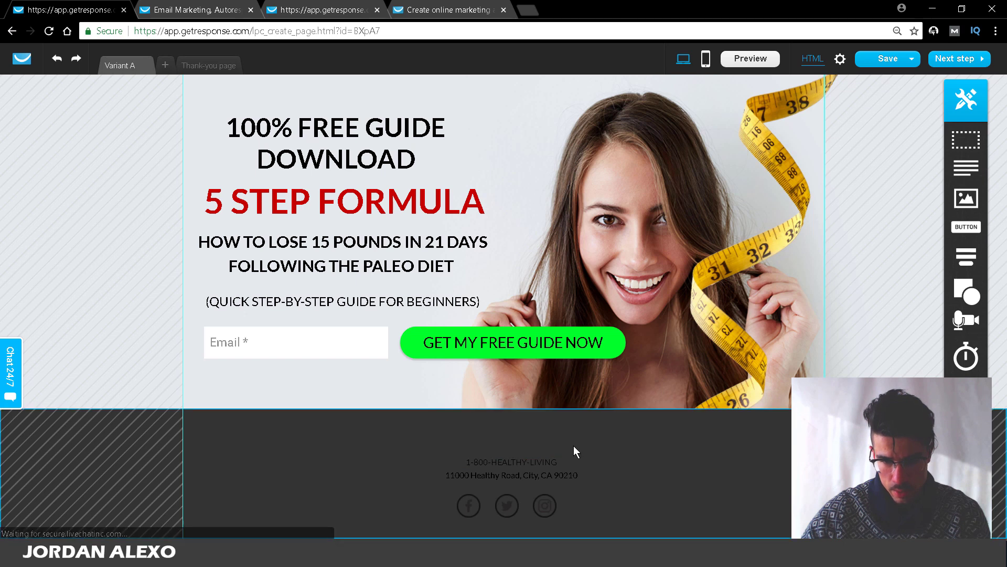
click(509, 474)
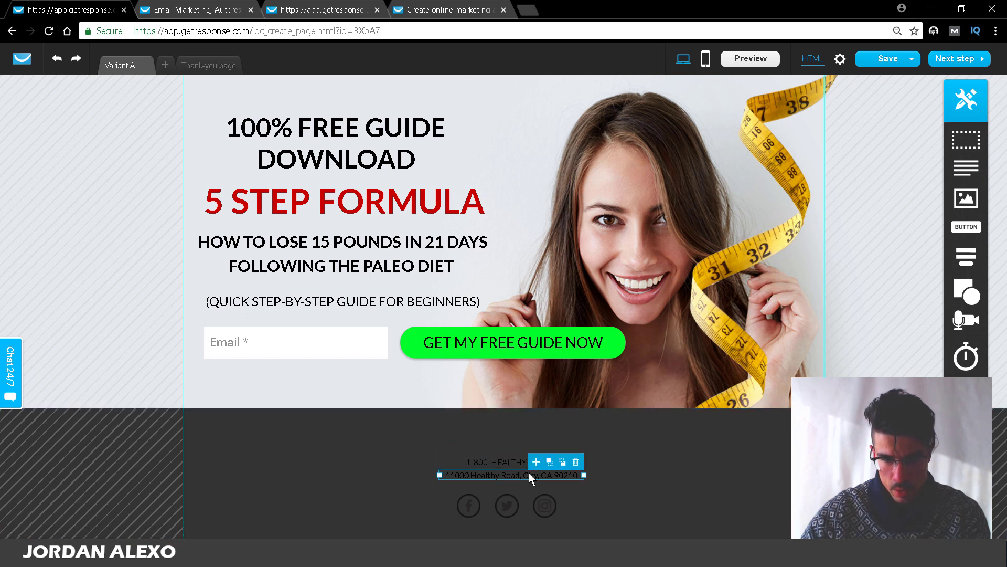
double_click(531, 477)
click(447, 446)
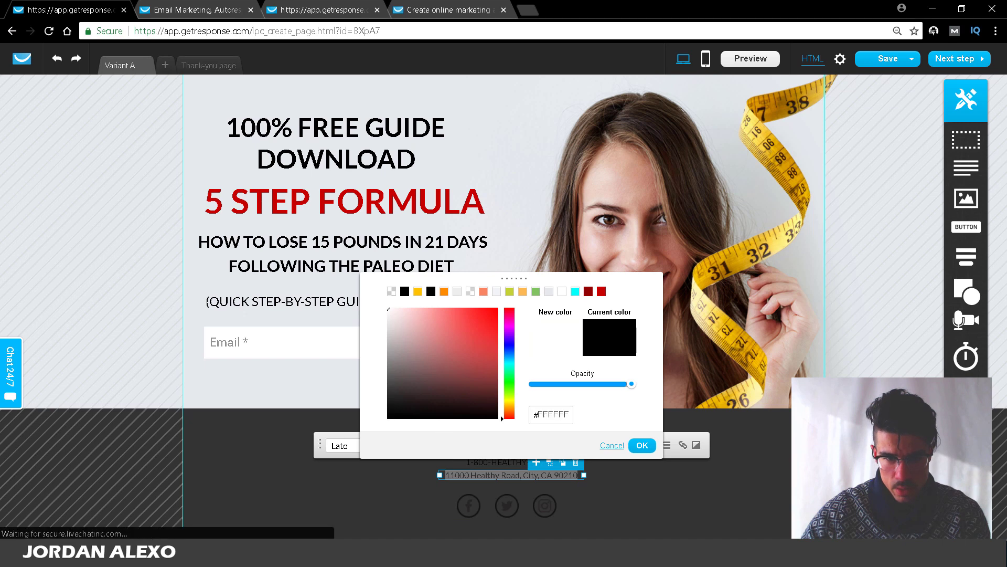
click(642, 444)
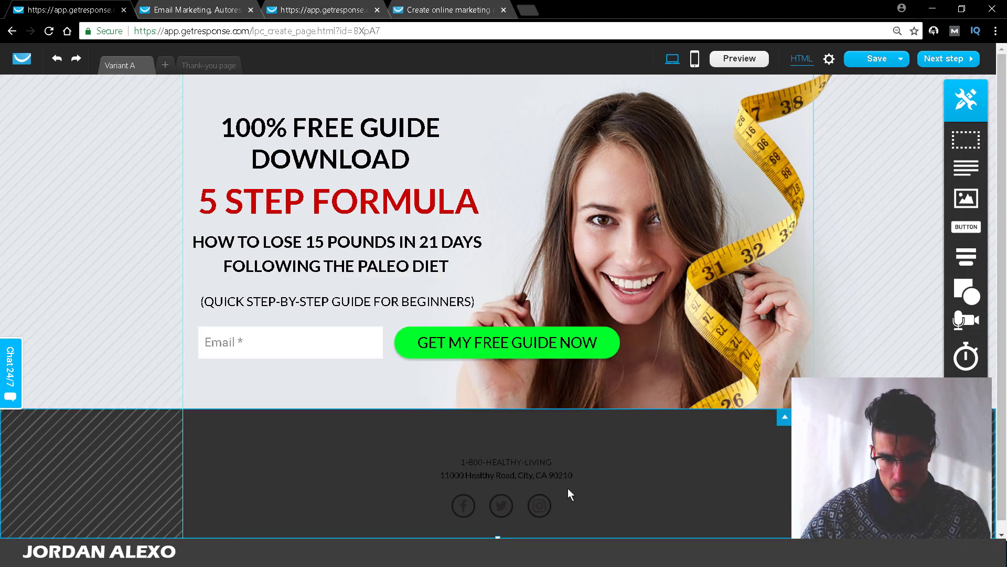
double_click(520, 479)
click(480, 447)
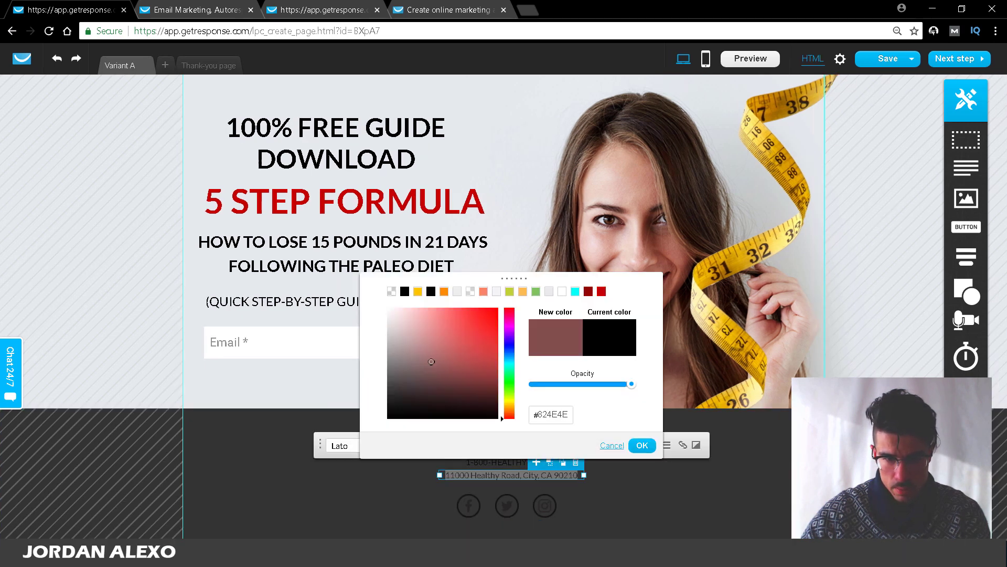
click(642, 445)
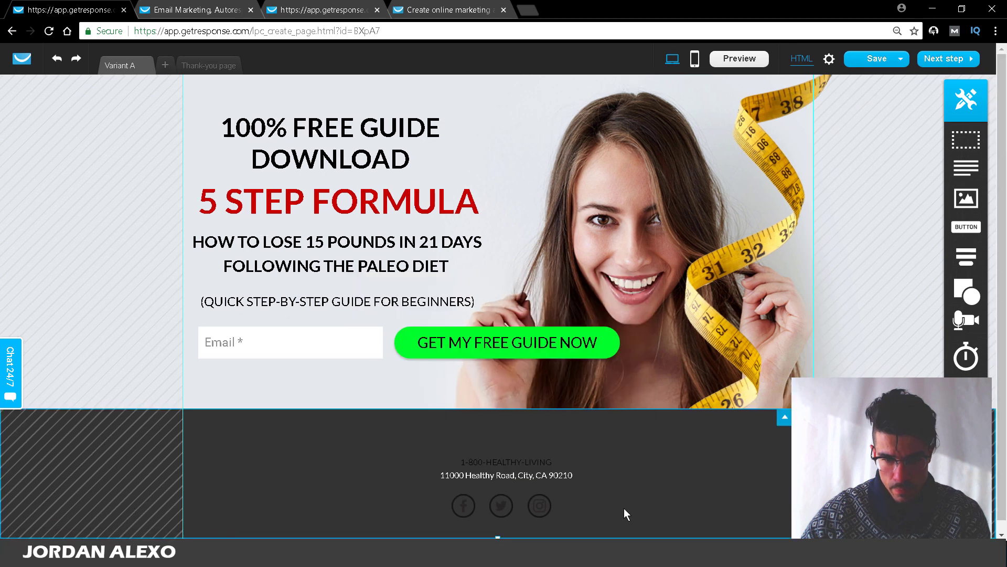
Step: Delete the footer's phone line, then the address and social icons block
click(517, 505)
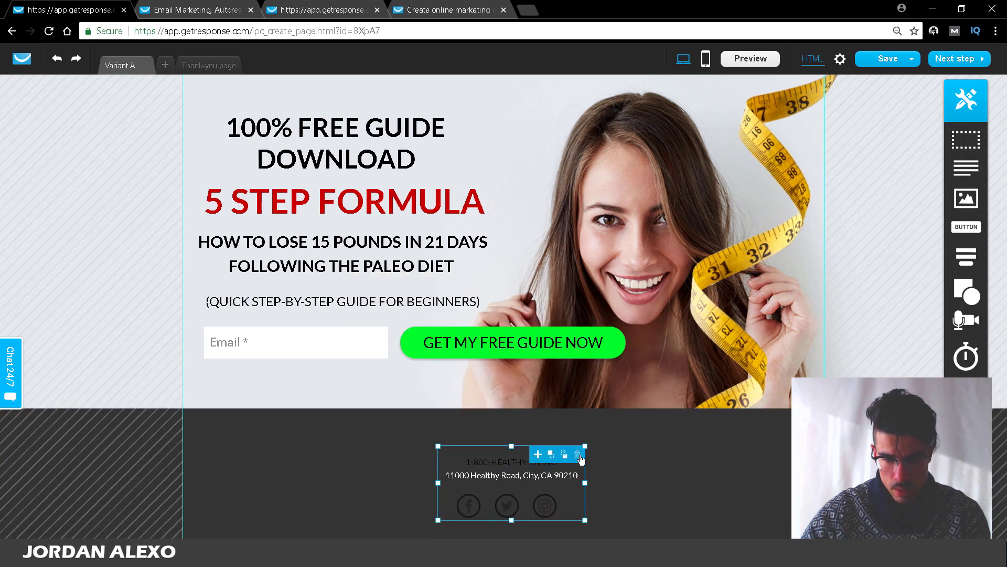
click(508, 463)
click(575, 450)
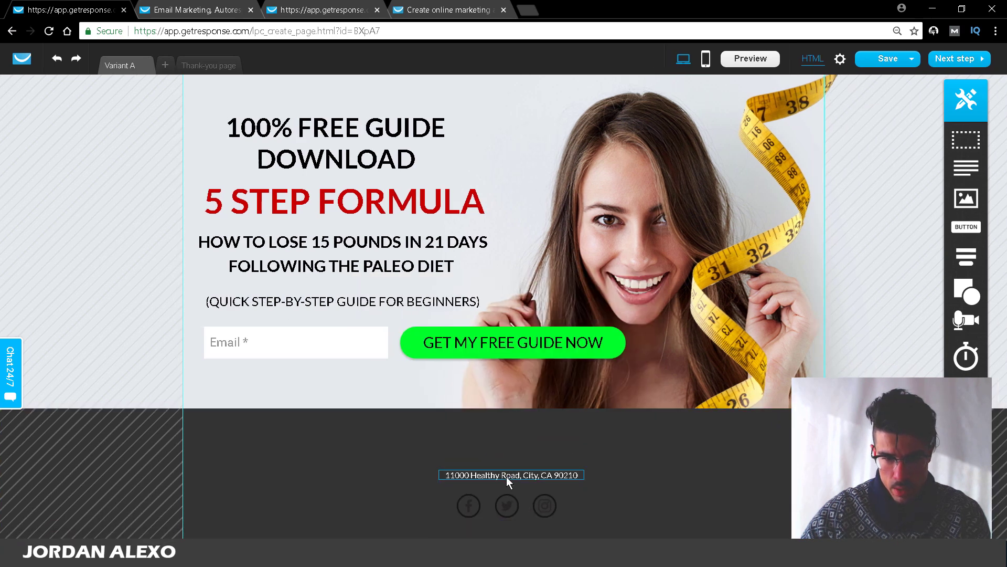
click(501, 474)
click(501, 473)
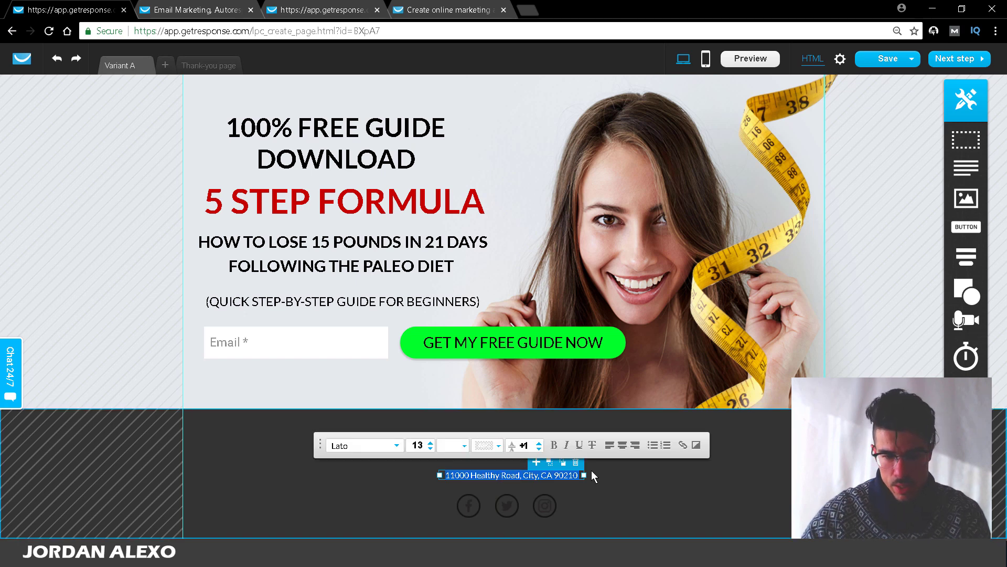
click(475, 492)
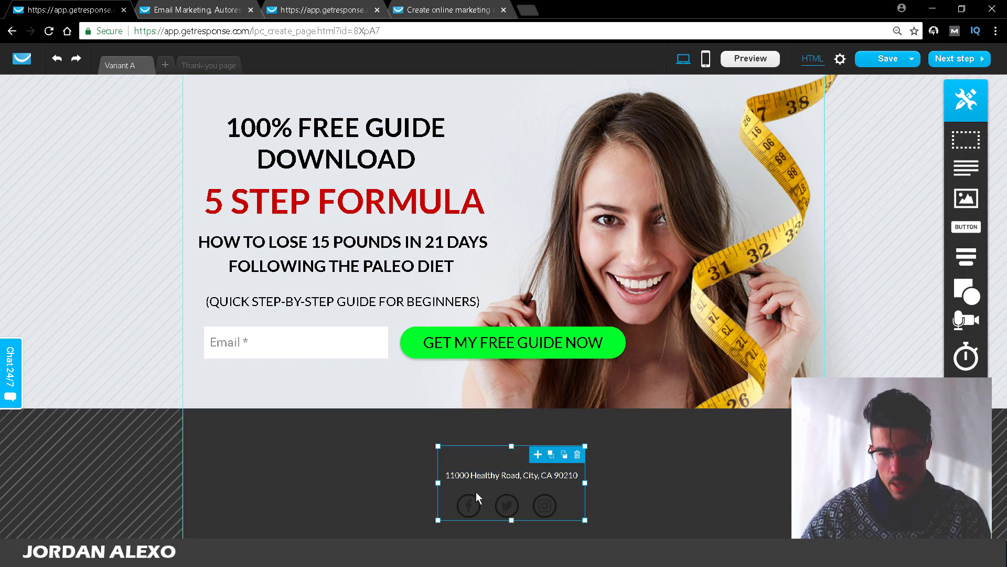
click(577, 455)
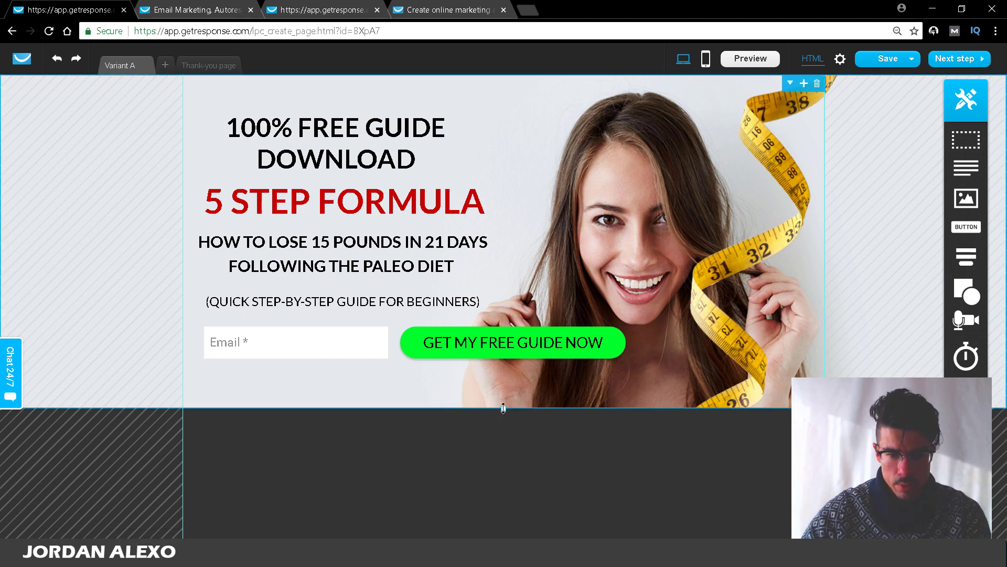
Step: Stretch the hero section taller and anchor its woman-and-tape-measure photo at bottom centre
mouse_move(503, 407)
mouse_down()
mouse_move(499, 482)
mouse_move(508, 412)
mouse_up()
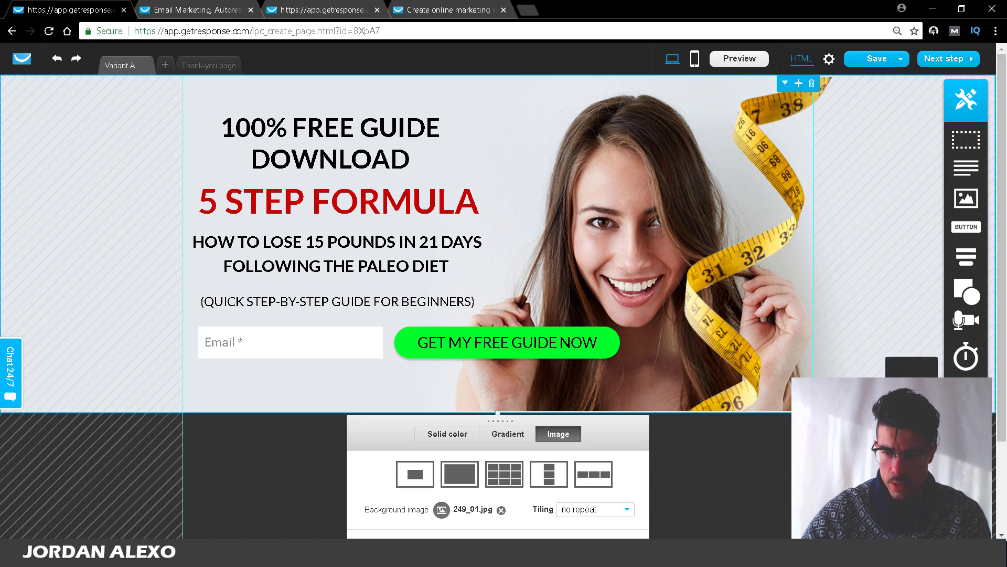
drag(1002, 405, 1002, 448)
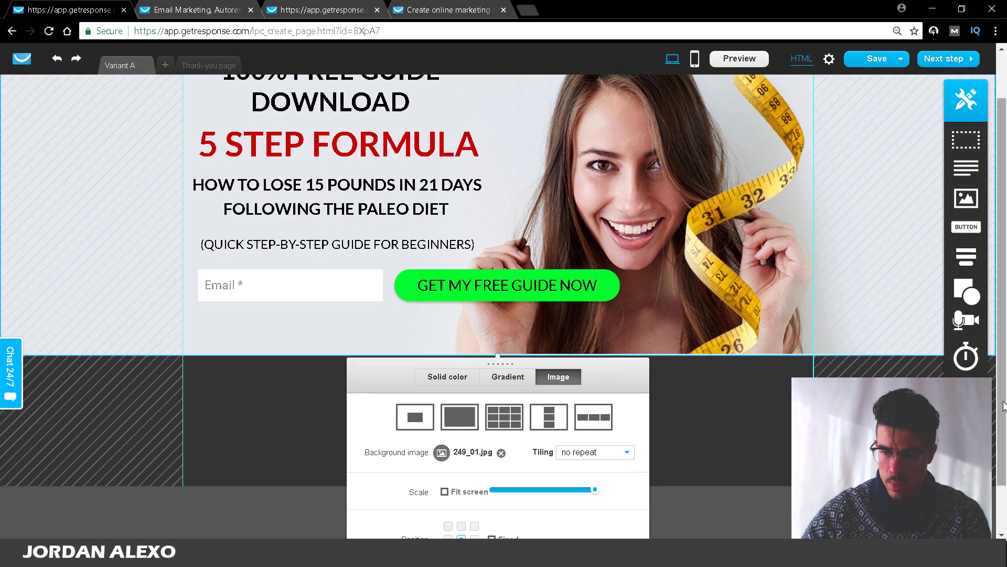
scroll(535, 476, down, 1)
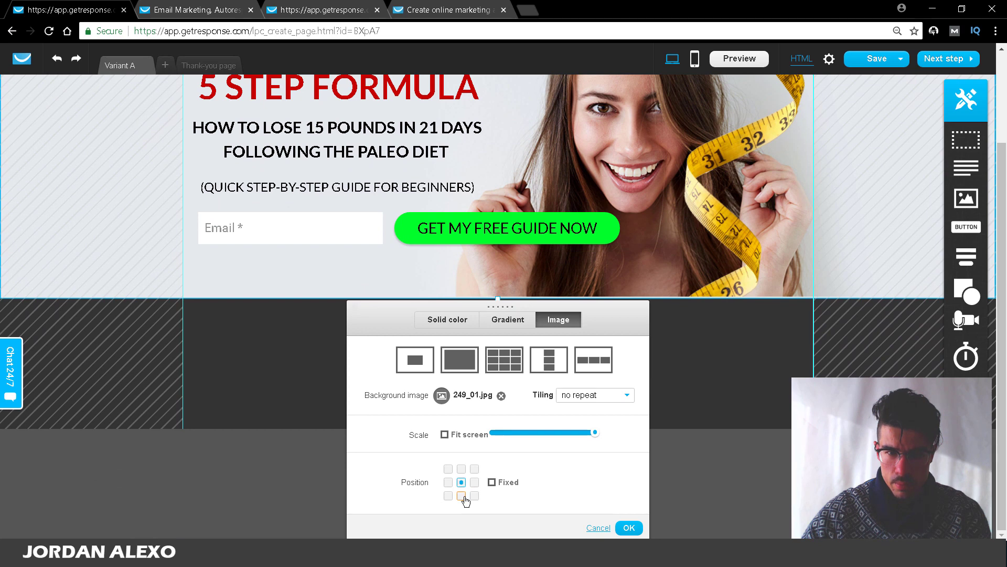
click(461, 496)
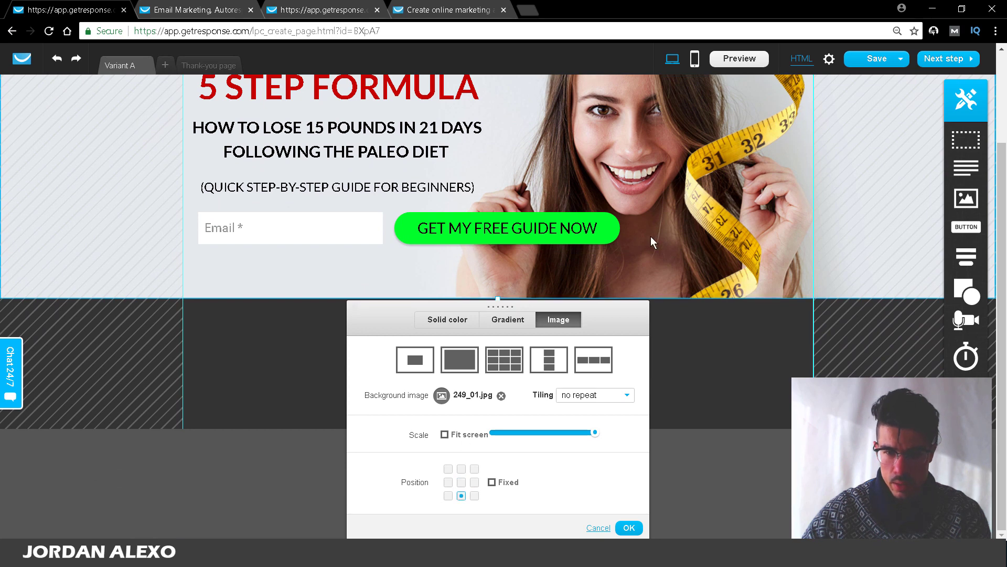
scroll(677, 267, up, 2)
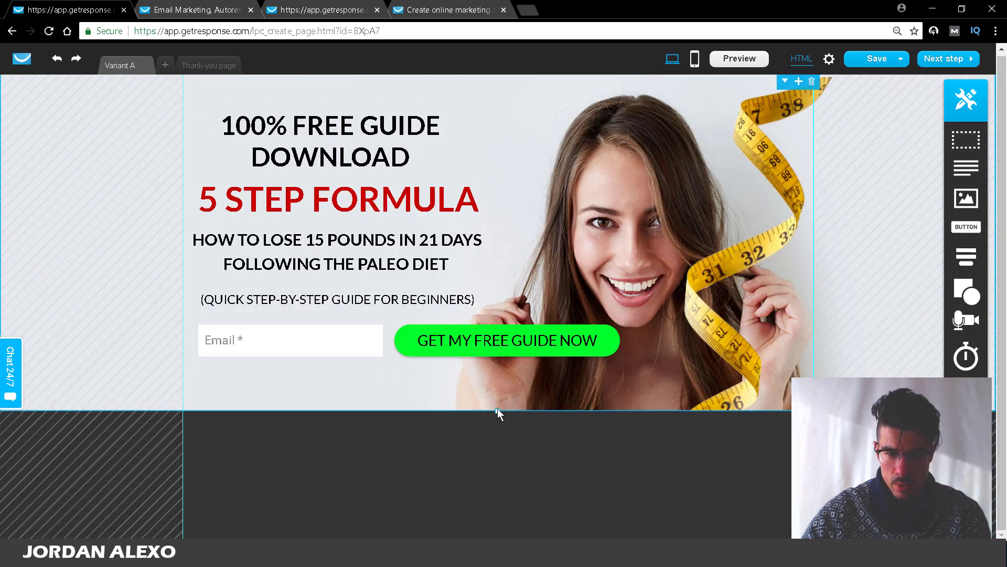
drag(498, 409, 515, 487)
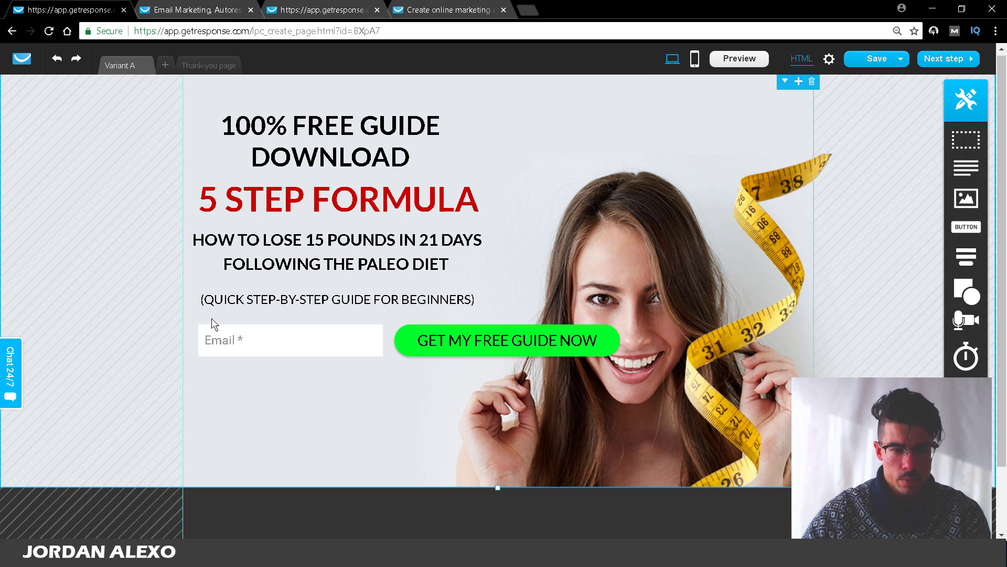
Step: Drag the Email field and green button around the form to reposition them
mouse_move(243, 338)
mouse_down()
mouse_move(246, 357)
mouse_move(236, 356)
mouse_up()
drag(453, 351, 489, 427)
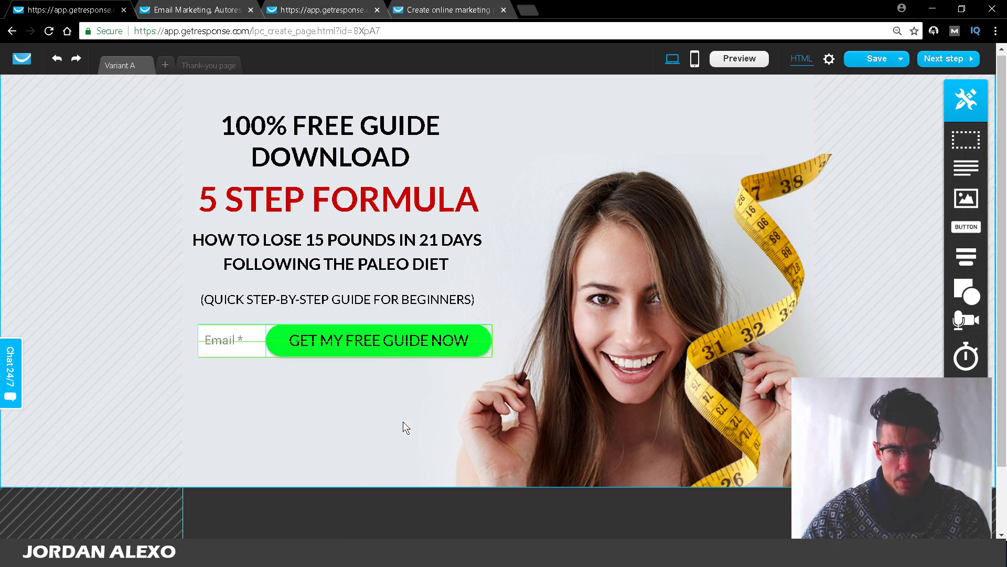
scroll(255, 521, down, 1)
drag(302, 308, 185, 286)
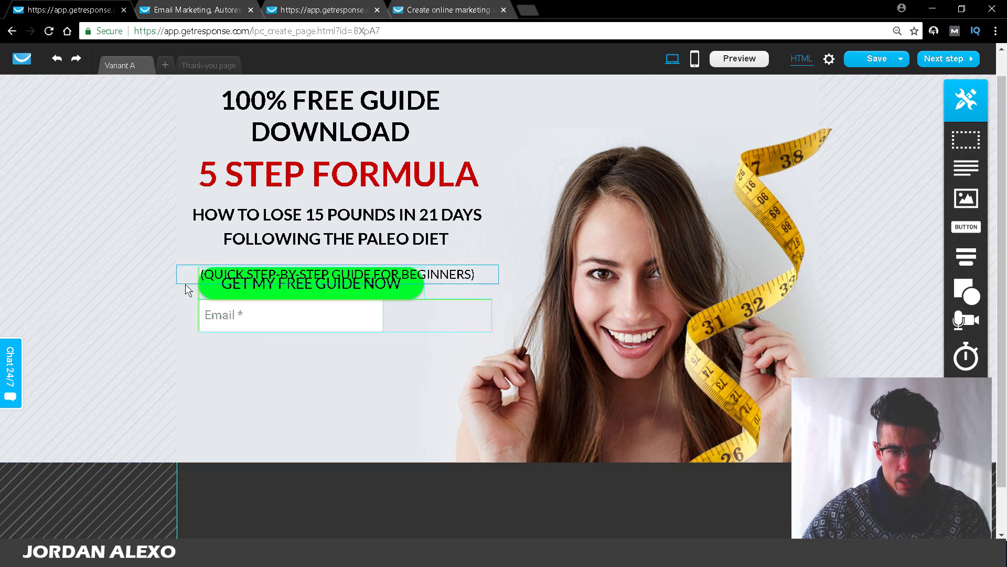
drag(334, 319, 332, 392)
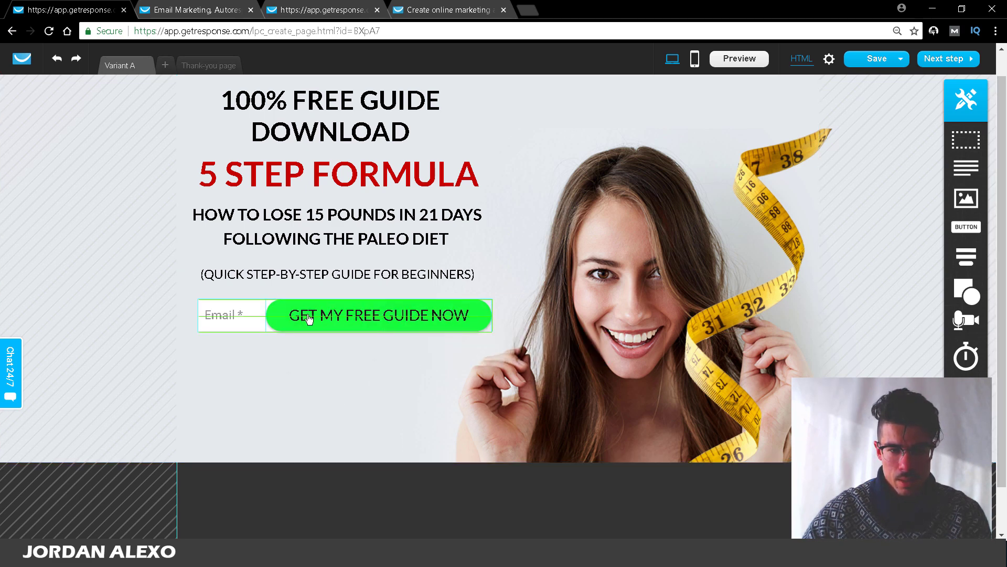
drag(308, 317, 499, 322)
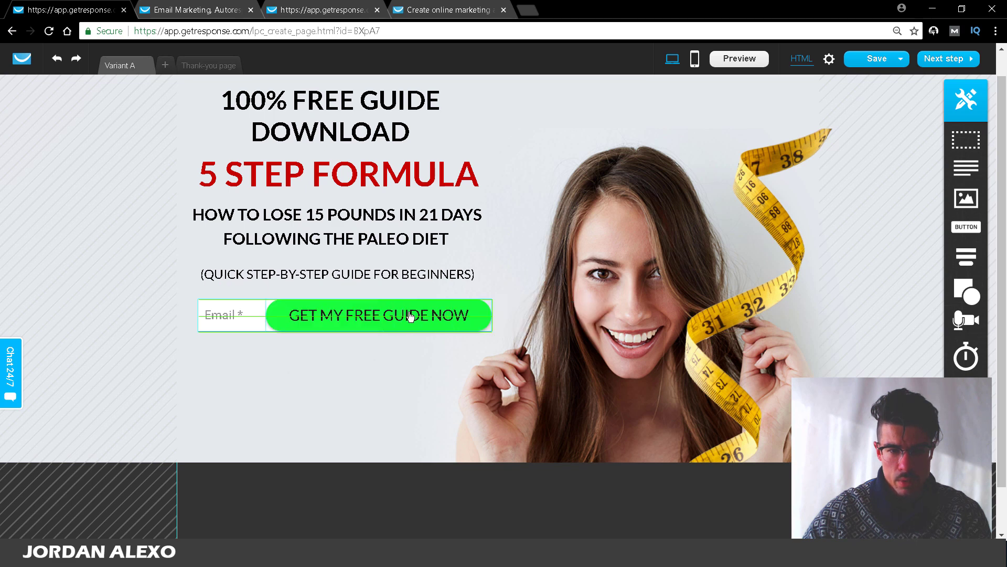
drag(440, 317, 431, 318)
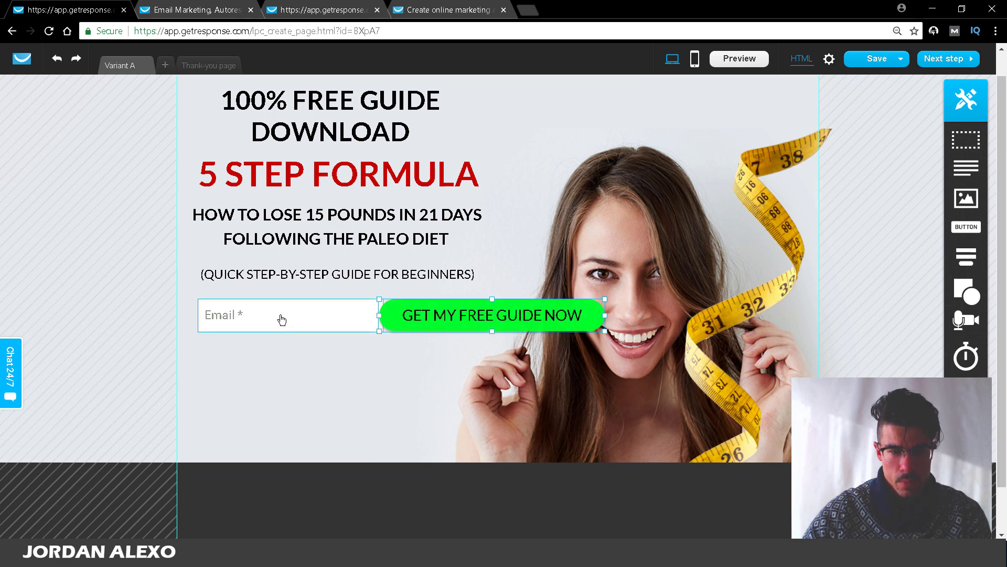
Step: Narrow the Email field and set the green button beside it, widened
click(281, 319)
drag(288, 316, 257, 316)
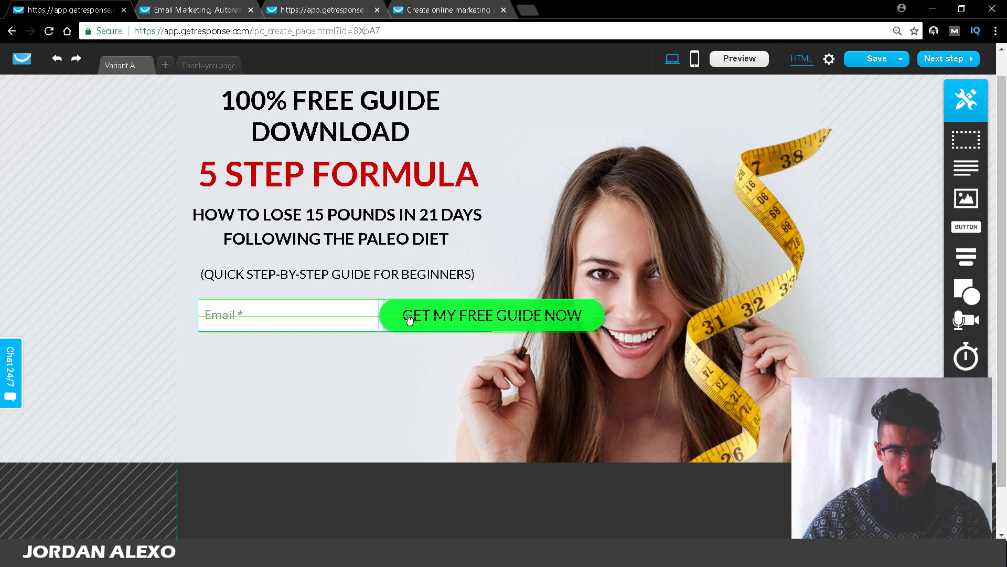
drag(384, 317, 266, 316)
drag(419, 321, 419, 321)
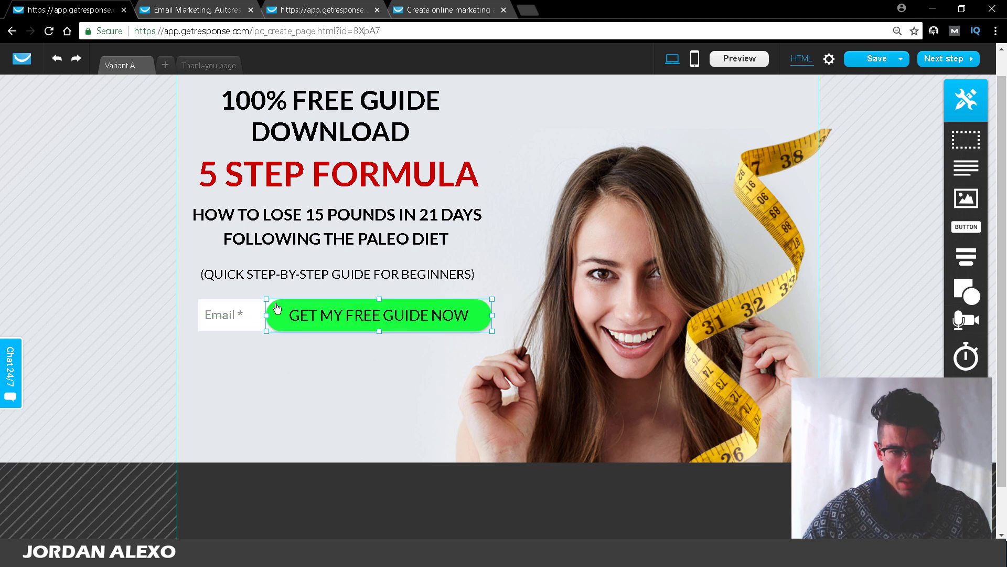
drag(266, 316, 363, 315)
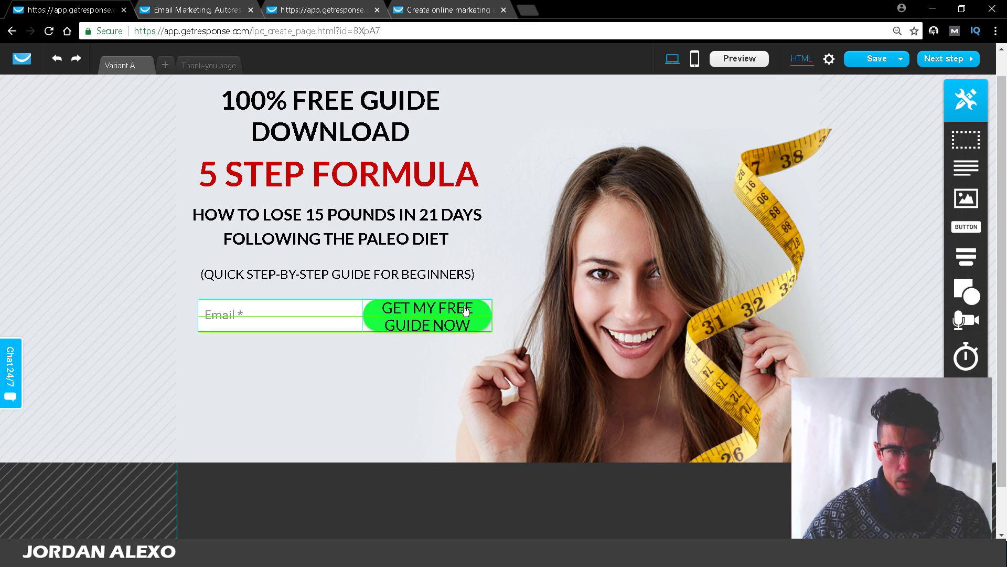
mouse_move(461, 310)
mouse_down()
mouse_move(446, 342)
mouse_move(400, 383)
mouse_move(434, 342)
mouse_move(462, 330)
mouse_up()
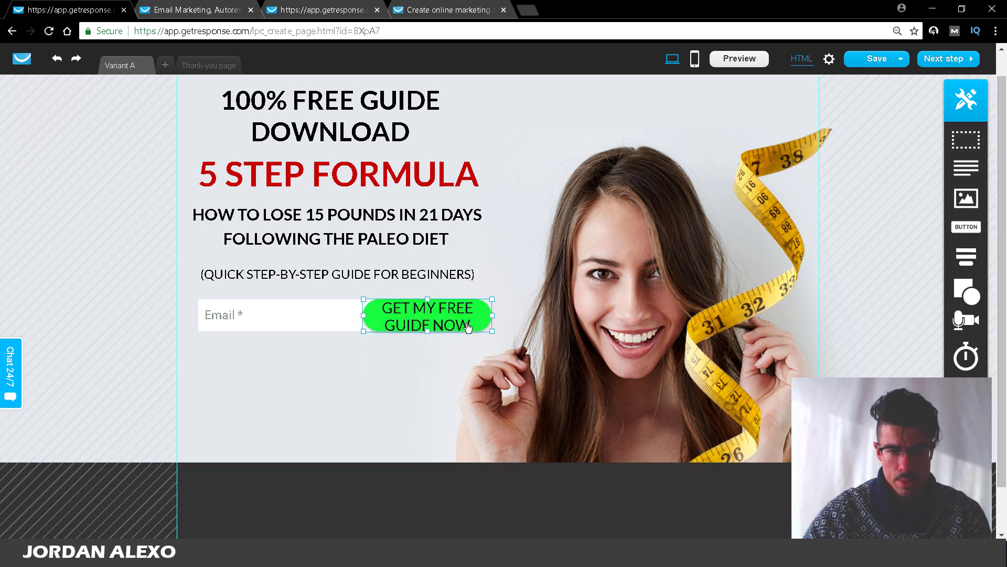
drag(492, 300, 571, 315)
Step: Shrink the Email field clear of the button and extend its left edge slightly
click(310, 389)
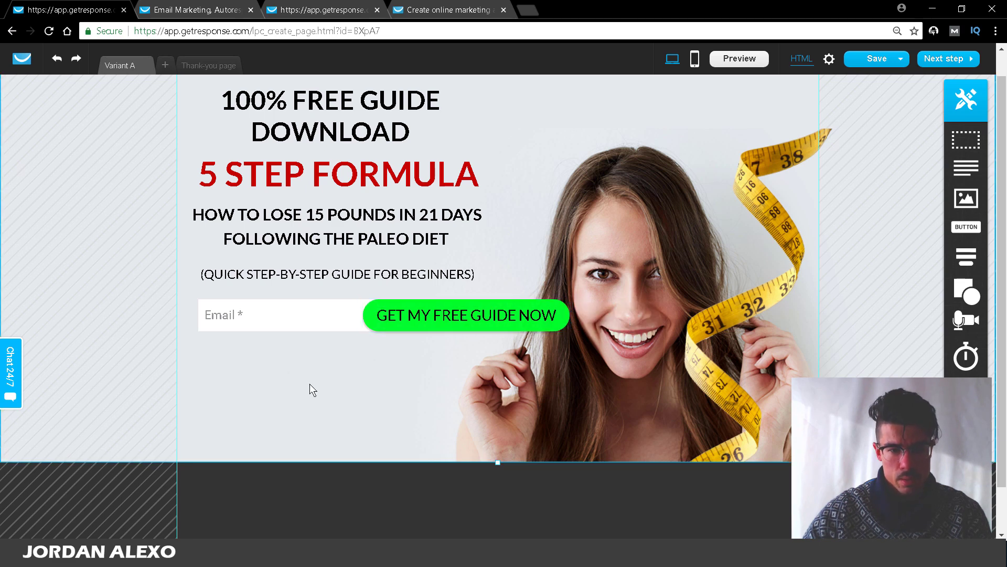
click(249, 320)
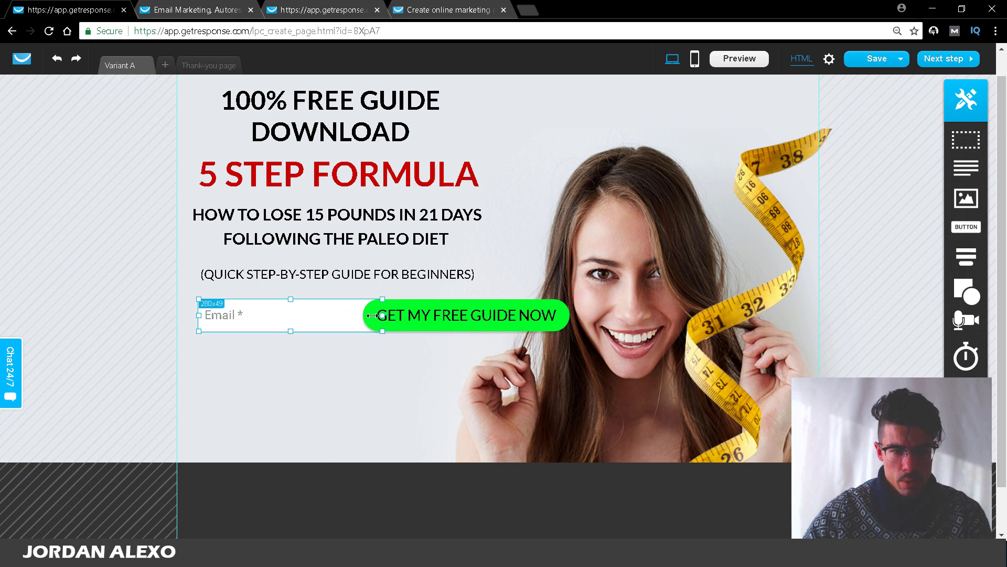
drag(383, 315, 357, 314)
drag(199, 315, 191, 314)
click(275, 376)
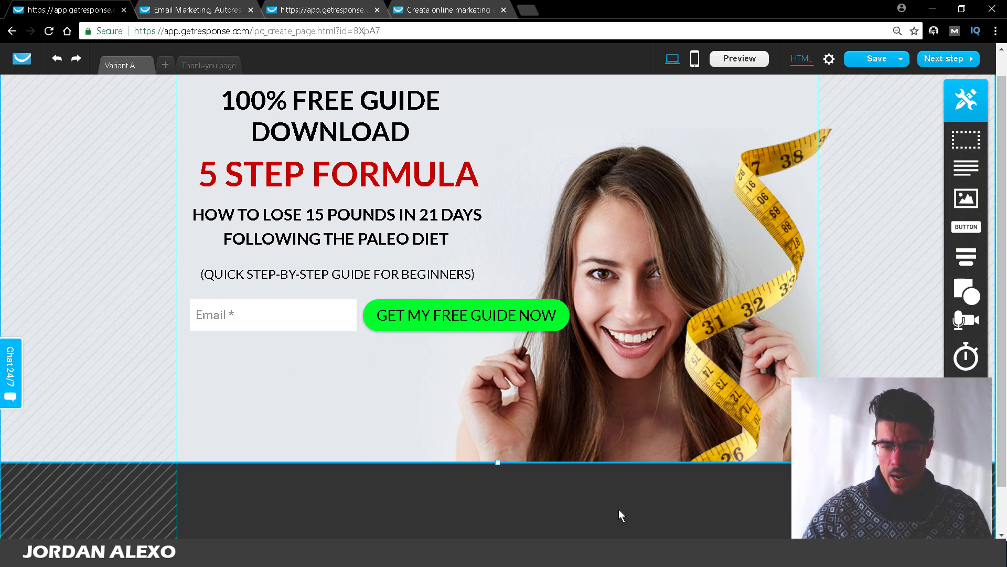
click(616, 493)
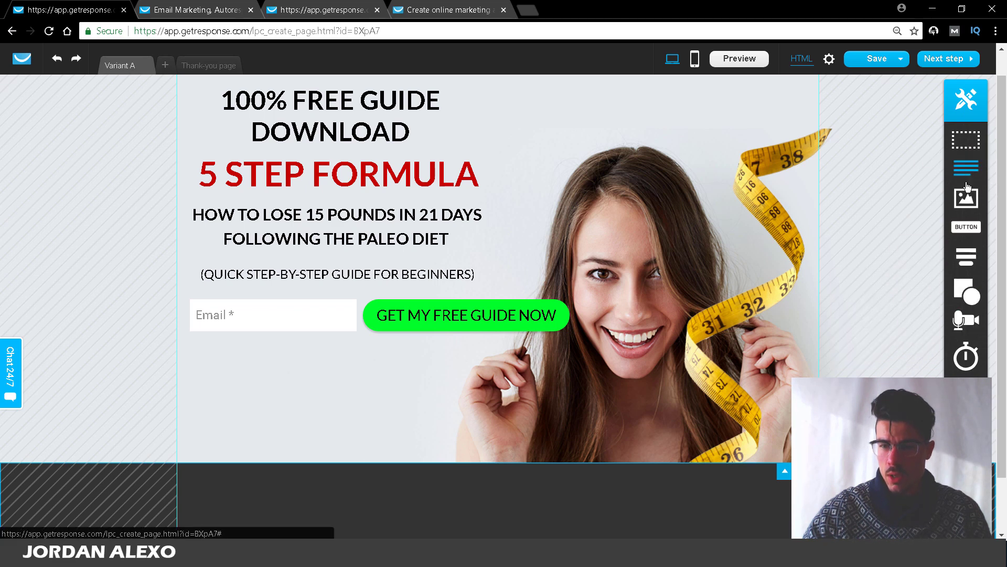
drag(966, 198, 396, 403)
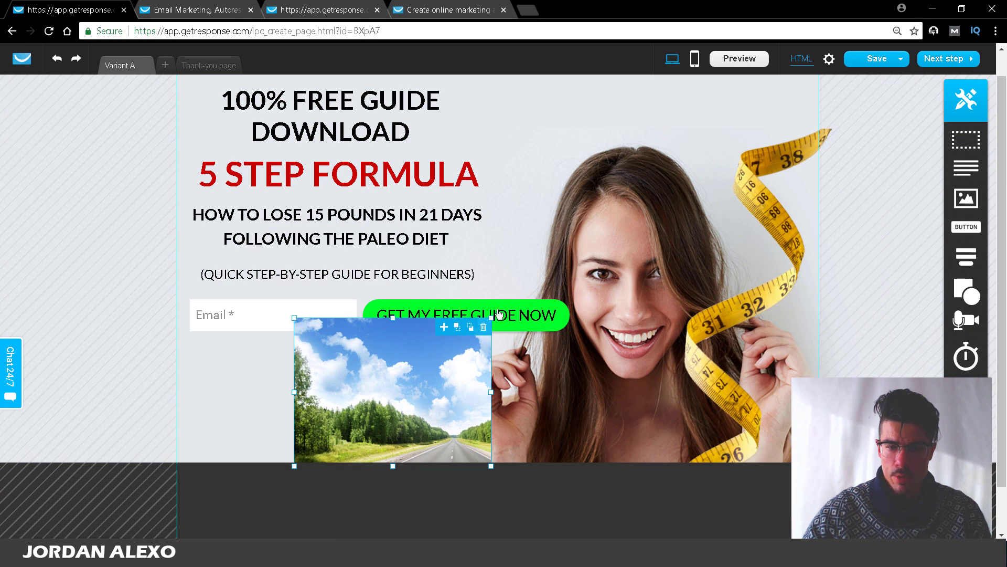
click(483, 327)
drag(966, 226, 441, 419)
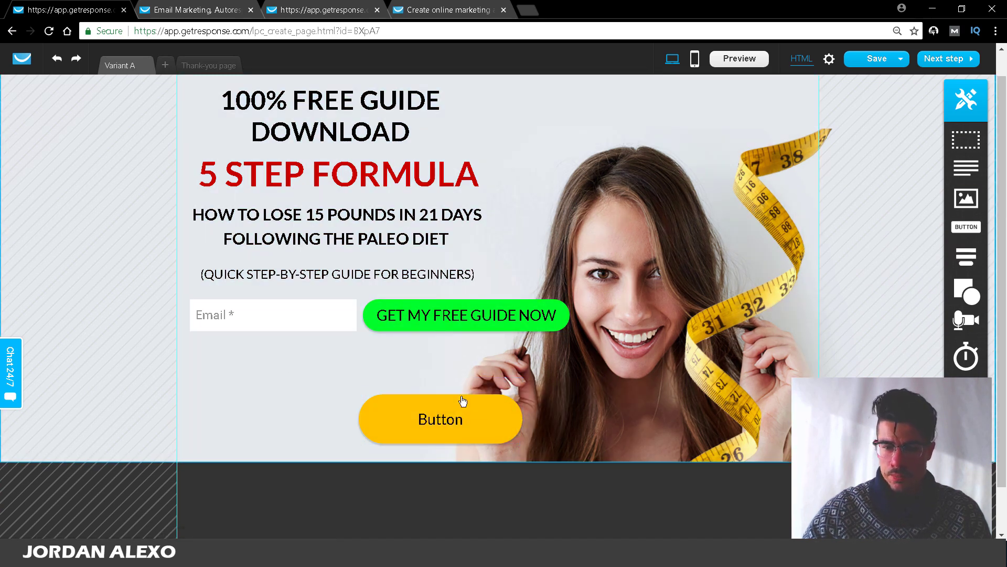
click(514, 389)
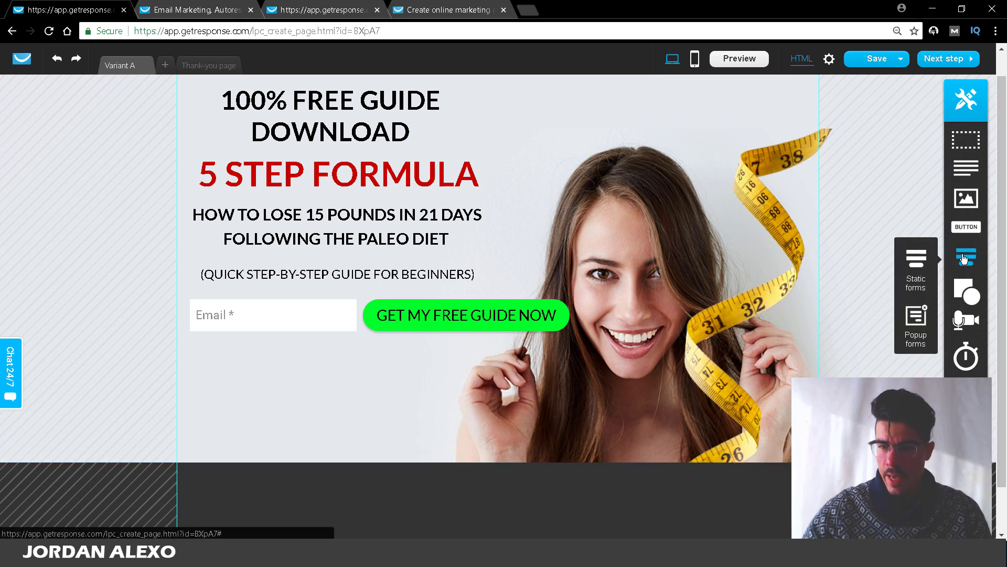
mouse_move(963, 286)
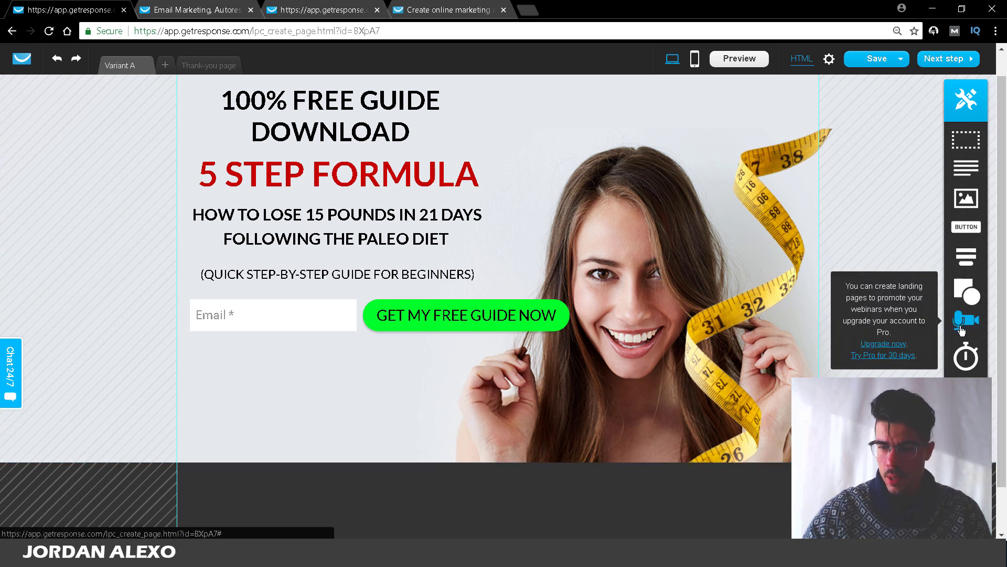
drag(719, 377, 537, 403)
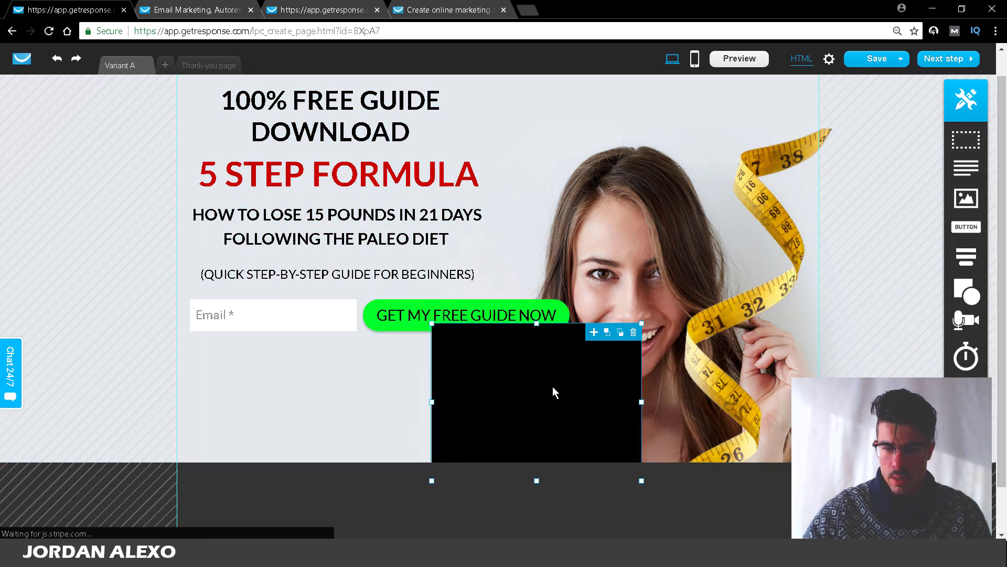
click(632, 333)
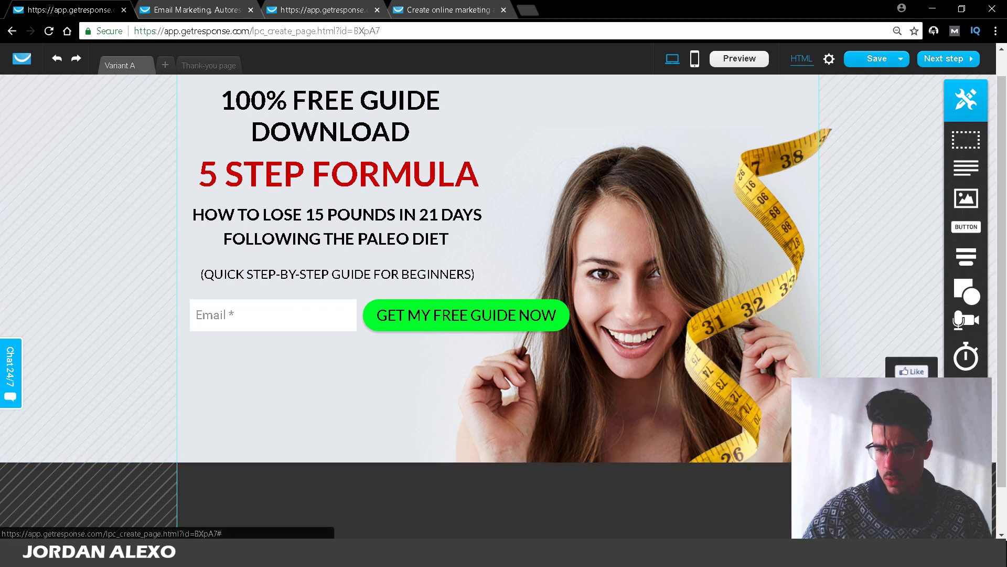
drag(912, 394, 420, 413)
click(447, 400)
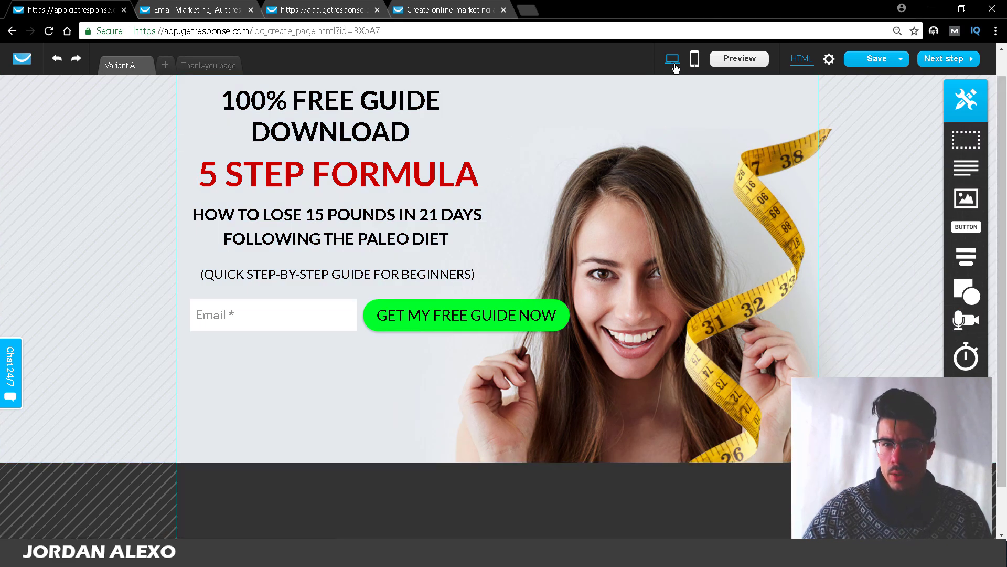
Step: Cancel creating a mobile version and switch from Variant A to the thank-you page
click(693, 59)
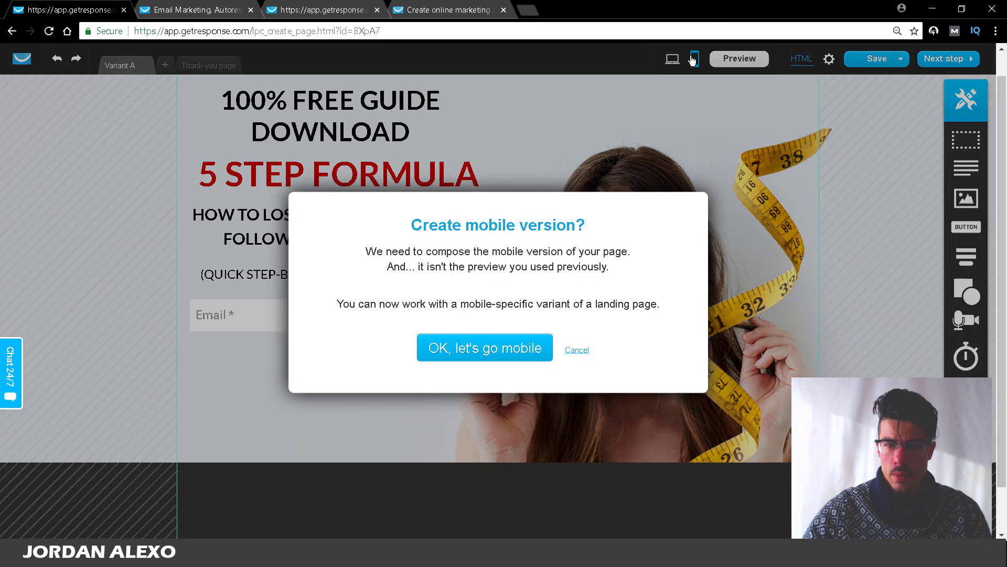
click(577, 349)
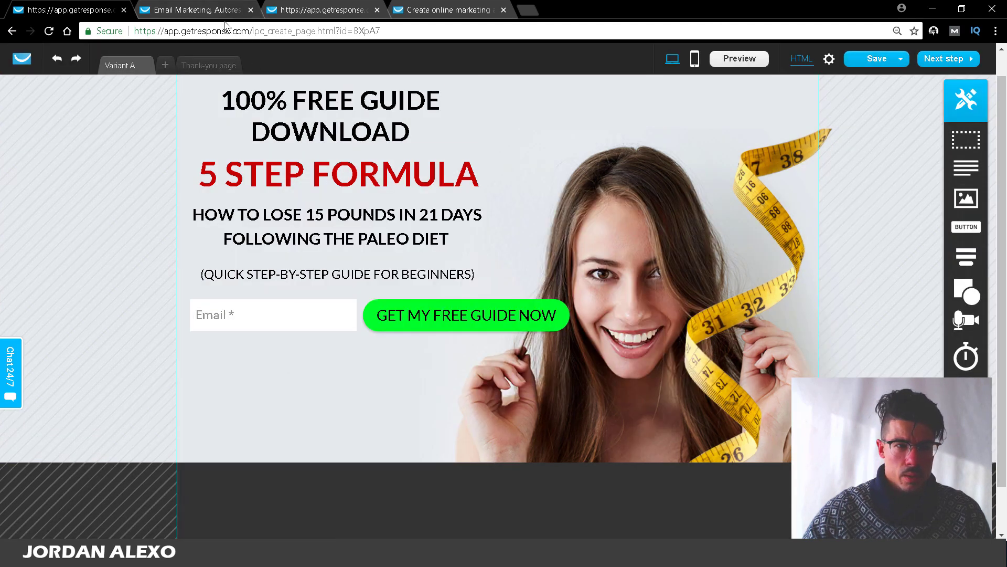
click(188, 66)
click(108, 66)
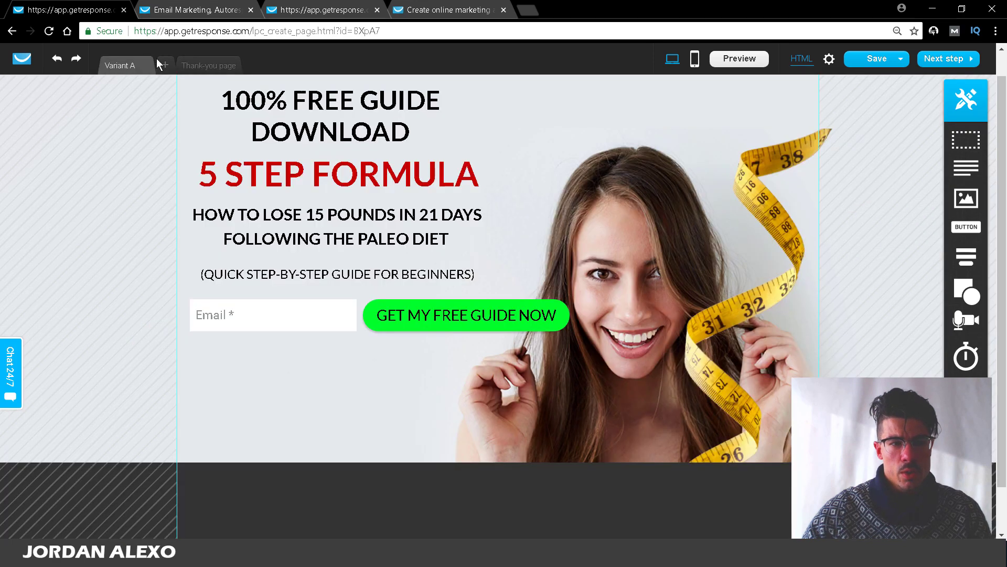
click(215, 65)
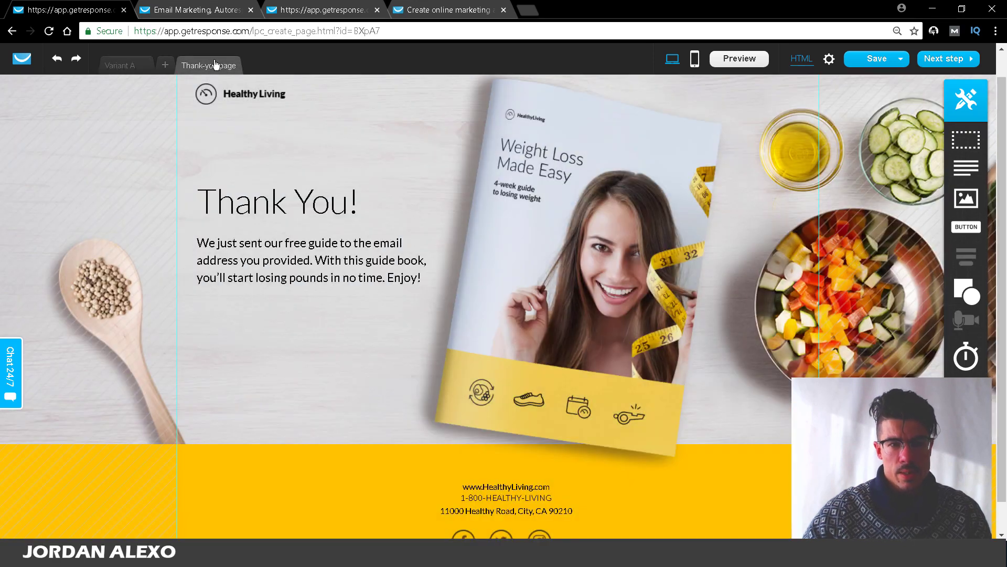
Step: Delete the Weight Loss Made Easy book image from the thank-you page
click(549, 192)
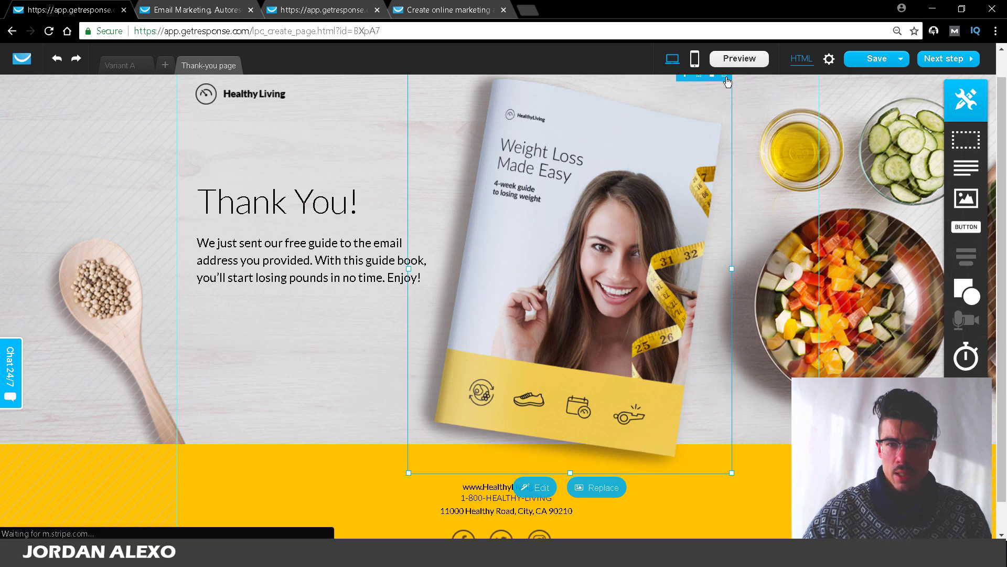
click(725, 77)
click(256, 207)
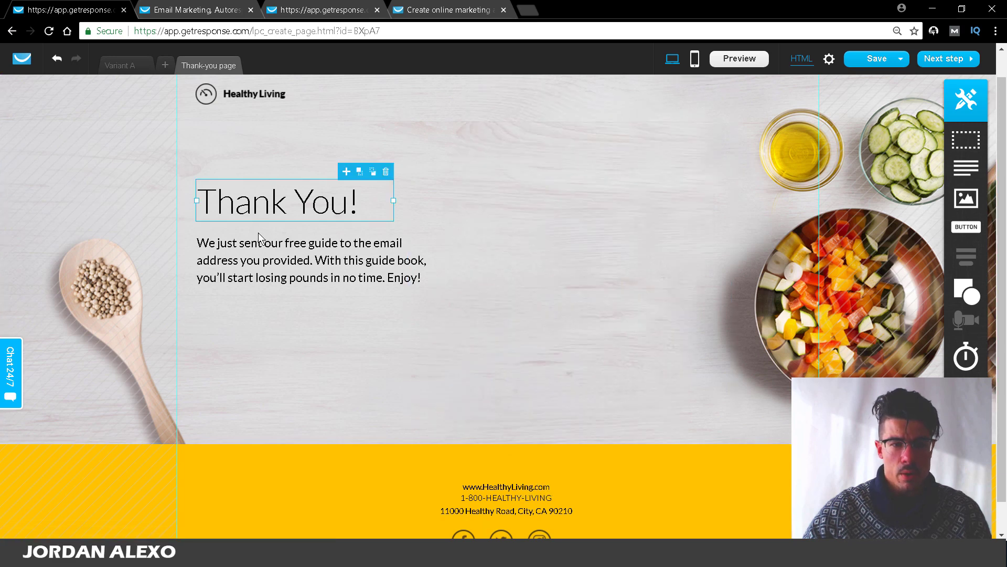
click(276, 253)
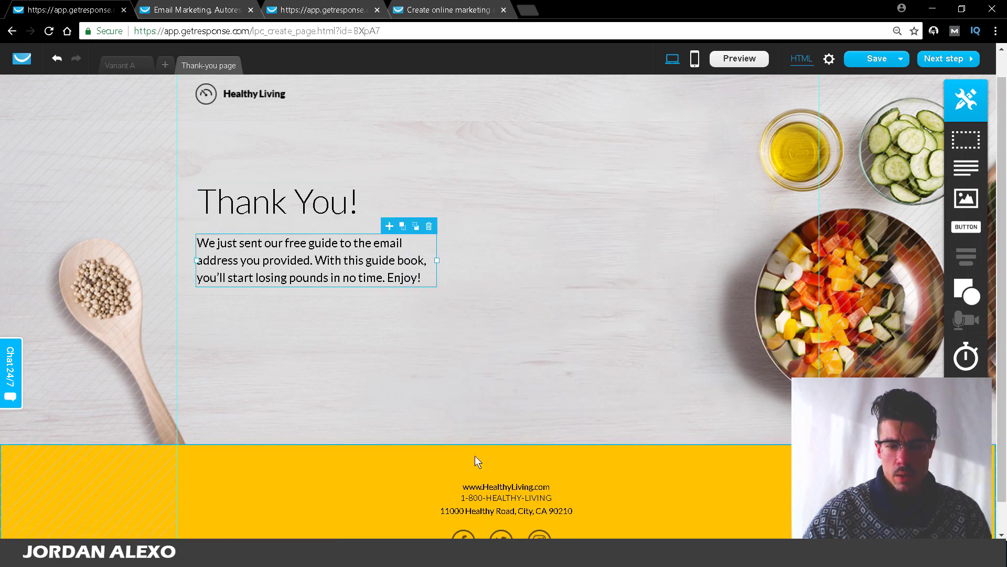
click(470, 471)
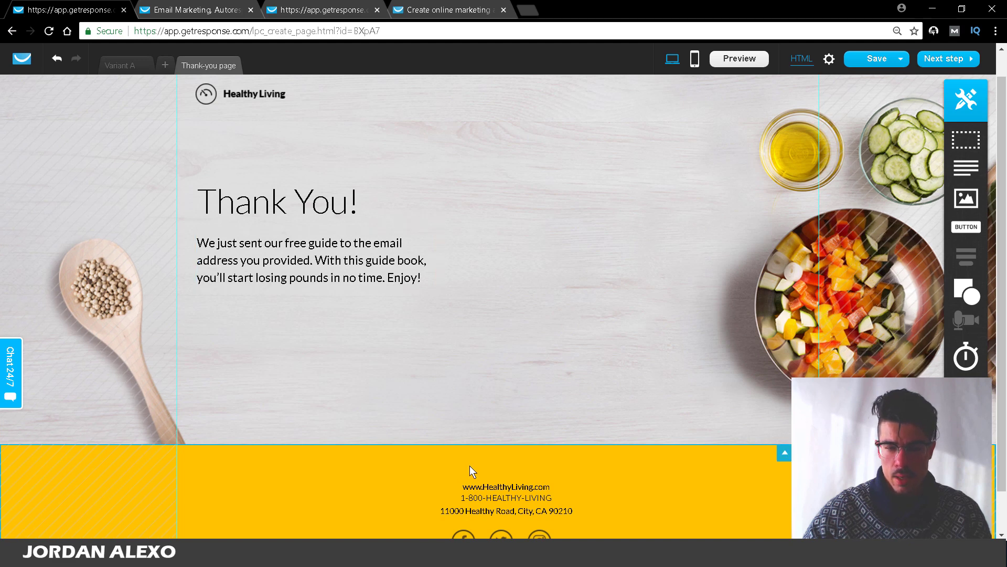
Step: Set the footer background colour to hex 2c2c2c
double_click(470, 465)
drag(526, 382, 625, 387)
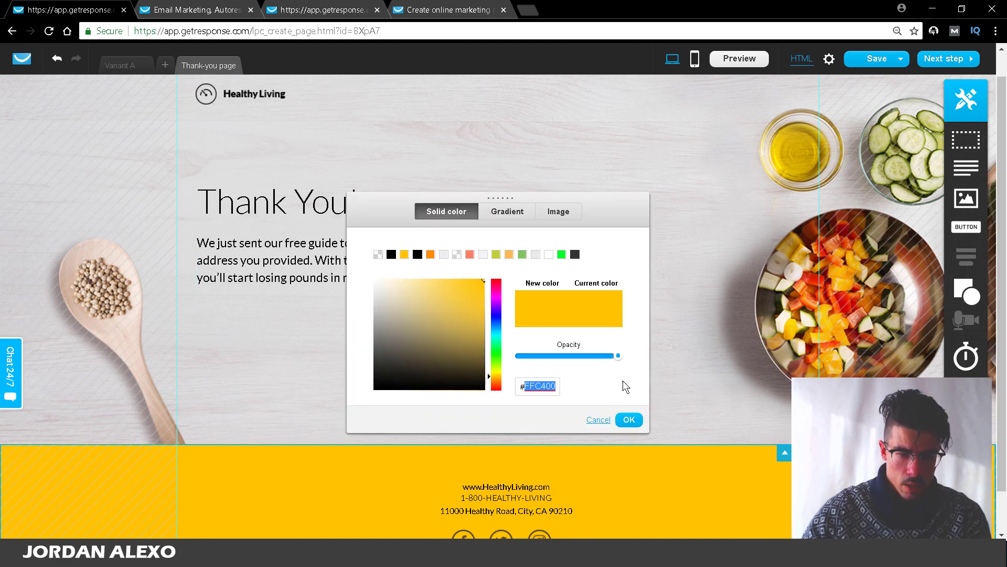
text(2c2c2c)
click(625, 418)
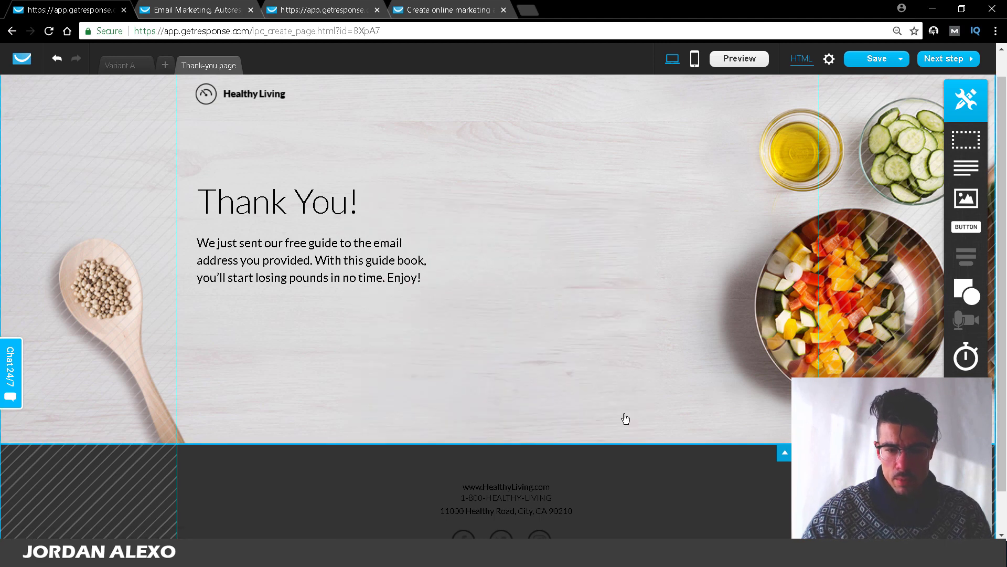
Step: Delete the footer's website, phone and street address lines, undoing an accidental section move
click(522, 487)
click(572, 473)
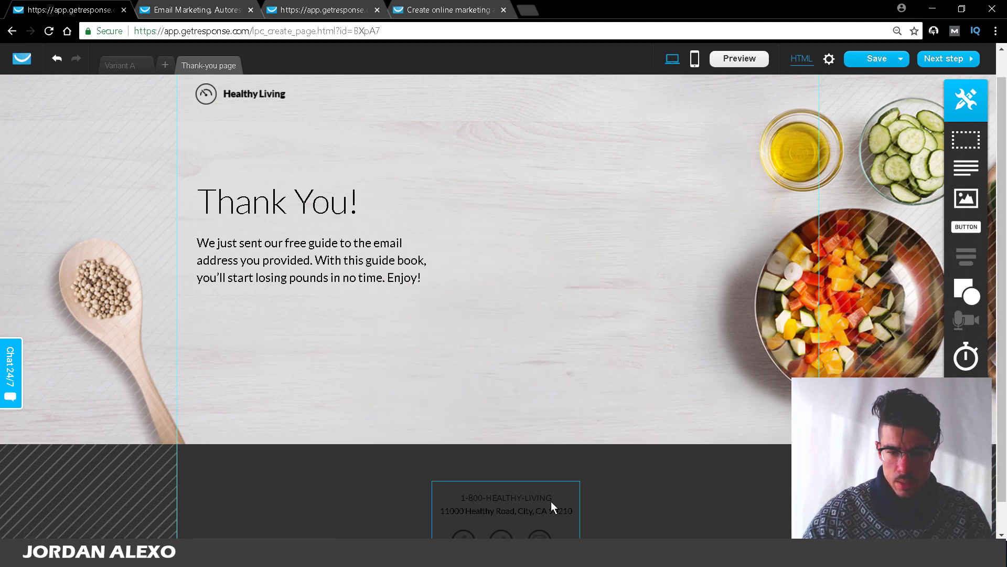
click(574, 499)
click(573, 483)
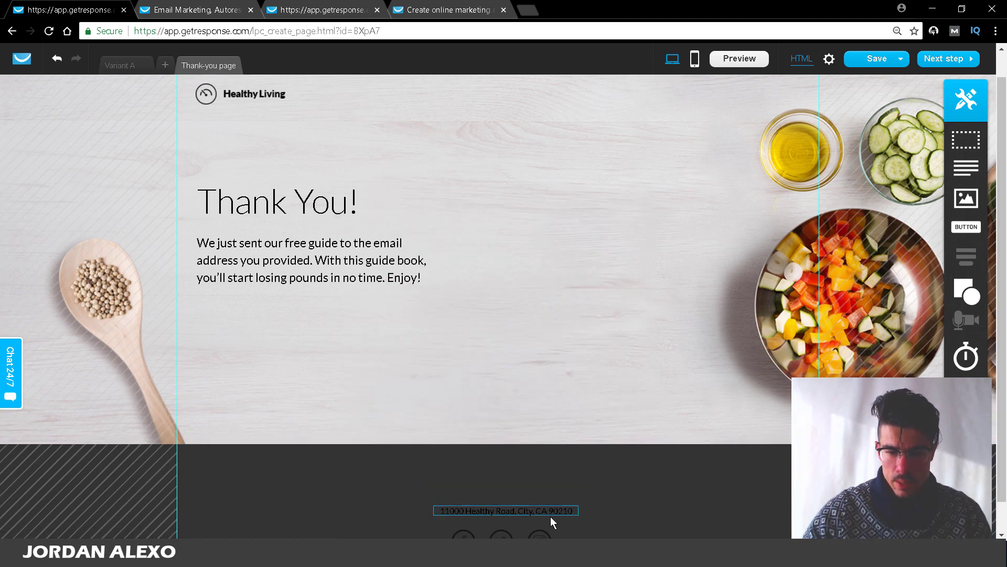
click(559, 509)
click(573, 493)
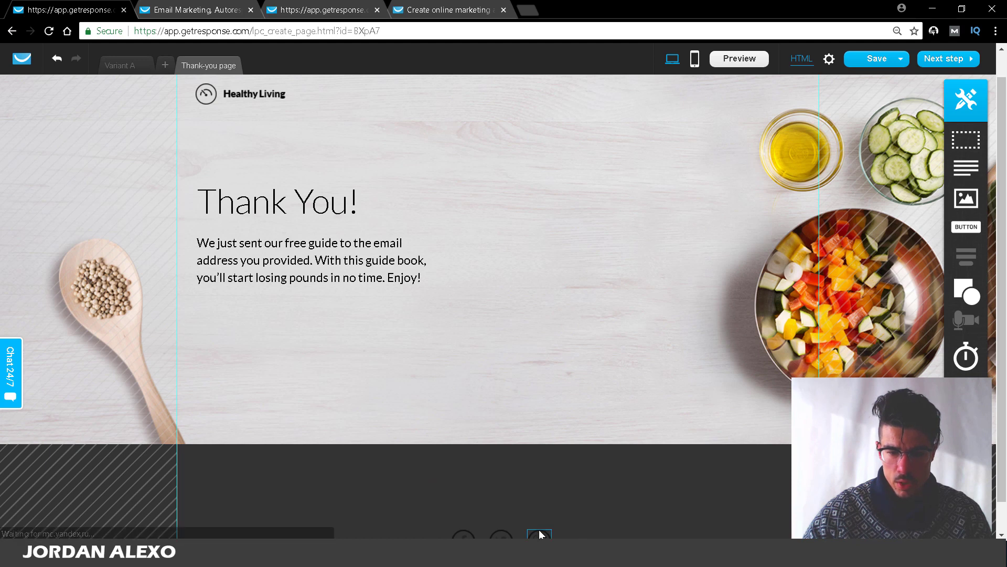
click(540, 525)
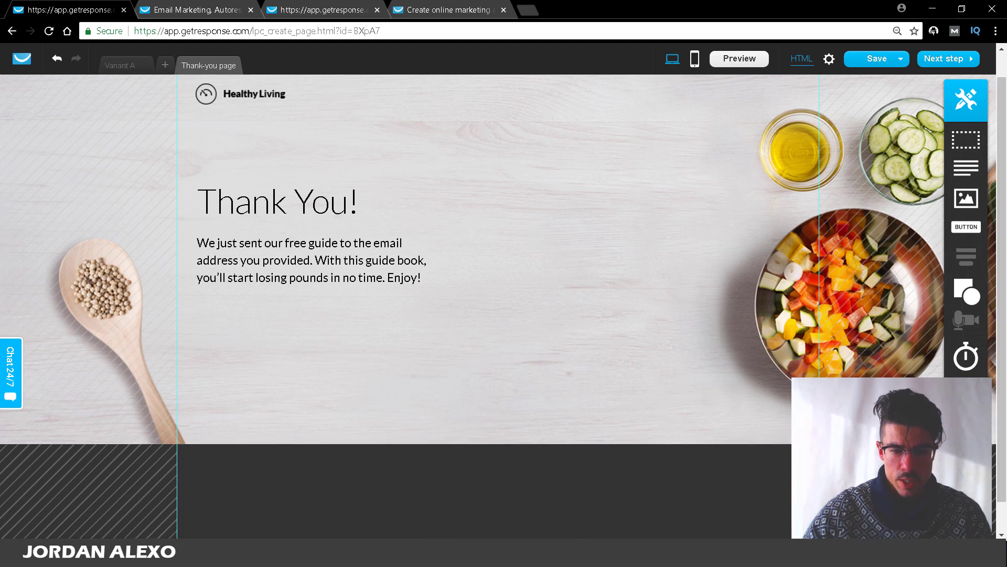
scroll(410, 445, up, 2)
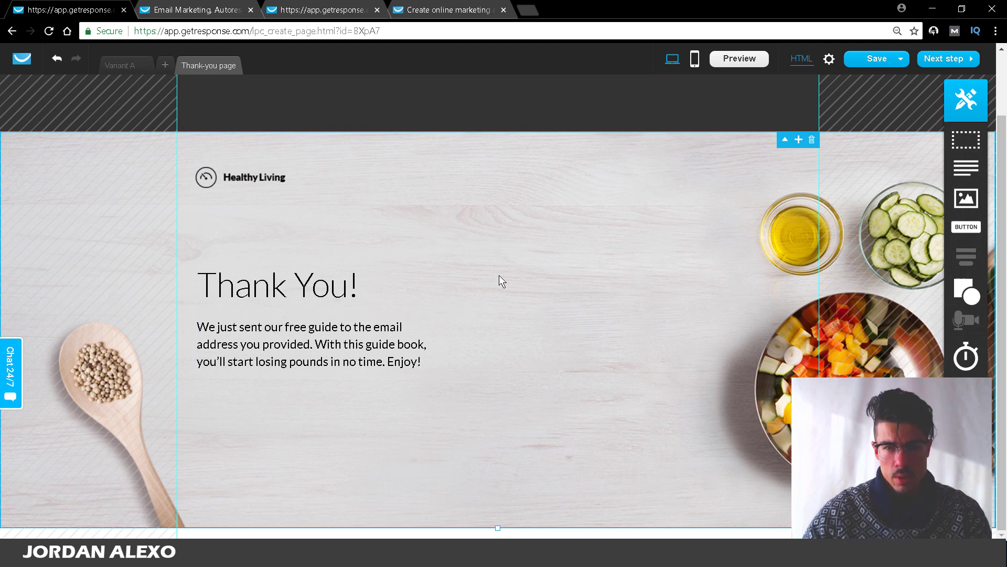
key(ctrl+z)
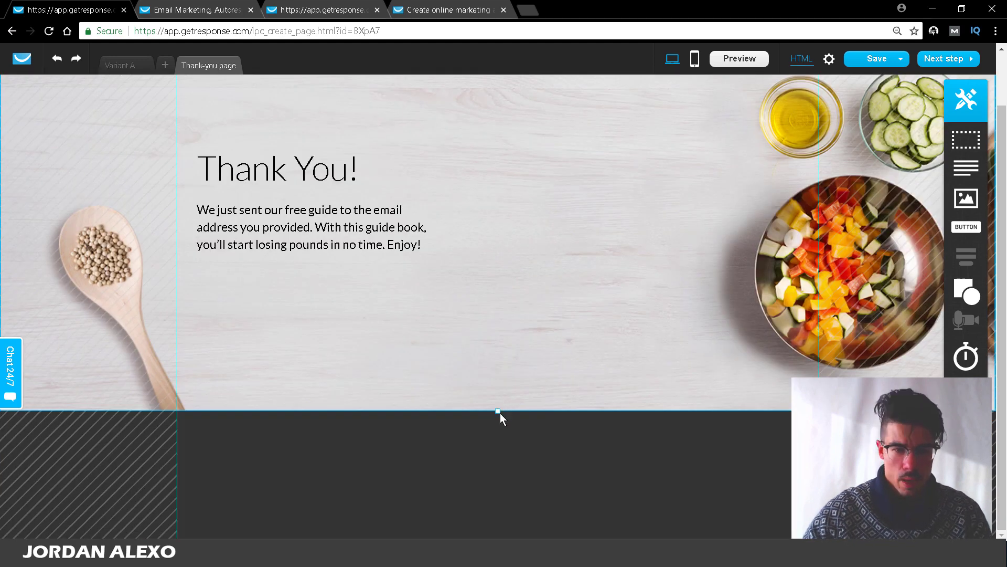
Step: Stretch the food-photo section taller and anchor its background at bottom centre
drag(498, 410, 504, 480)
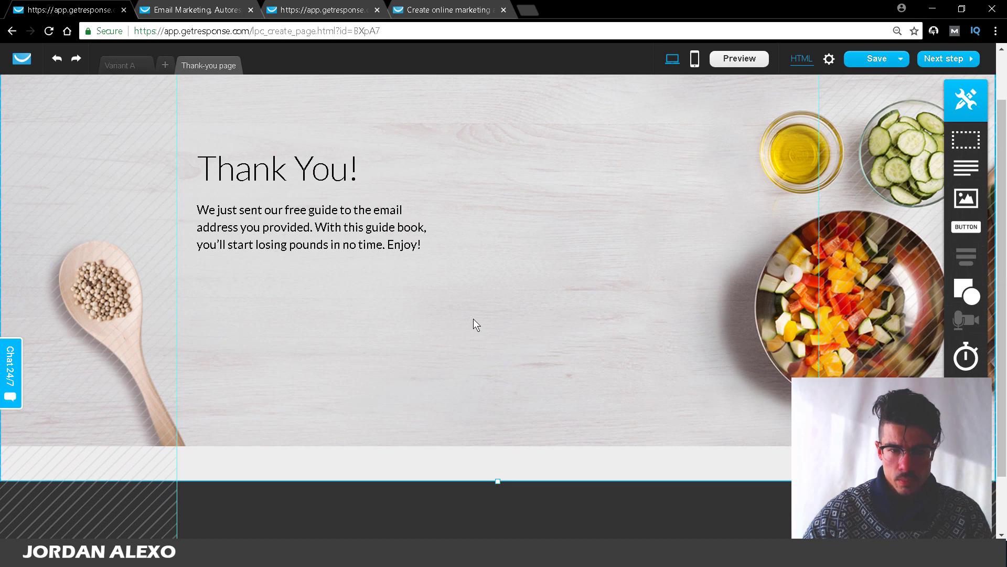
click(520, 193)
scroll(750, 451, down, 4)
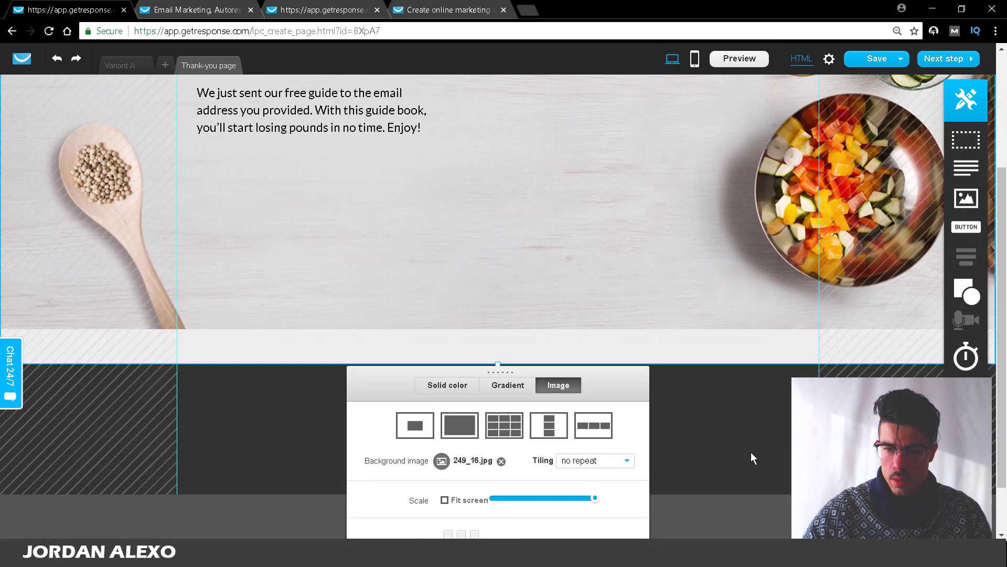
click(462, 495)
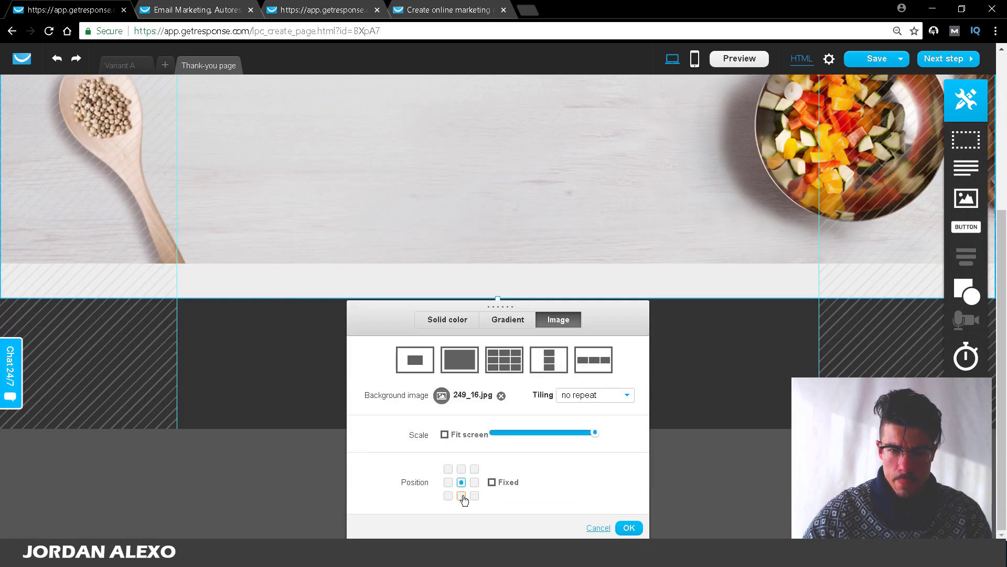
click(699, 356)
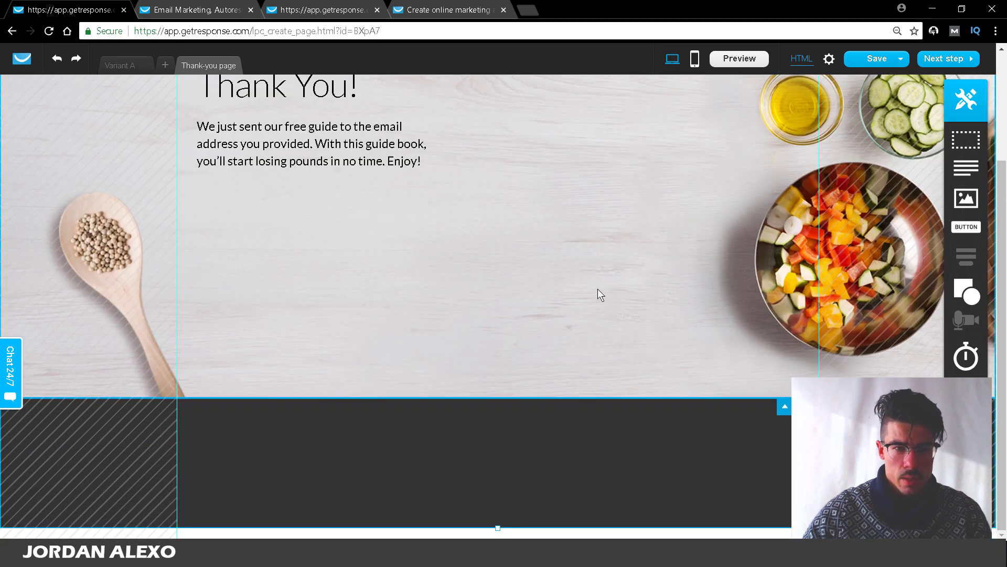
click(422, 151)
Step: Add the line 'Step 1) Go to your email inbox' below the thank-you paragraph
double_click(423, 160)
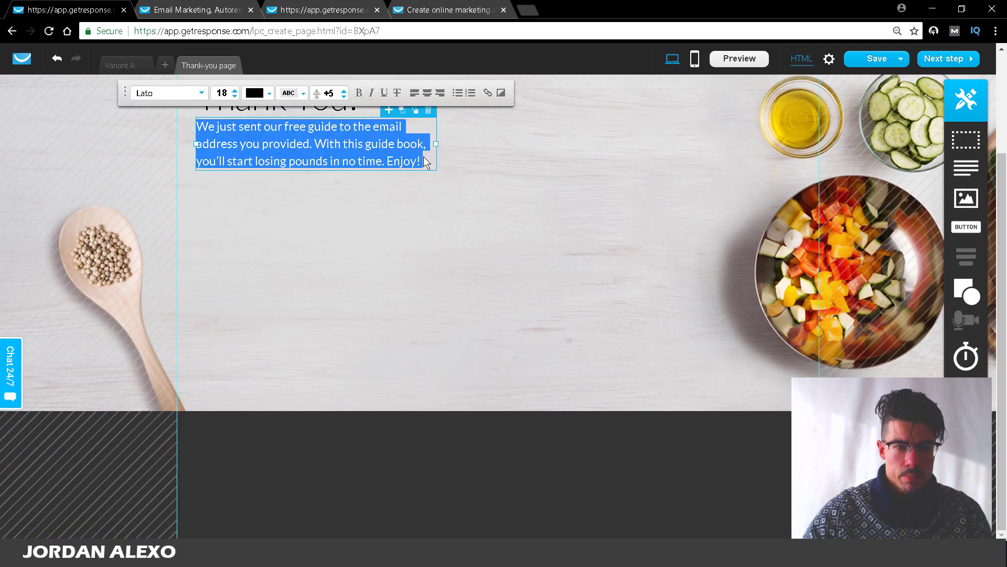
click(423, 160)
key(Return)
key(Return)
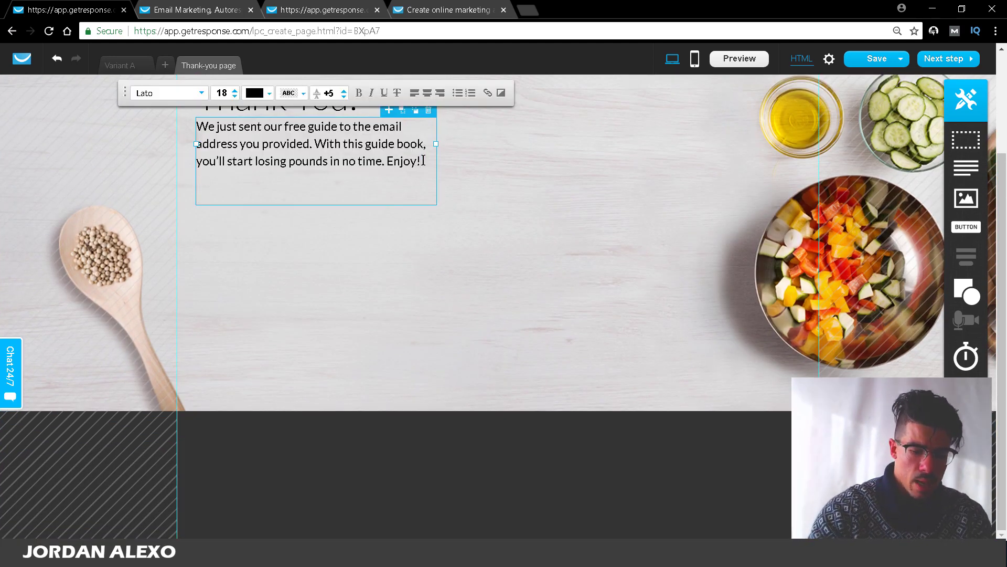
text(sTEP)
key(BackSpace)
key(BackSpace)
key(BackSpace)
key(BackSpace)
text(st)
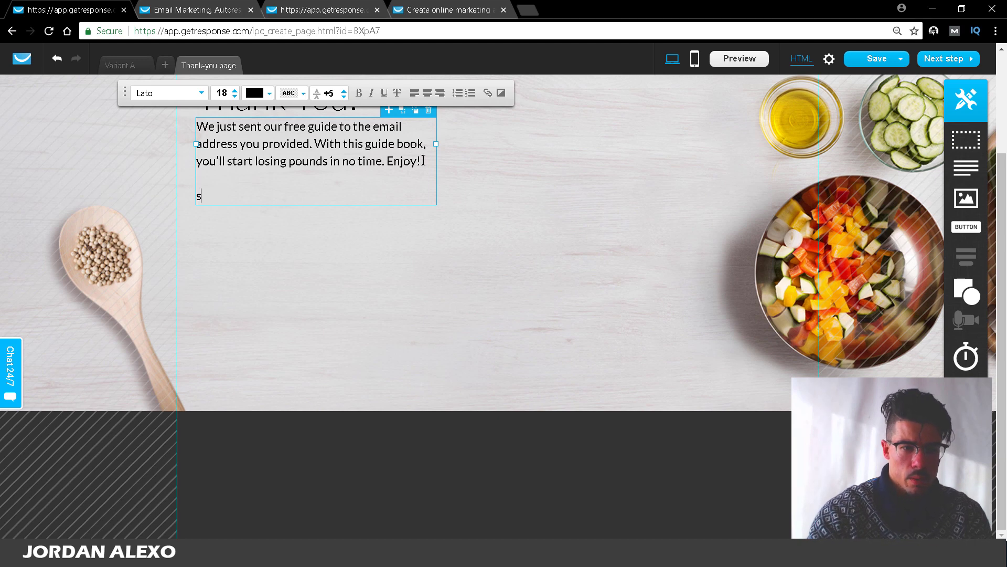
key(BackSpace)
key(BackSpace)
text(Step)
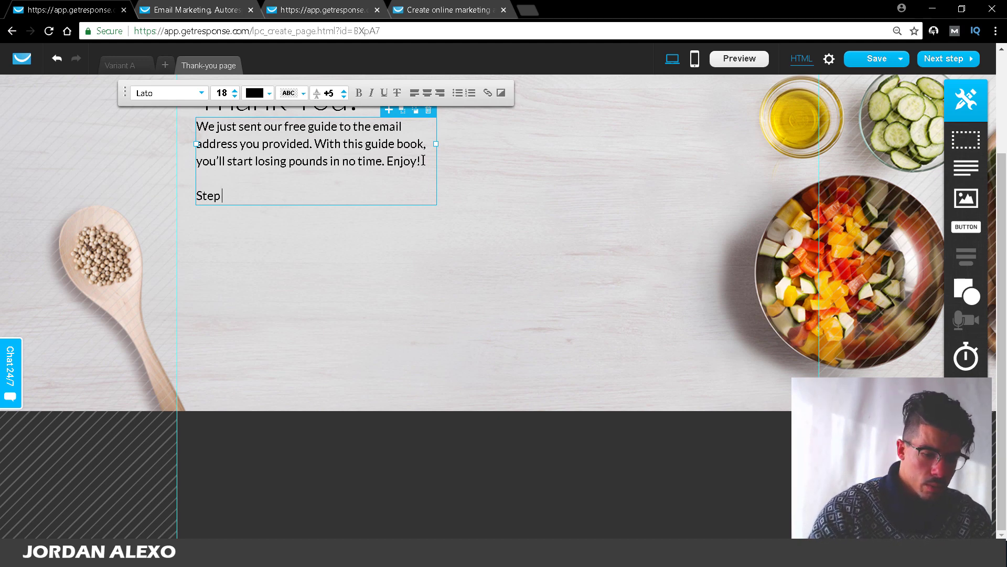
text( 1) Go to yo)
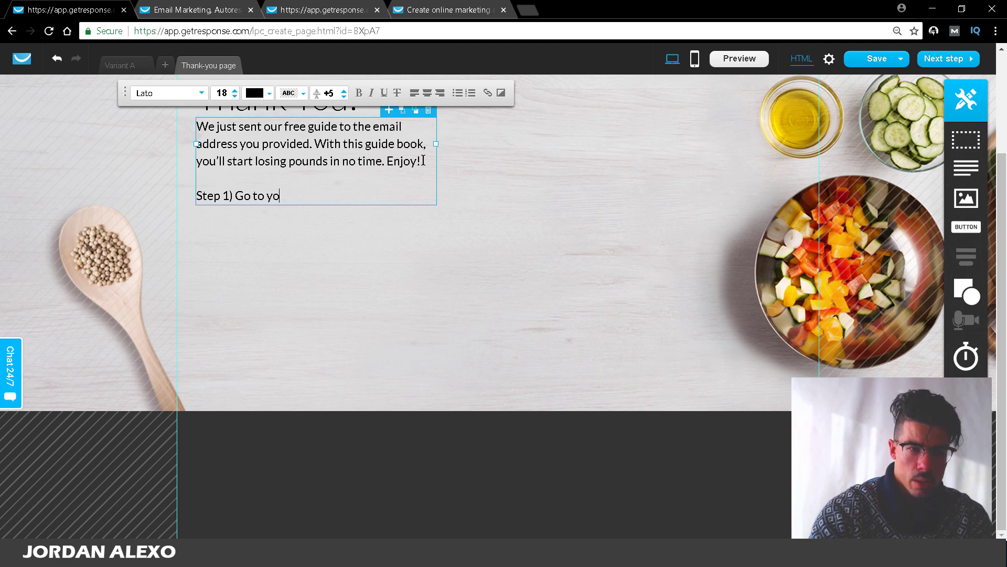
text(ur email in)
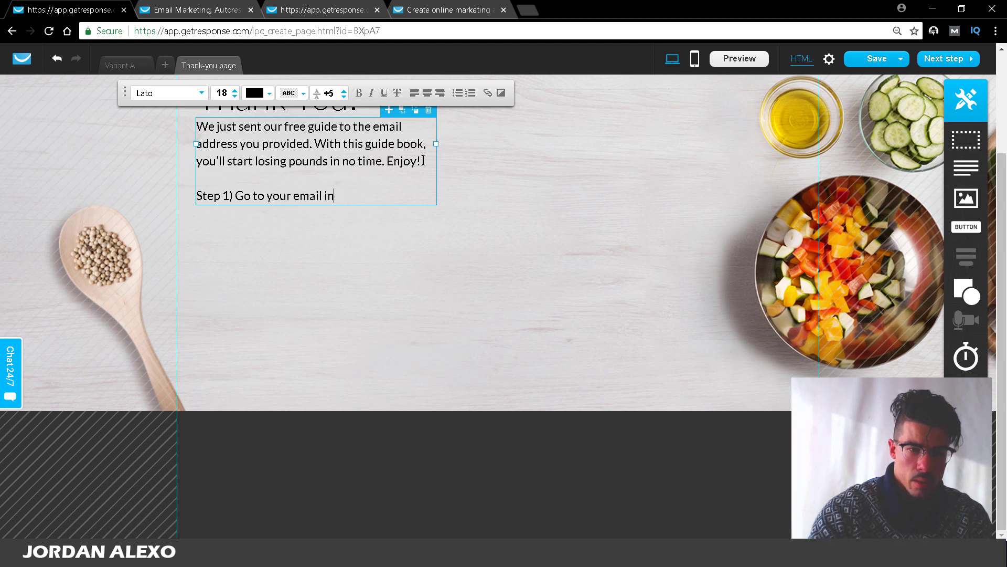
text(box)
Step: Add the lines 'Step 2) Check your spam folder' and 'Step 3) Do this.'
key(Return)
text(S)
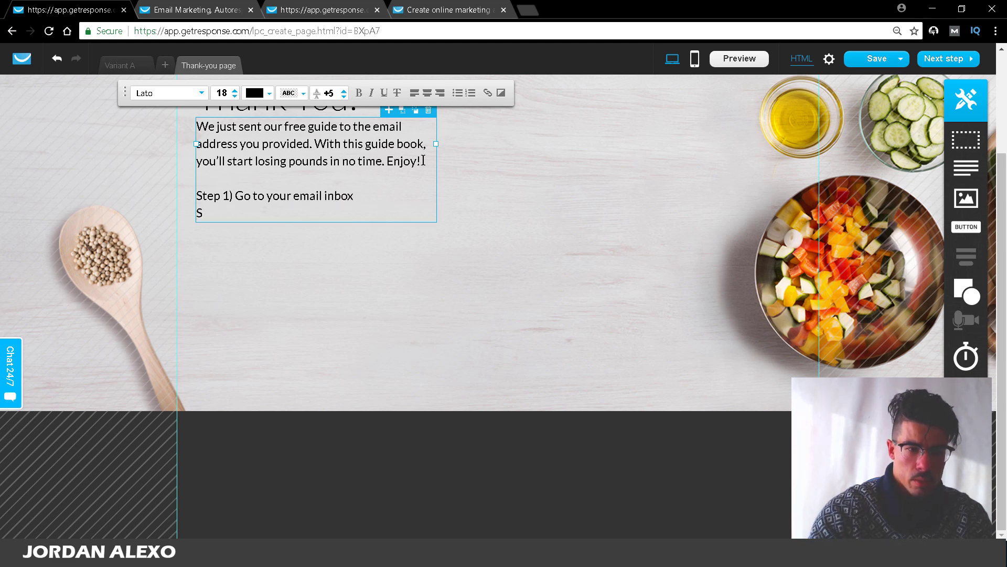
text(Ttep 2))
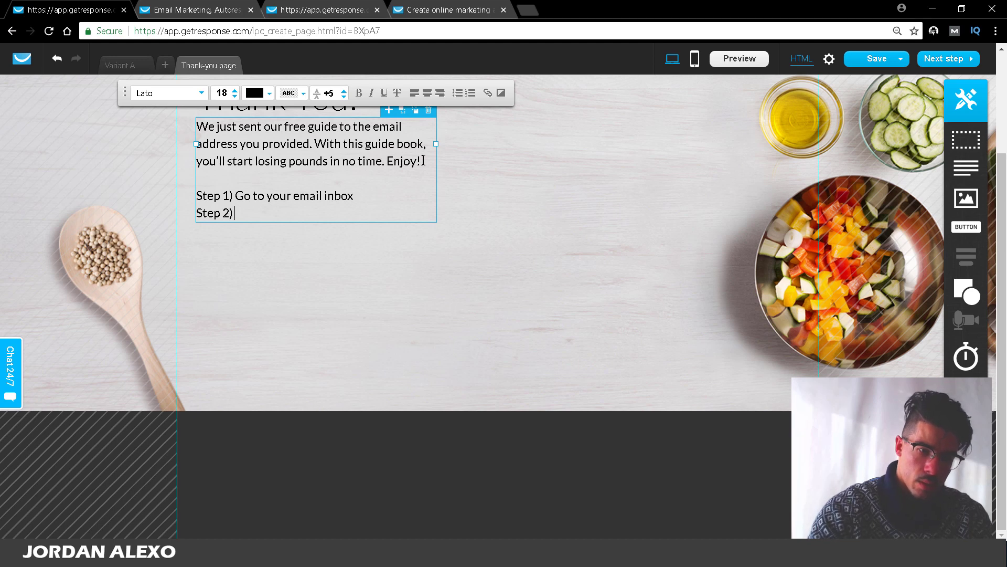
text( Check)
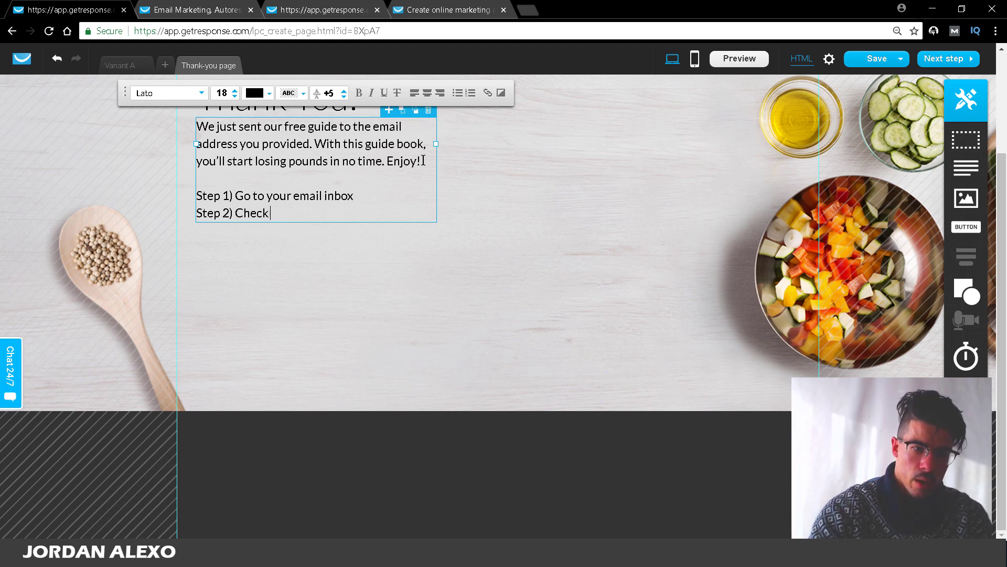
text( yyour emai)
key(BackSpace)
key(BackSpace)
key(BackSpace)
key(BackSpace)
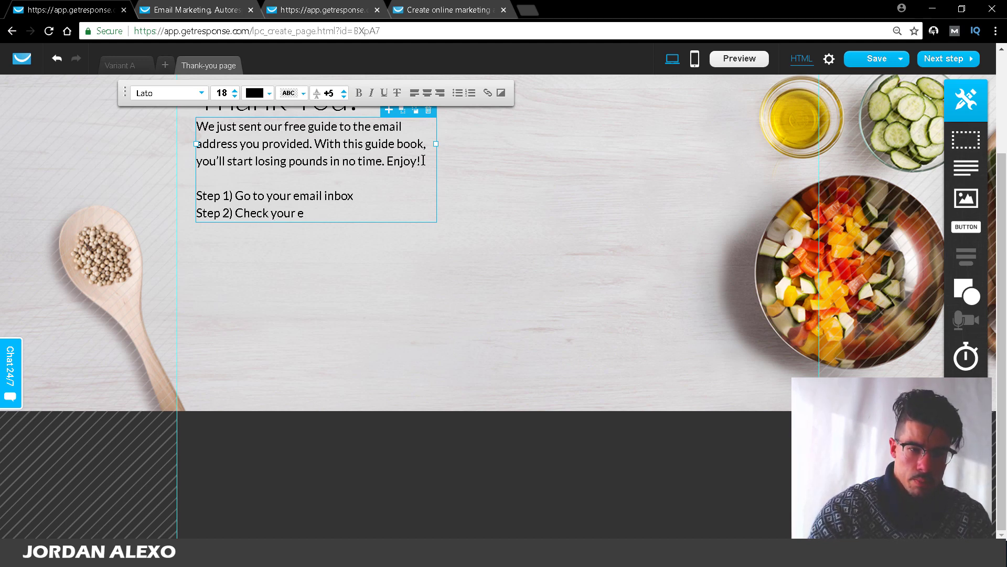
text(spam folder)
key(Return)
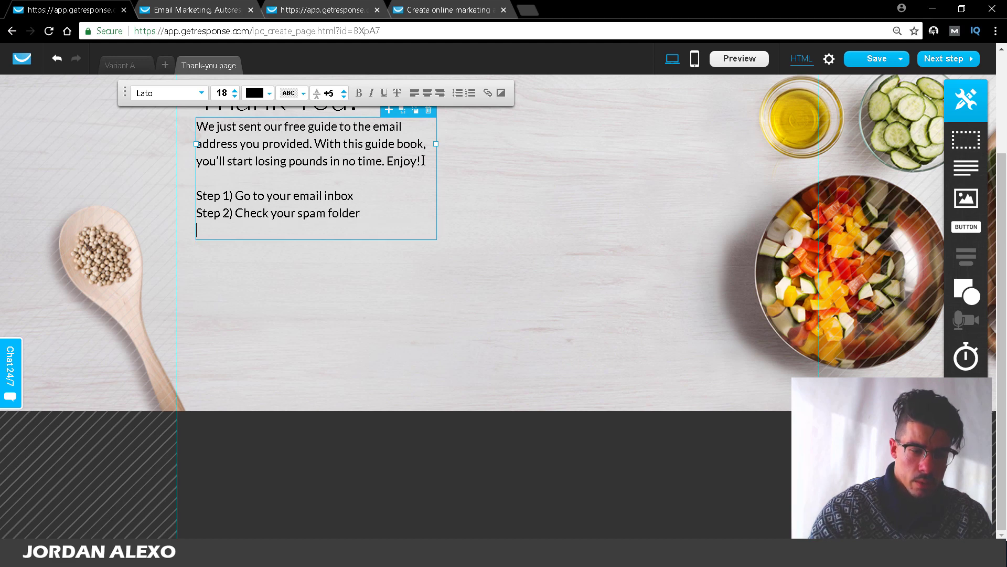
text(Step 3)
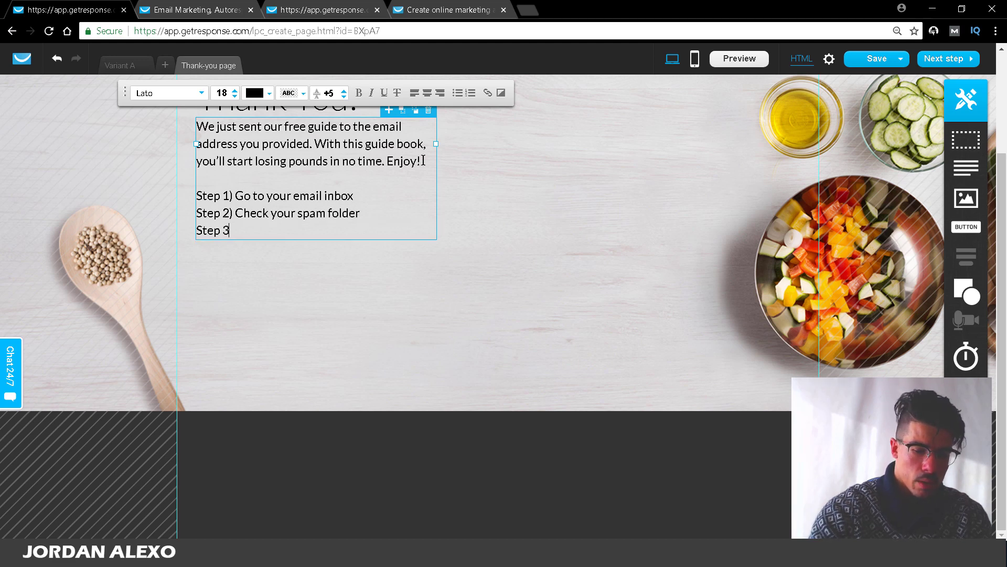
text() Do thi)
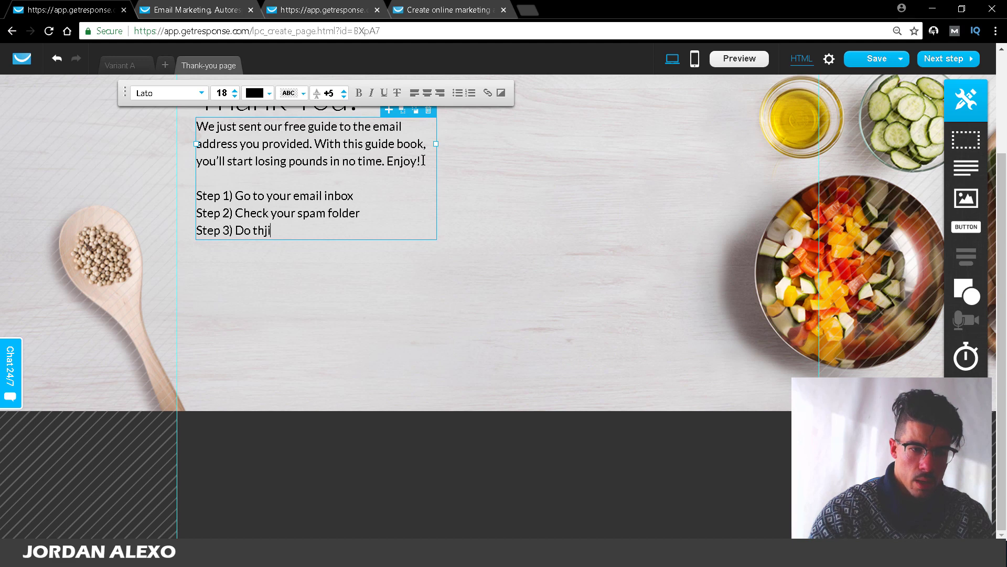
text(s....)
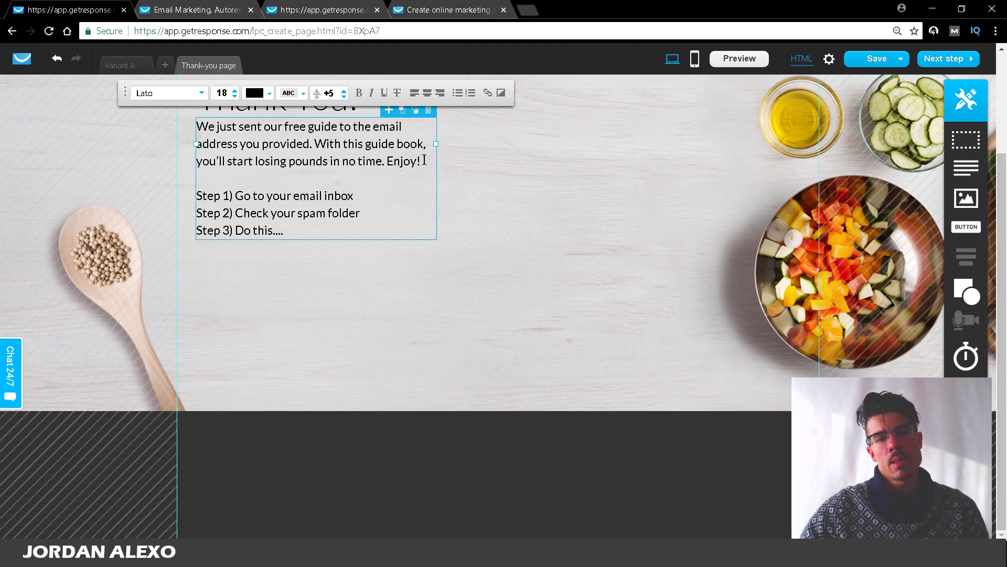
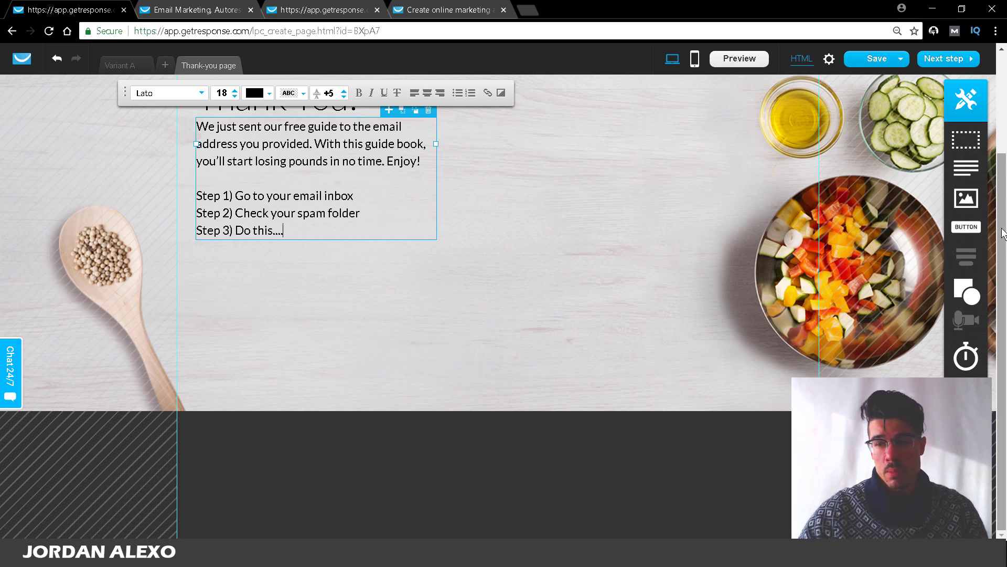
Step: Delete the Healthy Living logo from the thank-you page header and return to Variant A
drag(1002, 226, 1002, 119)
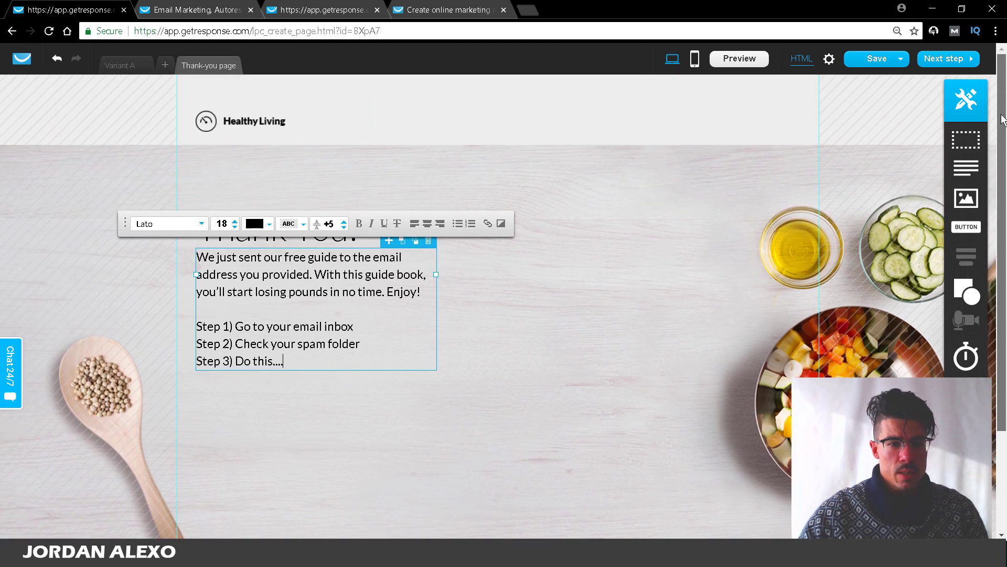
click(277, 122)
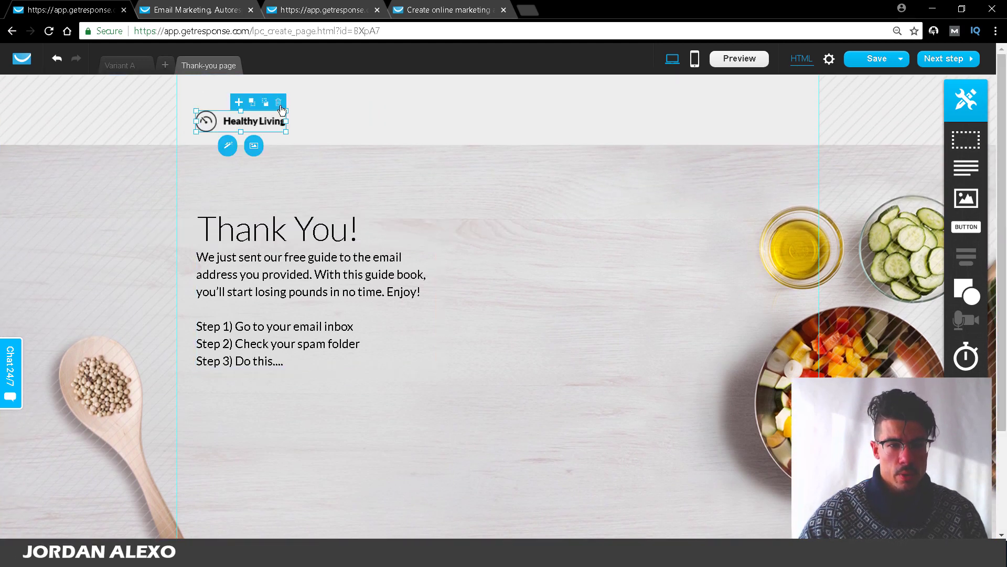
key(Delete)
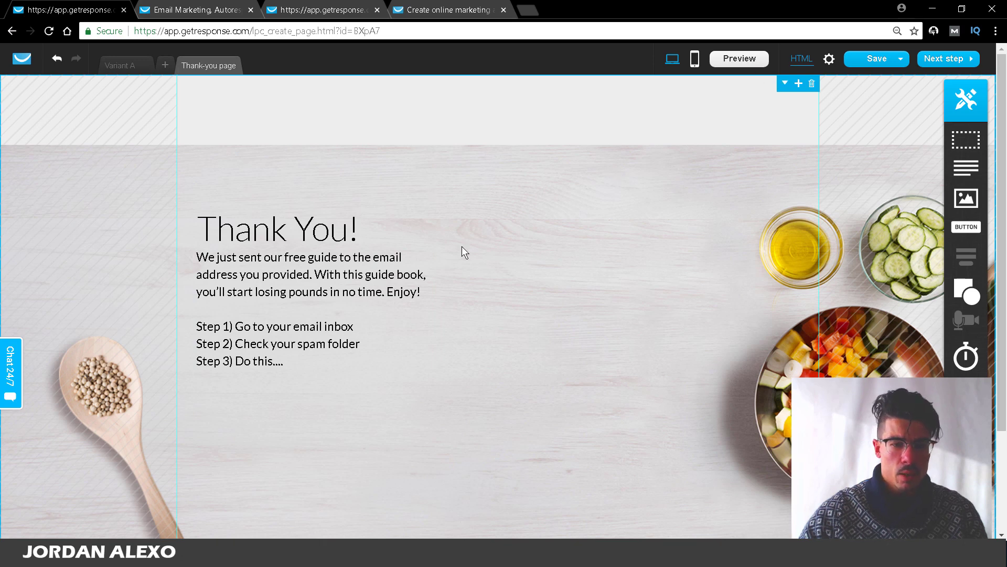
scroll(462, 247, down, 3)
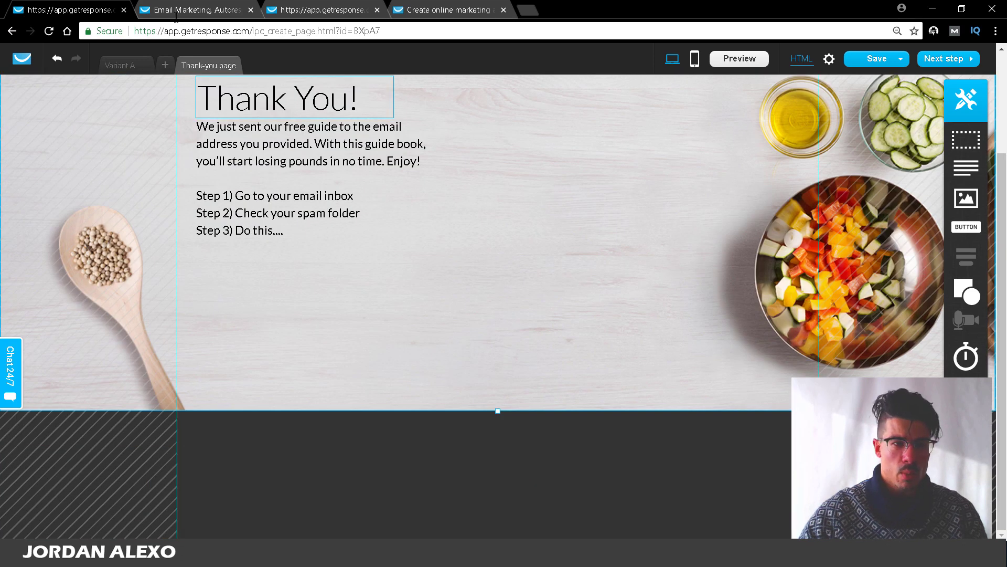
click(117, 67)
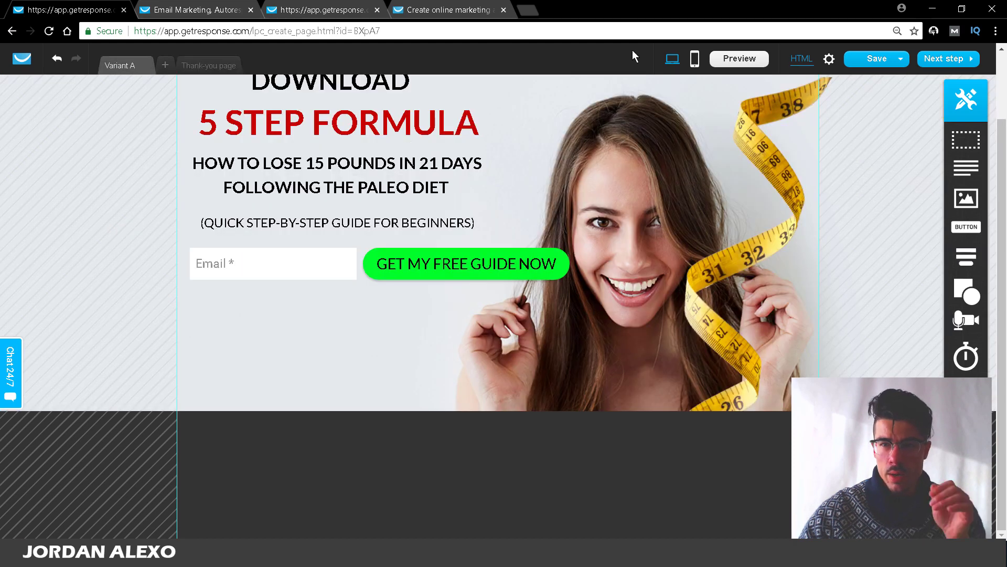
Step: Check the page's SEO settings, then preview Variant A live in a new tab
click(829, 59)
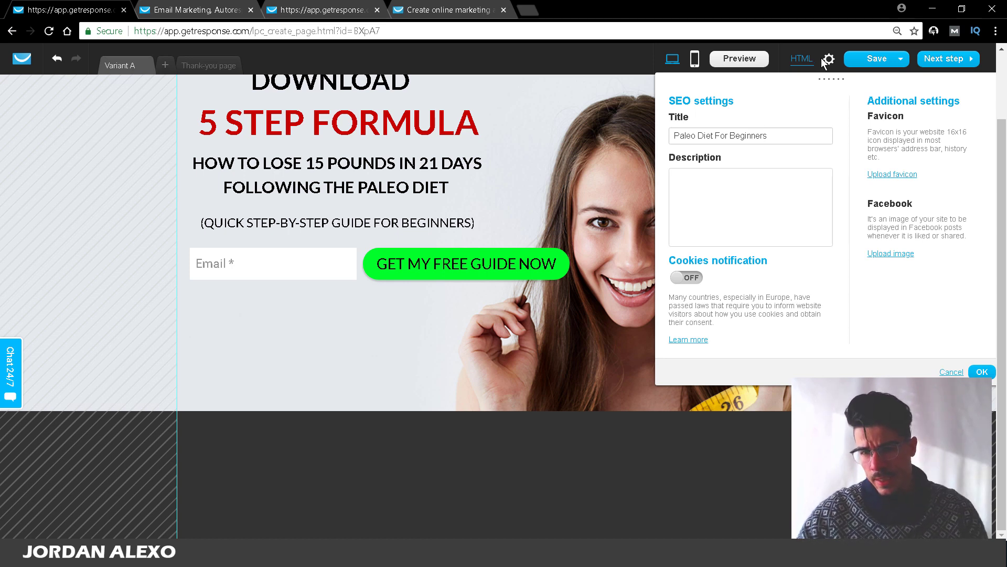
click(767, 61)
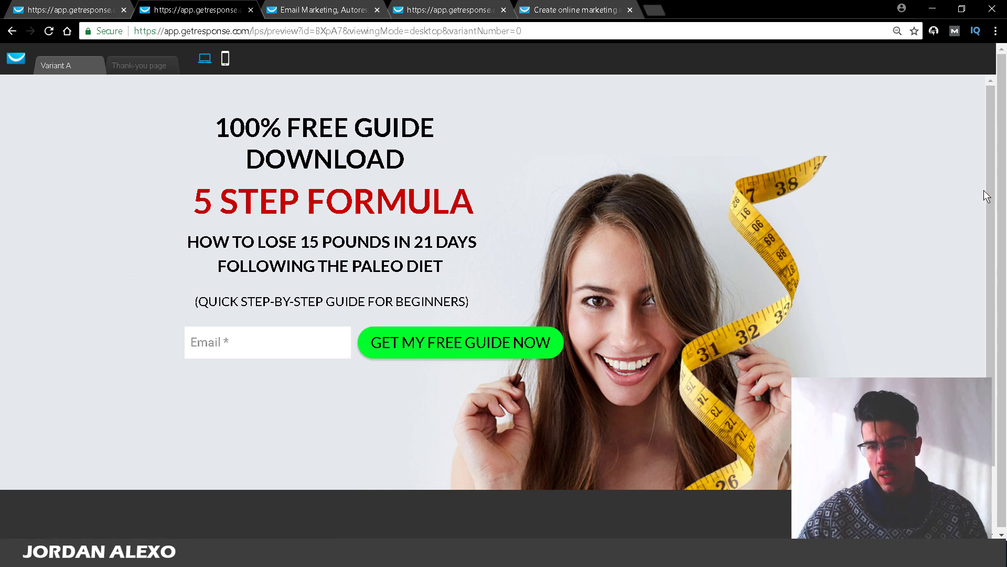
Step: Check the phone layout of the preview, close it, and continue to the next publishing step
scroll(984, 194, down, 1)
scroll(980, 108, up, 1)
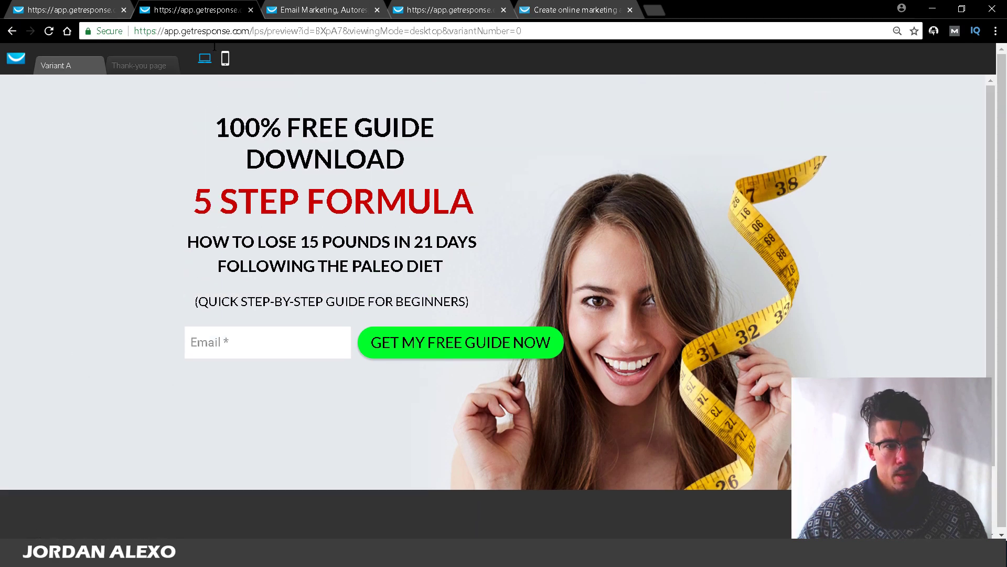
click(226, 61)
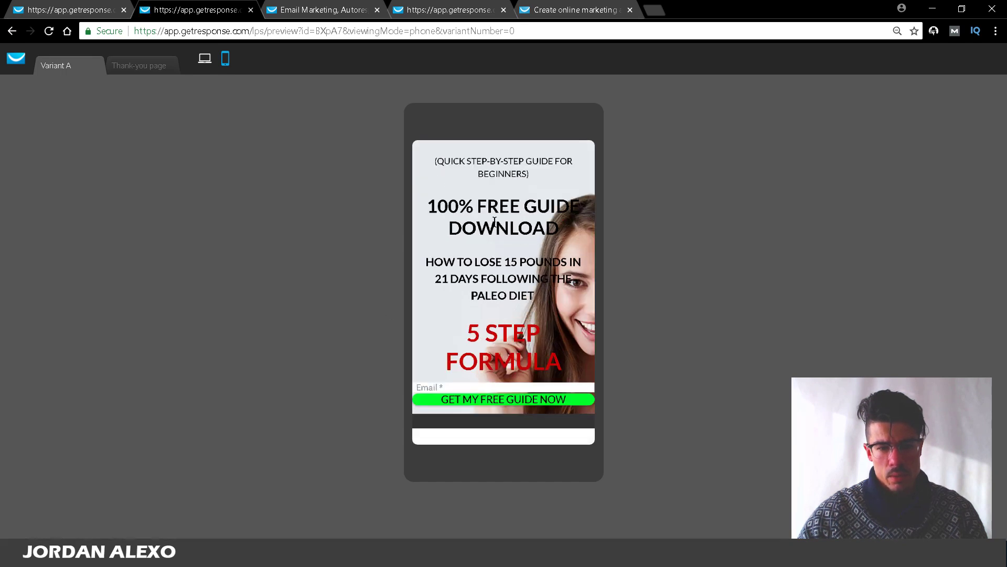
click(251, 10)
click(965, 61)
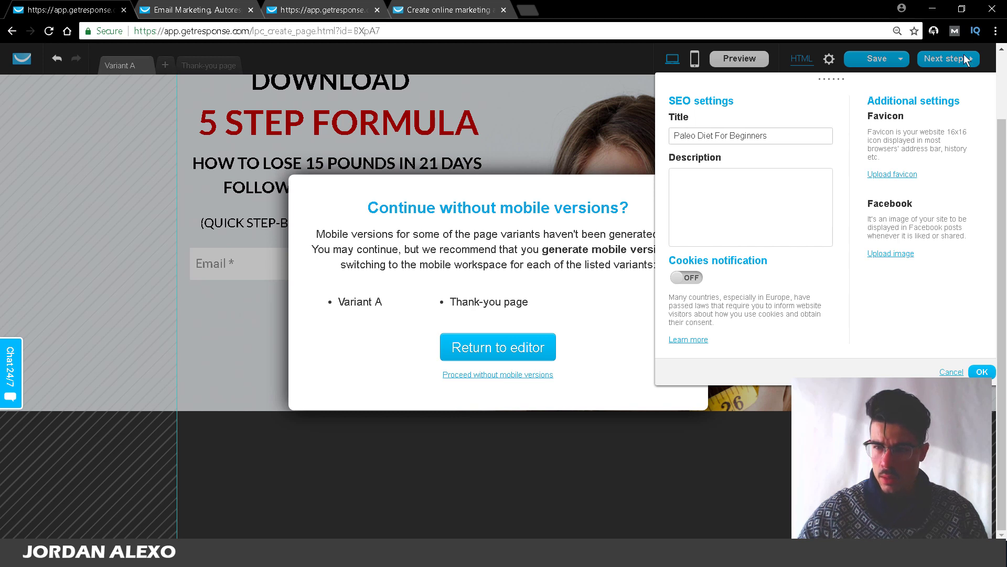
Step: Close the SEO panel and proceed without mobile versions to the landing page settings
click(981, 370)
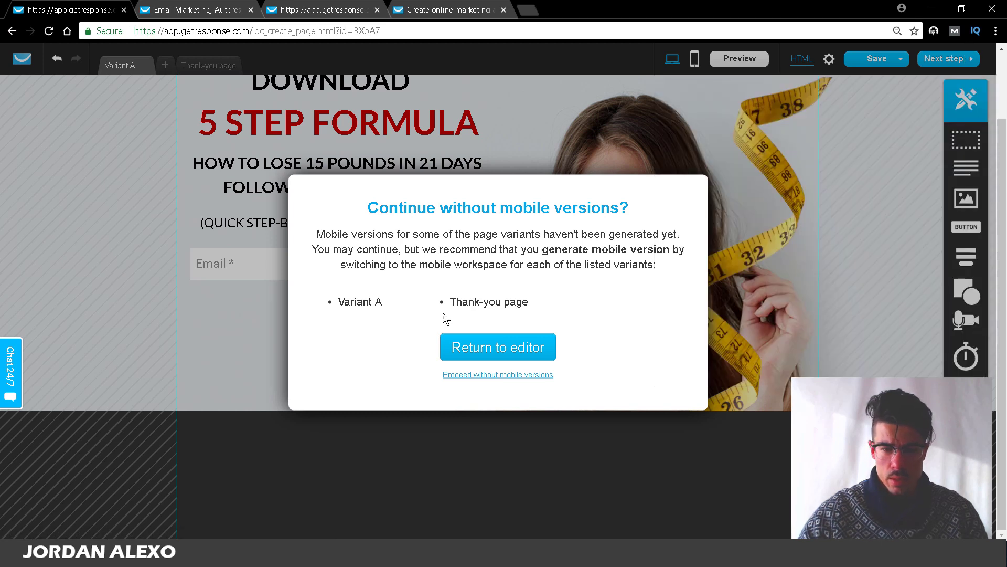
click(484, 376)
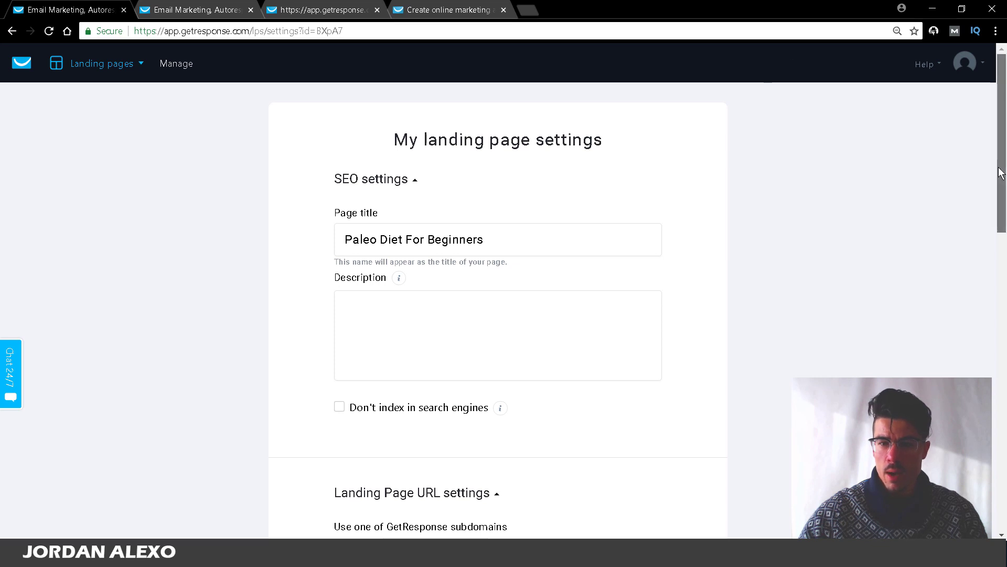
drag(1001, 168, 988, 121)
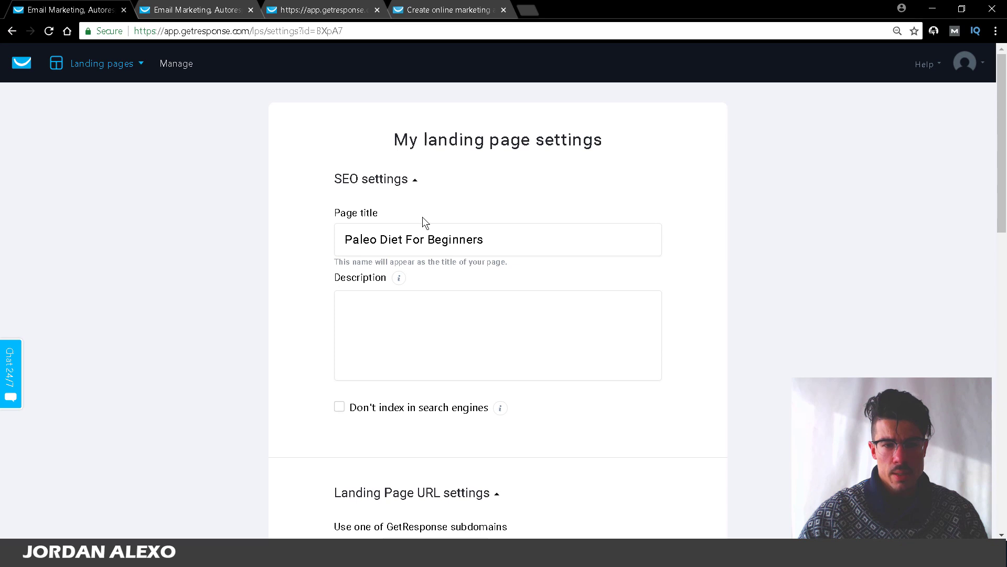
drag(347, 237, 542, 231)
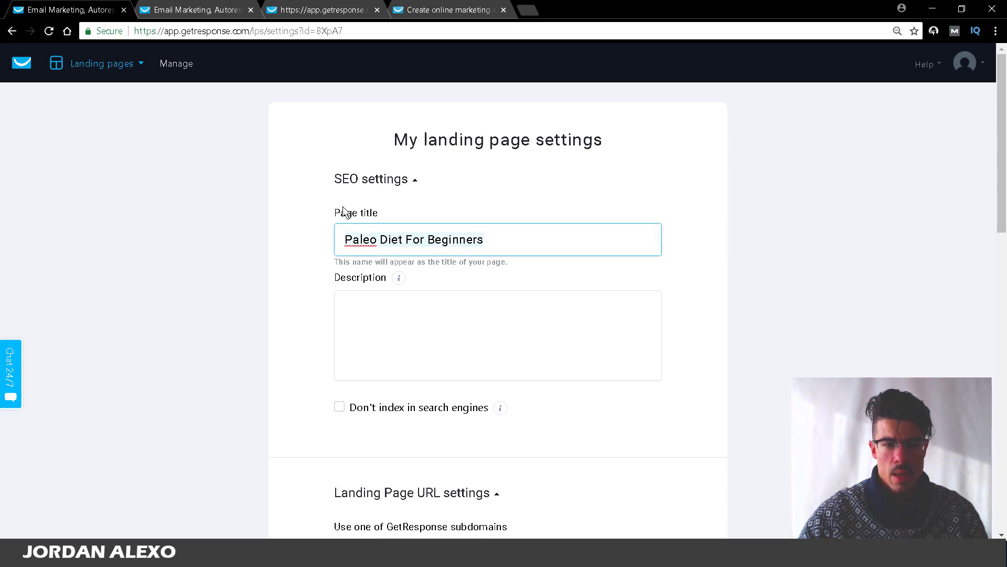
click(495, 339)
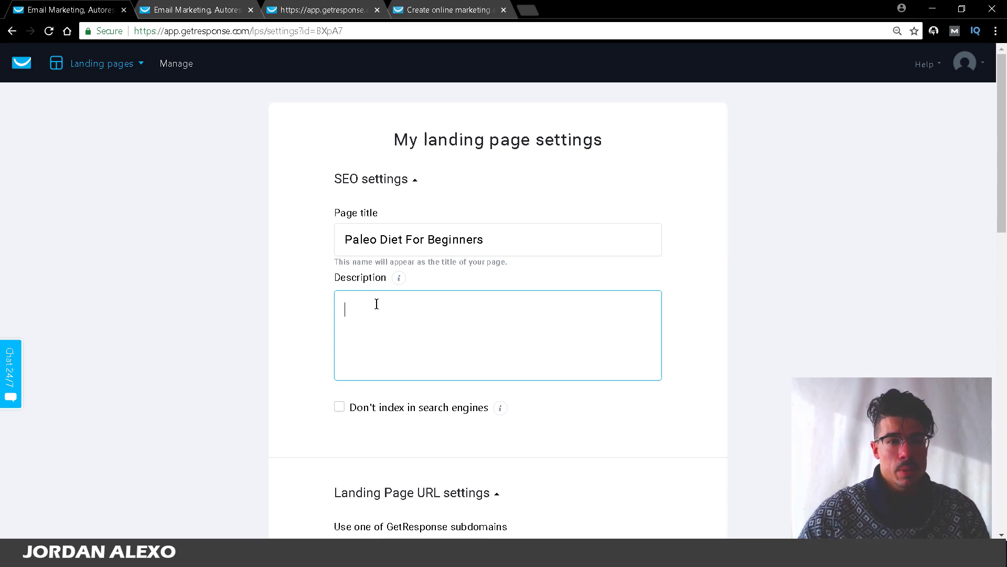
drag(1003, 104, 1004, 197)
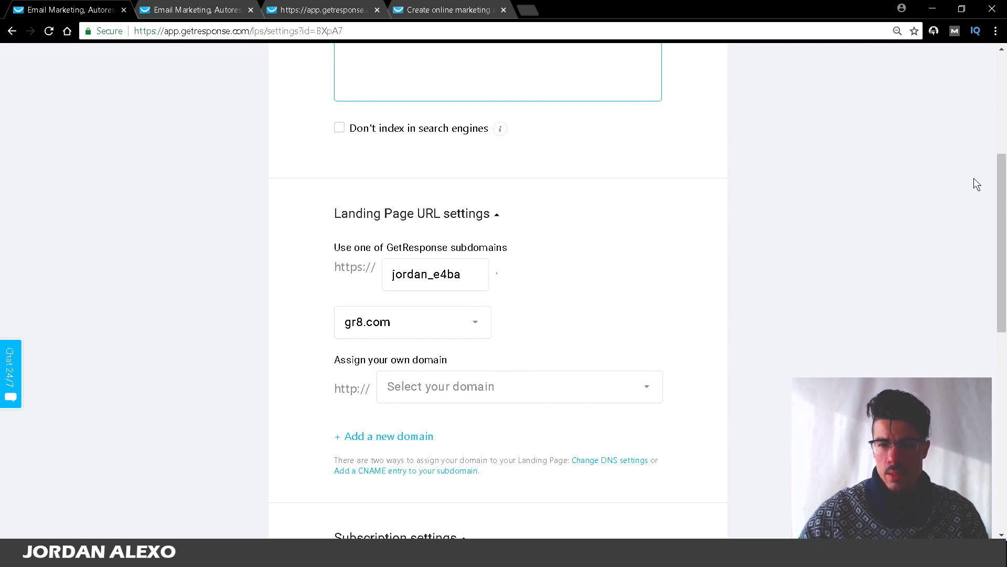
Step: Replace the page's subdomain with 'paleodieforbeginners'
scroll(975, 184, down, 3)
click(420, 131)
double_click(419, 131)
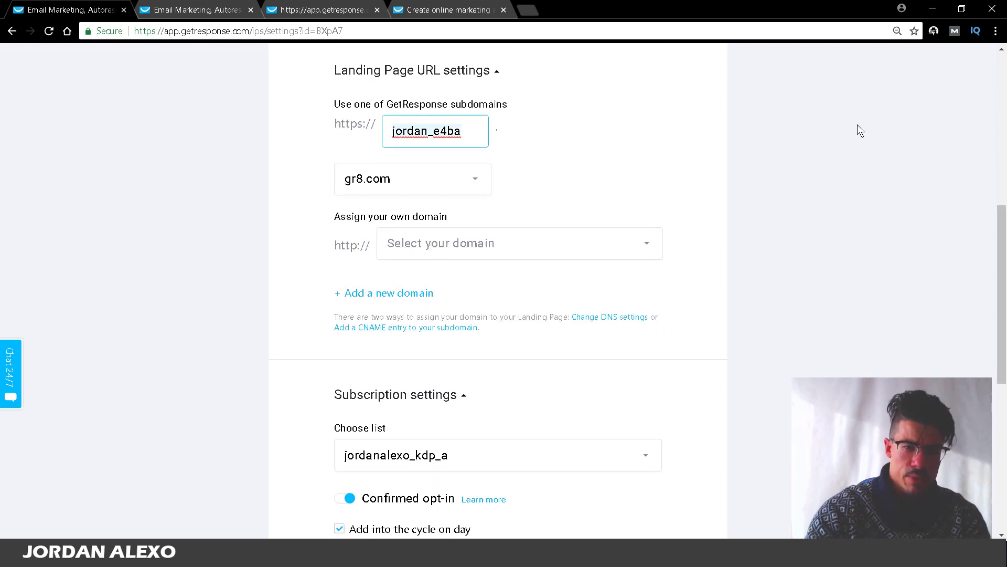
text(p)
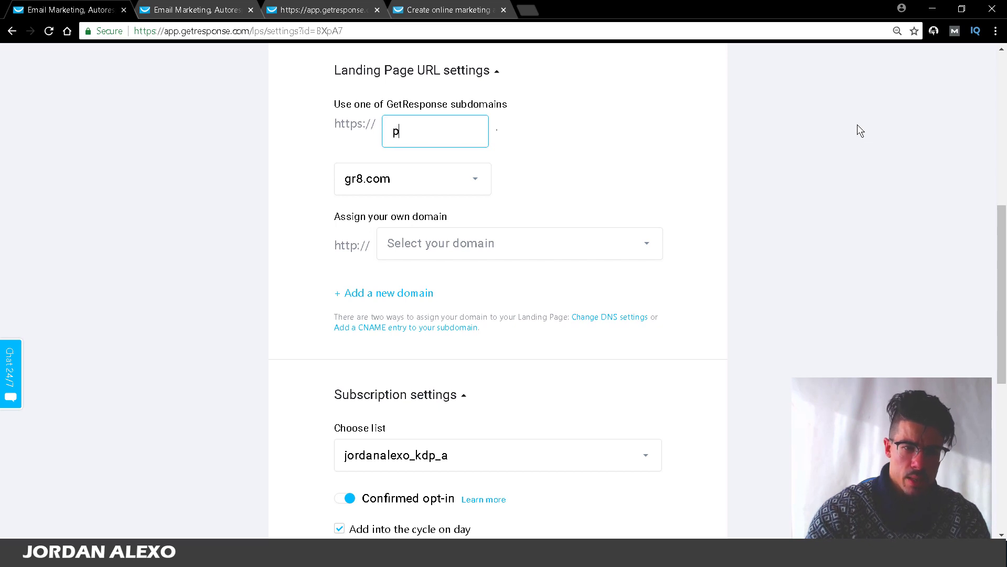
text(aleoidietfo)
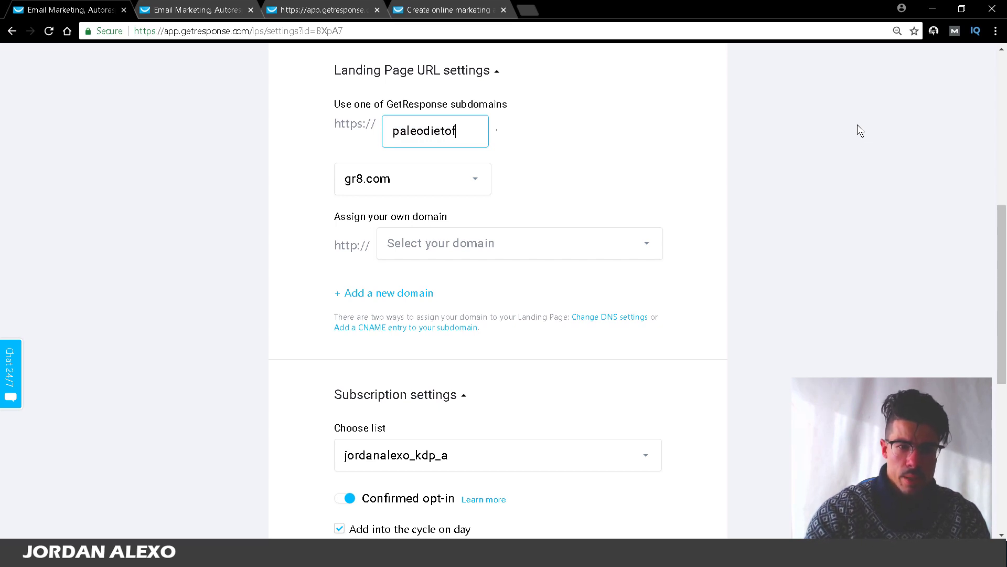
key(BackSpace)
key(BackSpace)
key(BackSpace)
text(forbeg)
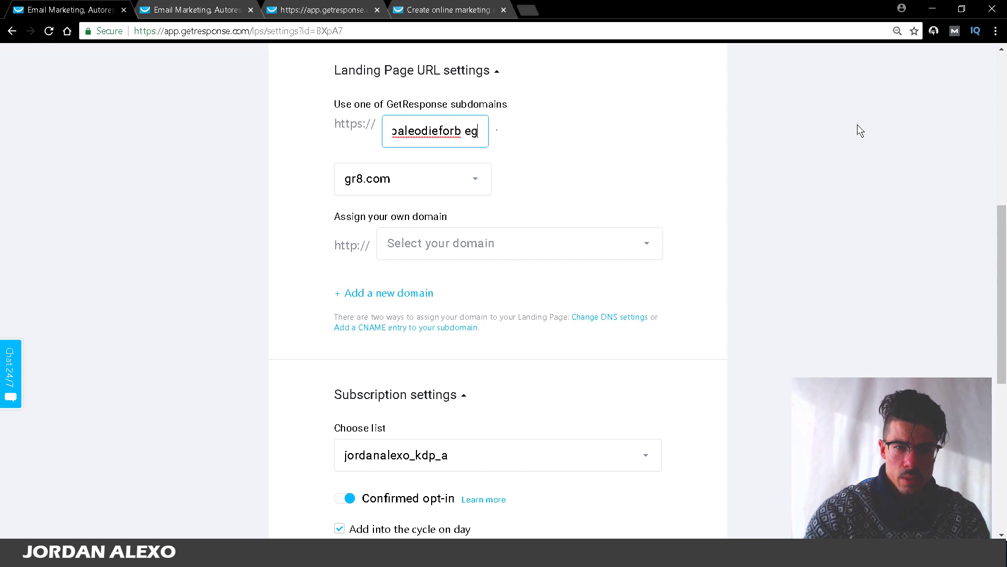
key(BackSpace)
key(BackSpace)
text(eginners)
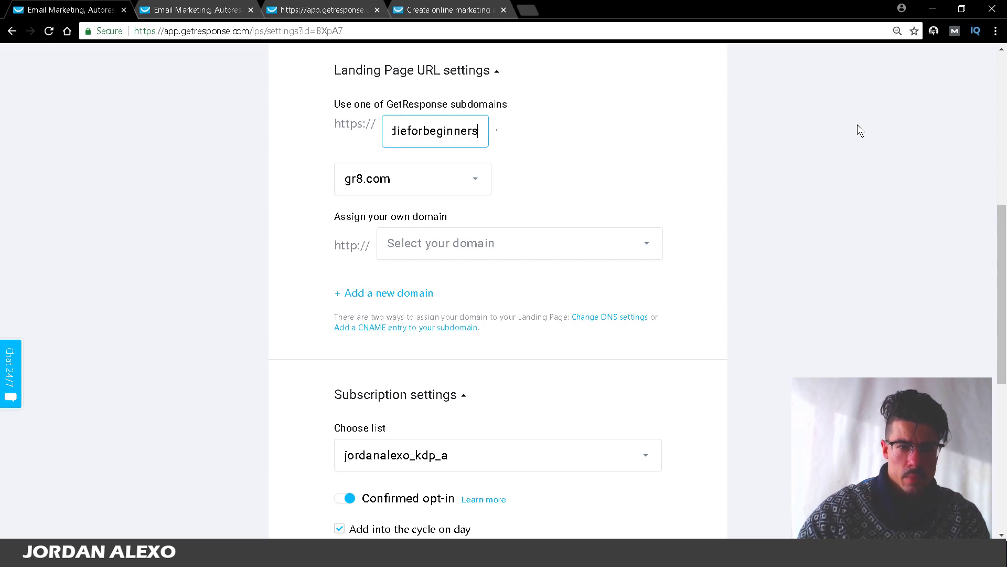
Step: Choose subscribemenow.com as the landing page domain instead of gr8.com
click(421, 182)
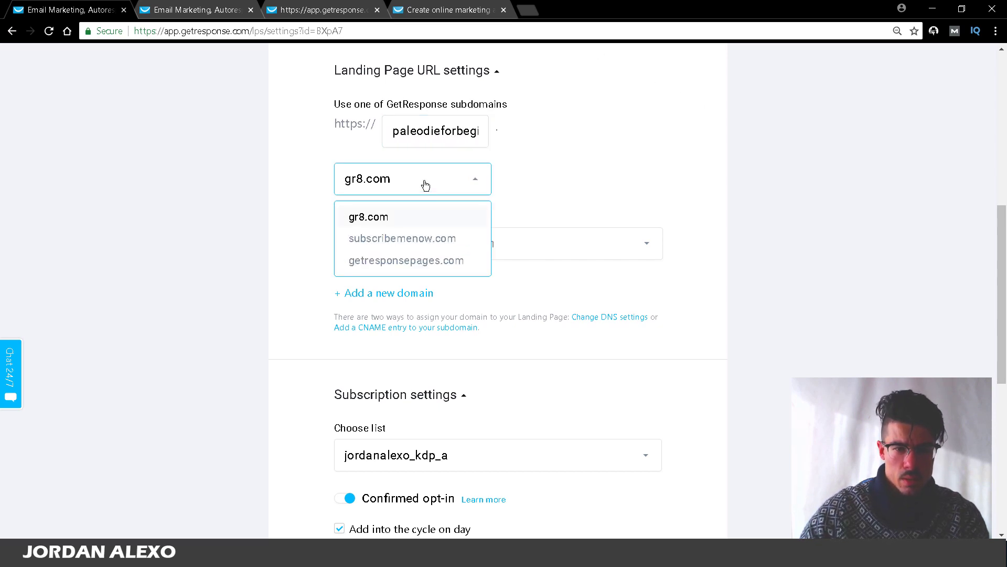
click(413, 240)
click(811, 240)
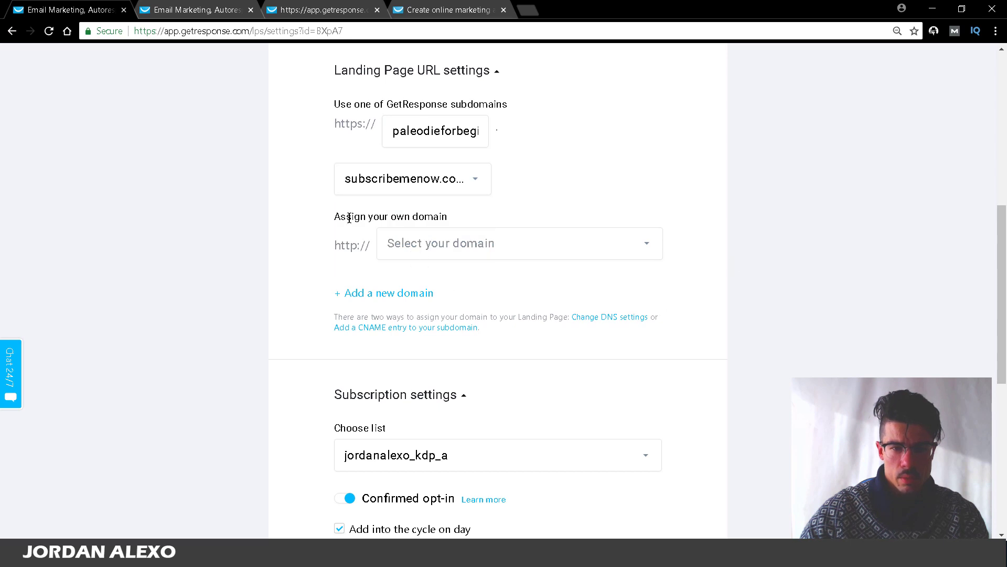
scroll(388, 162, down, 5)
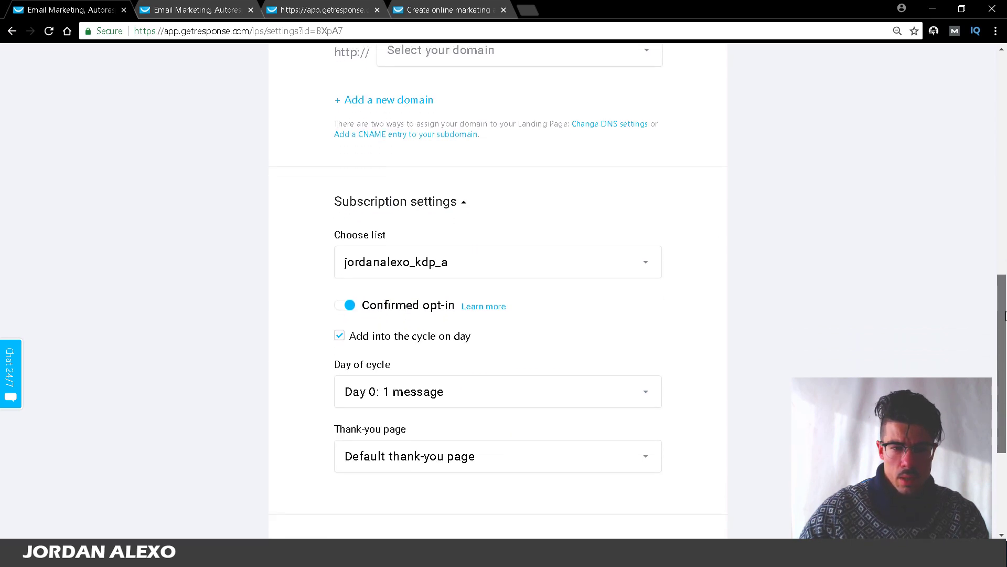
Step: Send signups to the paleo_diet_for_beginners list at cycle day 0 and publish the page
click(363, 176)
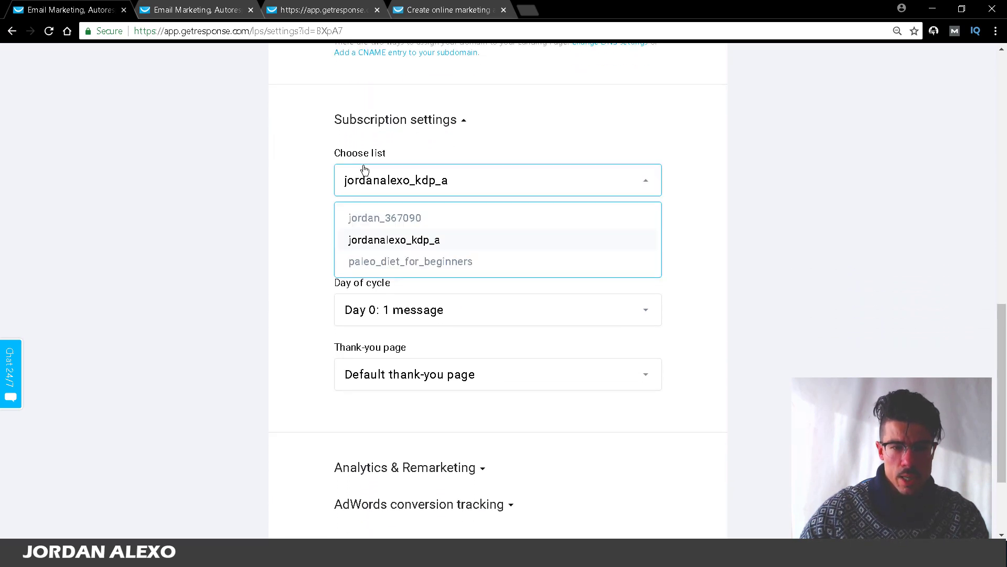
click(411, 262)
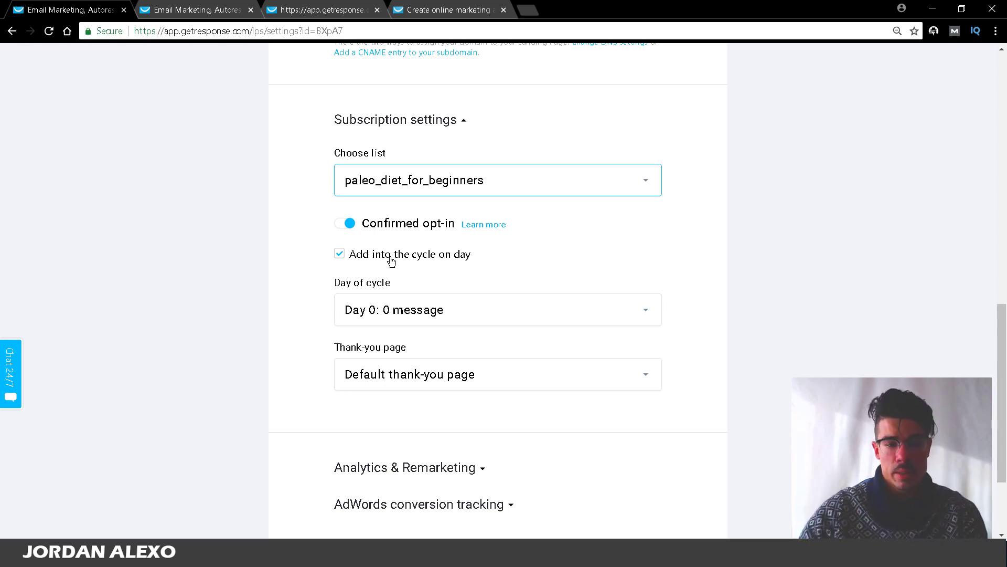
scroll(499, 270, down, 2)
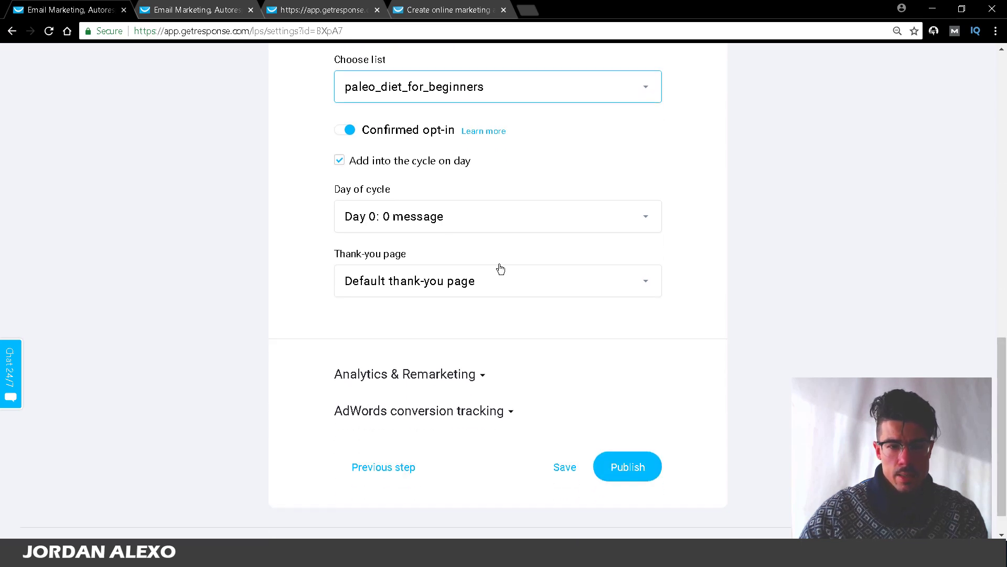
click(412, 220)
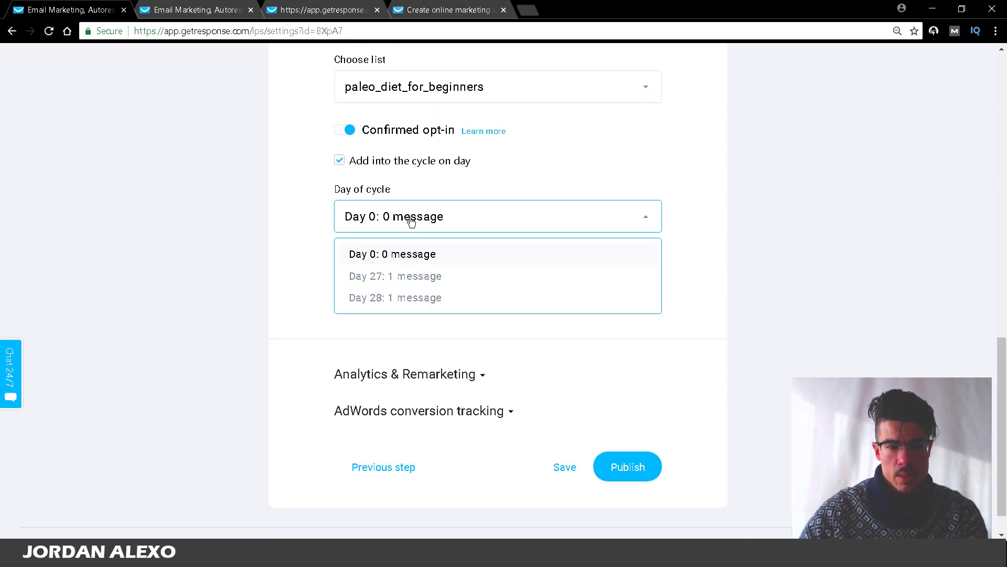
click(810, 219)
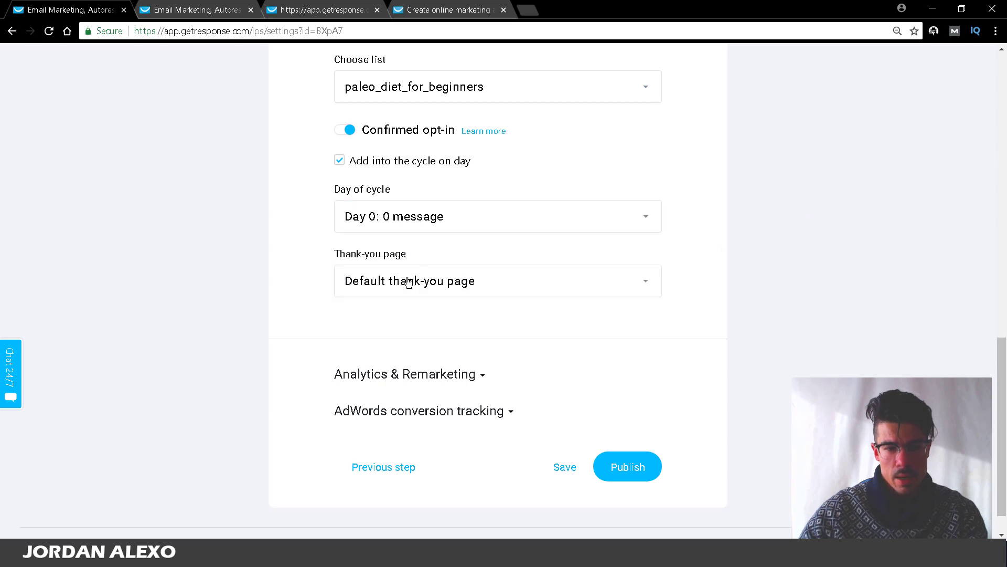
scroll(667, 427, down, 1)
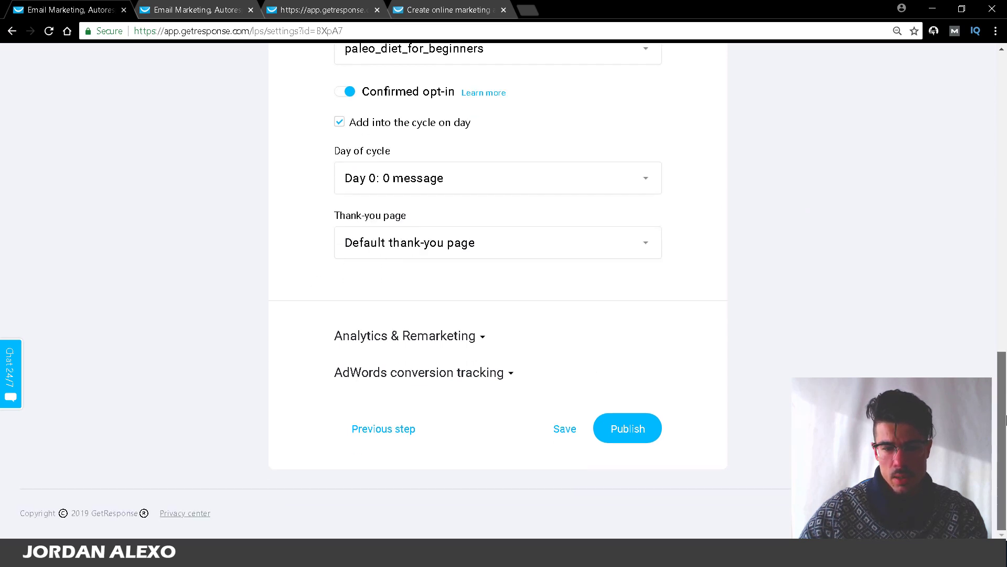
click(650, 429)
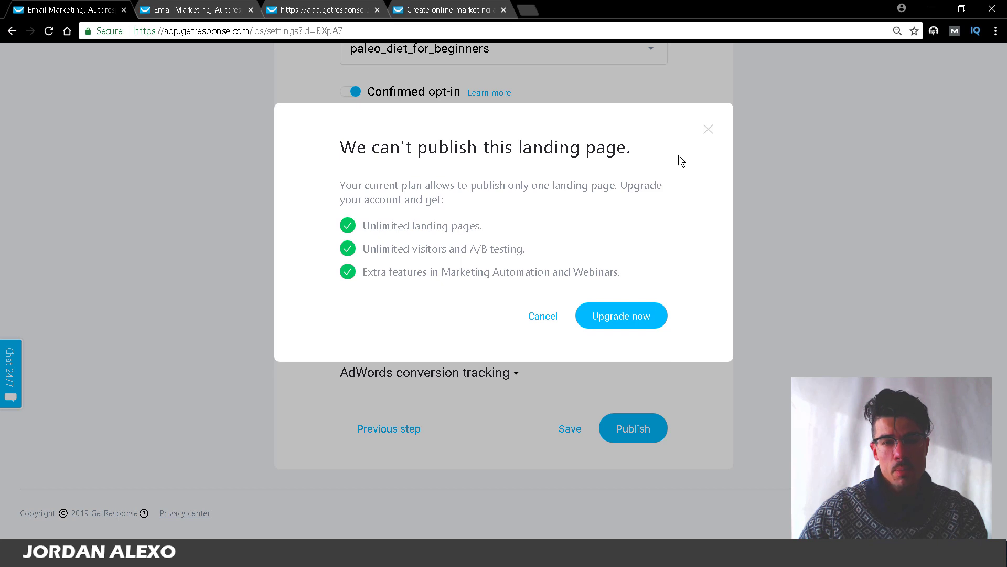
Step: Close the one-landing-page plan notice and switch to the open autoresponders list tab
click(709, 130)
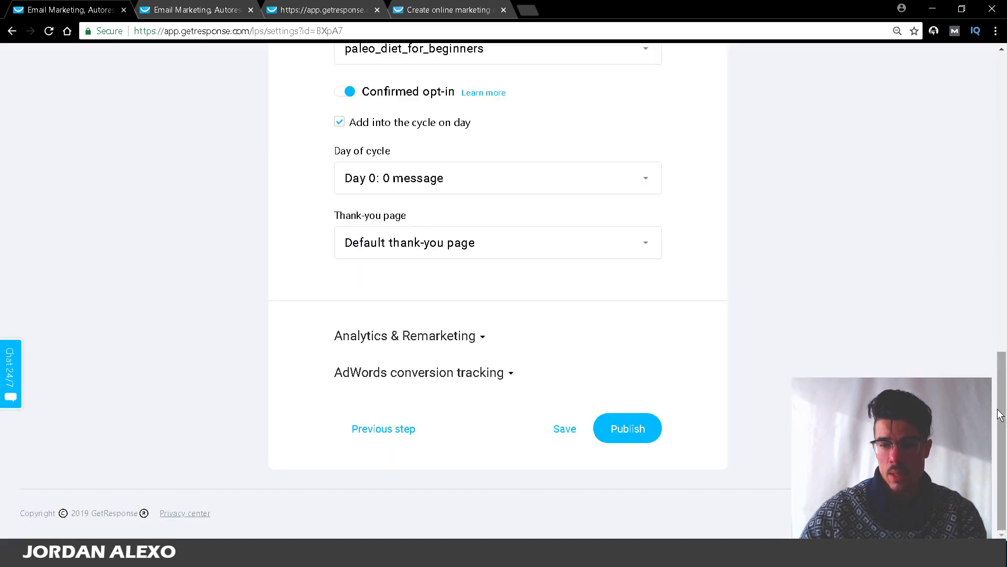
drag(999, 414, 985, 96)
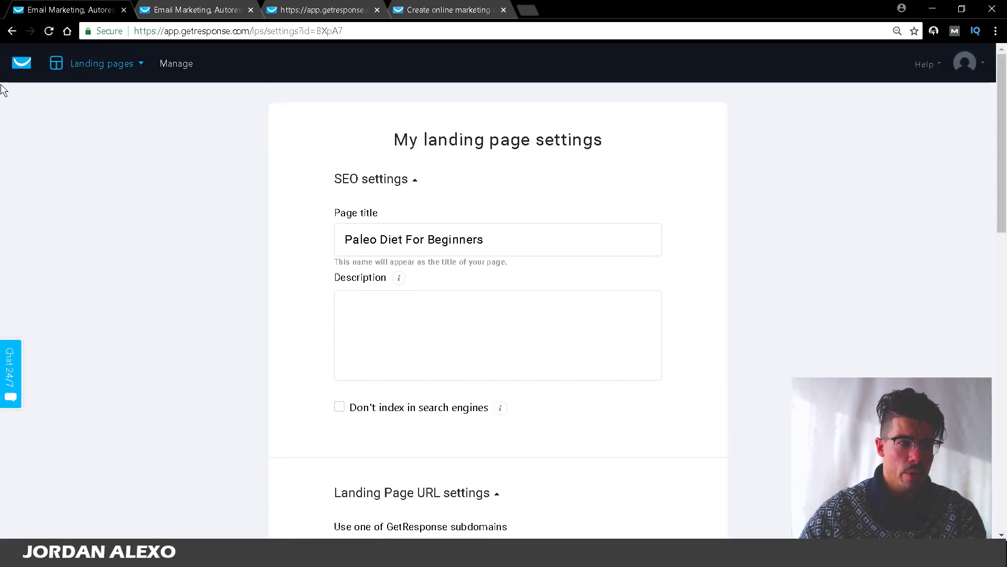
click(58, 63)
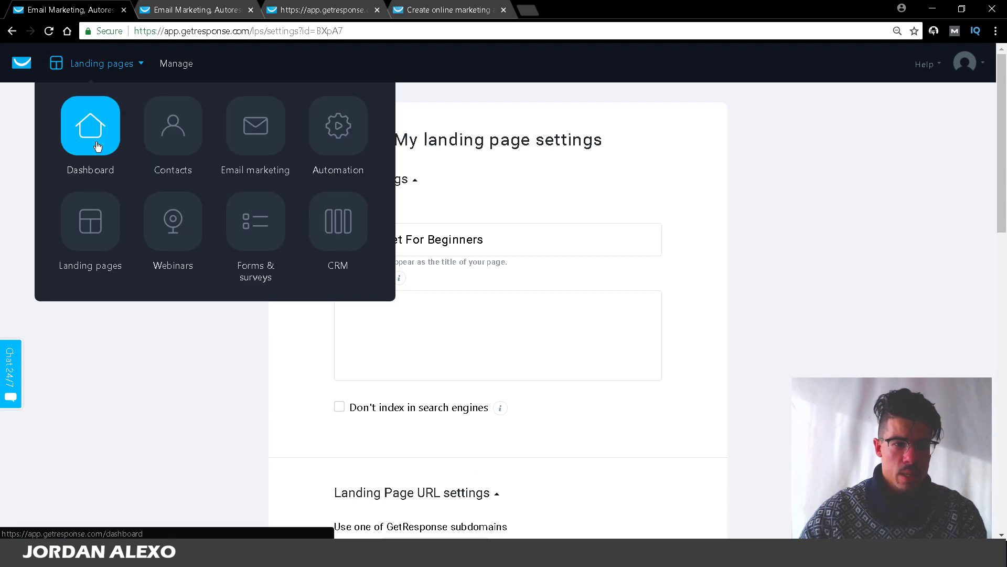
click(10, 33)
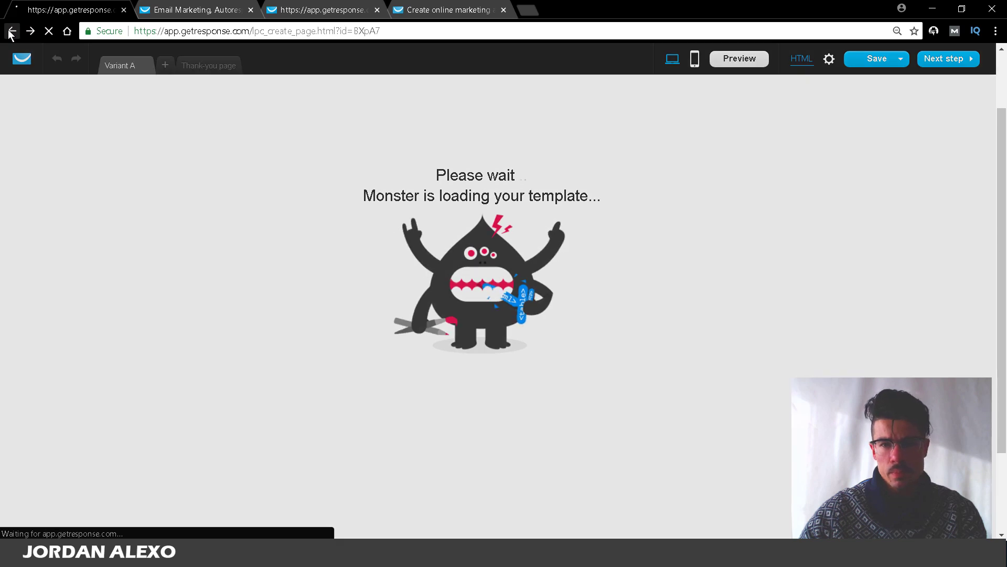
click(158, 8)
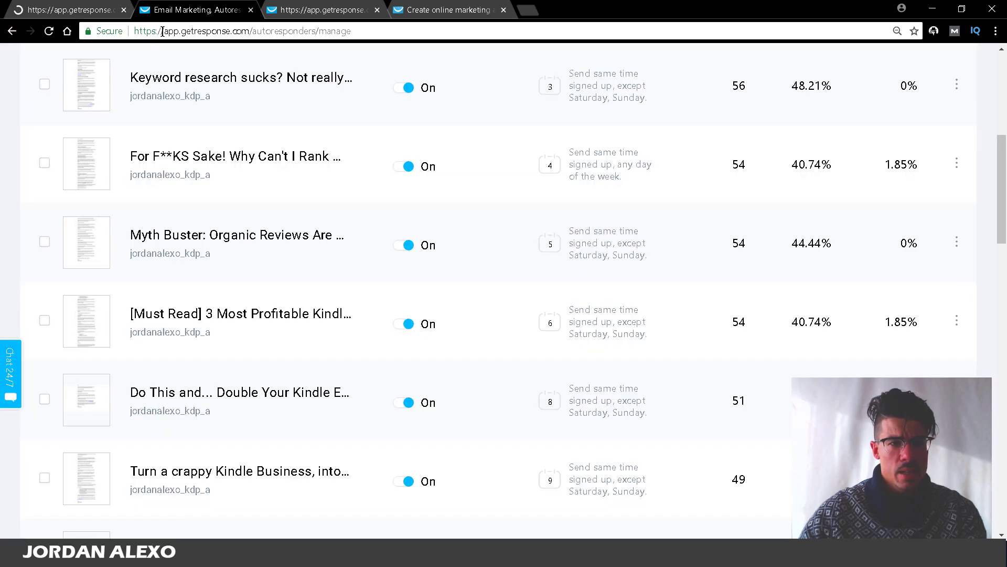
Step: Open Forms & surveys to list the three existing webforms
scroll(139, 117, up, 7)
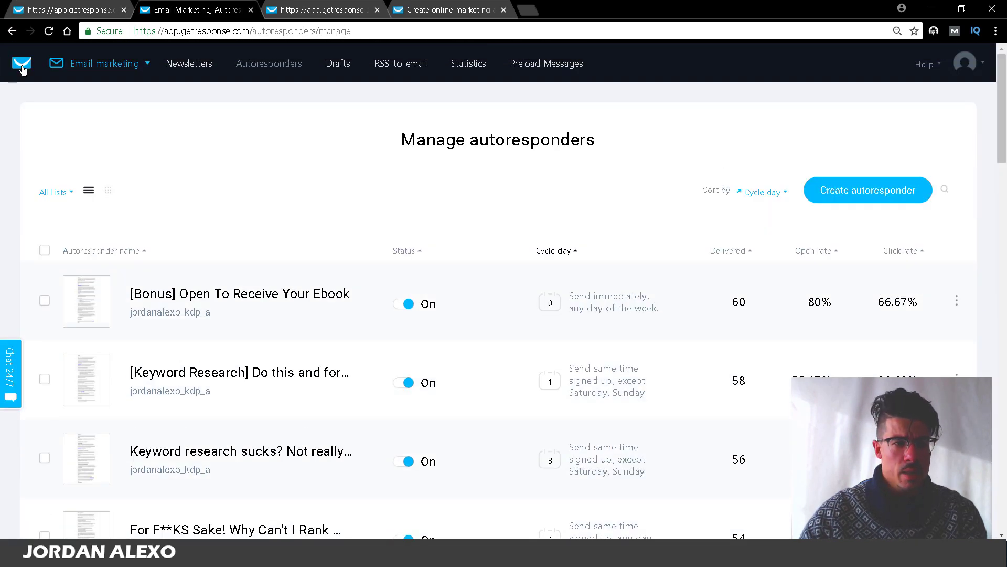
click(22, 67)
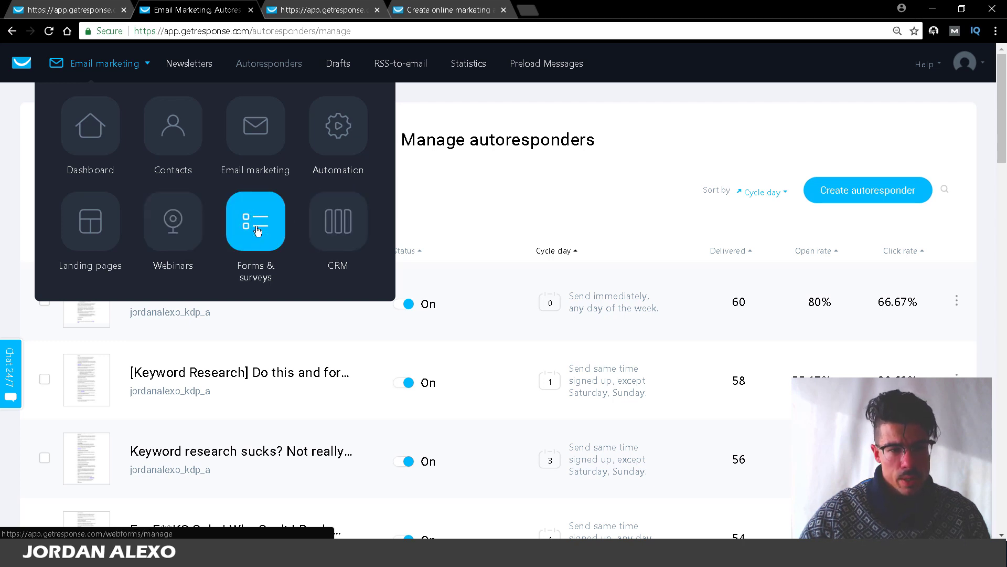
click(250, 267)
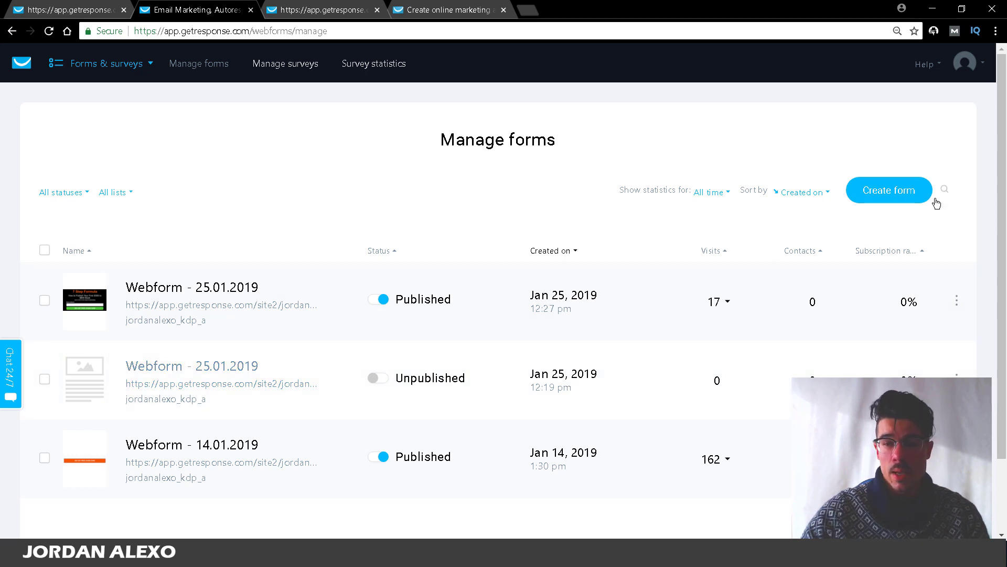
Step: Create a new webform using the Stay Fit Gym template
click(933, 200)
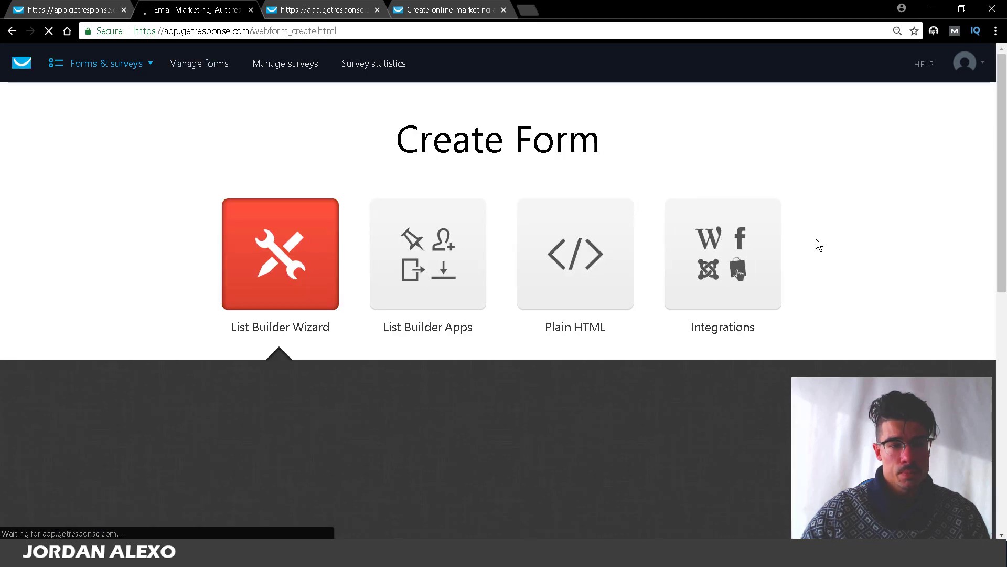
mouse_move(1000, 58)
mouse_down()
mouse_move(999, 83)
mouse_move(1001, 58)
mouse_move(1002, 68)
mouse_up()
mouse_move(480, 253)
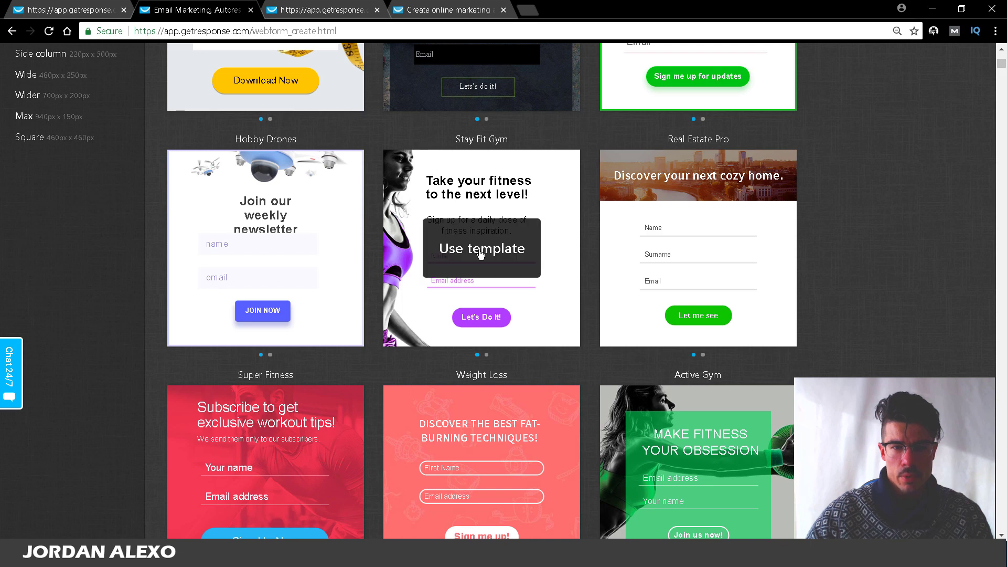
click(457, 250)
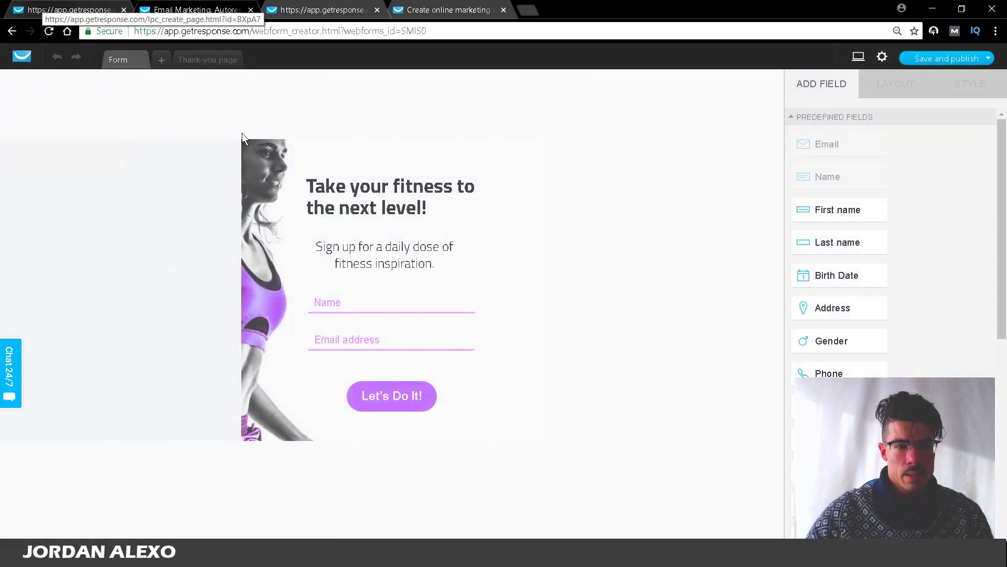
Step: Paste the landing page's '100% FREE GUIDE DOWNLOAD' headline into the form and widen it
key(alt+Left)
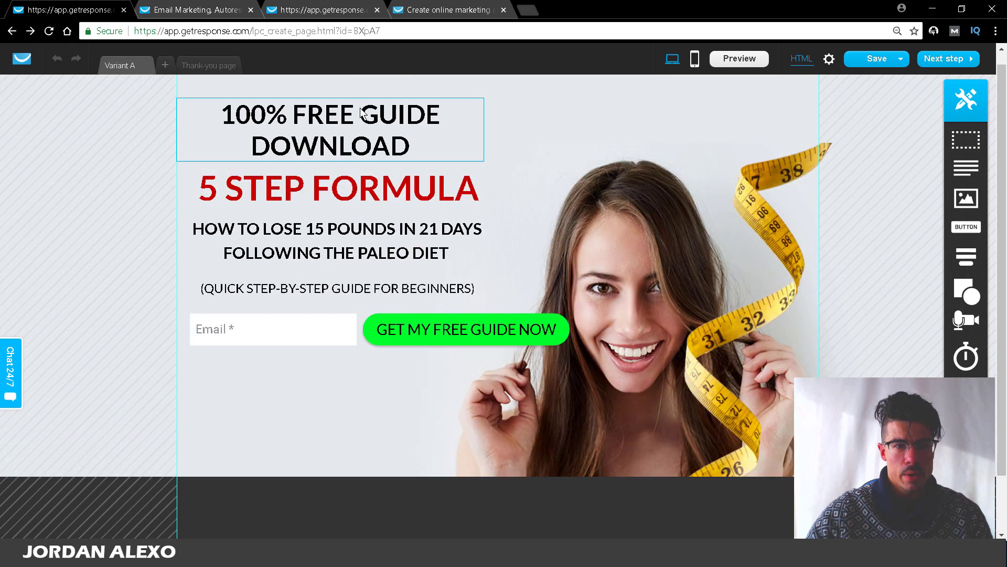
double_click(364, 118)
key(ctrl+c)
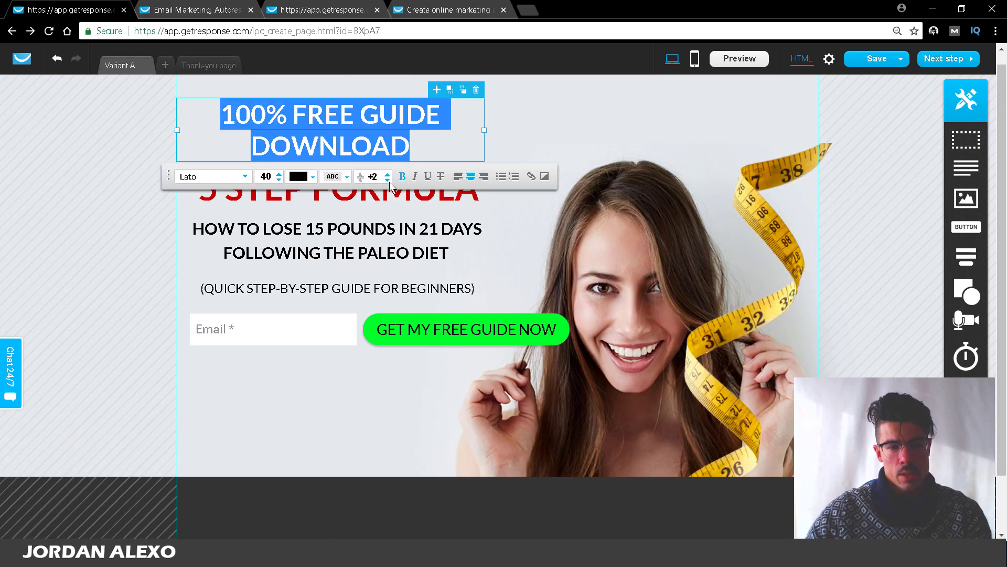
click(169, 7)
click(383, 196)
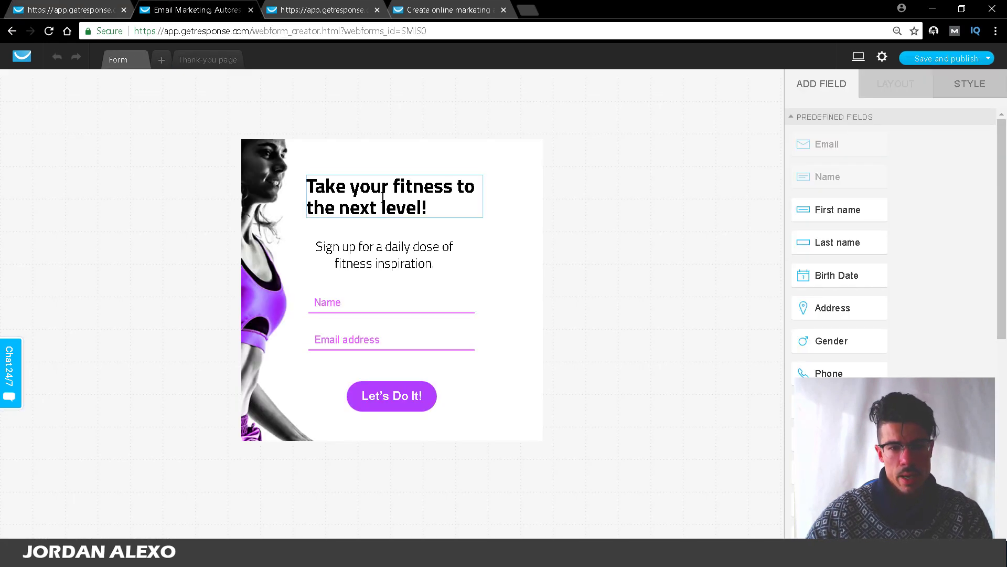
key(ctrl+a)
key(ctrl+v)
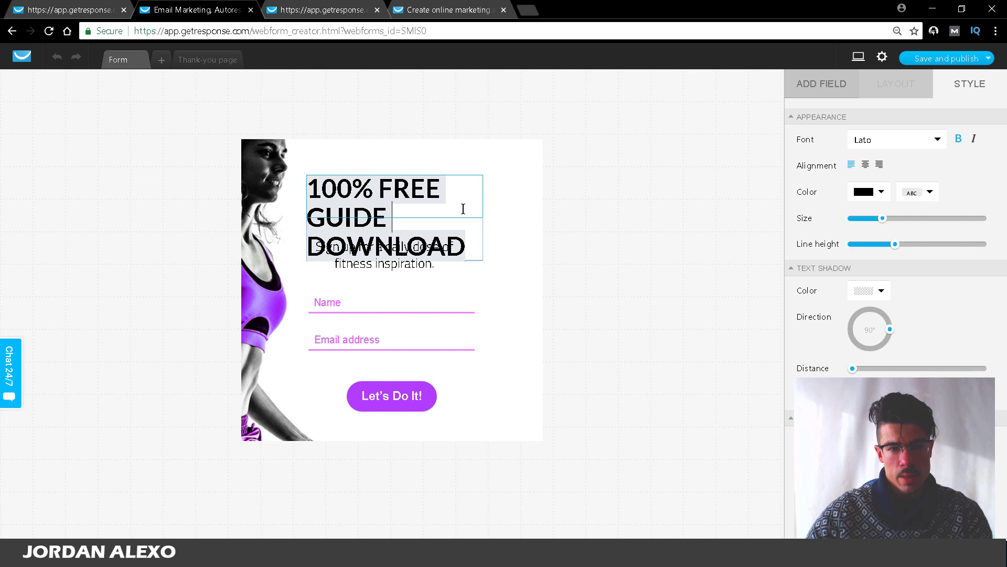
click(504, 186)
click(482, 217)
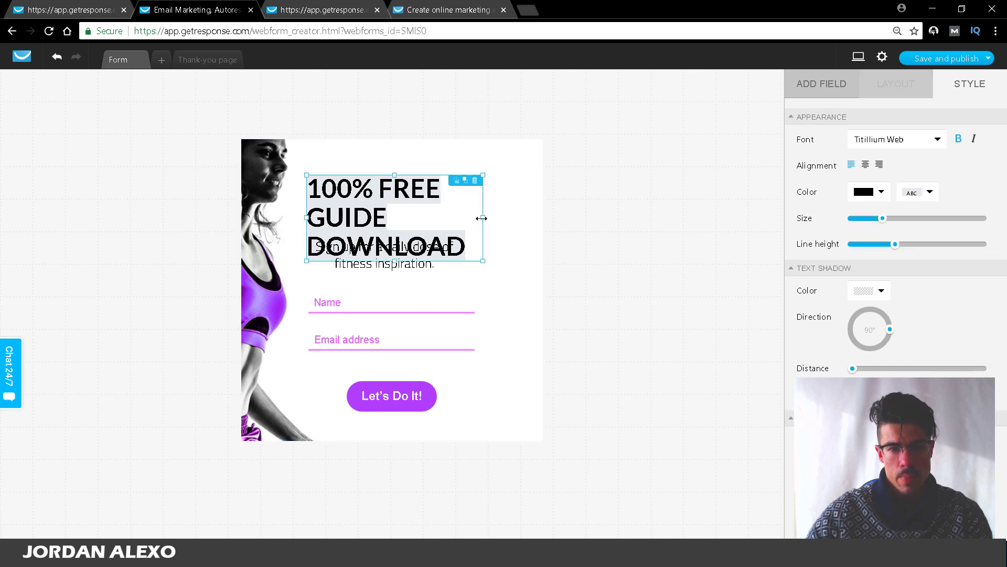
drag(482, 218, 529, 216)
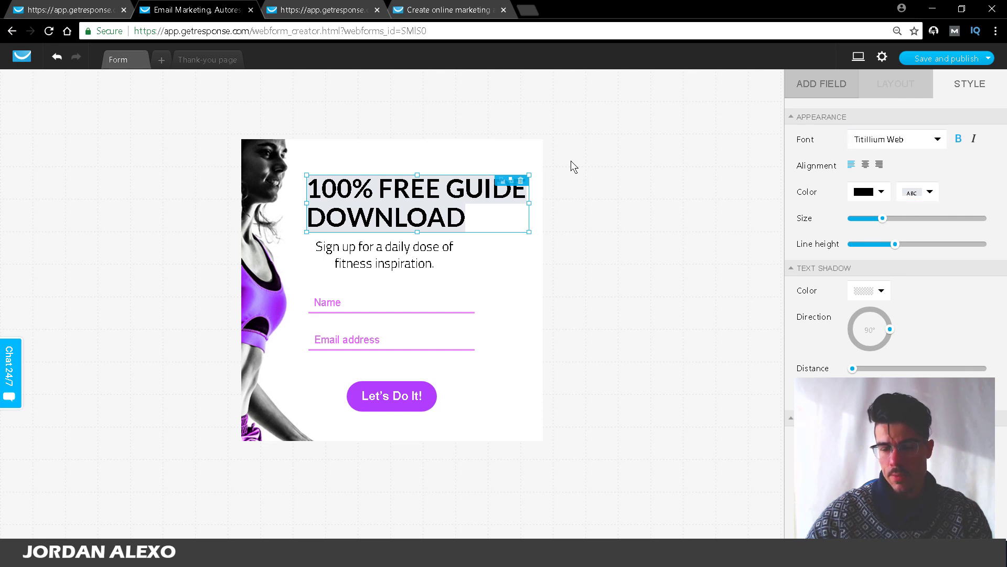
click(640, 232)
Step: Remove the Name field and move the Email field and a widened Let's Do It! button up
click(338, 252)
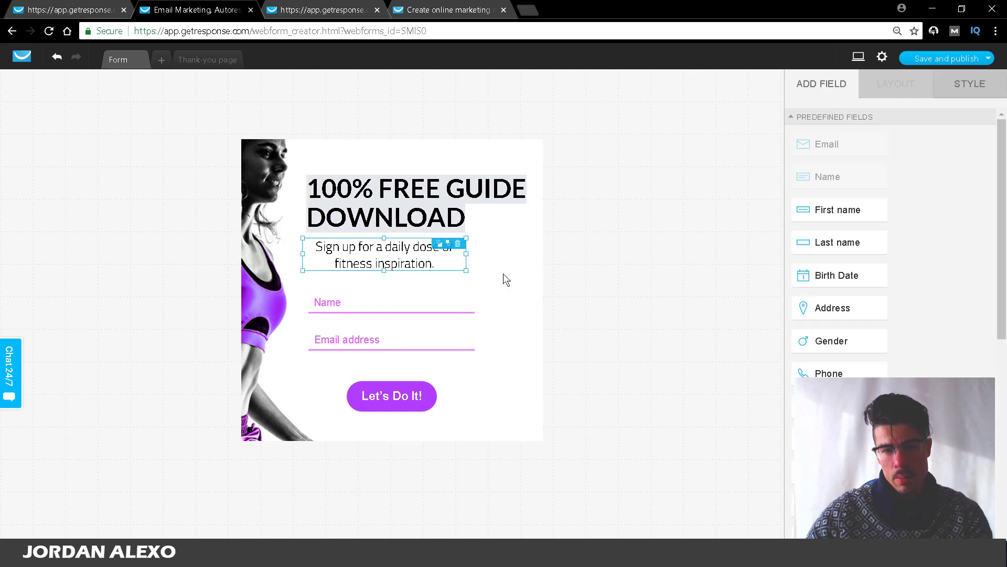
click(382, 304)
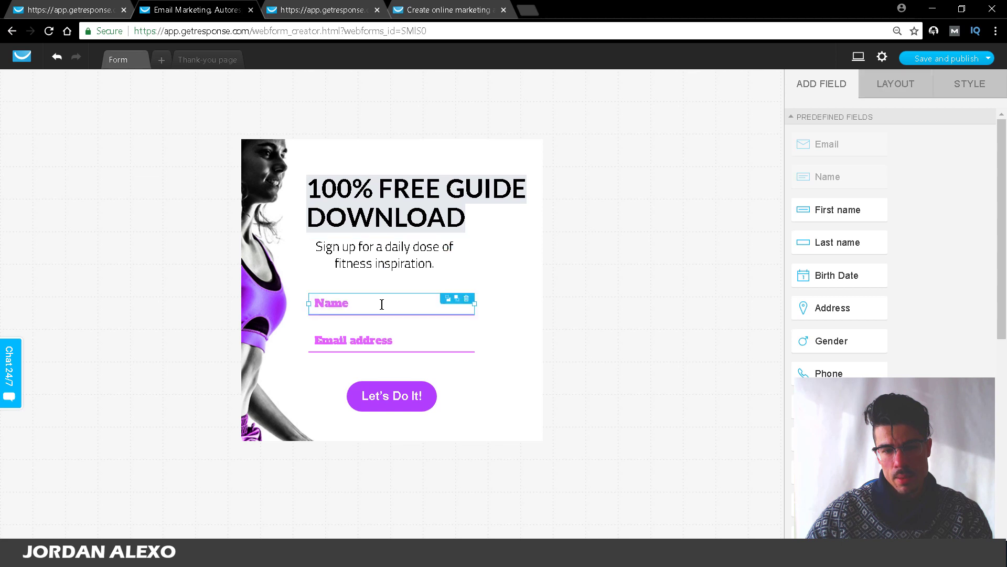
click(466, 298)
click(428, 345)
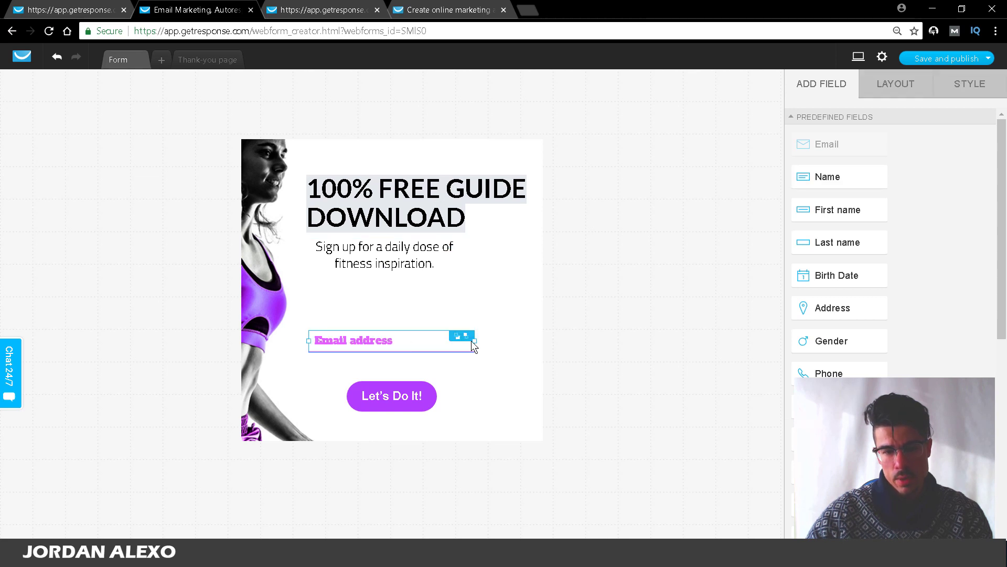
drag(404, 339, 410, 304)
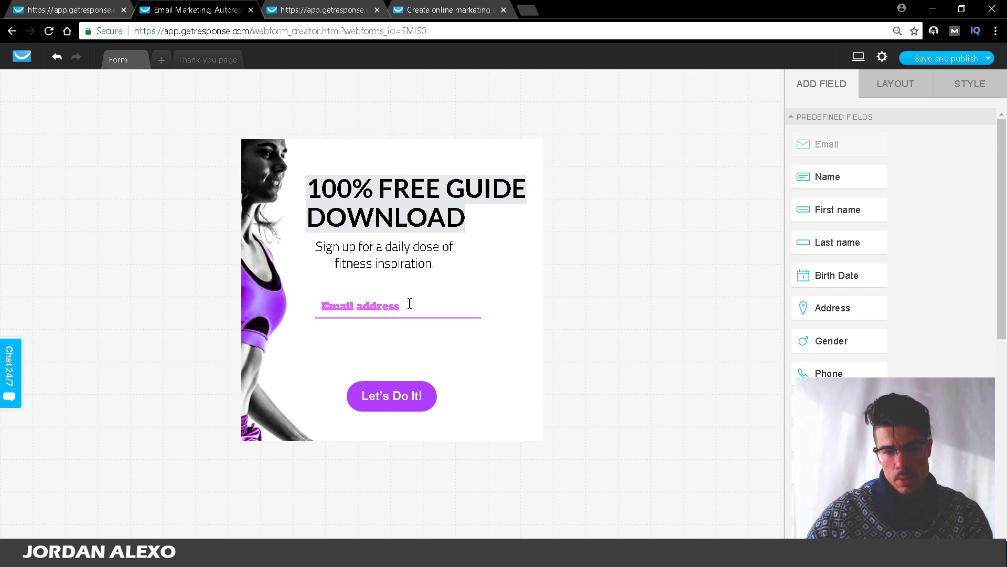
drag(384, 392, 517, 346)
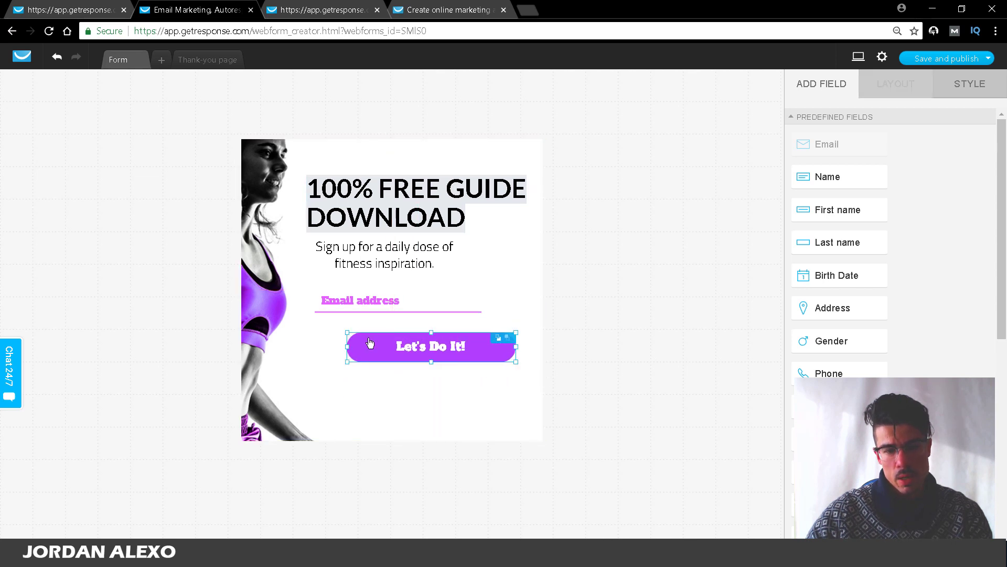
drag(370, 342, 336, 343)
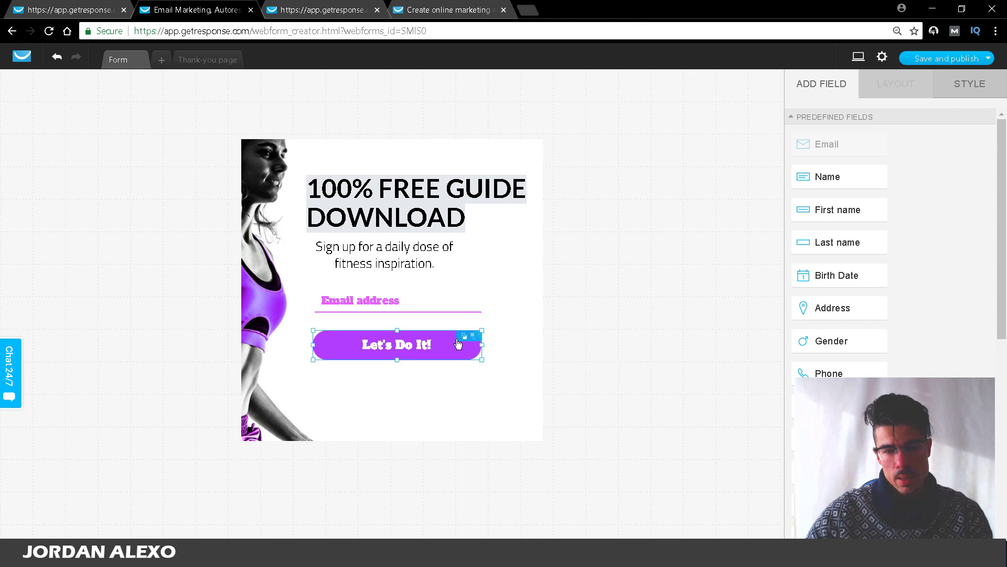
drag(481, 345, 495, 345)
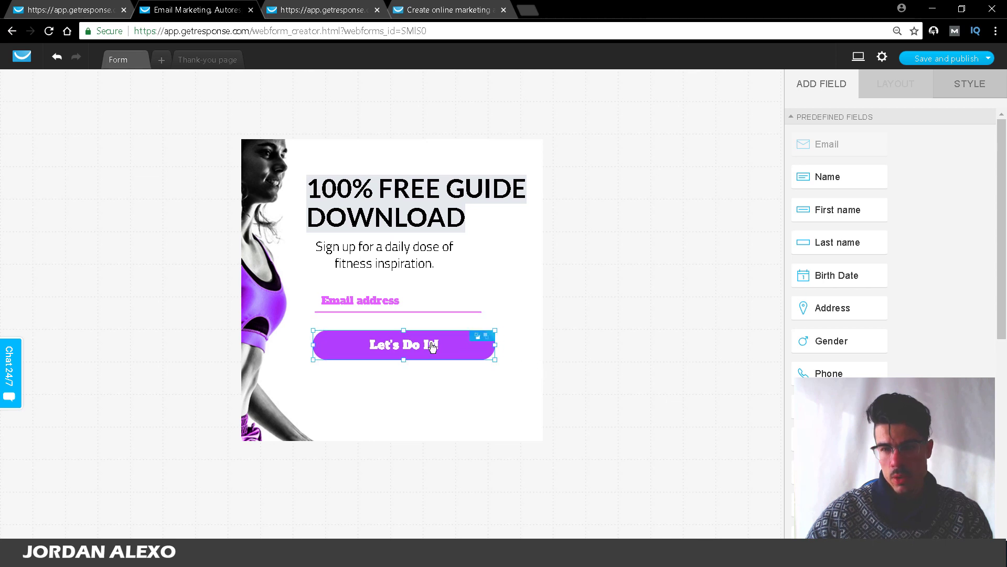
click(601, 223)
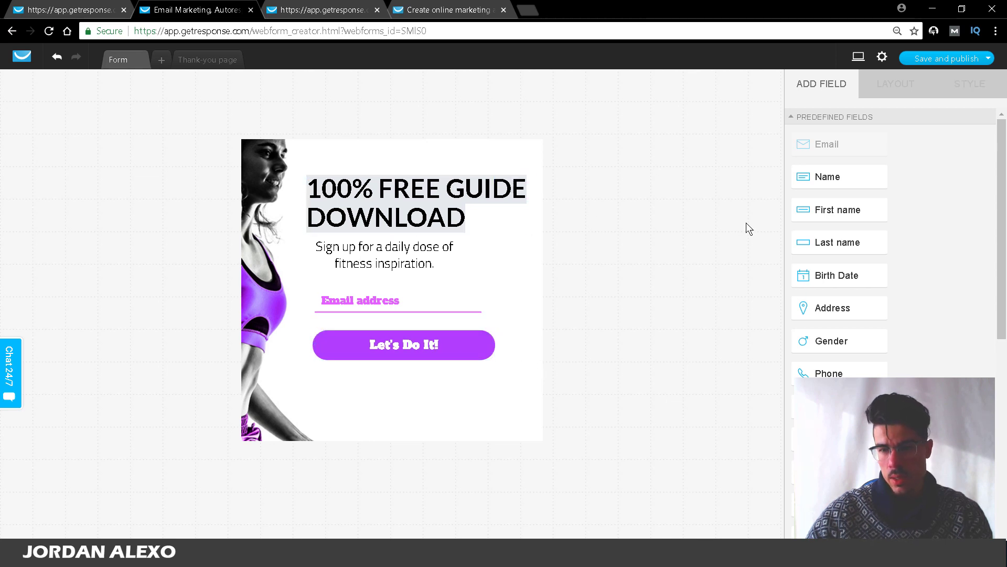
click(484, 203)
Step: Make the headline text smaller and centre-align it
click(970, 86)
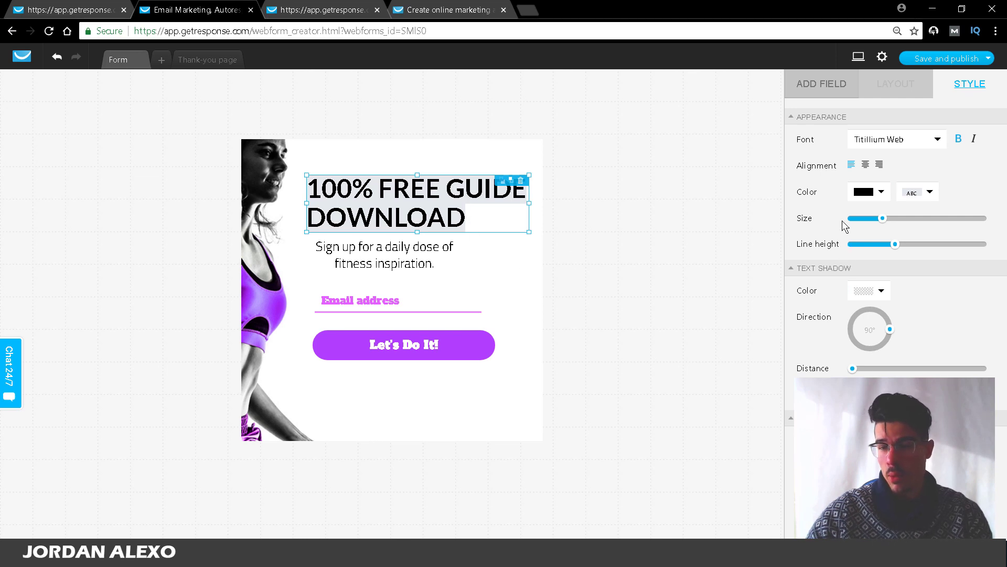
drag(882, 219, 873, 219)
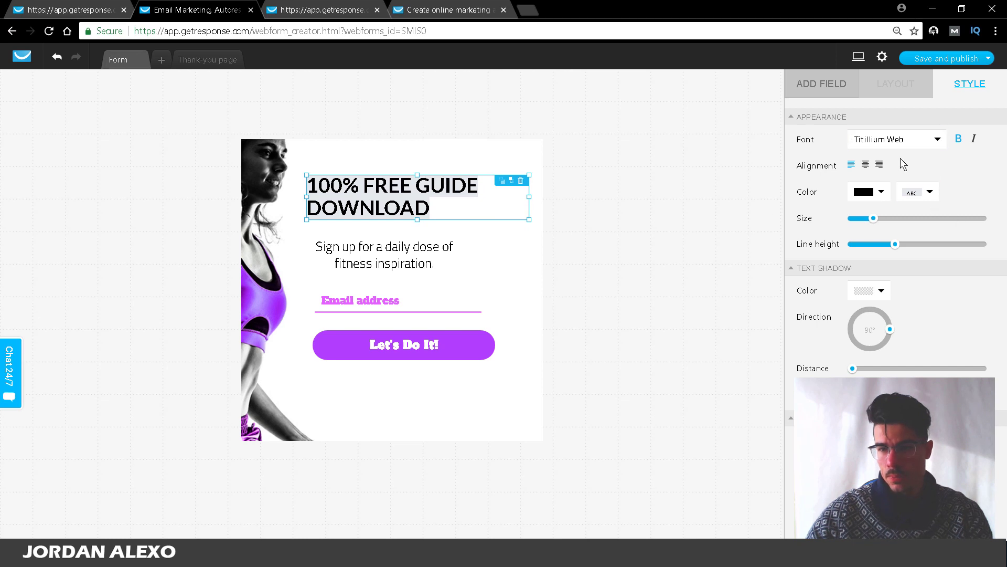
click(865, 165)
click(617, 246)
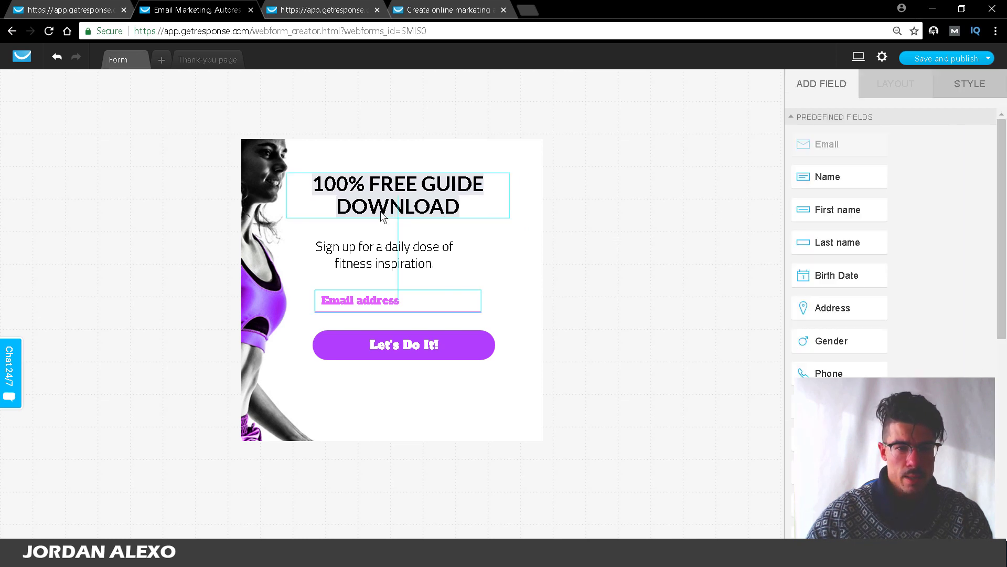
click(382, 215)
Step: Copy the 5 STEP FORMULA heading text from the landing page editor
click(362, 253)
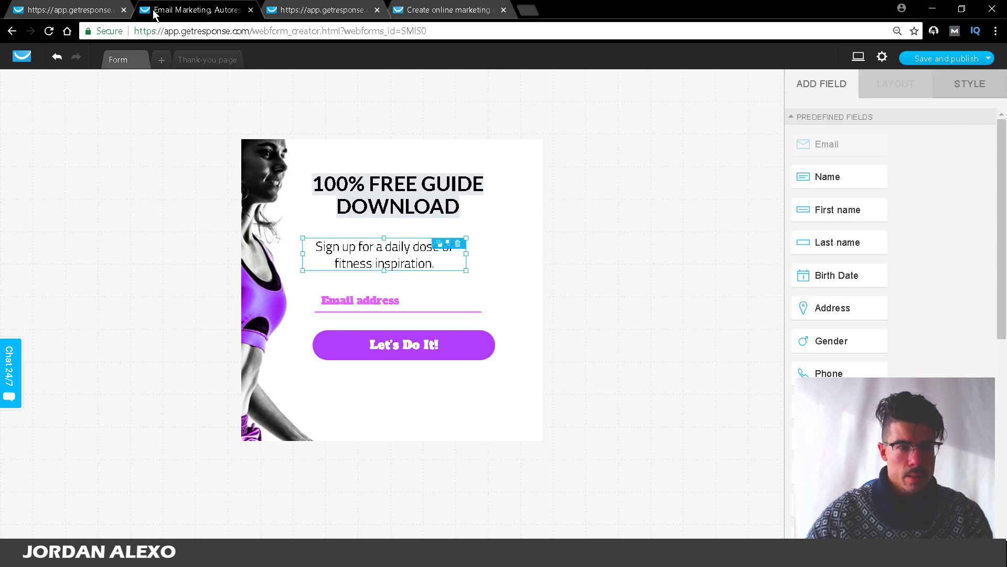
click(74, 10)
click(342, 205)
click(340, 196)
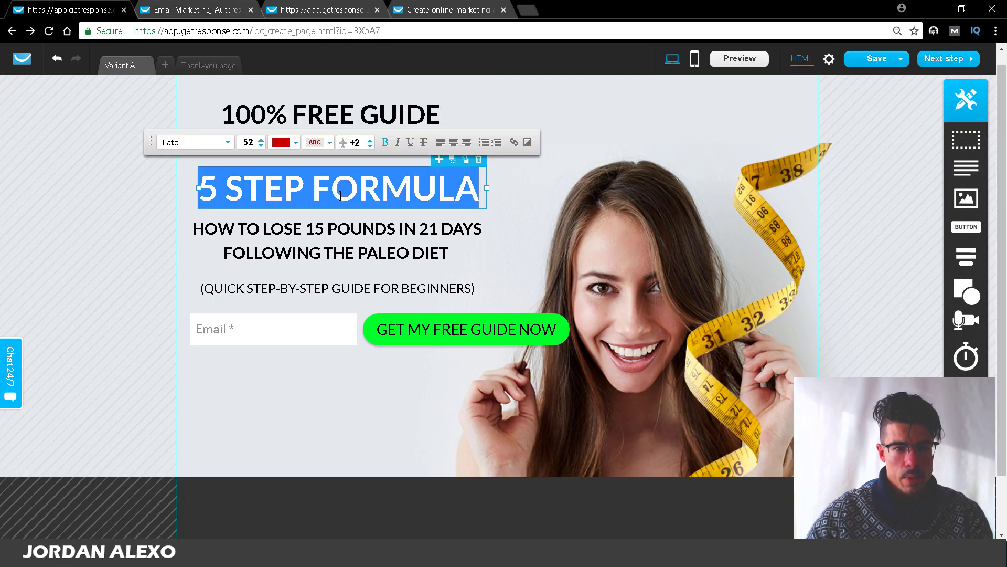
key(BackSpace)
key(ctrl+z)
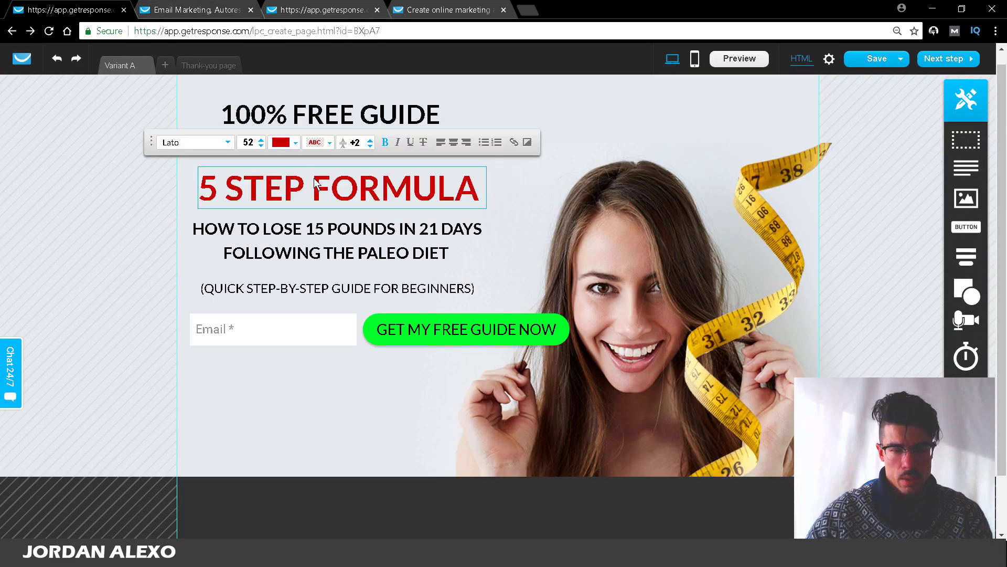
key(ctrl+a)
key(ctrl+c)
Step: Paste 5 STEP FORMULA over the subtitle, set it to size 22, and move it up under the headline
click(228, 10)
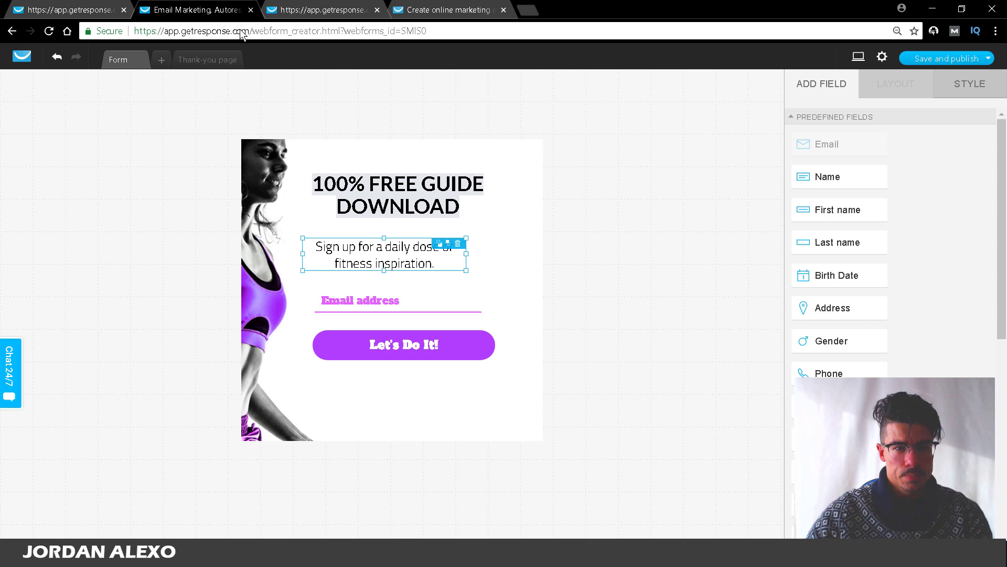
click(369, 258)
key(ctrl+a)
key(ctrl+v)
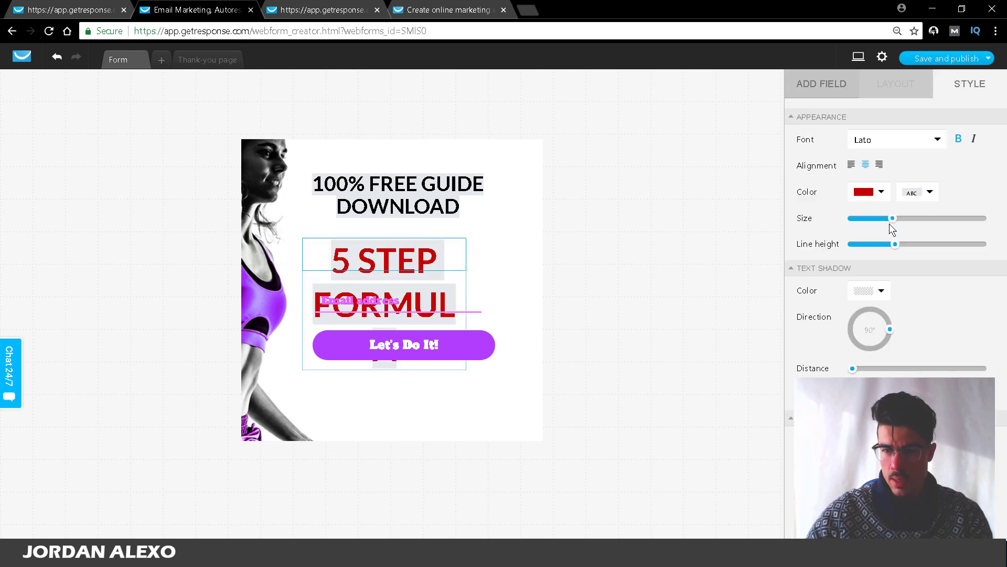
drag(892, 218, 863, 224)
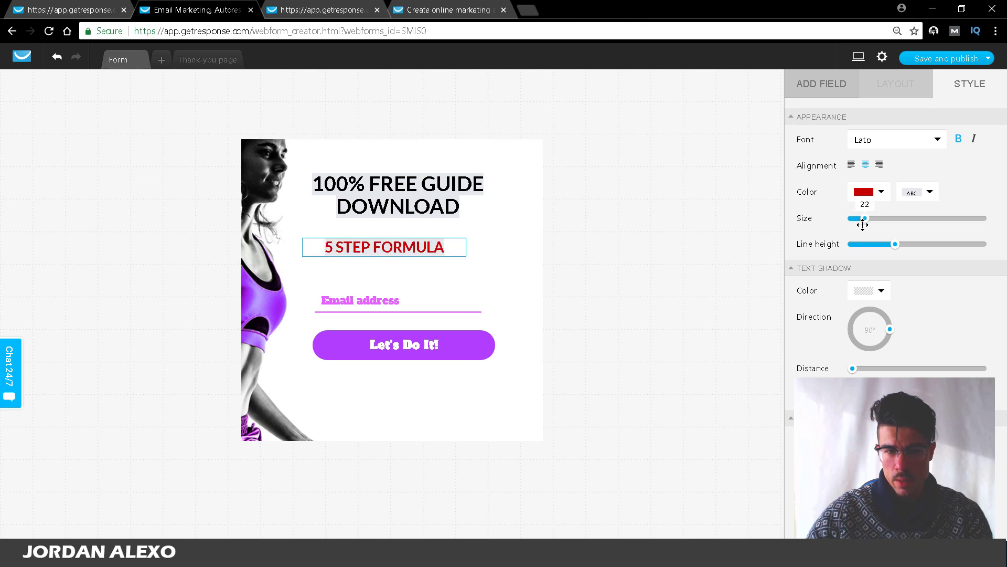
click(382, 268)
drag(376, 252, 377, 242)
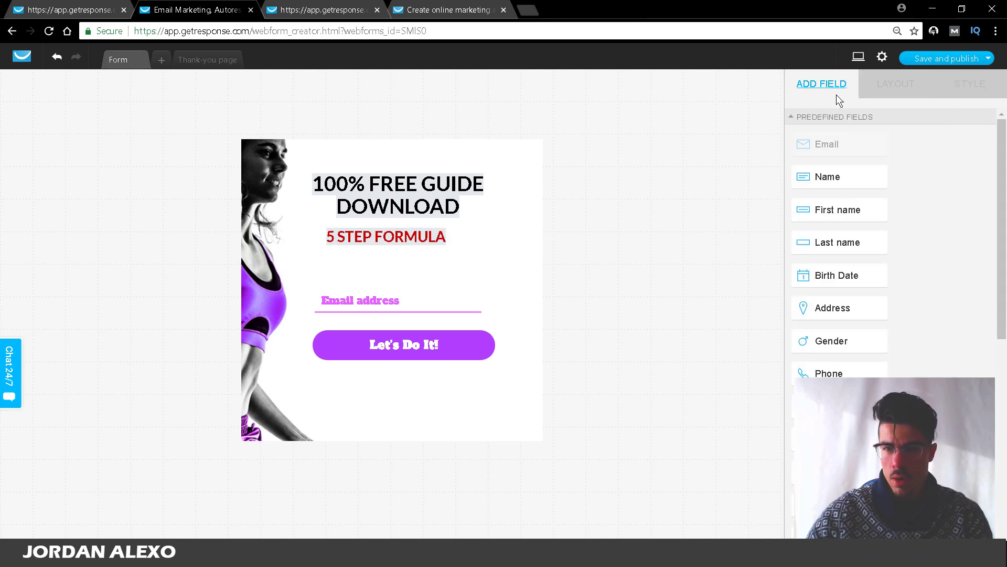
Step: Change the submit button label from Let's Do It! to GET MY FREE GUIDE
mouse_move(846, 309)
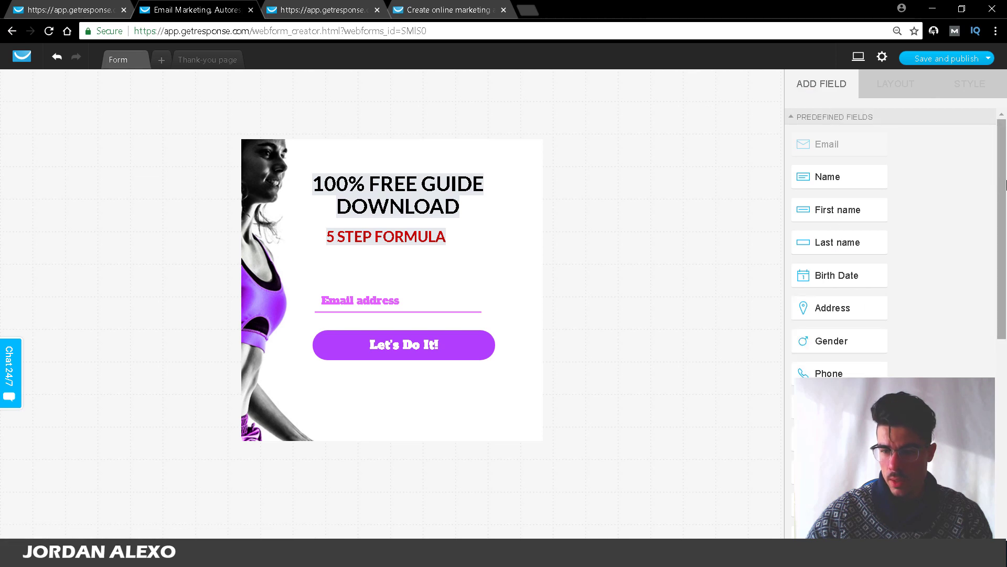
click(392, 238)
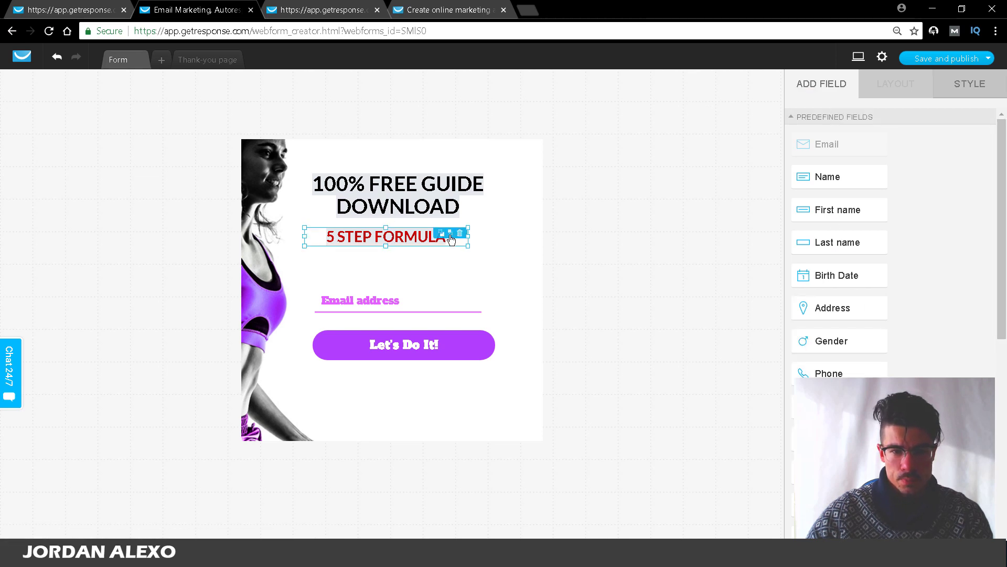
click(672, 272)
drag(999, 216, 996, 341)
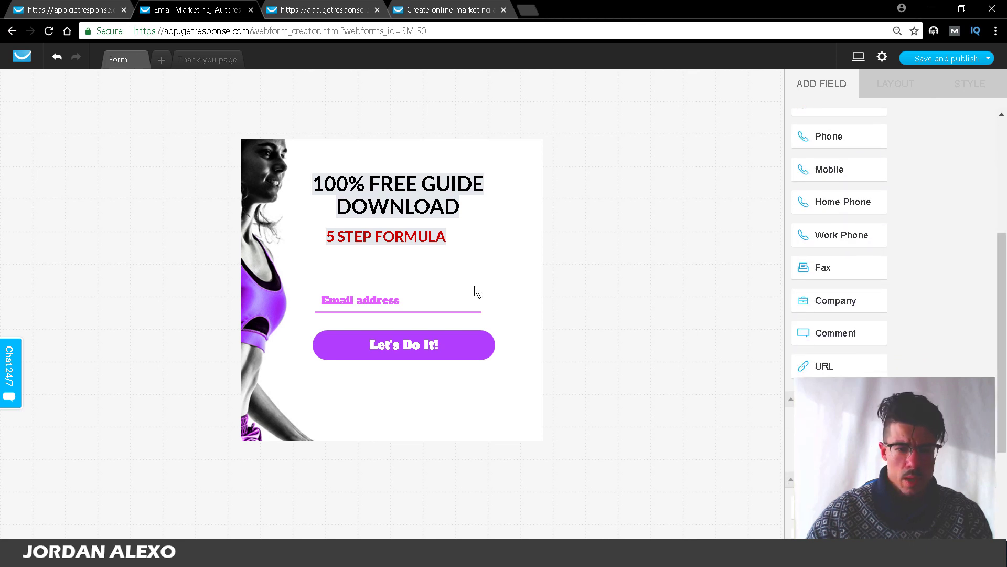
click(412, 355)
click(333, 345)
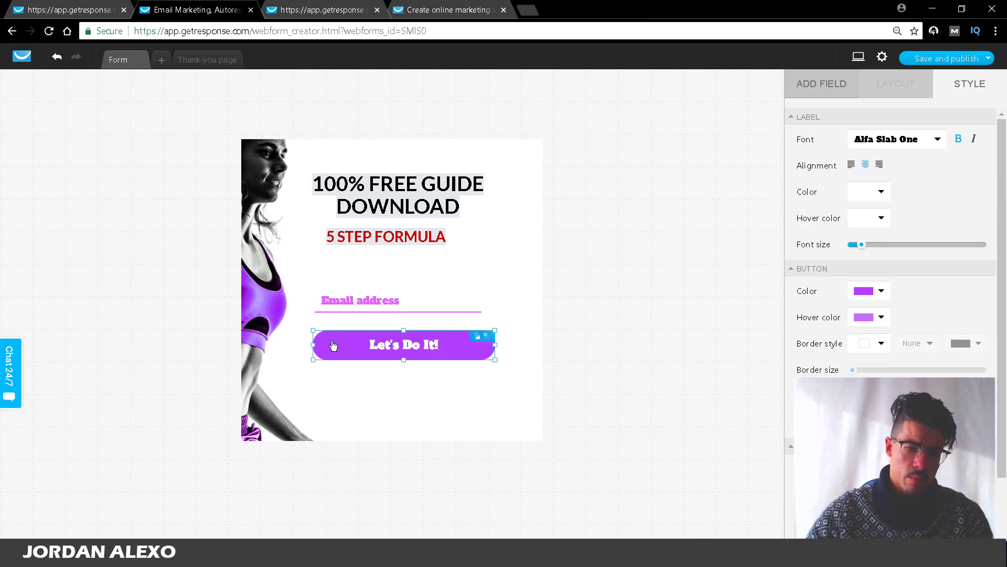
click(342, 346)
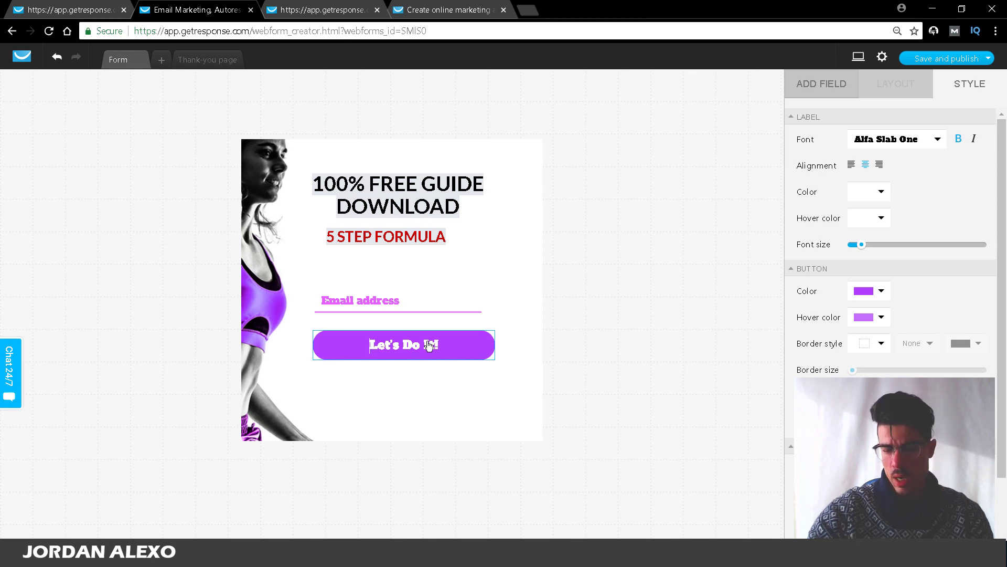
key(Delete)
key(Delete)
key(Delete)
key(Delete)
key(Delete)
key(Delete)
key(Delete)
key(Delete)
key(Delete)
key(Delete)
key(Delete)
key(Delete)
text(G)
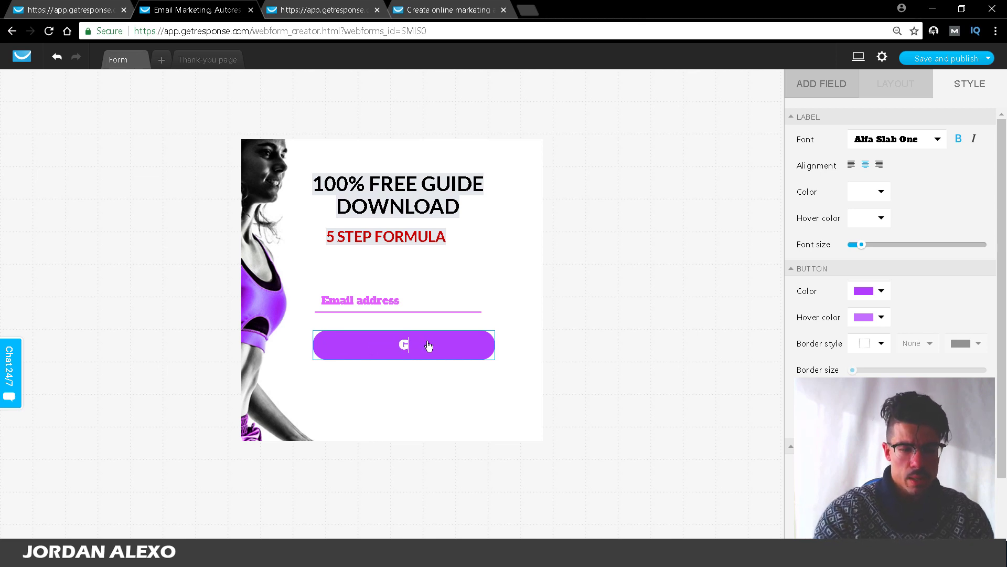
text(ET MY)
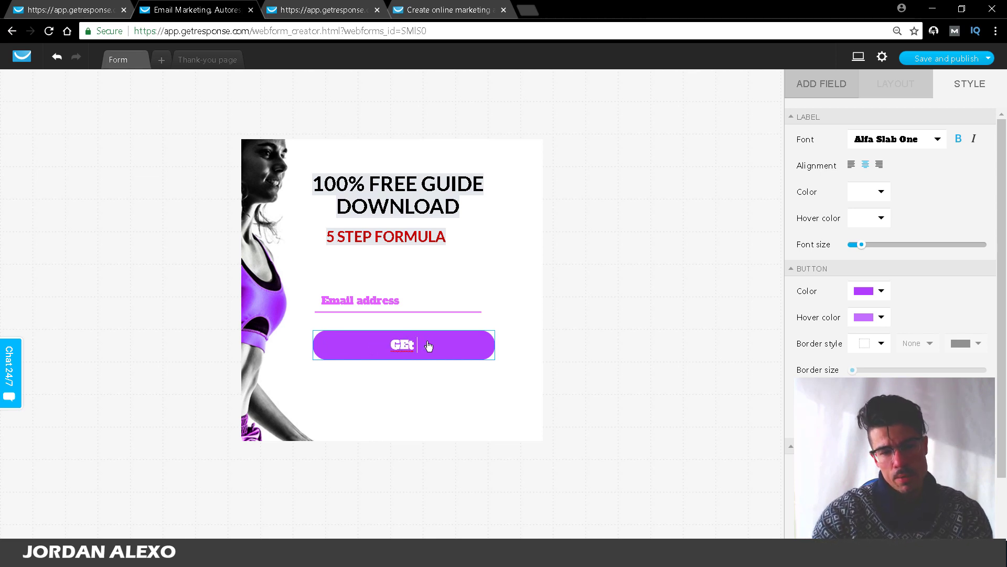
text( FREE GUIDE)
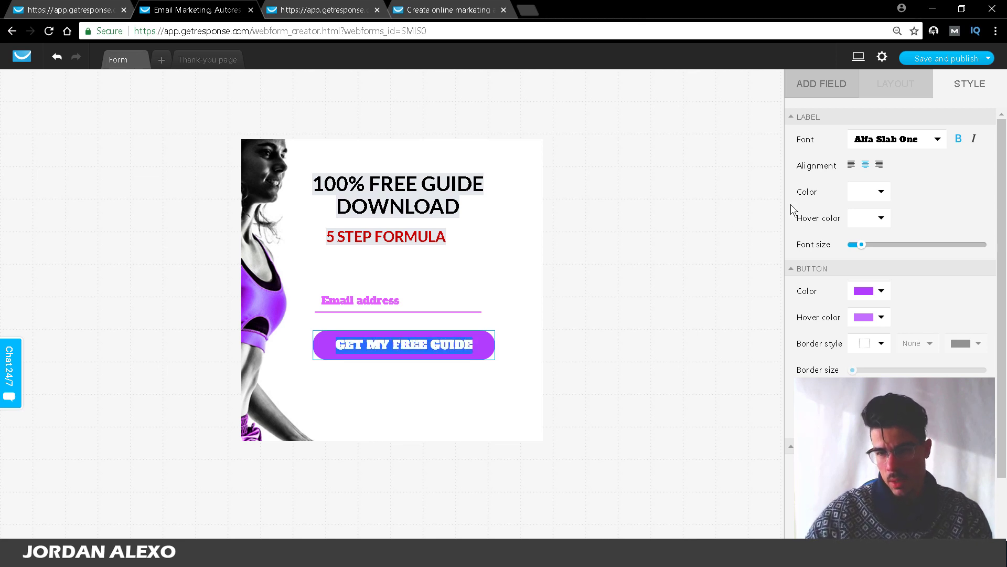
Step: Set the button label font to Arial
click(916, 141)
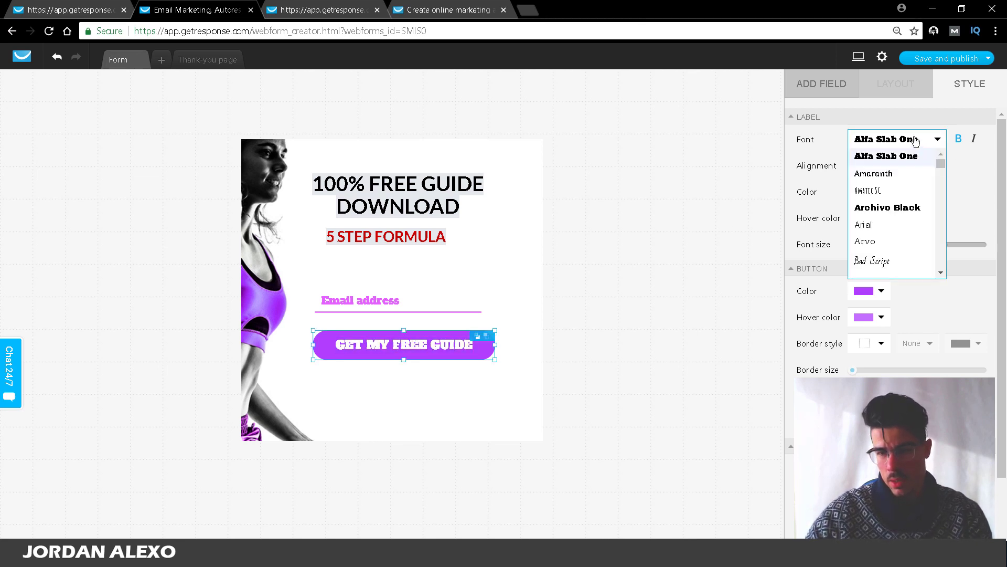
click(900, 227)
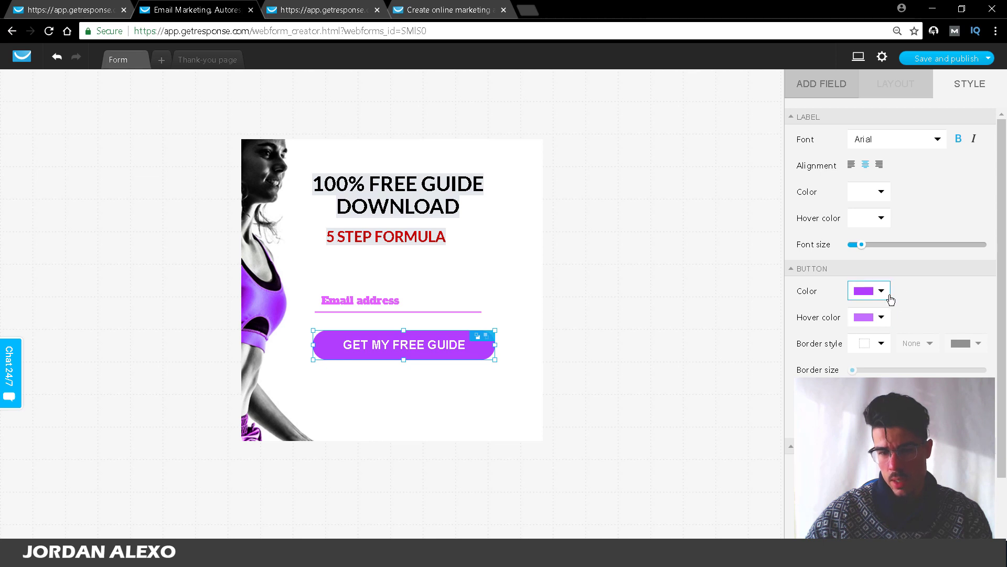
click(616, 334)
click(434, 349)
click(434, 349)
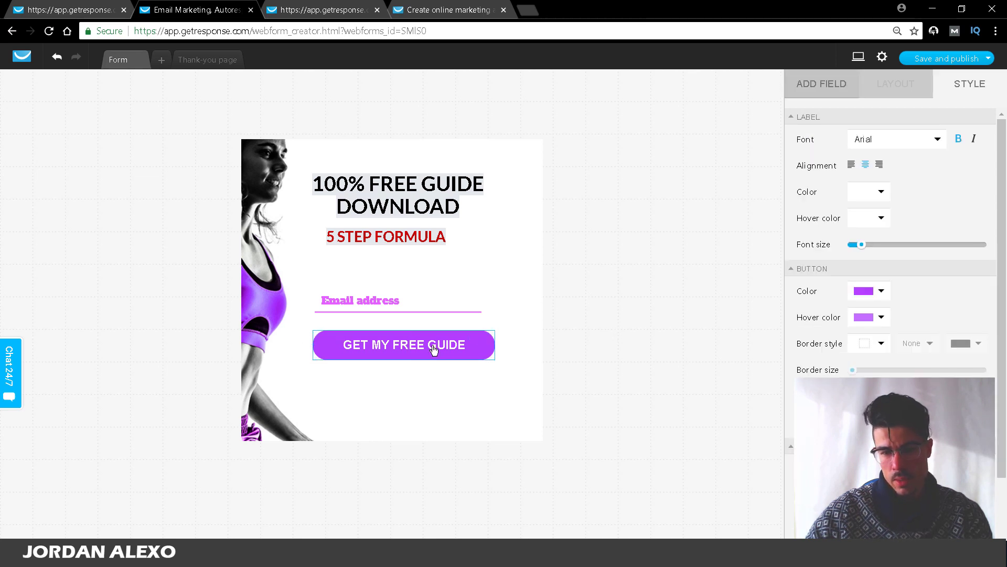
Step: Change the button background colour to red
click(869, 291)
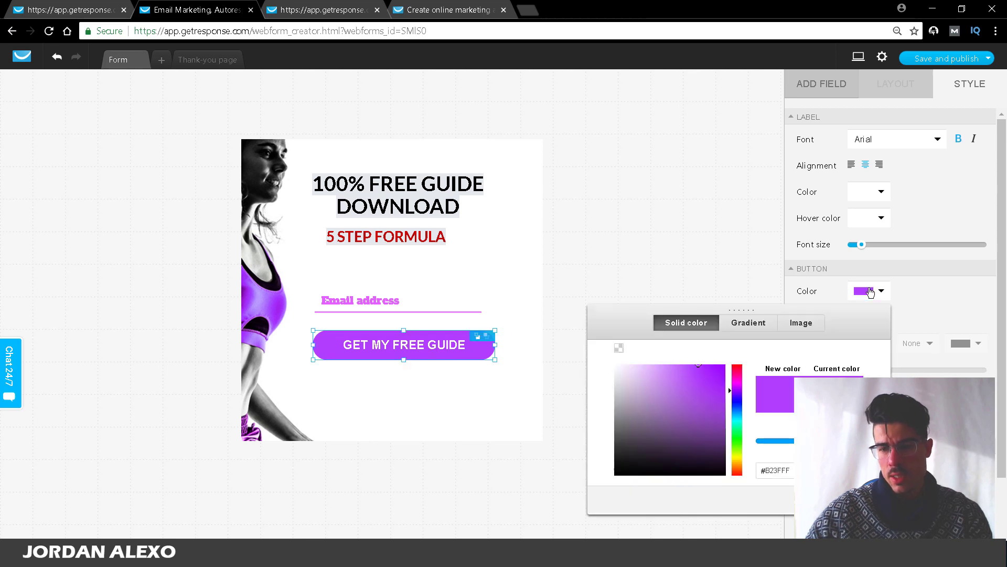
click(738, 441)
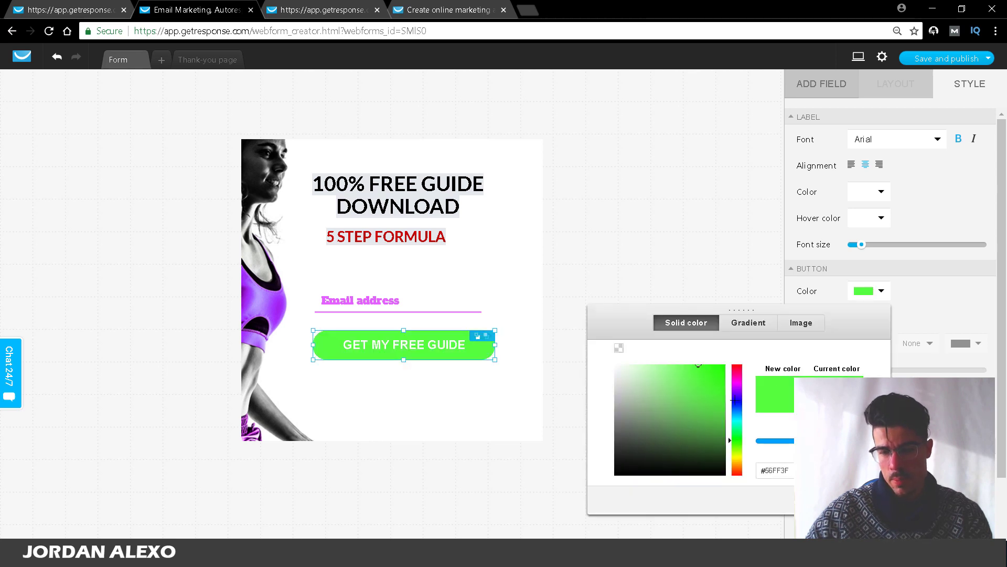
click(900, 322)
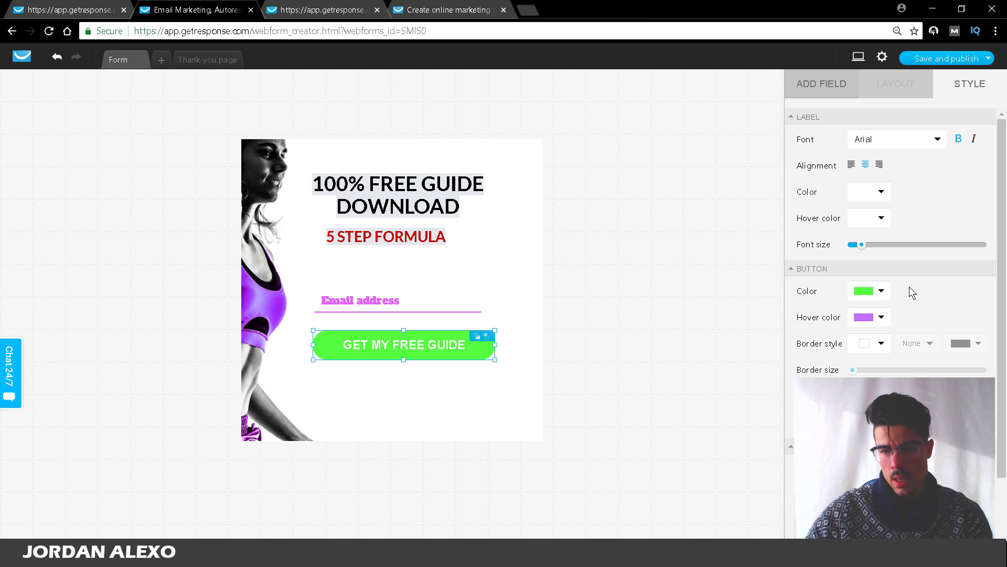
click(878, 293)
click(737, 366)
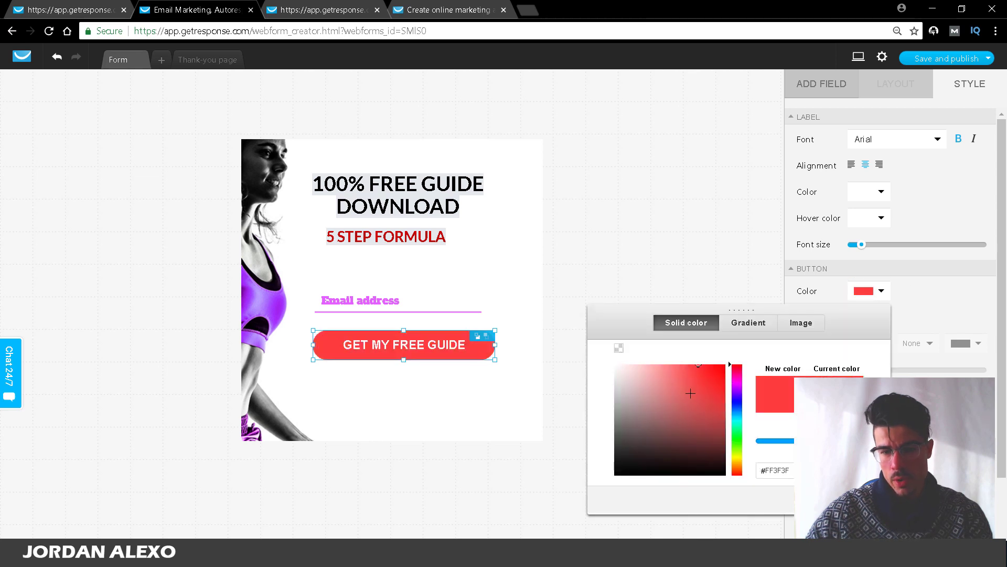
click(933, 315)
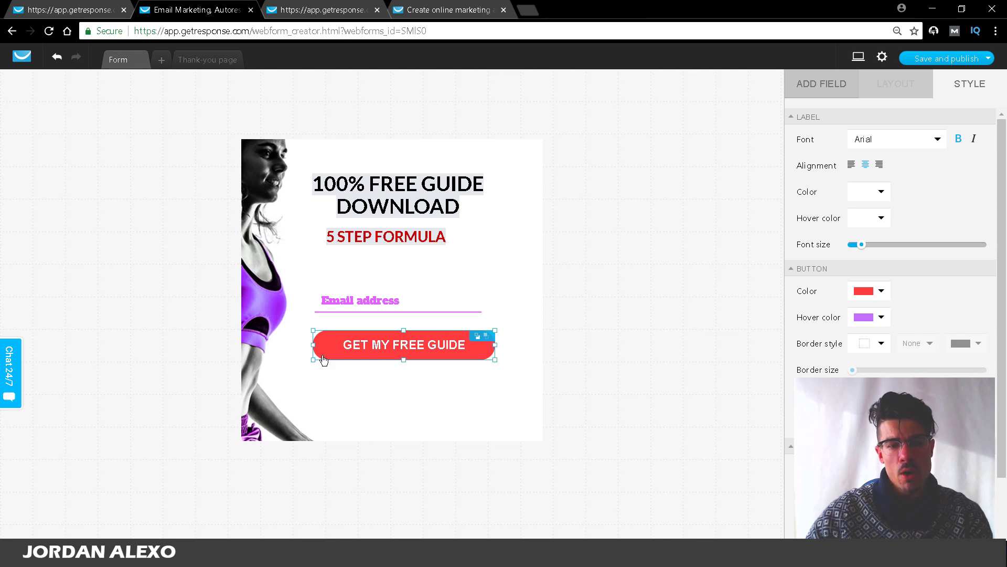
Step: Set the button's hover colour to pure red (#FF0000)
click(881, 317)
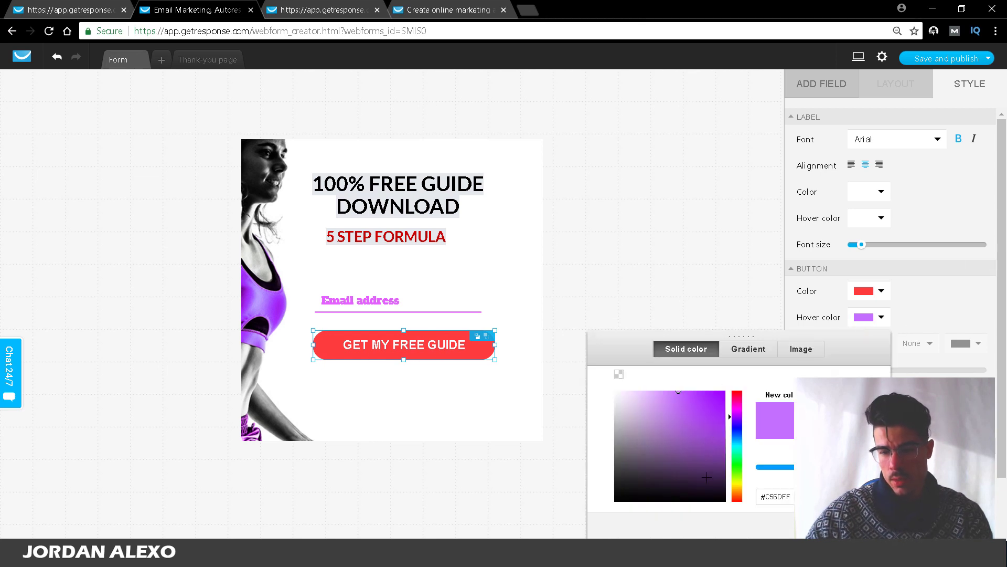
click(725, 391)
drag(733, 383, 736, 360)
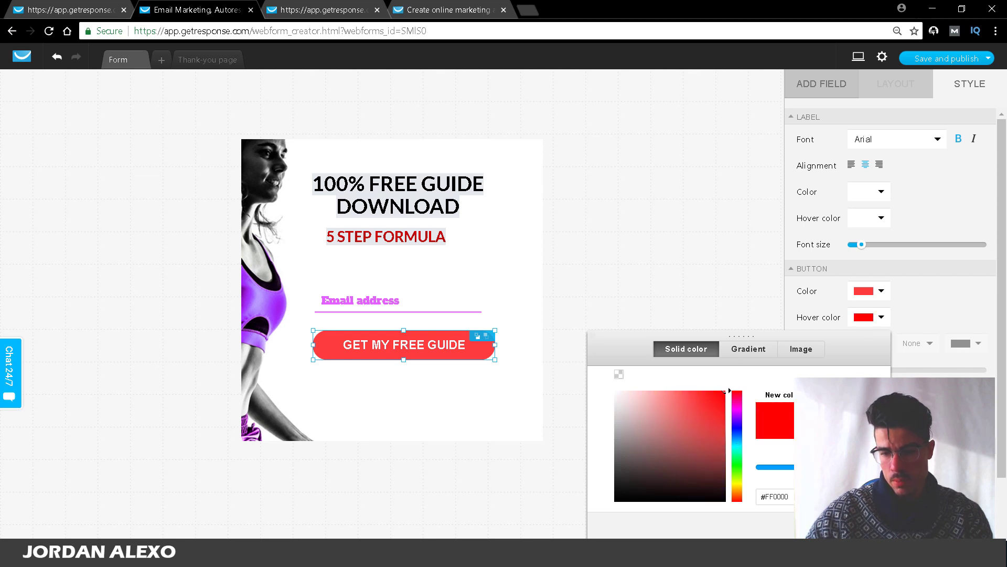
click(860, 525)
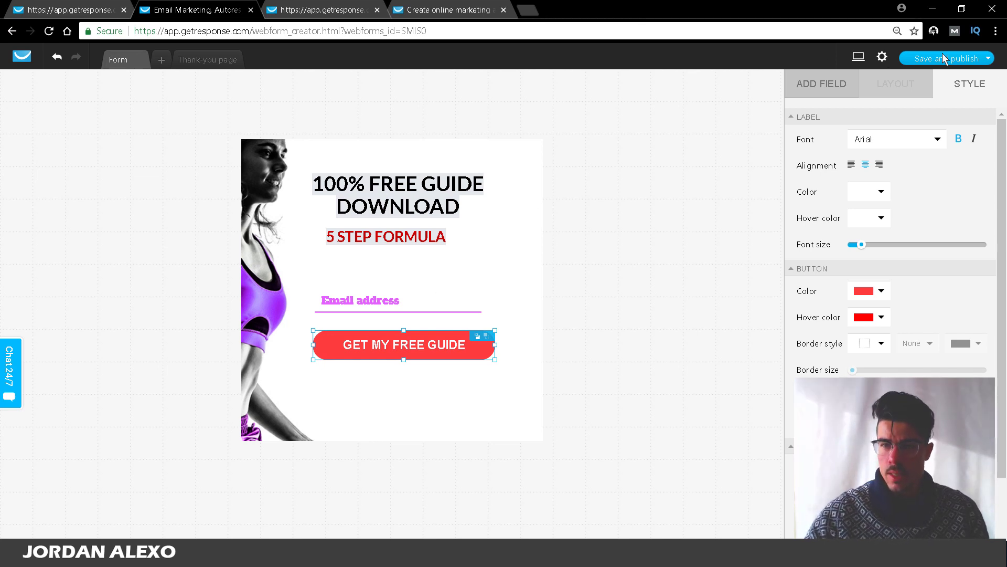
Step: Choose paleo_diet_for_beginners as the form's contact list in form settings and save
click(883, 58)
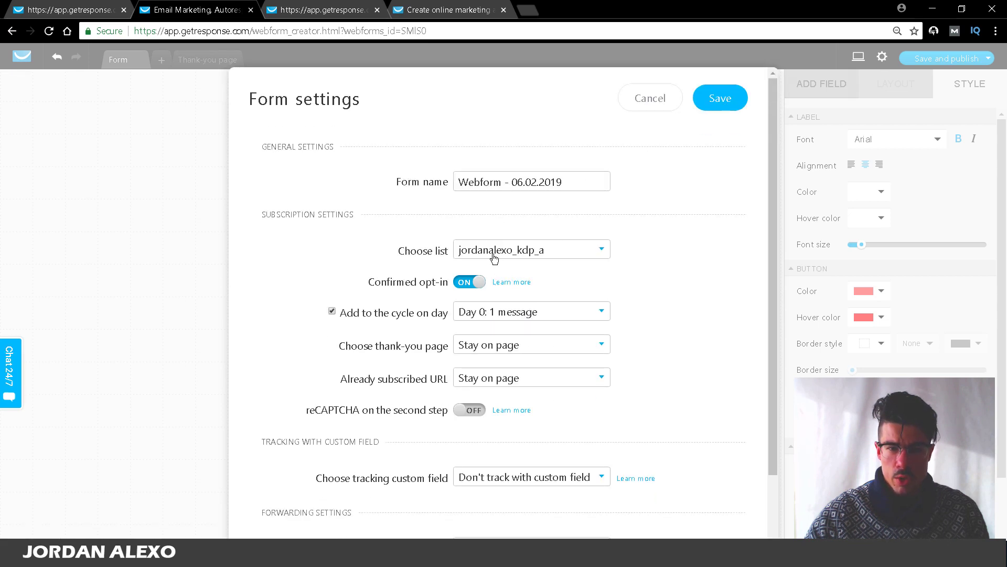
click(494, 256)
click(630, 101)
click(634, 103)
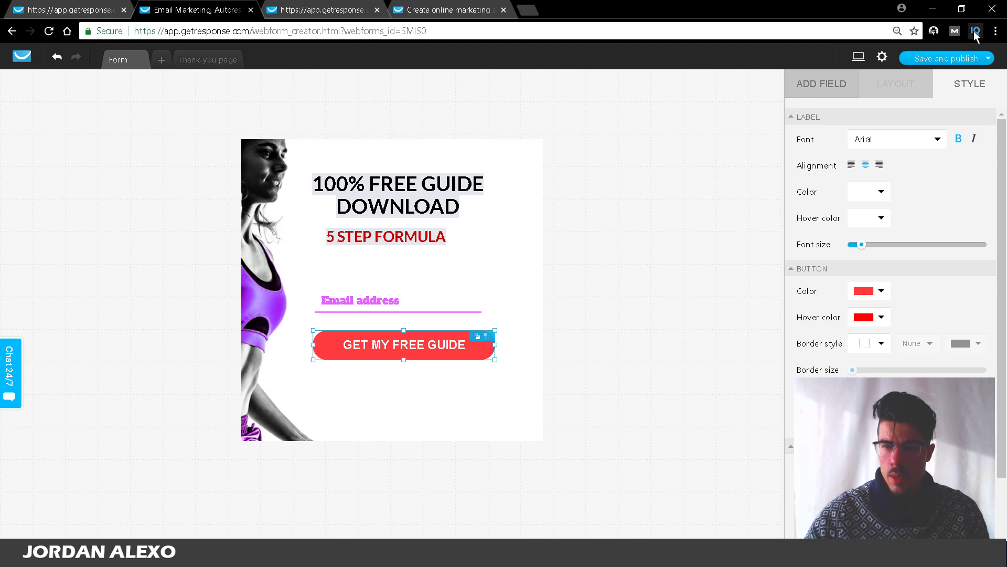
click(653, 239)
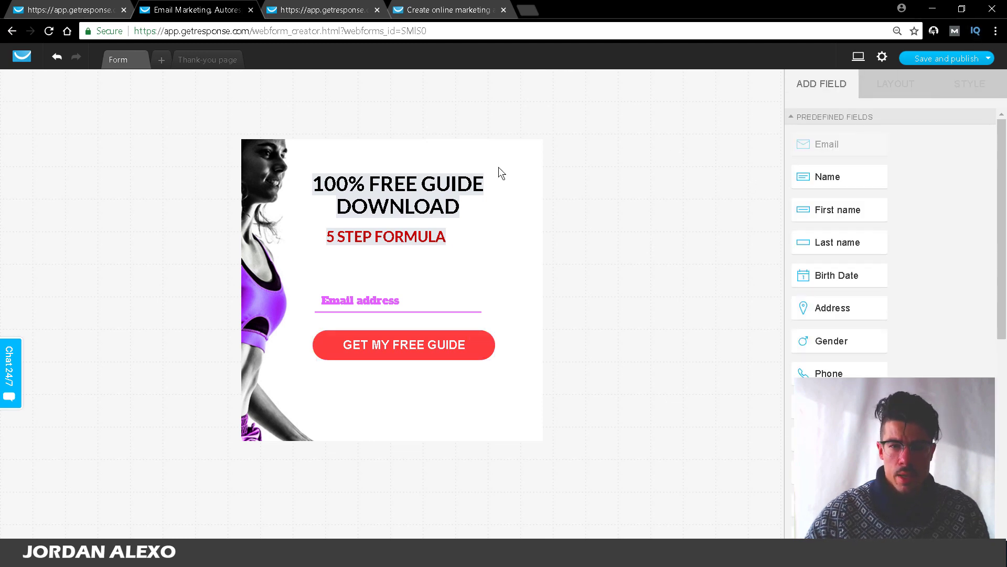
click(883, 58)
click(519, 249)
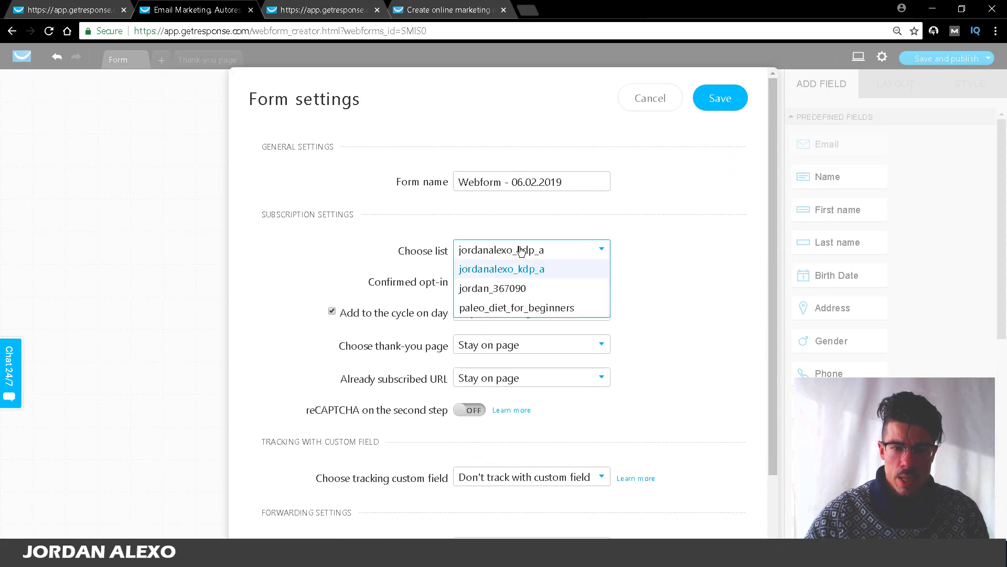
click(519, 308)
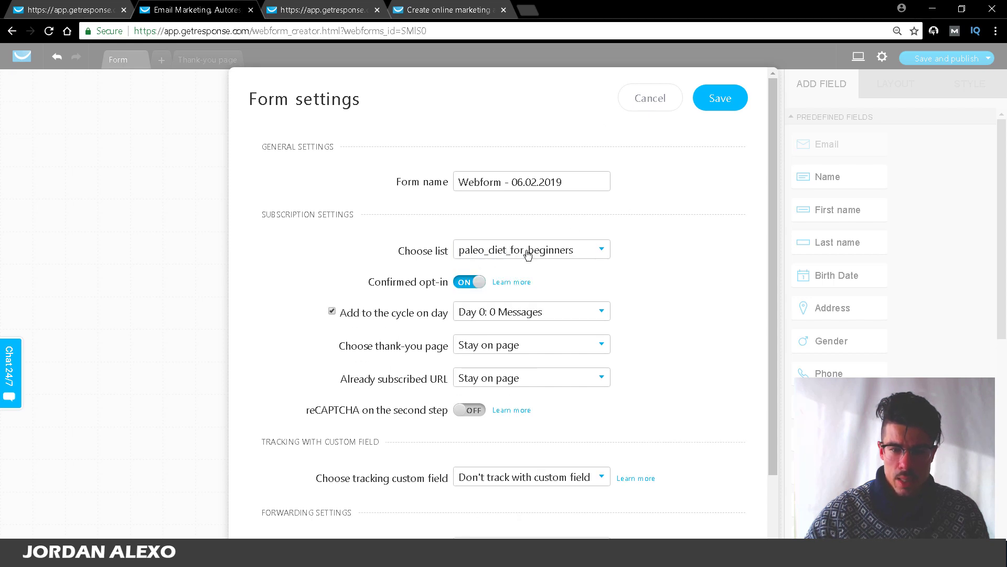
click(708, 106)
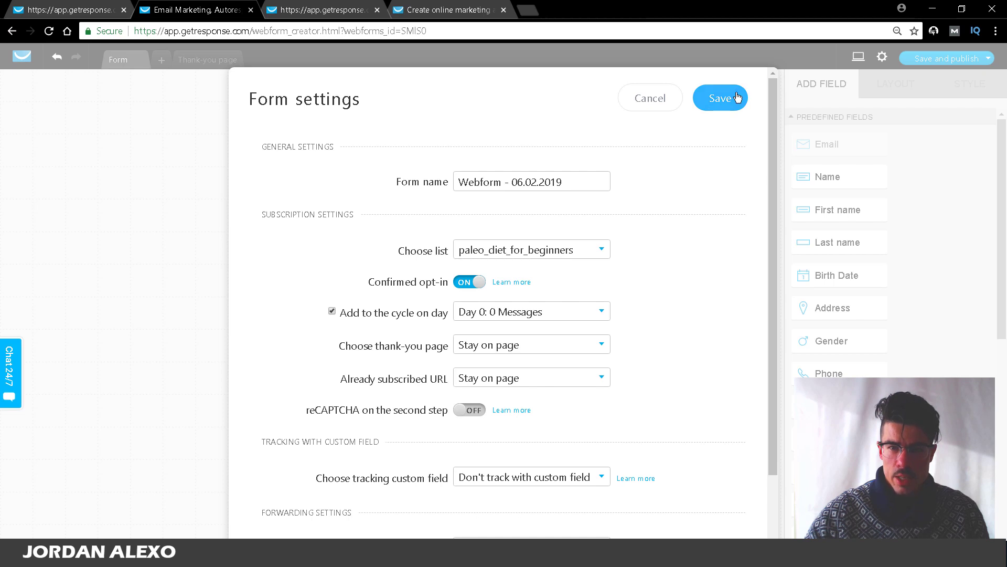
Step: Save and publish the webform, select its JavaScript embed code, and go to the free-trial page tab
mouse_move(947, 63)
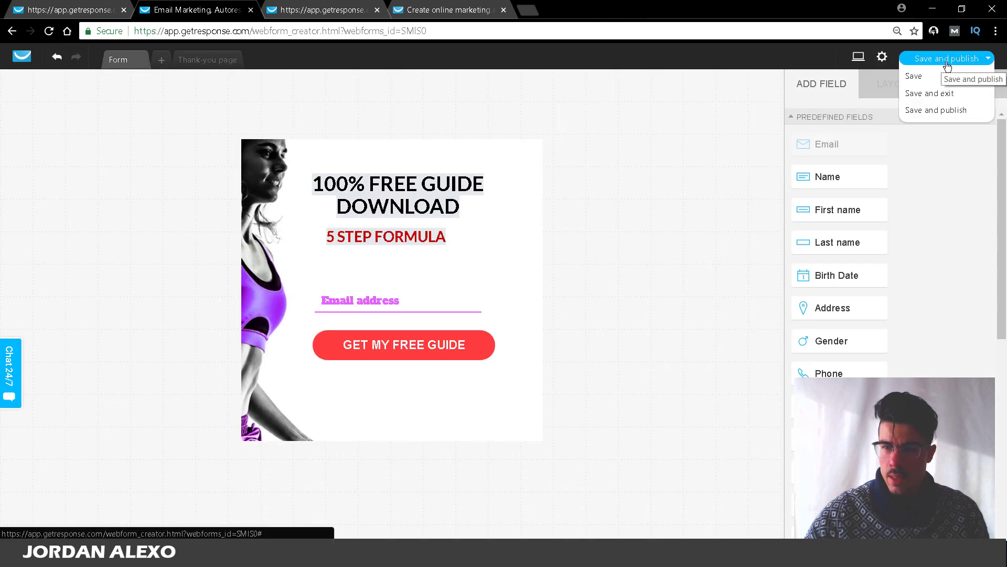
click(936, 112)
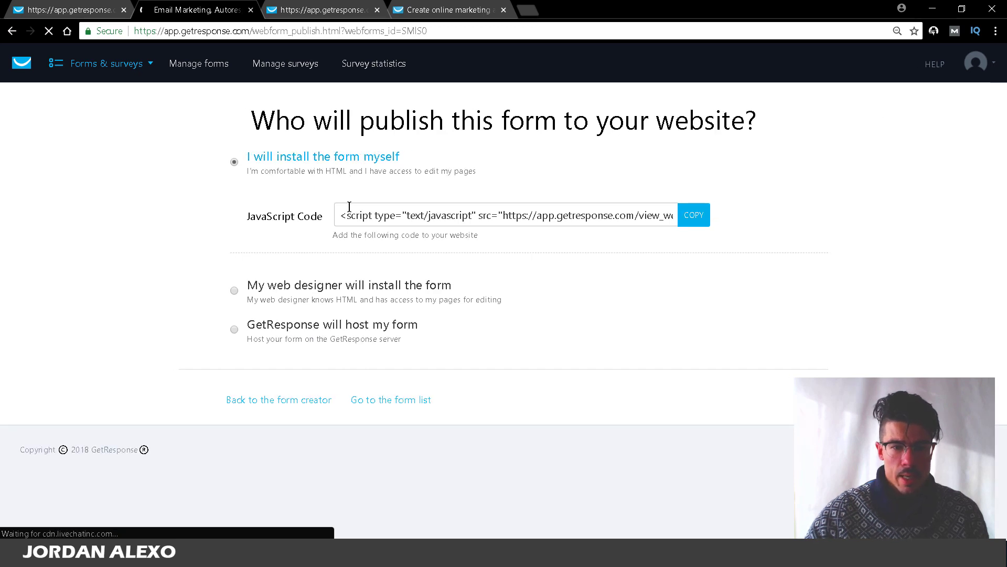
click(352, 216)
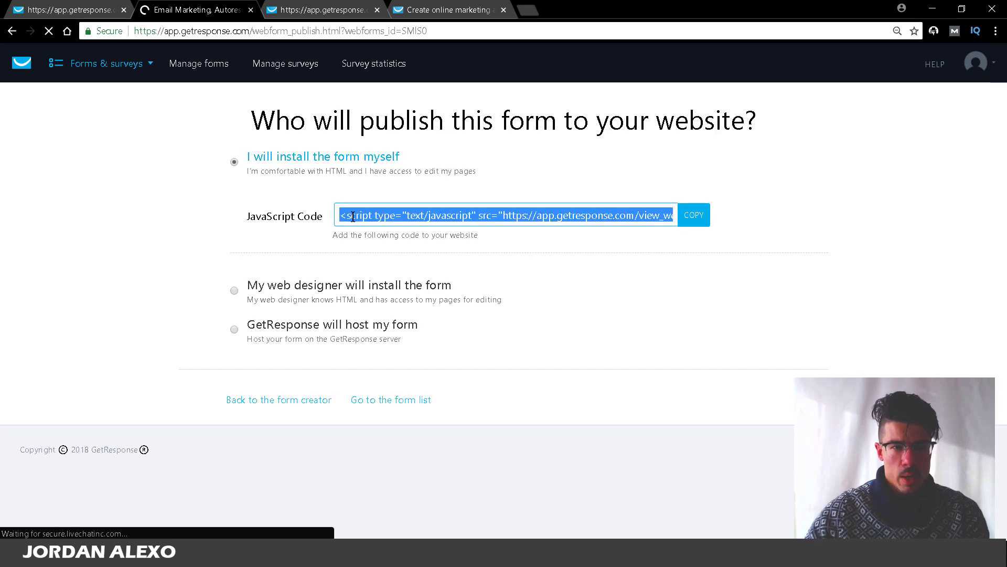
click(441, 10)
click(432, 30)
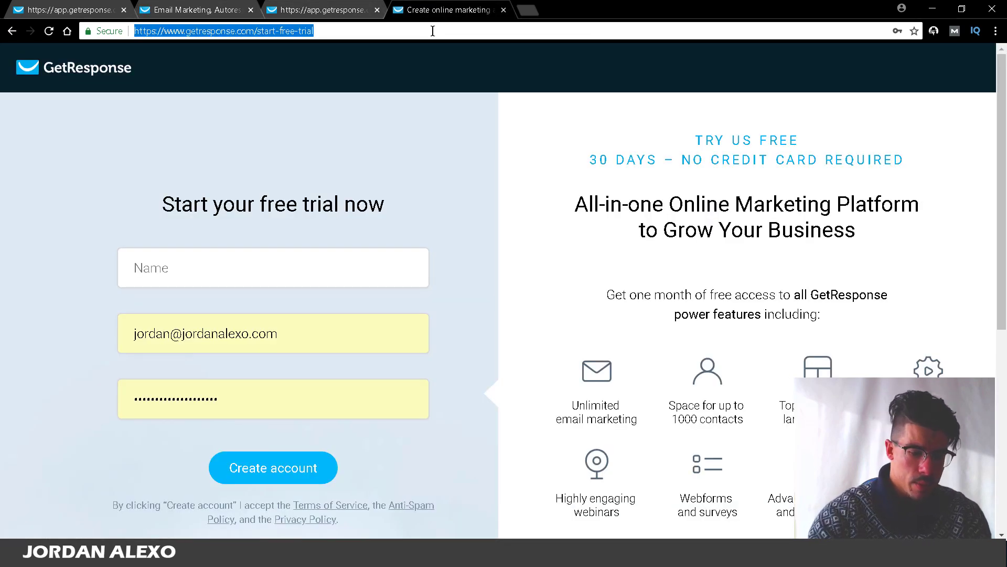
Step: Go to the author's website domain and scroll through its homepage
text(JORDANALE)
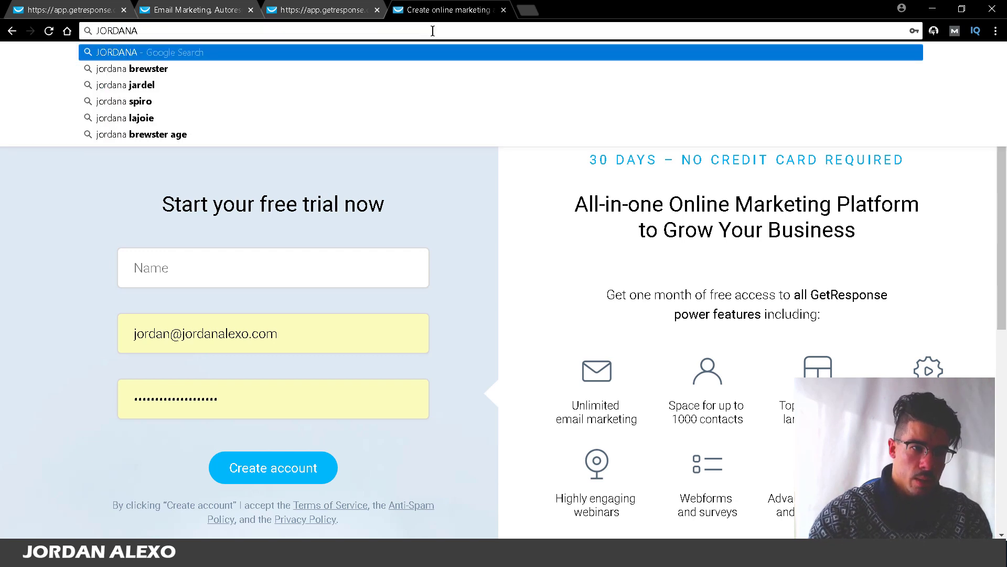
text(XO.COM)
key(Return)
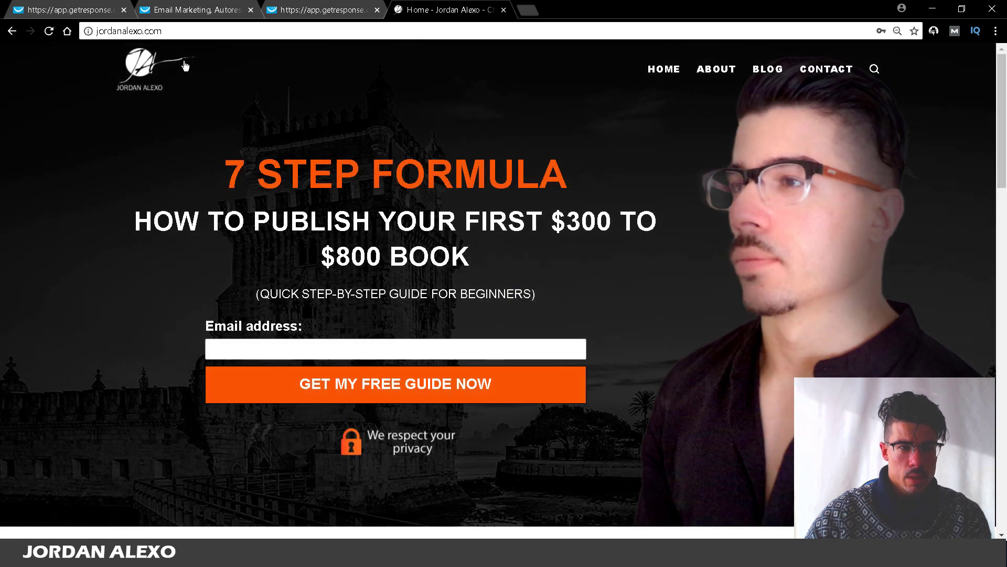
scroll(608, 91, down, 6)
scroll(164, 92, up, 4)
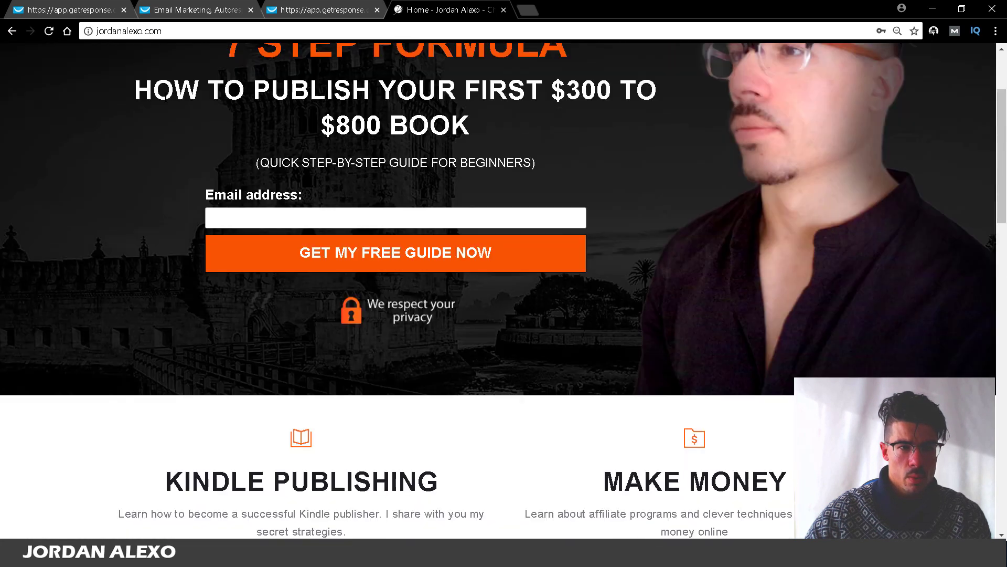
scroll(681, 68, down, 10)
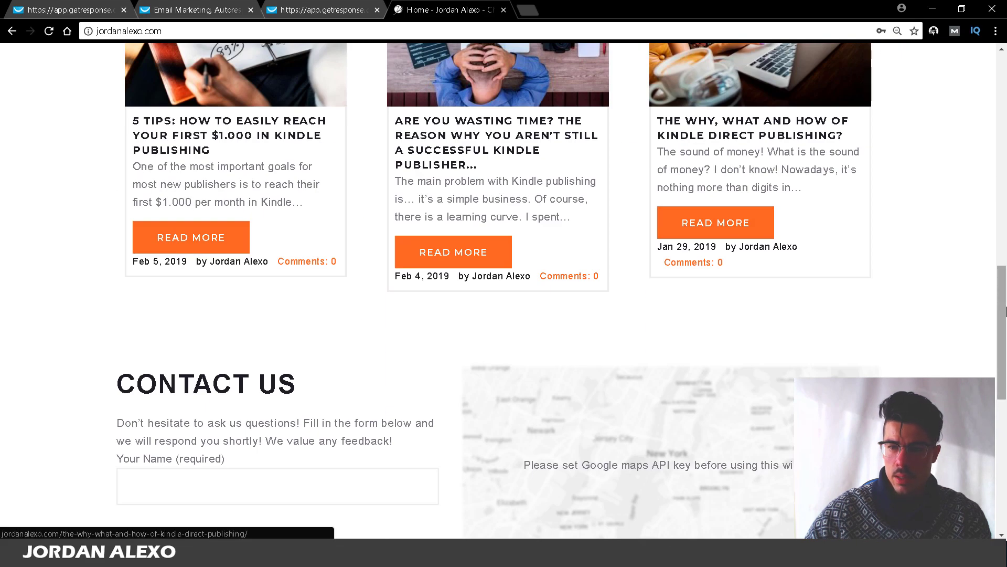
drag(1002, 304, 1002, 84)
Step: Add /wp-admin to the site address to reach the WordPress login page
click(431, 32)
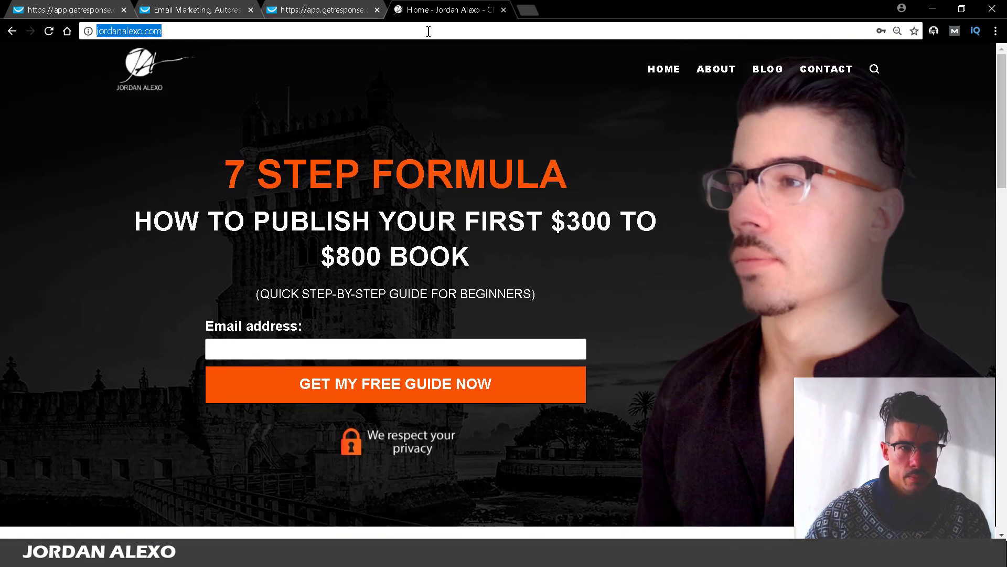
click(431, 32)
text(/WP.A)
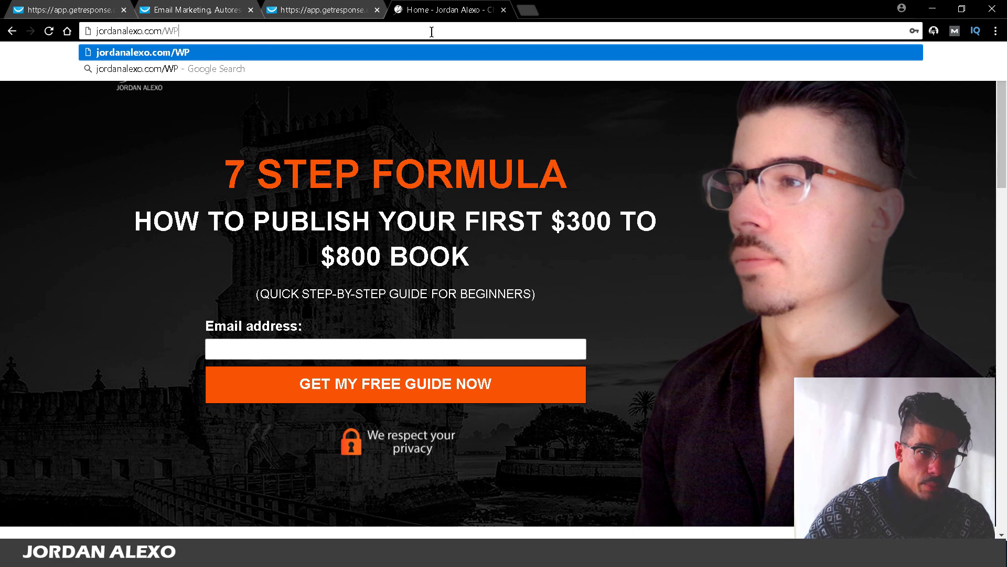
key(BackSpace)
key(BackSpace)
text(-ADMI)
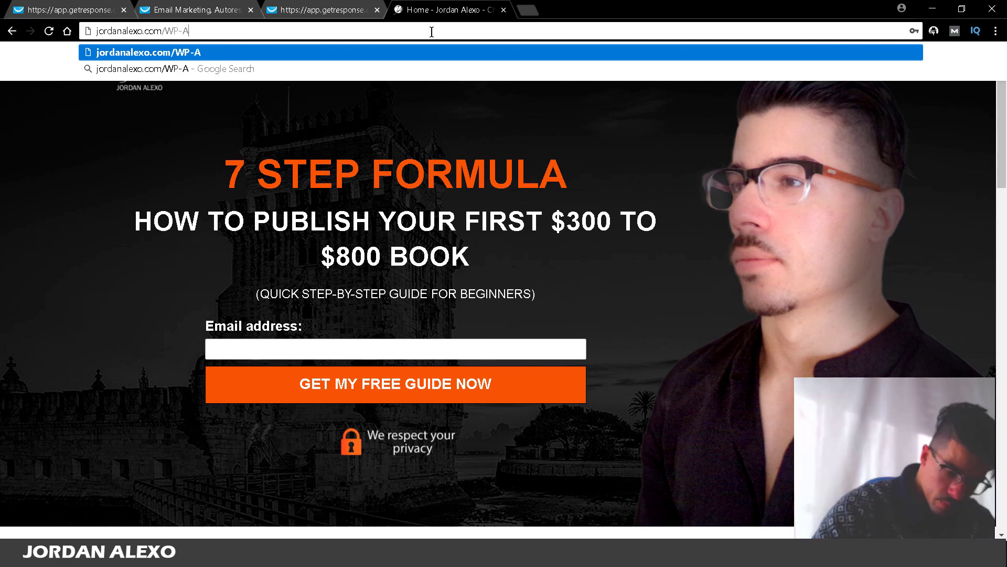
text(N)
key(Return)
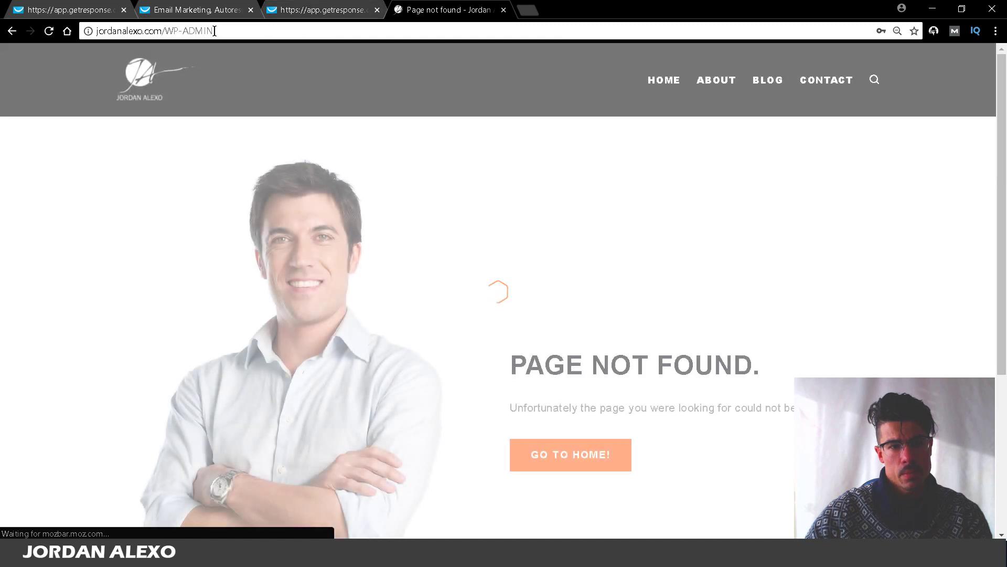
drag(165, 32, 250, 32)
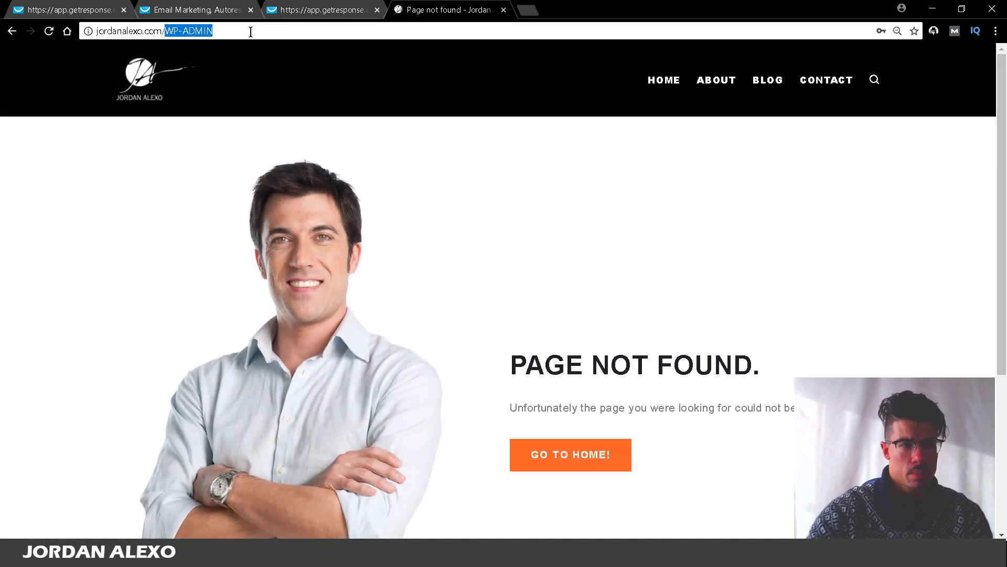
text(WP)
key(BackSpace)
key(BackSpace)
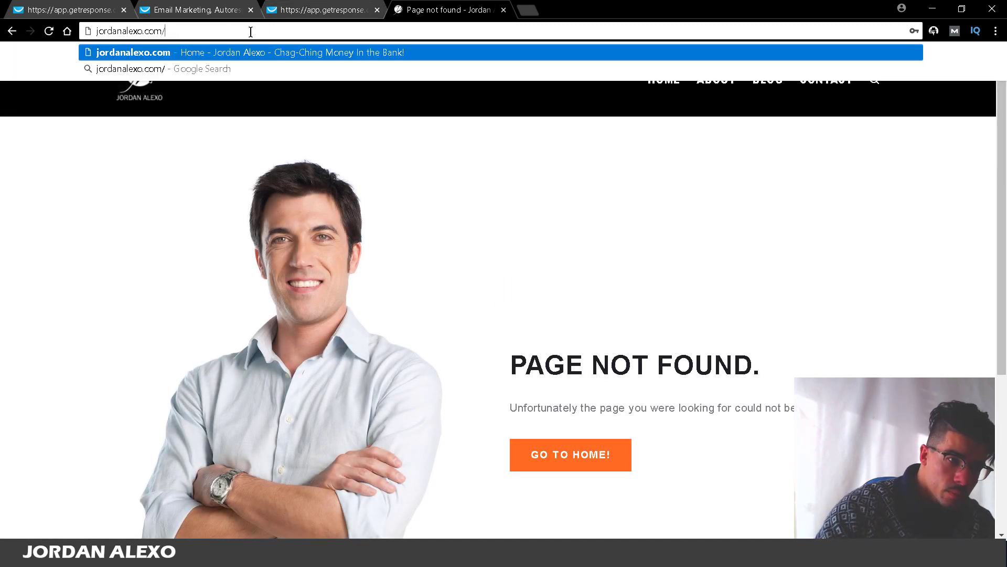
text(wp-admin)
key(Return)
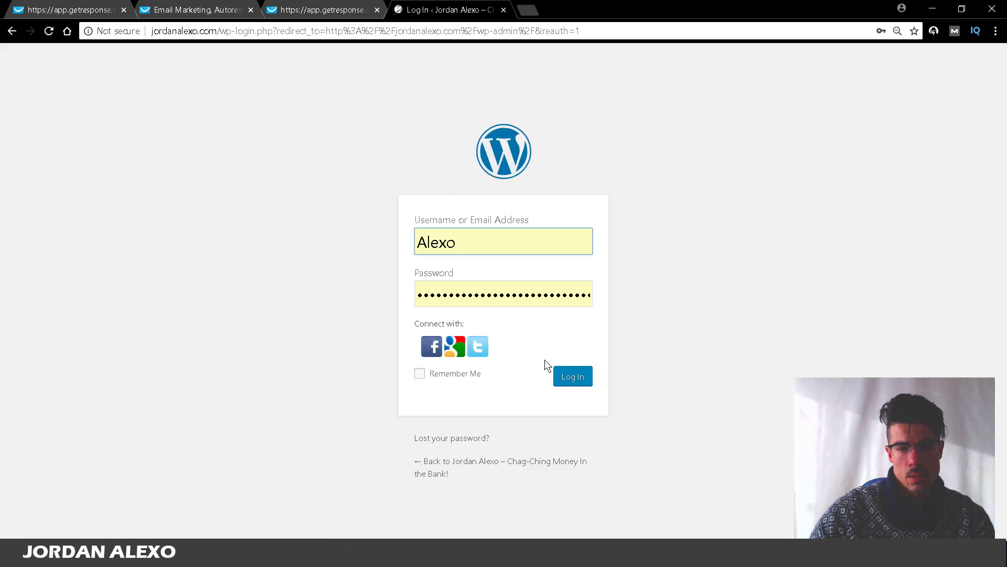
Step: Log in to WordPress admin and, back on the dashboard, reveal the Appearance menu
click(574, 376)
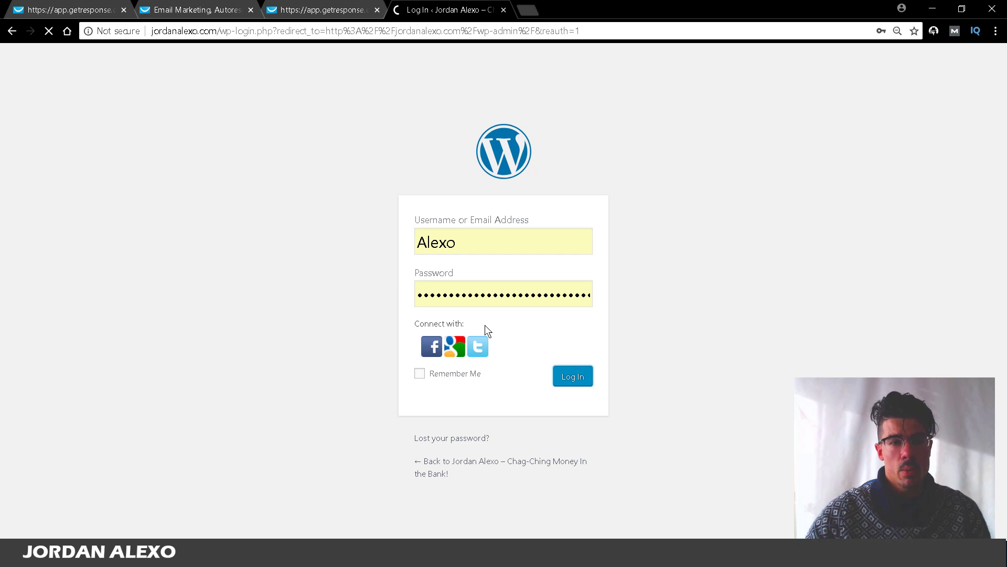
click(362, 9)
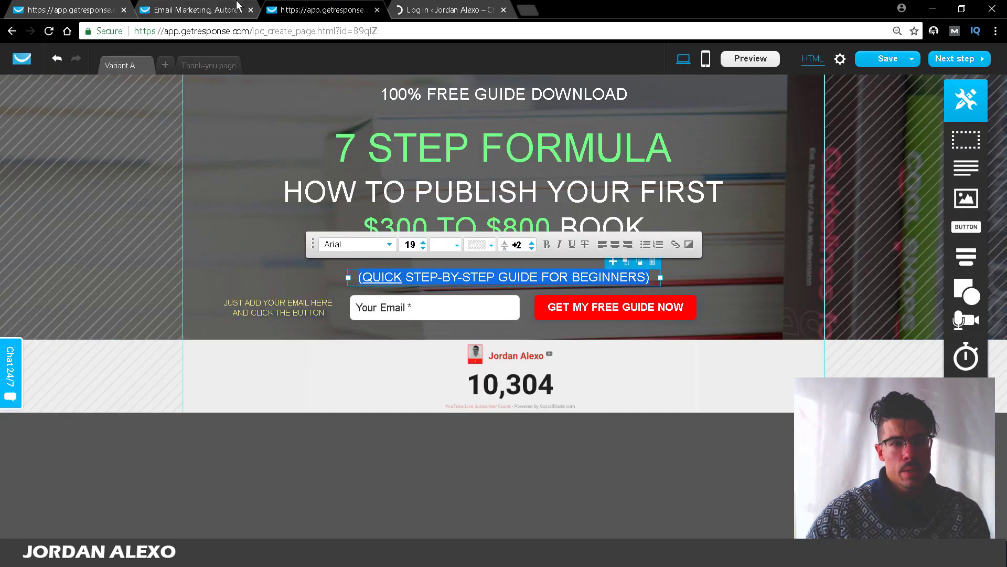
click(236, 5)
click(418, 4)
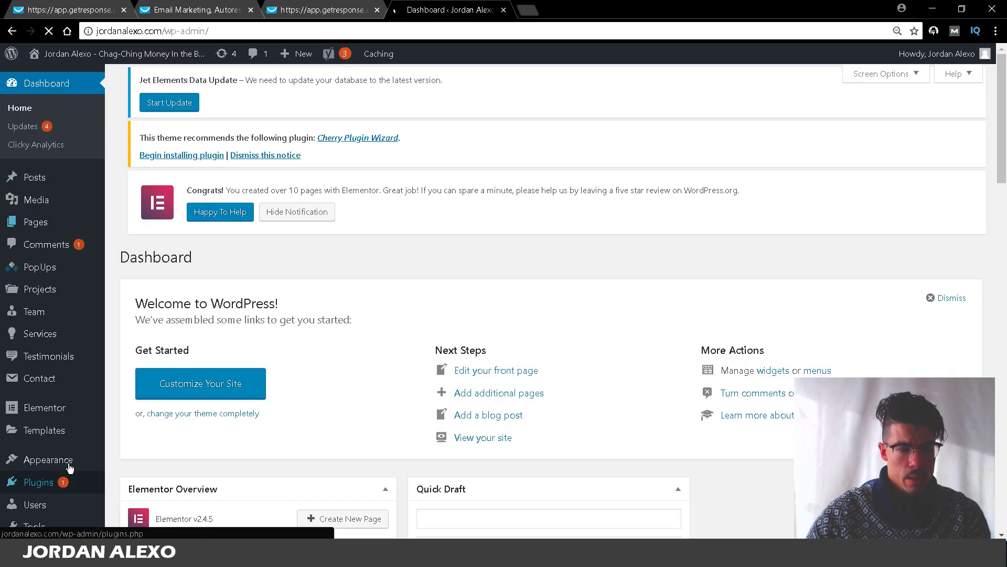
scroll(1004, 173, down, 5)
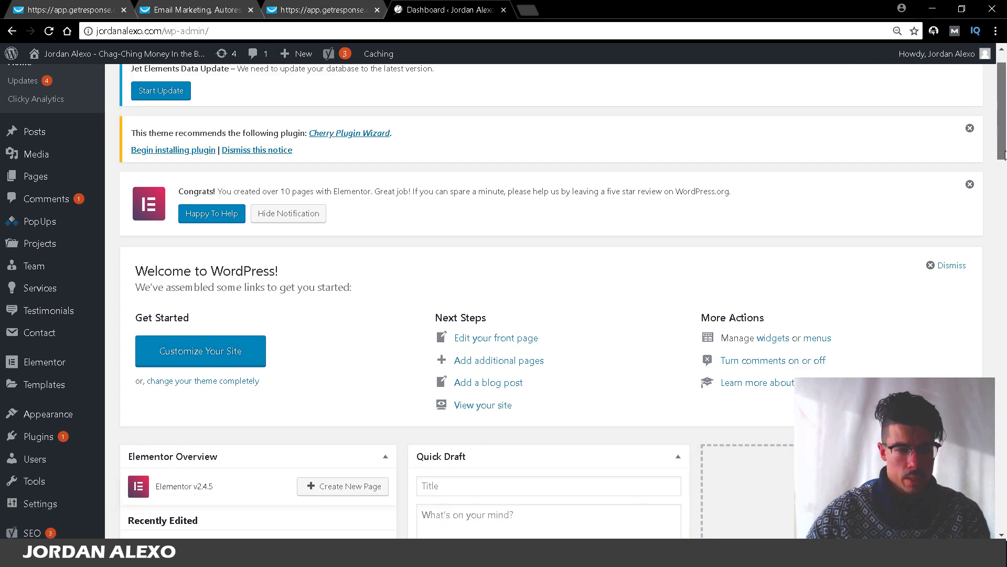
mouse_move(46, 348)
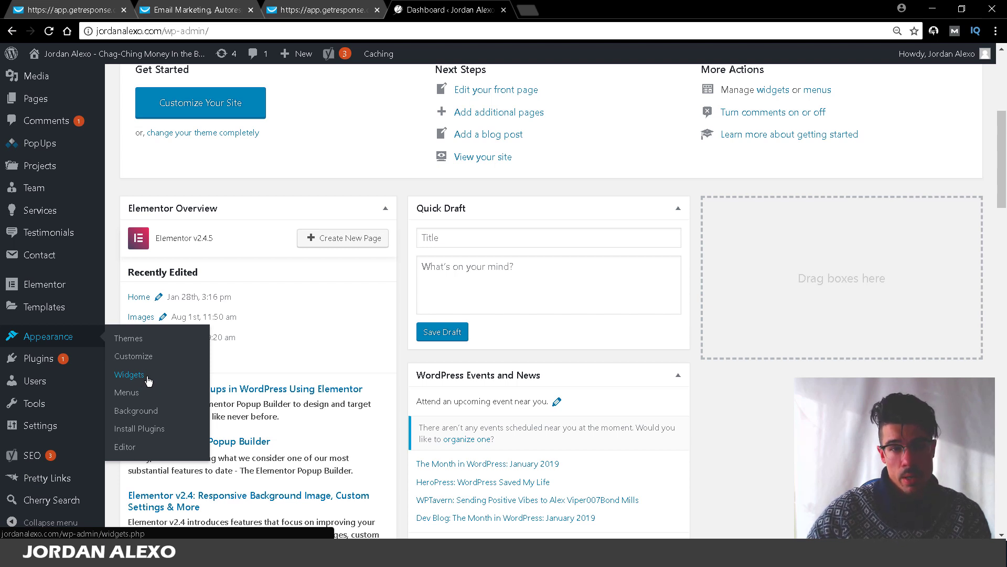
click(129, 375)
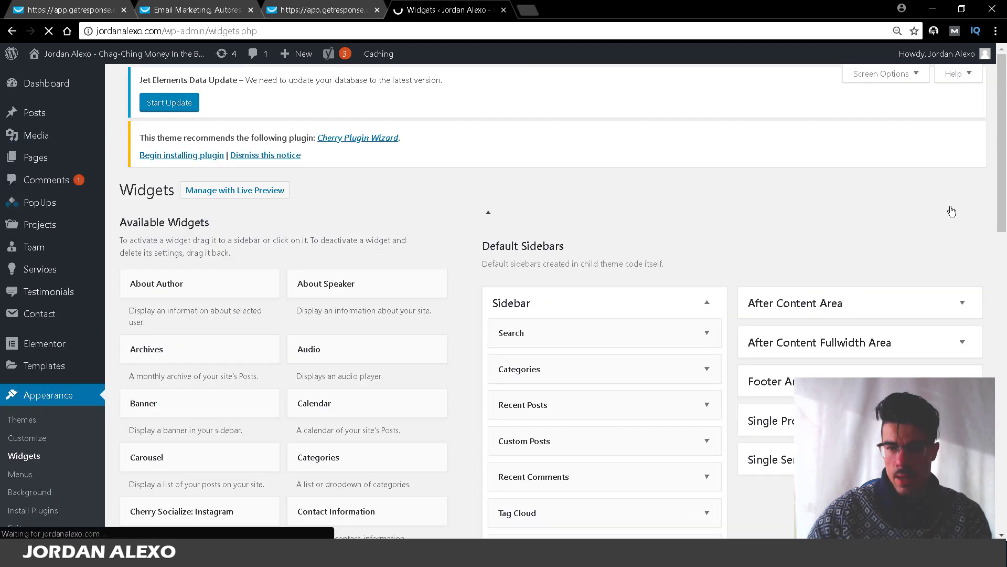
scroll(1002, 223, down, 3)
scroll(1002, 223, down, 2)
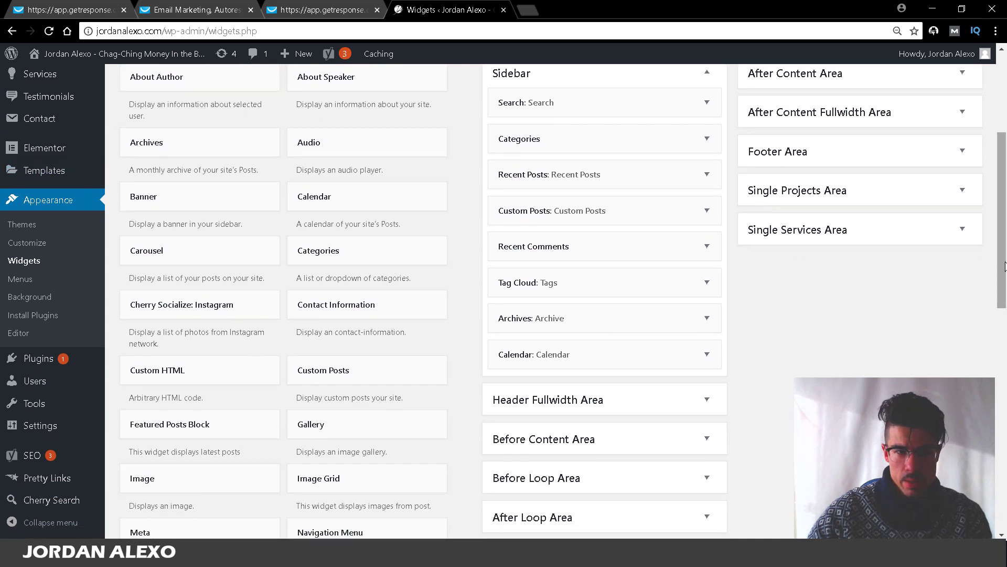
drag(1003, 237, 1004, 411)
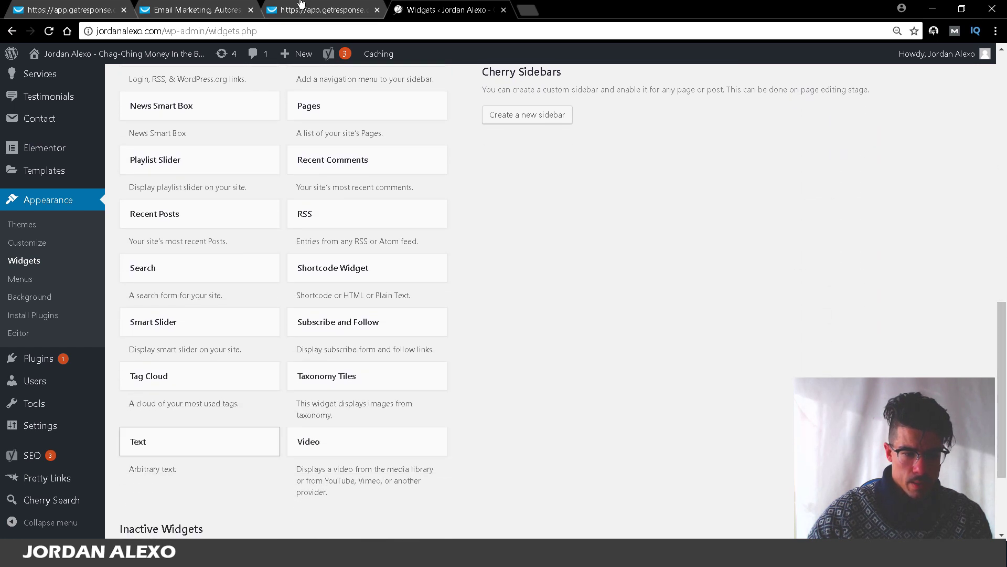
drag(303, 5, 659, 162)
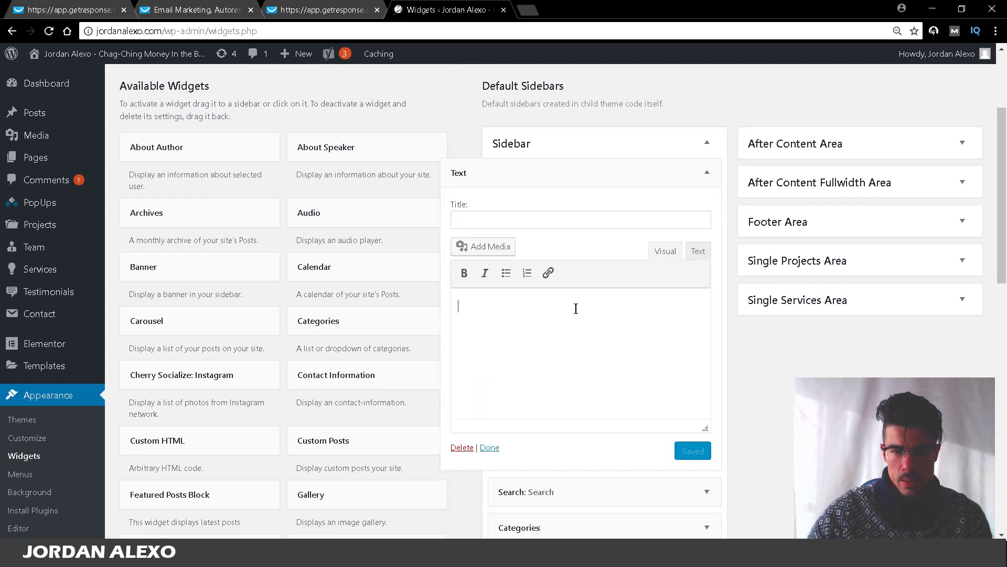
click(697, 254)
click(678, 368)
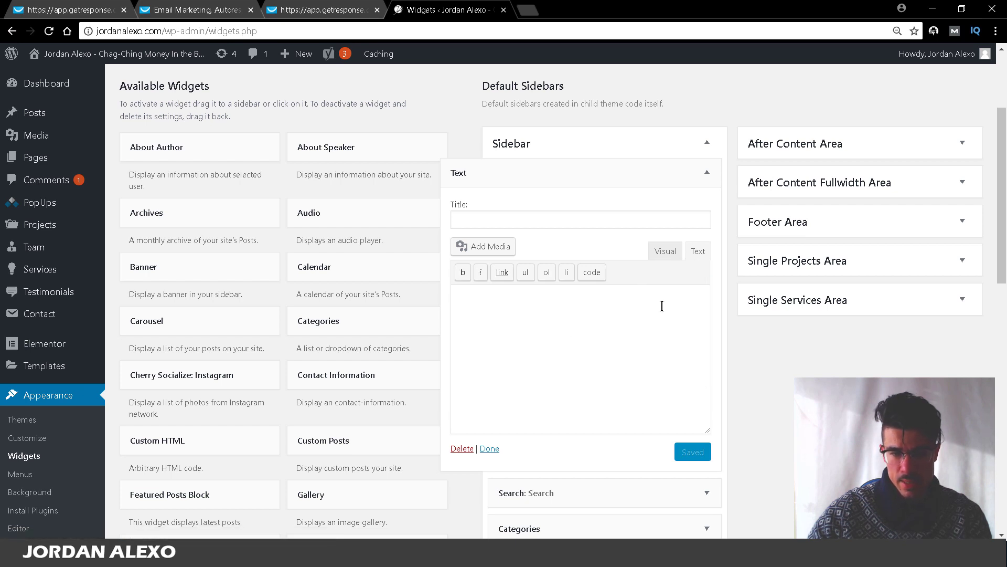
text(<script type="text/javascript" src="https://app.getresponse.com/view_webform_v2.js?u=zCohp&webforms_id=SMlS0"></script>)
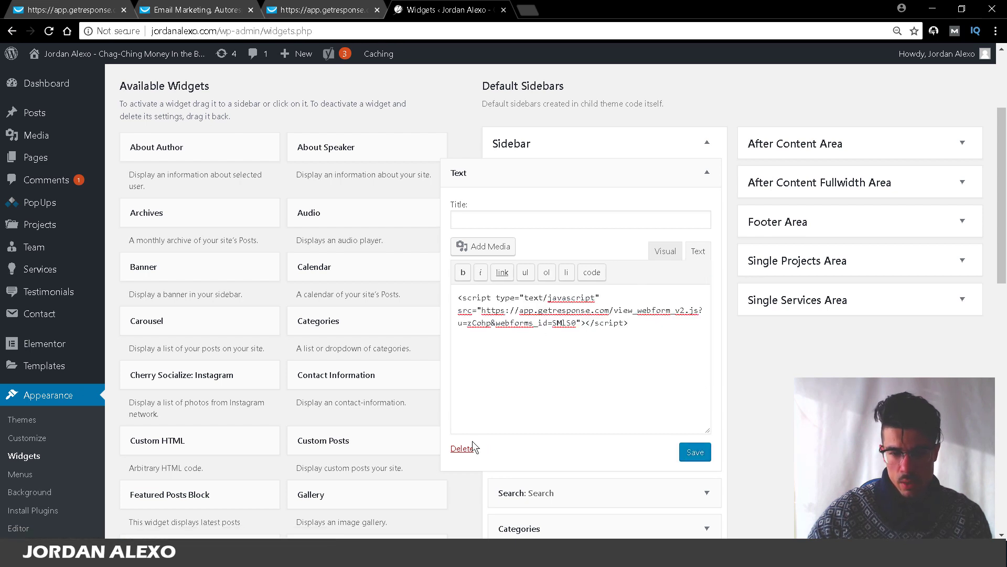
click(463, 451)
click(717, 165)
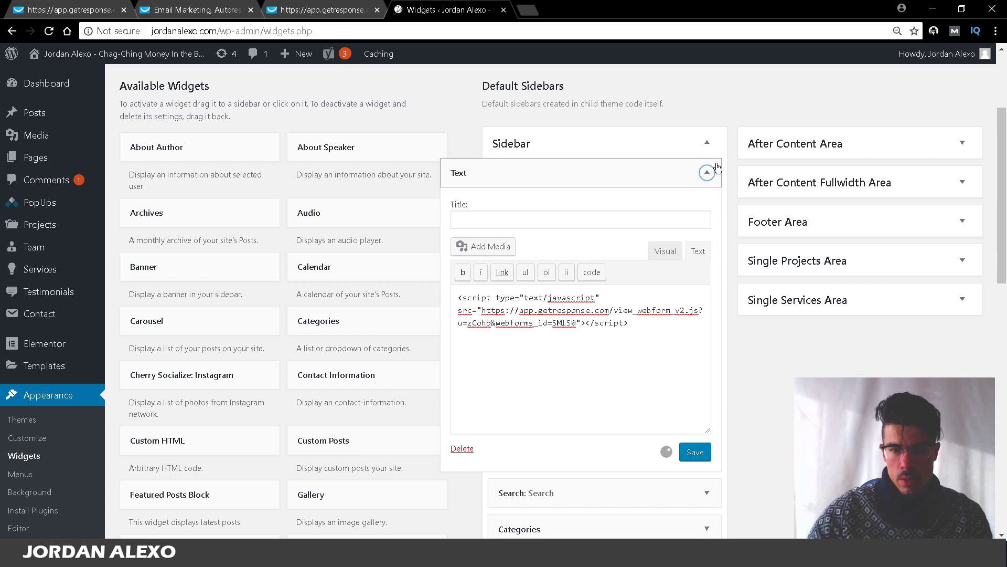
mouse_move(35, 110)
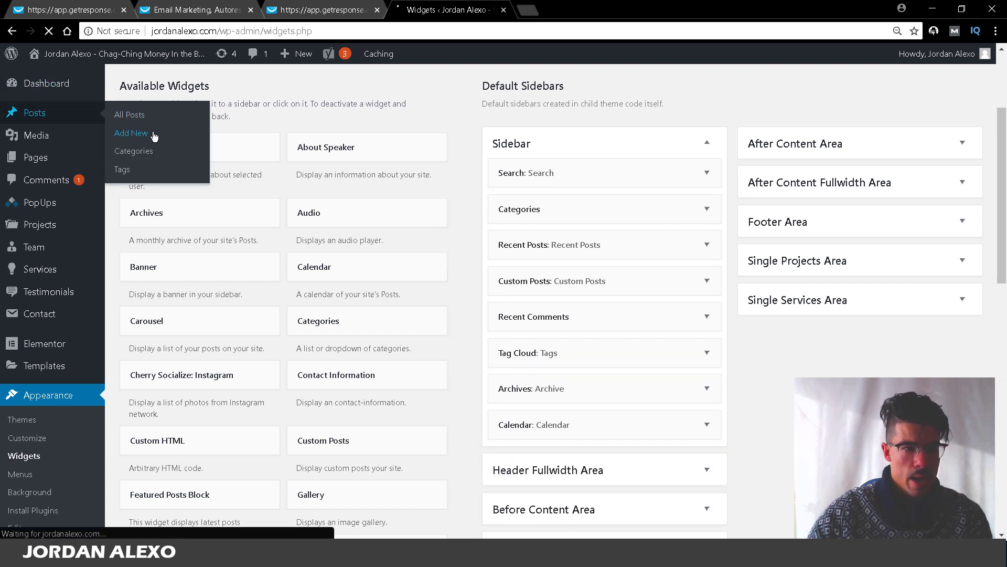
Step: Create a new post and paste the GetResponse webform embed code into its body
click(40, 172)
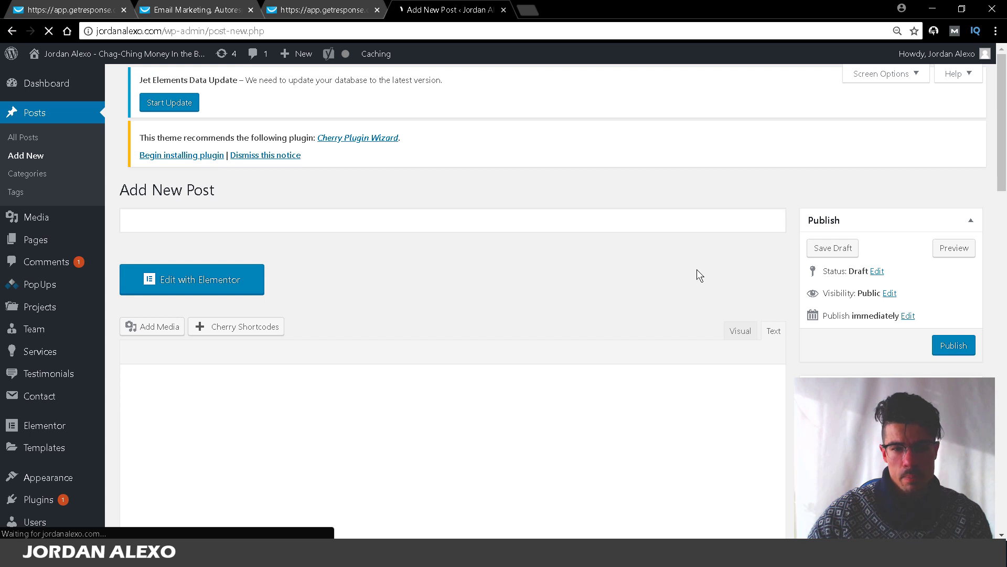
scroll(724, 111, down, 4)
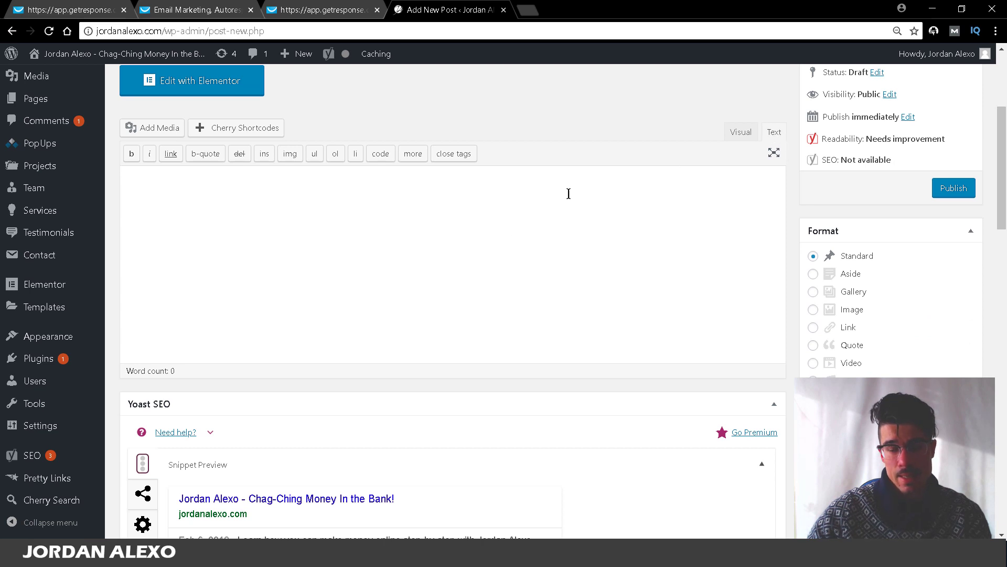
click(717, 193)
text(<script type="text/javascript" src="https://app.getresponse.com/view_webform_v2.js?u=zCohp&webforms_id=SMlS0"></script>)
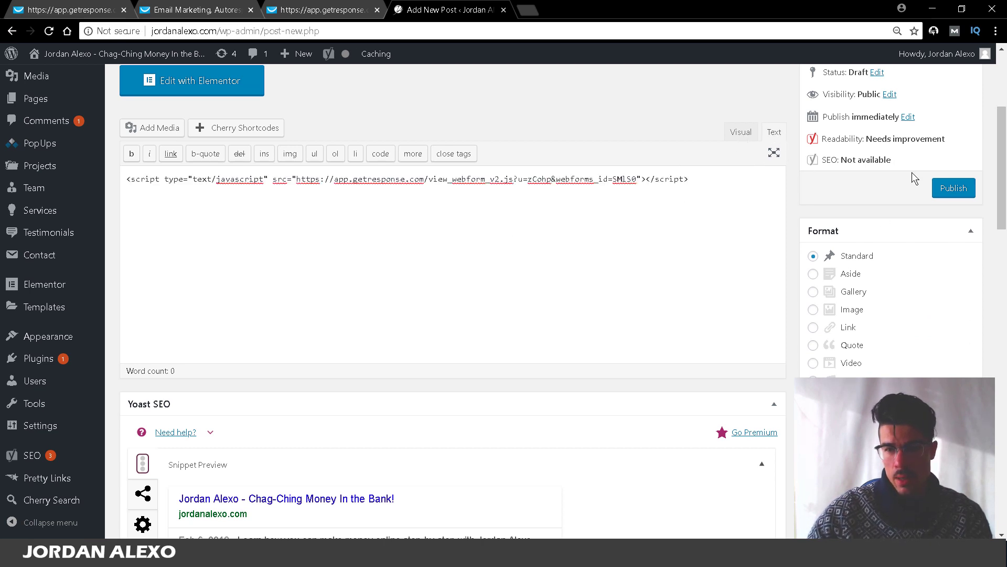
scroll(912, 172, down, 6)
drag(1003, 221, 1004, 133)
Step: Preview the post to check the live sign-up form, then close the preview and the post
click(954, 84)
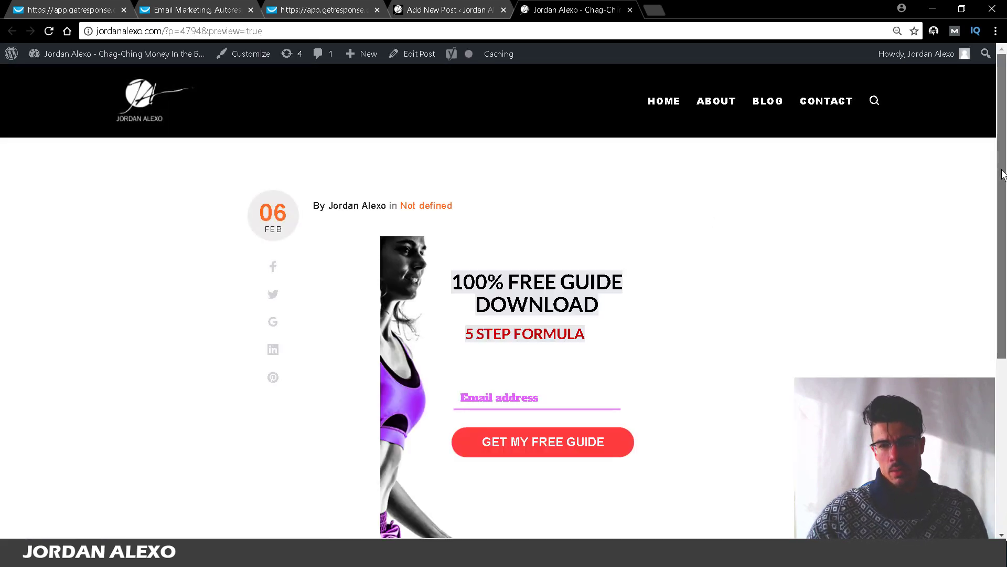
drag(1002, 173, 881, 247)
click(508, 235)
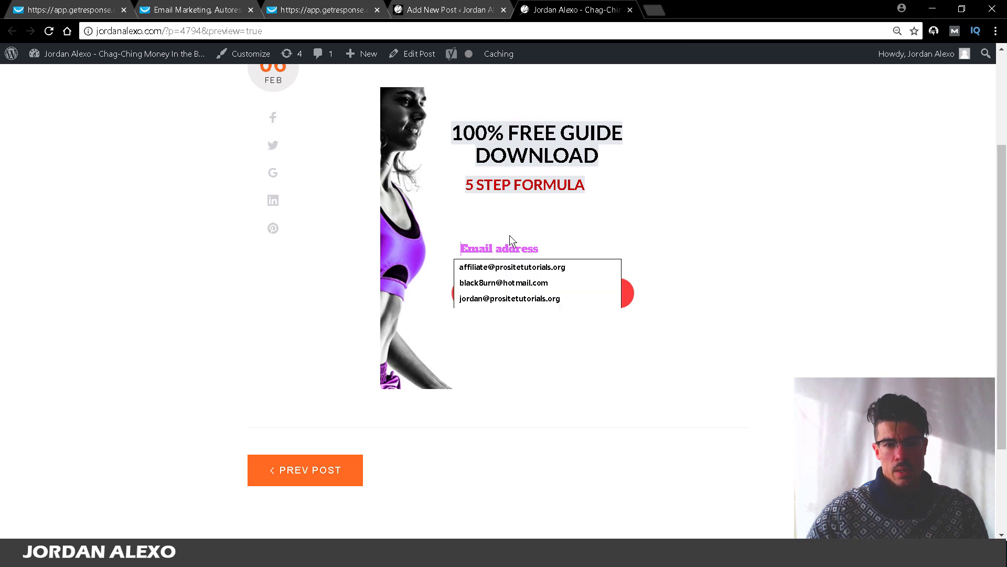
click(628, 9)
click(504, 9)
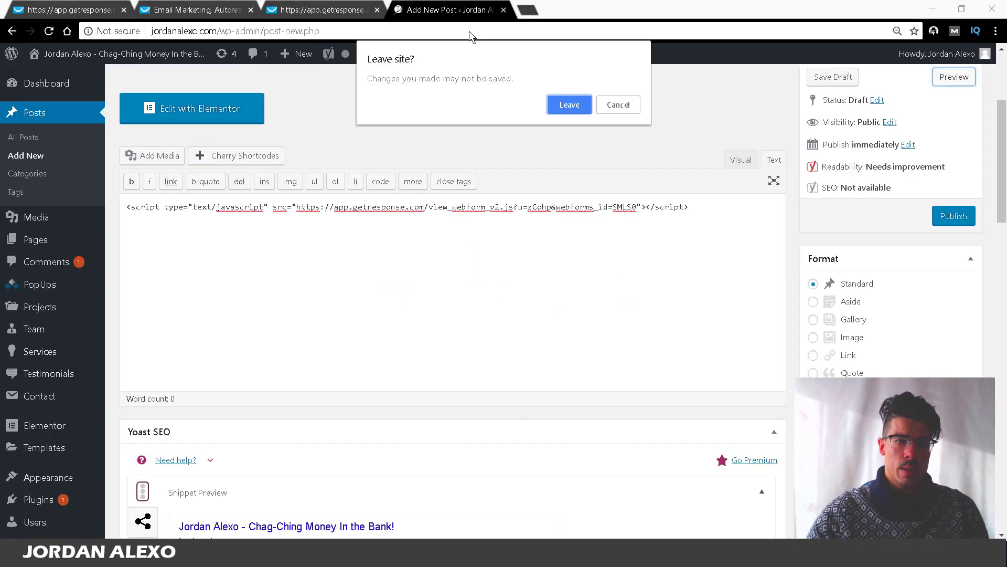
Step: Leave the unsaved WordPress post and preview the 7 STEP FORMULA landing page
click(567, 106)
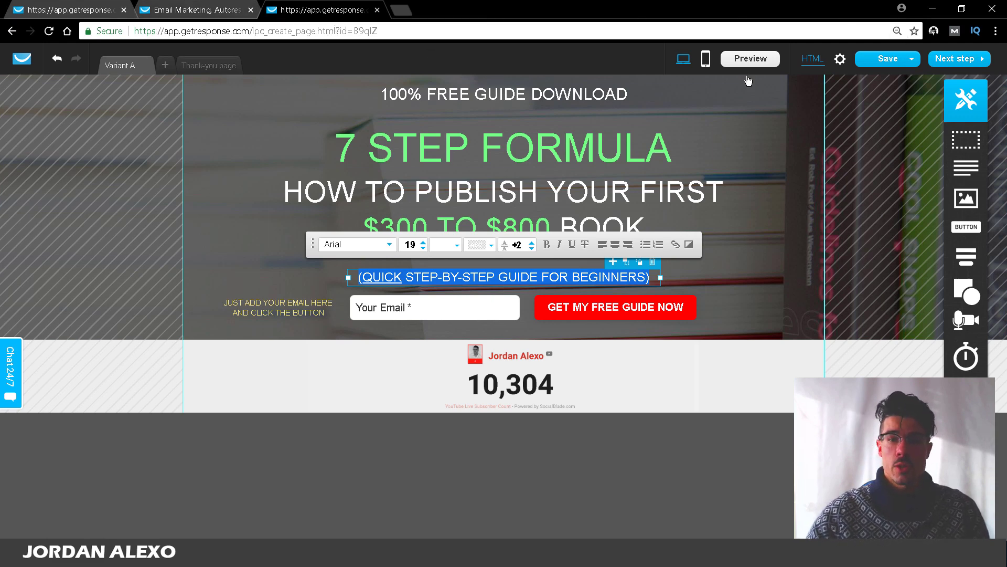
click(747, 59)
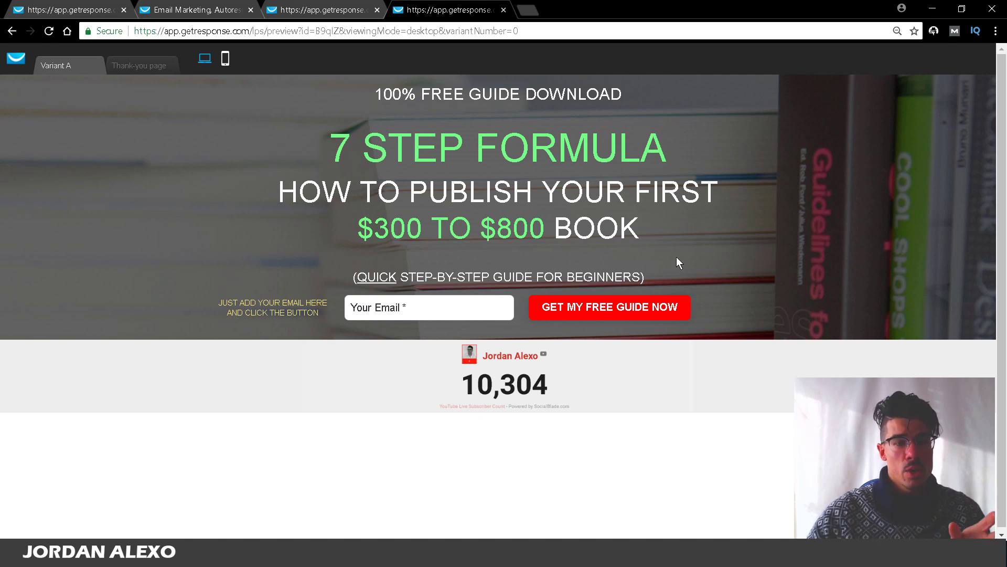
drag(255, 31, 132, 30)
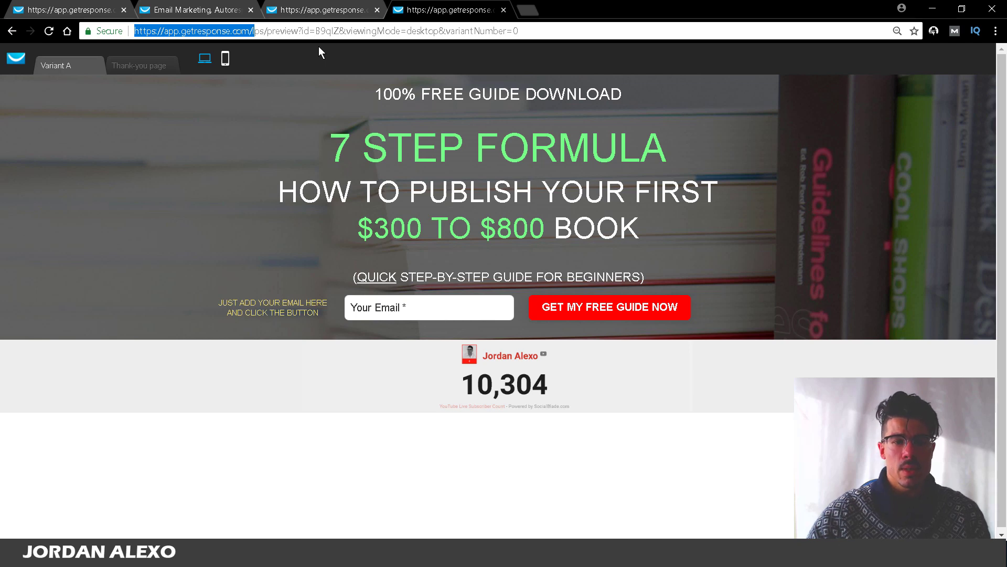
right_click(415, 10)
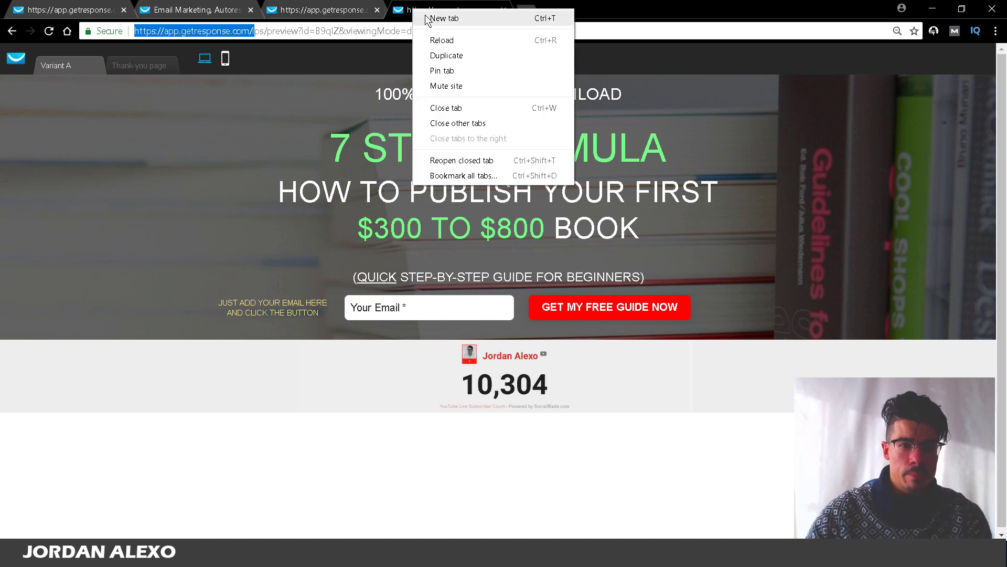
Step: Search Google for 'udimi' in a new tab and open the Udimi website
click(426, 20)
text(u)
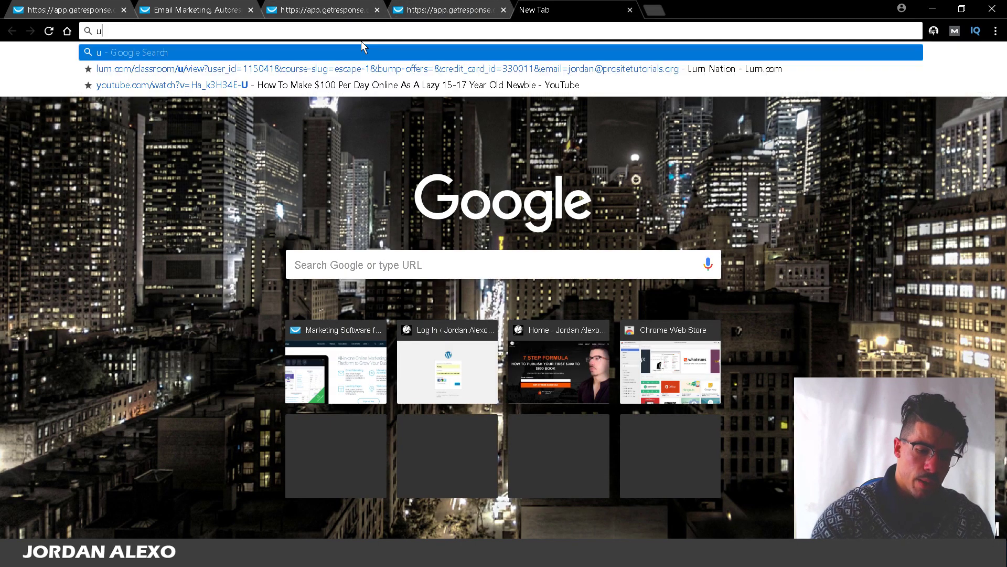
text(dimi)
key(Return)
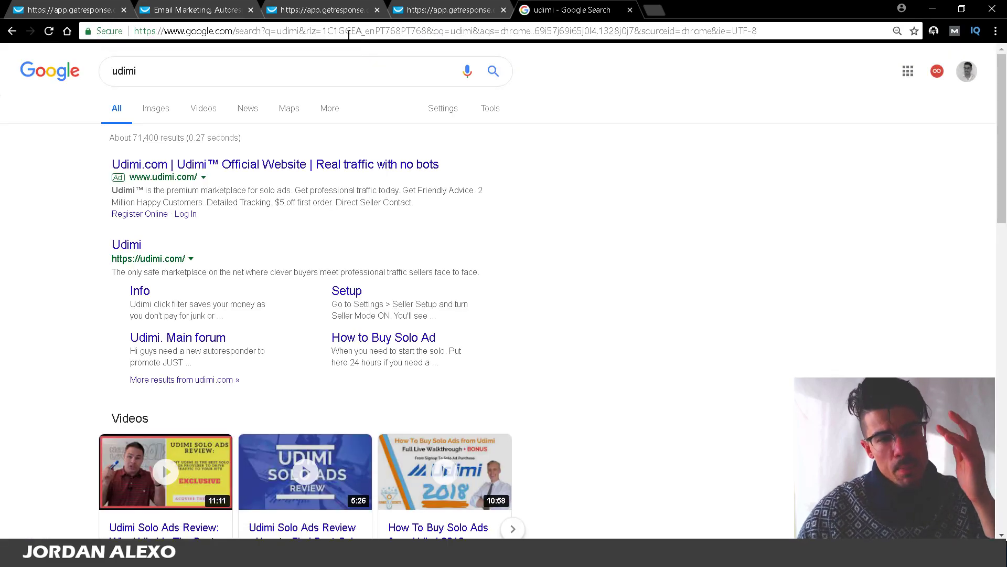
click(300, 164)
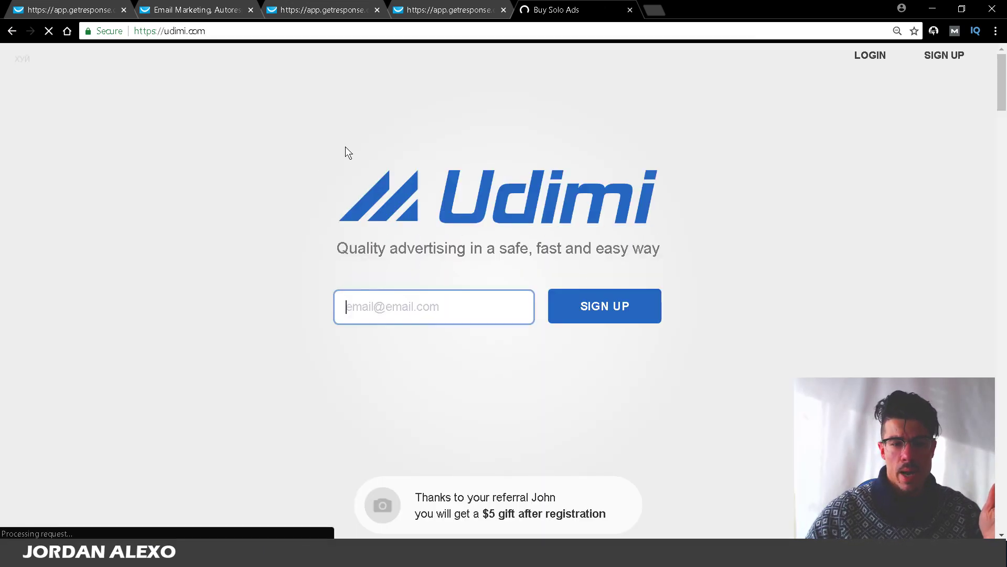
scroll(350, 140, down, 2)
scroll(350, 141, down, 5)
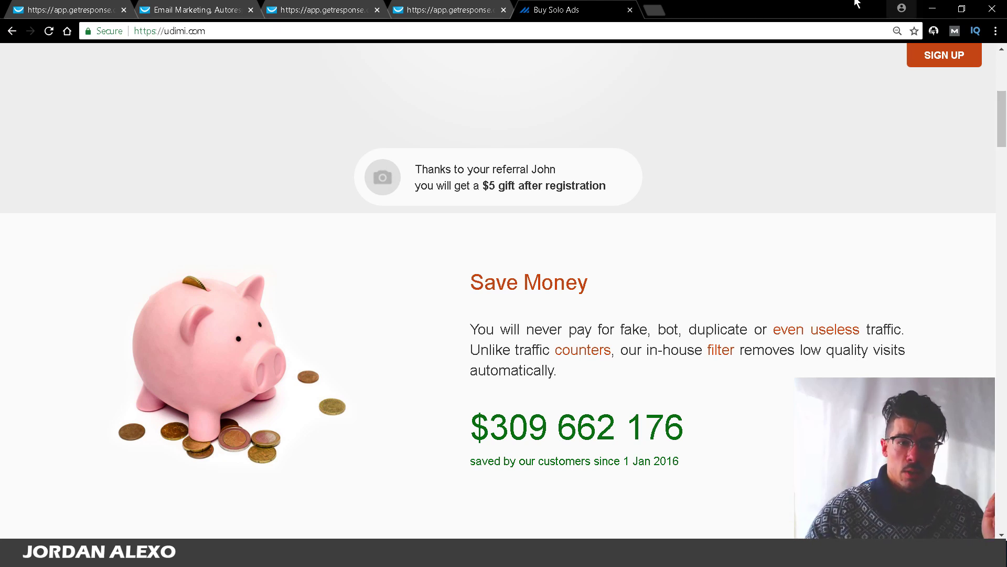
click(451, 9)
scroll(415, 190, down, 1)
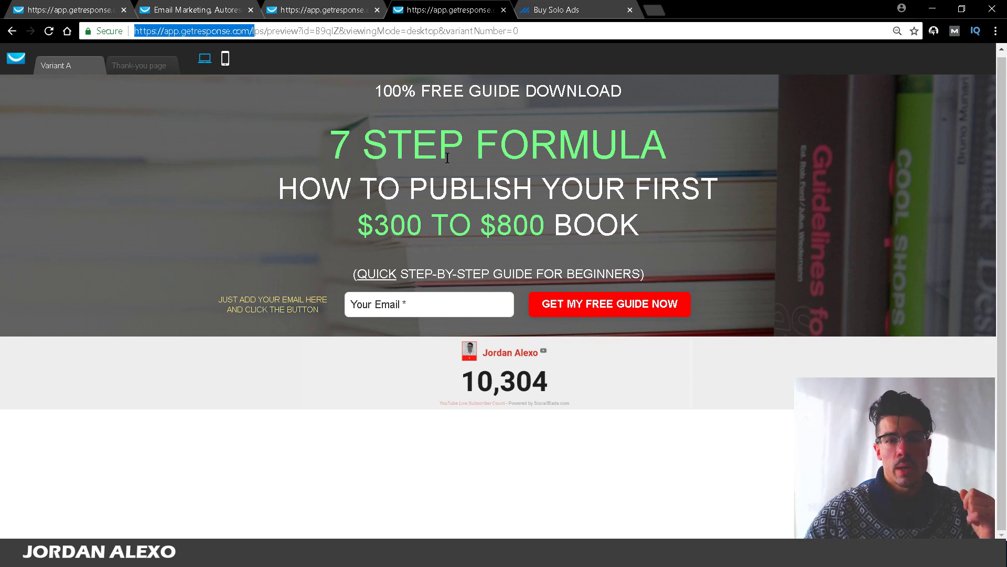
click(531, 9)
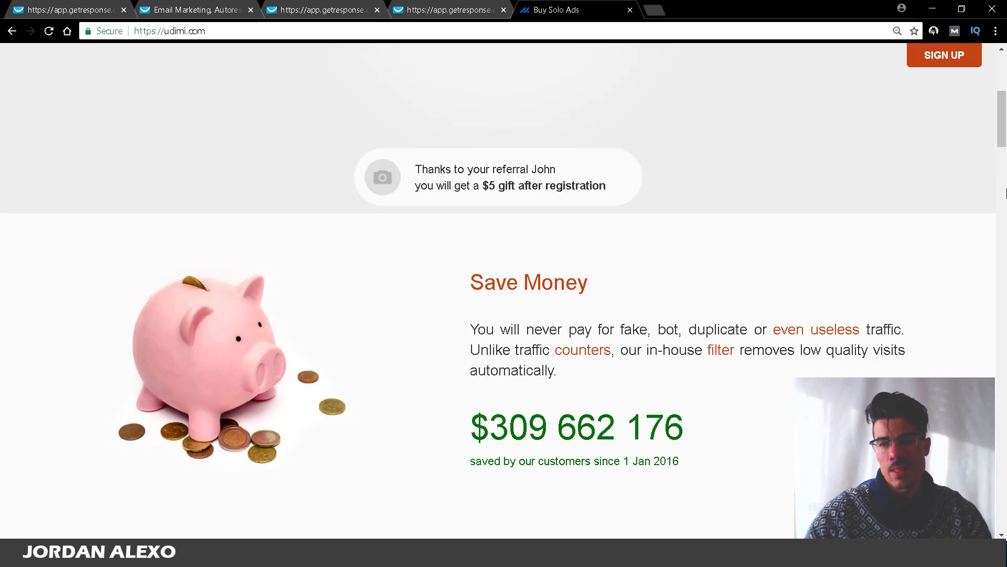
drag(1001, 134, 1000, 103)
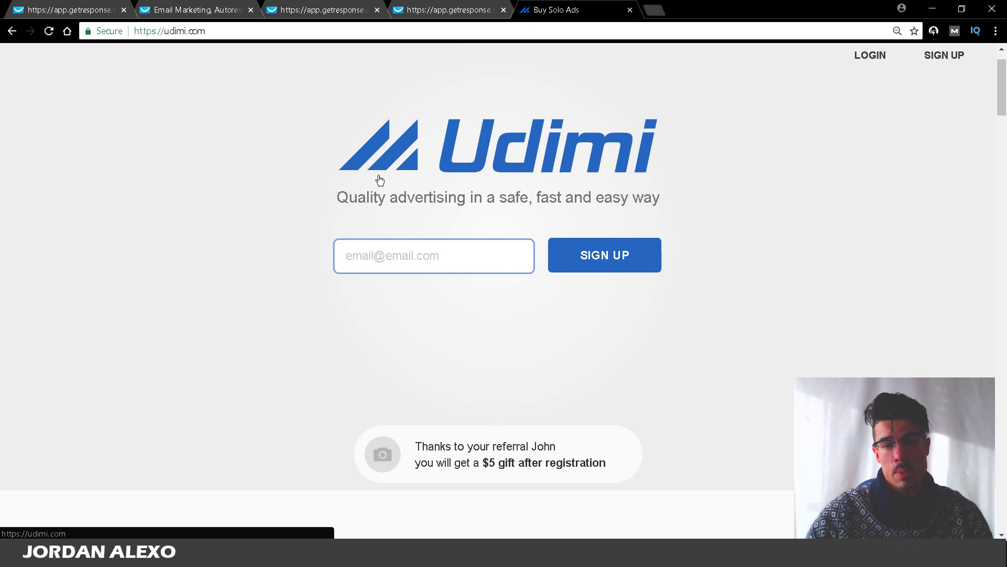
drag(1000, 112, 1005, 521)
drag(1002, 516, 996, 102)
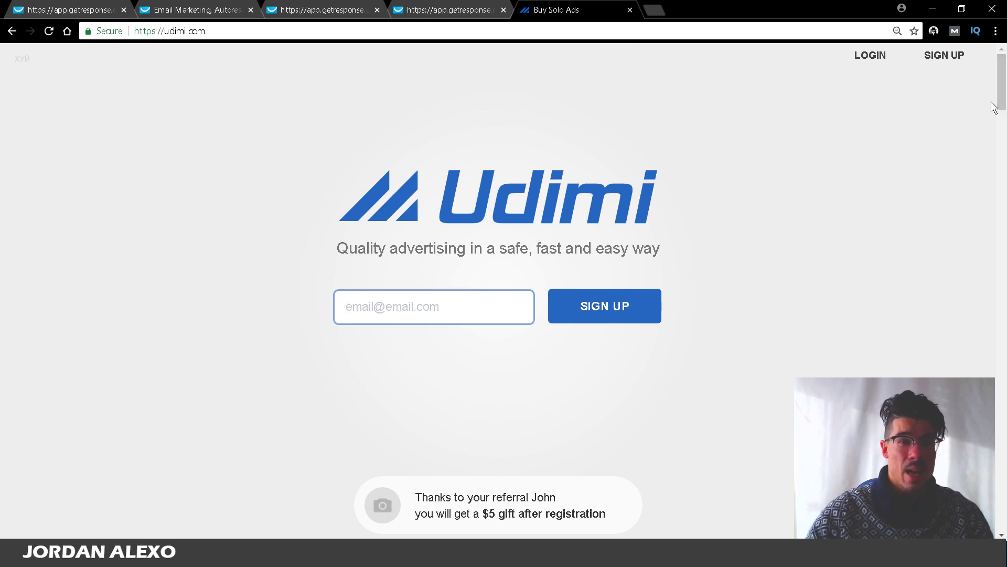